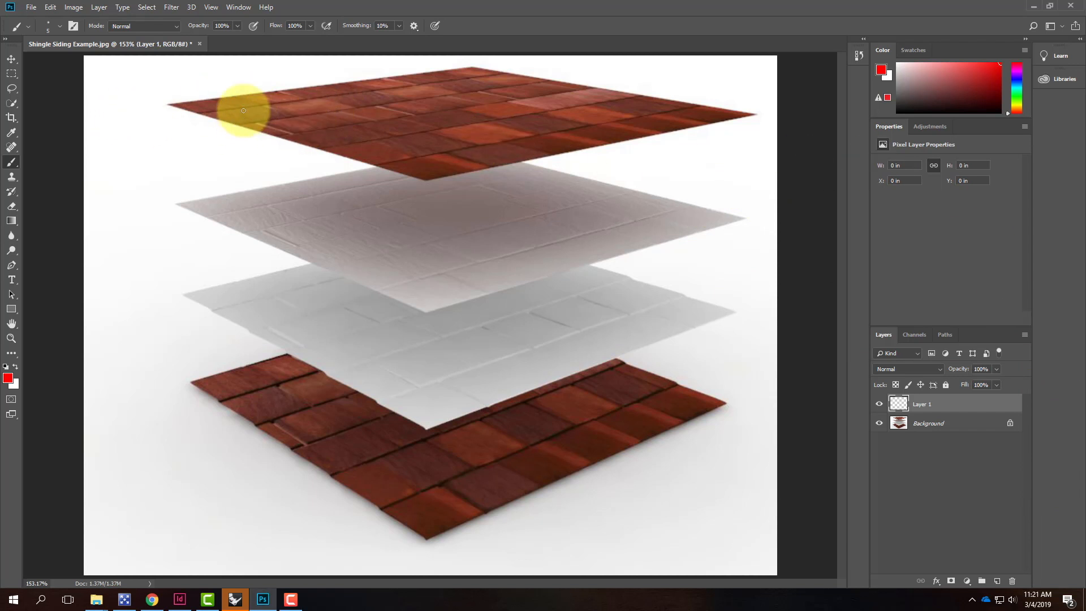
Switch to Rhino and examine the four stacked planes in the Material Explanation Example model
click(232, 600)
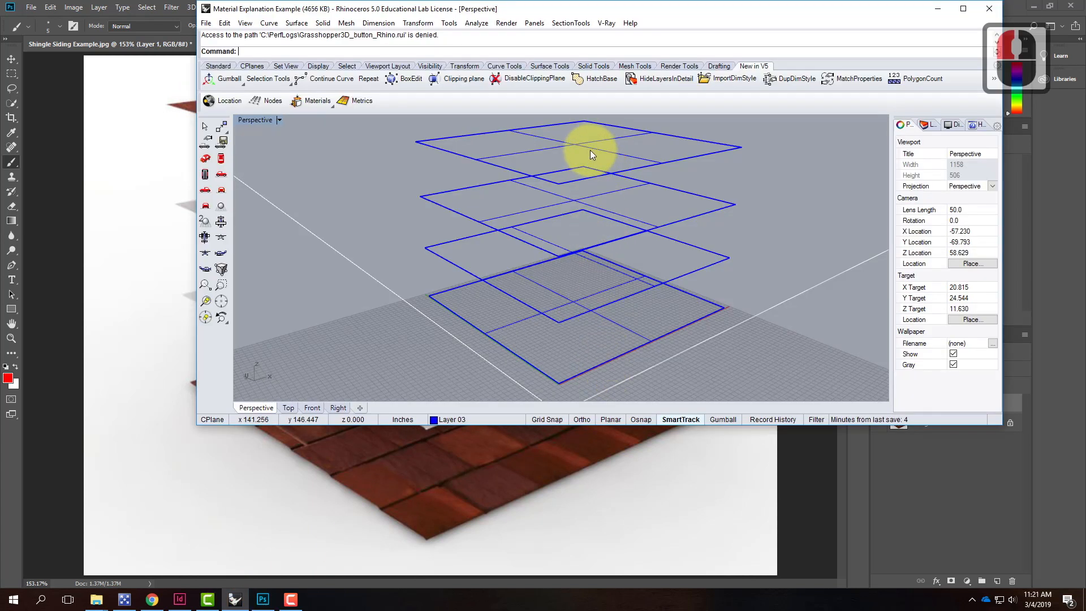
click(937, 9)
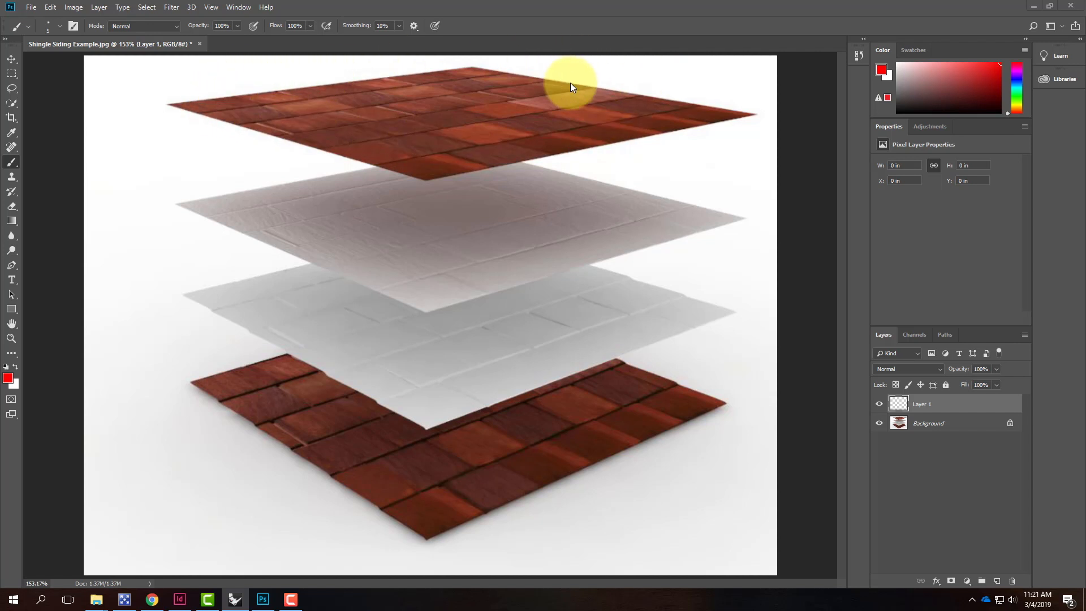
click(233, 598)
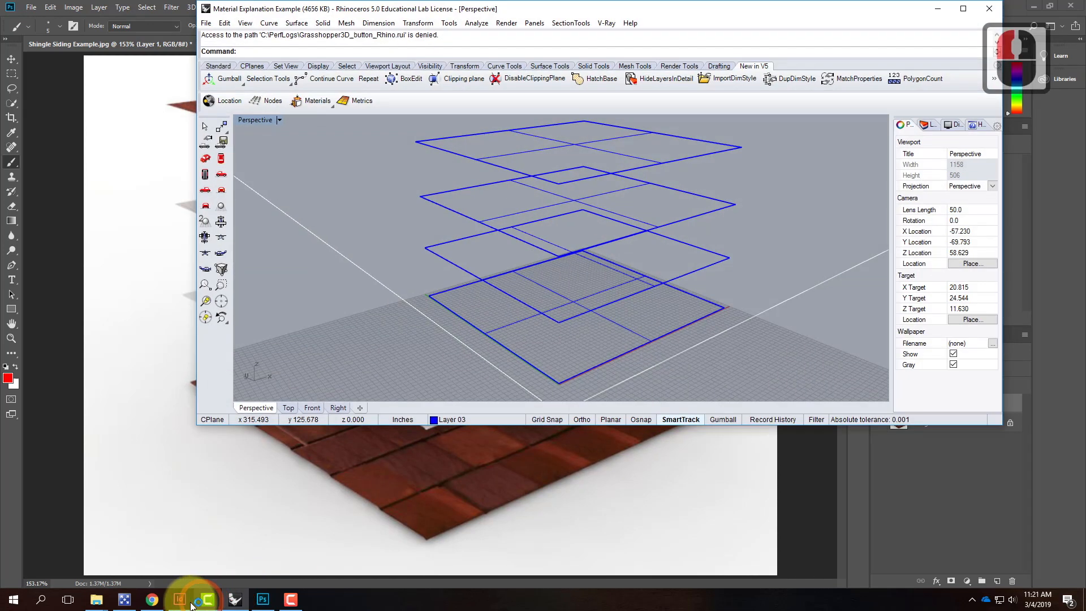
Switch to Chrome and download the Materials_Test.3dm file linked in Part 1 of the Exercise 210 page
click(152, 599)
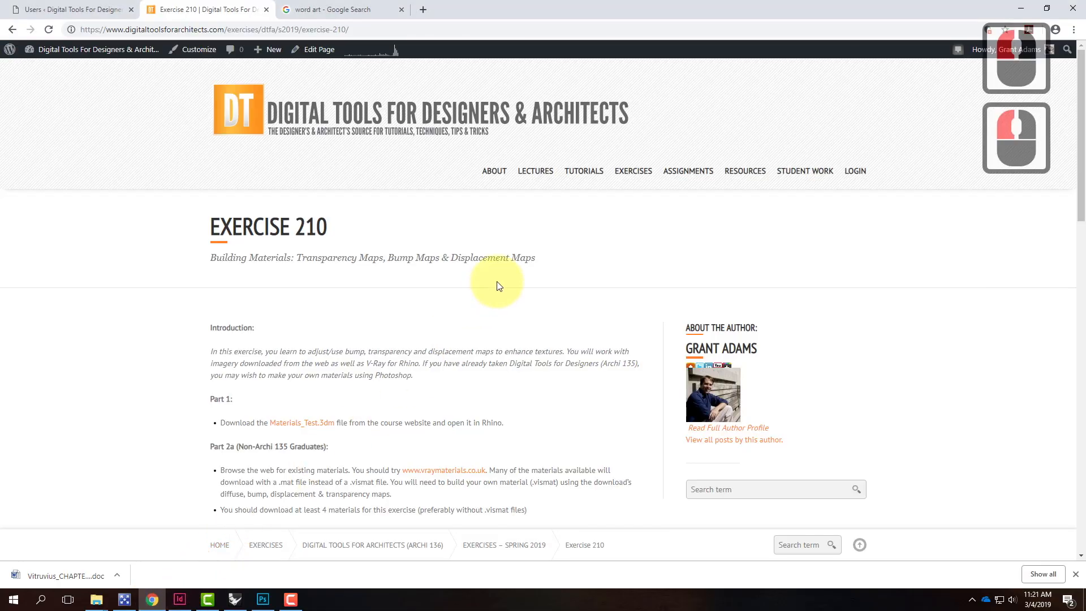
scroll(497, 286, down, 12)
scroll(509, 294, up, 4)
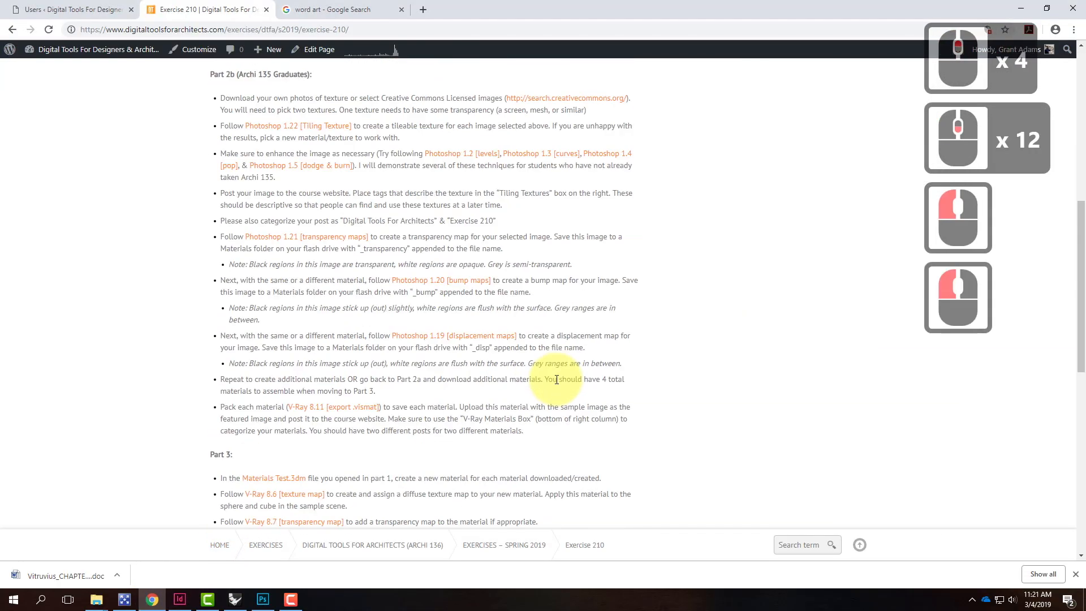
scroll(556, 380, up, 5)
scroll(288, 167, down, 1)
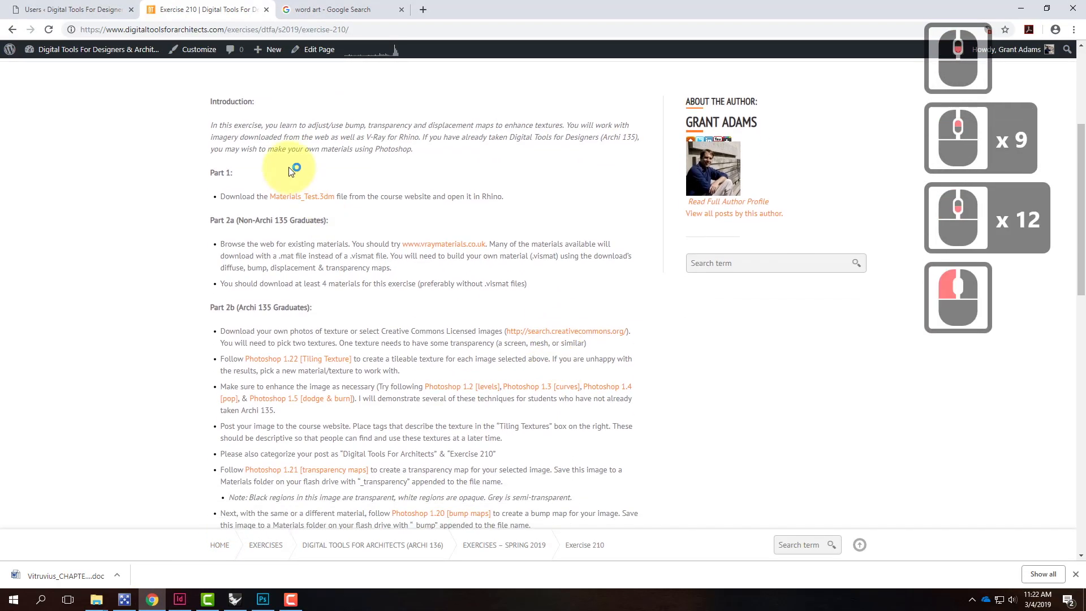
click(301, 198)
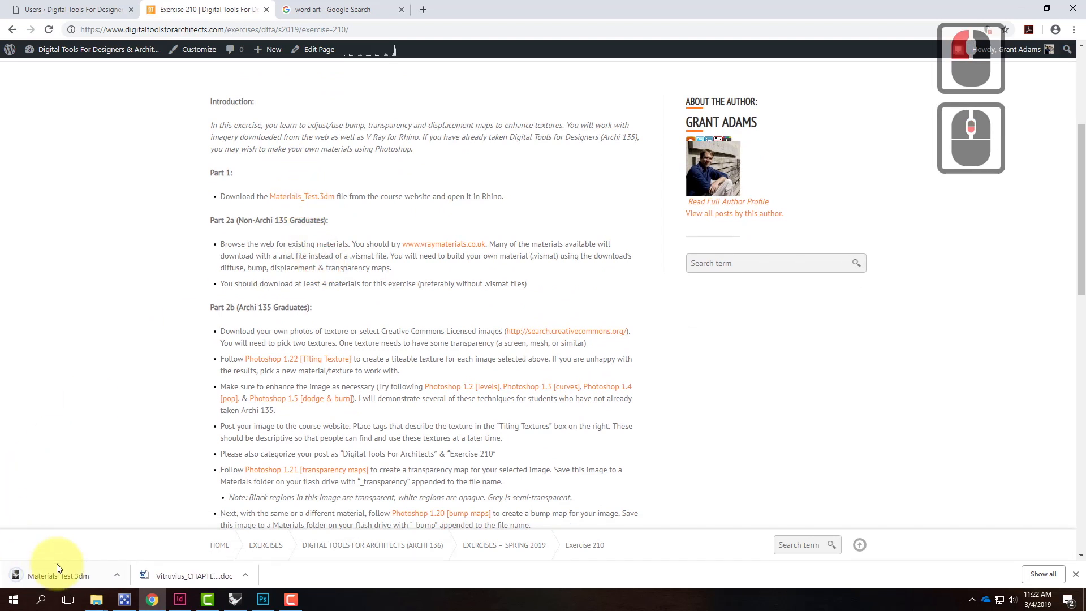
Open the downloaded Materials-Test.3dm in Rhino, maximize its window and answer the V-Ray bug report prompt with No to All
click(59, 577)
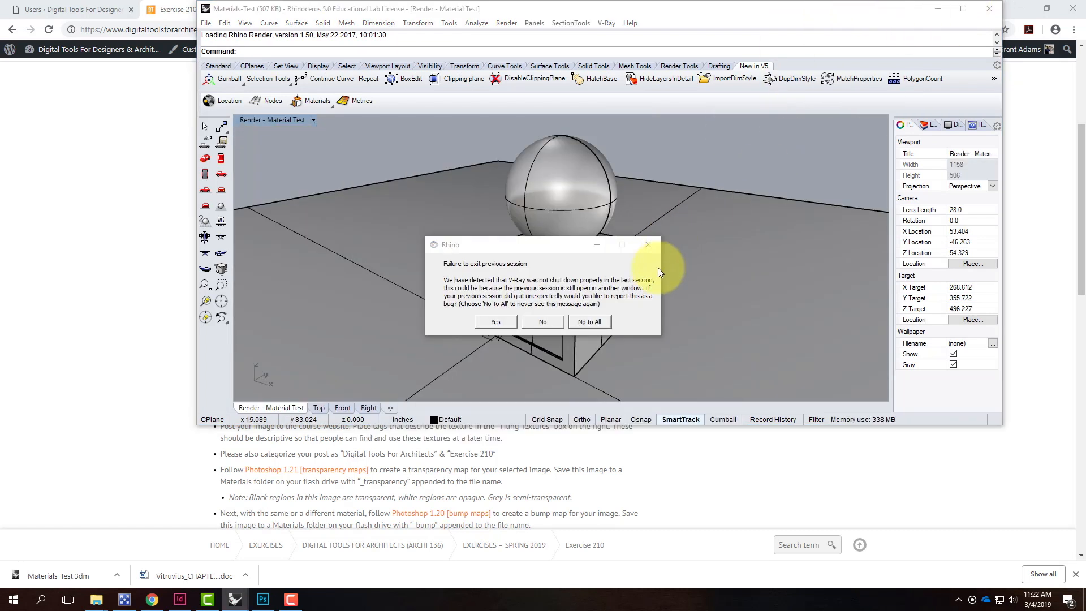
click(965, 9)
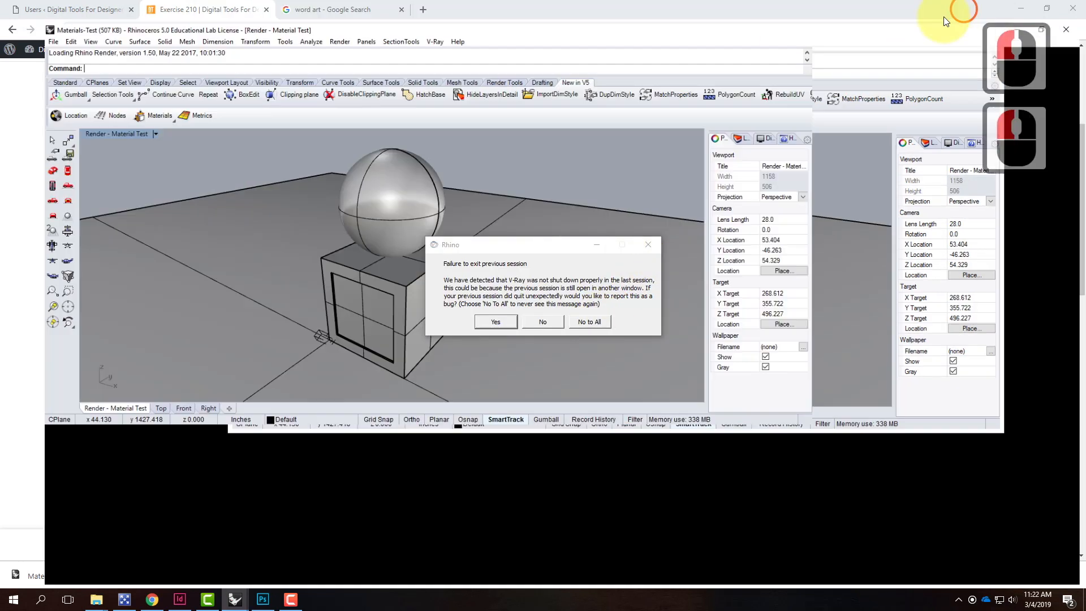
click(591, 323)
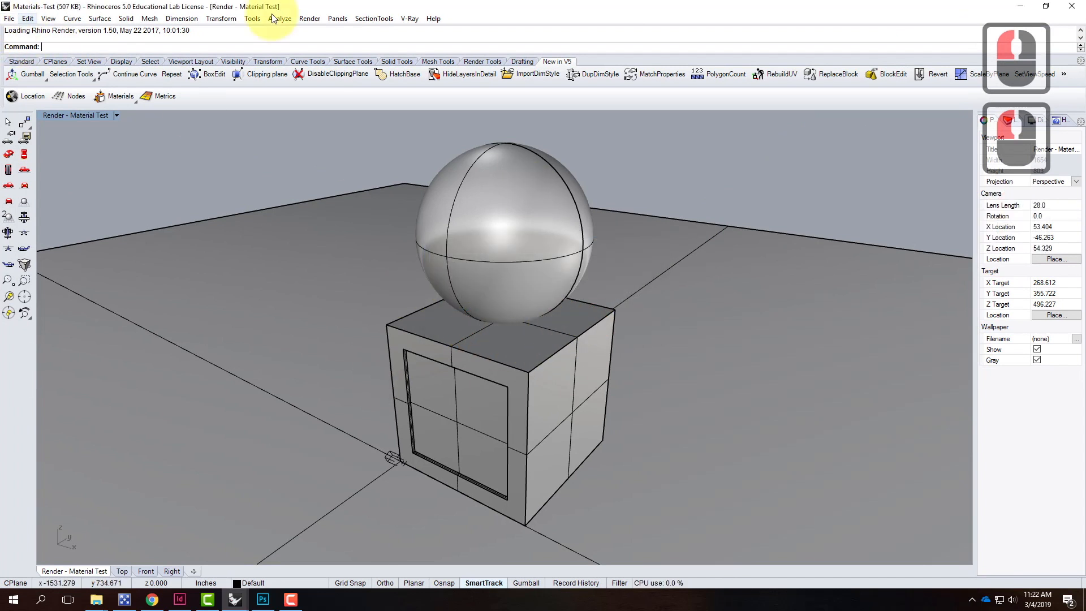
Load the VRayForRhinoV4_tb toolbar file from the OneDrive Resources folder through the toolbar layout options
click(411, 19)
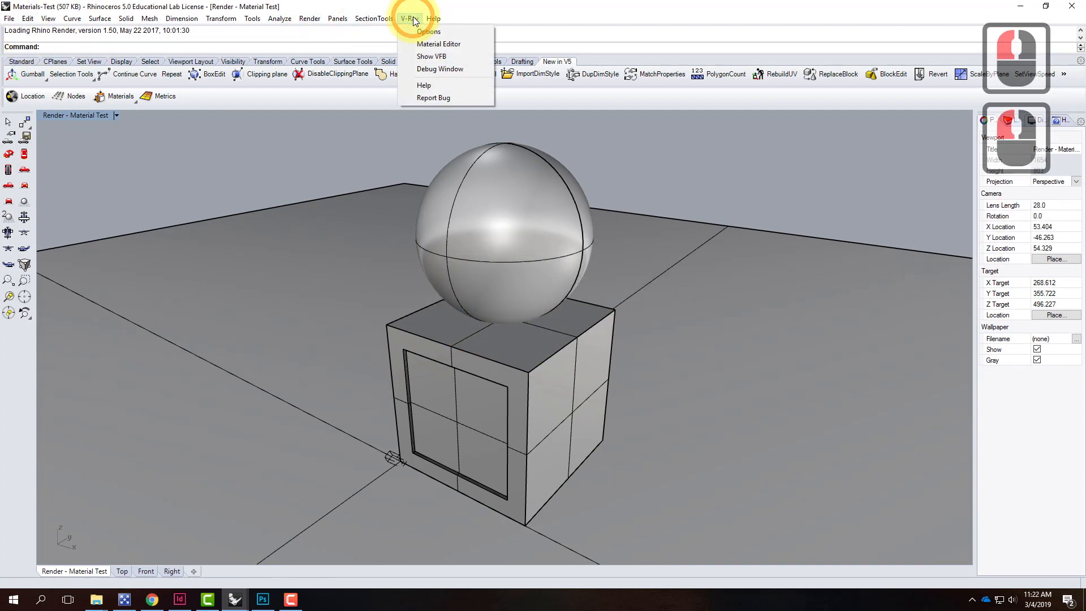
mouse_move(230, 22)
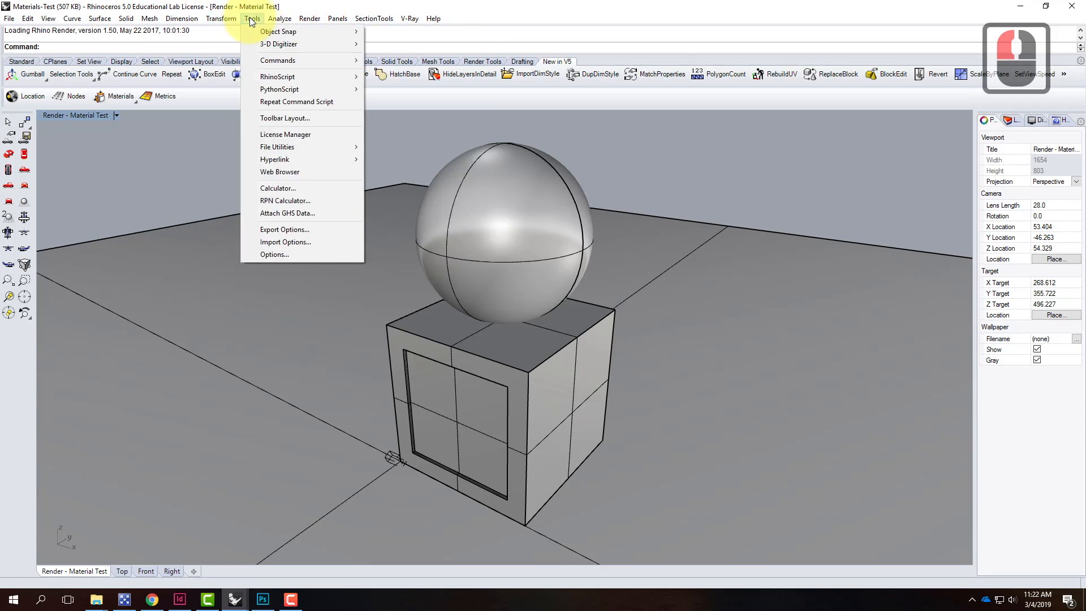
click(317, 118)
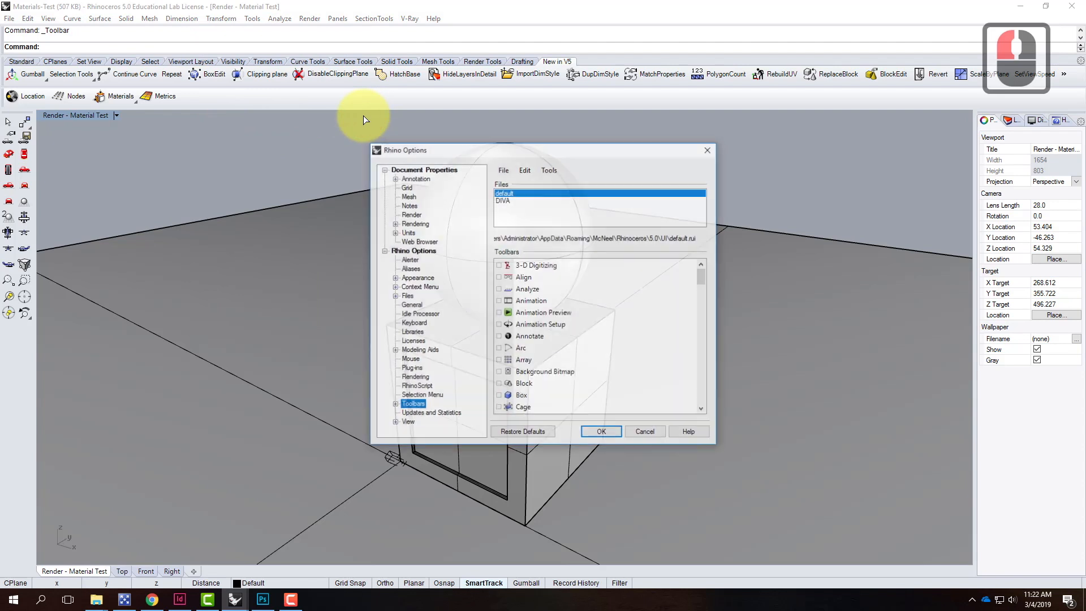
click(505, 171)
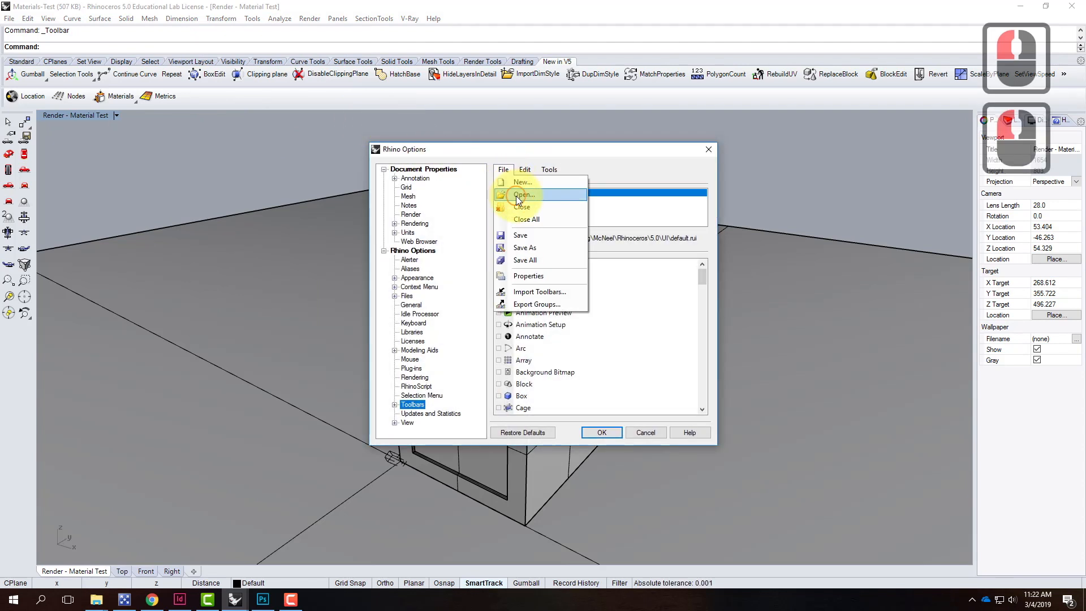
click(516, 196)
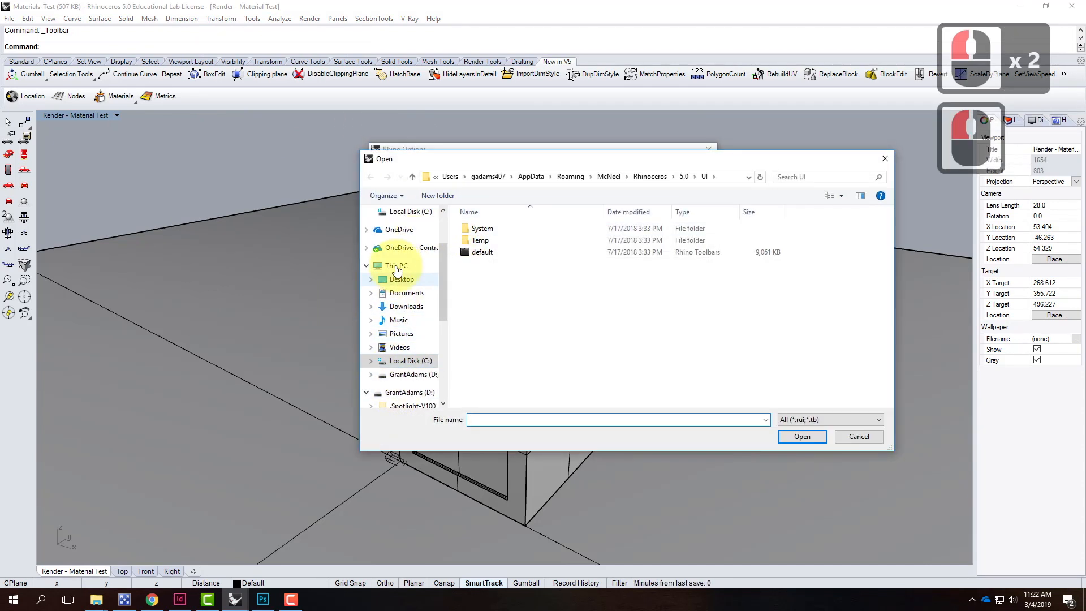
click(399, 247)
double_click(498, 314)
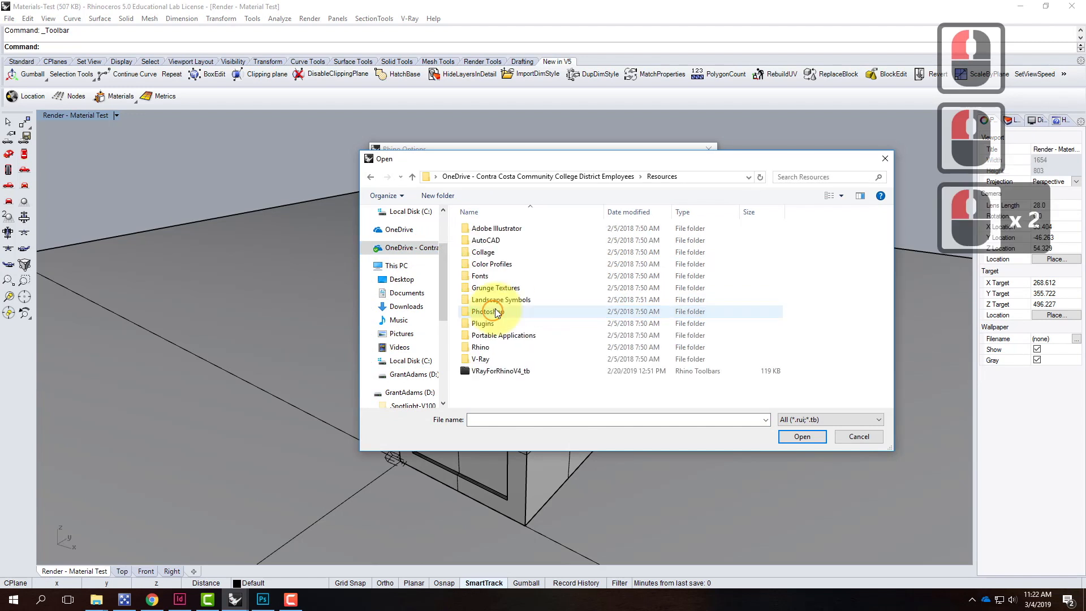
click(802, 437)
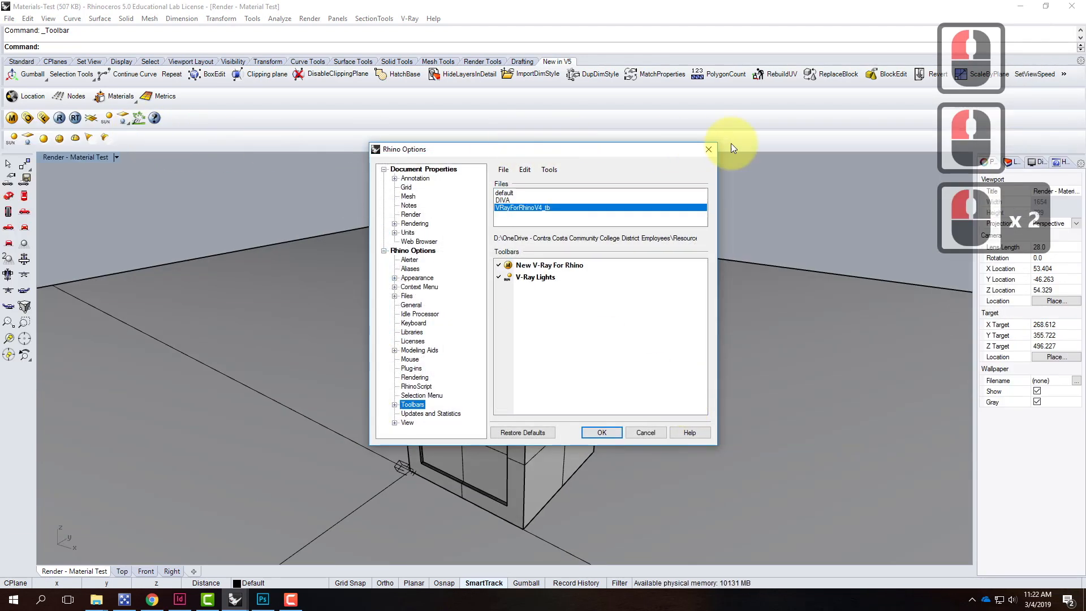
click(706, 149)
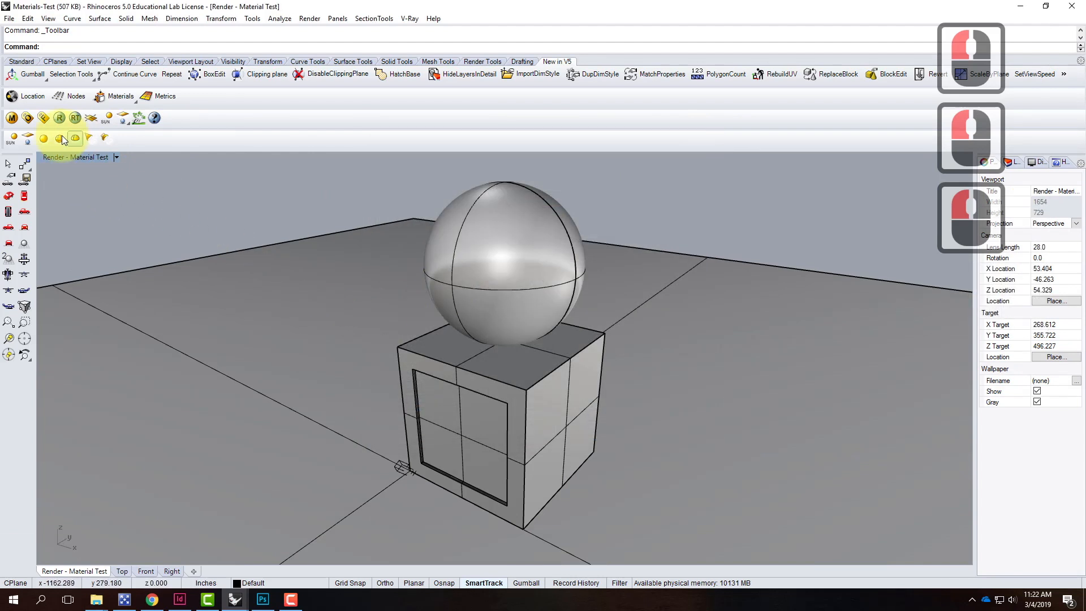
Start loading a scene material in the V-Ray material editor and browse to the OneDrive folder Resources > V-Ray > V-Ray Materials
click(12, 118)
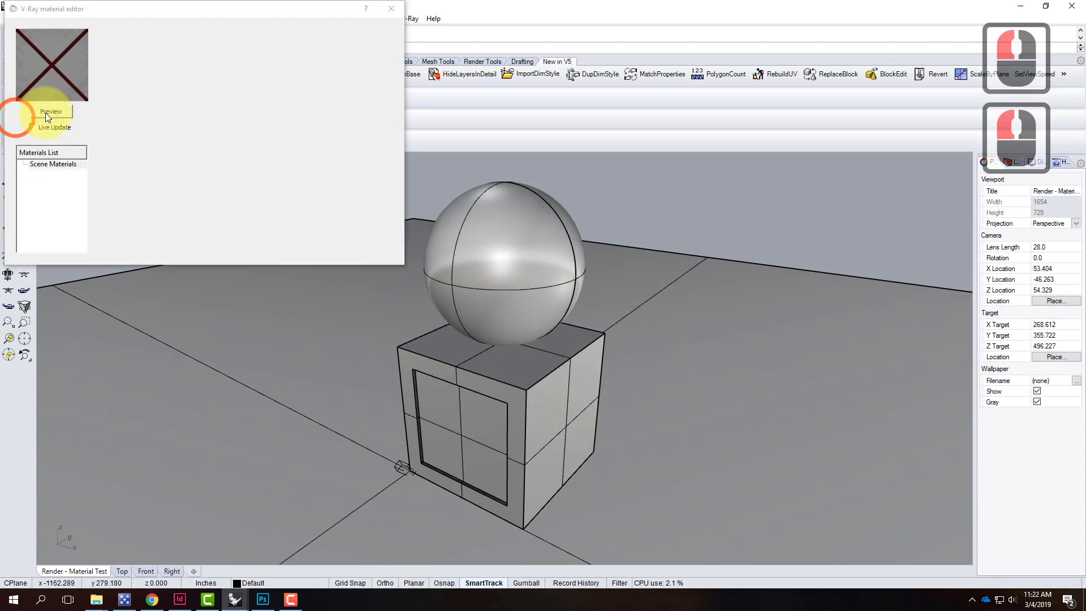
right_click(62, 165)
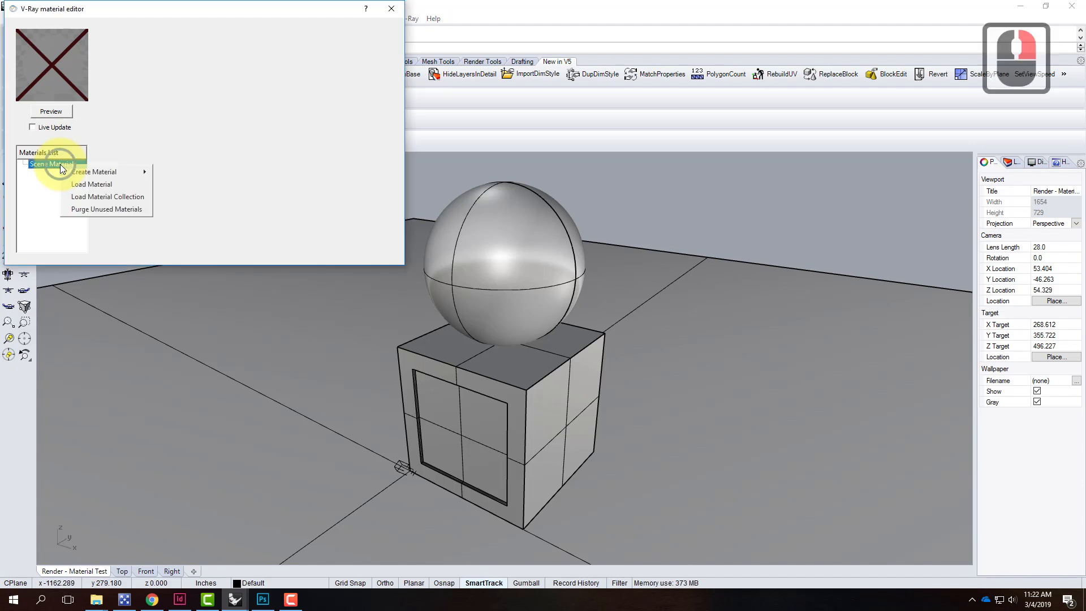
mouse_move(106, 175)
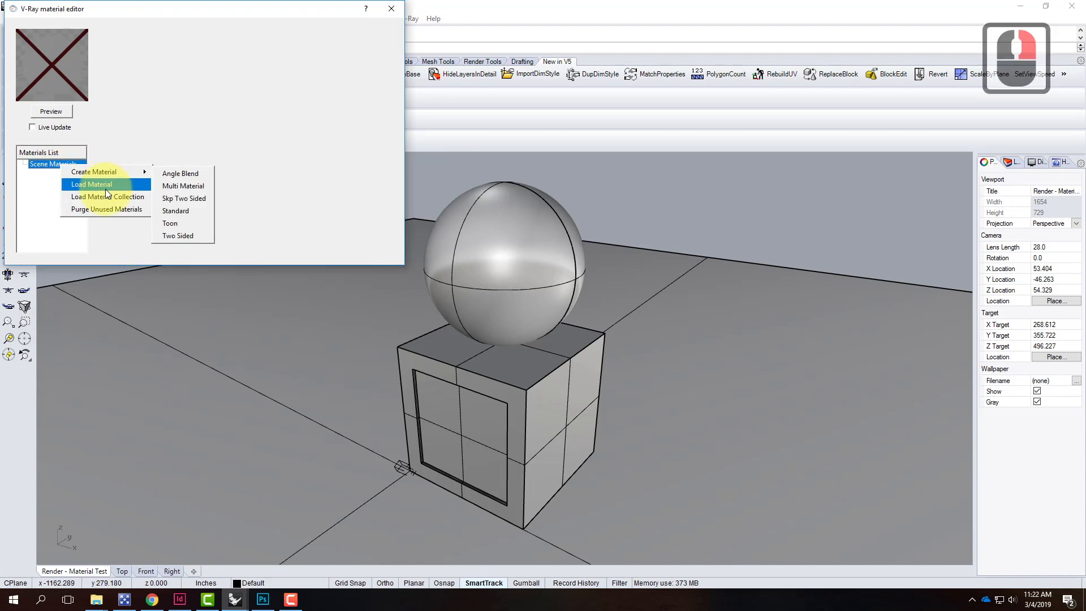
click(106, 186)
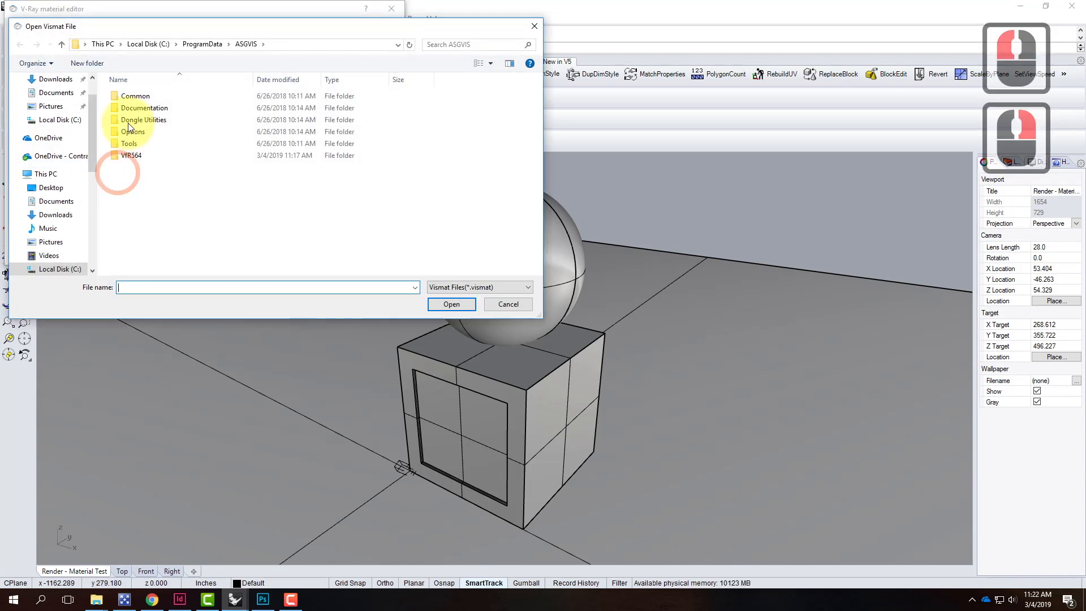
scroll(69, 218, down, 4)
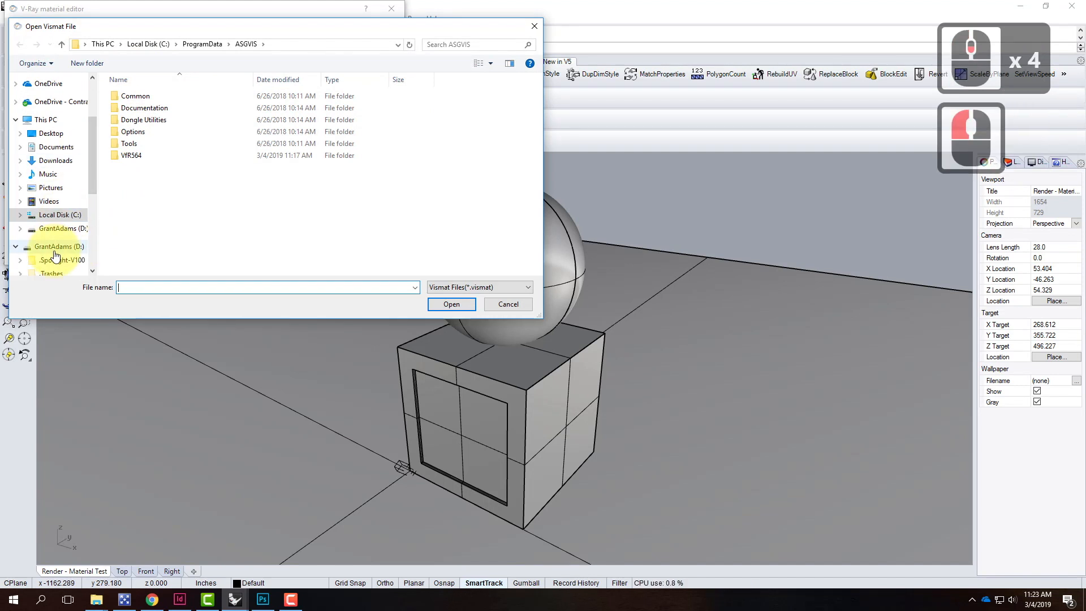
click(84, 148)
double_click(160, 166)
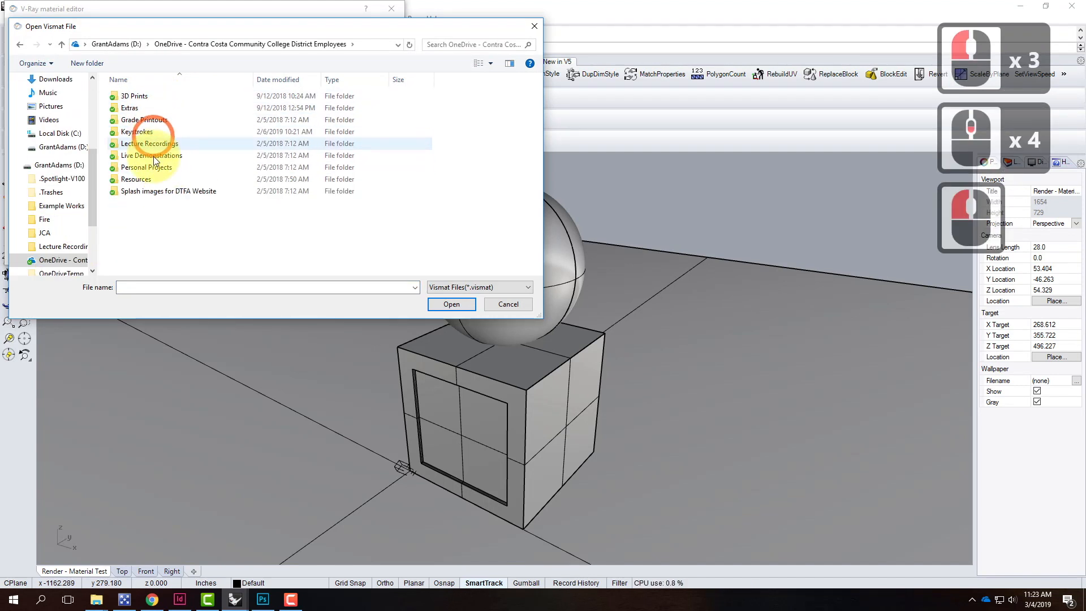
double_click(141, 179)
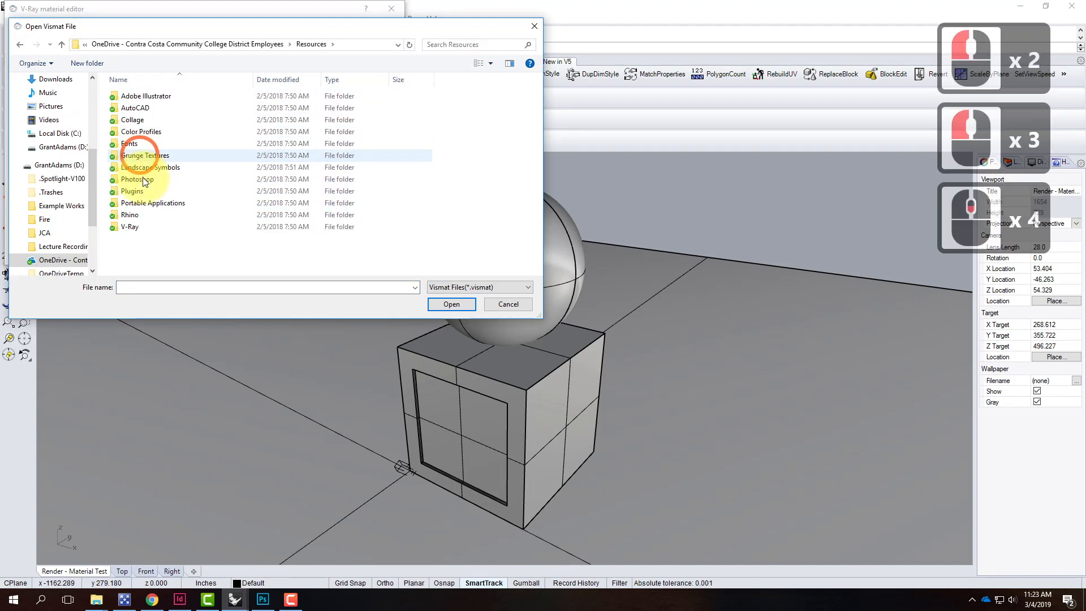
double_click(133, 226)
double_click(146, 123)
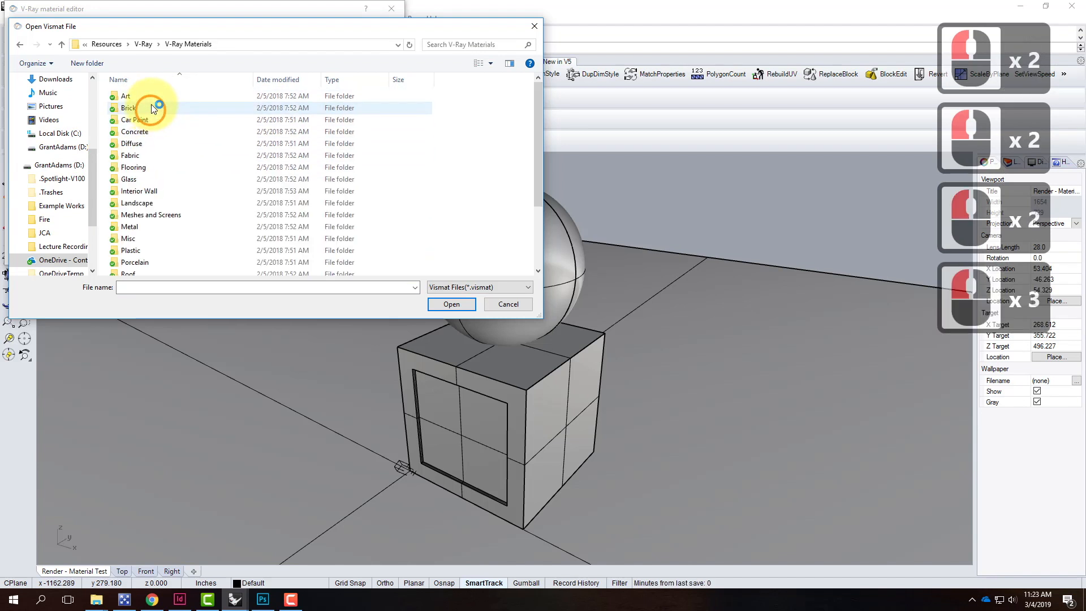
Load the Cedar Shingle Siding material from the Siding > Wood folder and display its settings in the material editor
scroll(229, 253, down, 4)
scroll(228, 252, down, 1)
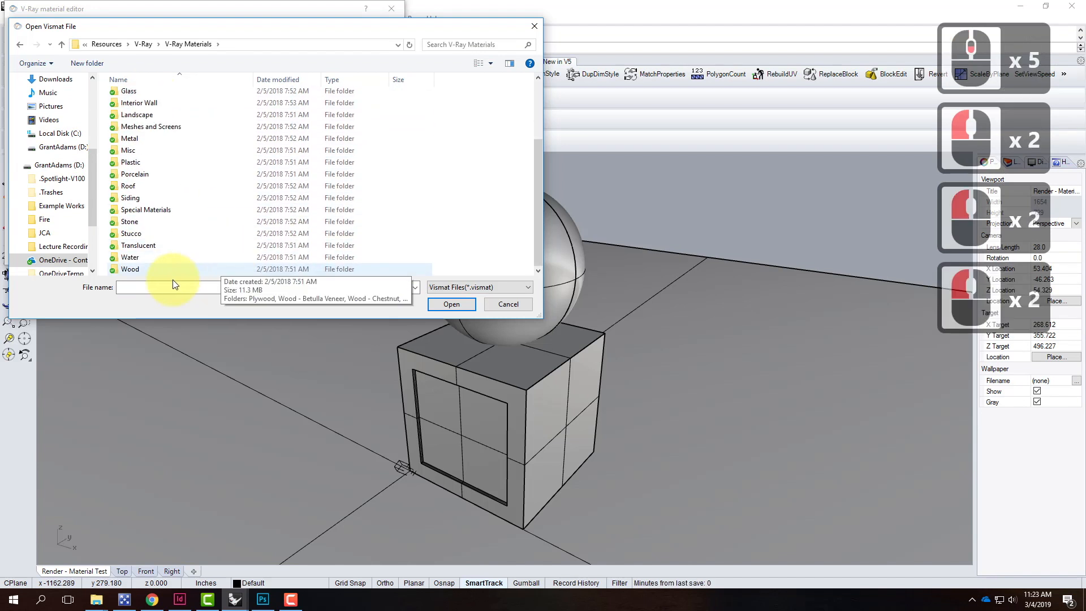
double_click(139, 200)
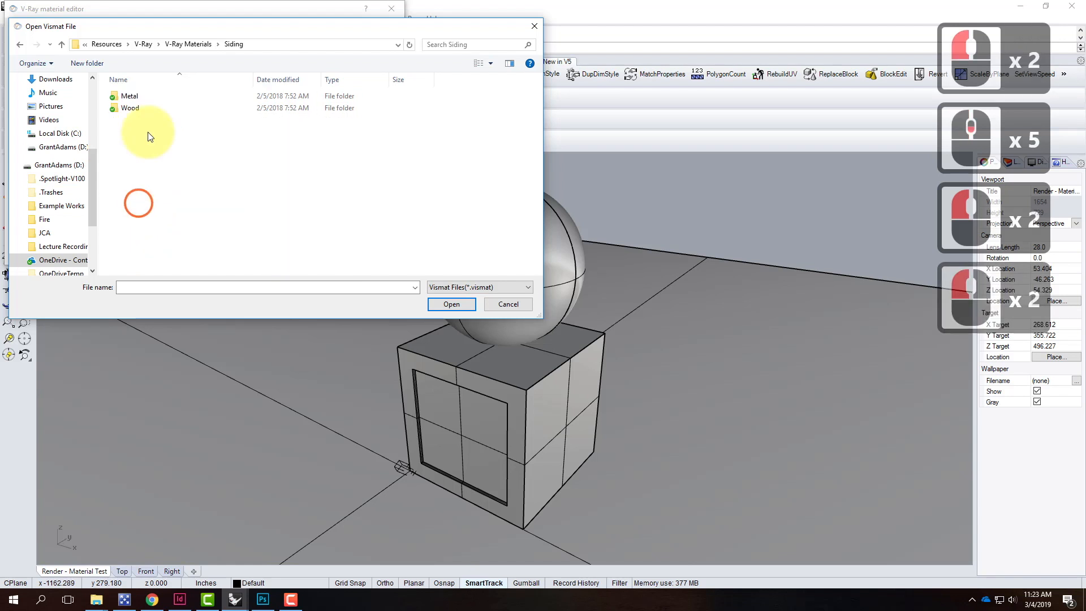
double_click(134, 106)
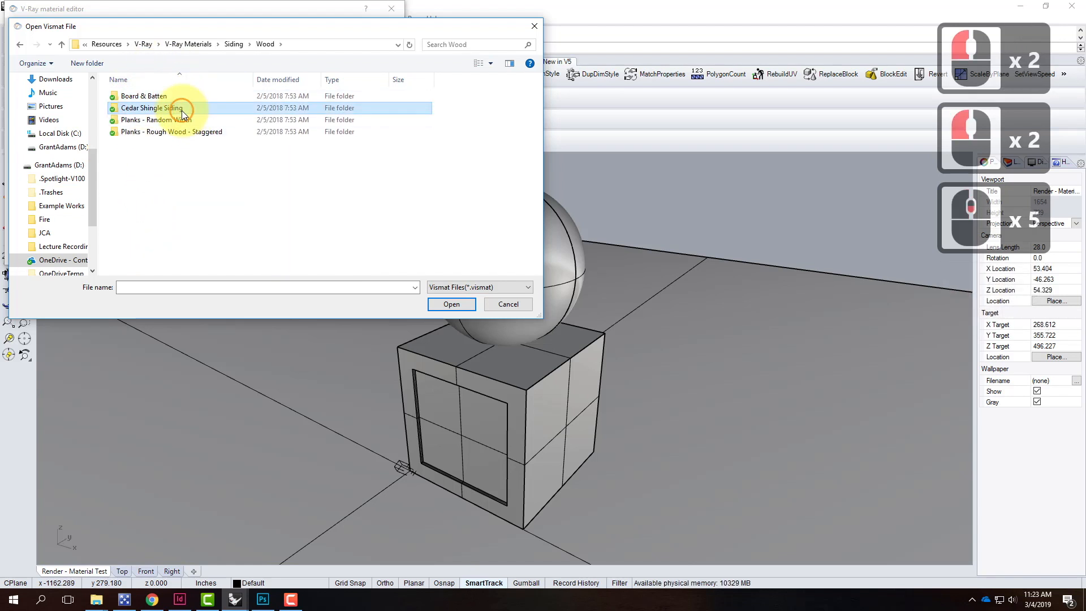
double_click(170, 107)
double_click(148, 101)
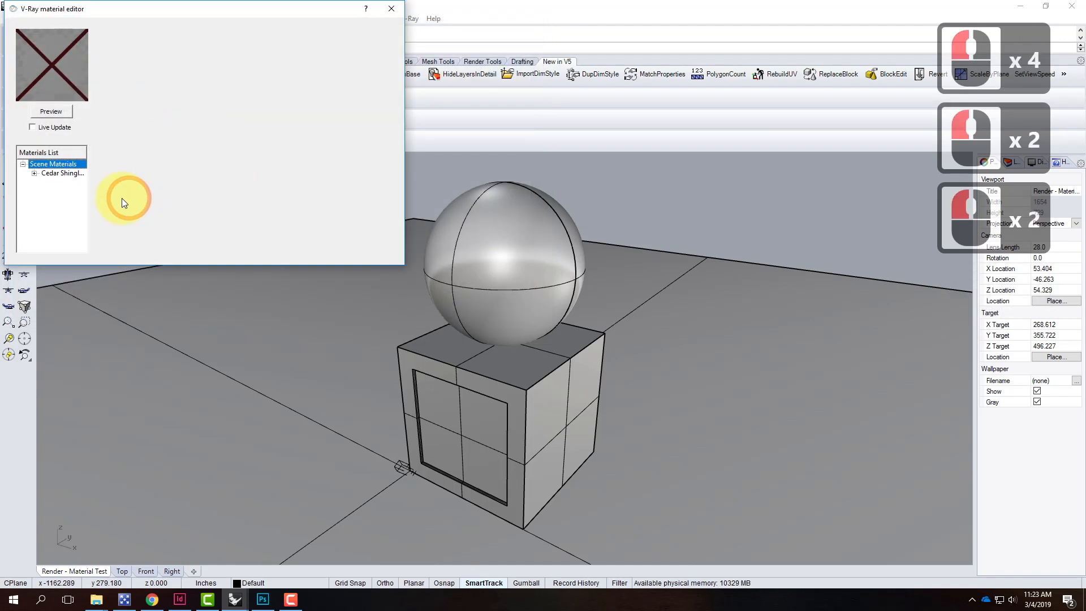
click(68, 171)
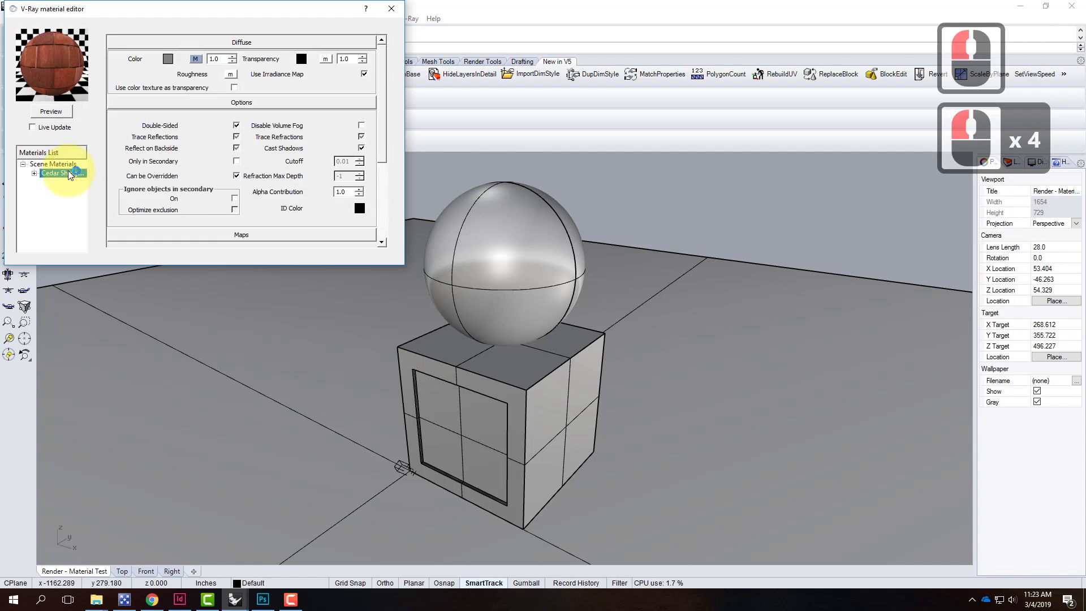
Toggle the MaterialTest and DTFA layers off and back on to check which objects they contain
click(1013, 162)
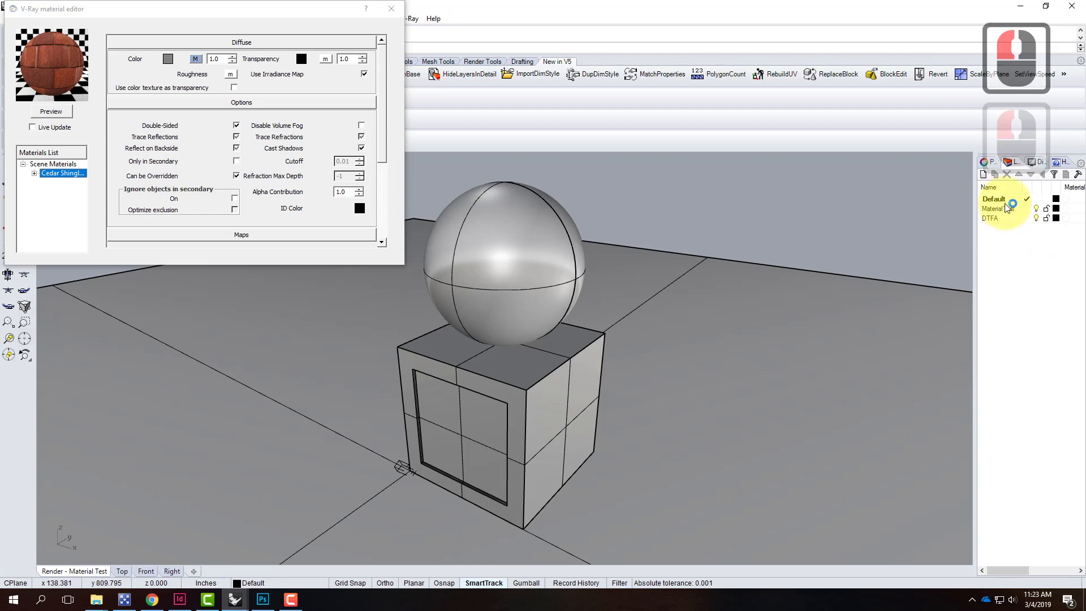
click(1037, 208)
click(1037, 209)
click(1039, 216)
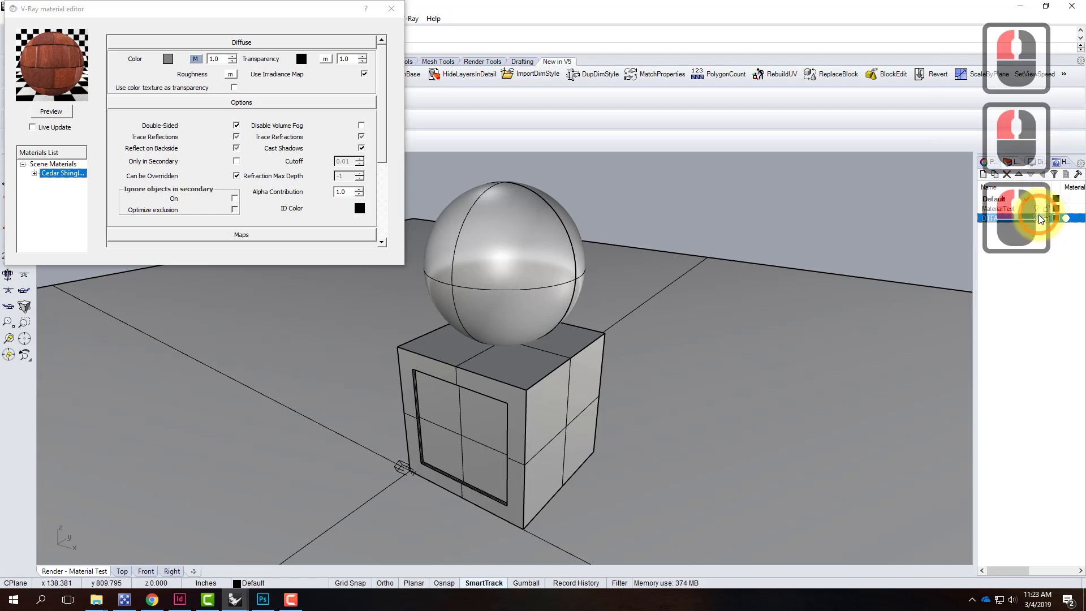
click(1039, 215)
click(1038, 209)
click(1037, 209)
Apply the Cedar Shingle Siding material to the cube and the sphere, and close the material editor
click(465, 378)
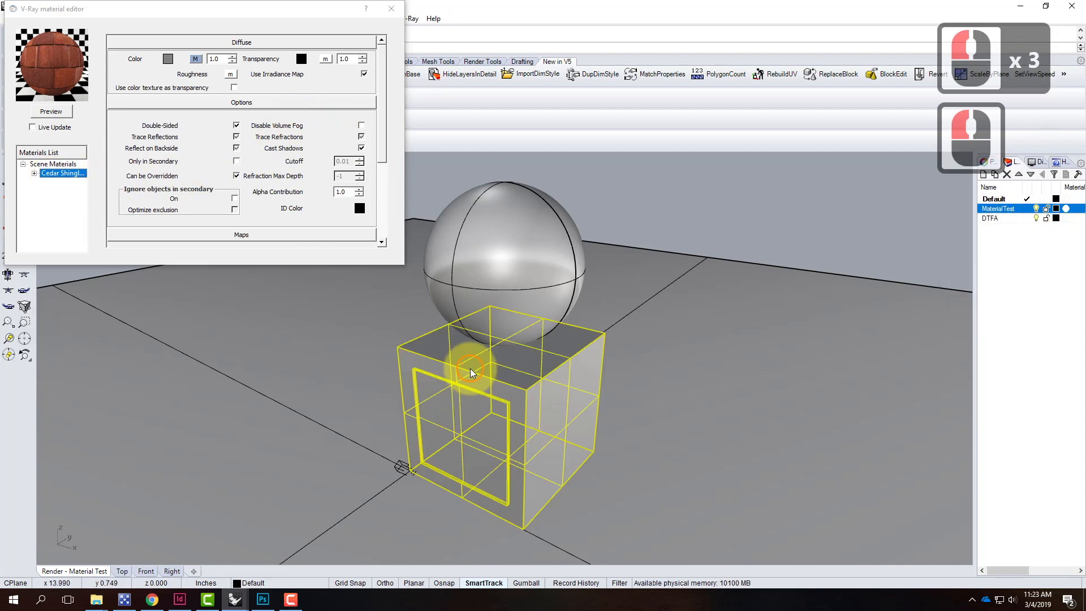
shift+click(505, 266)
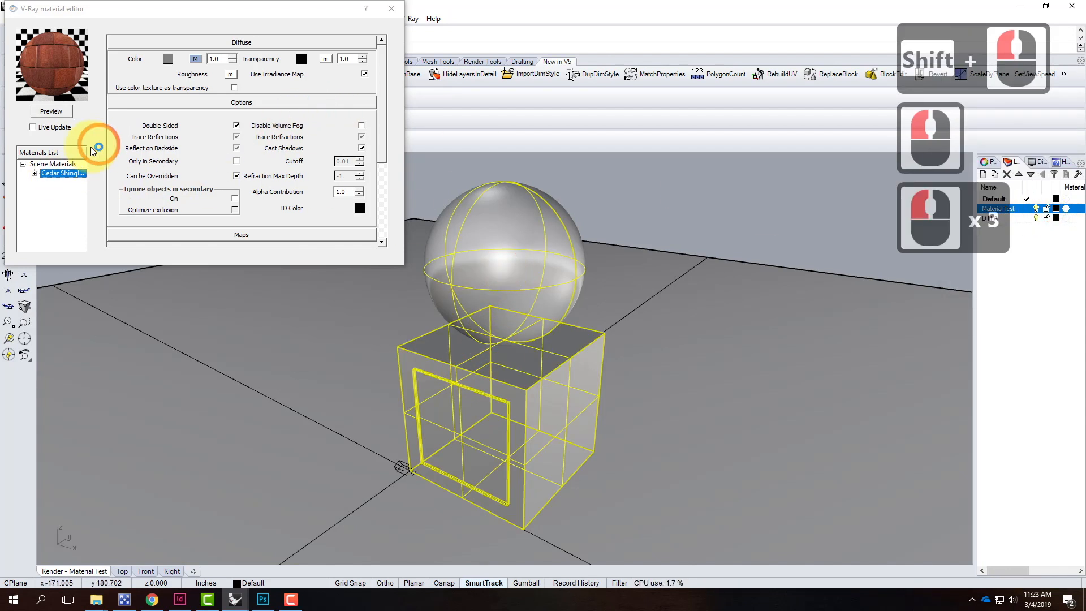
right_click(70, 174)
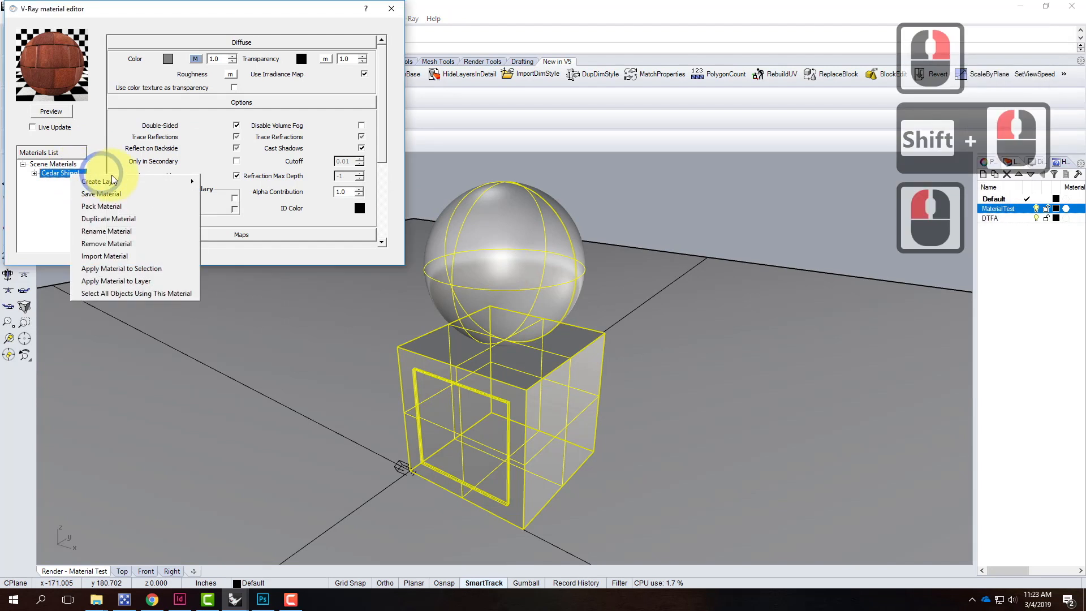
click(127, 270)
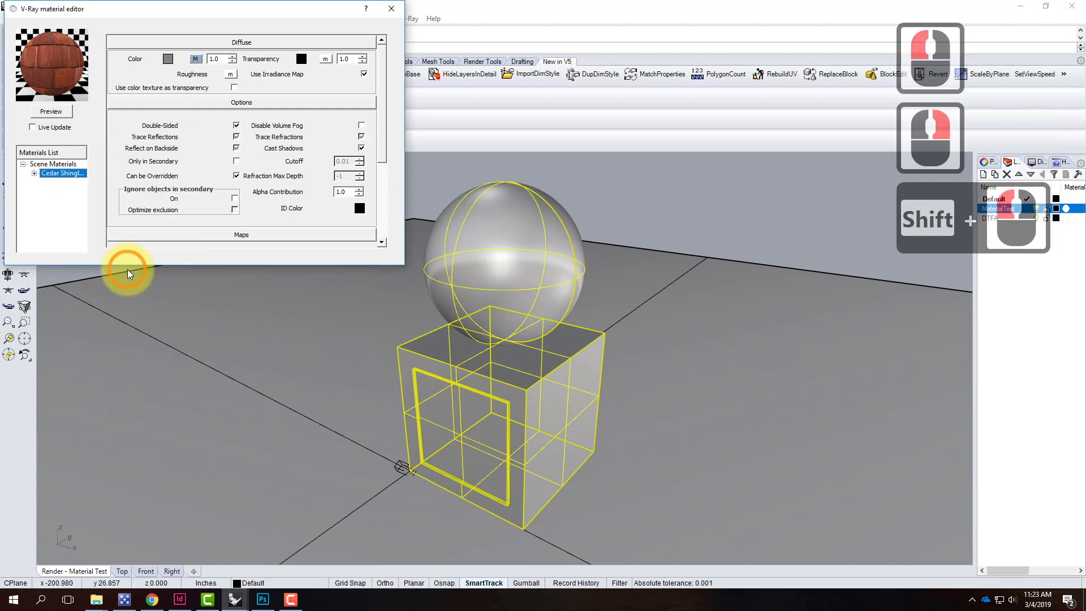
click(394, 9)
Set the Render - Material Test viewport to the Rendered display mode
click(115, 157)
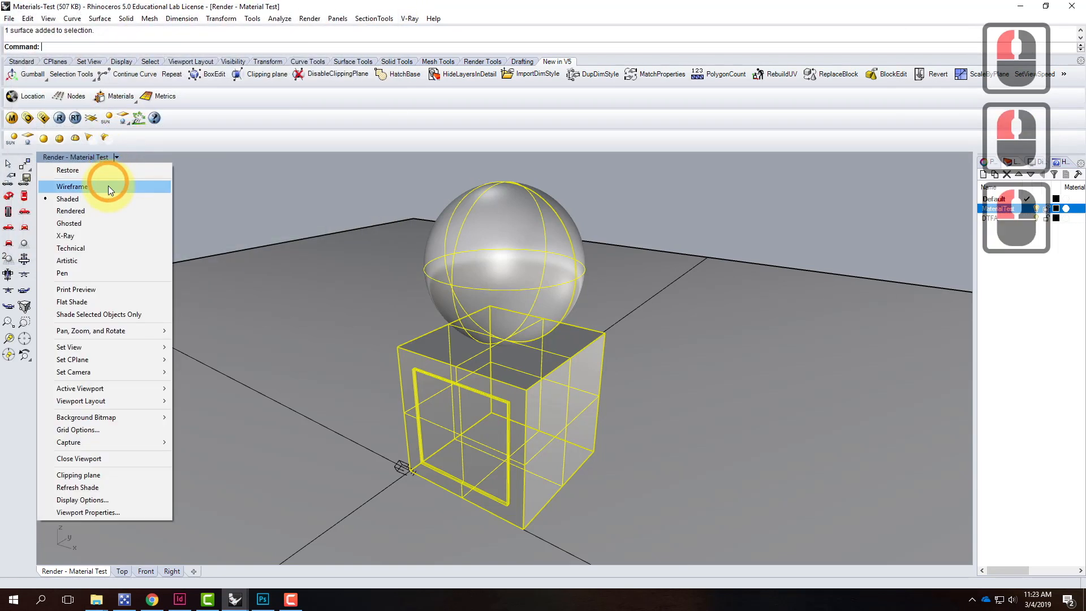
click(108, 211)
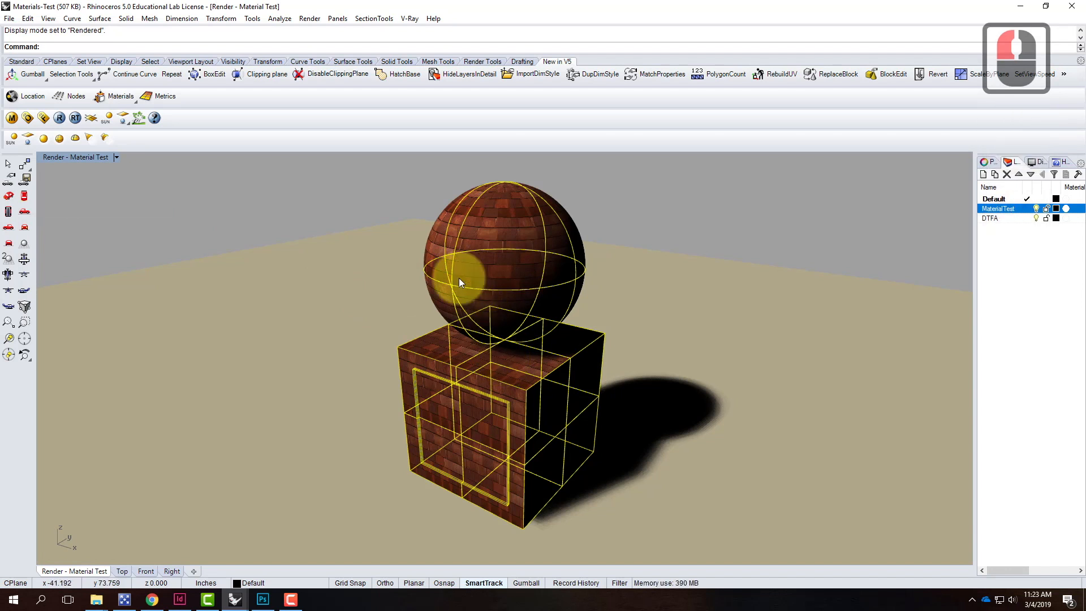
double_click(450, 339)
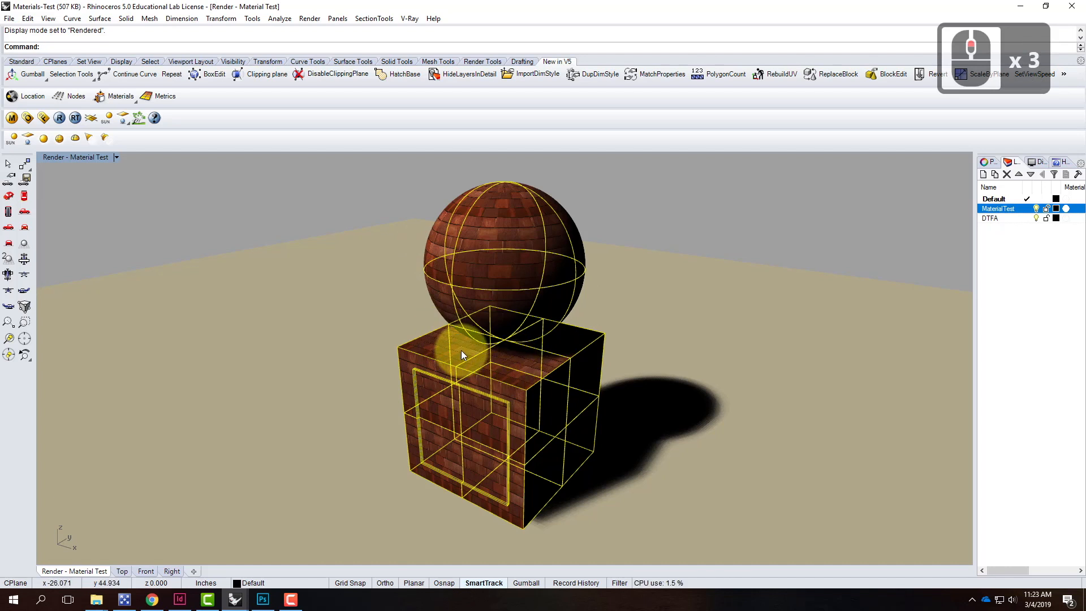
Render a V-Ray close-up of the cube's upper corner where the sphere rests on it
scroll(461, 351, up, 4)
scroll(460, 333, up, 1)
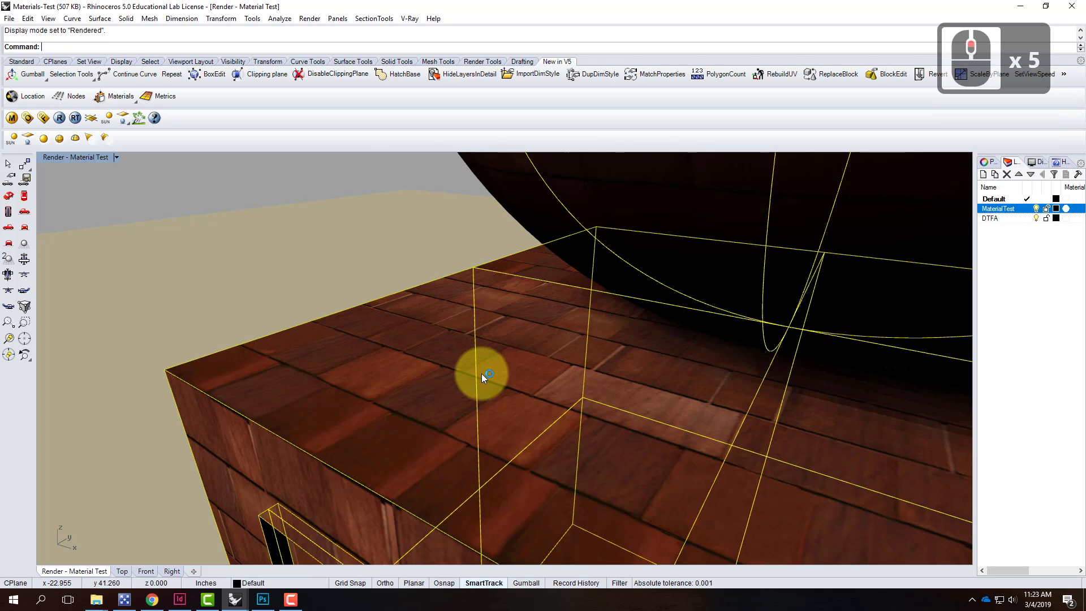
click(60, 117)
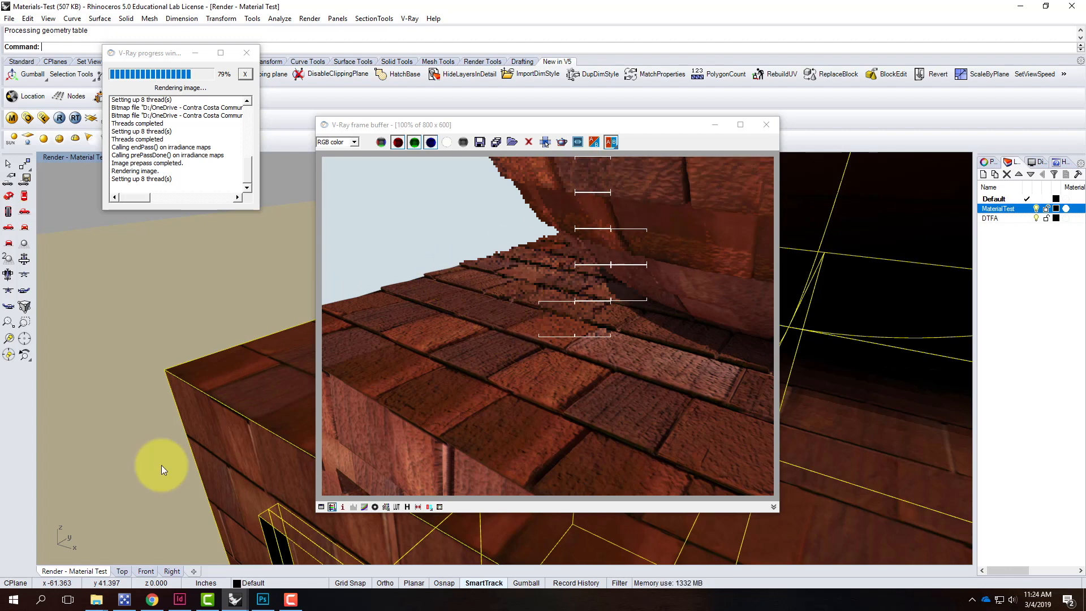
Switch to Photoshop and hand-letter "1." beside the top sheet of the shingle diagram and "2. Bump" beside the second
click(263, 599)
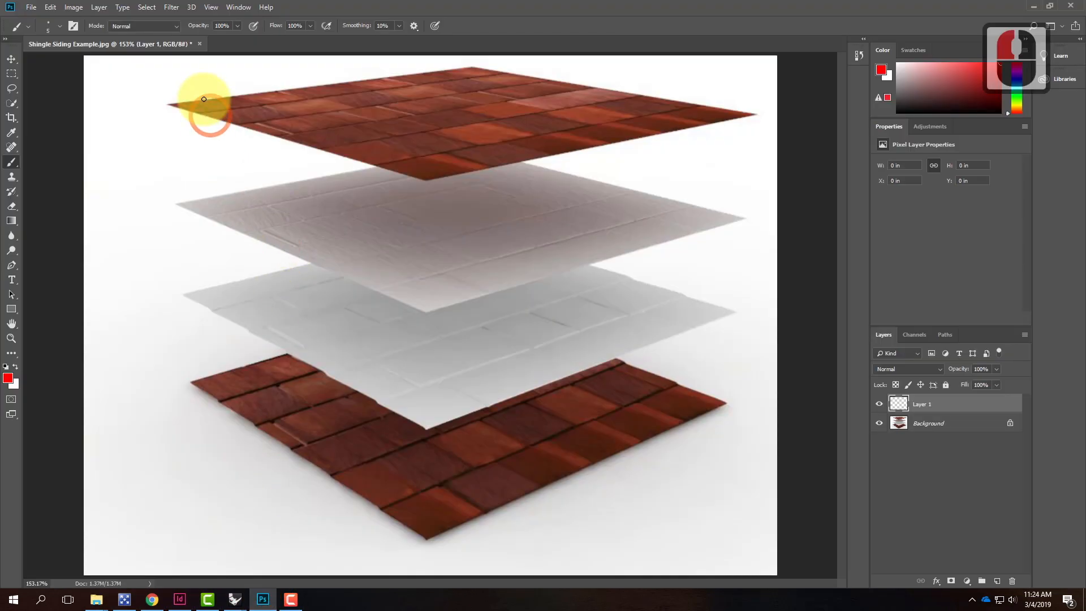
drag(139, 85, 138, 109)
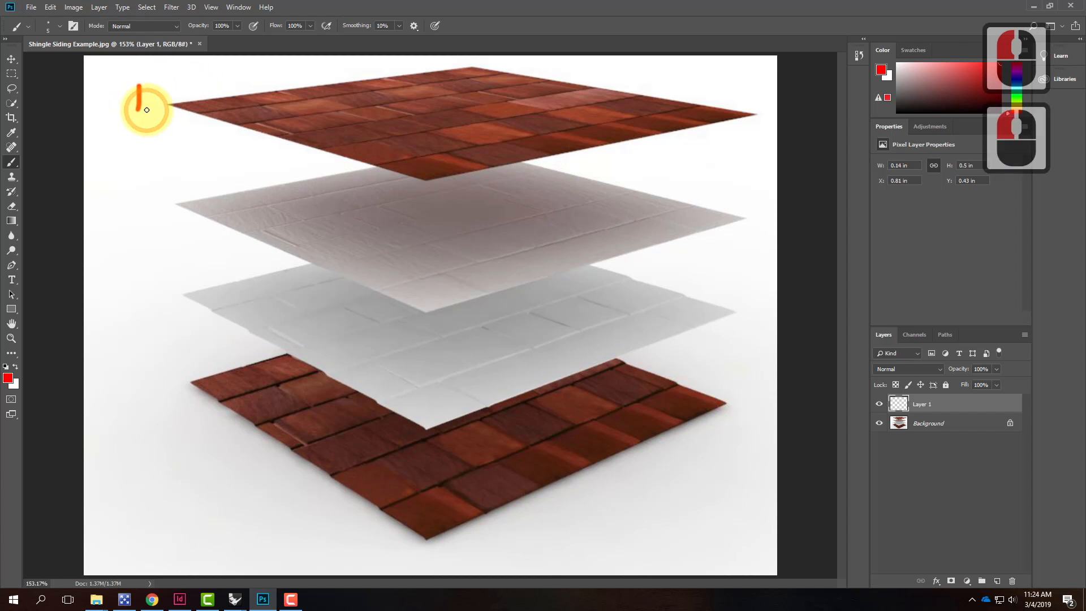
click(147, 110)
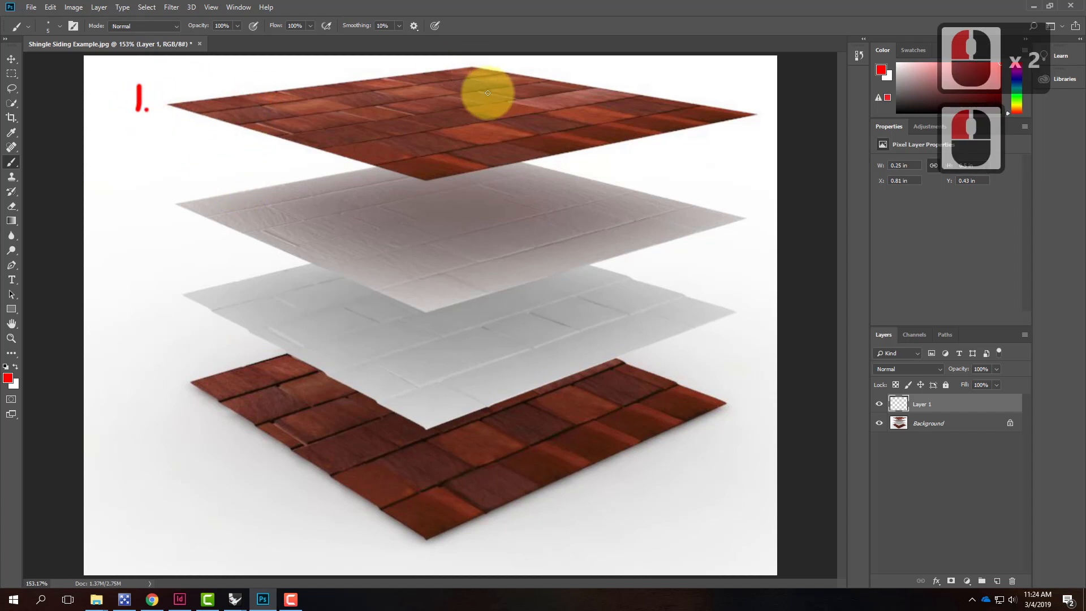
drag(140, 193, 159, 213)
click(166, 212)
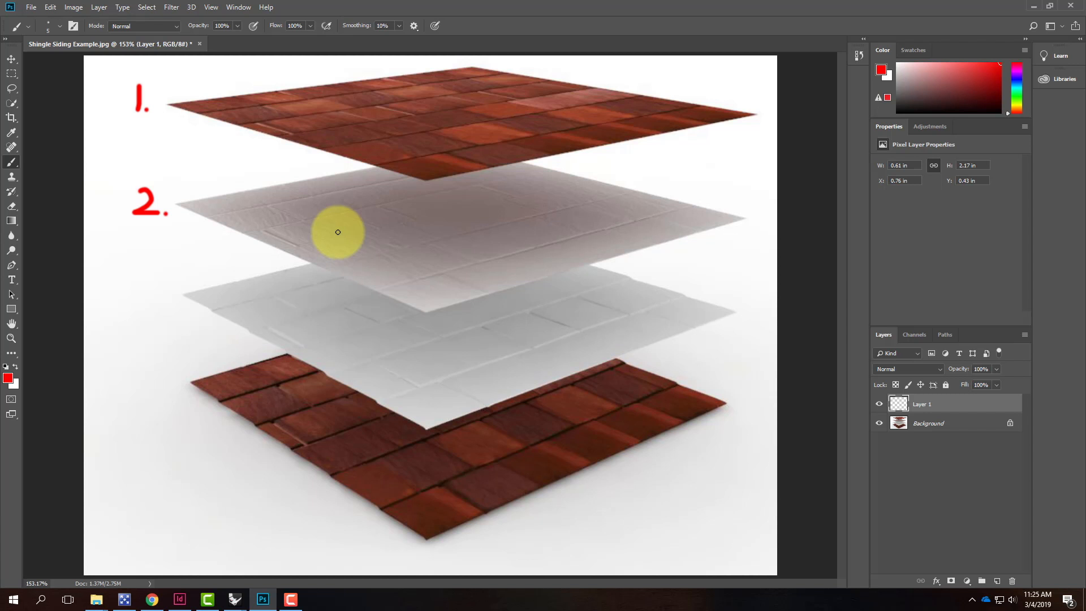
mouse_move(194, 182)
mouse_down()
mouse_move(194, 210)
mouse_move(202, 194)
mouse_move(227, 194)
mouse_move(188, 210)
mouse_move(232, 190)
mouse_move(243, 206)
mouse_move(254, 196)
mouse_move(267, 223)
mouse_move(279, 194)
mouse_move(316, 207)
mouse_move(310, 235)
mouse_move(308, 211)
mouse_move(330, 211)
mouse_move(315, 219)
mouse_up()
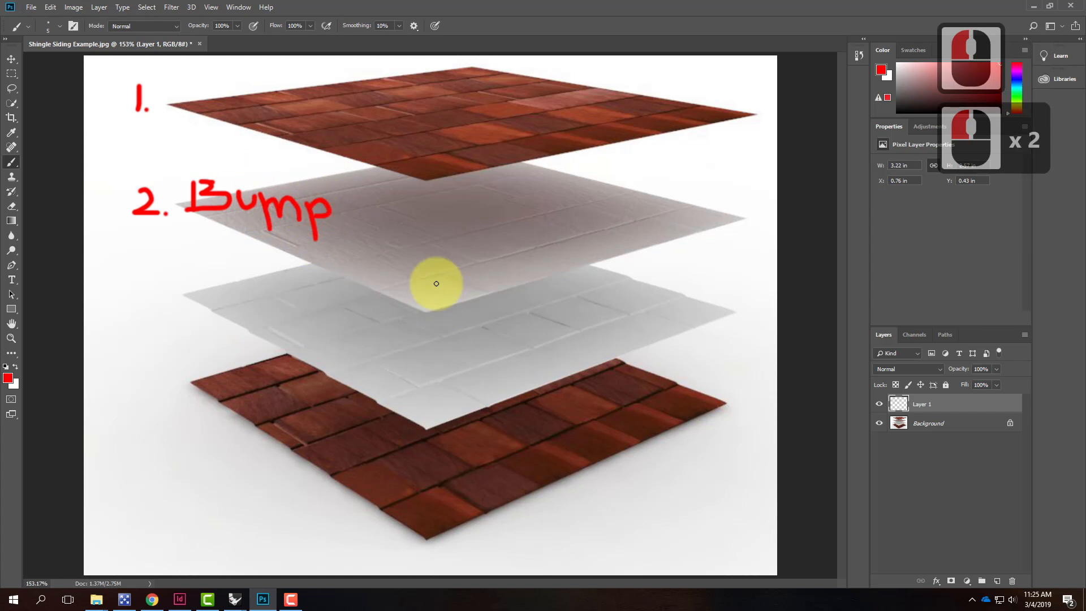
Return to Rhino, minimize the V-Ray frame buffer, and reopen the material editor on the Cedar Shingle Siding material
click(1034, 6)
click(352, 128)
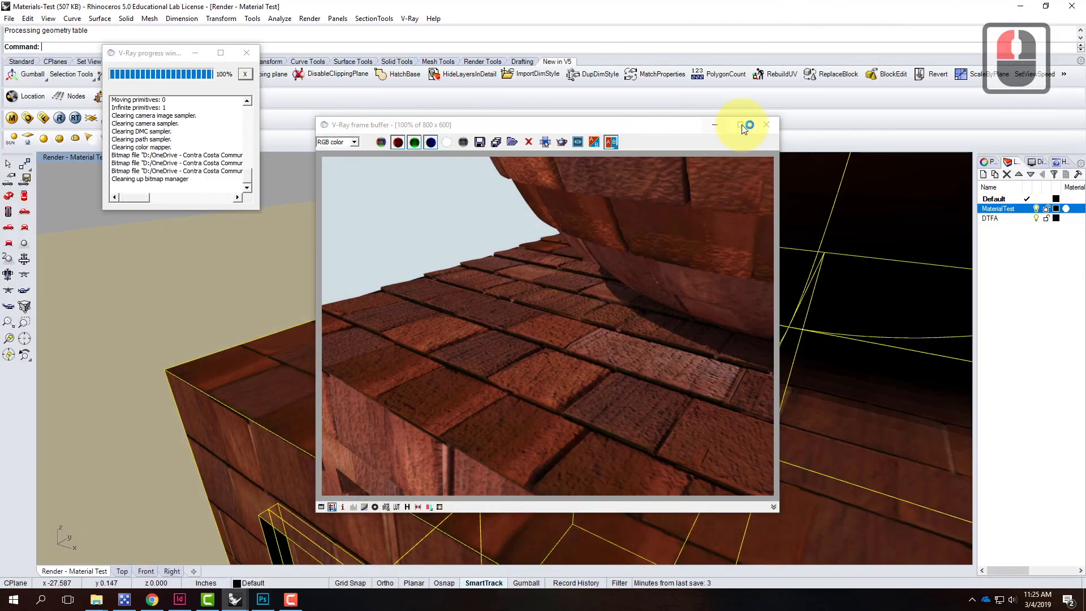
click(715, 127)
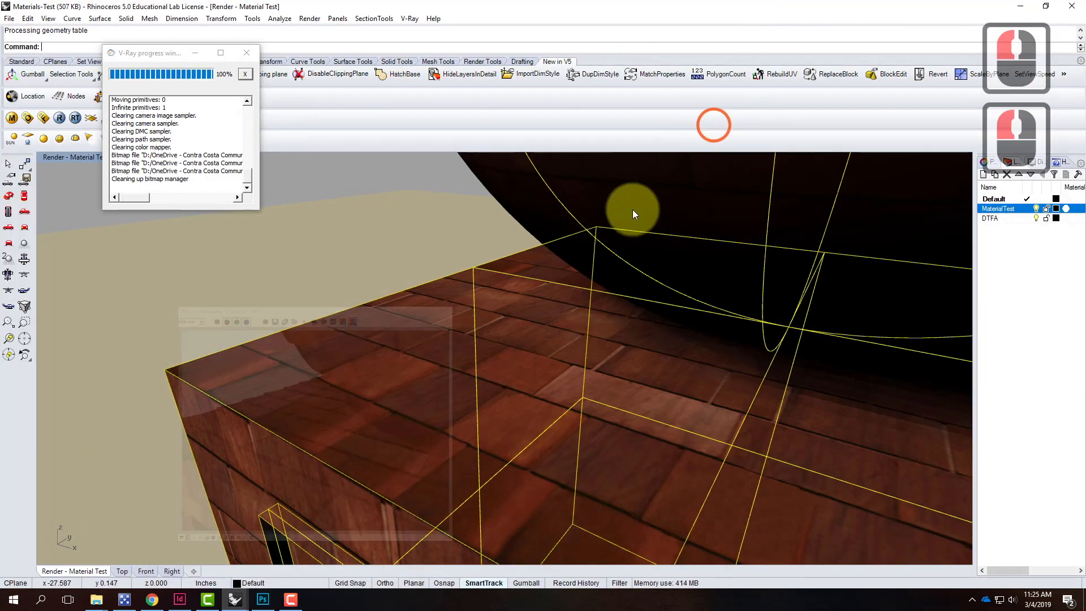
click(12, 118)
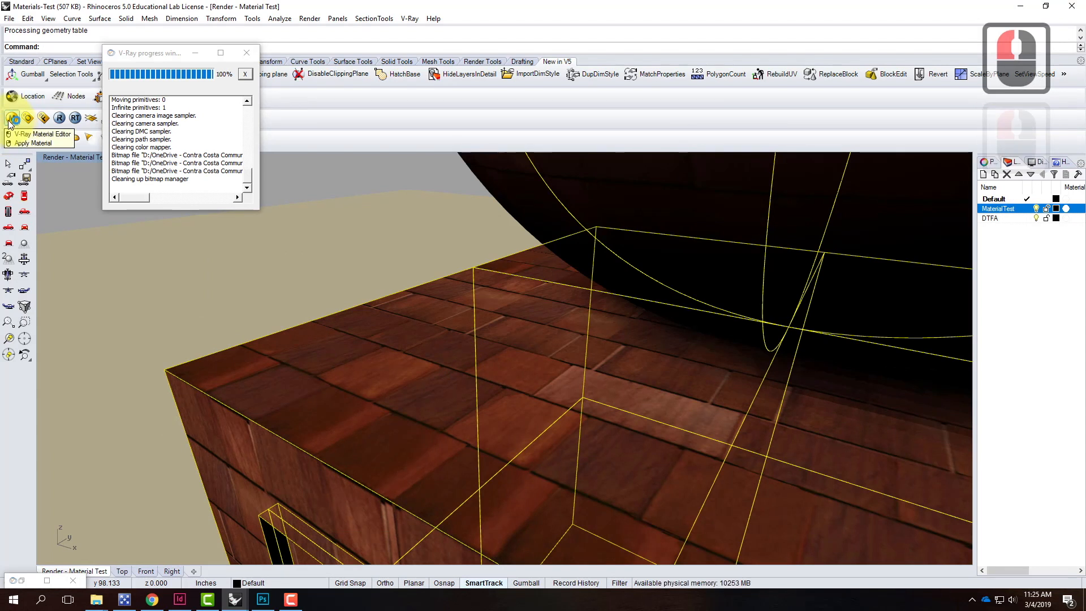
drag(127, 15, 180, 105)
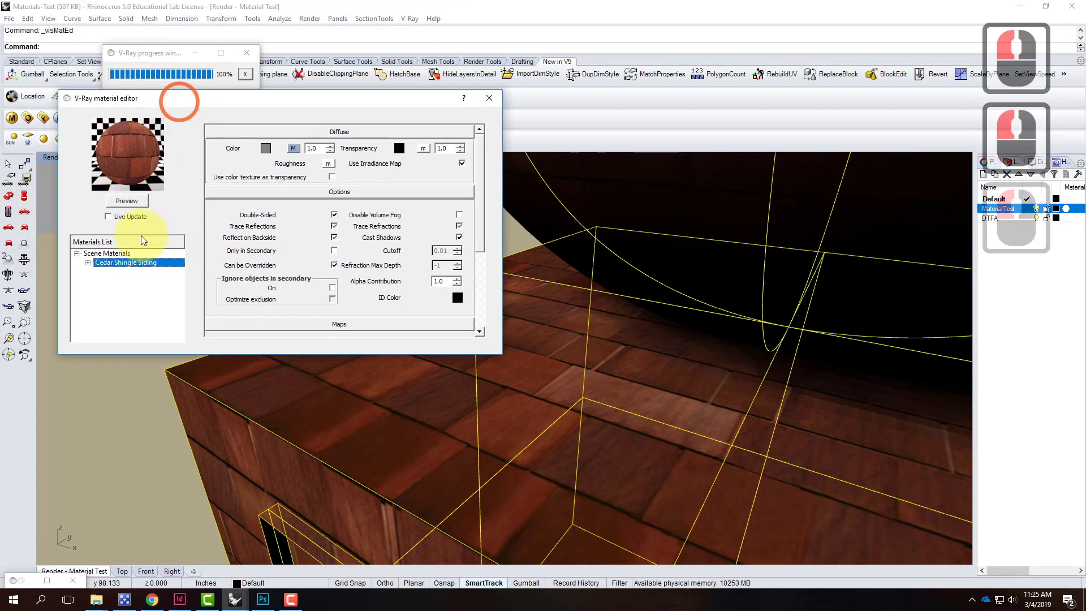
click(125, 269)
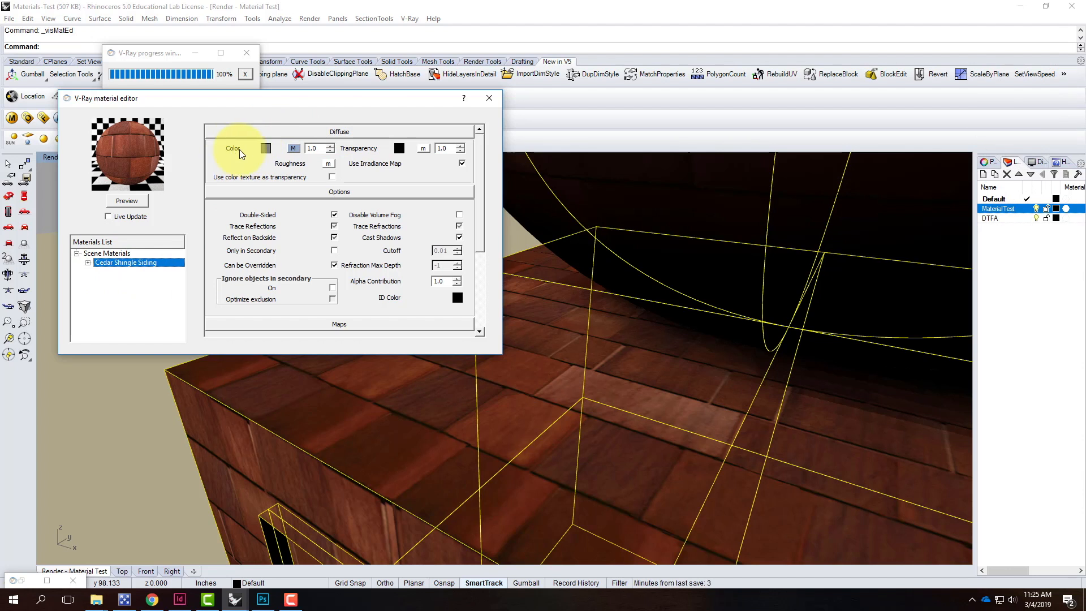
Preview the diffuse color texture of the Cedar Shingle Siding material and close its texture editor
click(299, 148)
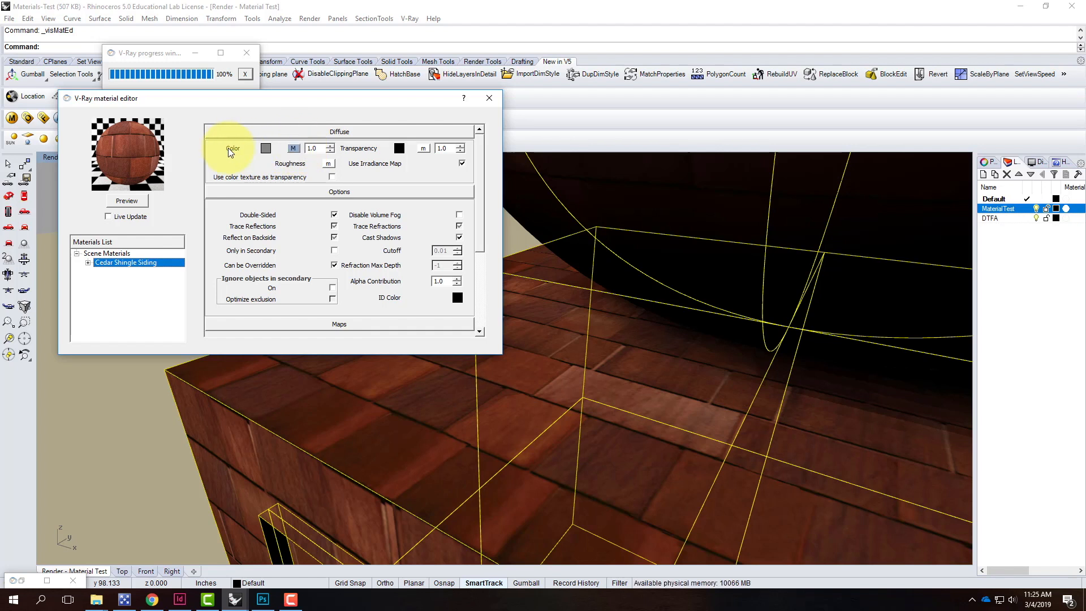
click(296, 147)
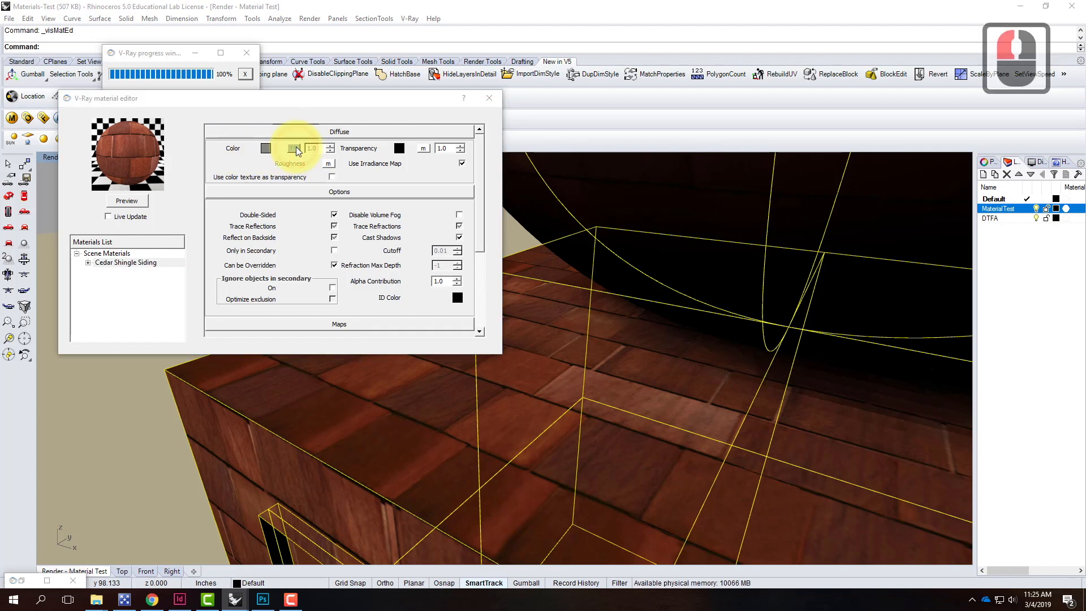
click(152, 212)
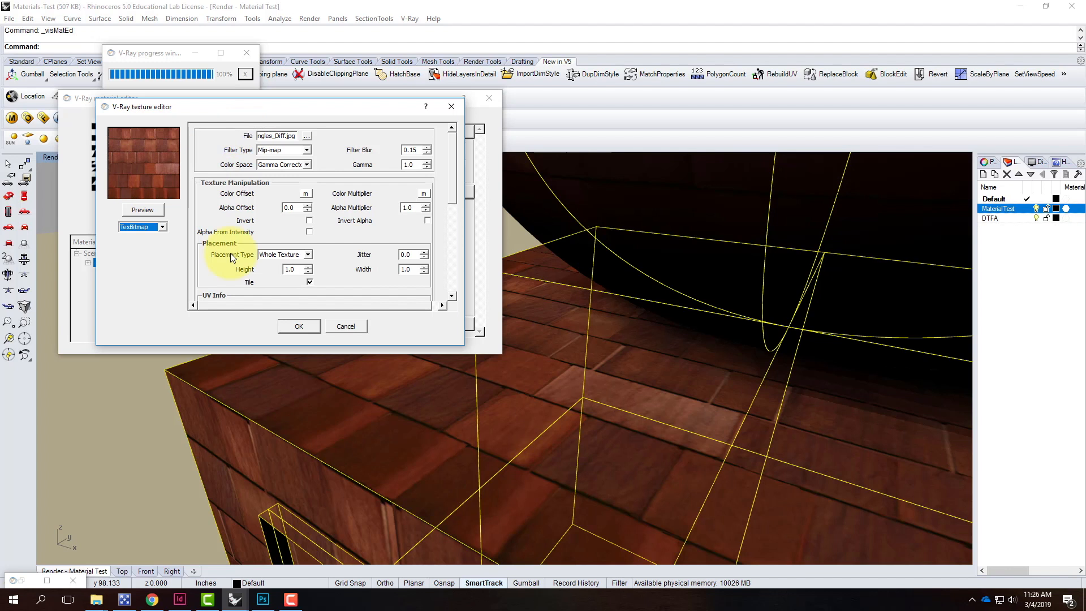
click(298, 327)
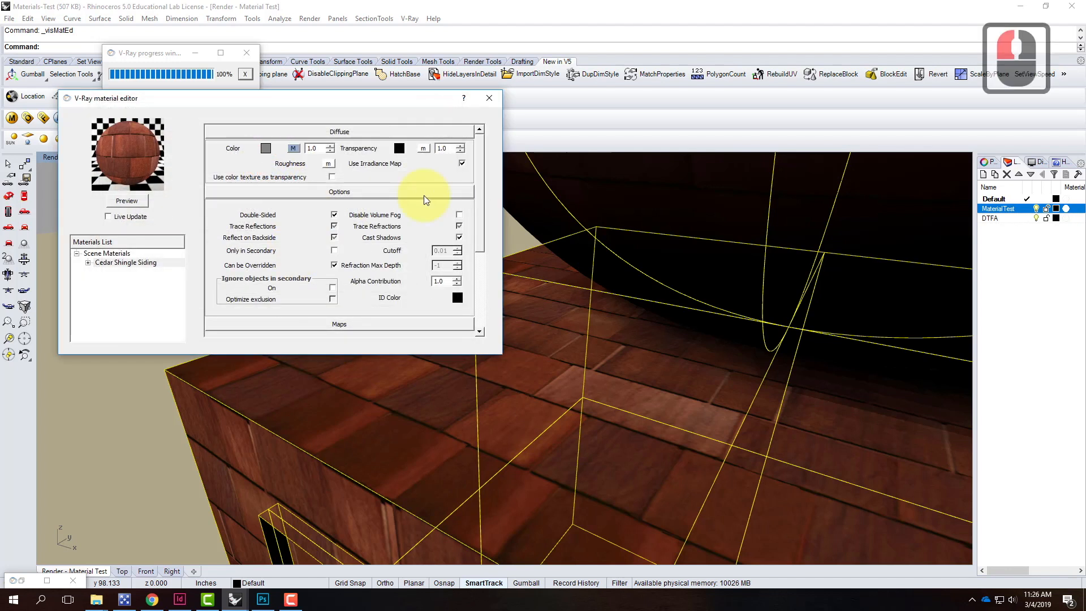
Preview the bump map texture of the Cedar Shingle Siding material and leave its texture editor without changes
drag(478, 162, 481, 211)
scroll(464, 218, down, 1)
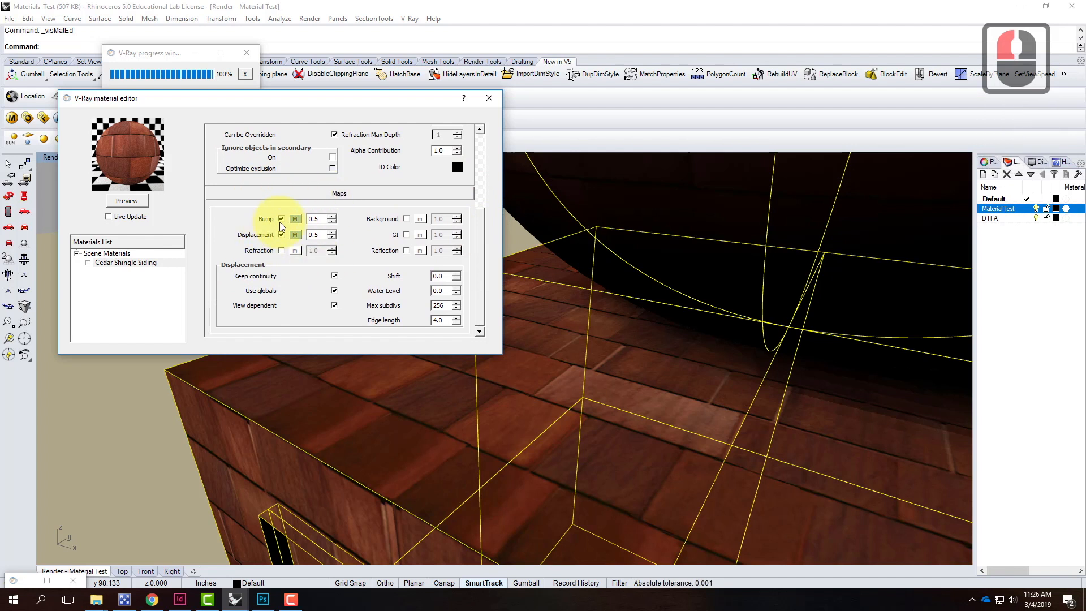
click(295, 220)
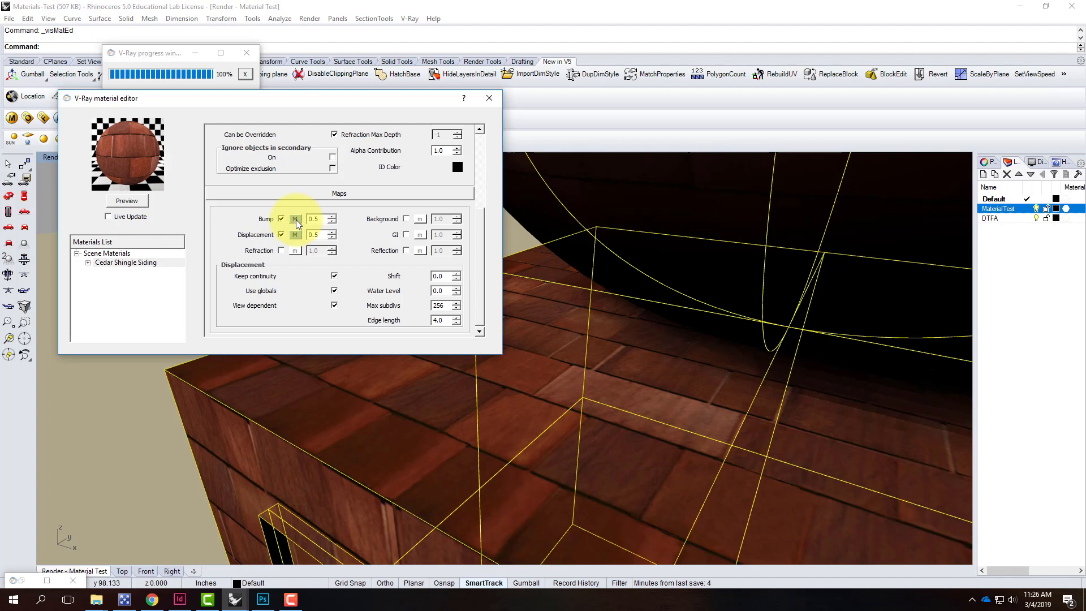
click(296, 220)
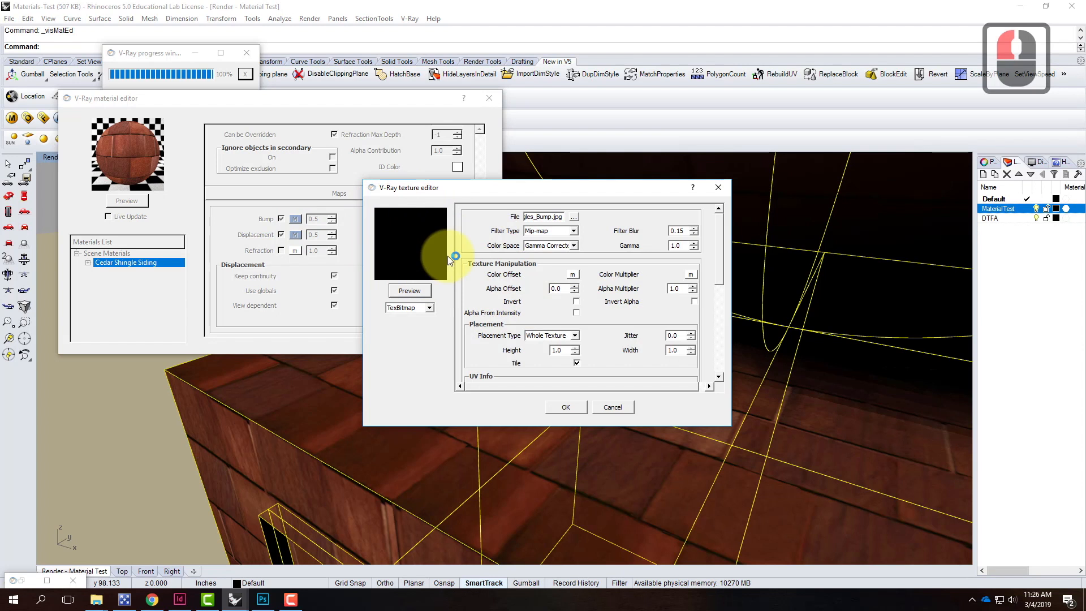
click(415, 290)
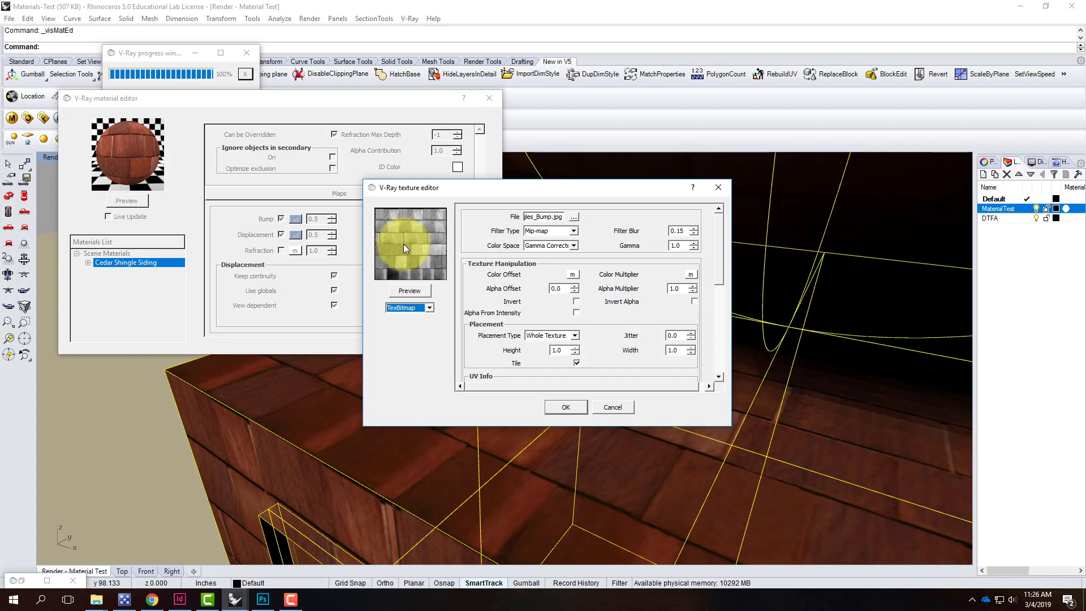
click(611, 406)
Disable both the Displacement and Bump maps of the Cedar Shingle Siding material
click(282, 235)
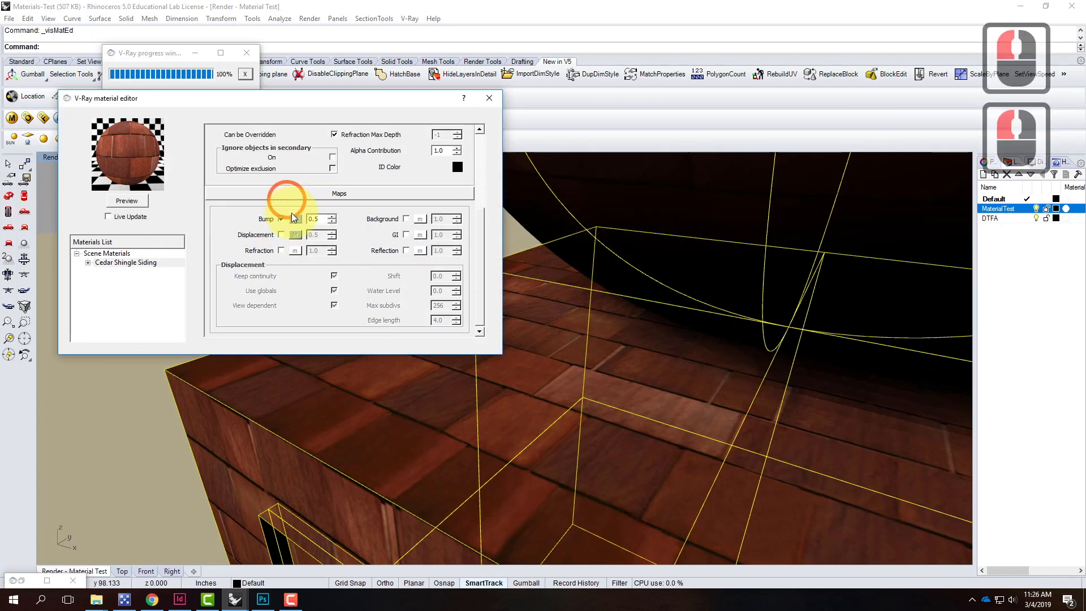
scroll(272, 189, up, 5)
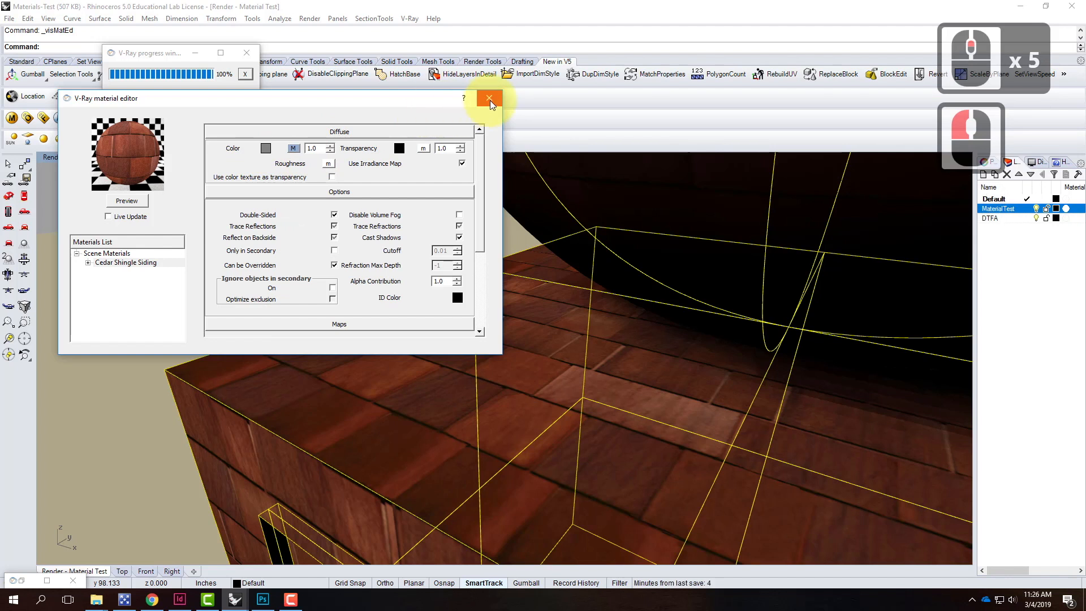
scroll(473, 237, down, 5)
click(281, 272)
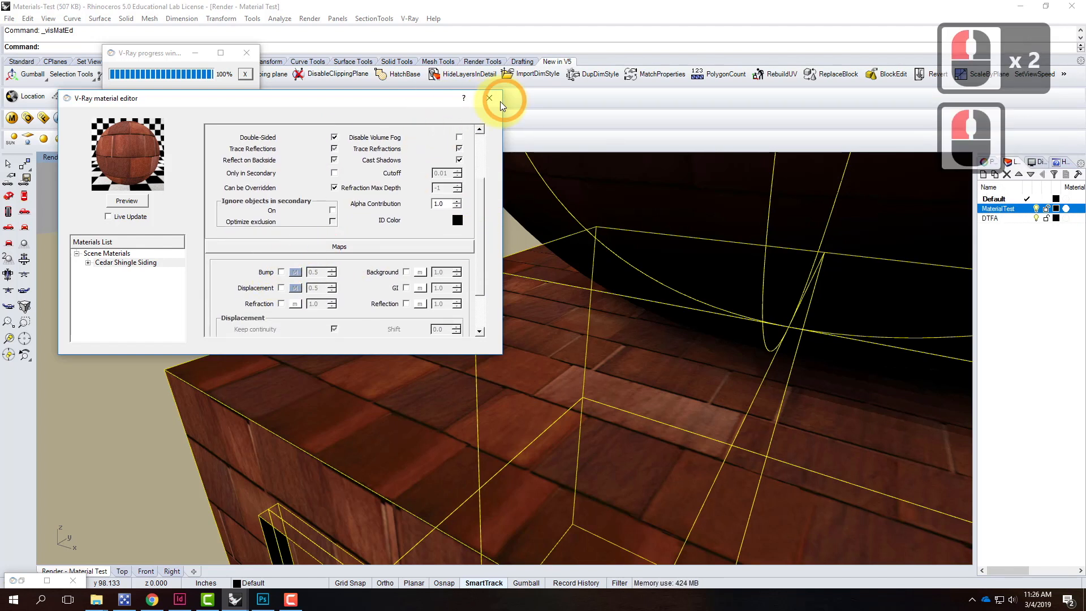
Close the material editor, render the close-up again with V-Ray, and bring up the frame buffer to view it
click(490, 97)
click(60, 117)
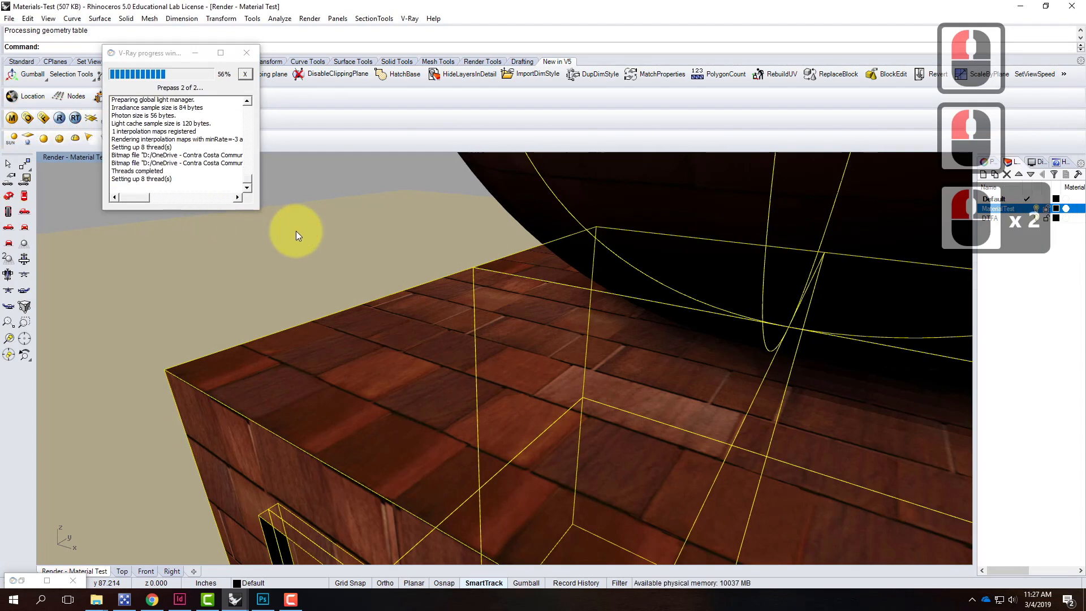
click(47, 580)
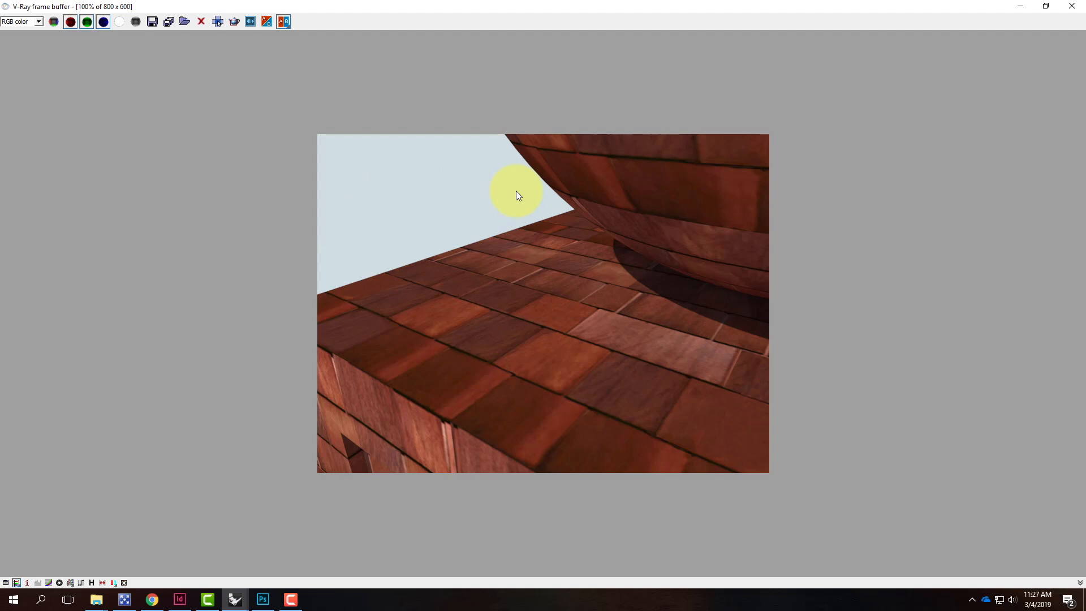
Minimize the frame buffer, reopen the V-Ray material editor and enable the Bump map of the Cedar Shingle Siding material
click(1022, 7)
click(11, 119)
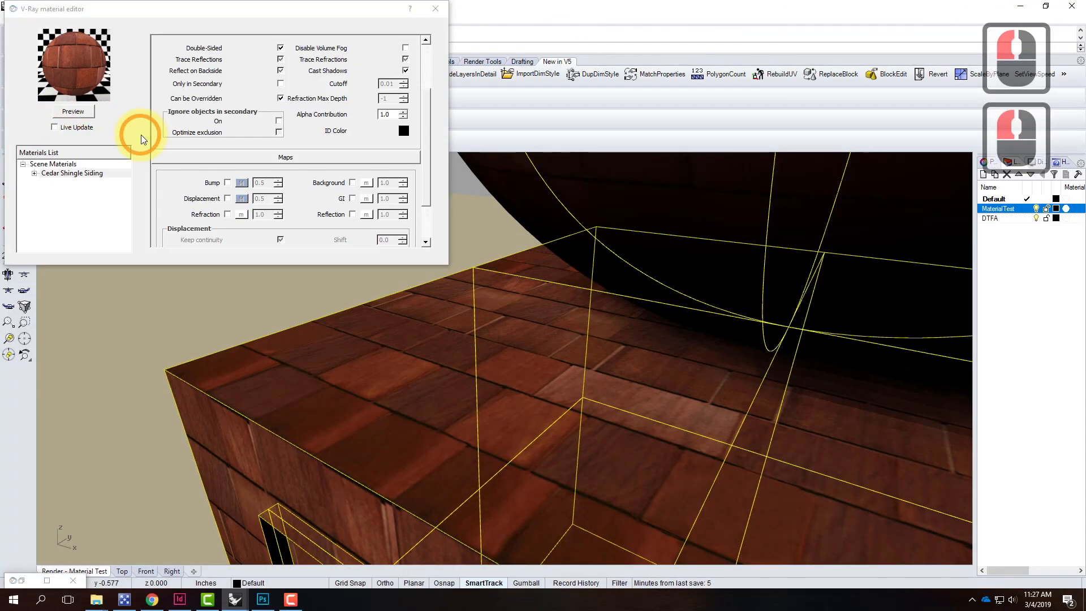
click(227, 182)
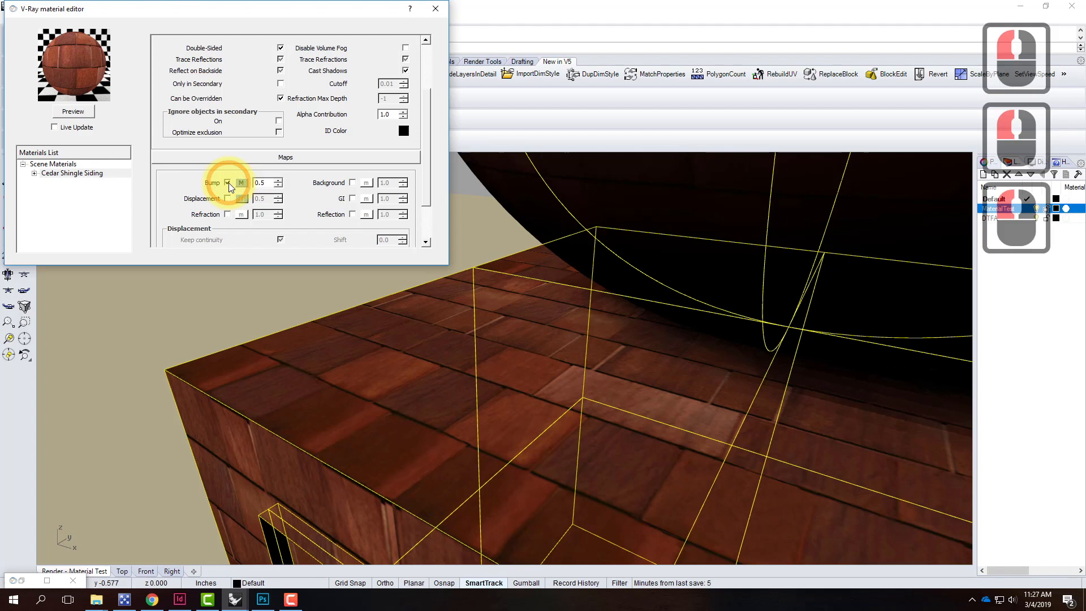
Preview the texture bitmap assigned to the Bump map and accept its texture editor without changes
click(241, 182)
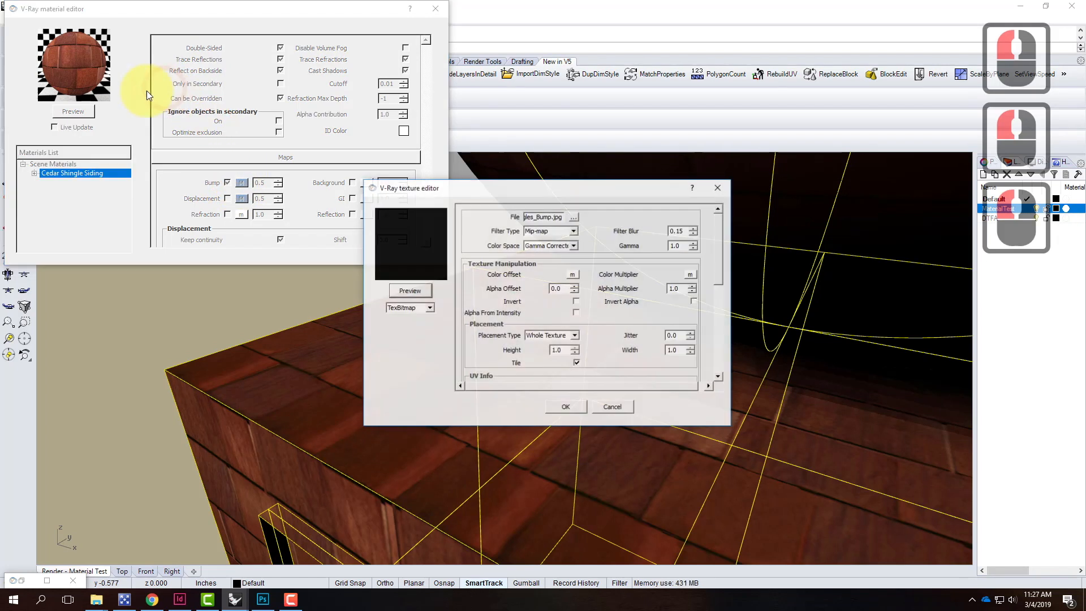
click(399, 291)
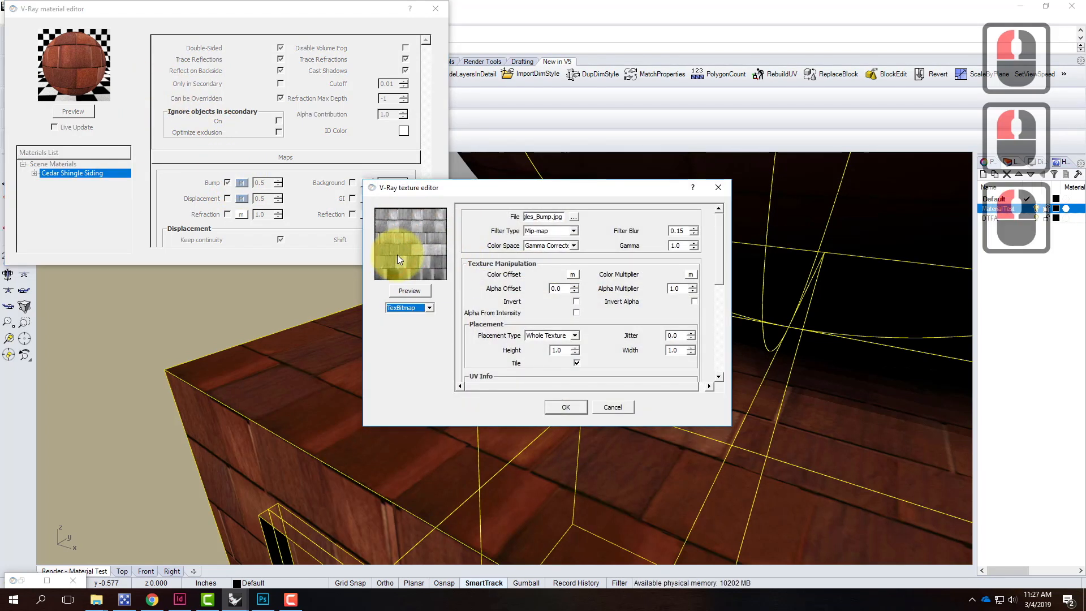
click(560, 407)
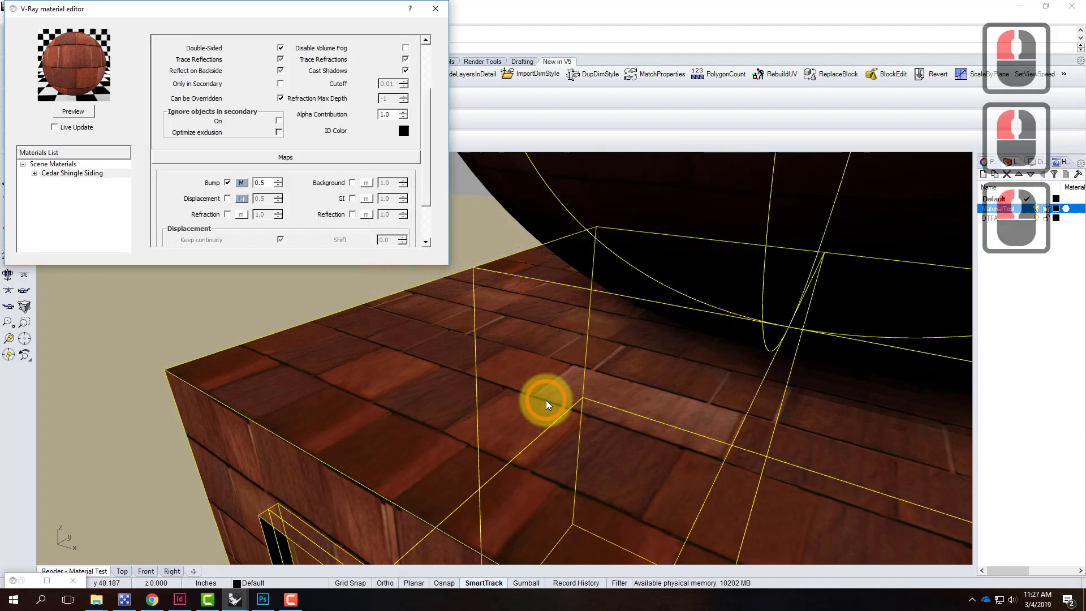
Keep the Bump multiplier at 0.5, close the material editor, render the close-up with V-Ray and show the frame buffer
double_click(264, 182)
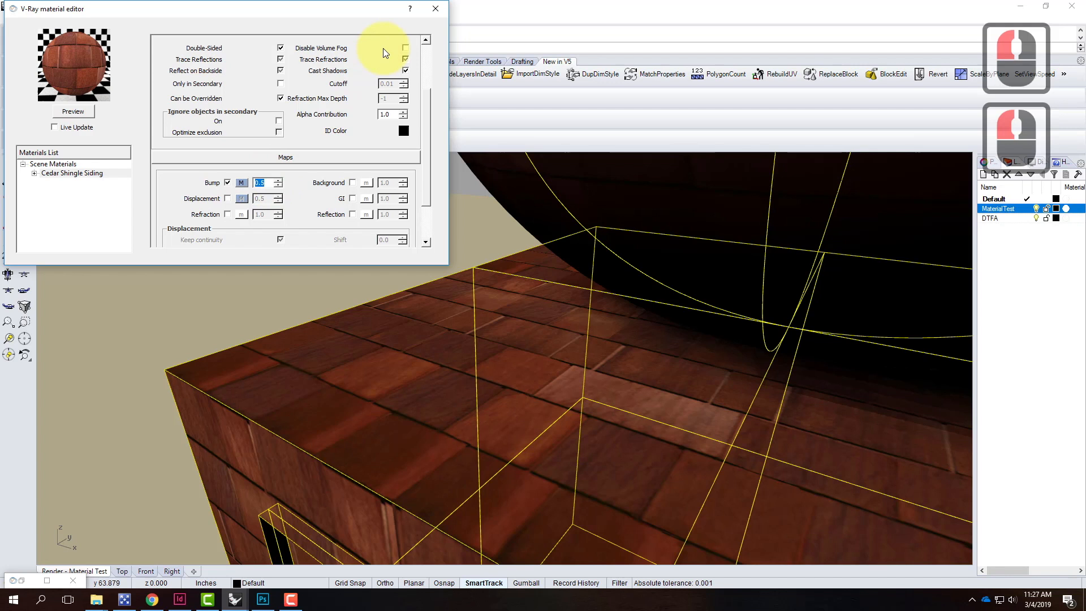
click(436, 9)
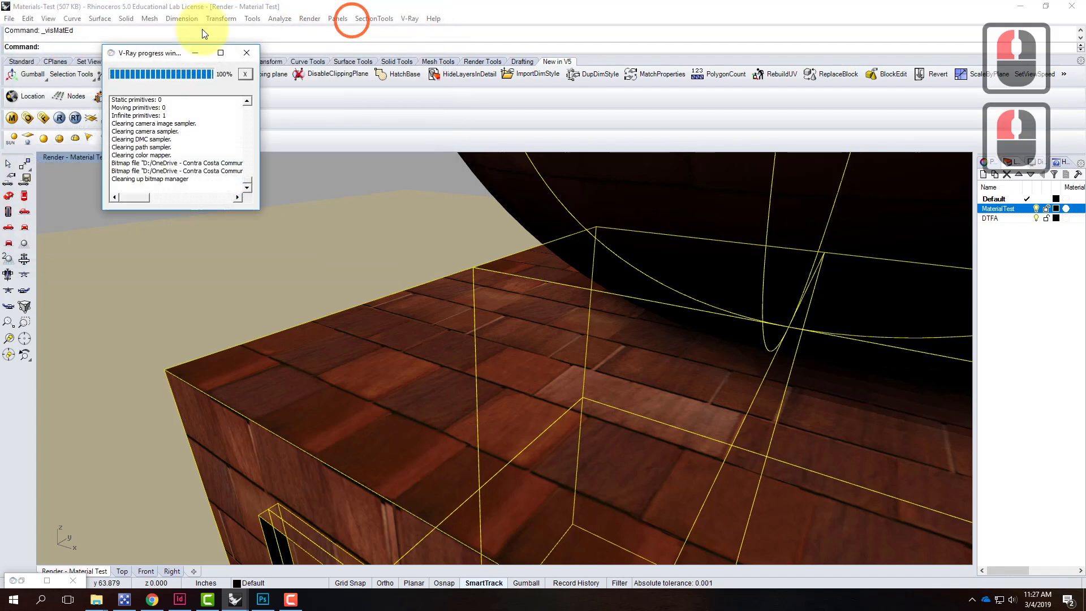
click(59, 120)
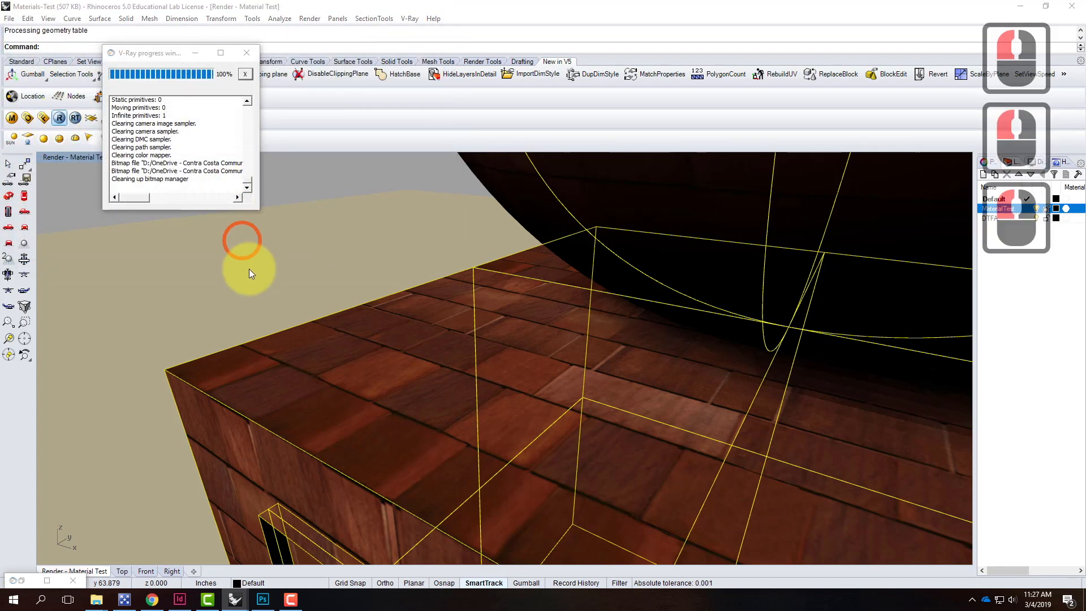
click(47, 580)
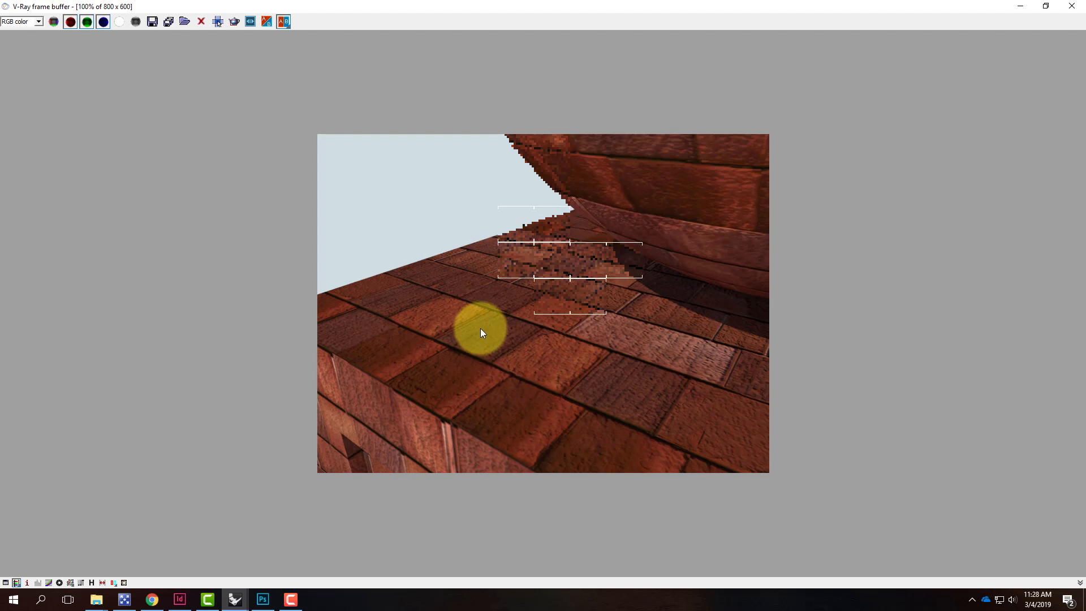
Leave the frame buffer, return to the material editor and set the Cedar Shingle Siding's Bump multiplier to 10
click(1020, 11)
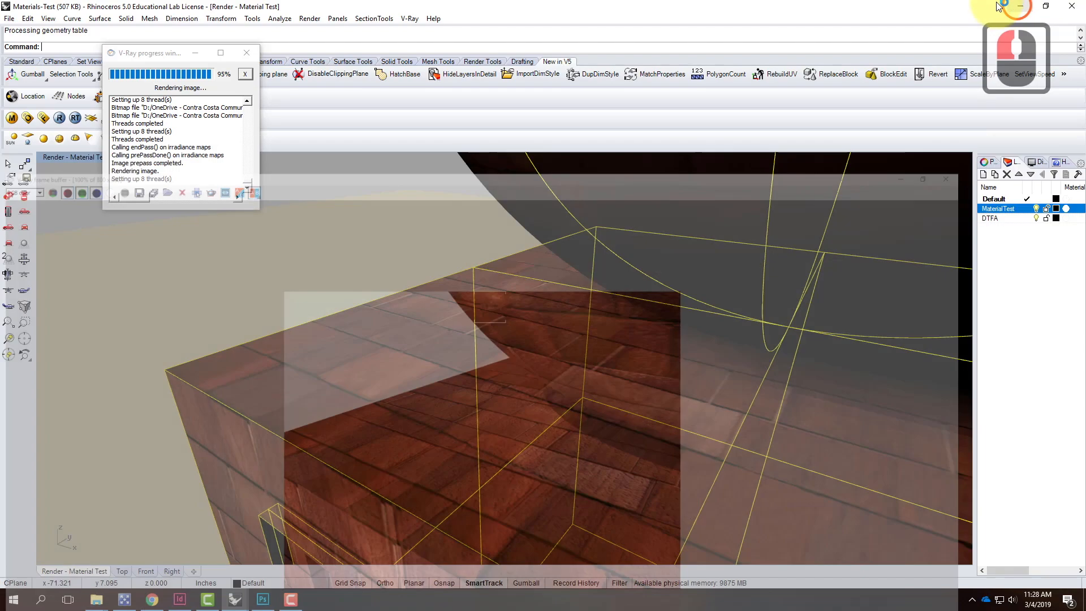
click(360, 120)
click(14, 116)
click(241, 182)
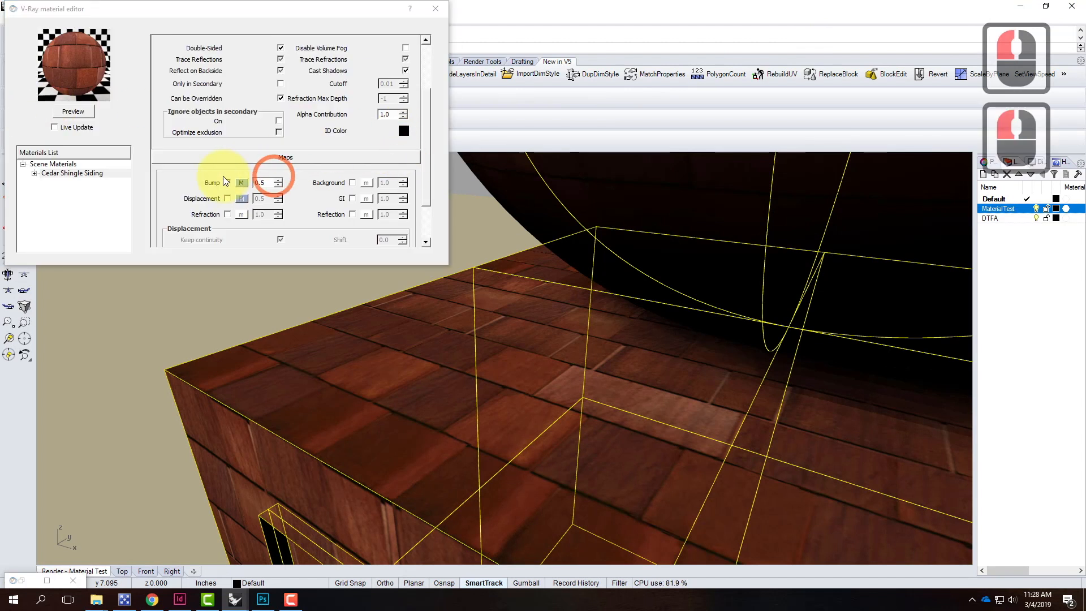
click(241, 182)
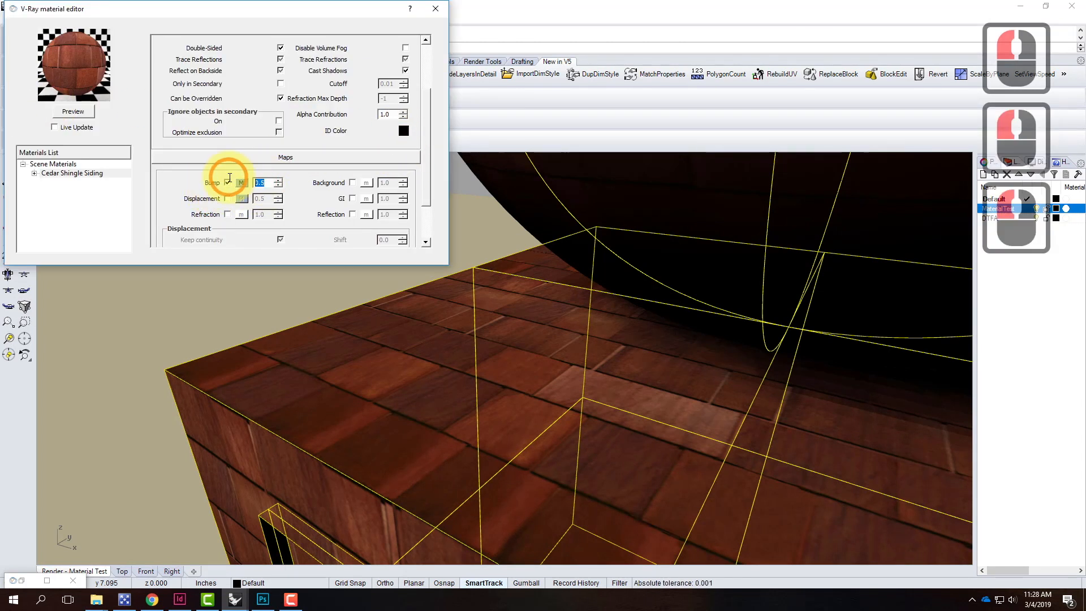
click(278, 184)
double_click(279, 184)
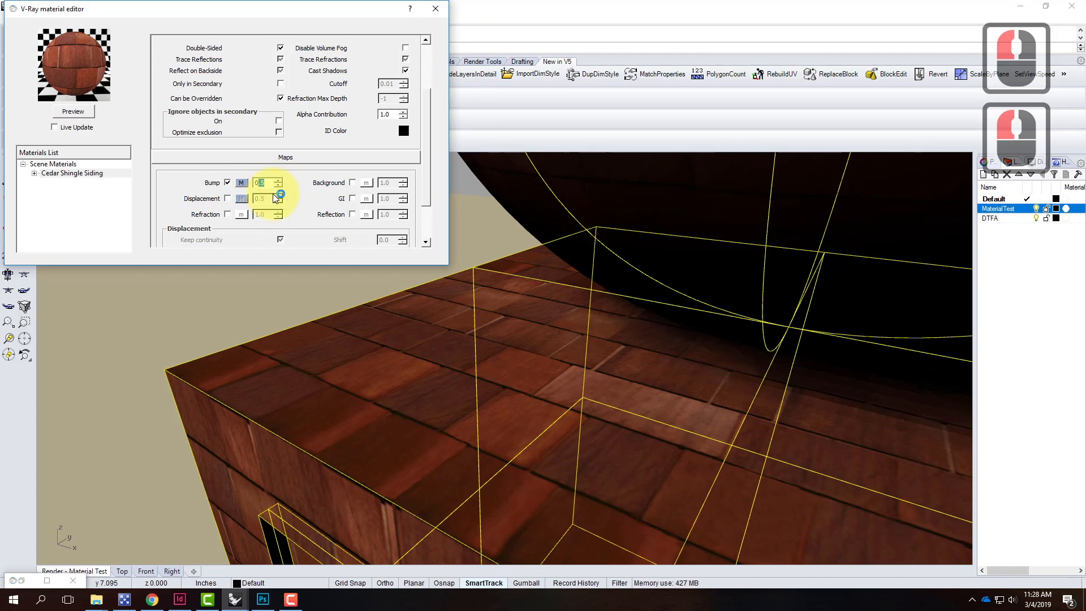
click(271, 183)
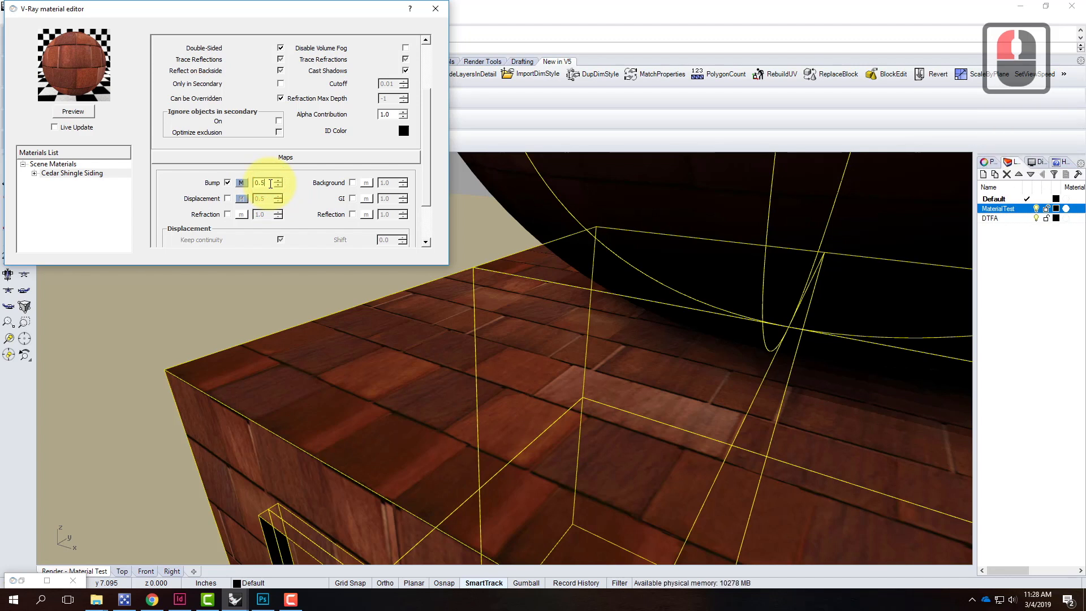
click(232, 174)
text(10)
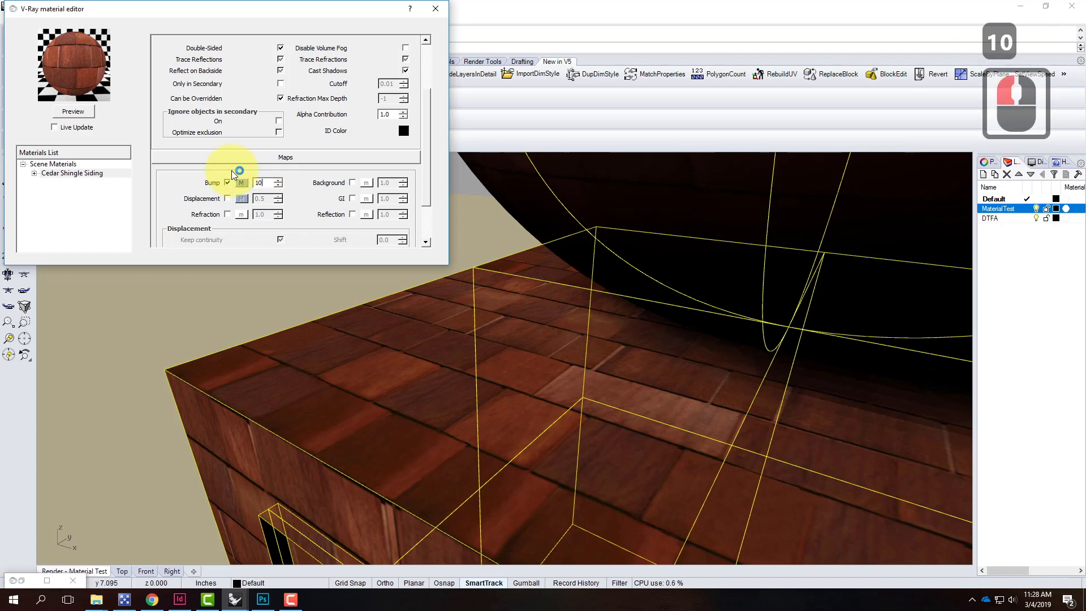
Close the material editor, render the view with the stronger bump and restore the frame buffer to inspect it
click(436, 9)
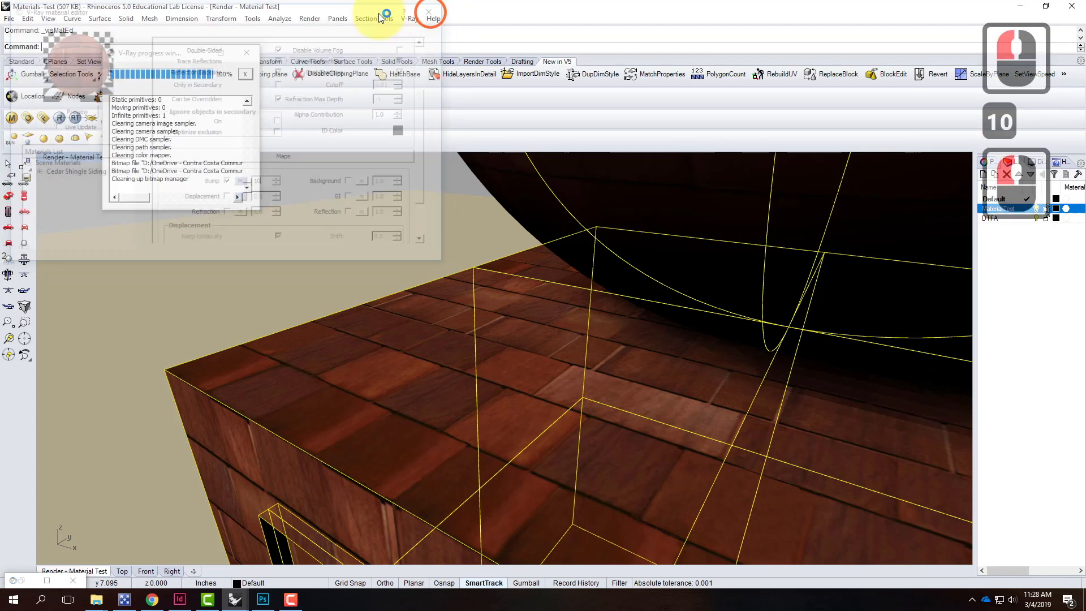
click(59, 121)
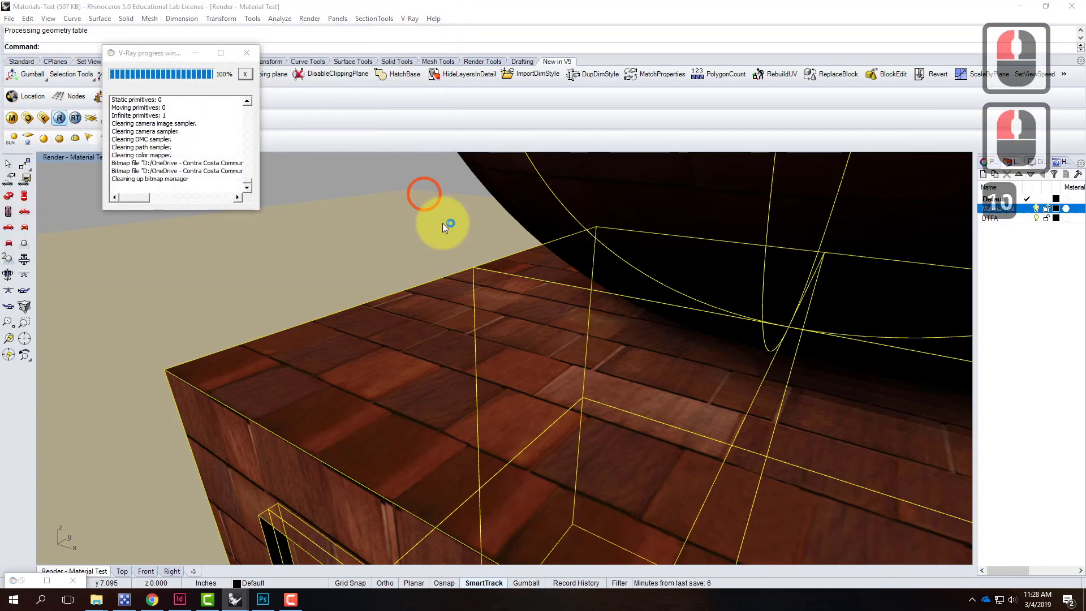
click(15, 579)
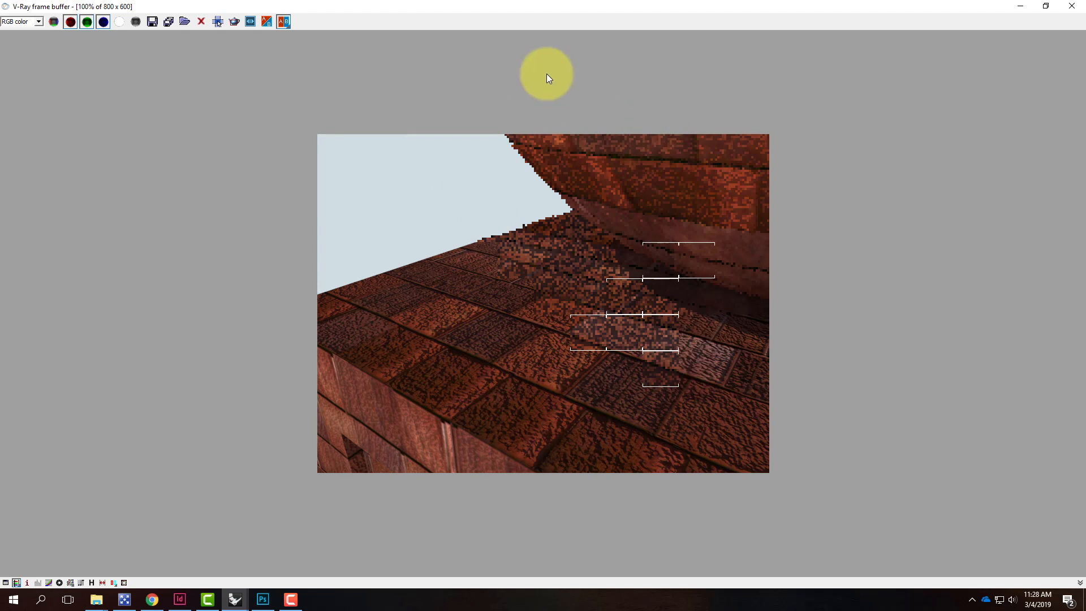
Minimize the frame buffer, reopen the material editor and set the Bump multiplier to 0.5 with the Bump map left enabled
click(1020, 6)
click(27, 118)
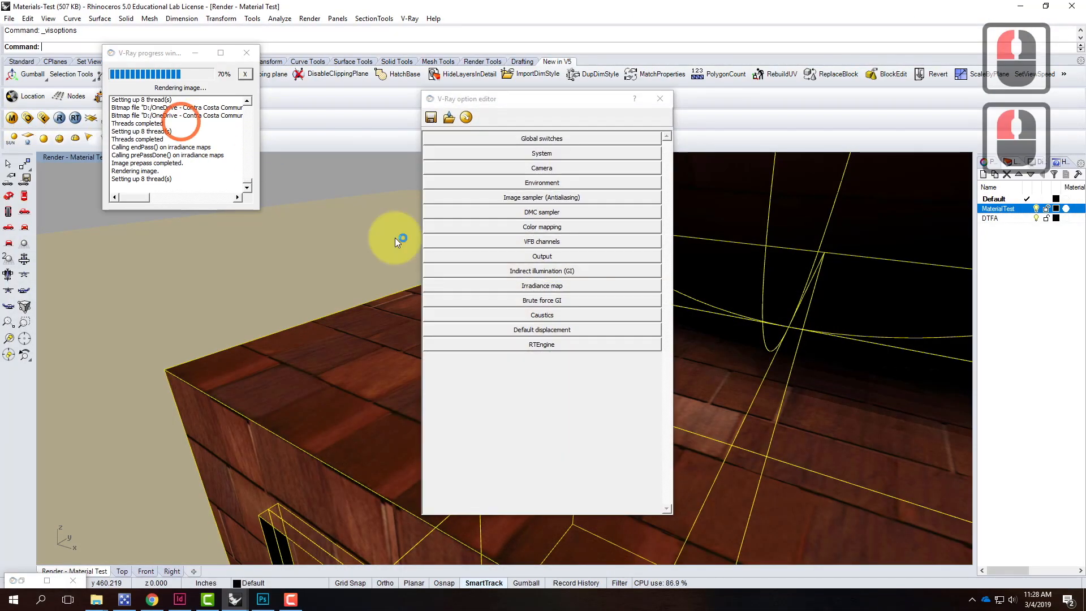
click(660, 98)
click(12, 118)
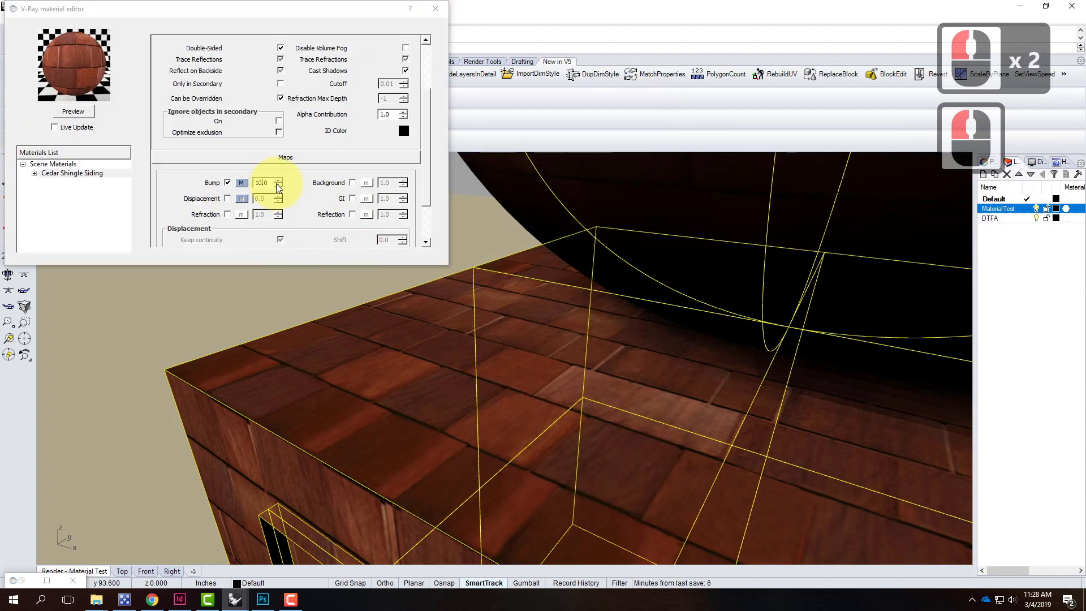
text(0.5)
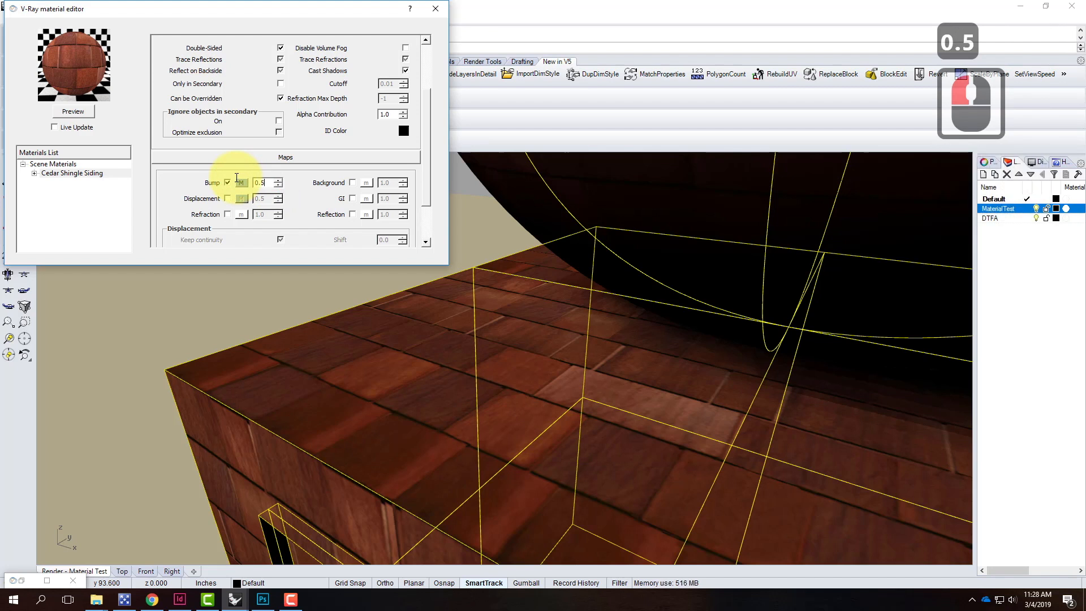
click(227, 183)
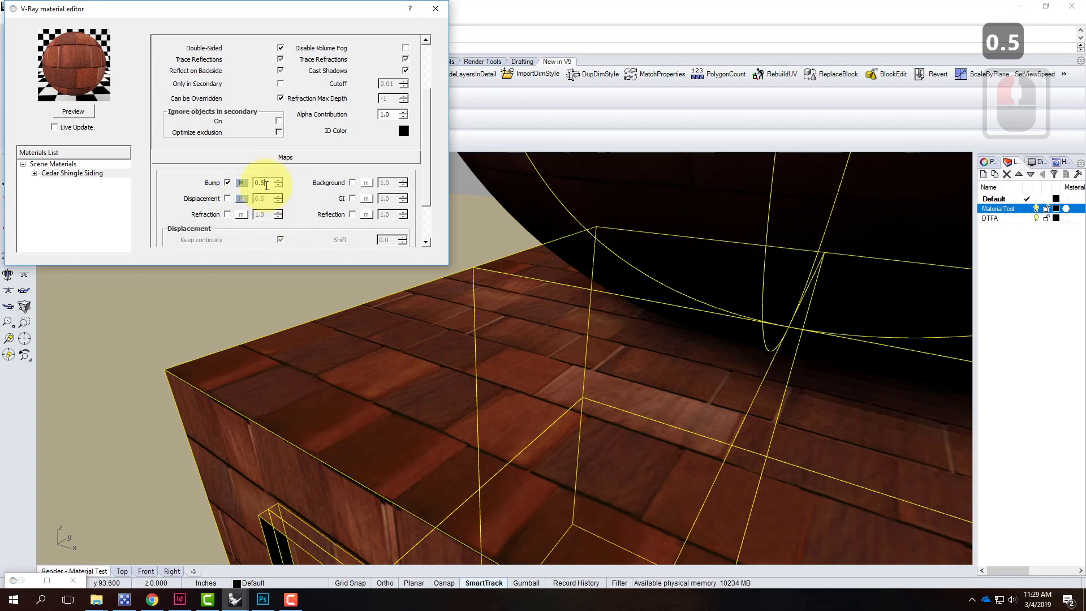
click(227, 181)
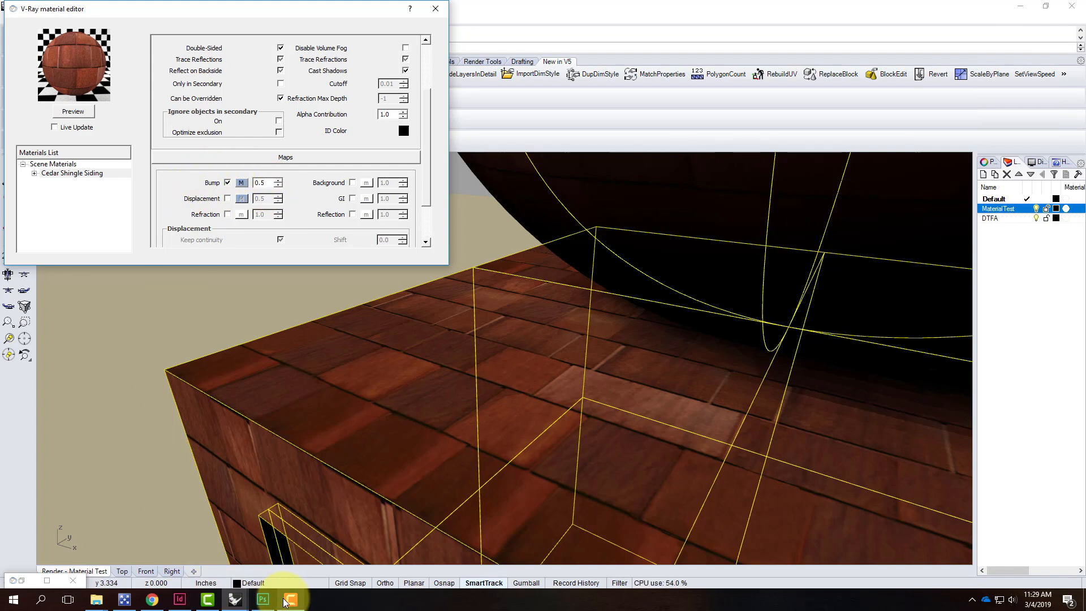
Switch to Photoshop and handwrite the red brush label "3. Disp" beside the third layer of the shingle diagram
click(262, 599)
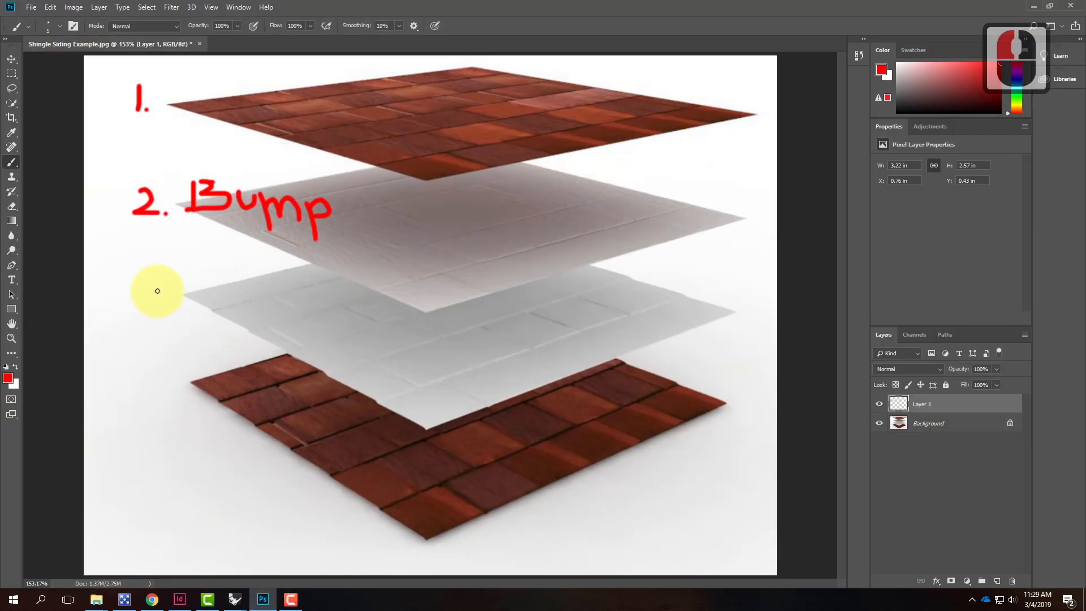
drag(161, 289, 148, 308)
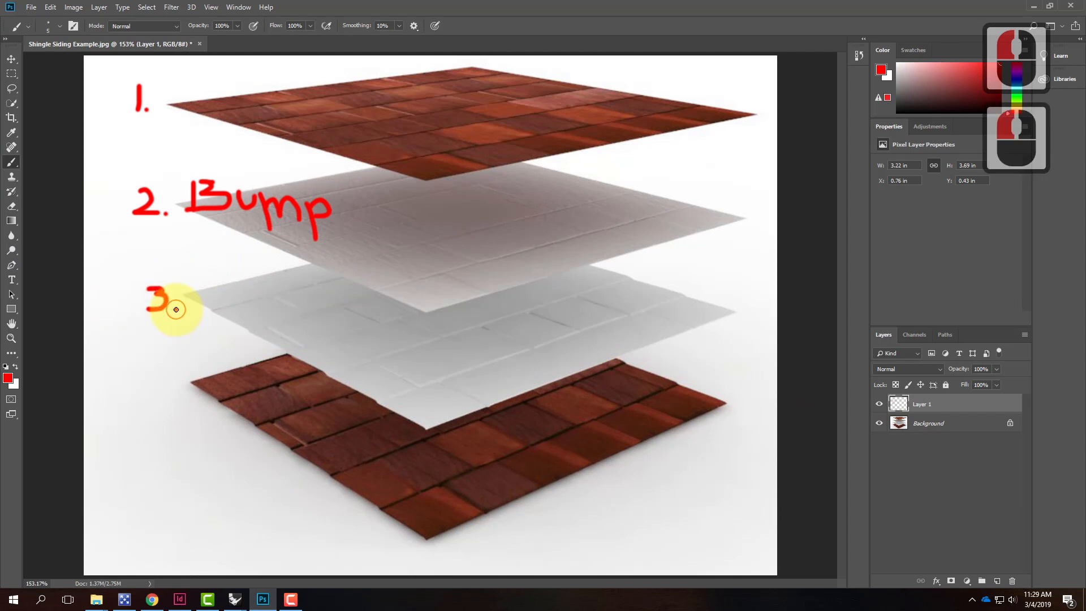
click(176, 309)
mouse_move(202, 288)
mouse_down()
mouse_move(202, 315)
mouse_move(258, 313)
mouse_move(282, 327)
mouse_move(305, 291)
mouse_move(290, 308)
mouse_up()
click(238, 276)
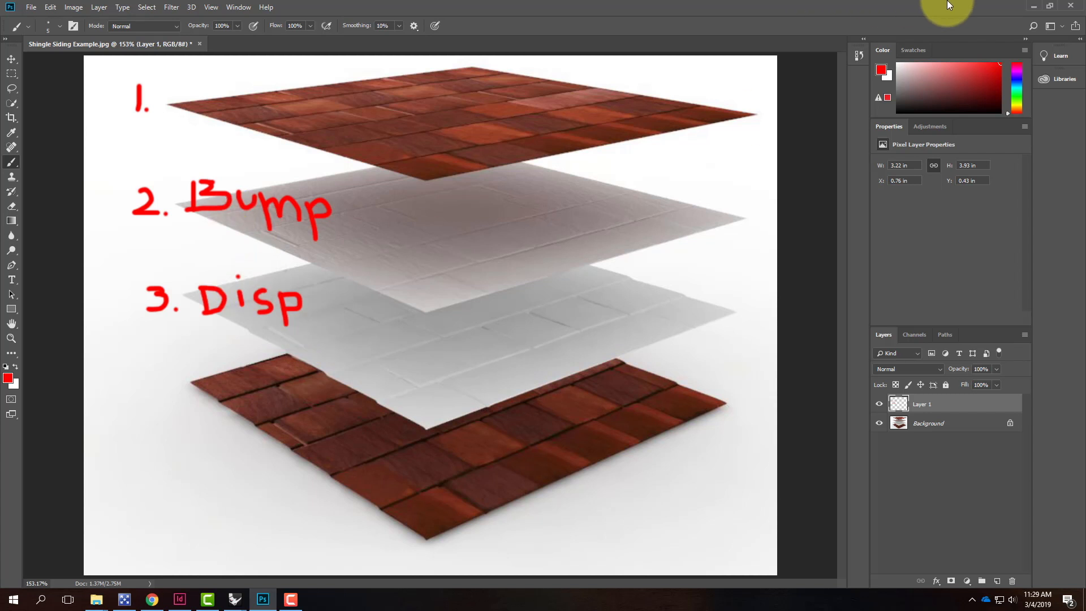
Return to the V-Ray material editor in Rhino and enable the Displacement map of the Cedar Shingle Siding material
click(1035, 14)
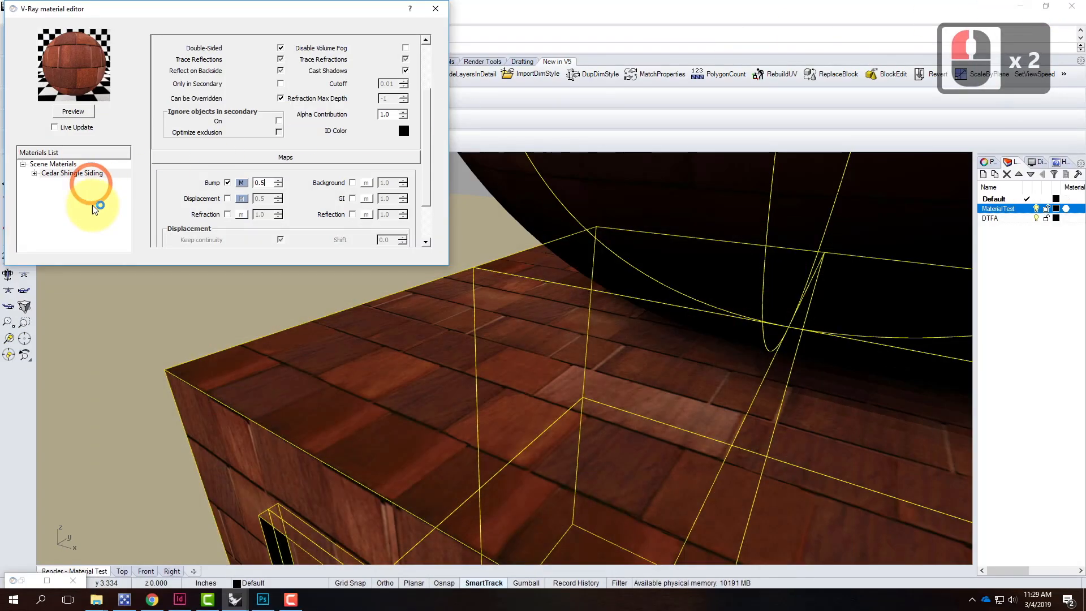
click(58, 173)
double_click(60, 173)
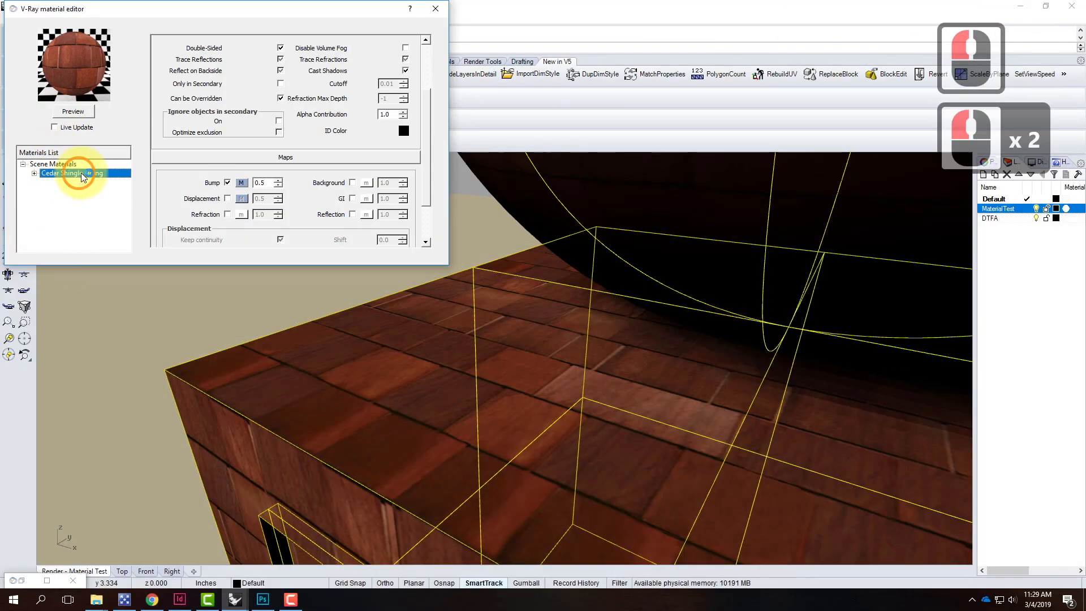
click(228, 199)
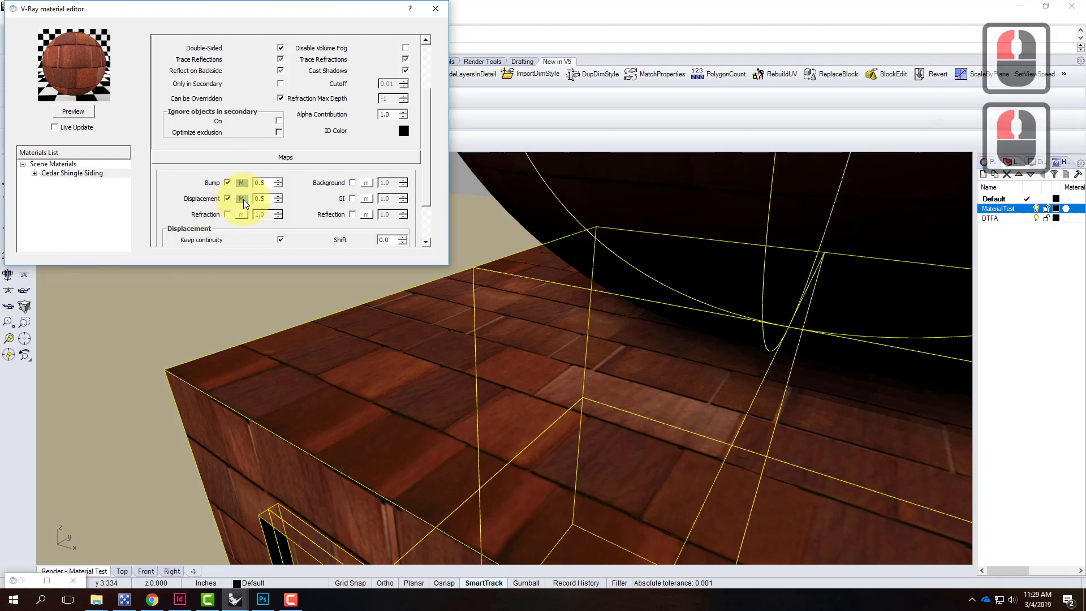
Preview the texture bitmap assigned to the Displacement map and cancel out of its texture editor
click(242, 199)
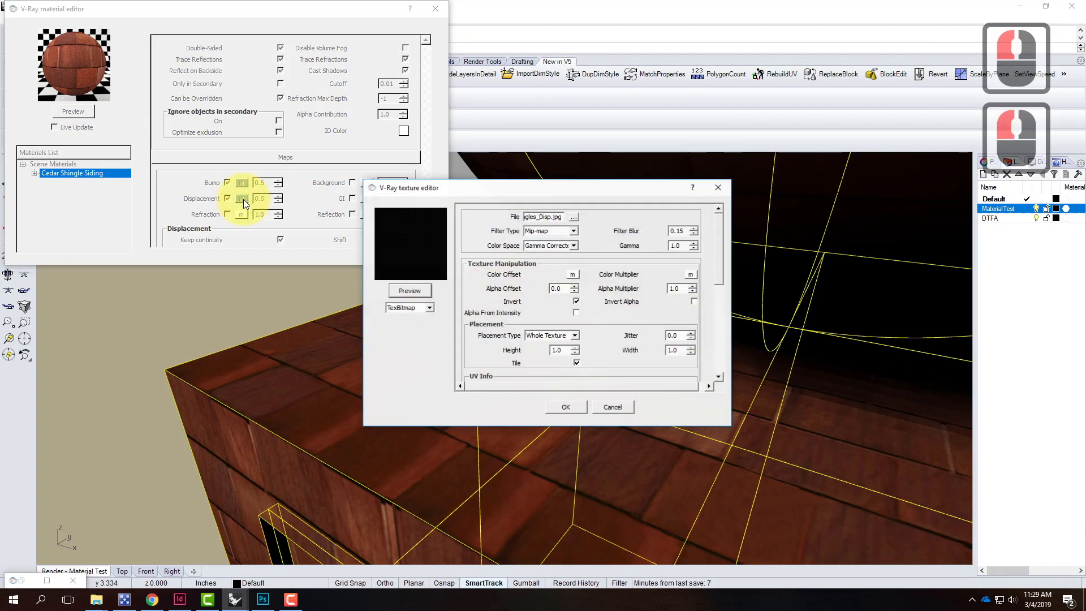
click(413, 290)
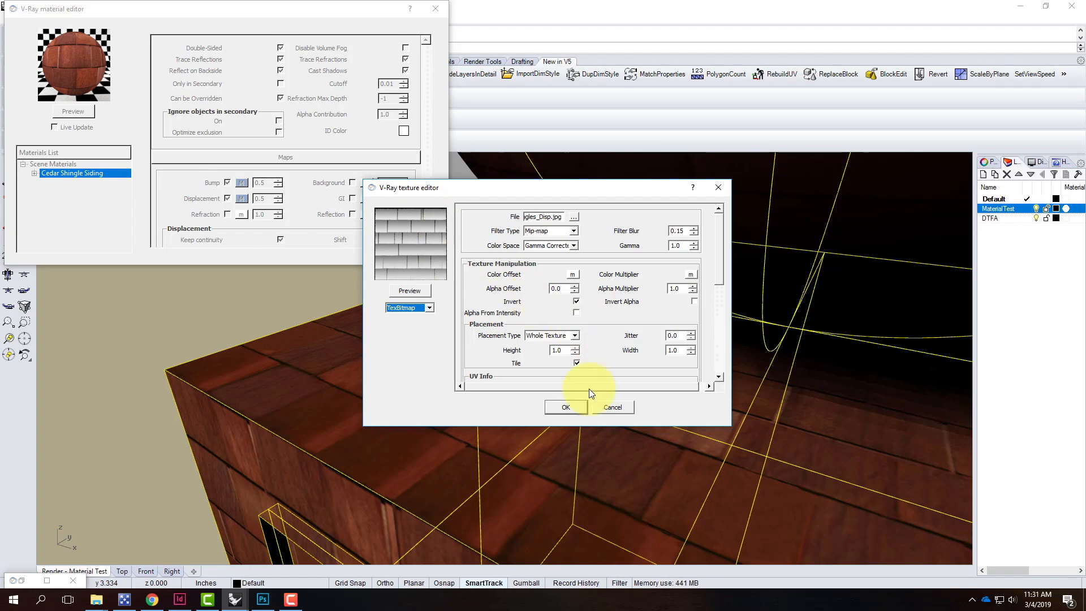
click(617, 409)
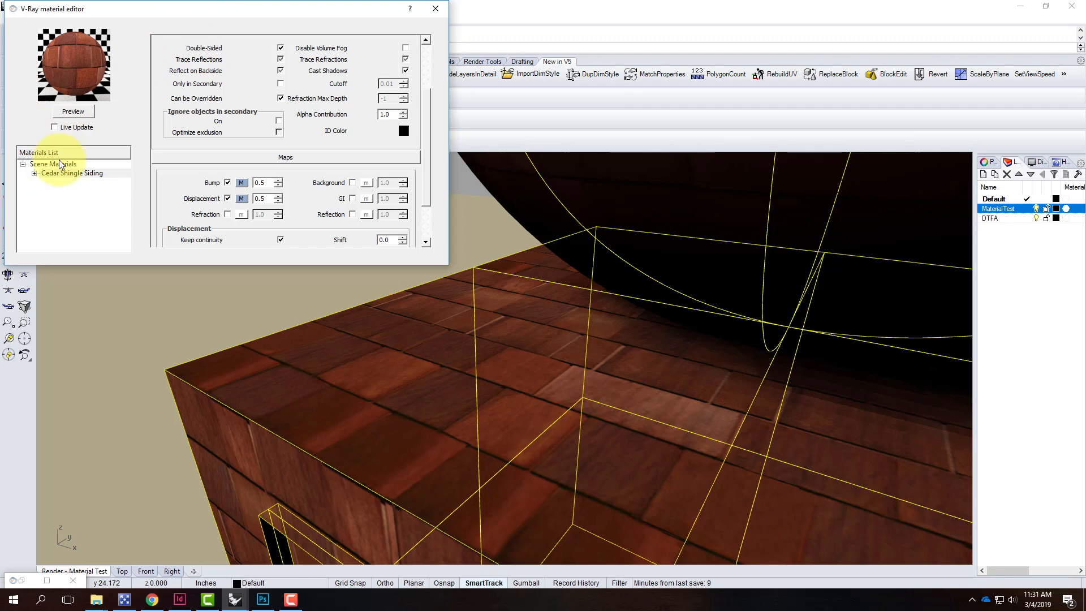
Check the Displacement multiplier of the Cedar Shingle Siding material and close the material editor without changing it
click(272, 199)
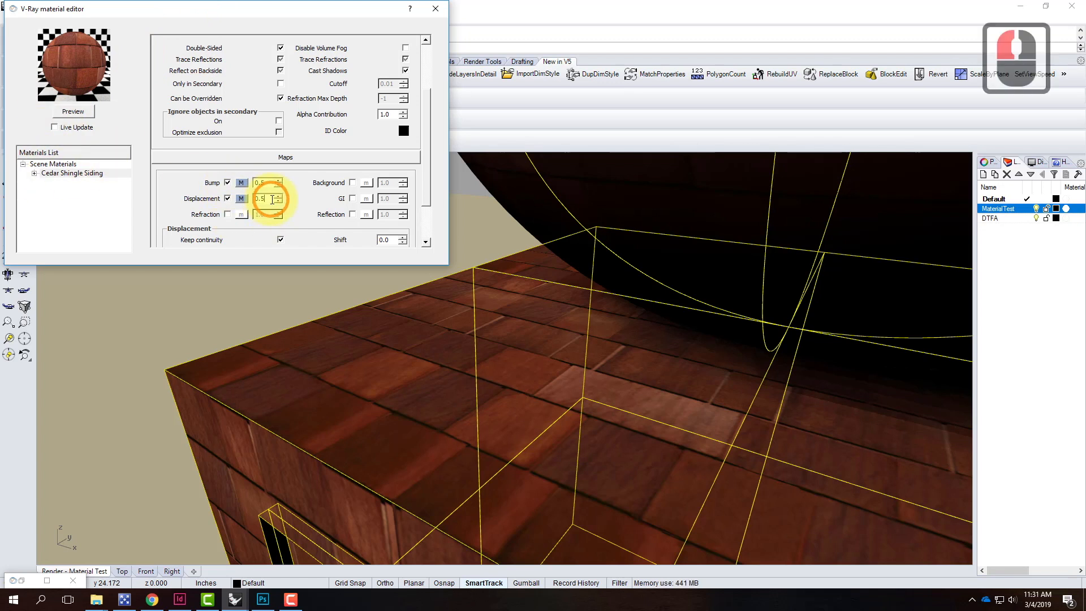
double_click(267, 199)
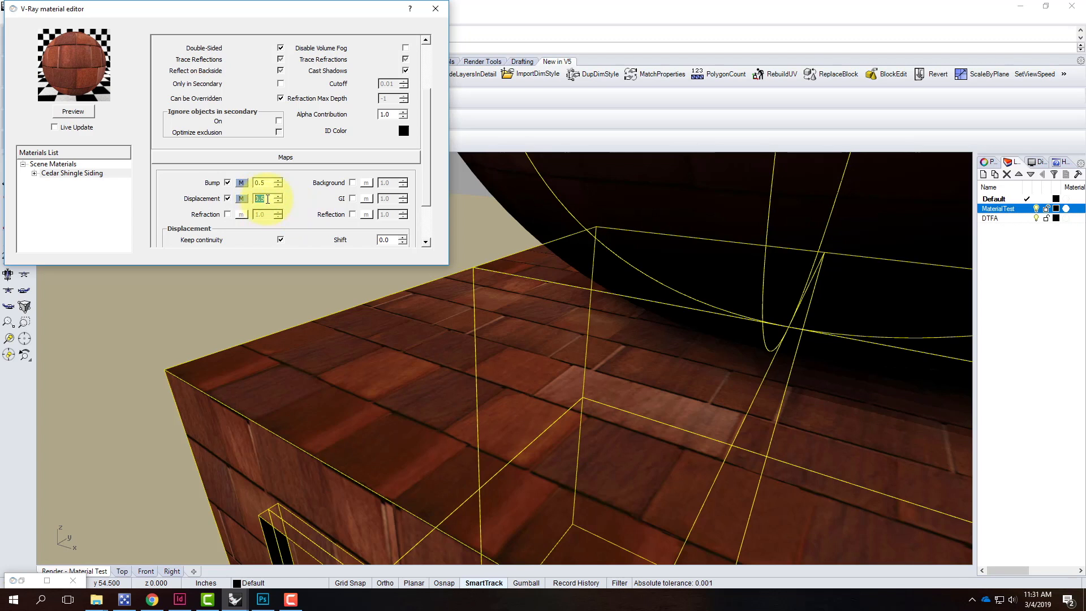
click(435, 8)
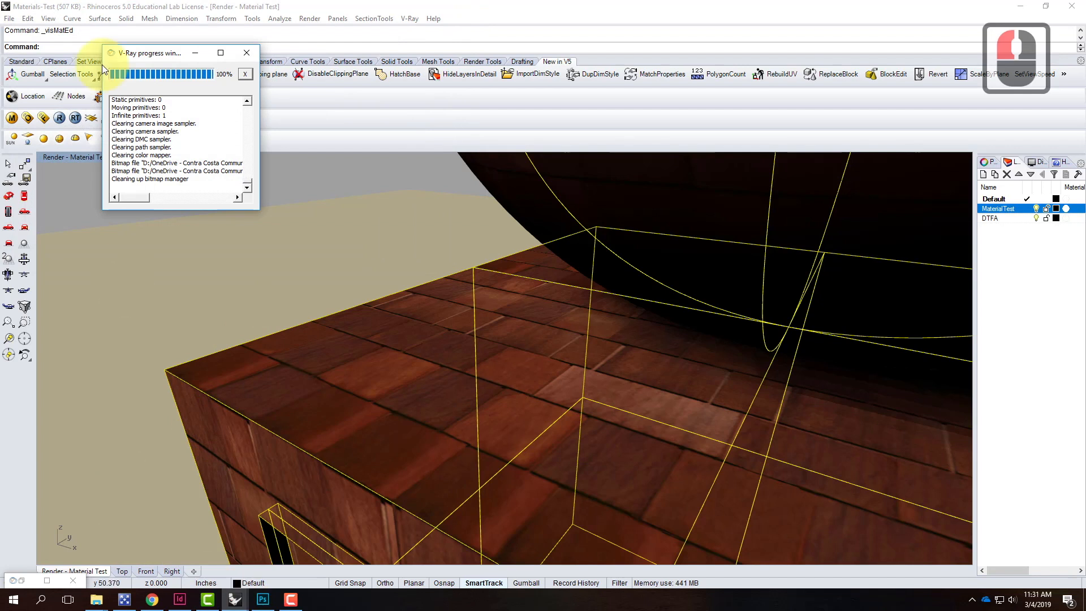
Render the close-up of the cube and sphere in V-Ray with the shingle displacement map applied
click(58, 121)
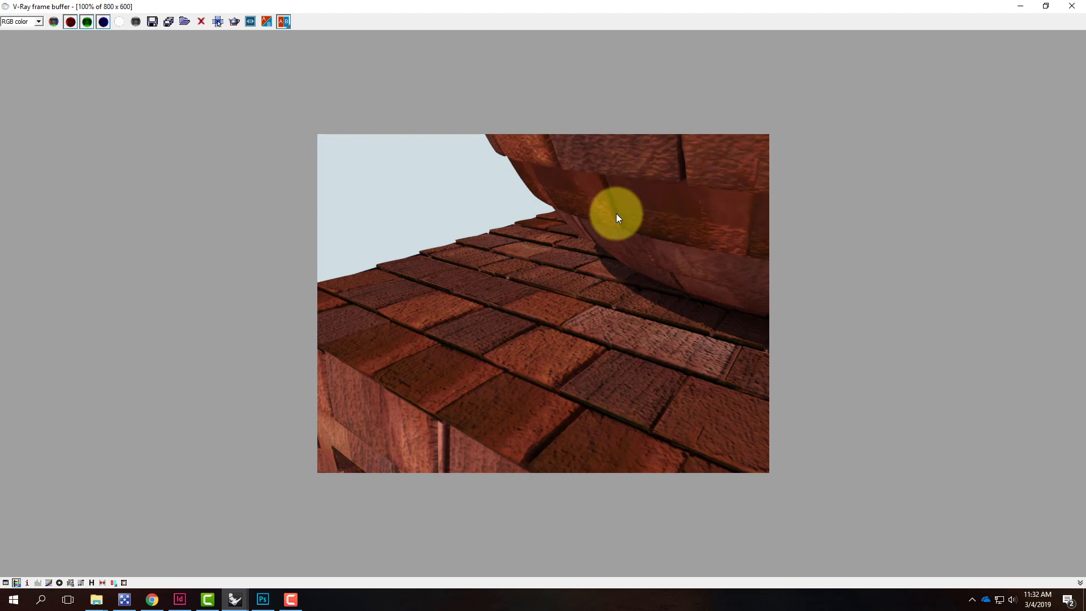
Switch to Photoshop and handwrite the red brush label "Diff" after the "1." beside the top layer of the shingle diagram
click(264, 598)
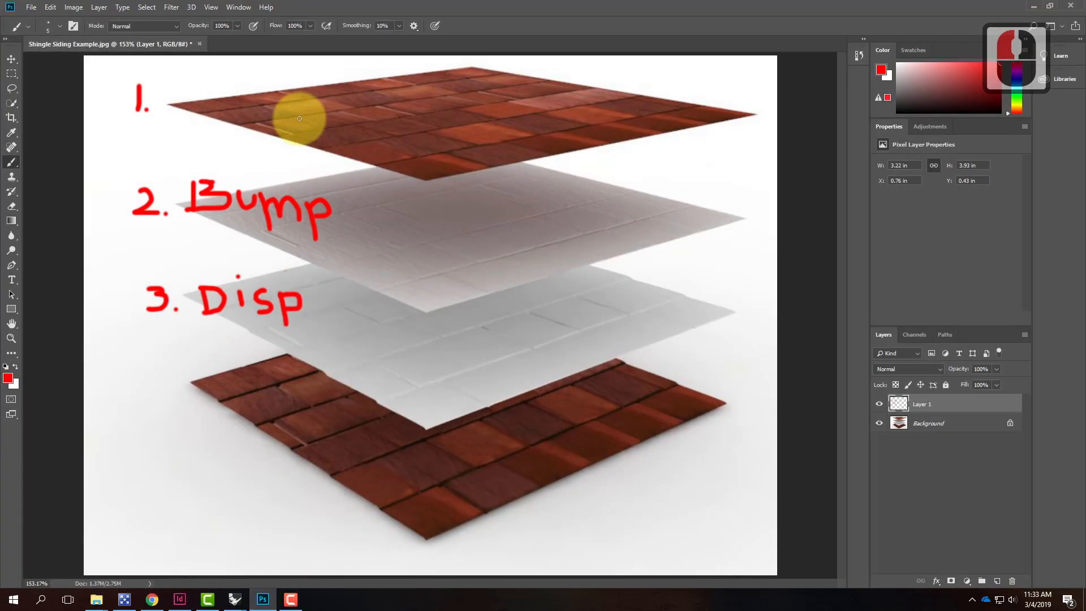
mouse_move(180, 86)
mouse_down()
mouse_move(180, 119)
mouse_move(230, 119)
mouse_move(247, 105)
mouse_move(248, 120)
mouse_move(258, 105)
mouse_up()
click(202, 95)
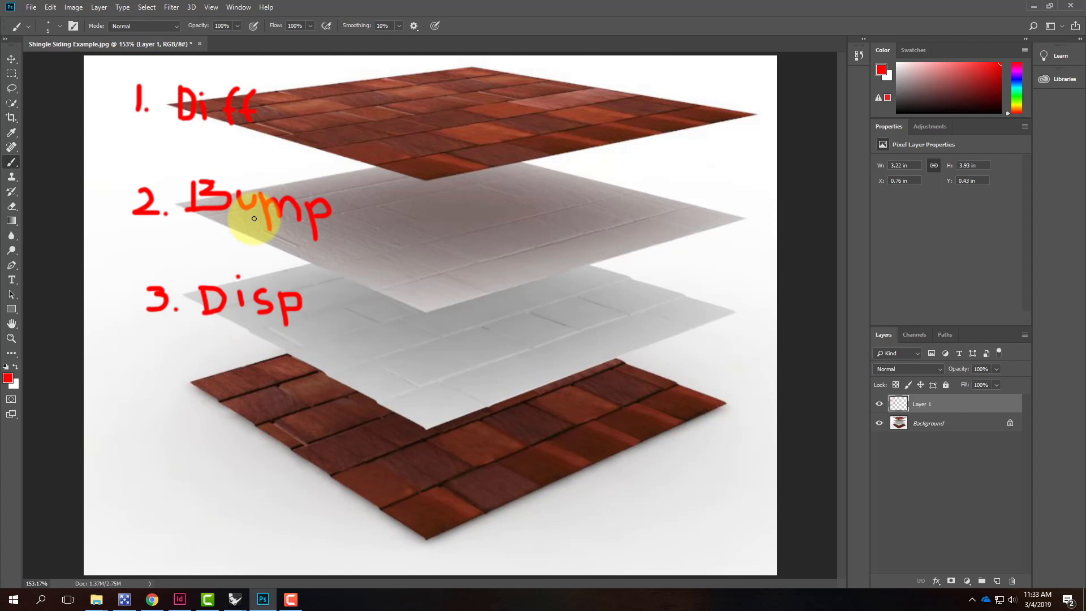
Open the Steel Siding Example image from the Examples folder in Photoshop CC 2018 and fit it to the screen
click(1034, 6)
click(1022, 5)
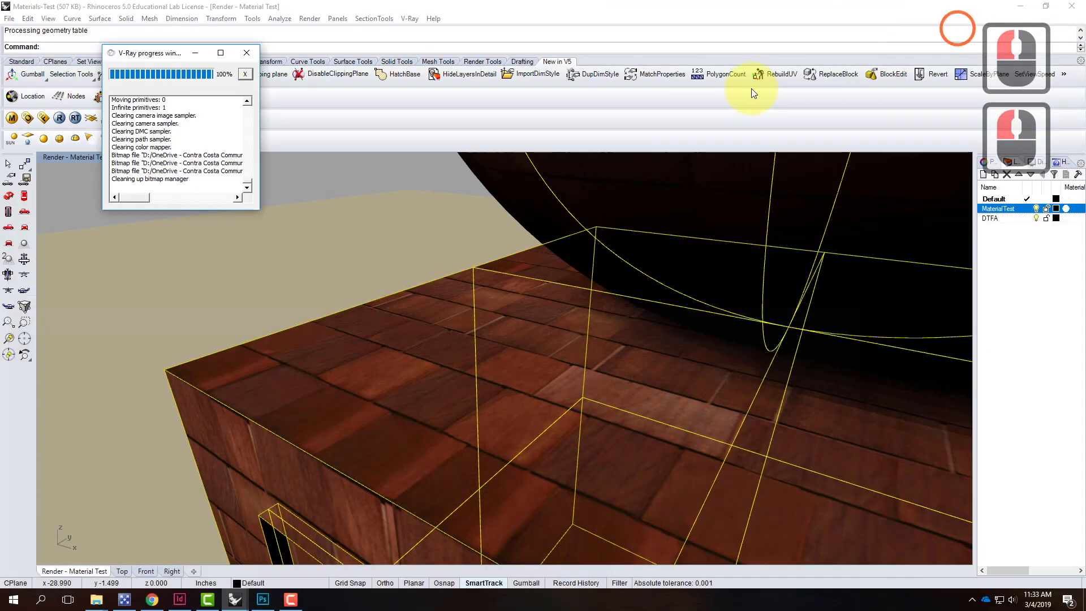
click(1022, 6)
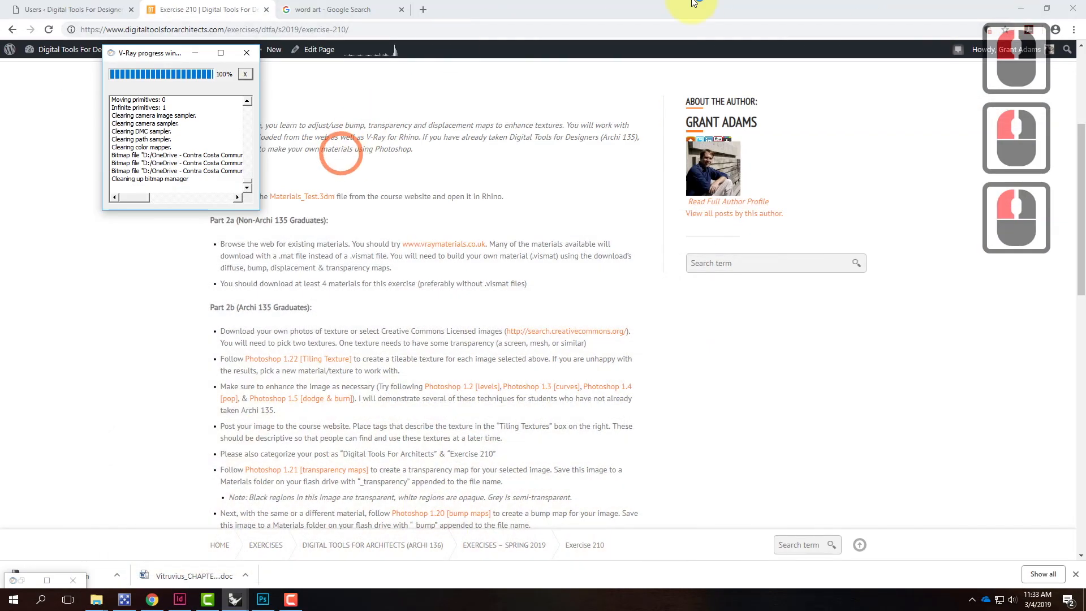
mouse_move(99, 601)
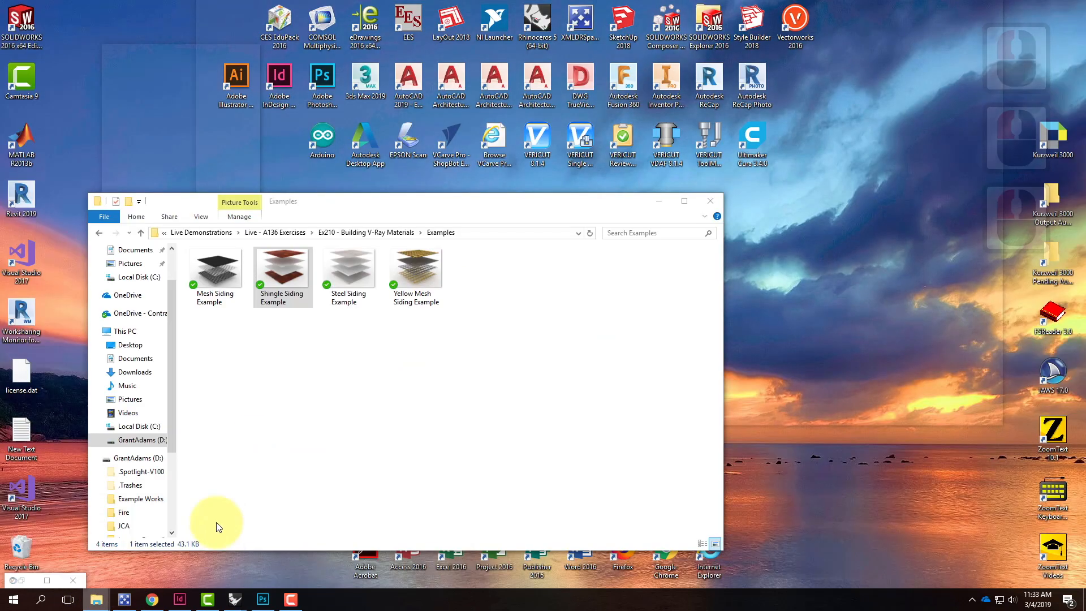
click(210, 531)
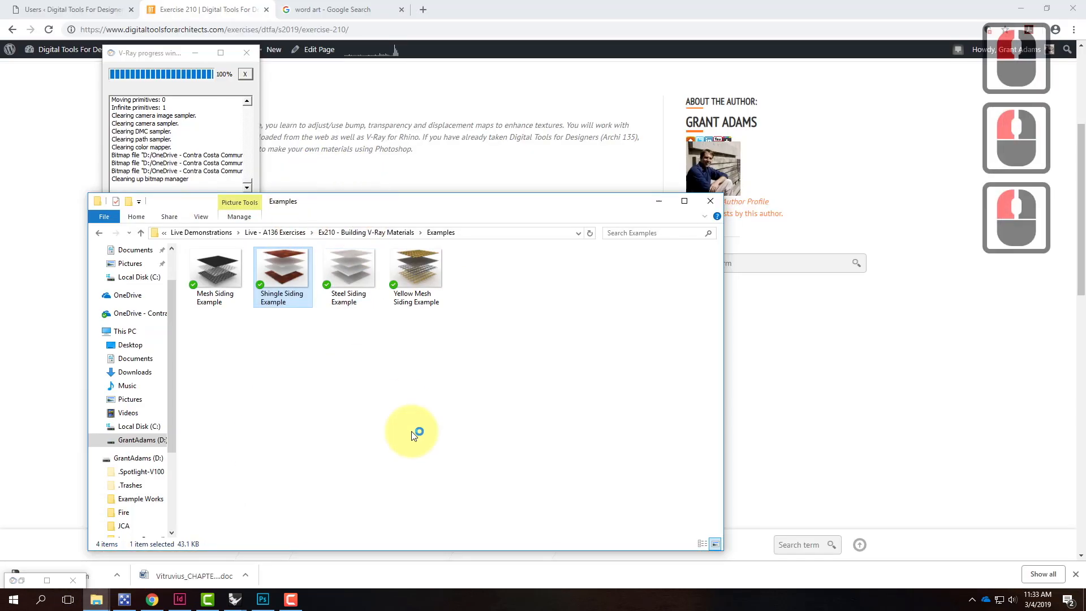
click(355, 264)
right_click(354, 262)
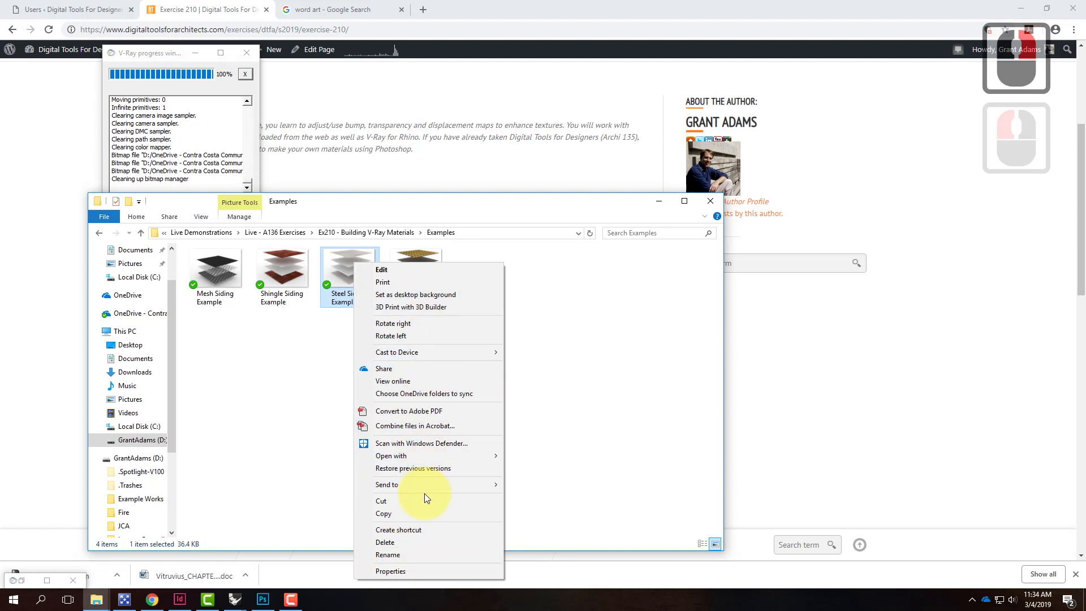
mouse_move(426, 457)
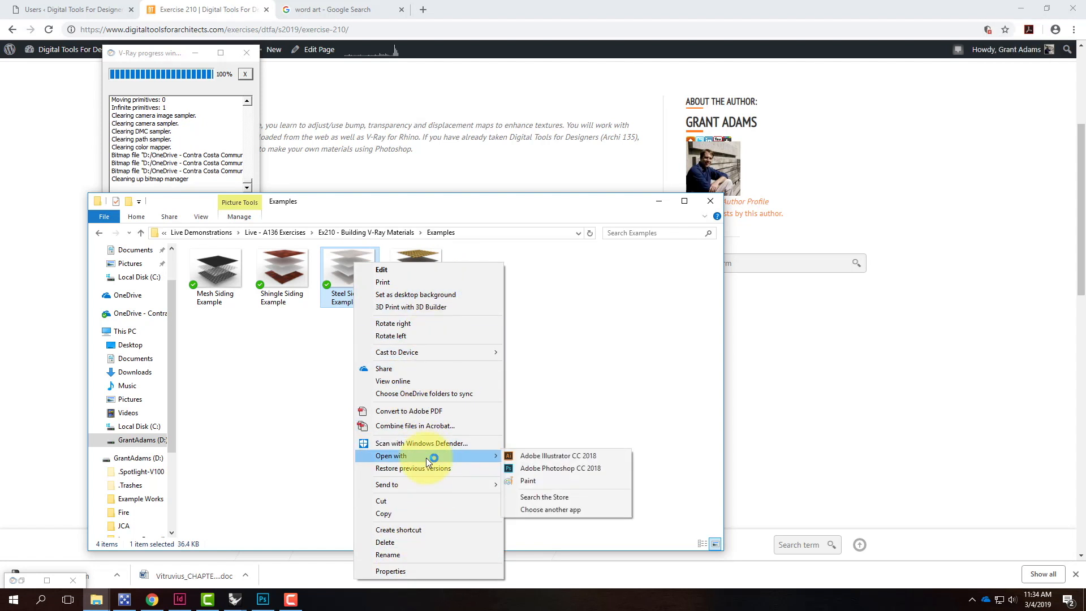
click(530, 470)
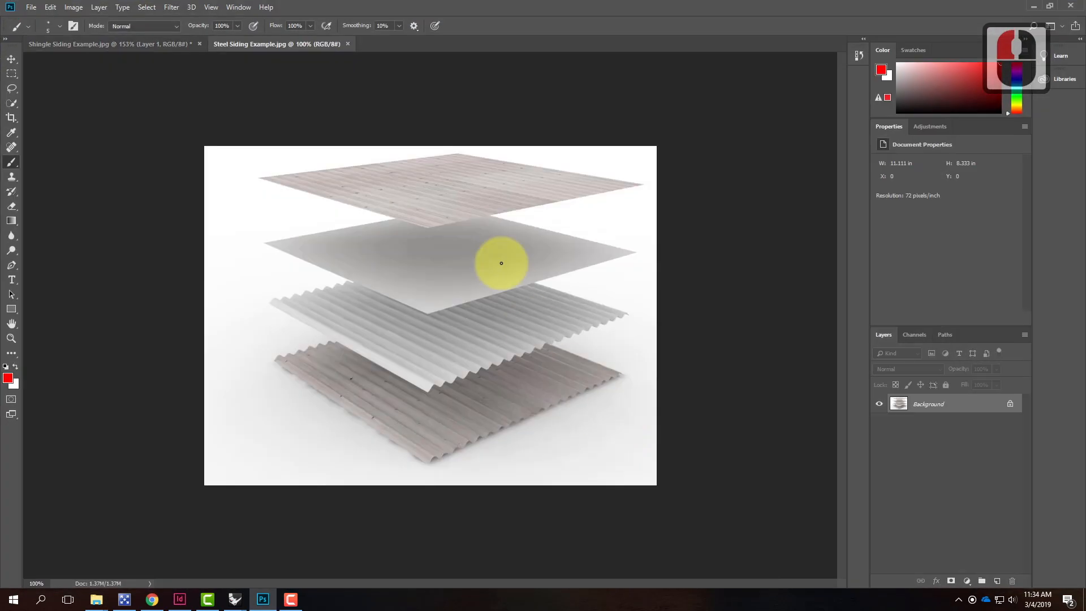
key(ctrl+0)
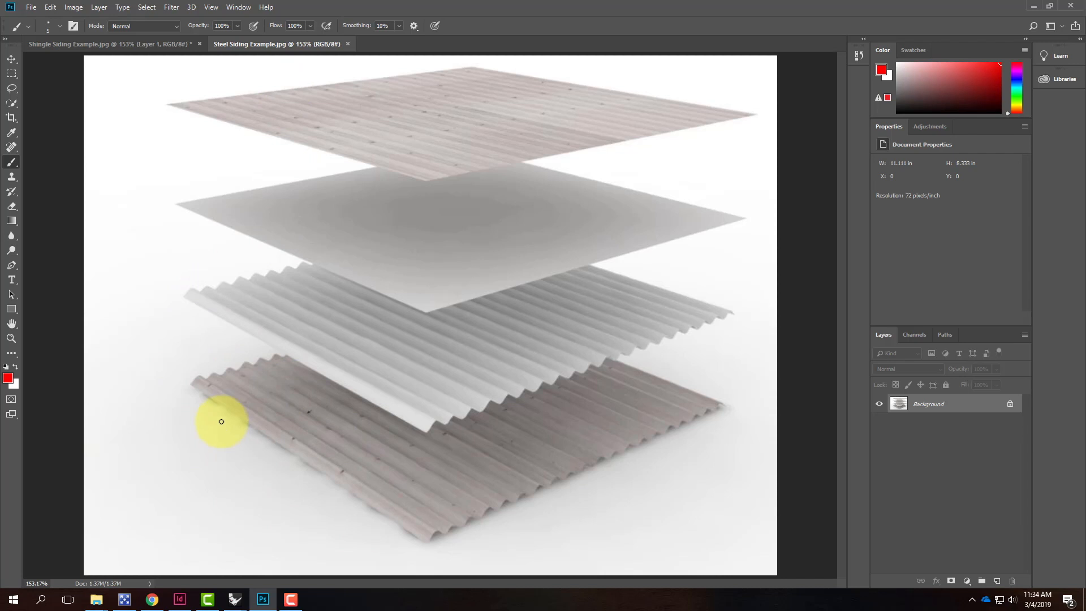
Return to the Materials-Test model in Rhino and load the Steel - Corrugated material from the Siding folder into the V-Ray scene materials
mouse_move(234, 599)
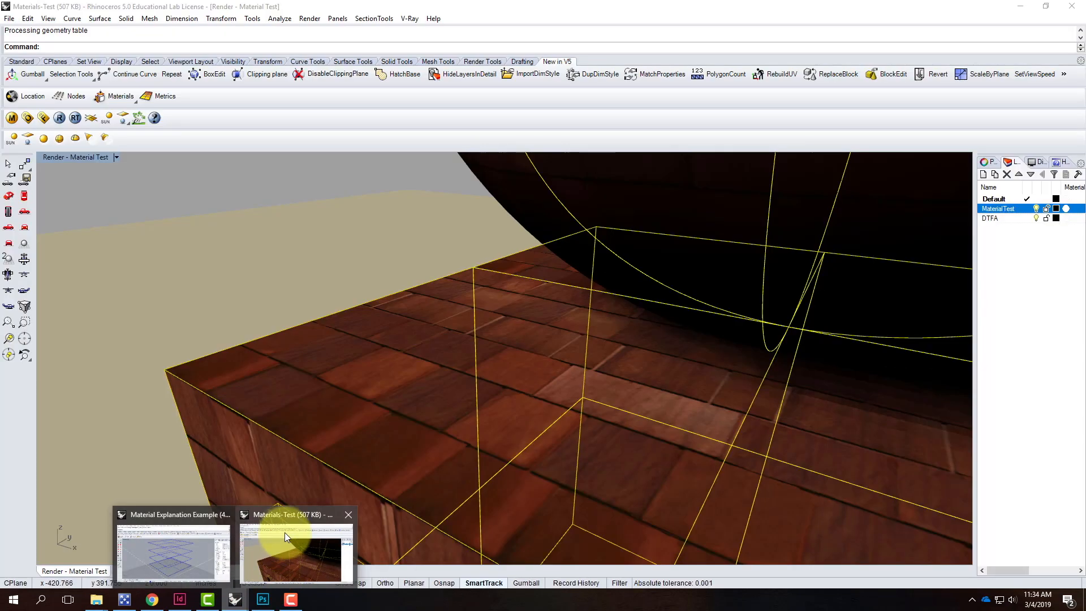
click(286, 542)
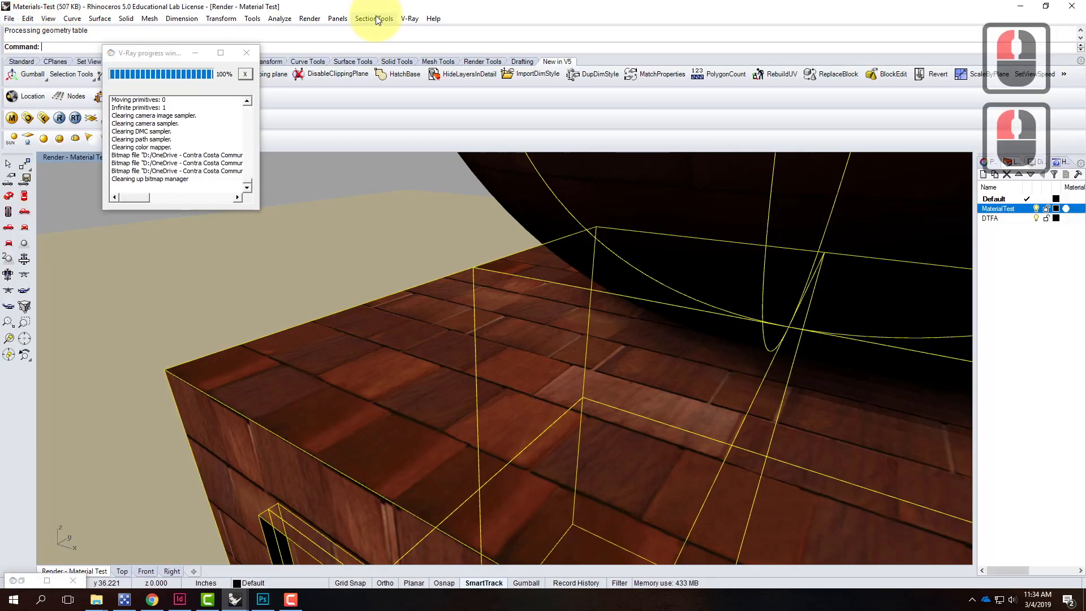
click(417, 19)
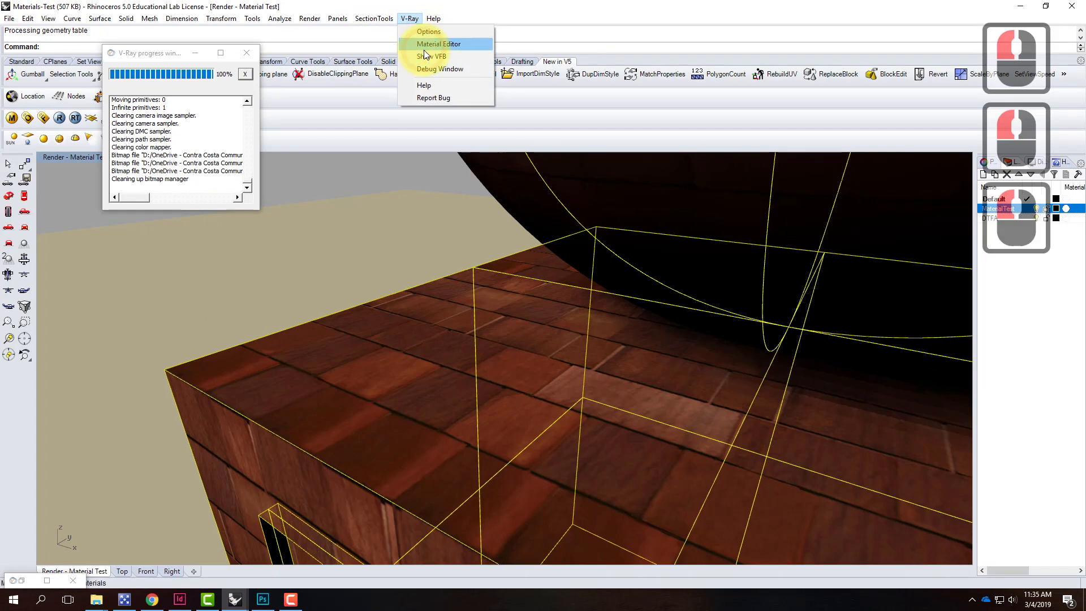
click(424, 41)
click(54, 164)
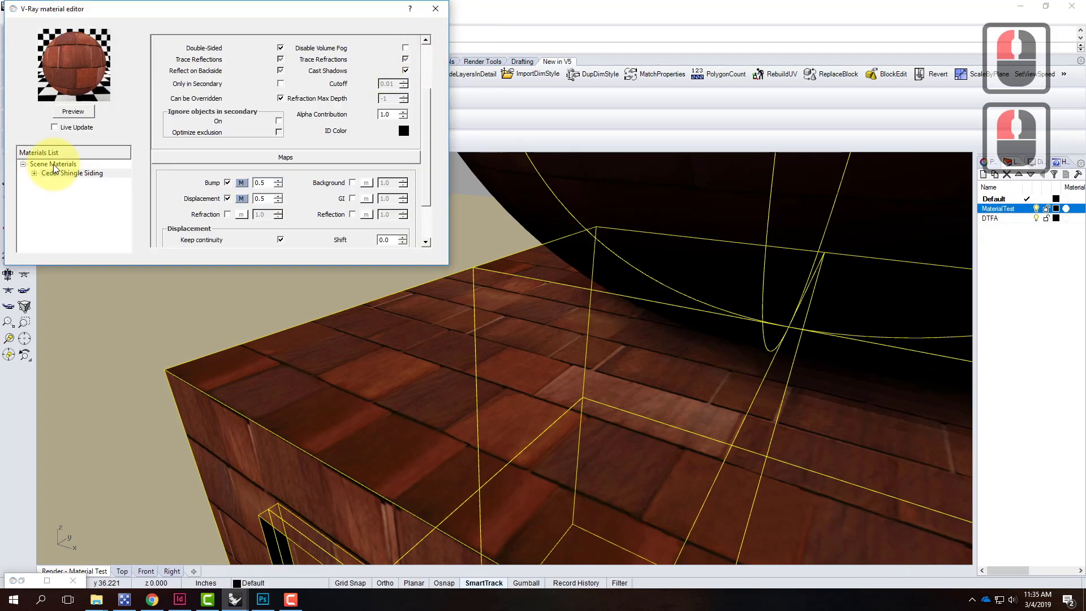
right_click(62, 164)
click(102, 184)
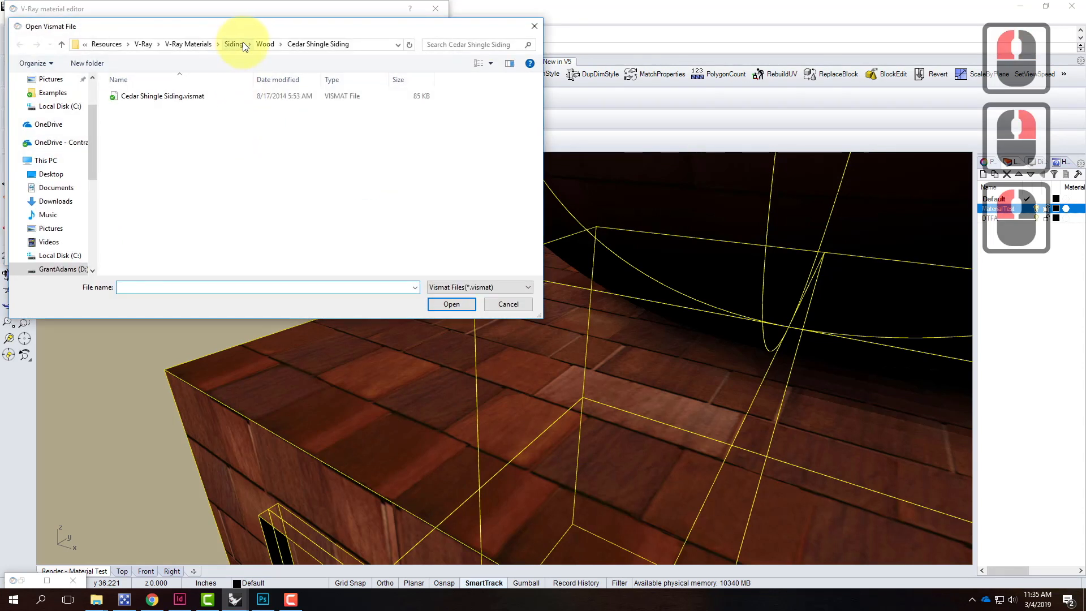
click(235, 44)
double_click(147, 97)
double_click(175, 94)
double_click(175, 96)
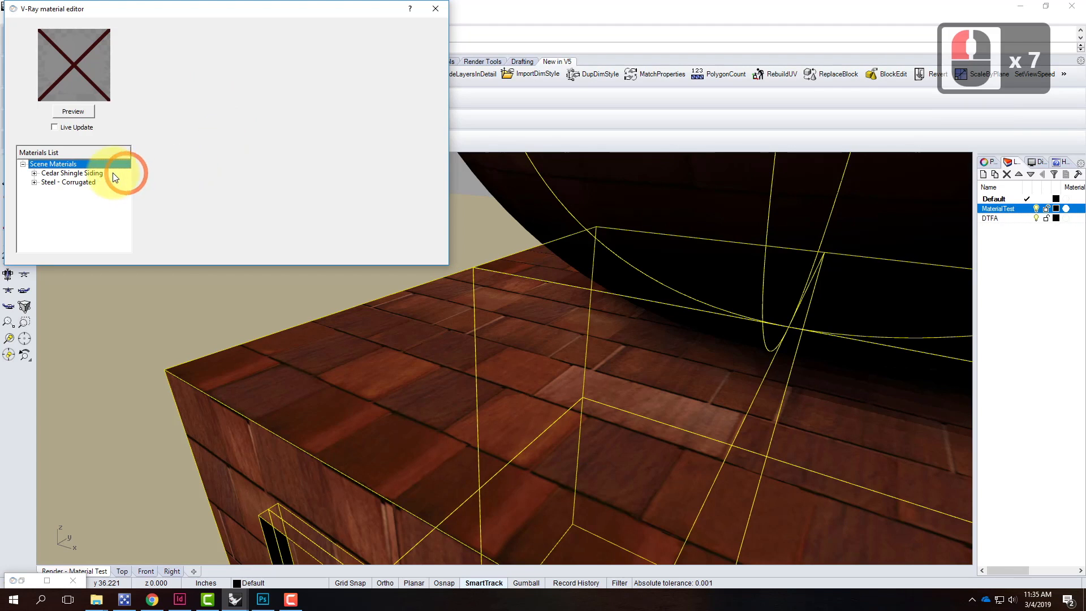
Apply the Steel - Corrugated material to the selected objects and close the material editor
click(80, 183)
right_click(79, 184)
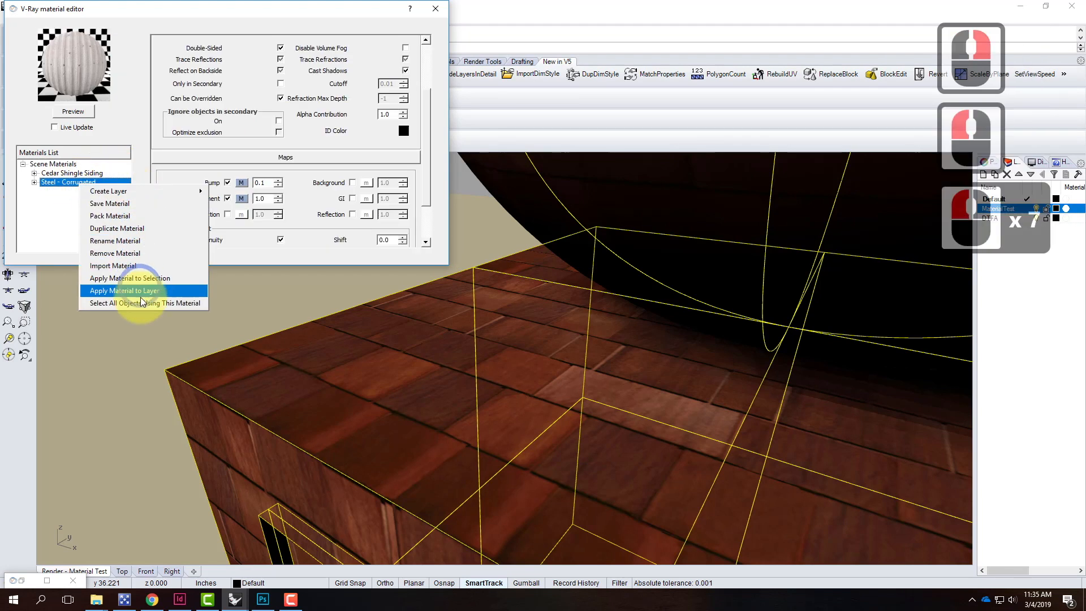
click(176, 278)
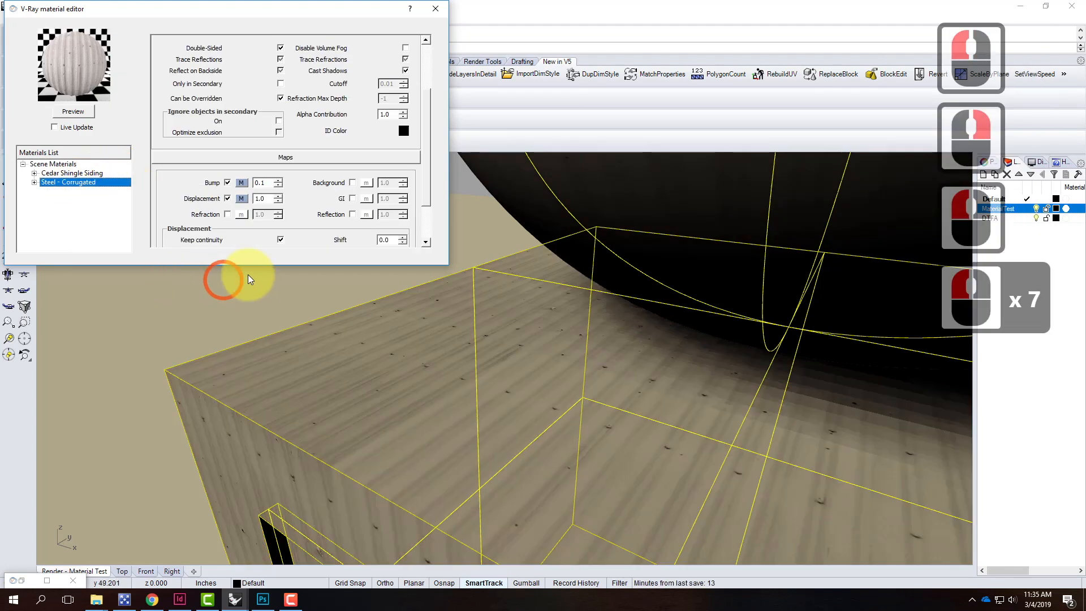
click(435, 9)
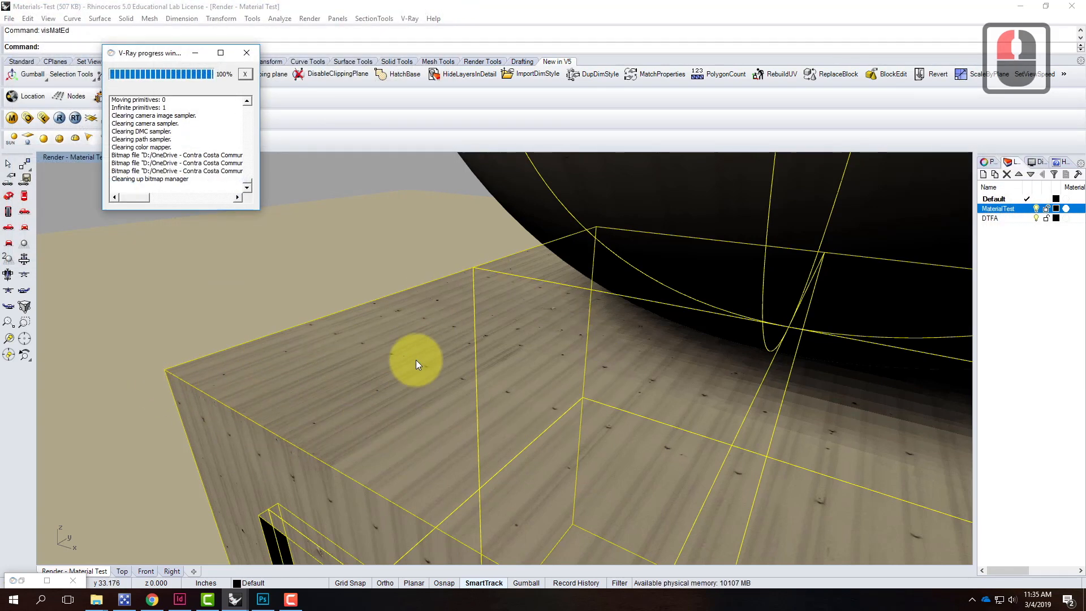
Reopen the V-Ray material editor and preview the bitmap assigned to the diffuse color of the Steel - Corrugated material
click(13, 116)
drag(125, 7, 275, 149)
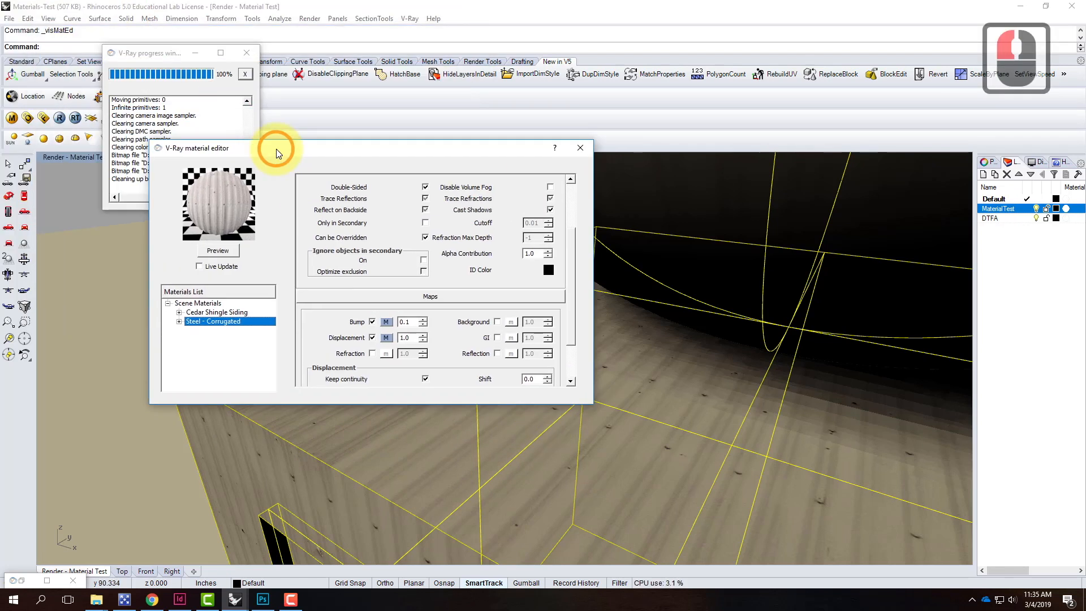
click(205, 307)
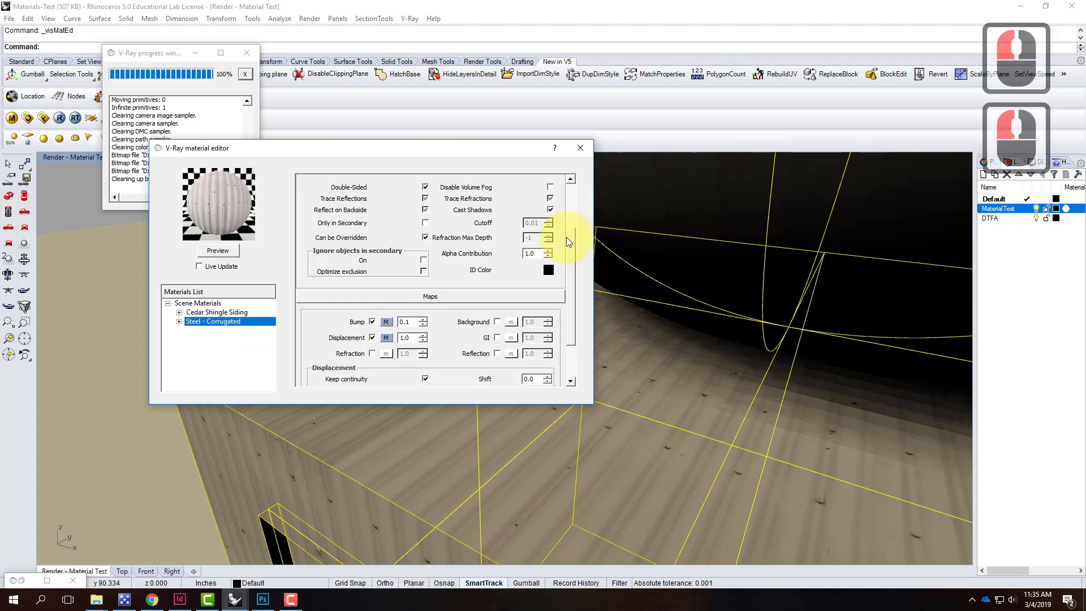
drag(569, 259, 571, 187)
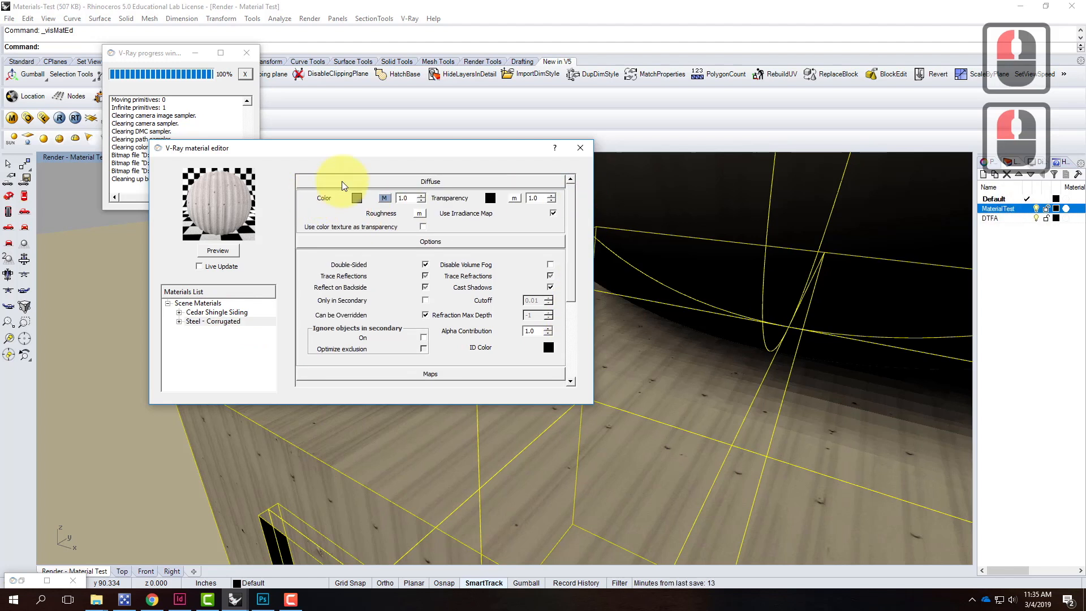
click(384, 199)
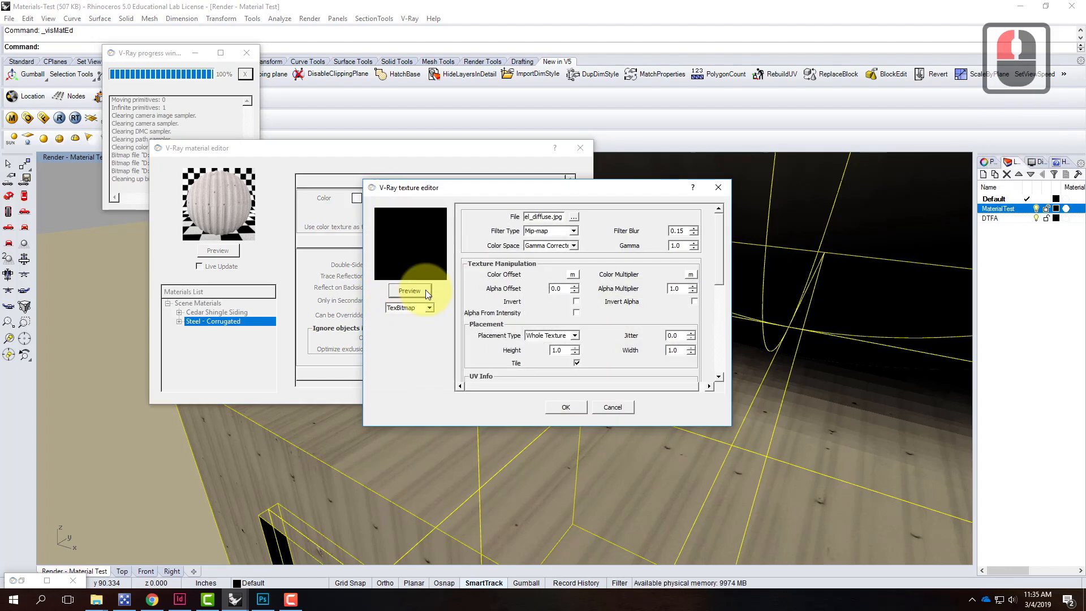
click(424, 290)
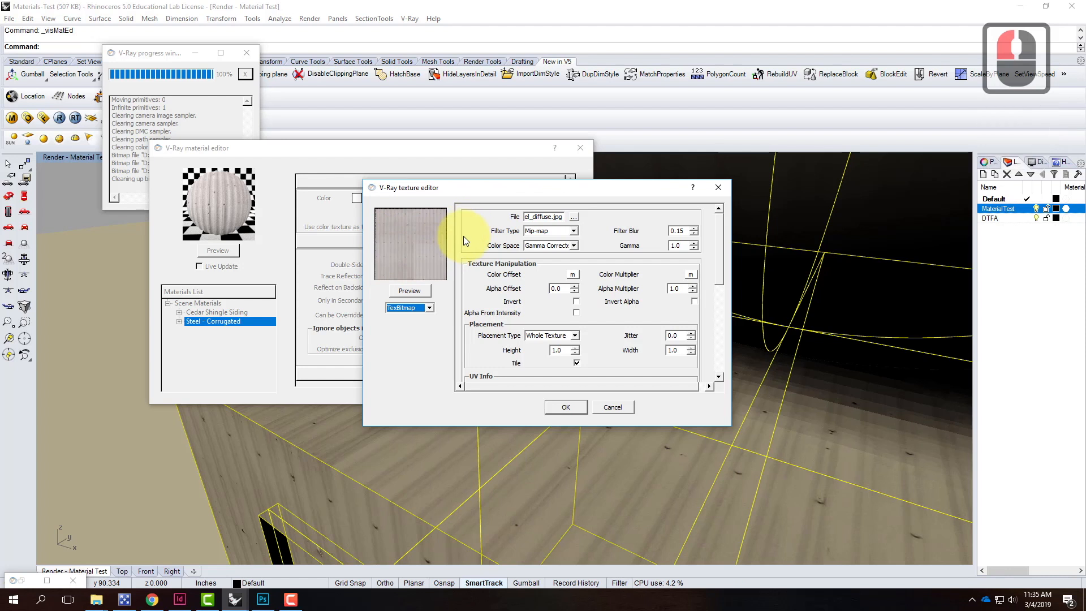
click(566, 406)
Check the Bump and Displacement multipliers of the Steel - Corrugated material and preview the bitmap assigned to its Displacement map
drag(571, 206, 570, 274)
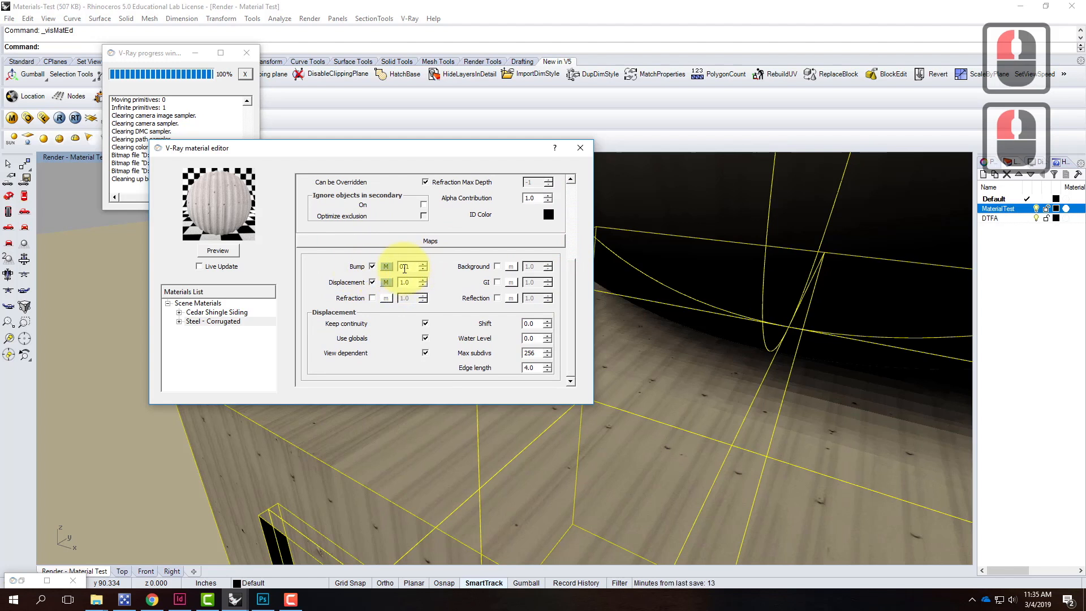
text(1)
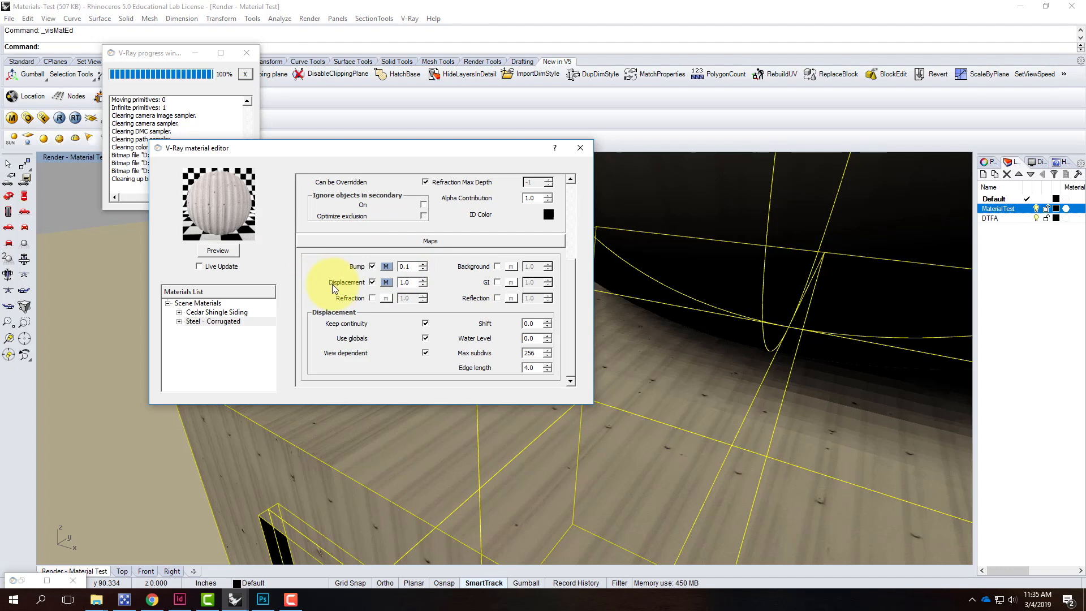
click(401, 282)
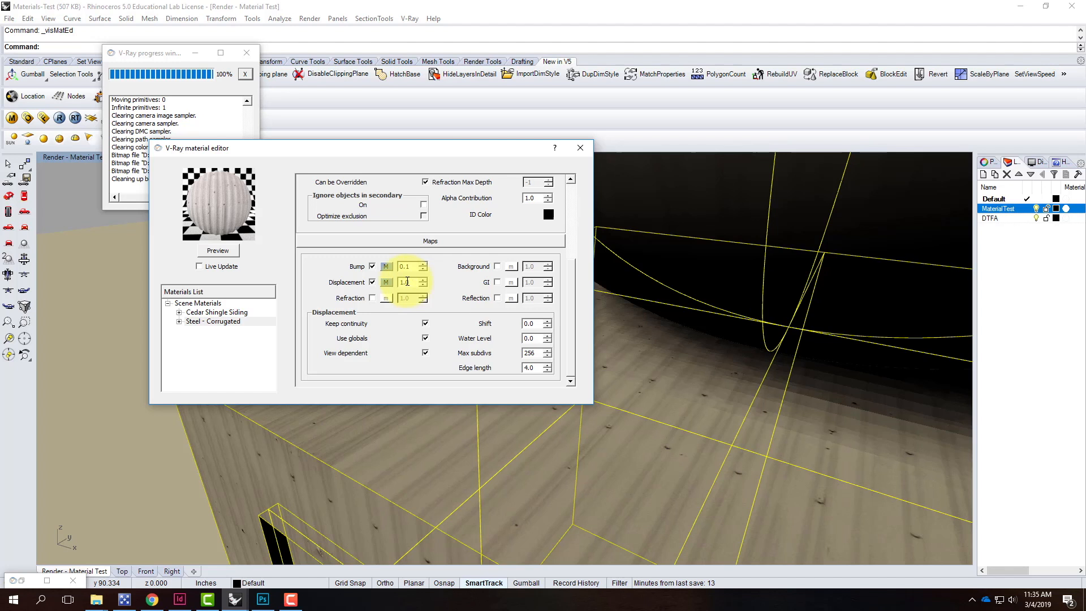
click(386, 282)
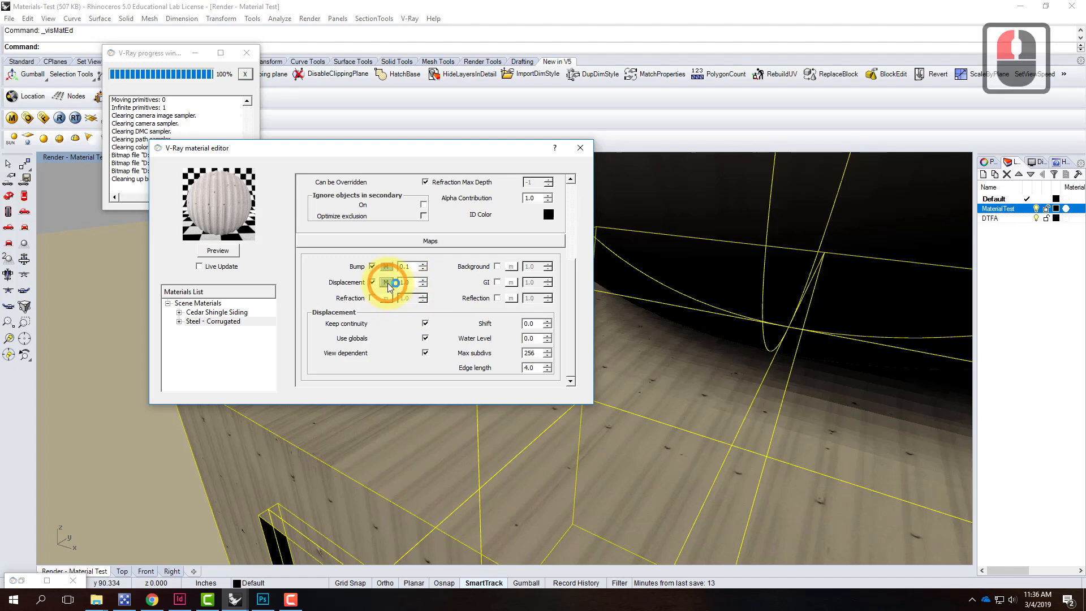
click(412, 293)
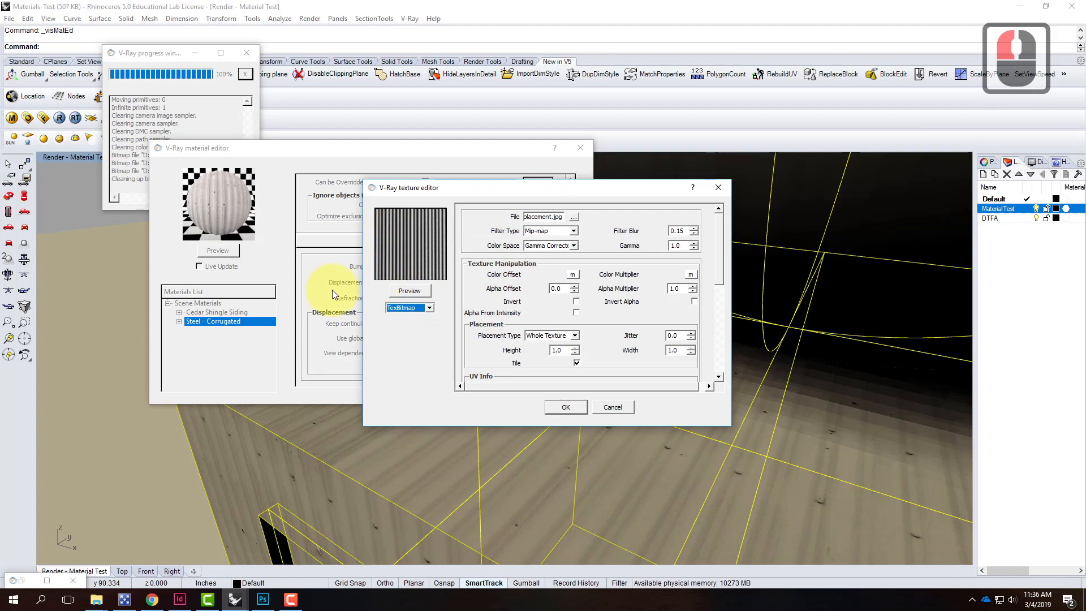
Switch to Photoshop and open Corrugated_Steel_displacement from the V-Ray Materials > Siding > Metal > Steel - Corrugated folder
click(263, 599)
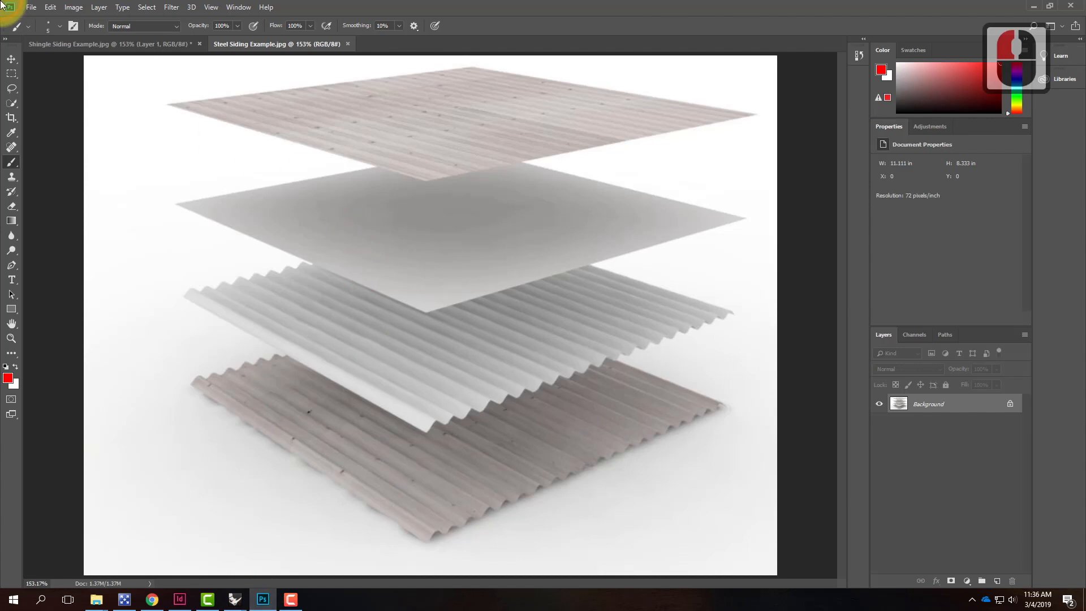
click(31, 8)
click(33, 9)
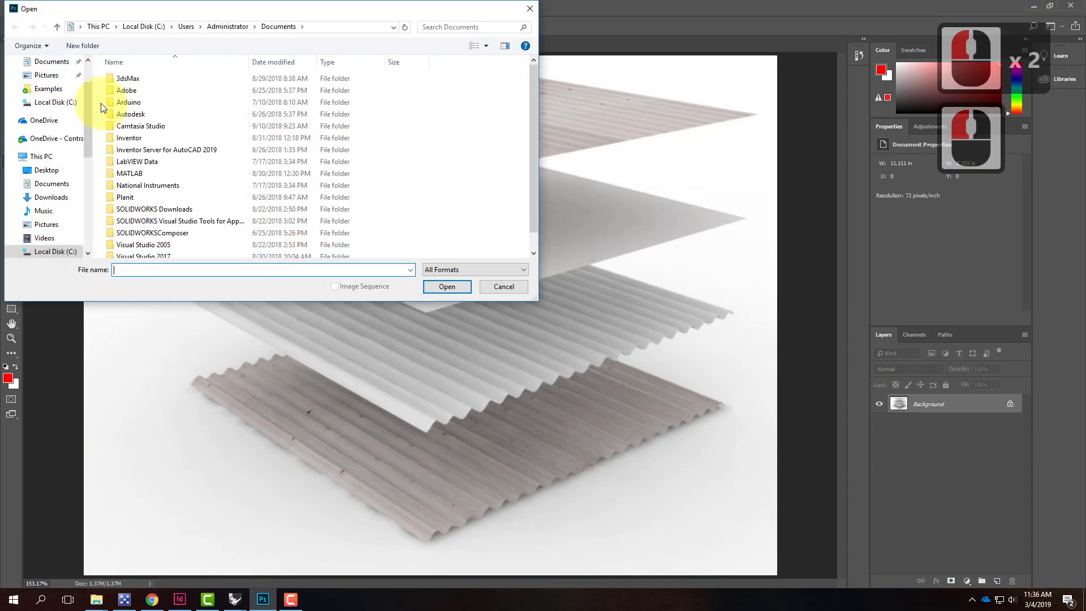
click(53, 137)
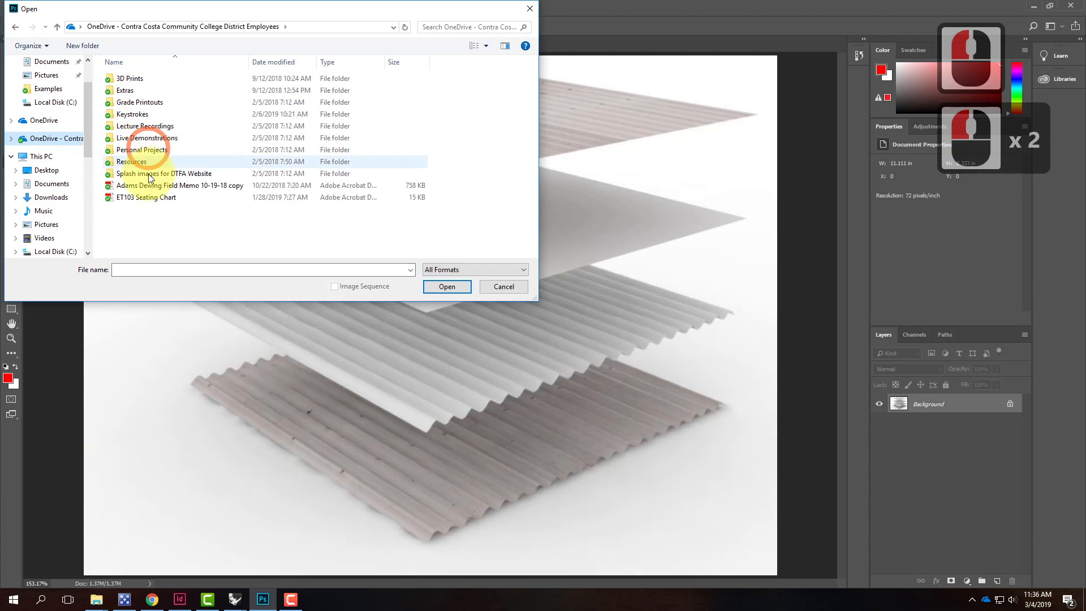
double_click(145, 162)
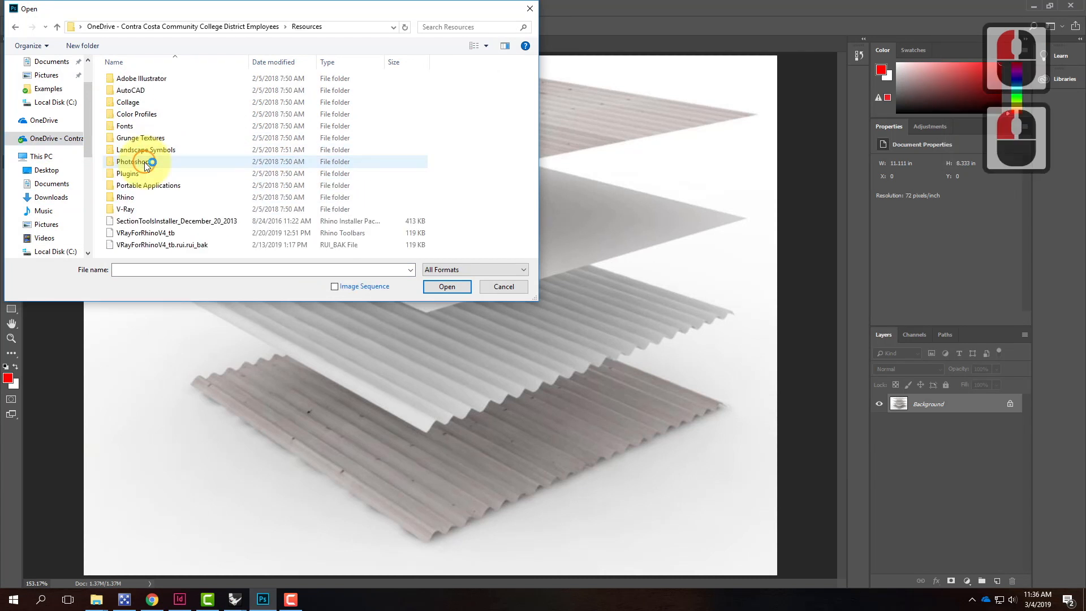
double_click(135, 213)
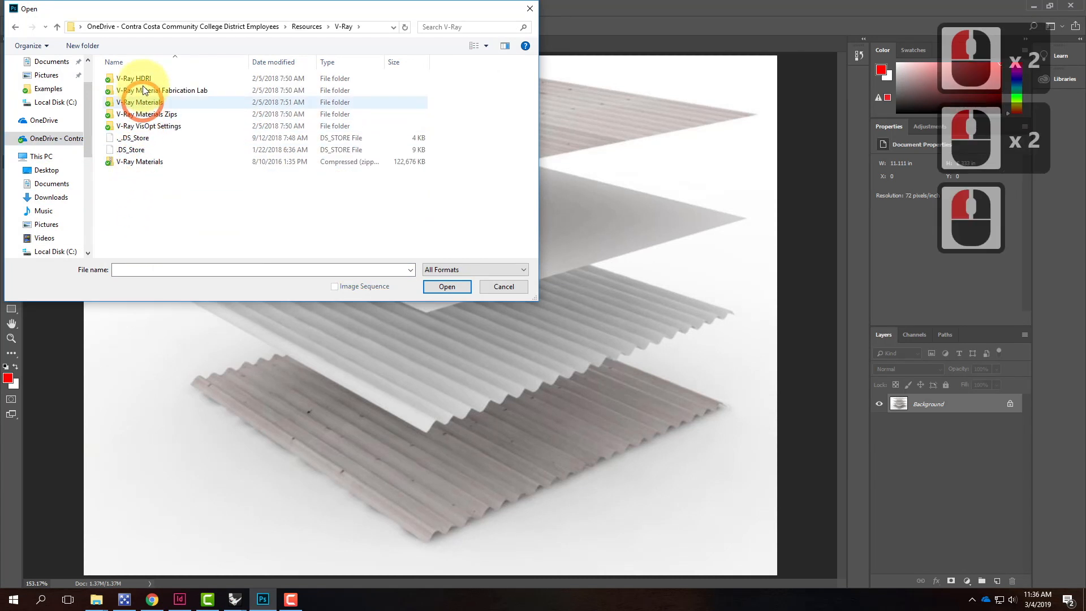
double_click(144, 103)
scroll(164, 225, down, 3)
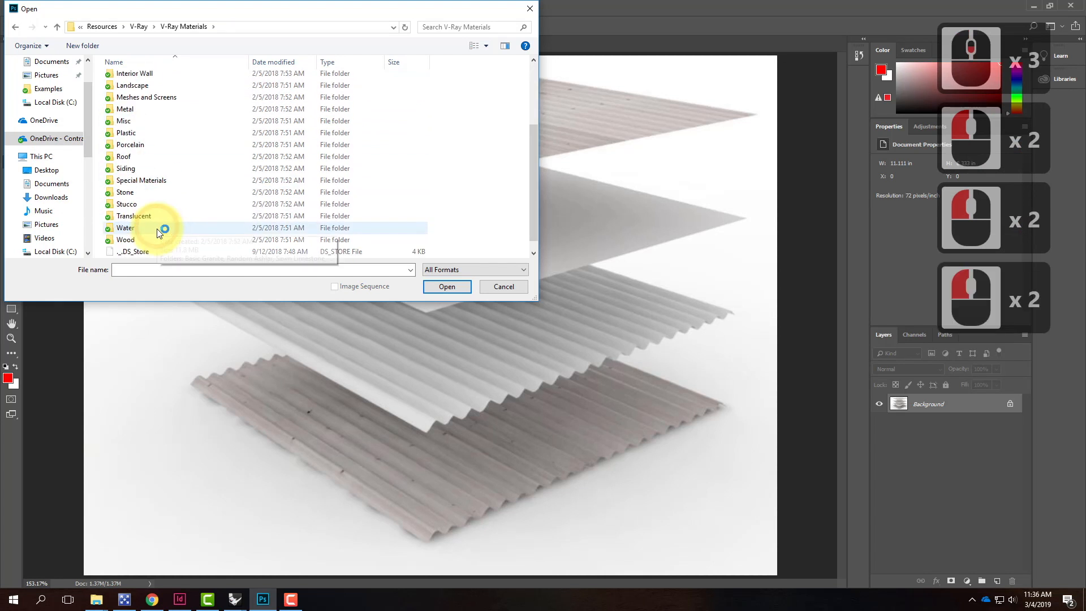
double_click(135, 168)
double_click(138, 79)
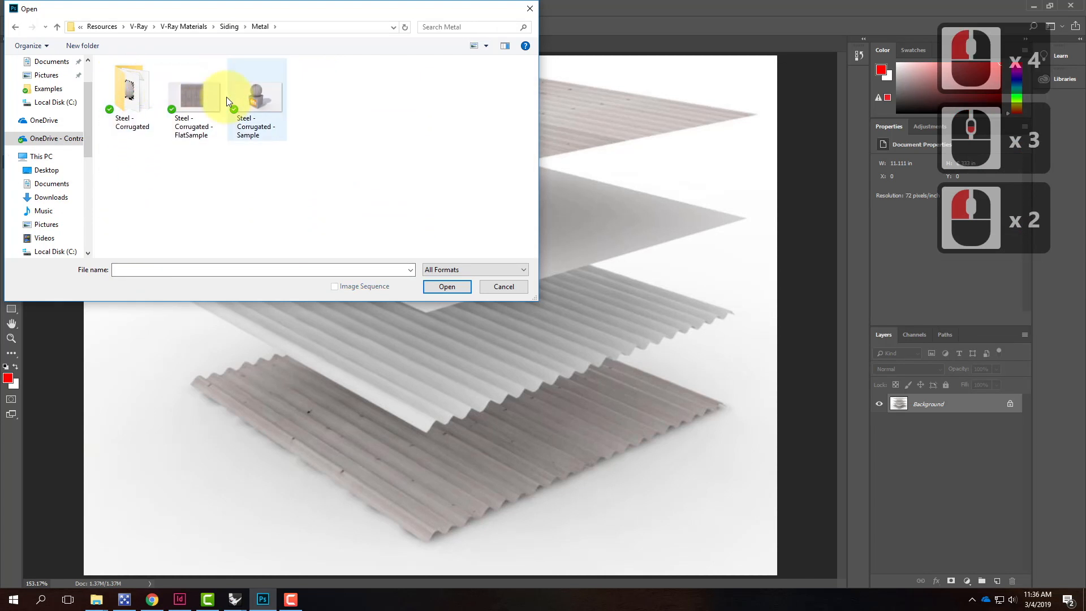
double_click(137, 93)
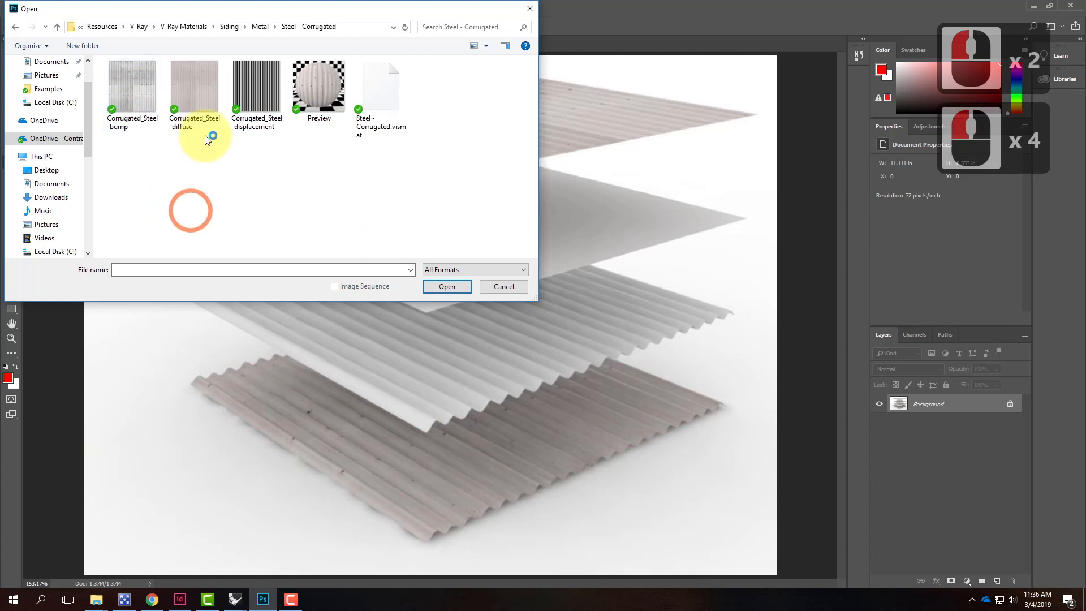
click(259, 88)
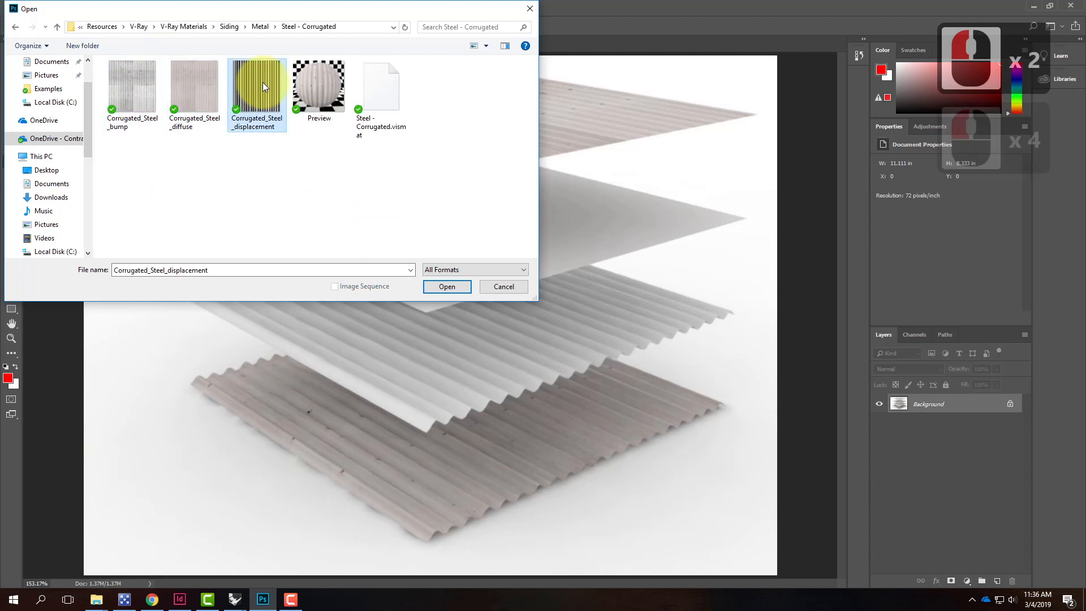
click(446, 287)
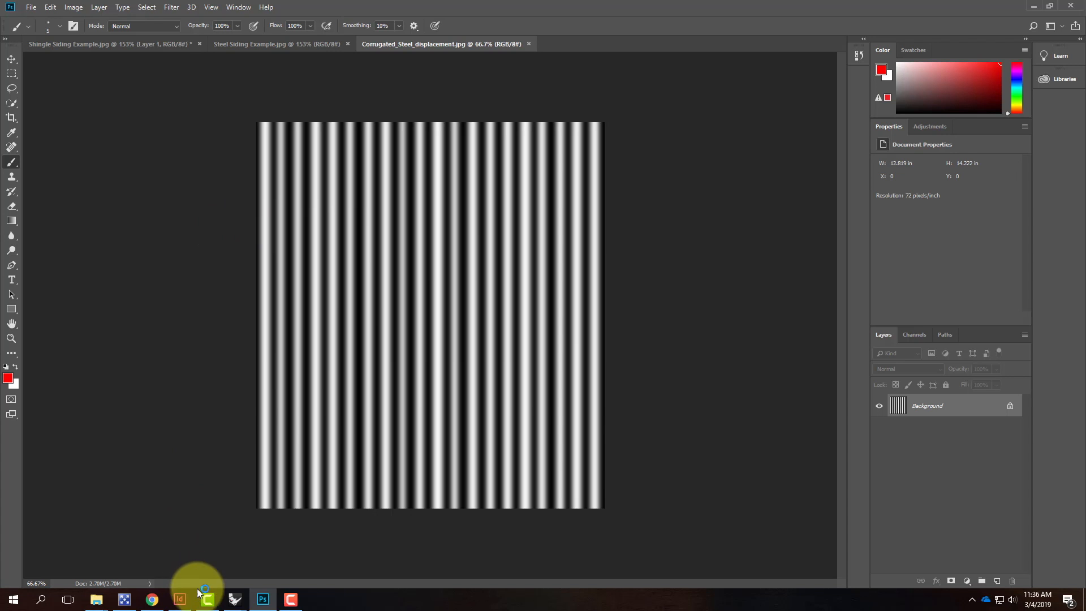
Return to the Materials-Test model in Rhino, cancel the texture editor, and close the material editor and V-Ray progress window
click(235, 600)
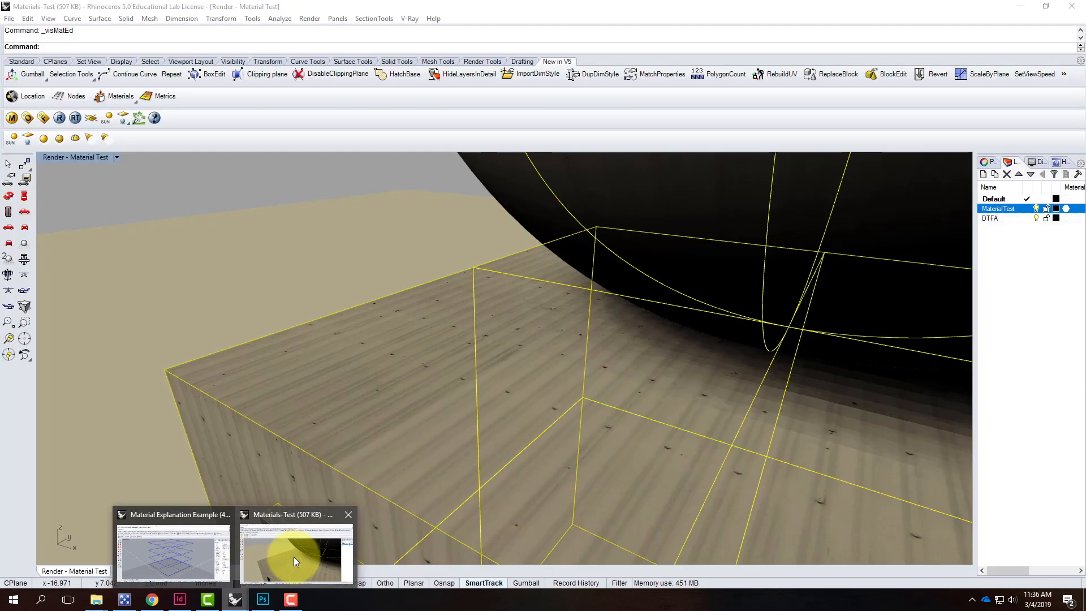
click(293, 556)
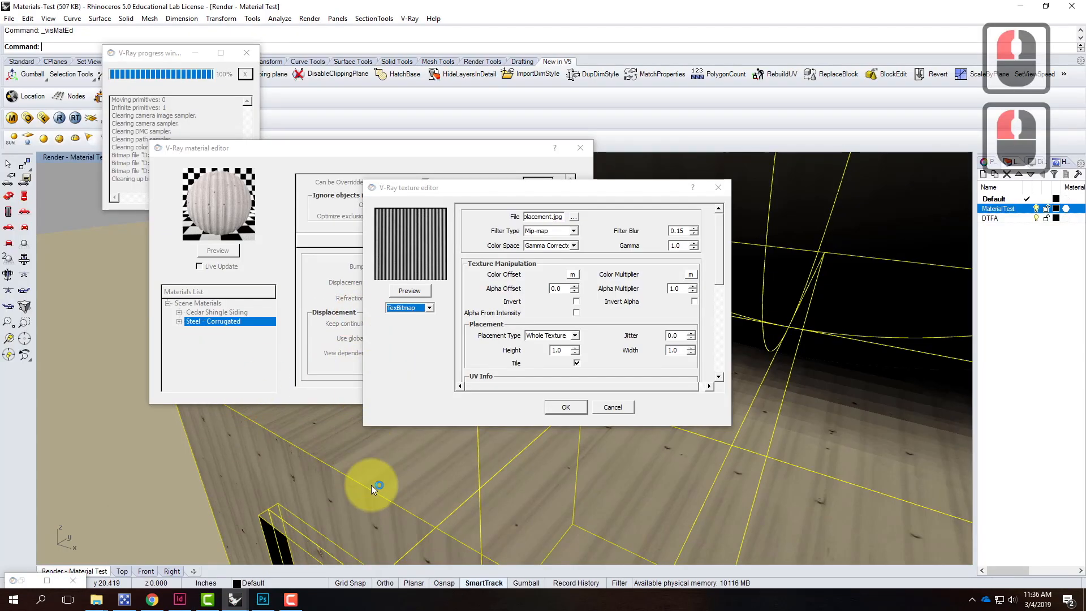
click(613, 407)
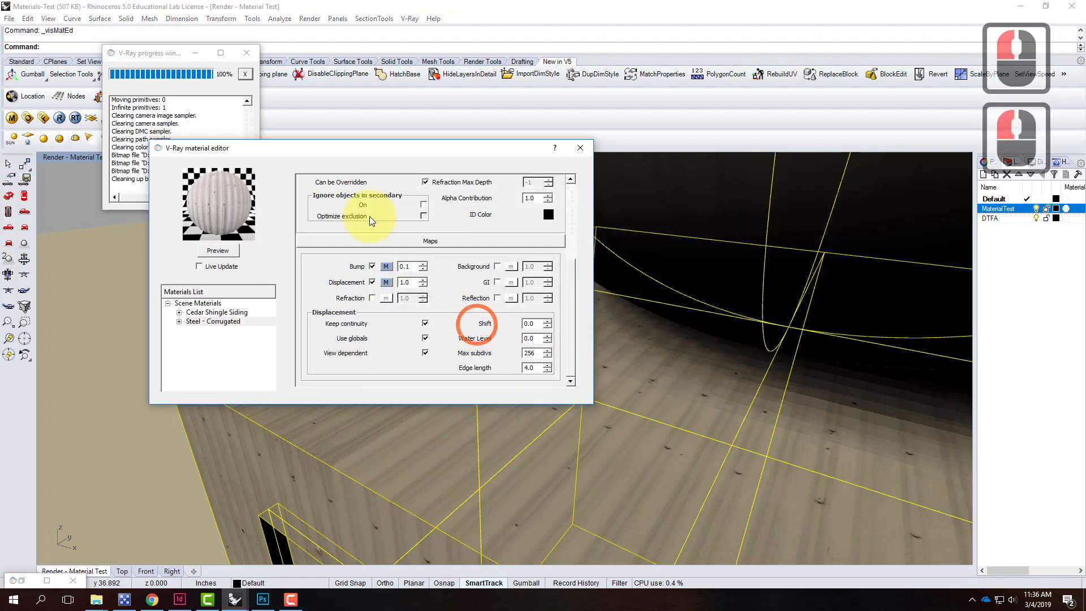
click(580, 147)
click(247, 53)
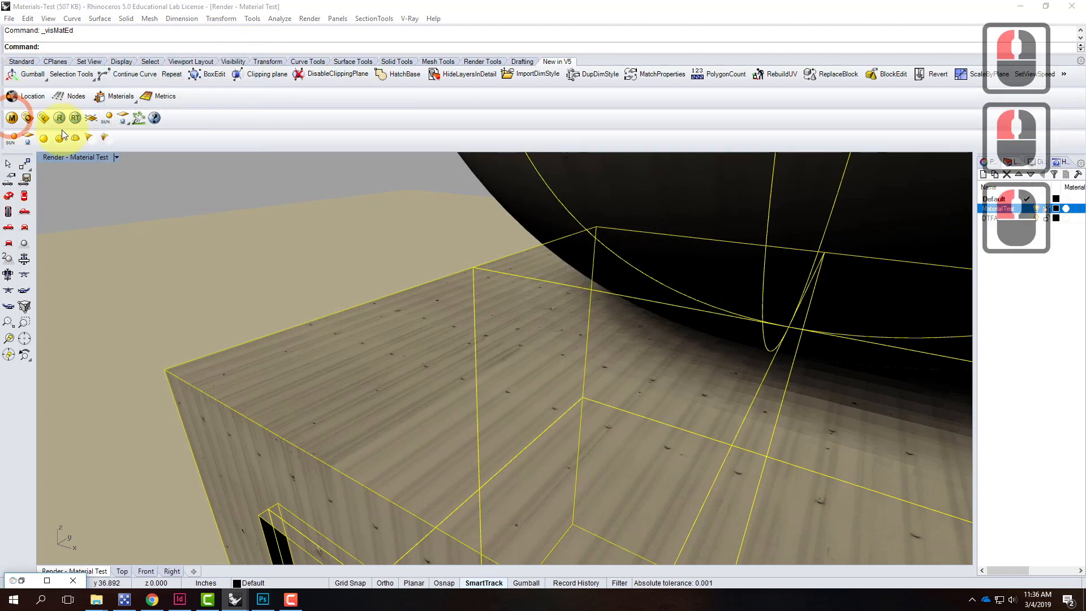
Render the Material Test view with V-Ray, examine the corrugated steel result in the frame buffer, and minimize it
click(75, 118)
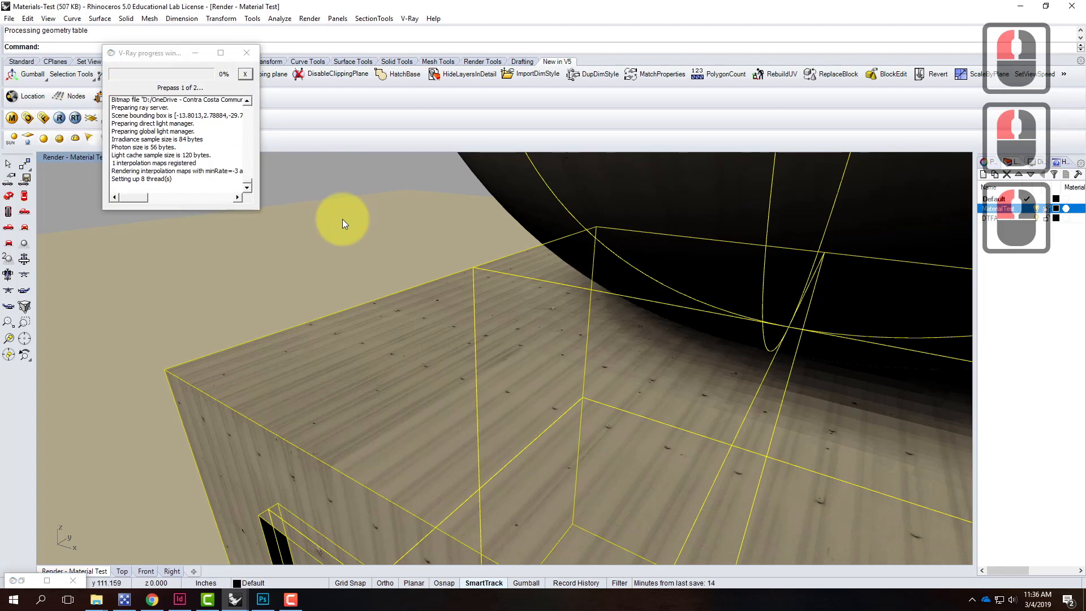
click(46, 580)
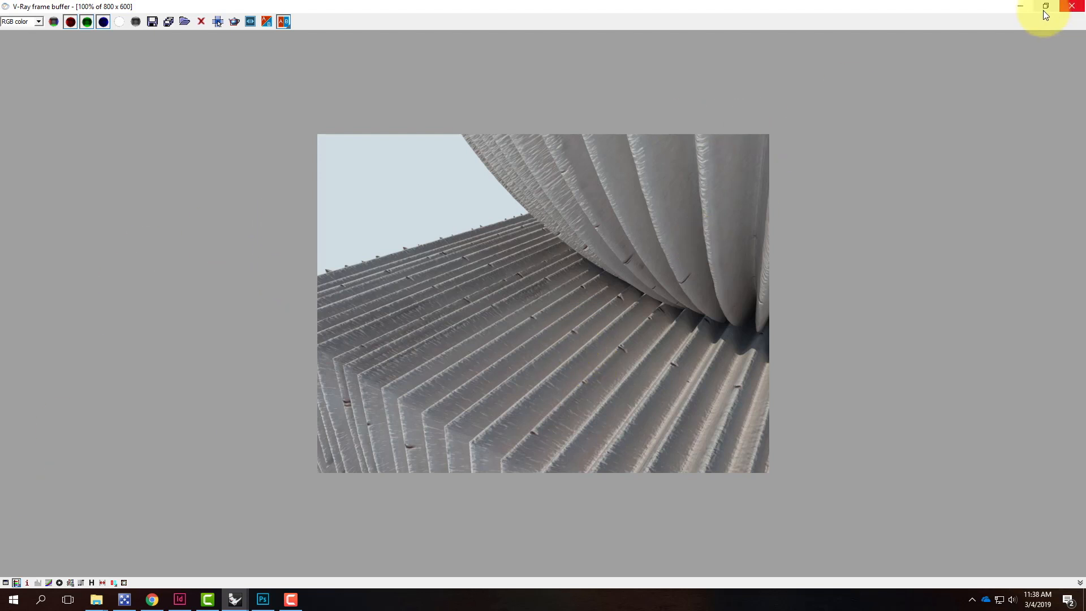
click(1020, 7)
Reopen the V-Ray material editor and highlight the Displacement multiplier of the Steel - Corrugated material
click(451, 407)
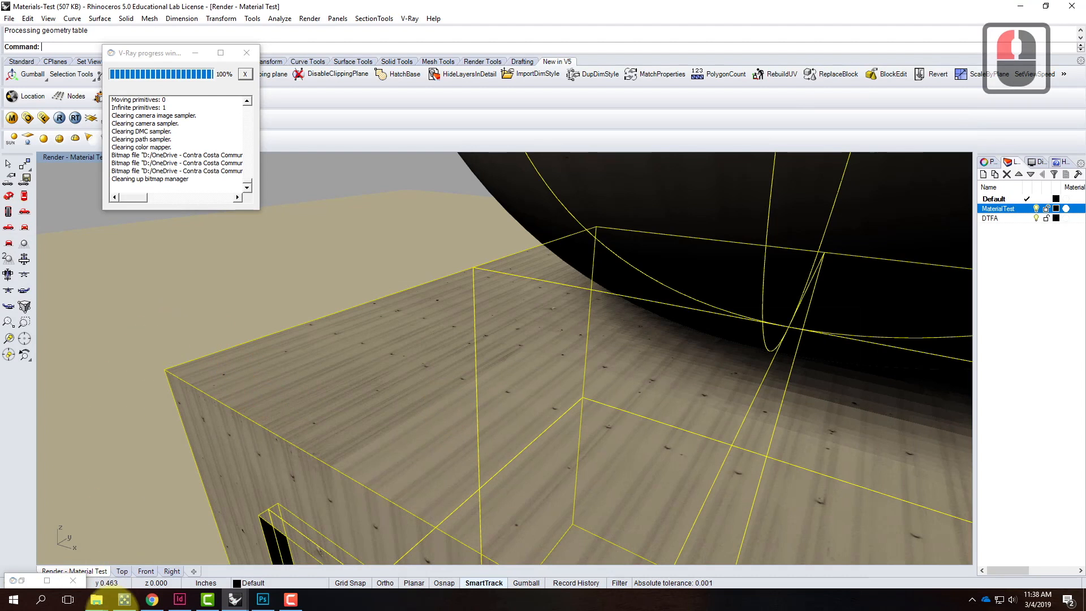
click(12, 118)
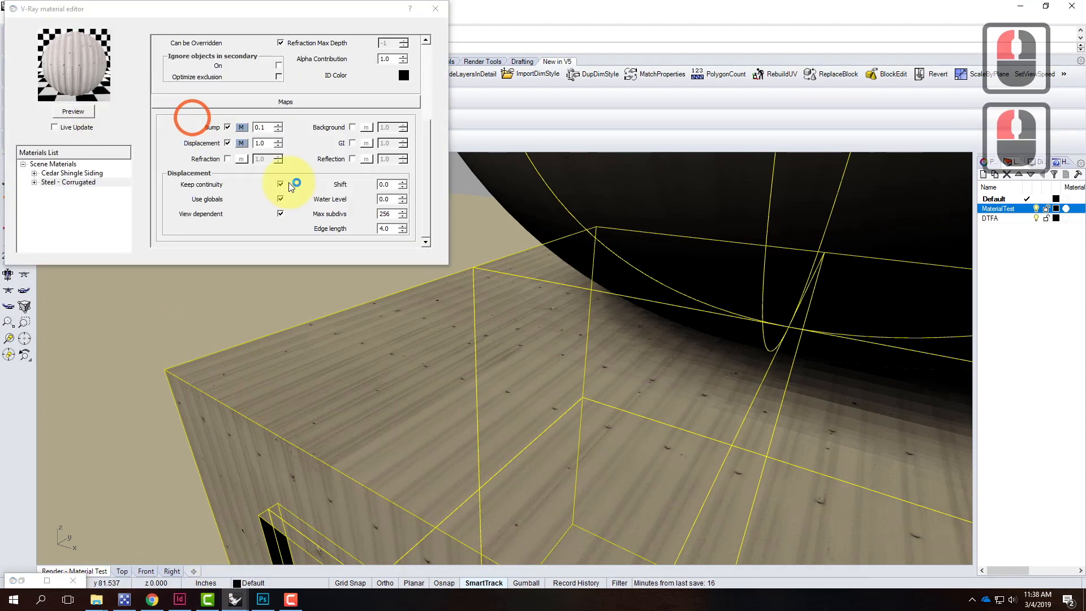
double_click(269, 145)
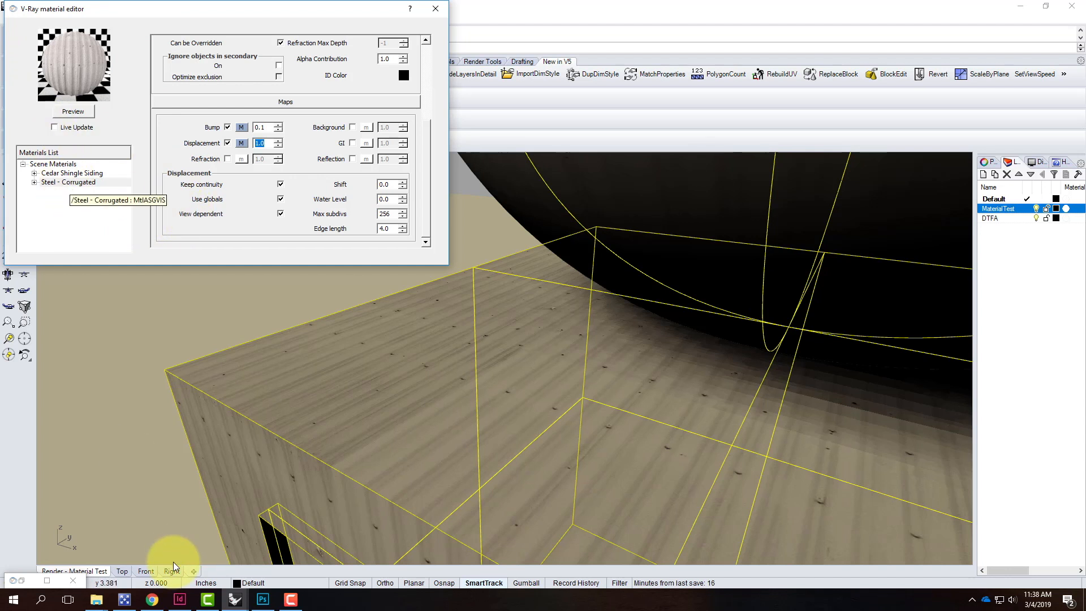
Open the Mesh Siding Example image from the Examples folder in Adobe Photoshop CC 2018
click(96, 600)
click(146, 555)
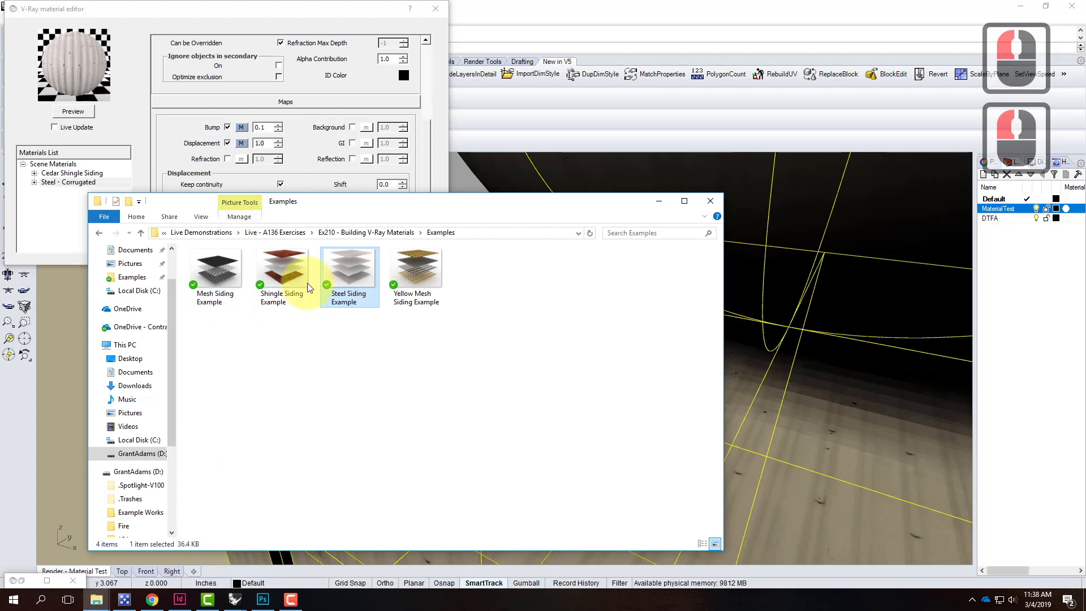
click(214, 283)
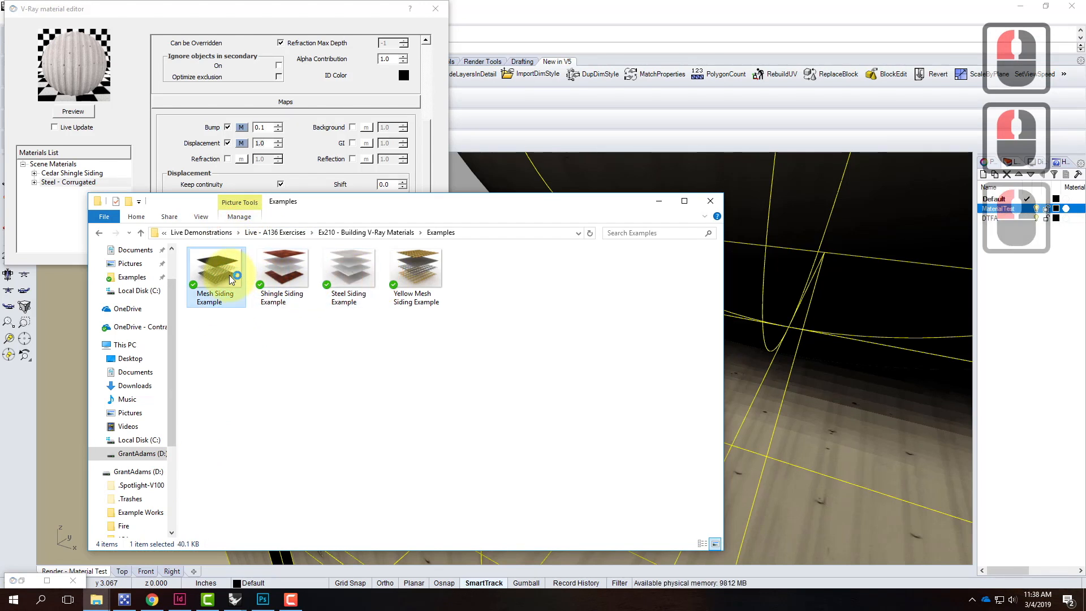
right_click(230, 272)
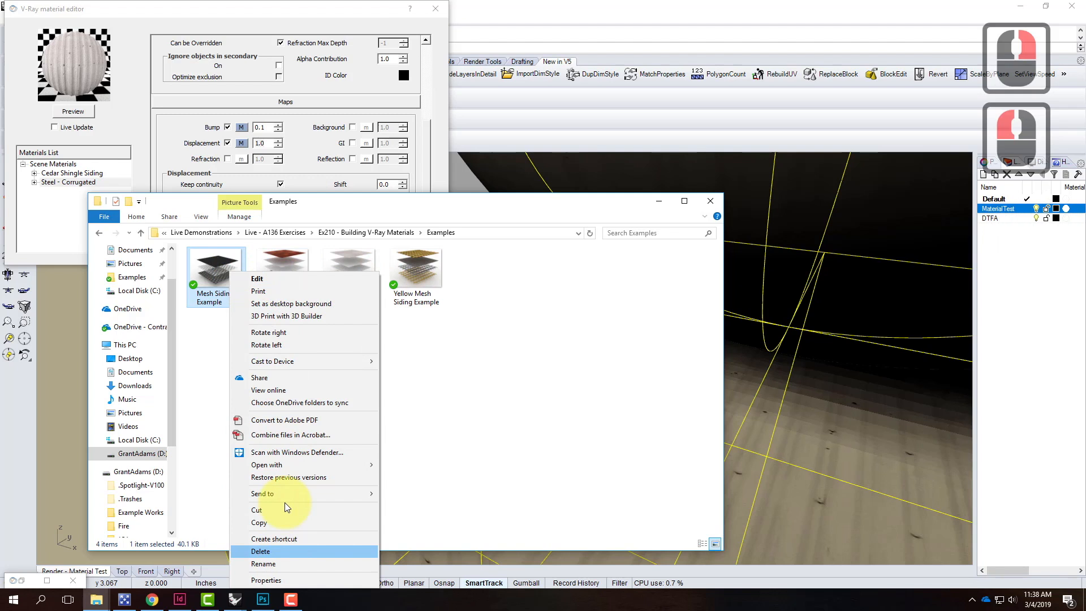
mouse_move(277, 464)
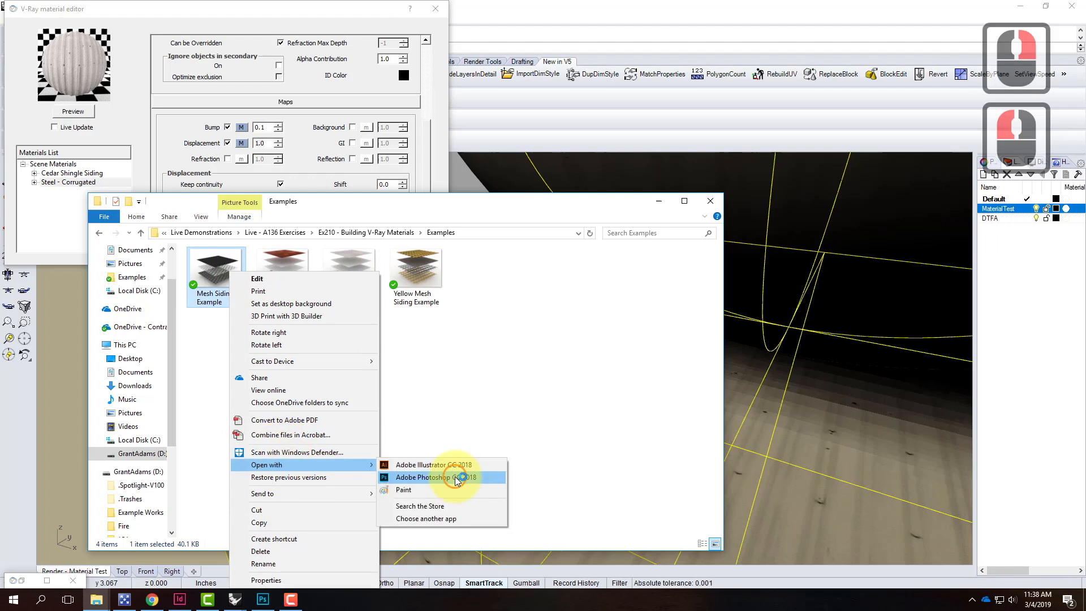
click(459, 476)
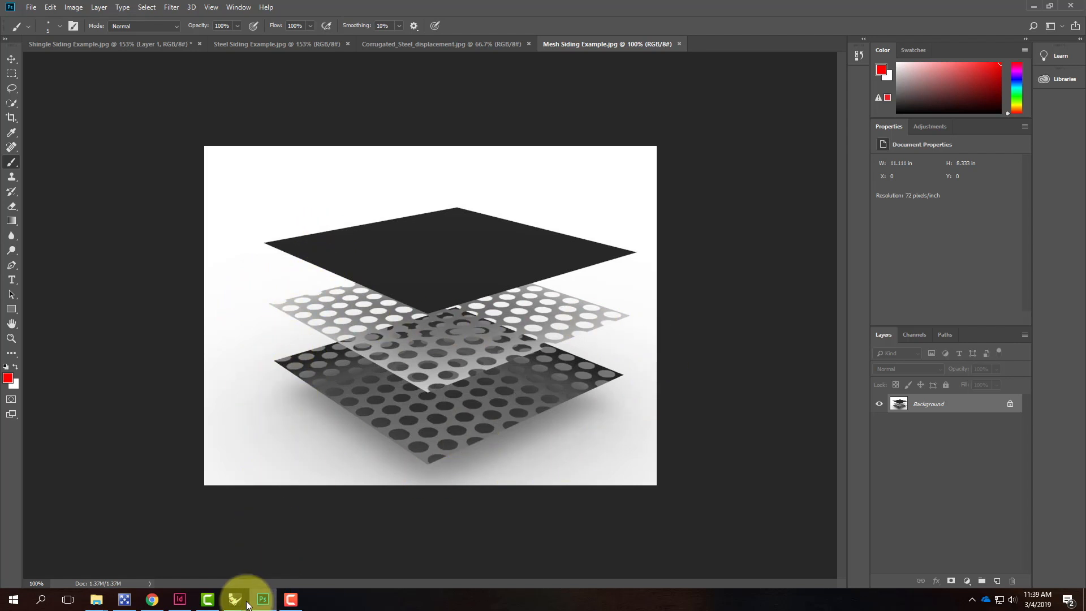
Return to the Materials-Test model in Rhino and start loading a scene material from the V-Ray Materials folder
mouse_move(238, 598)
click(309, 565)
click(108, 212)
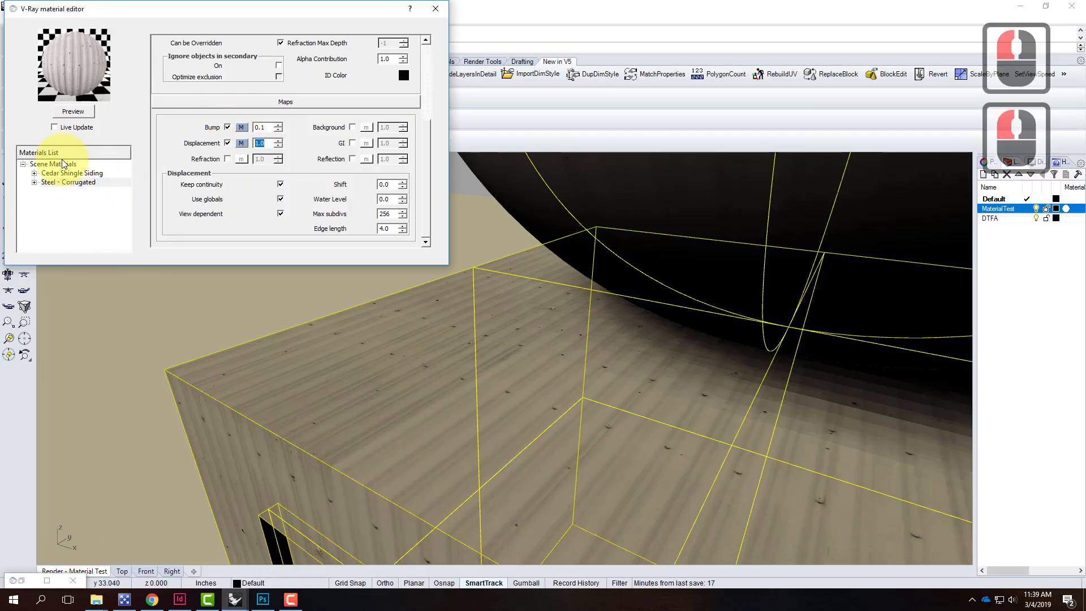
right_click(63, 166)
click(107, 181)
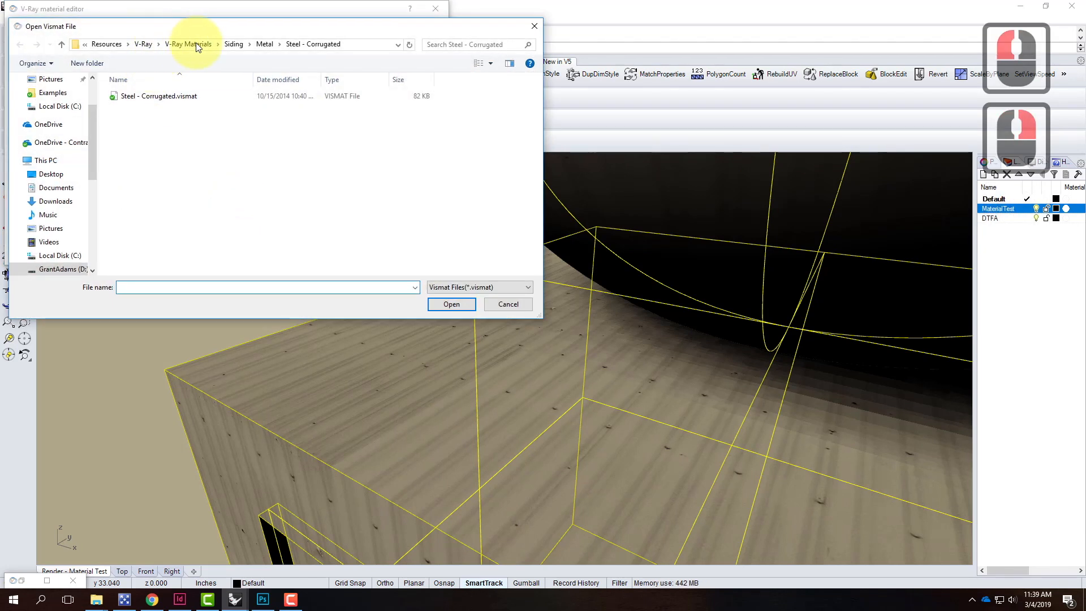
click(190, 44)
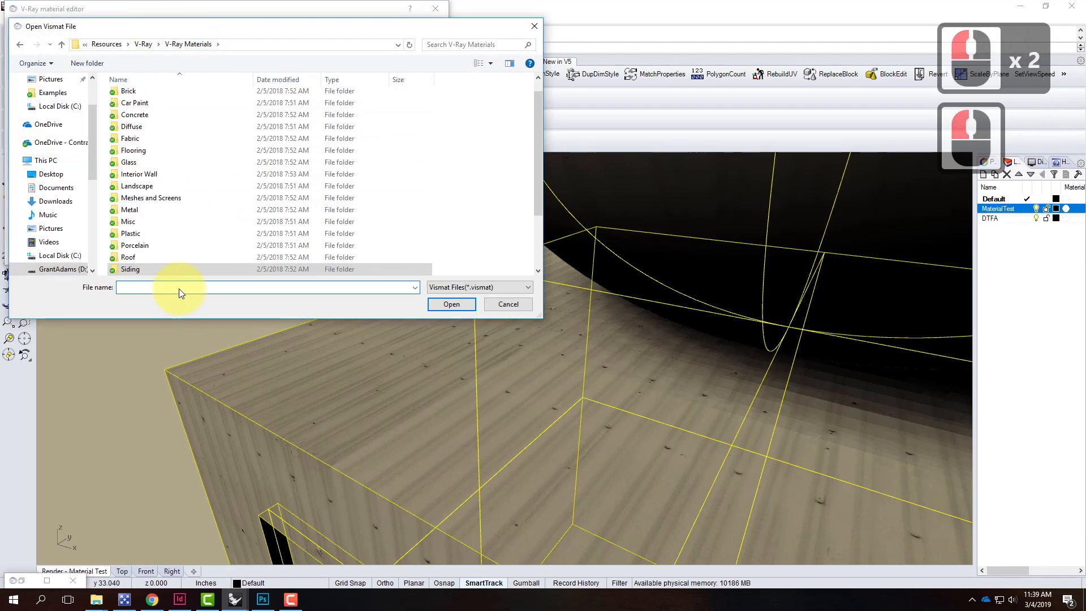
double_click(168, 211)
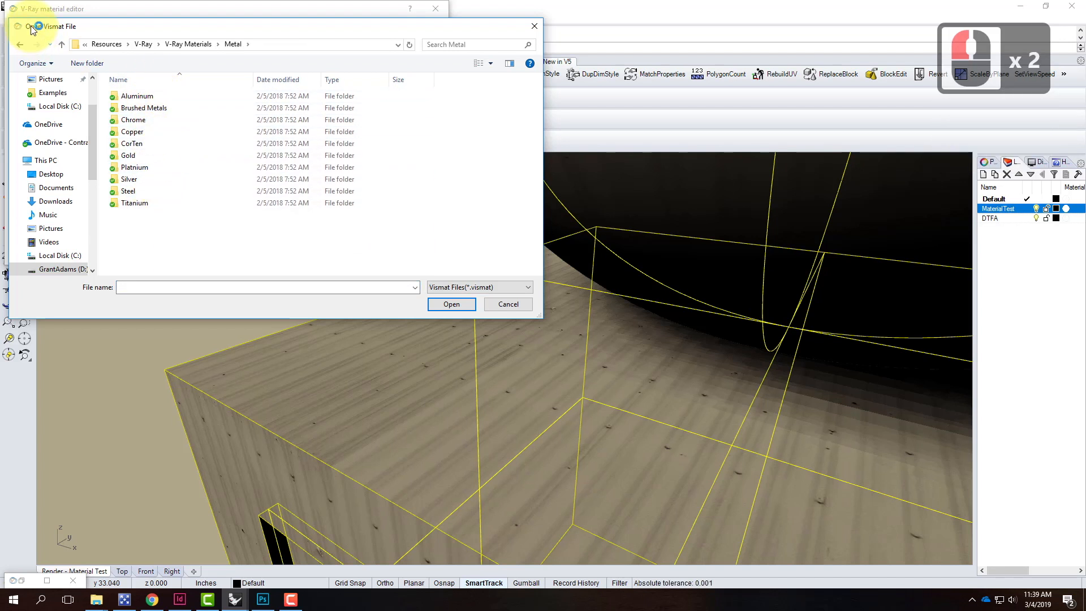
click(20, 45)
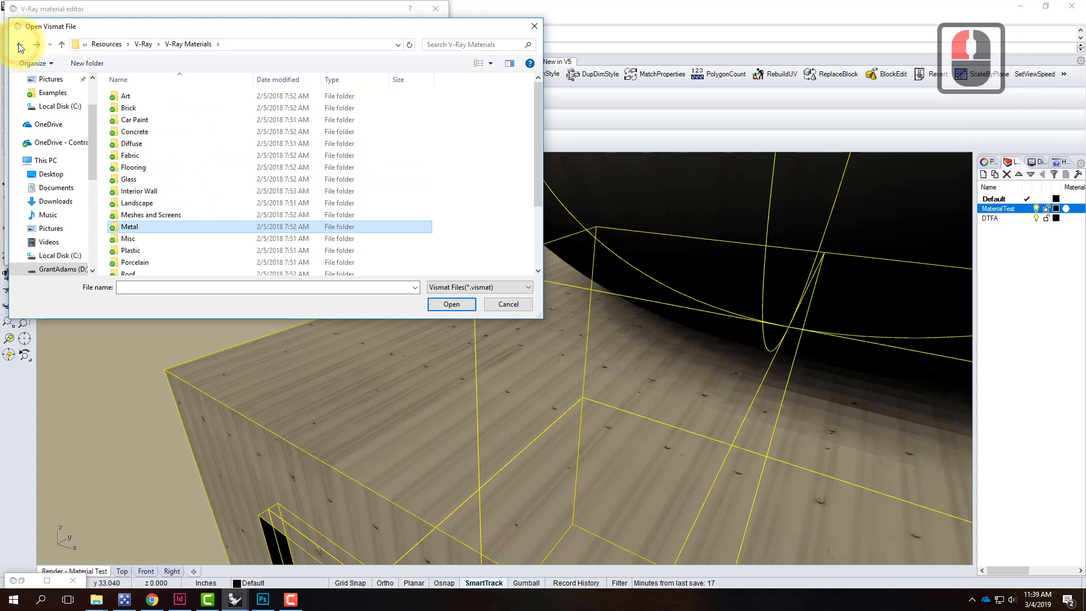
scroll(266, 247, down, 2)
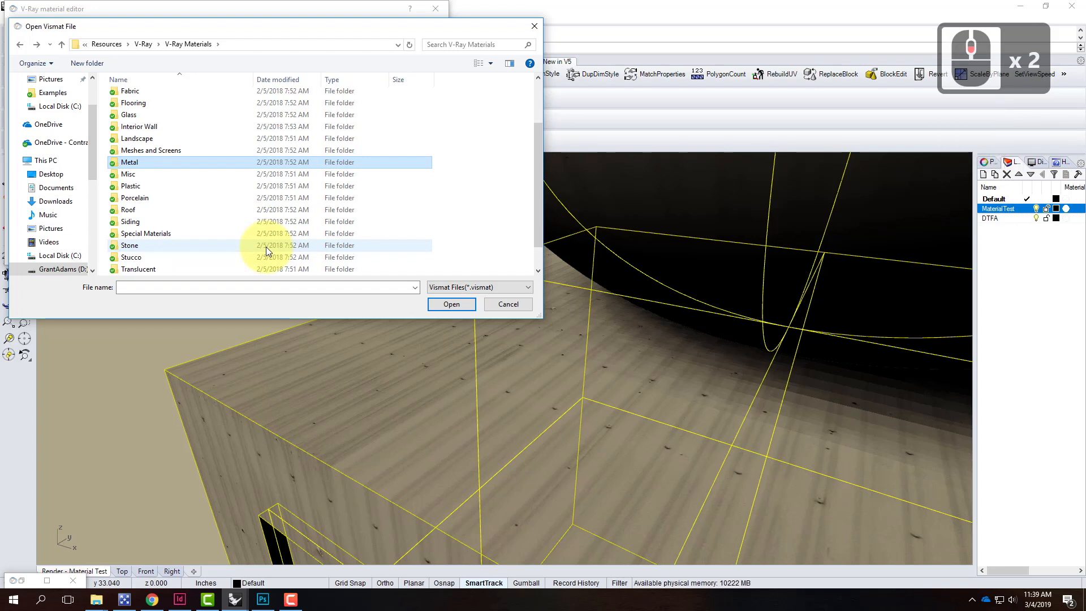
scroll(266, 246, down, 1)
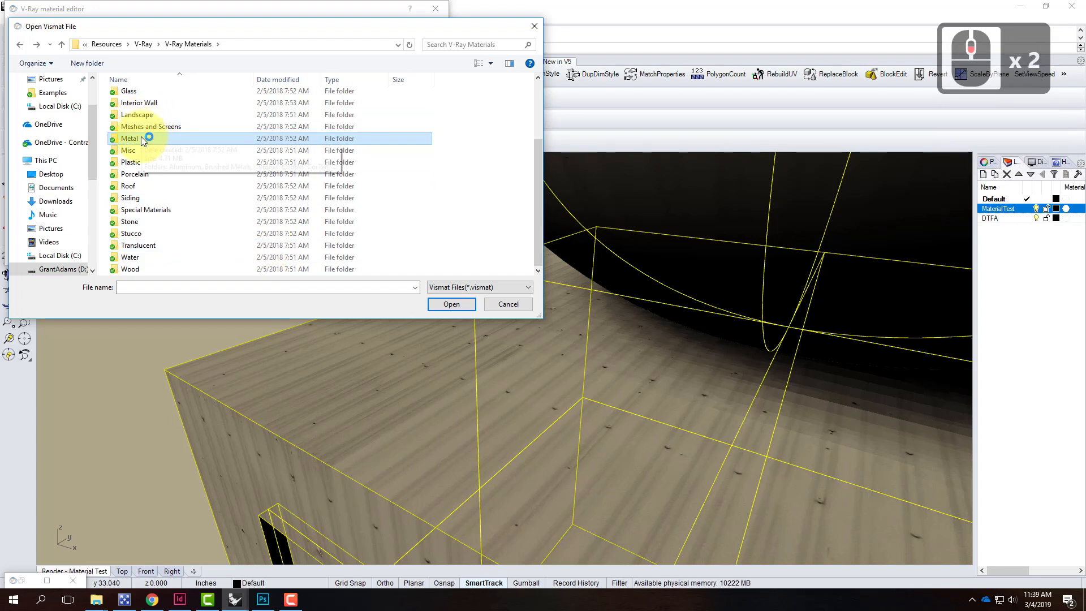
double_click(261, 138)
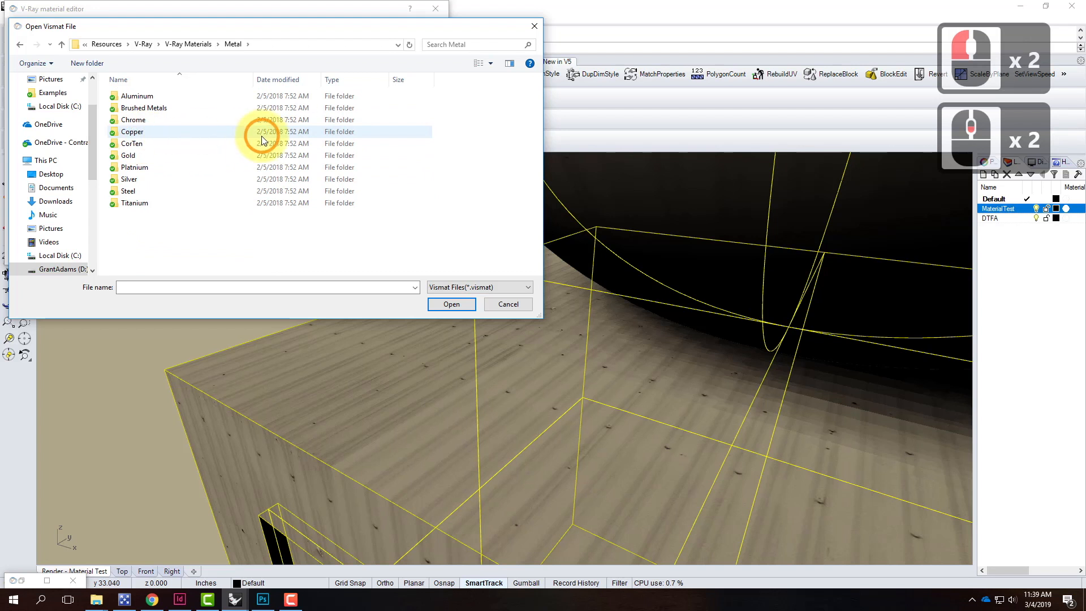
click(19, 44)
Load the Screen - Round Holes - Matte material from the Meshes and Screens folder into the scene materials
double_click(149, 215)
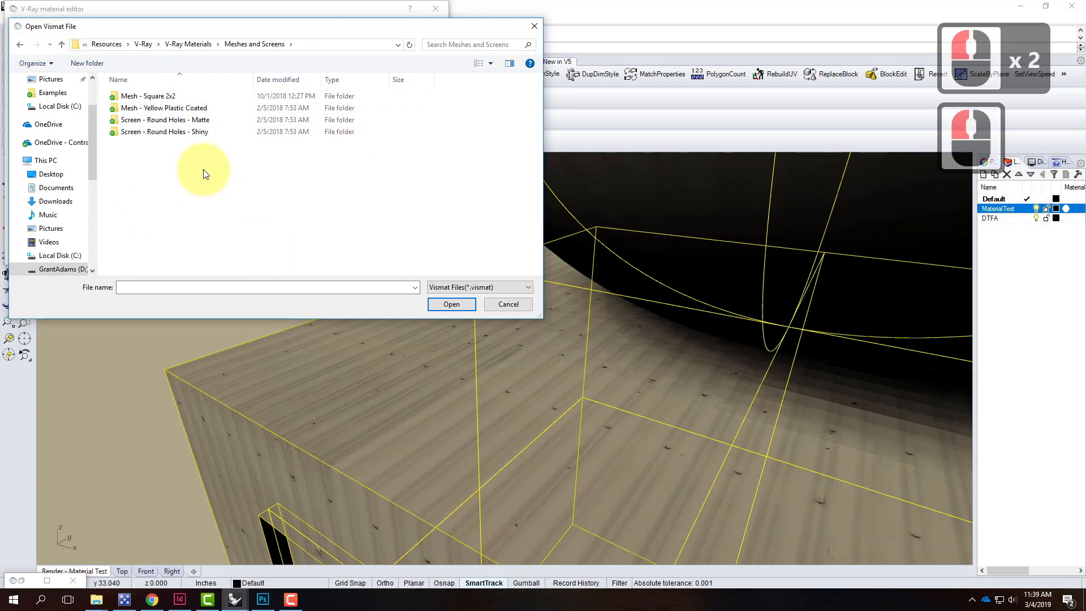
double_click(178, 120)
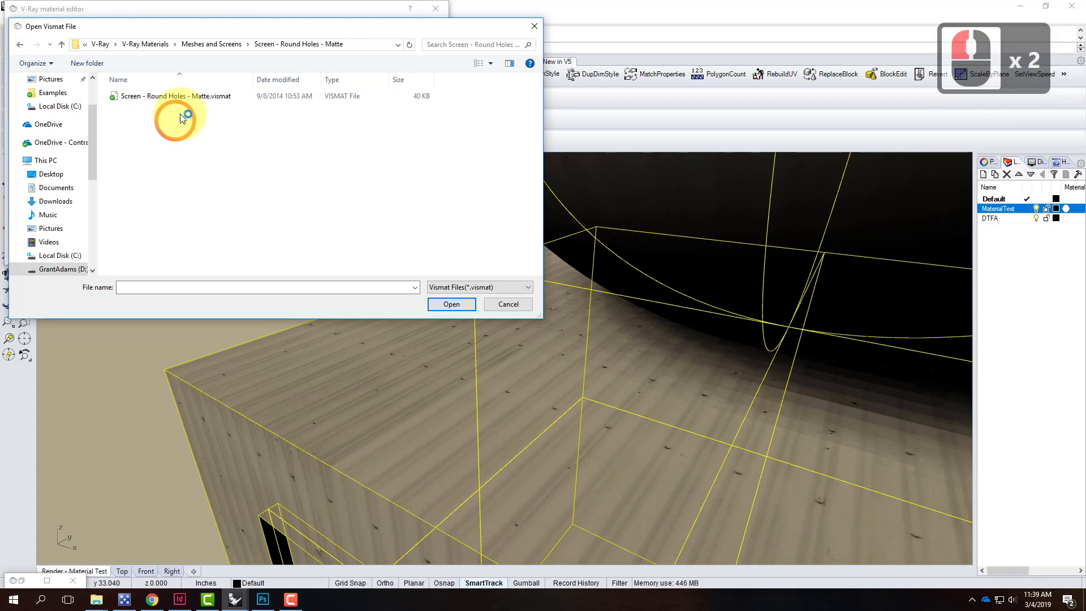
click(182, 103)
click(182, 97)
double_click(181, 97)
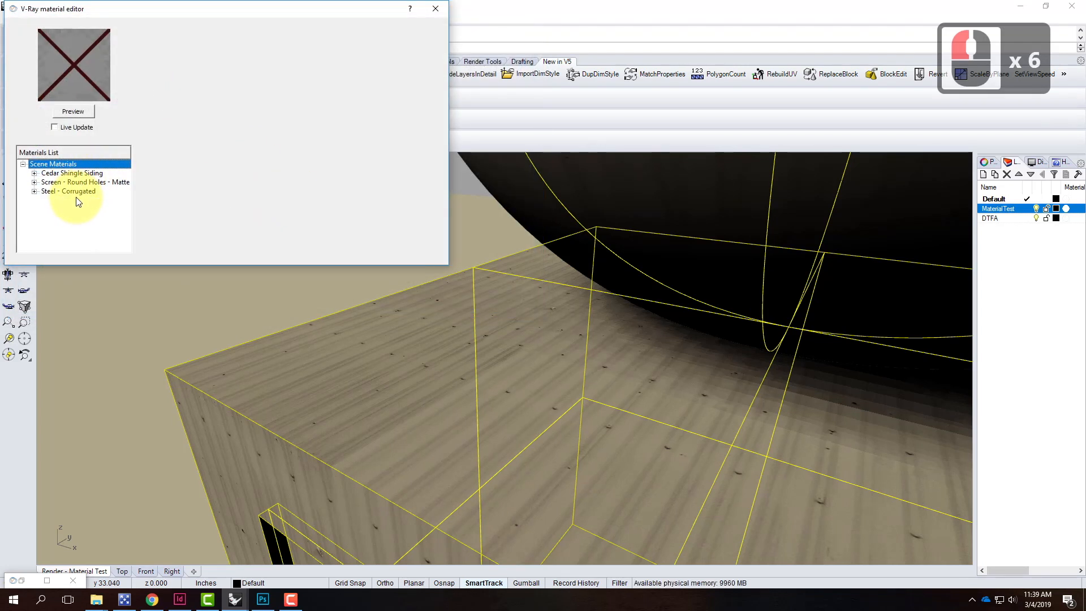
Apply the Screen - Round Holes - Matte material to the selected sphere and cube
click(78, 182)
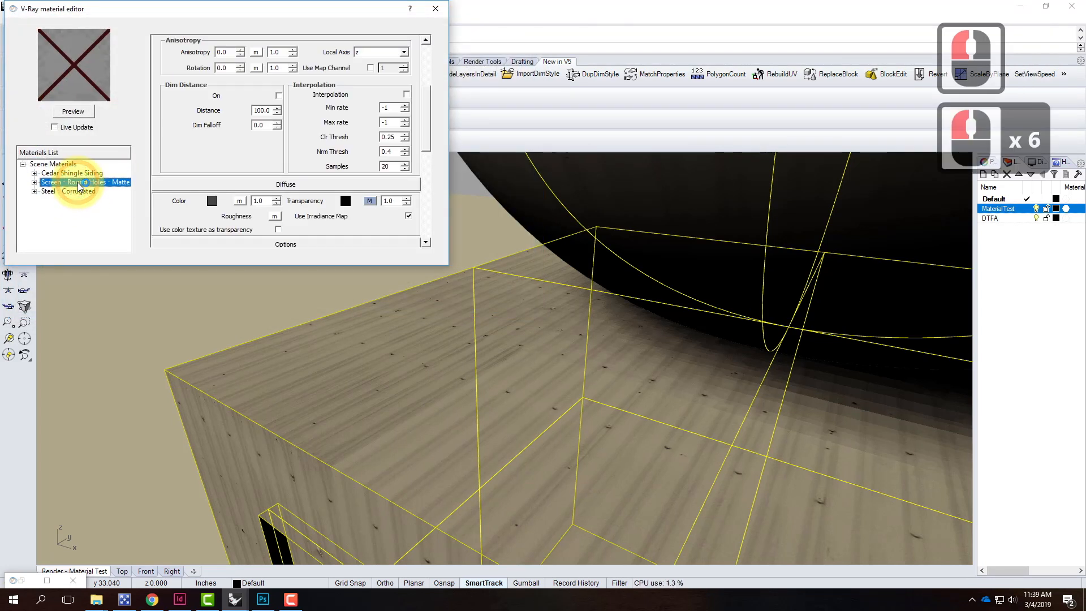
right_click(79, 185)
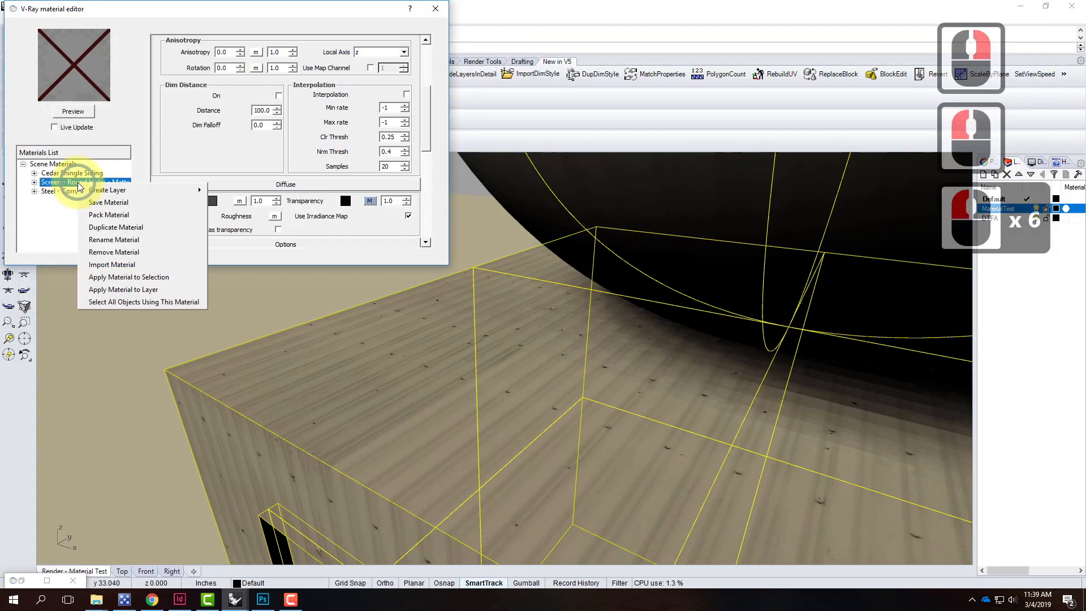
click(167, 278)
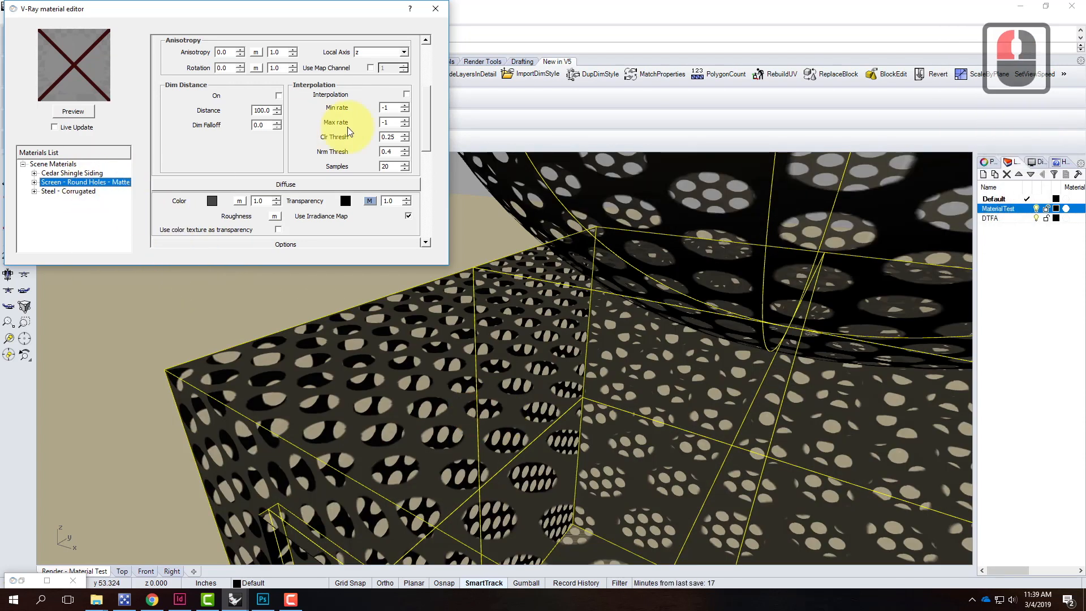
Collapse the screen material's Reflection settings and preview the bitmap assigned to its Diffuse transparency
drag(425, 113, 427, 35)
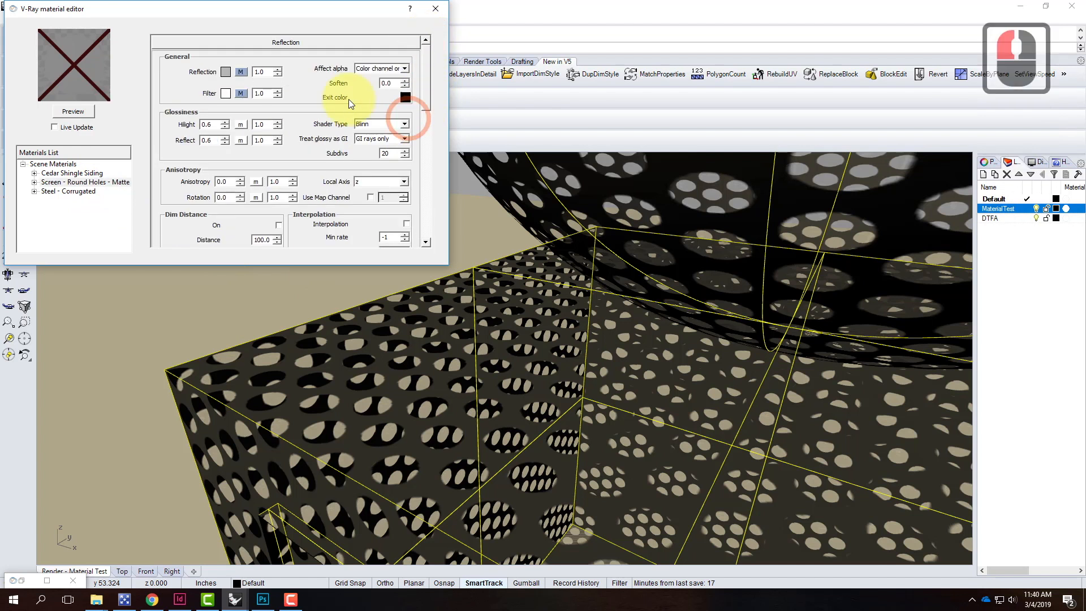
click(239, 39)
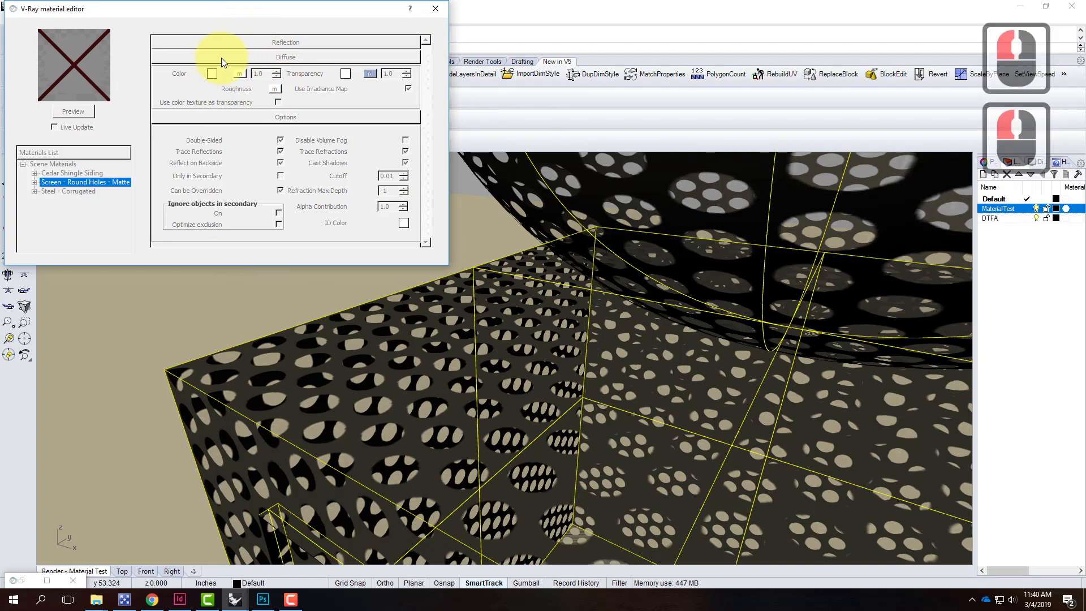
click(221, 58)
drag(234, 12, 283, 64)
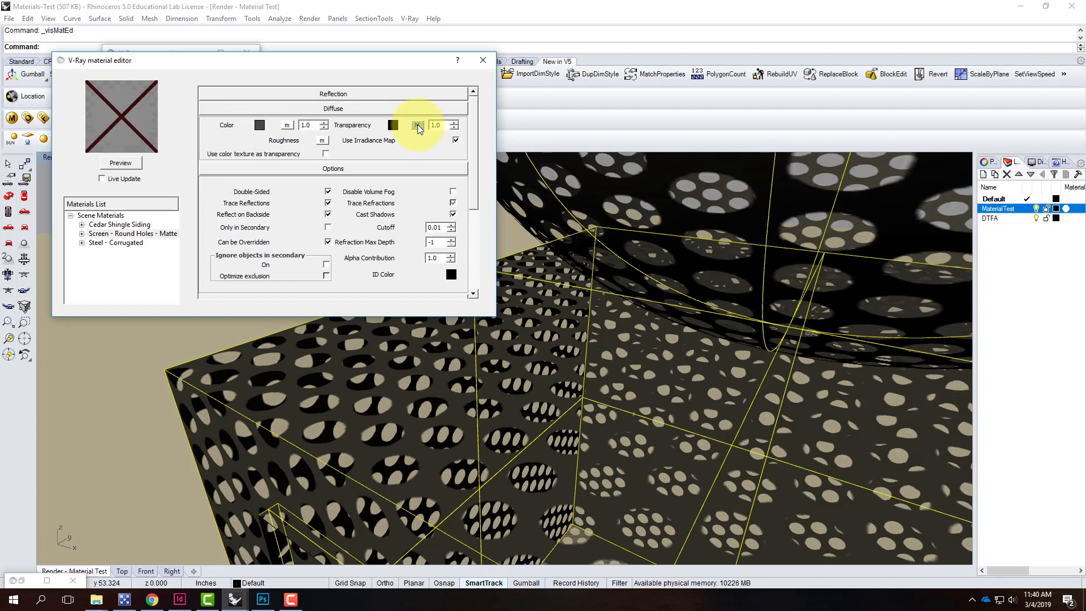
click(417, 125)
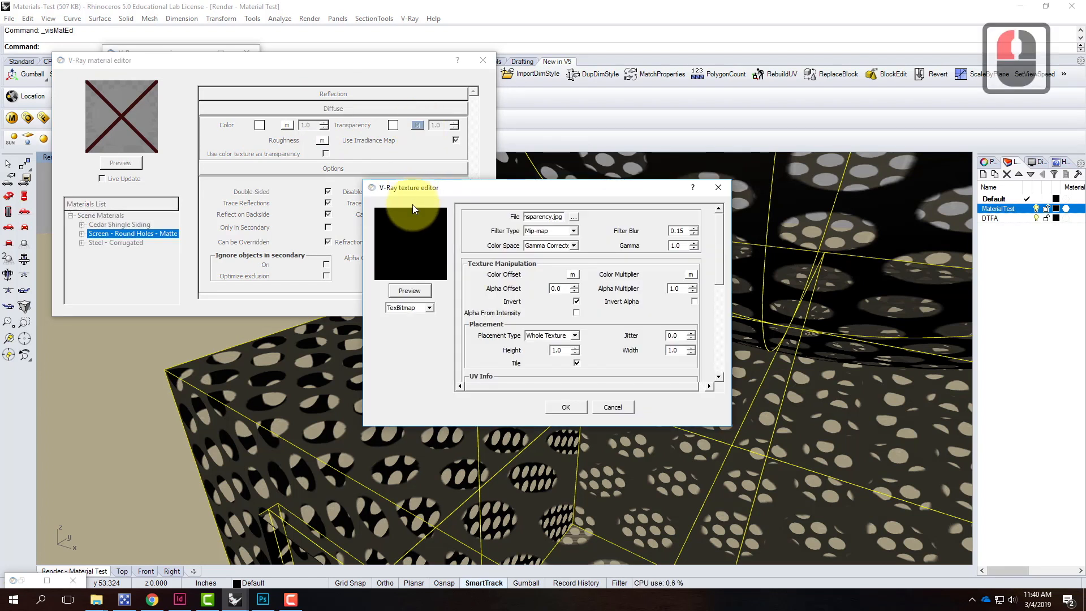
click(410, 290)
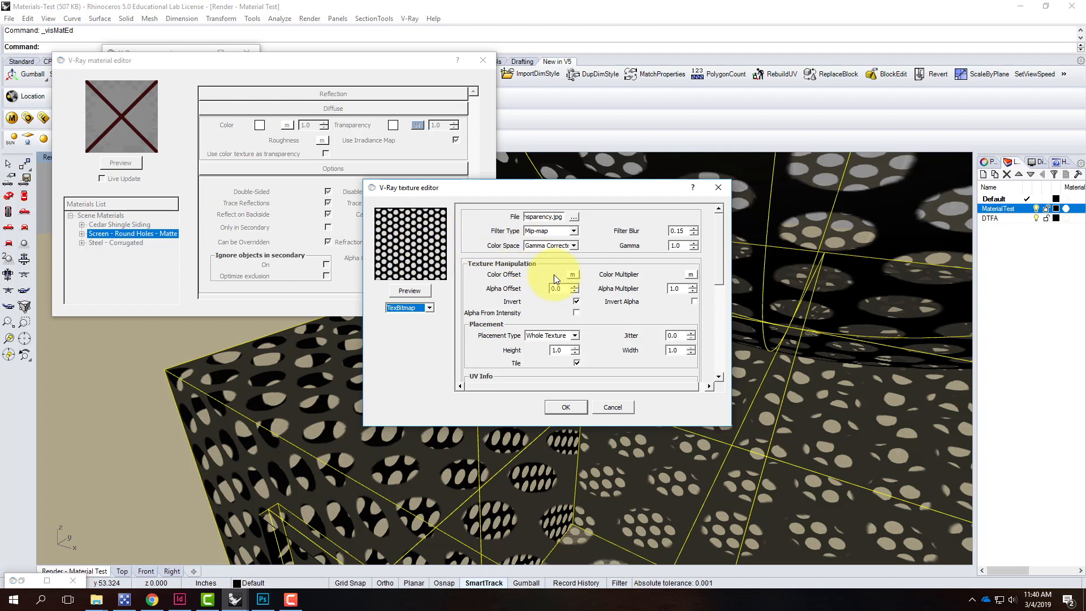
Toggle the transparency texture's Invert option off and back on, and cancel out of the texture editor
scroll(546, 272, down, 3)
scroll(548, 315, up, 2)
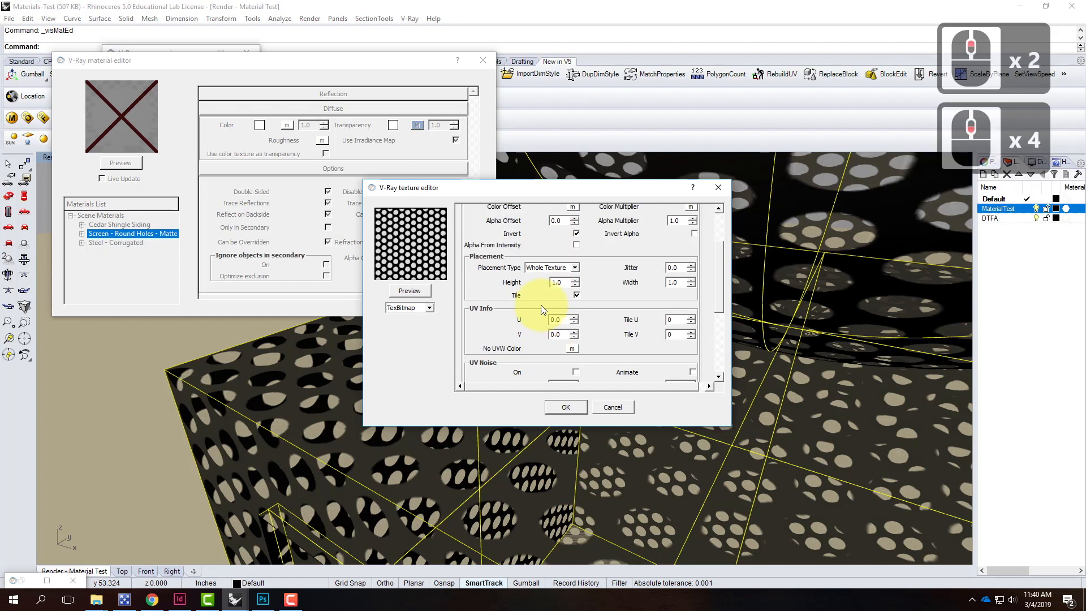
click(577, 234)
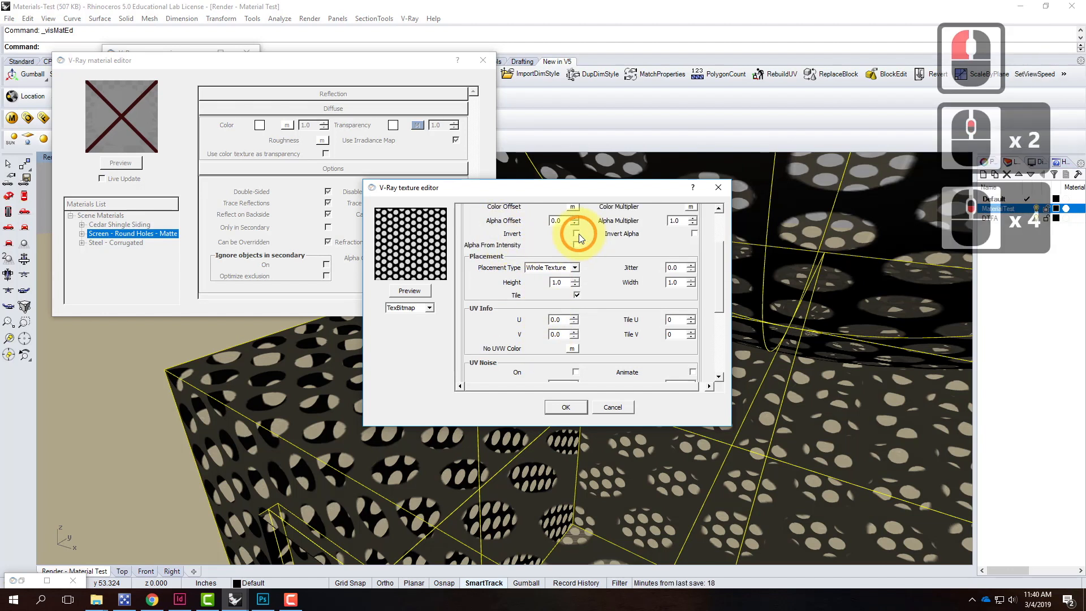
click(578, 234)
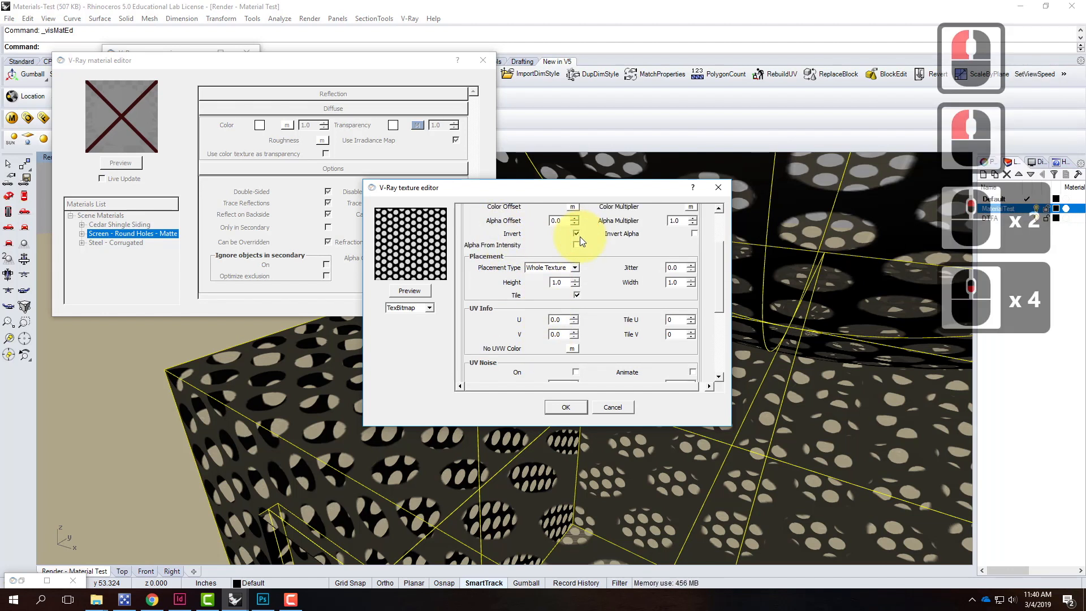
scroll(583, 235, up, 3)
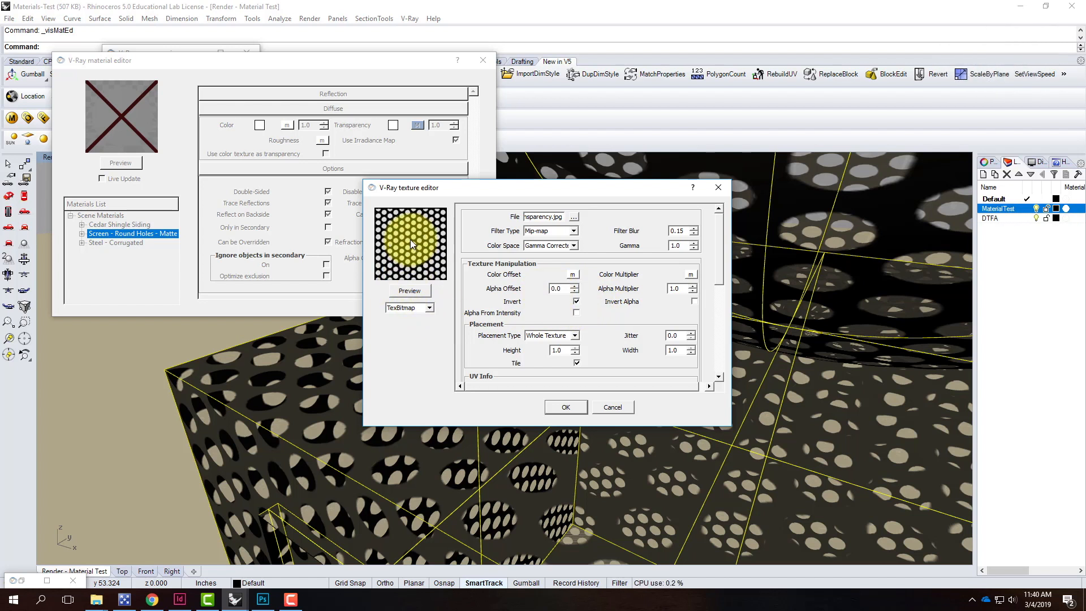
click(612, 406)
Check the Maps settings of the round-hole screen material, and render the scene with V-Ray in the frame buffer
drag(476, 116, 478, 206)
click(284, 194)
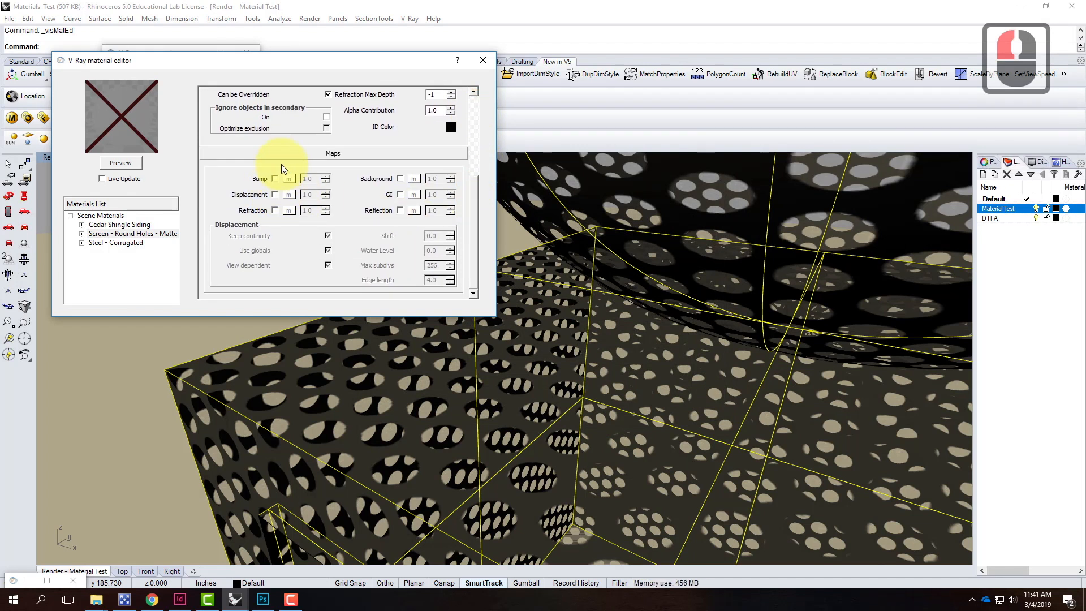
click(482, 60)
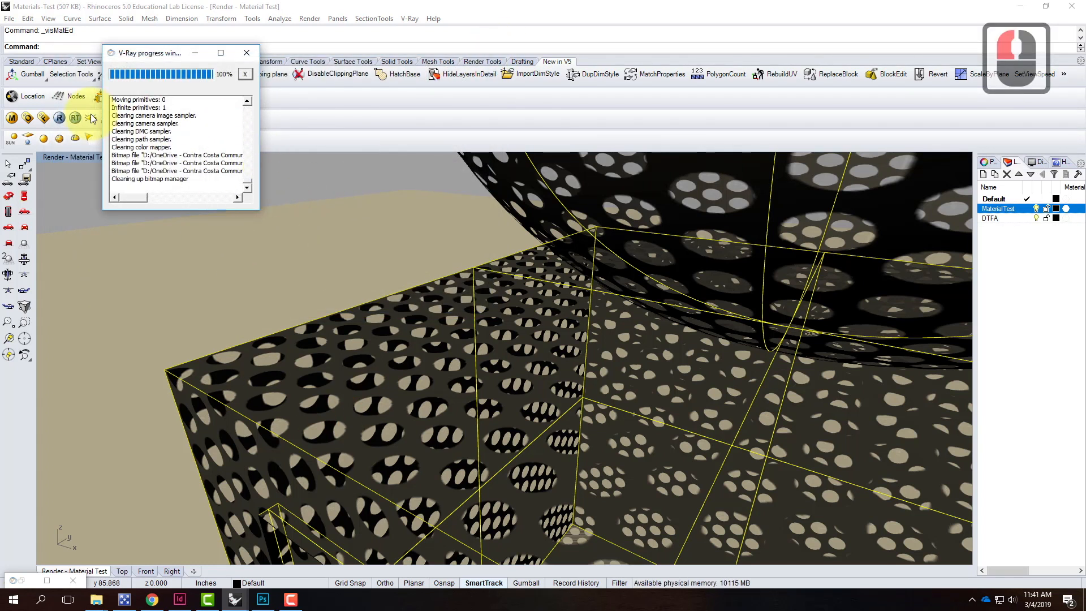
click(61, 117)
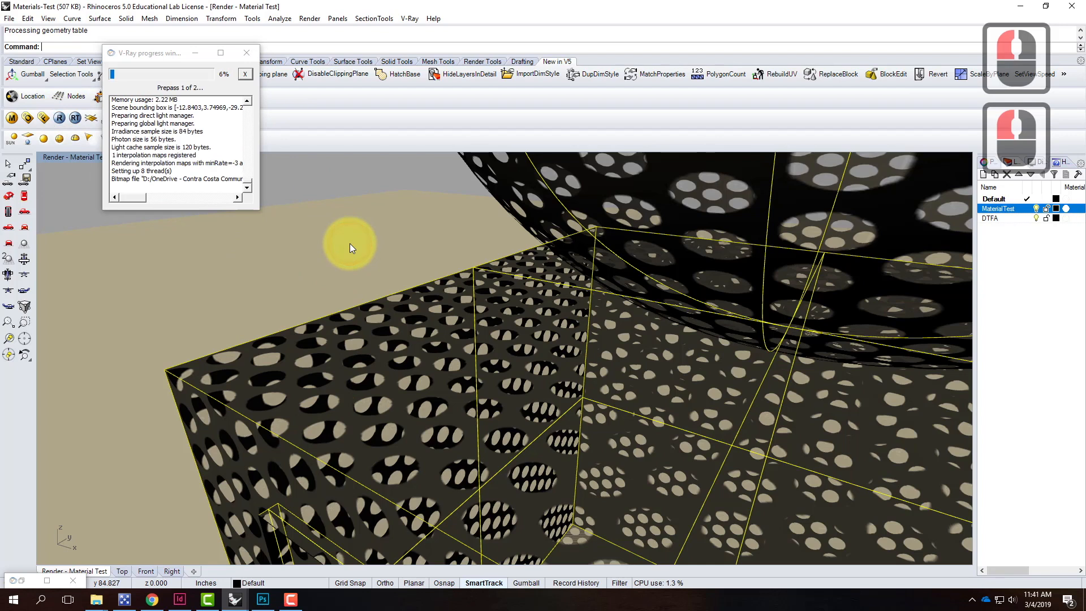
click(50, 582)
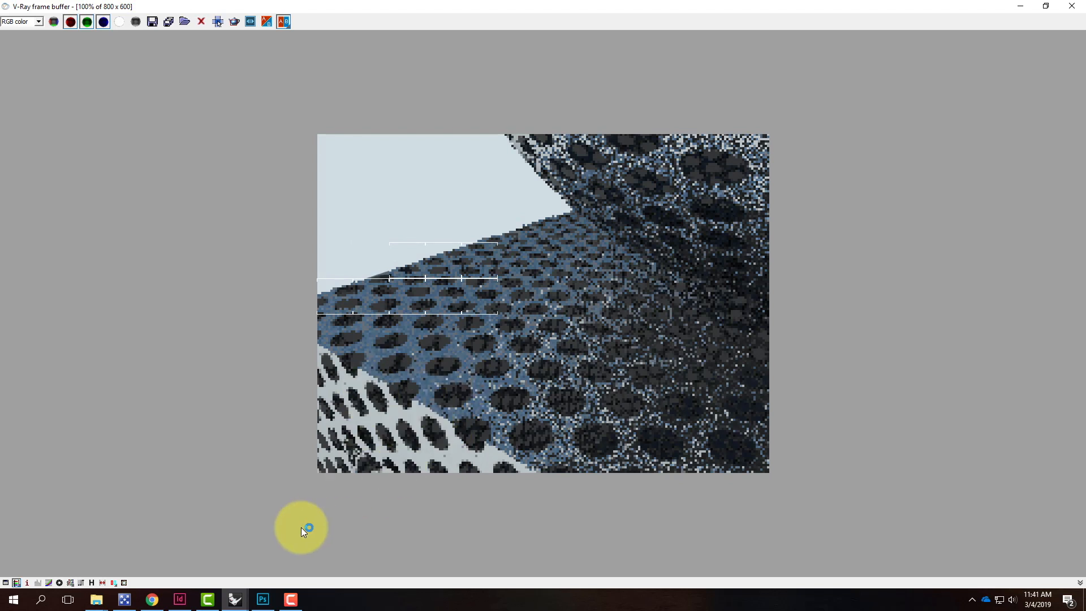
Switch to Photoshop and bring the Examples folder to the front in File Explorer
click(262, 599)
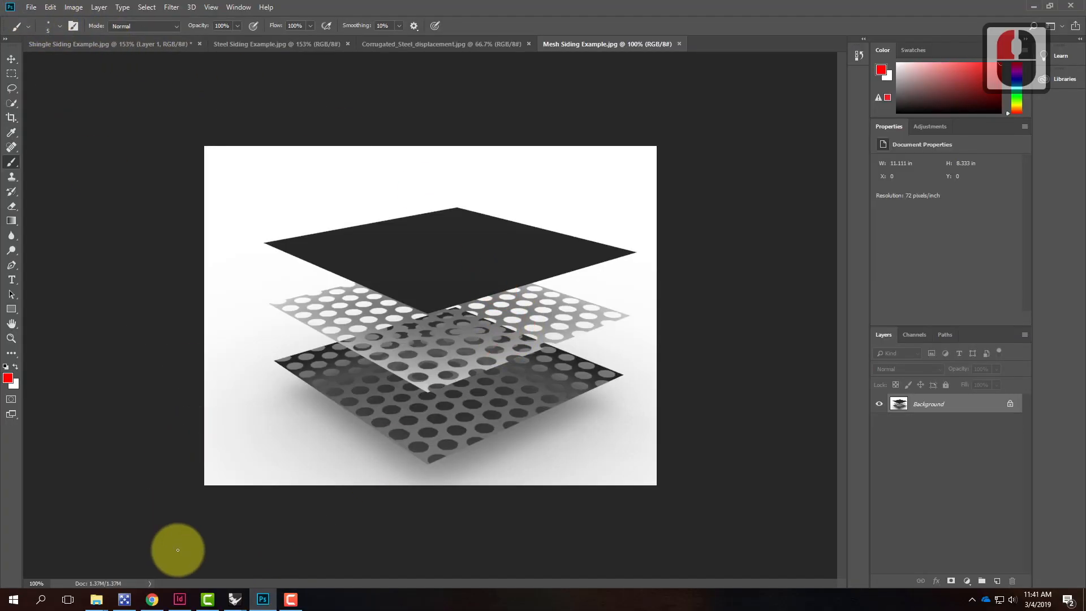
click(96, 599)
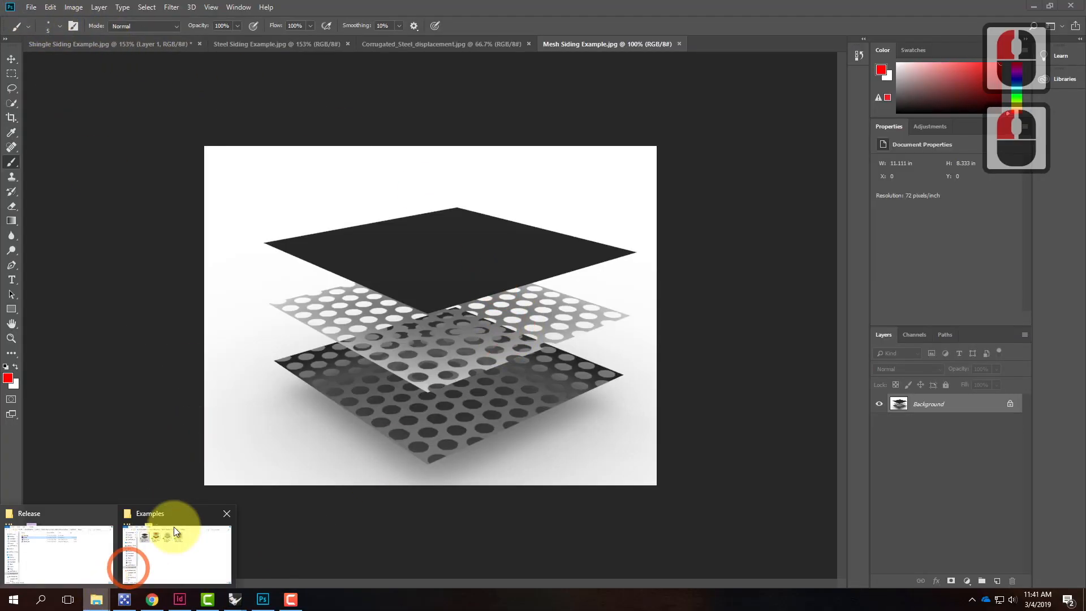
click(195, 532)
click(422, 270)
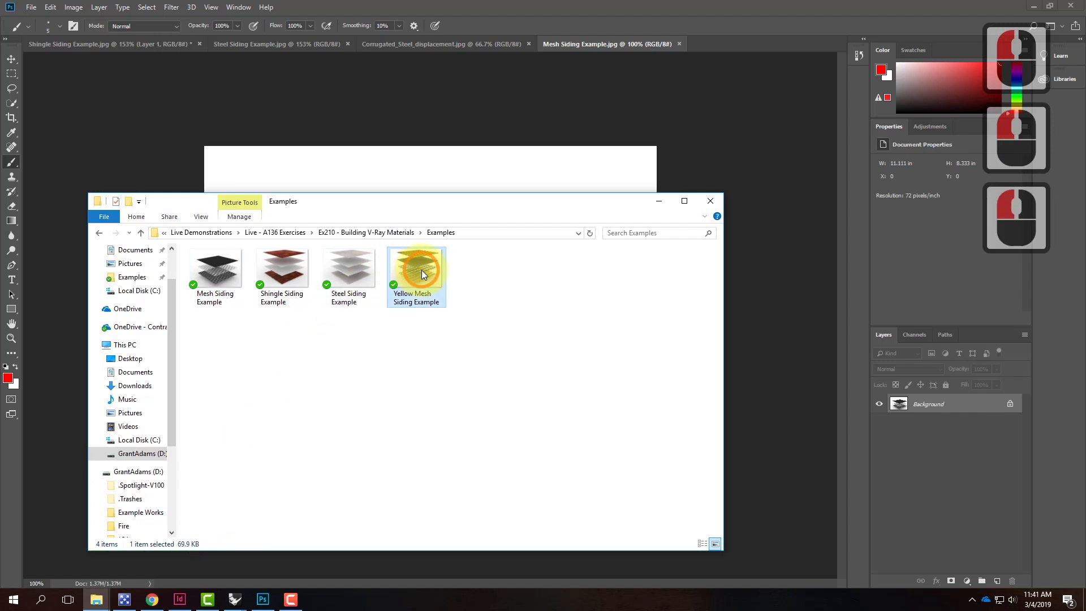
double_click(422, 270)
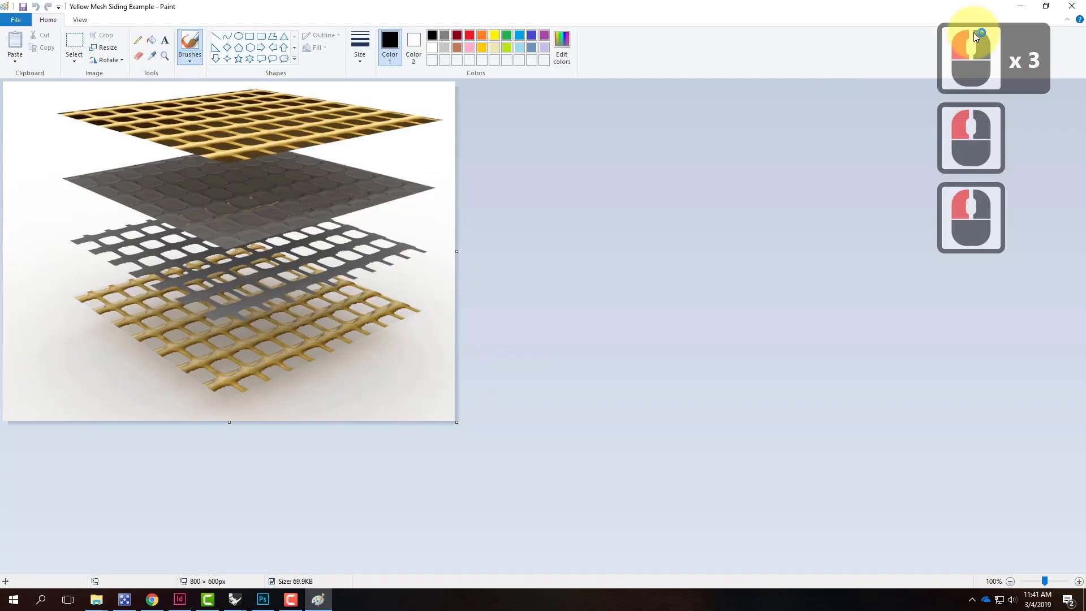
click(1071, 5)
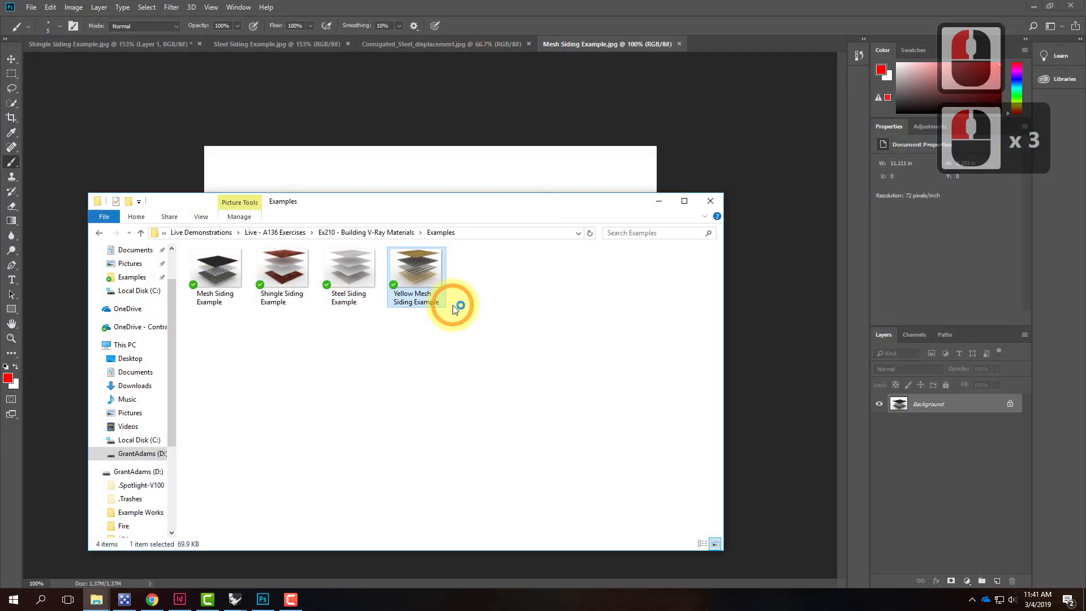
Open the Yellow Mesh Siding Example image in Adobe Photoshop CC 2018 and fit it to the screen
right_click(426, 265)
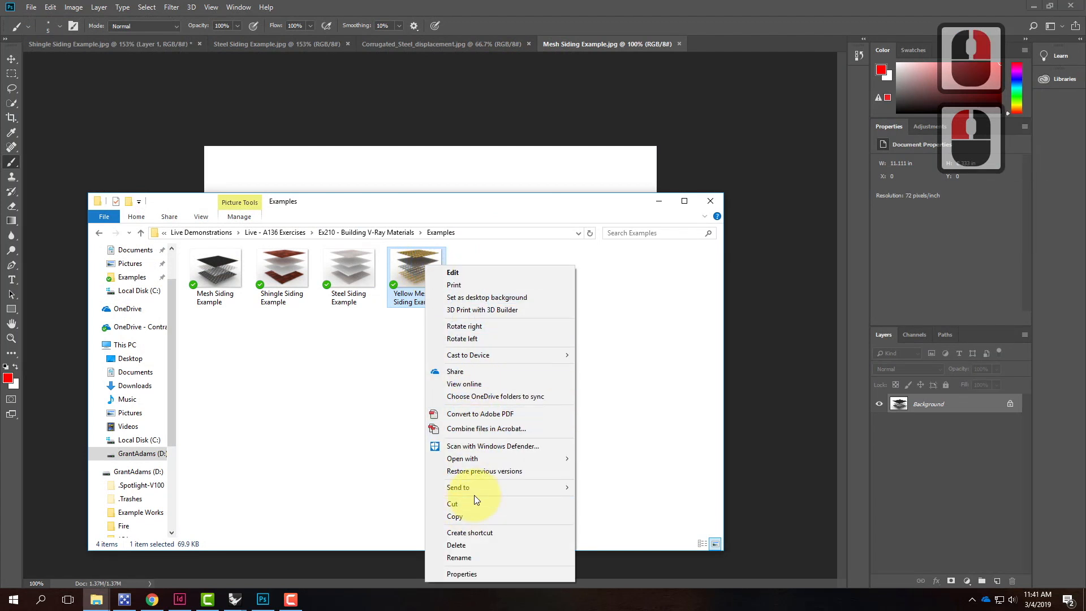
click(483, 458)
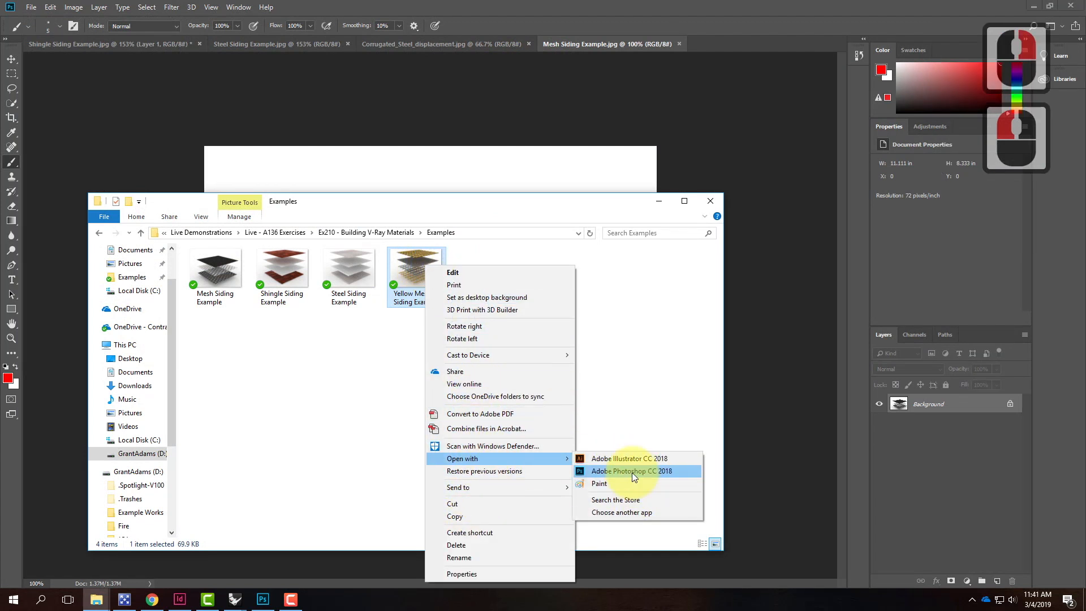
click(632, 473)
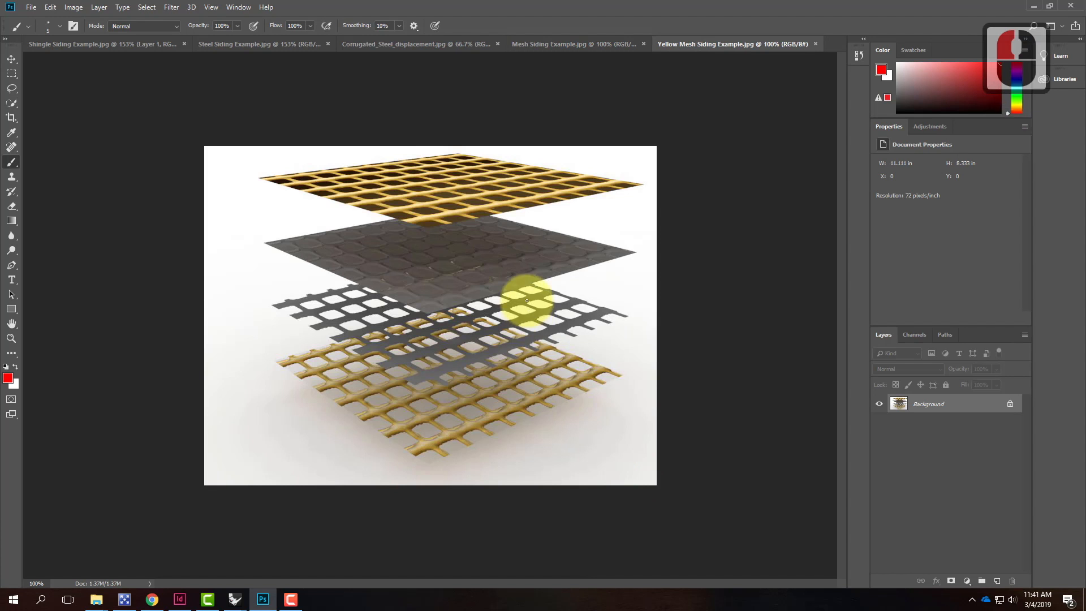
key(ctrl+0)
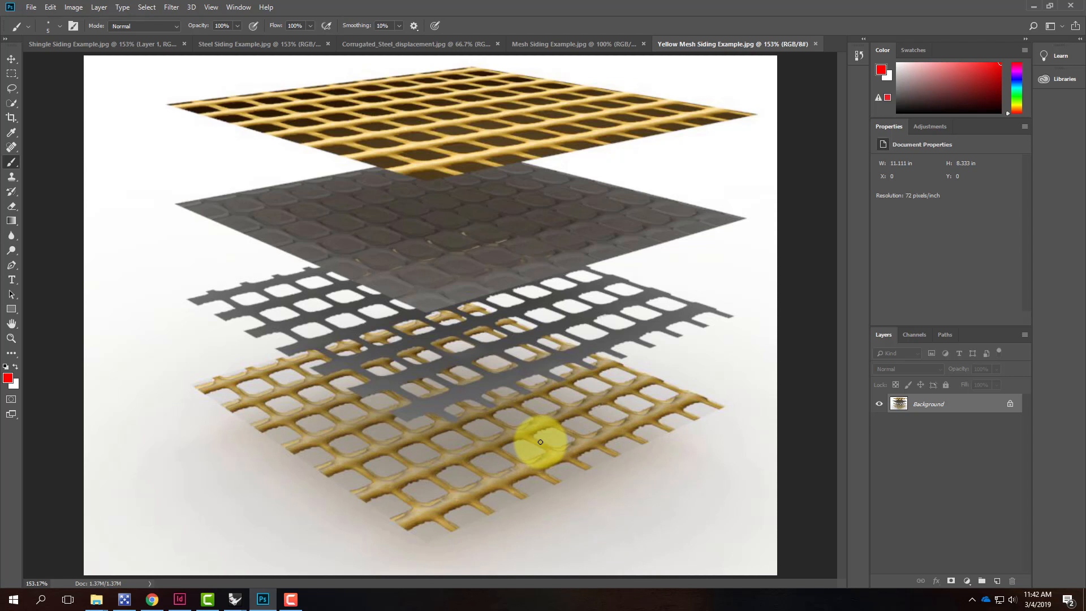
Return to the Materials-Test model in Rhino and minimise the V-Ray frame buffer
click(1034, 6)
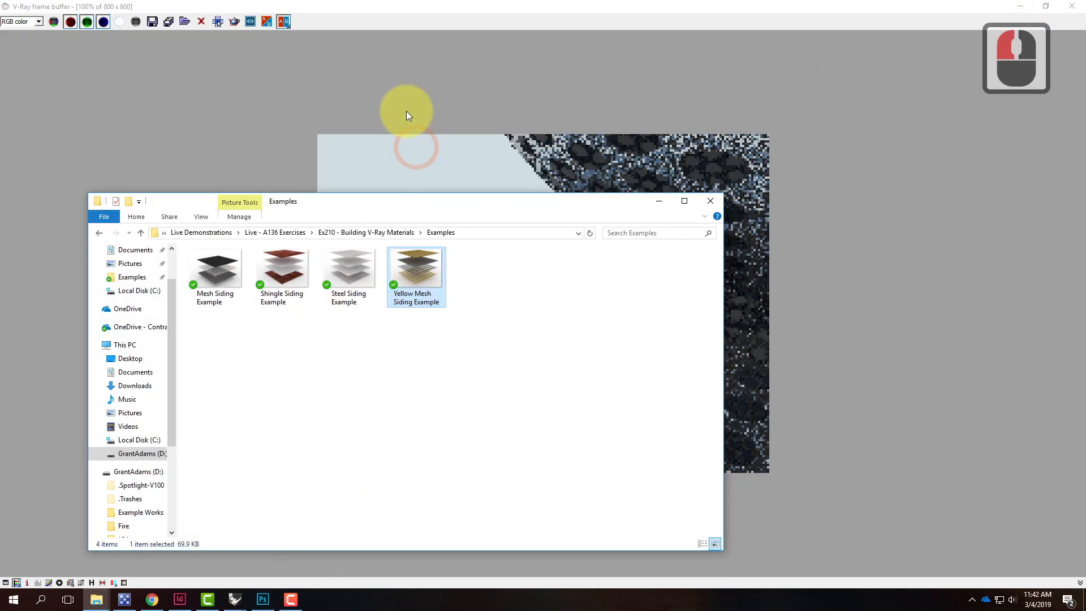
click(234, 600)
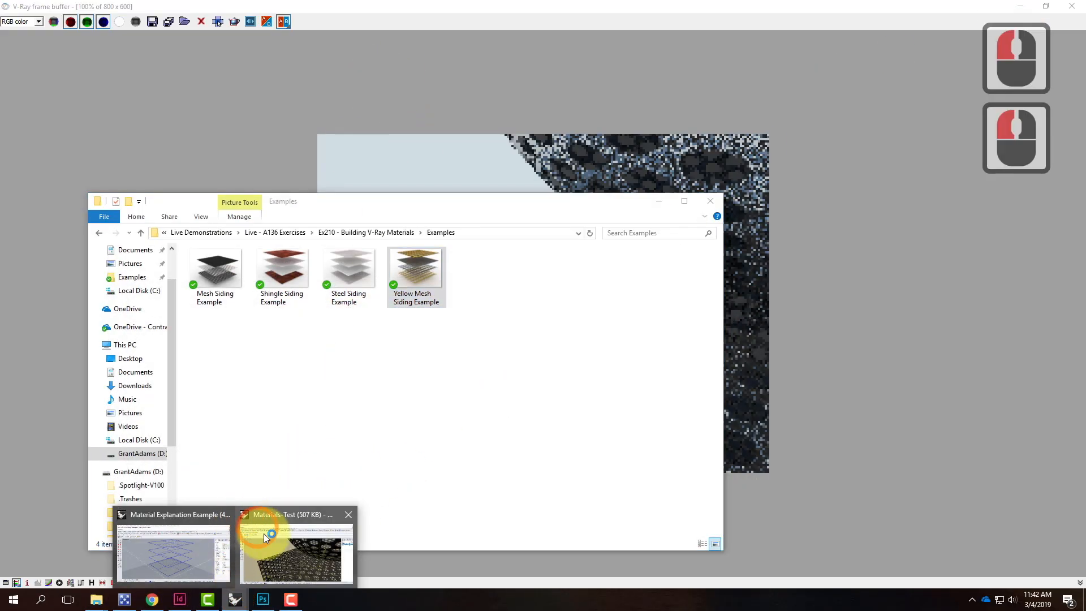
click(293, 566)
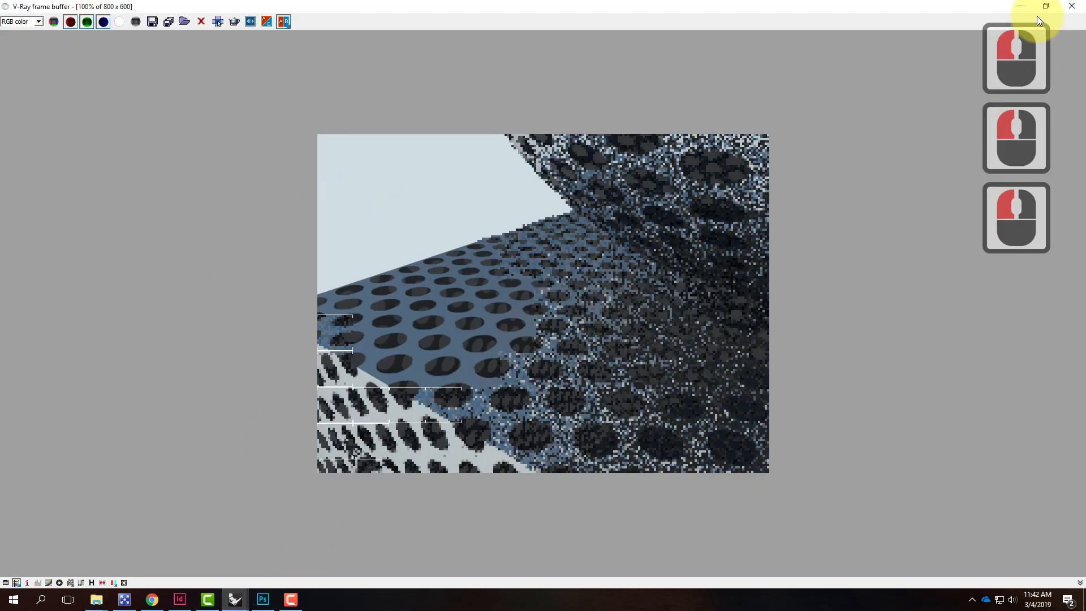
click(1022, 4)
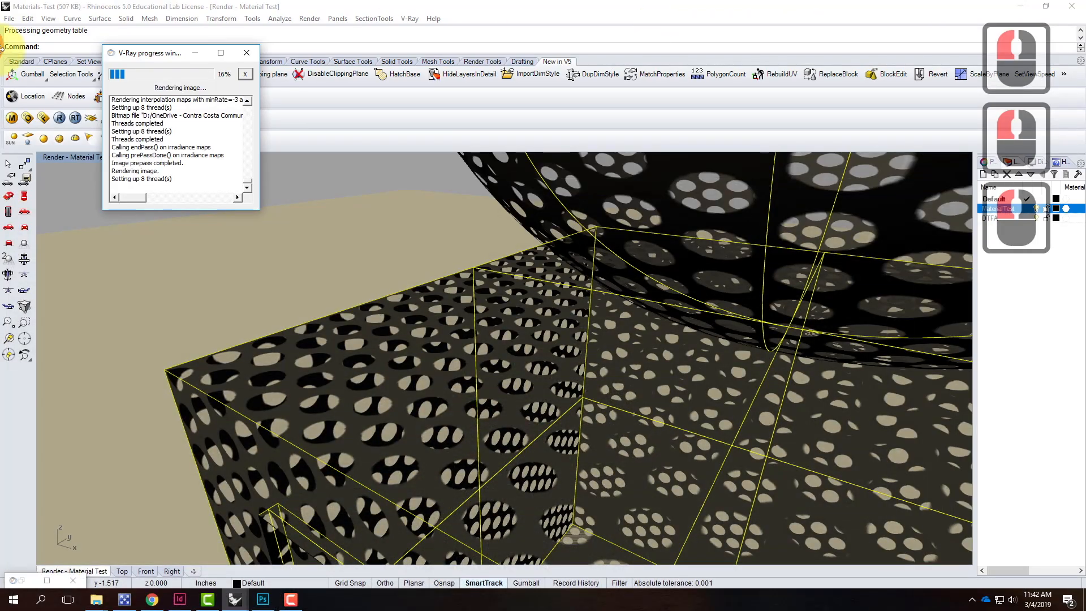
Load the Mesh - Yellow Plastic Coated material from the Meshes and Screens folder into the scene materials
click(13, 119)
drag(211, 10, 287, 125)
right_click(144, 280)
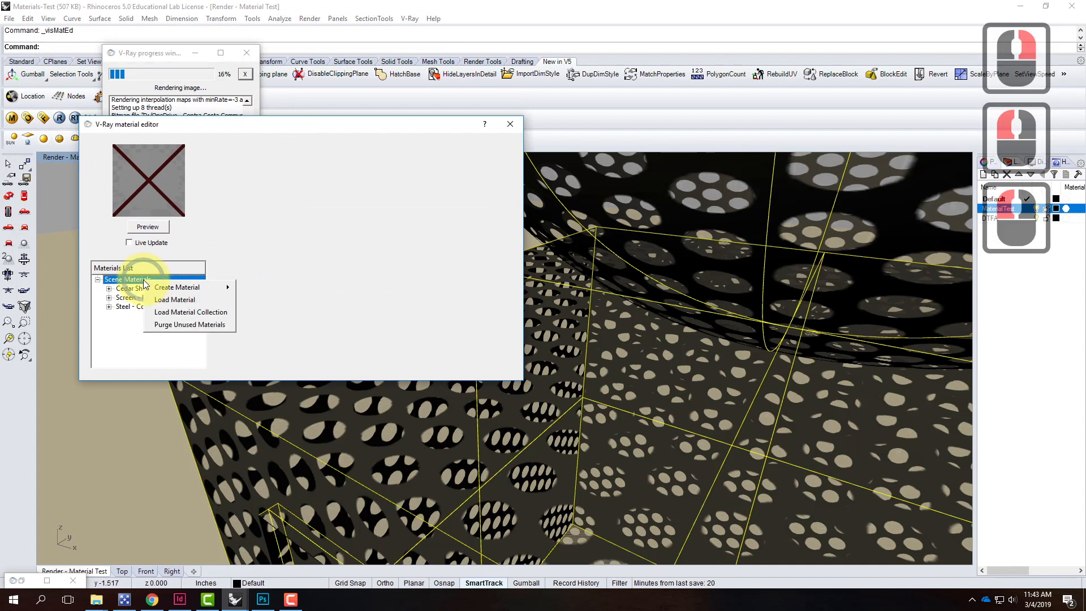
click(190, 305)
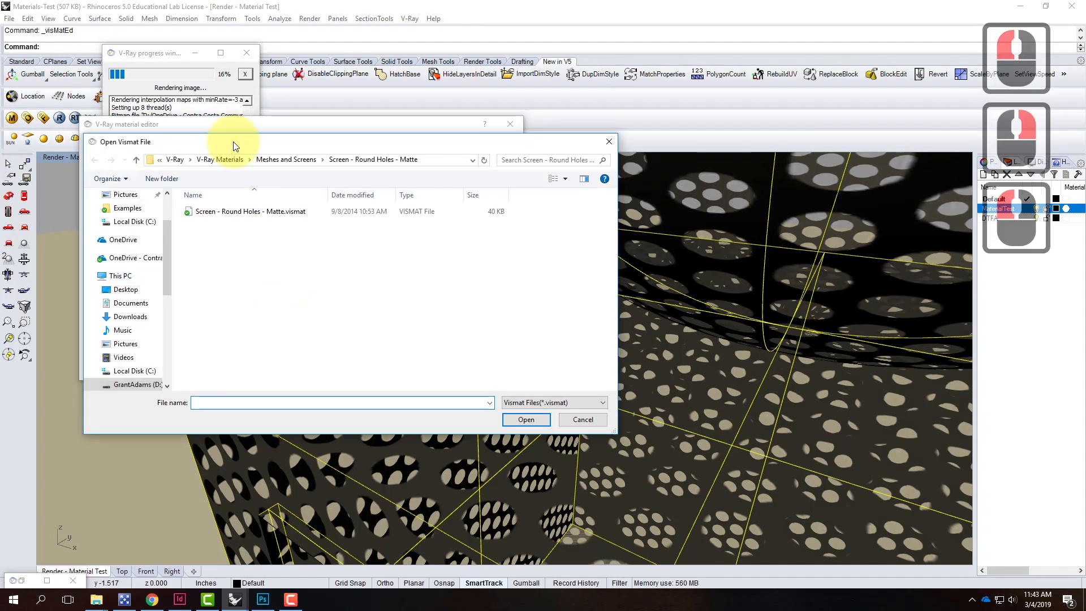
click(269, 159)
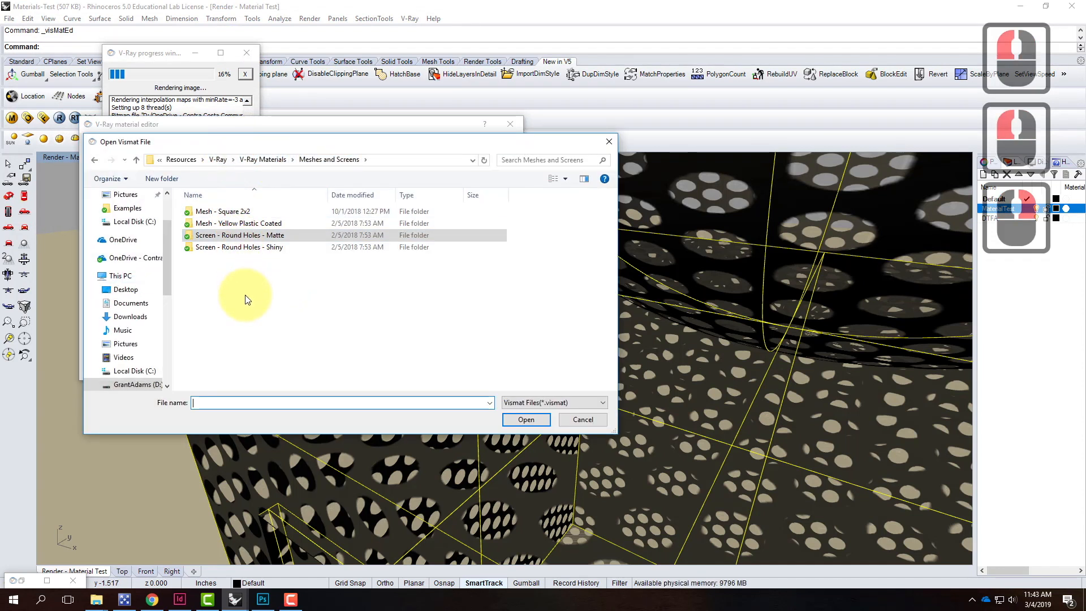
double_click(252, 224)
double_click(253, 211)
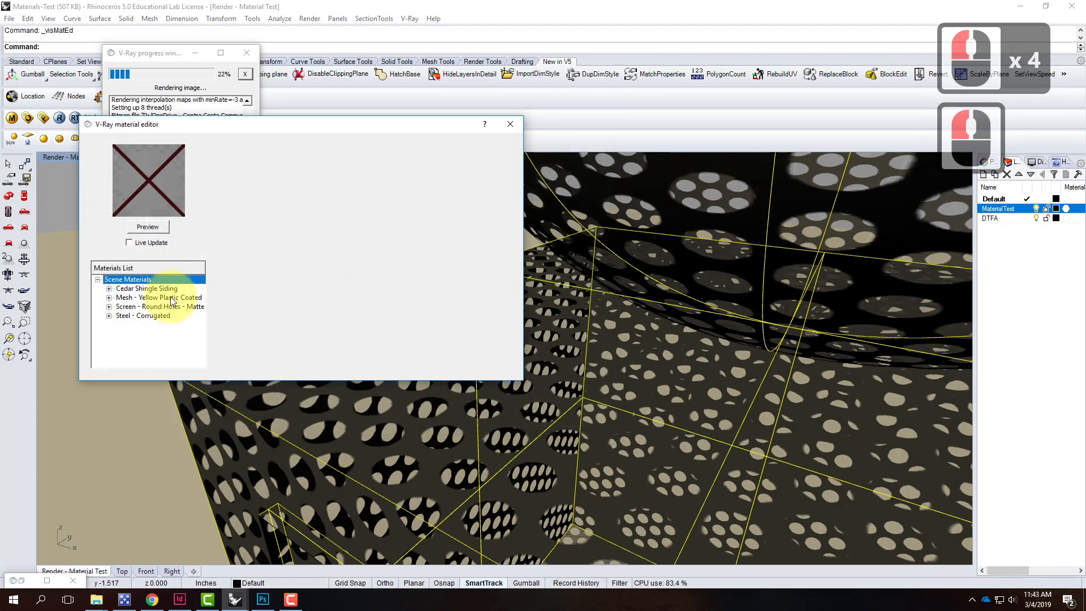
Apply the Mesh - Yellow Plastic Coated material to the selected sphere and cube
click(170, 297)
right_click(171, 299)
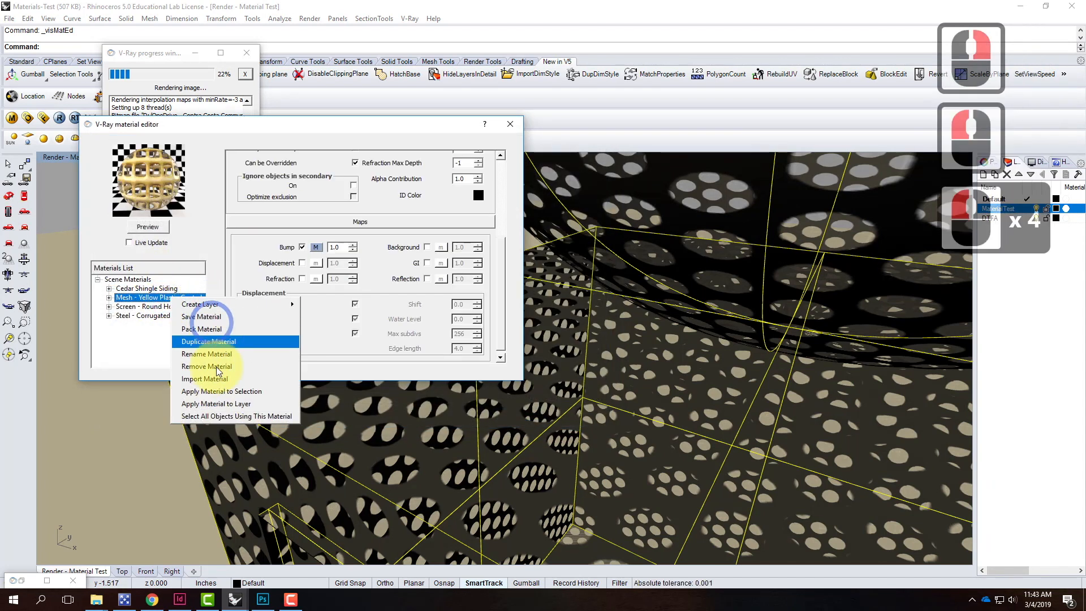
click(233, 391)
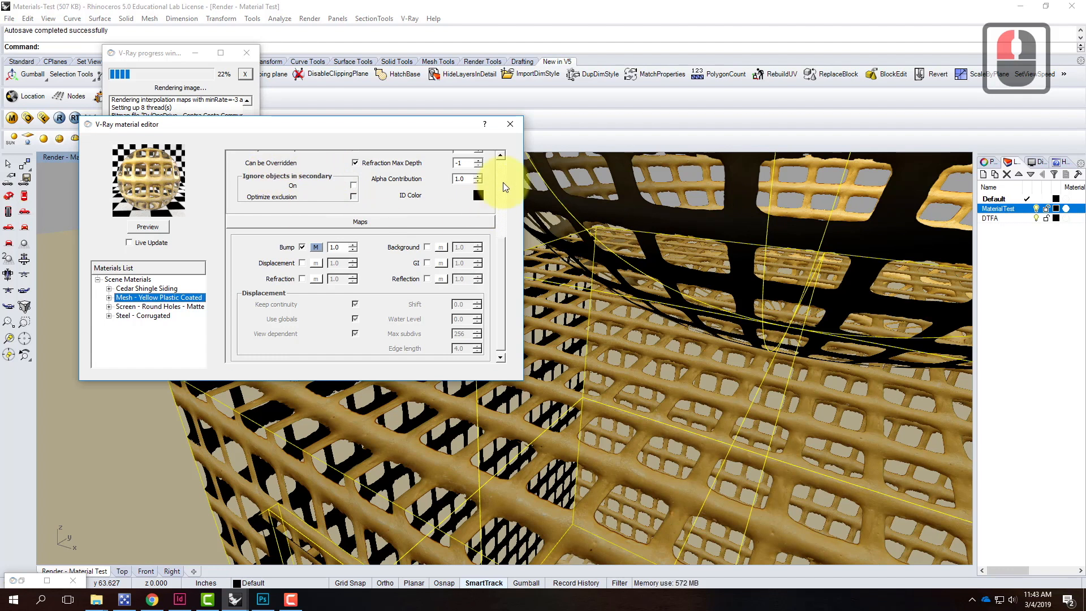
Preview the diffuse map bitmap of the Mesh - Yellow Plastic Coated material in the texture editor
drag(497, 242, 501, 170)
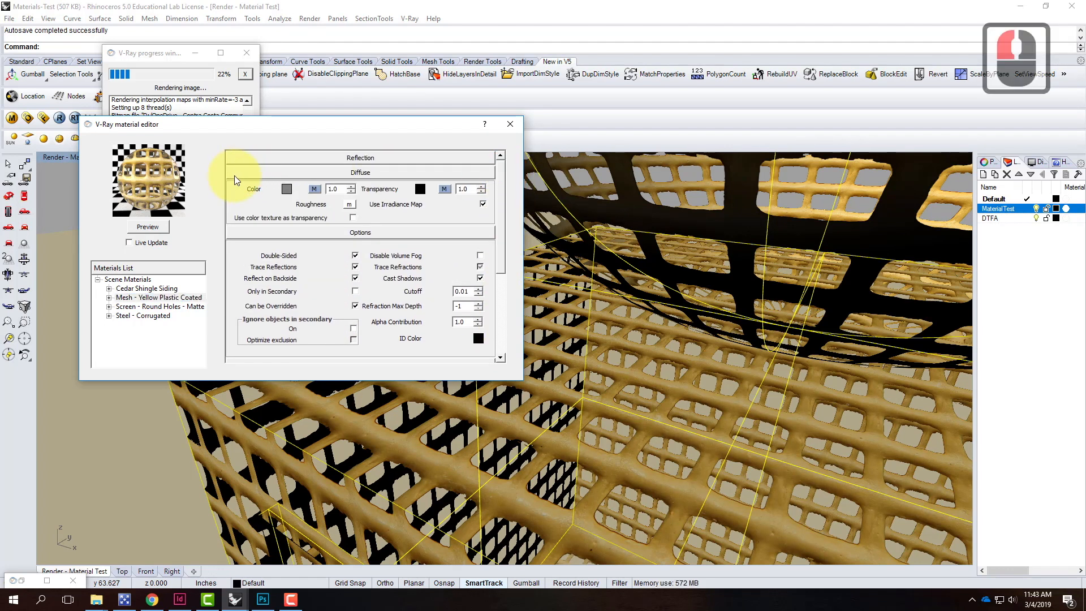
click(318, 189)
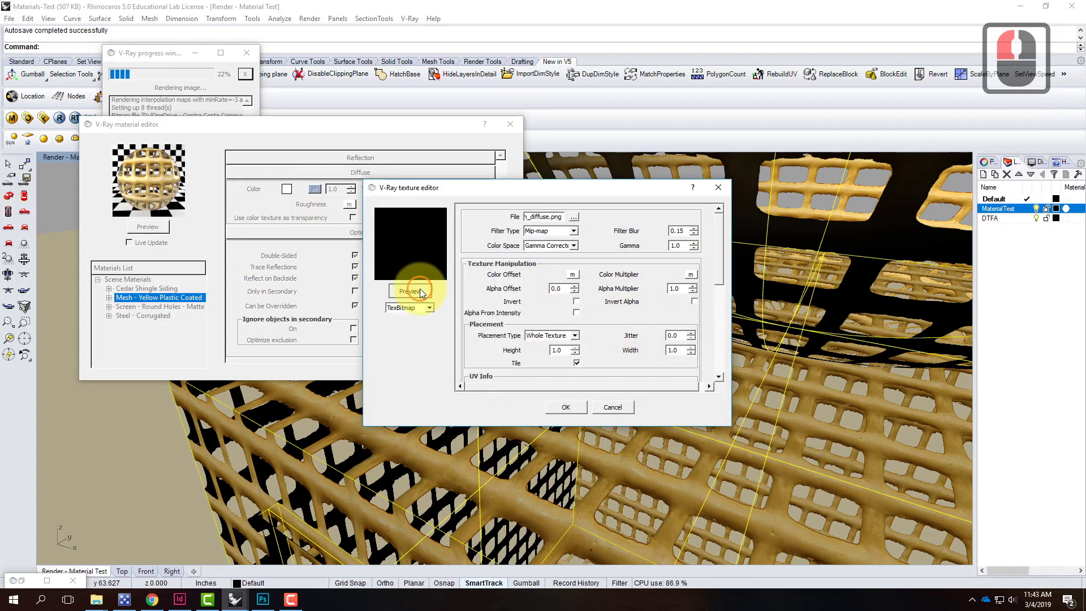
click(421, 291)
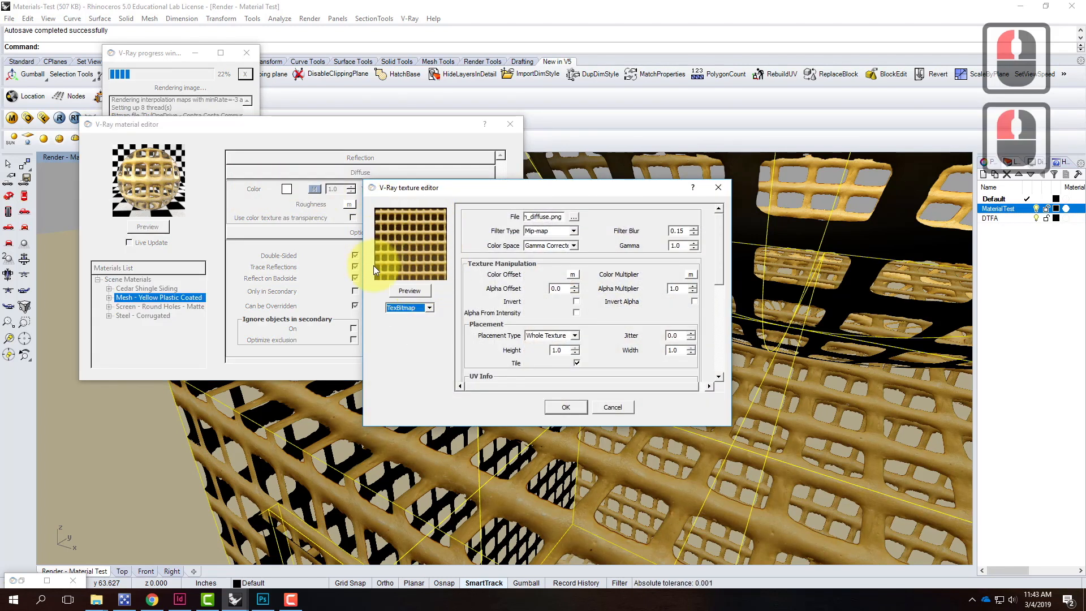
click(566, 407)
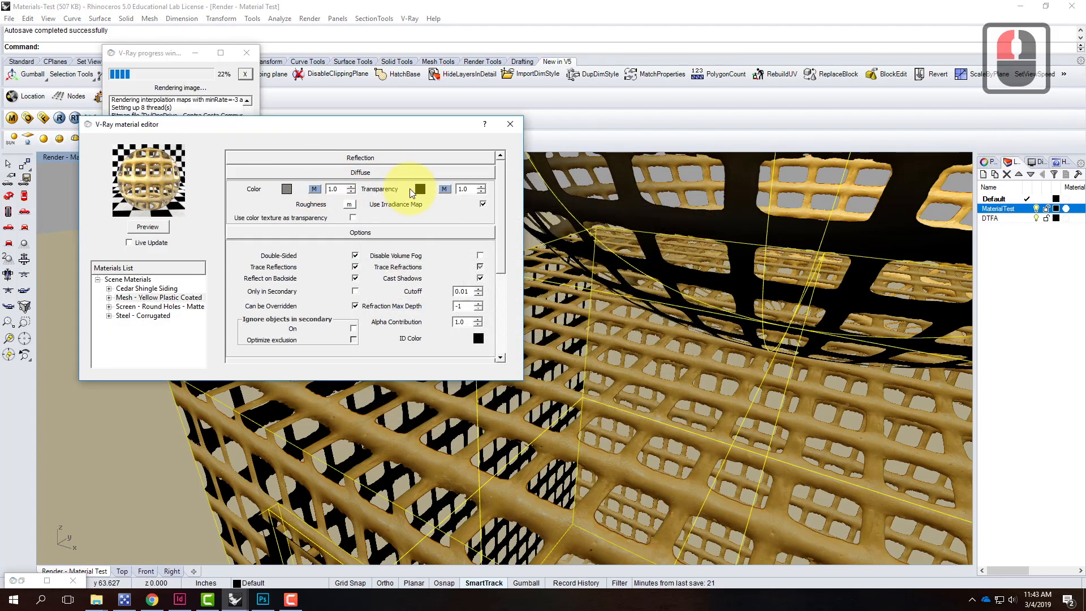
Preview the transparency map bitmap of the Mesh - Yellow Plastic Coated material
click(445, 189)
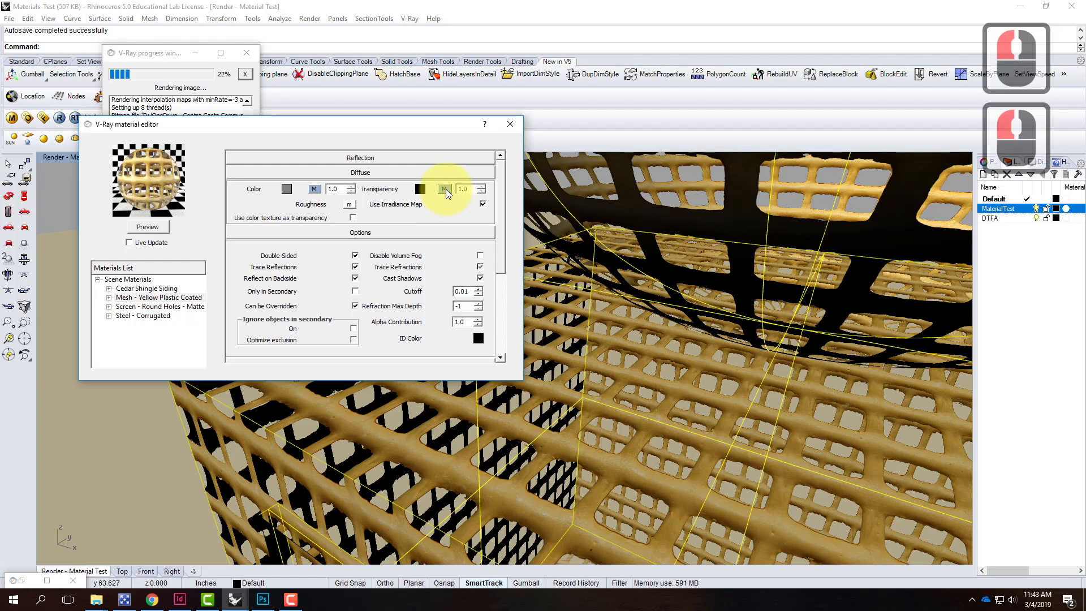
click(406, 289)
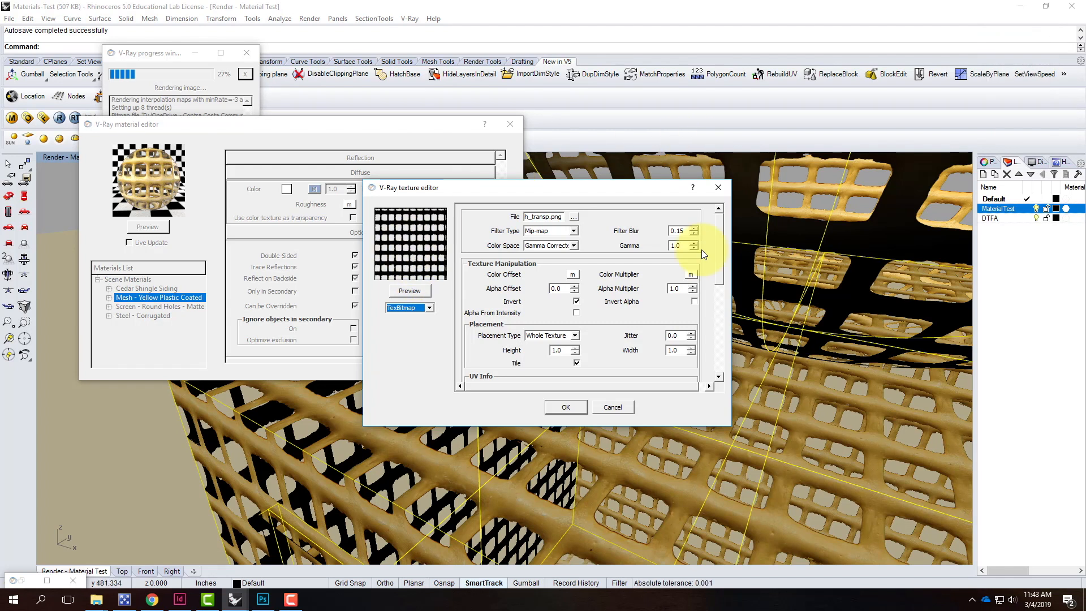
click(614, 407)
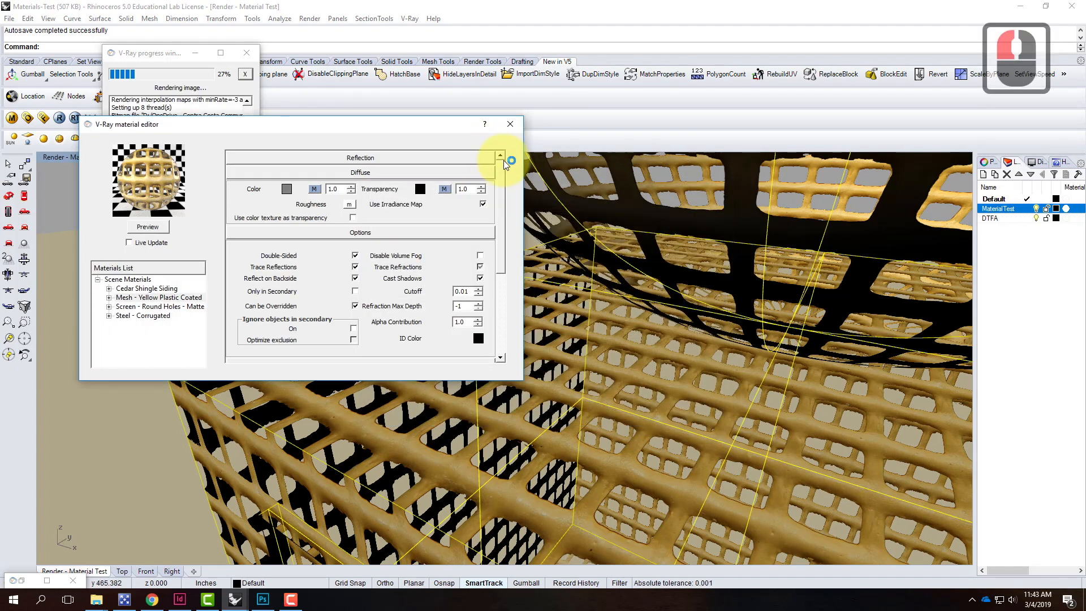
Preview the bump map bitmap of the Mesh - Yellow Plastic Coated material, and close the material editor
drag(502, 173, 498, 255)
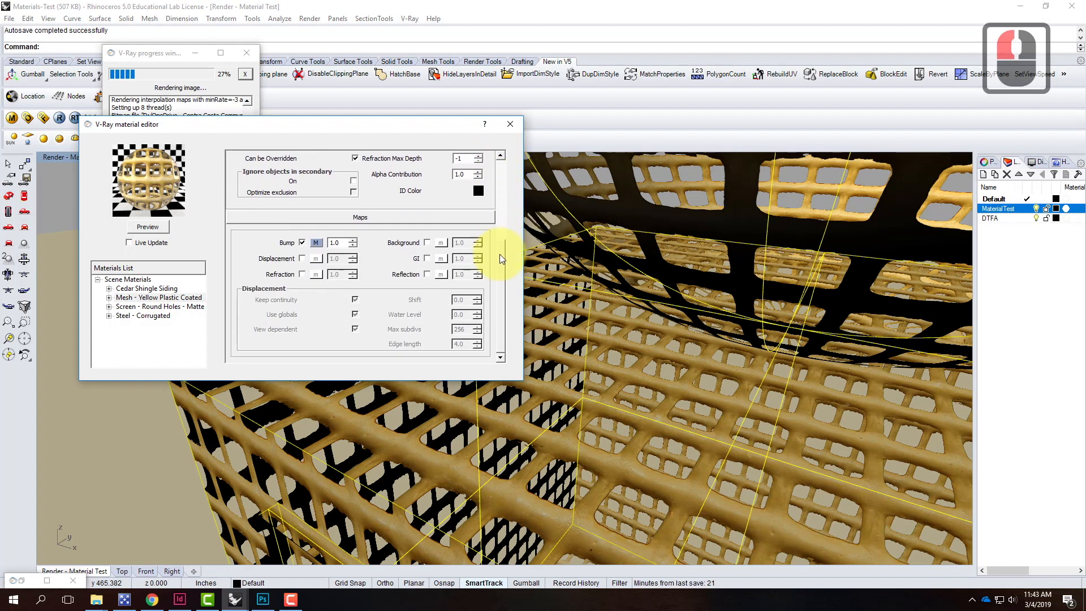
click(317, 243)
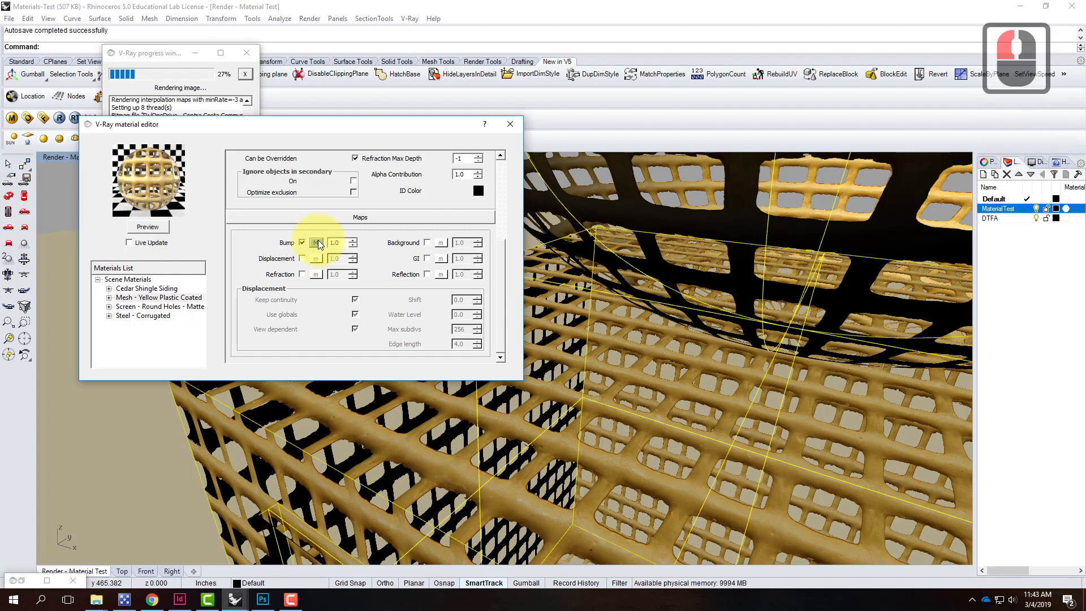
click(416, 307)
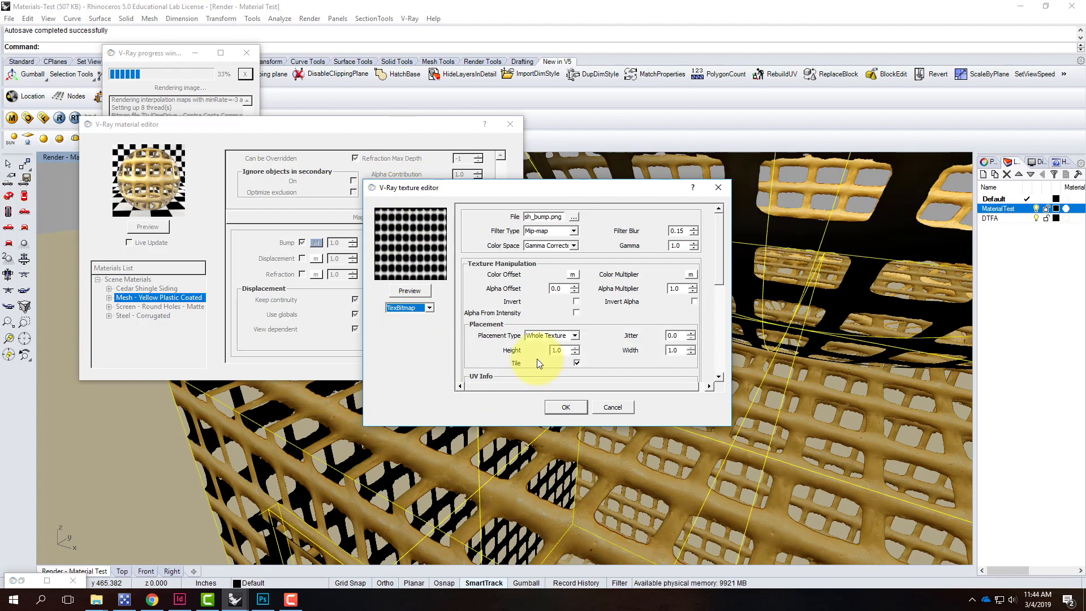
click(564, 407)
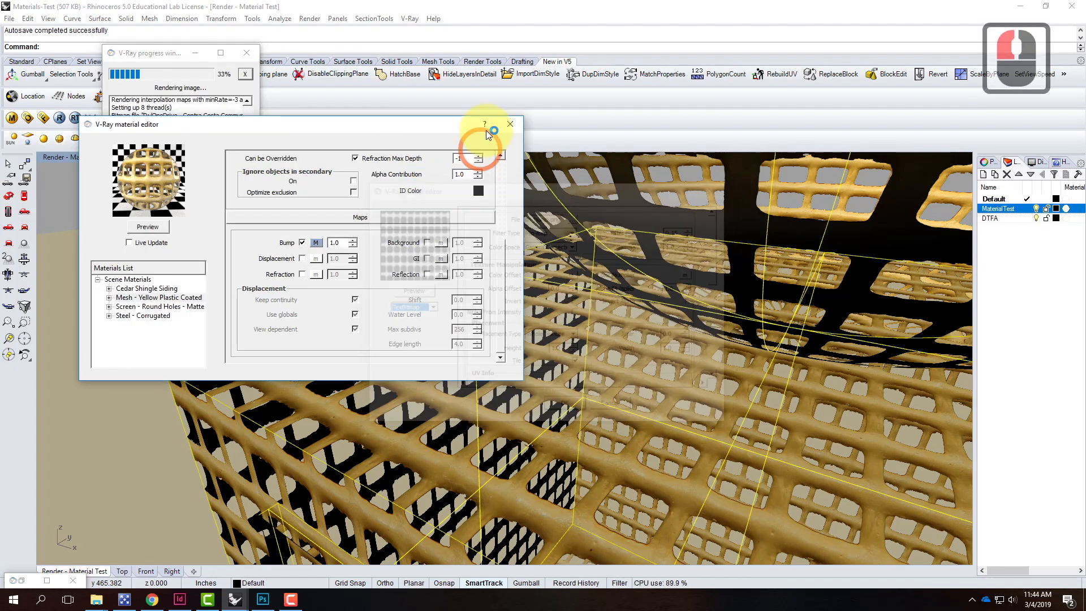
click(510, 125)
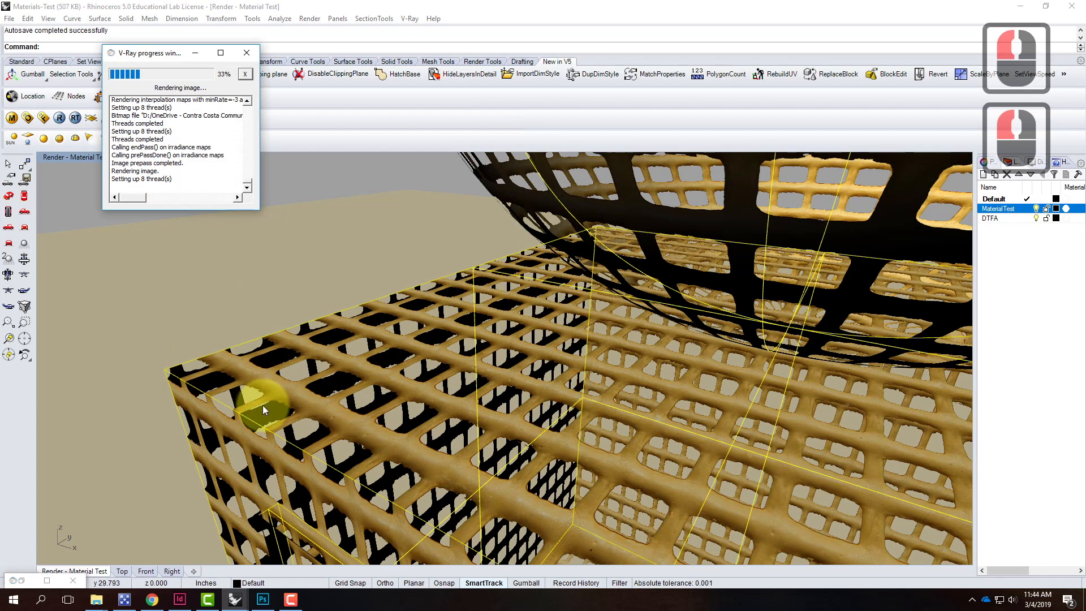
Try to render the yellow mesh scene, and check the V-Ray frame buffer
click(59, 117)
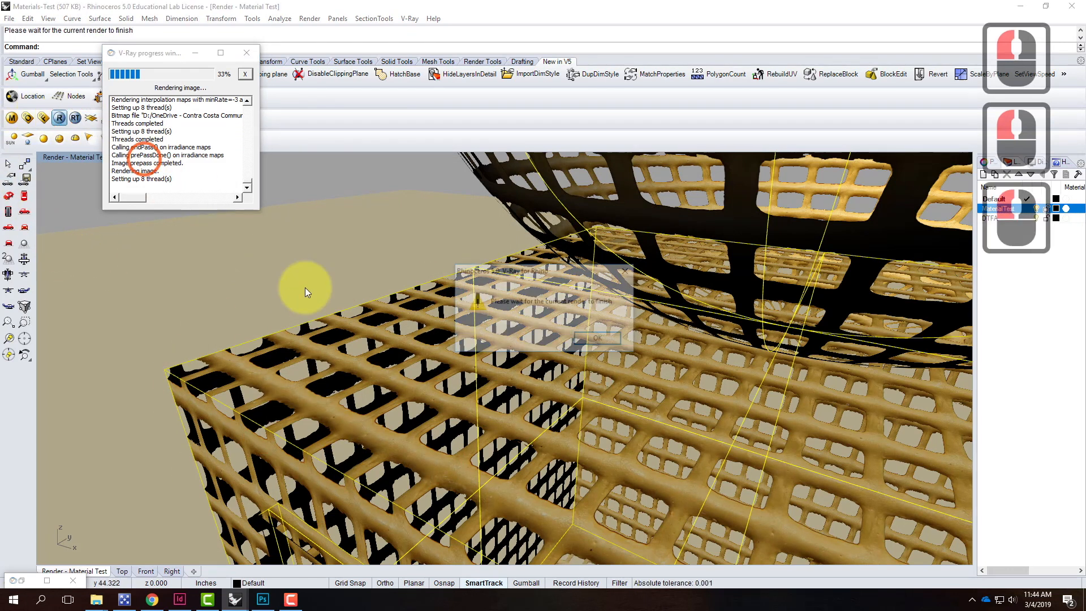
click(599, 339)
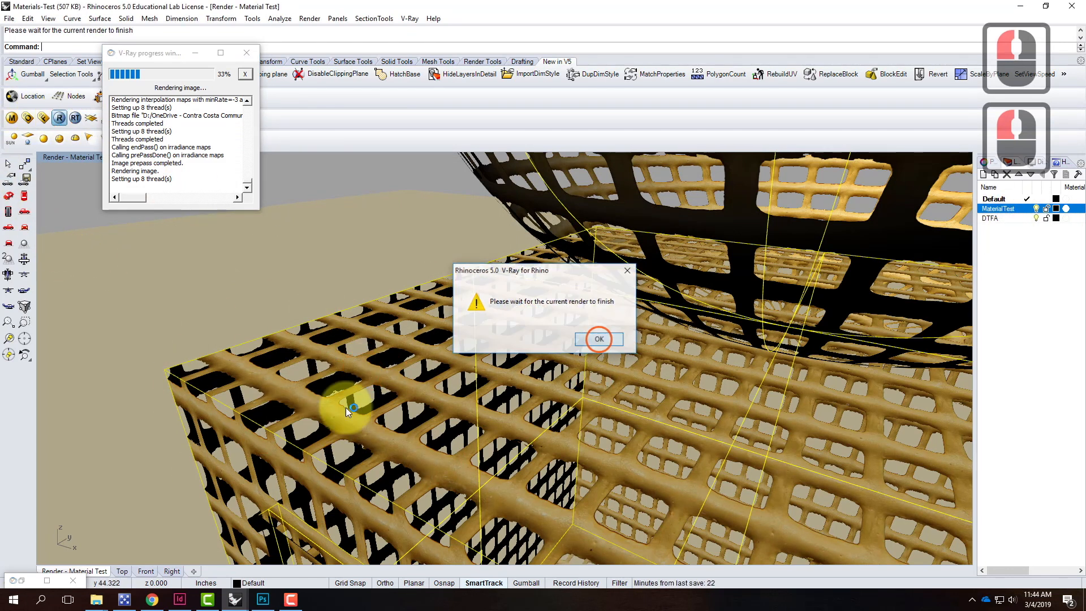
click(47, 581)
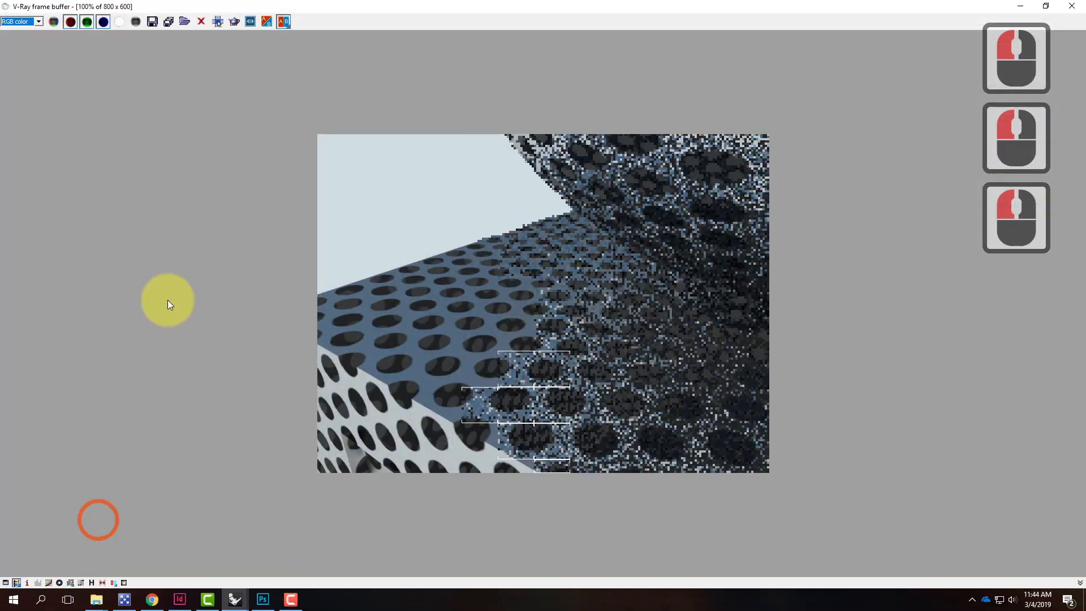
click(1020, 6)
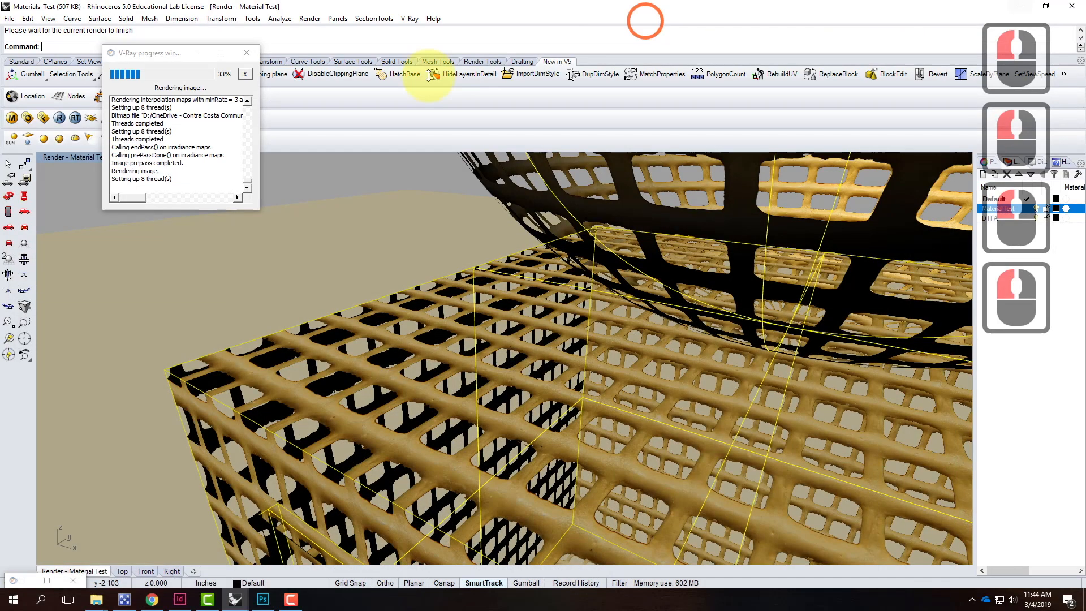
Cancel the running render, close the old frame buffer, and render the sphere and cube with the yellow mesh material
click(245, 51)
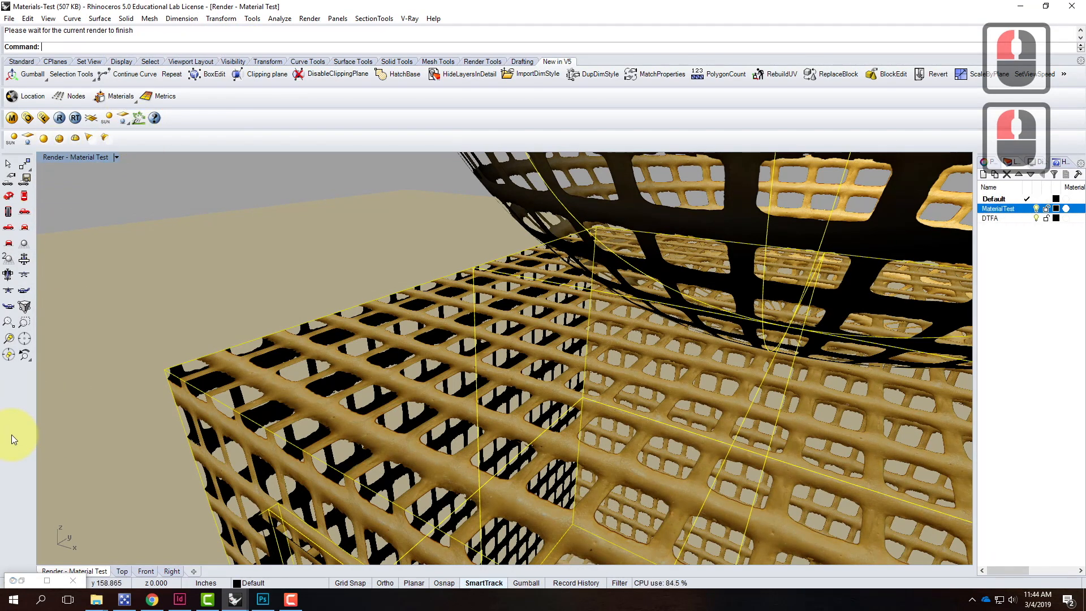
click(59, 118)
click(611, 338)
click(35, 583)
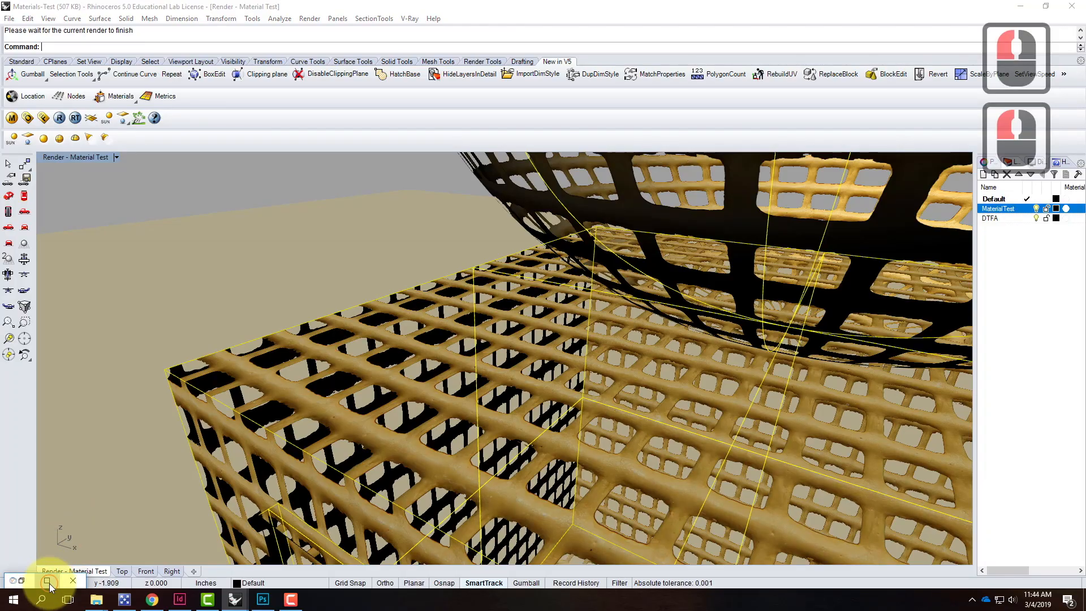
click(1045, 14)
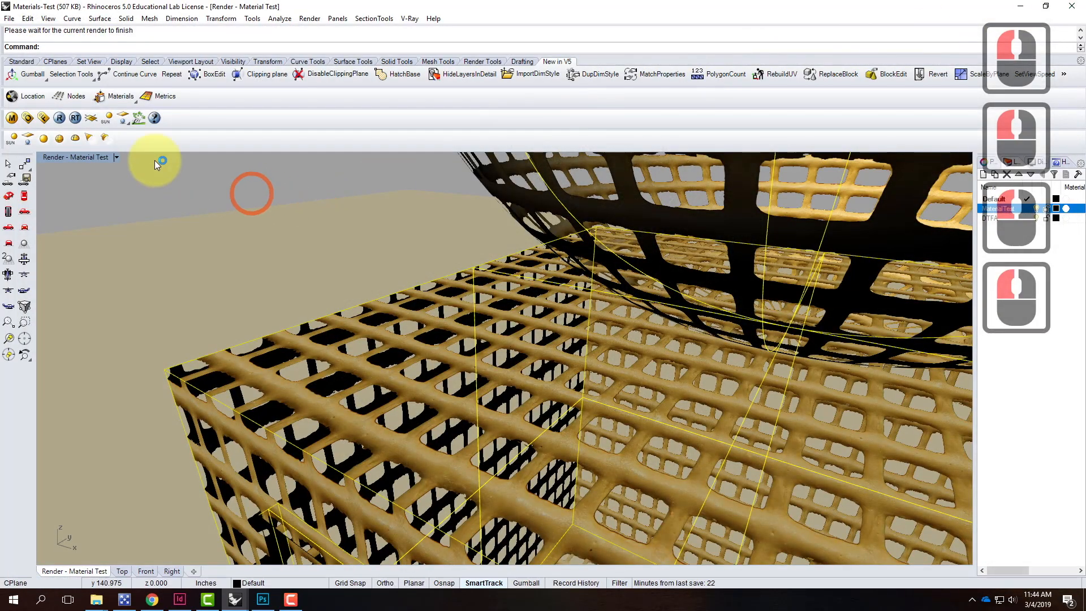
click(57, 119)
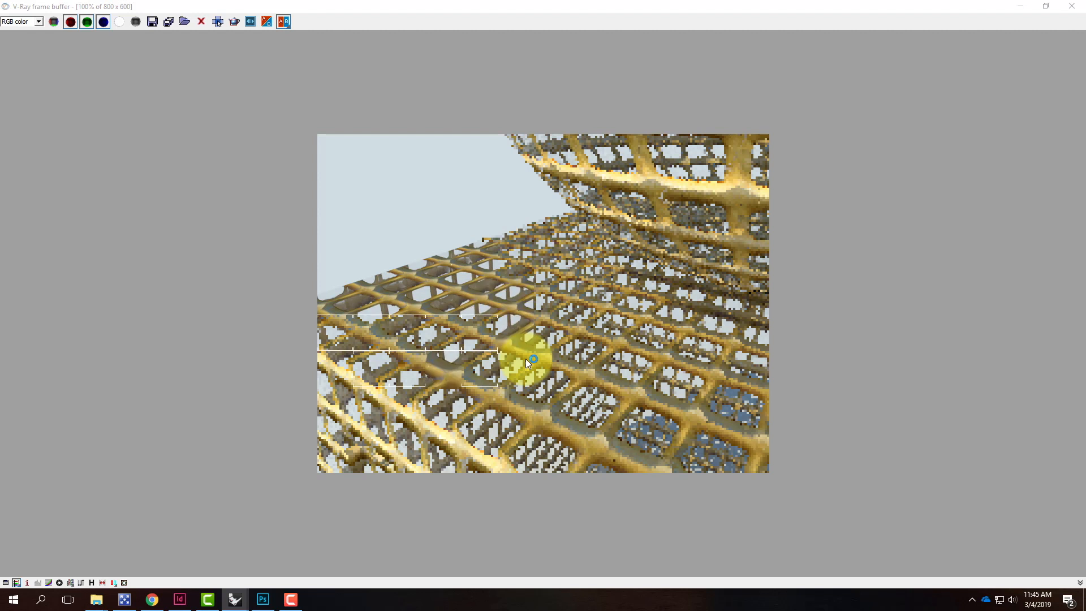
Switch to File Explorer and open the V-Ray folder inside Resources in the D: drive's OneDrive folder
click(95, 601)
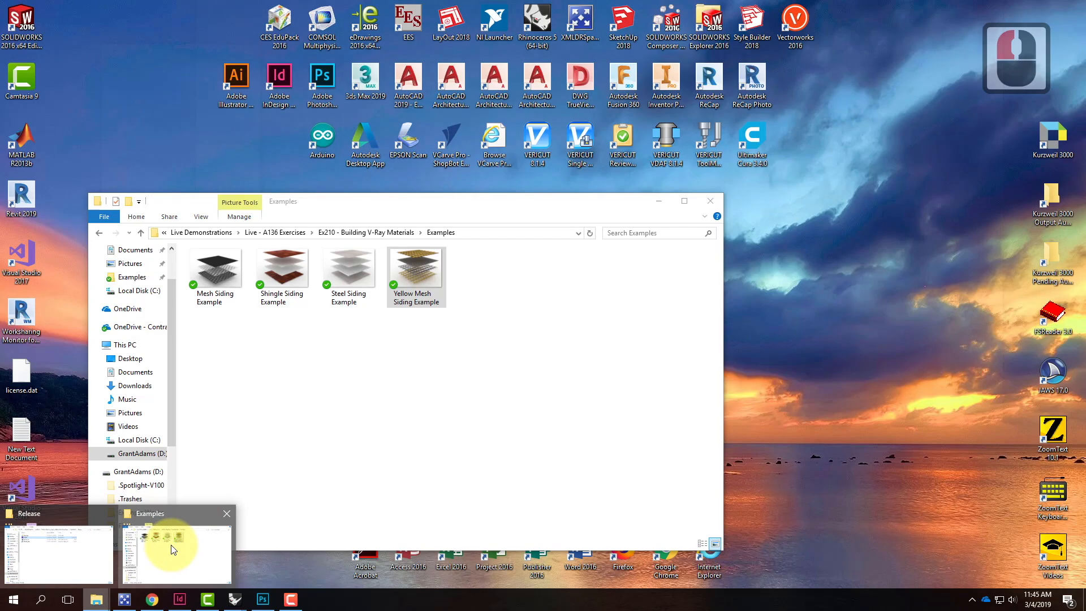
click(165, 540)
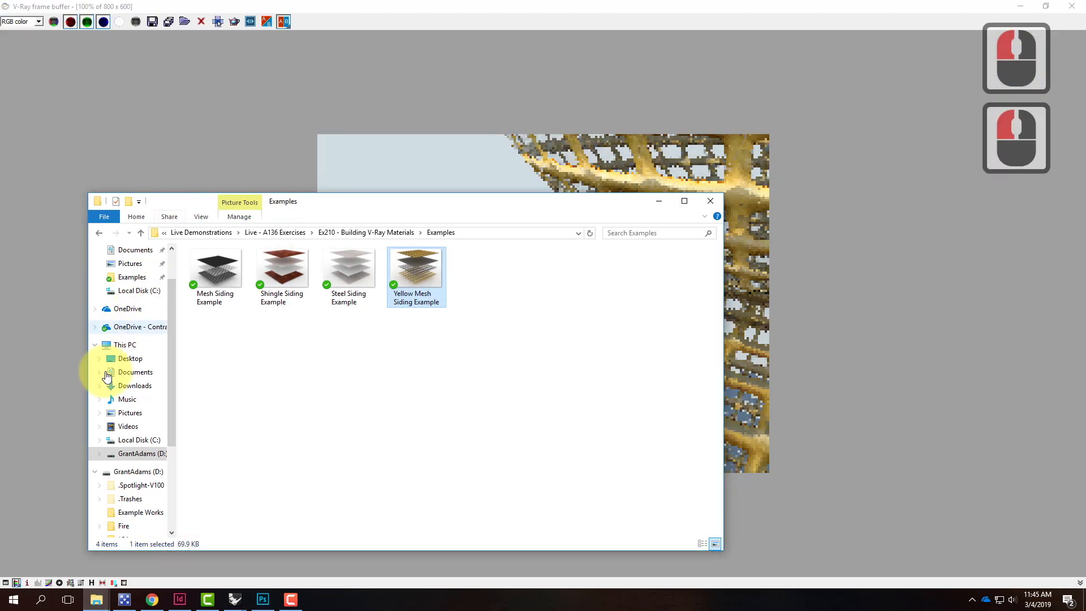
click(129, 452)
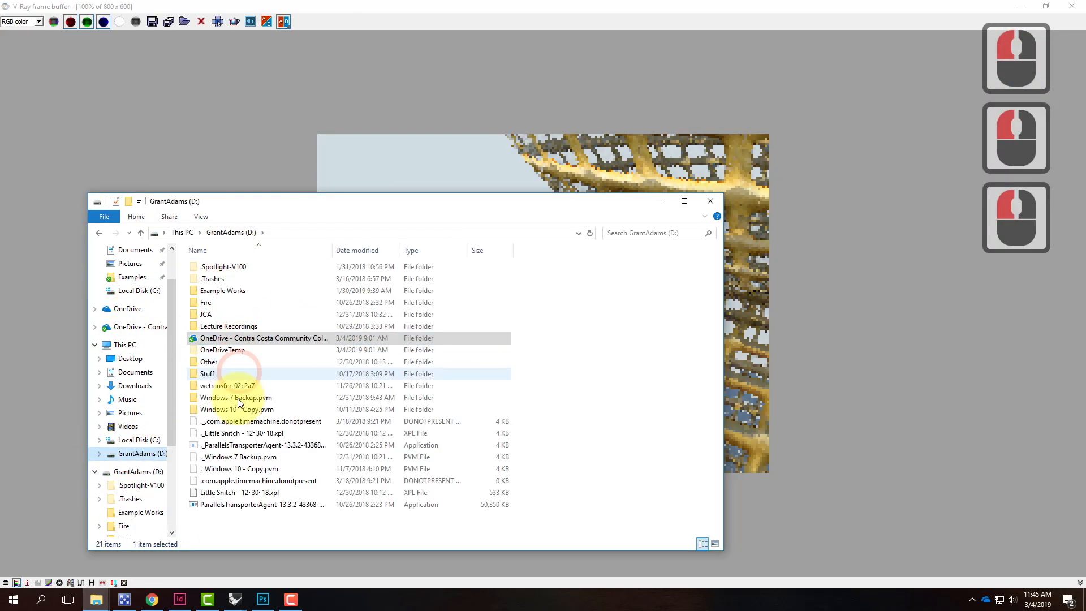
click(222, 339)
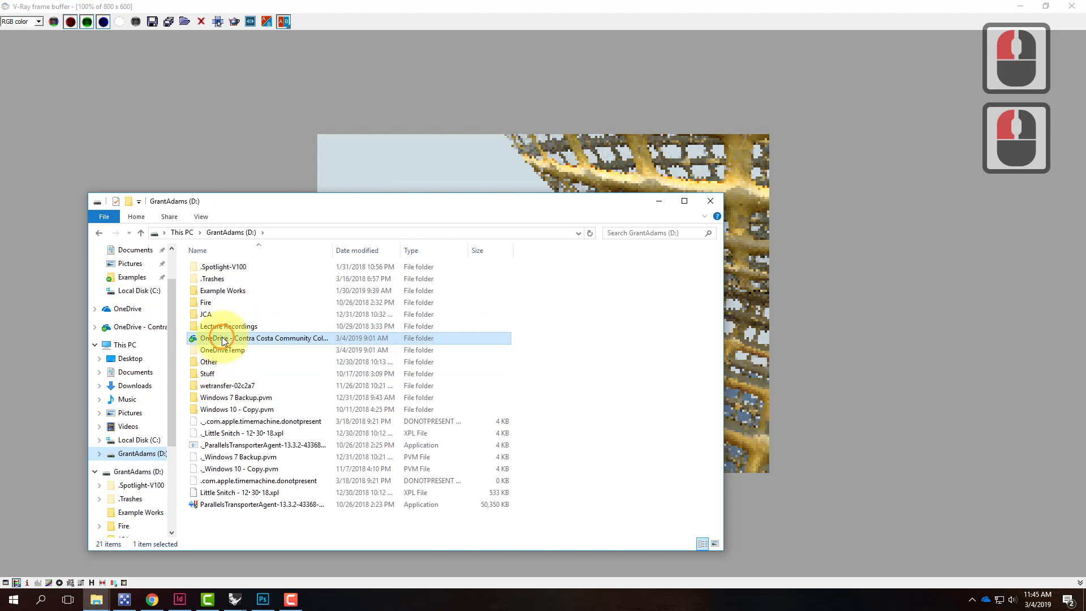
double_click(223, 340)
double_click(224, 349)
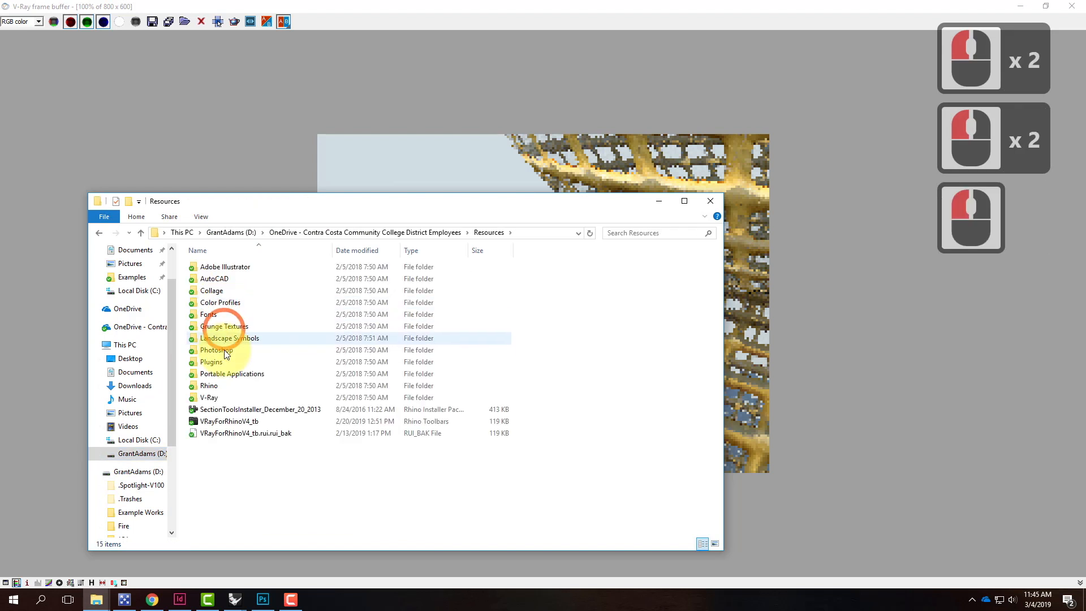
double_click(217, 397)
Open the Cedar Shingle Siding folder under V-Ray Materials, Siding, Wood
drag(275, 202, 315, 124)
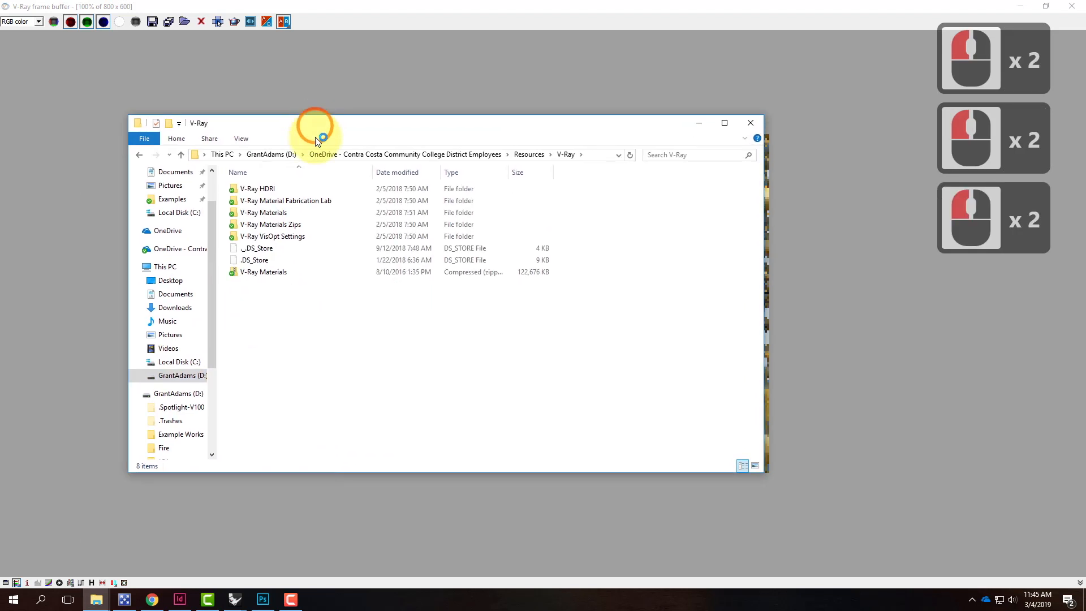
click(267, 213)
double_click(266, 213)
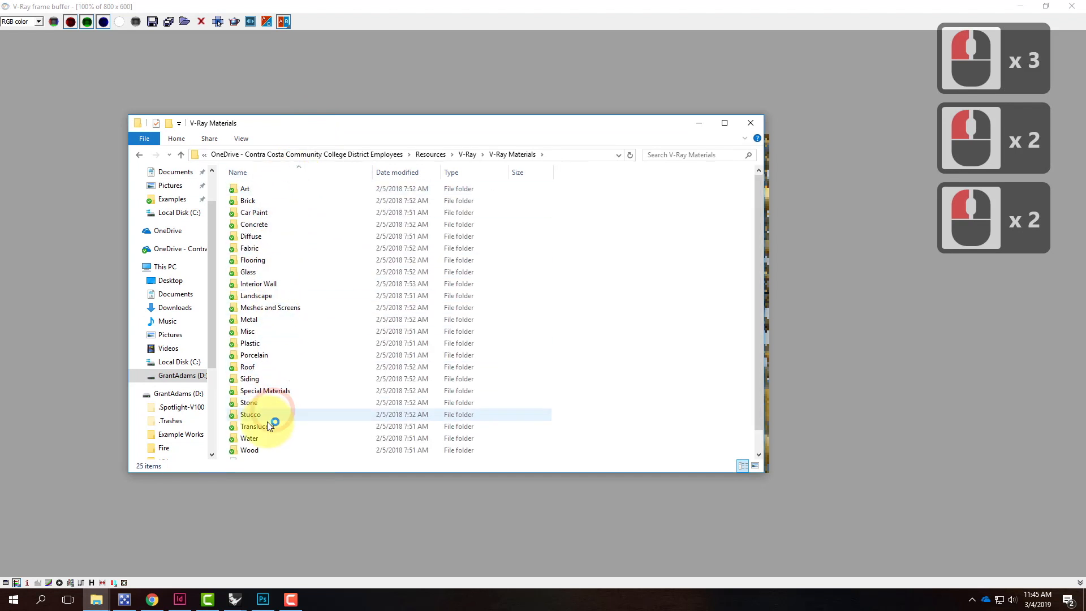
double_click(242, 380)
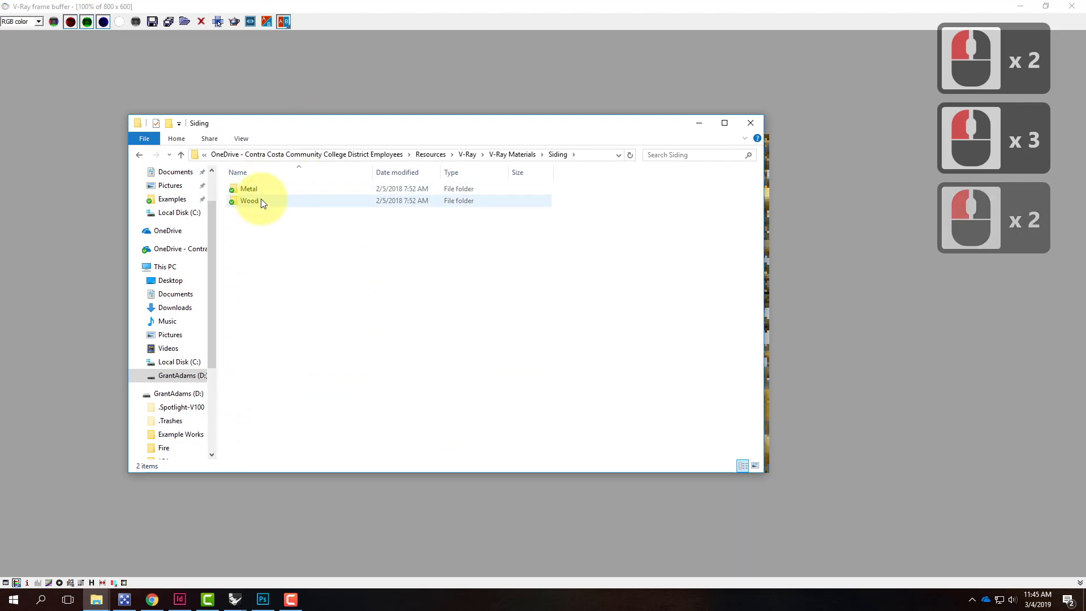
double_click(262, 202)
double_click(266, 190)
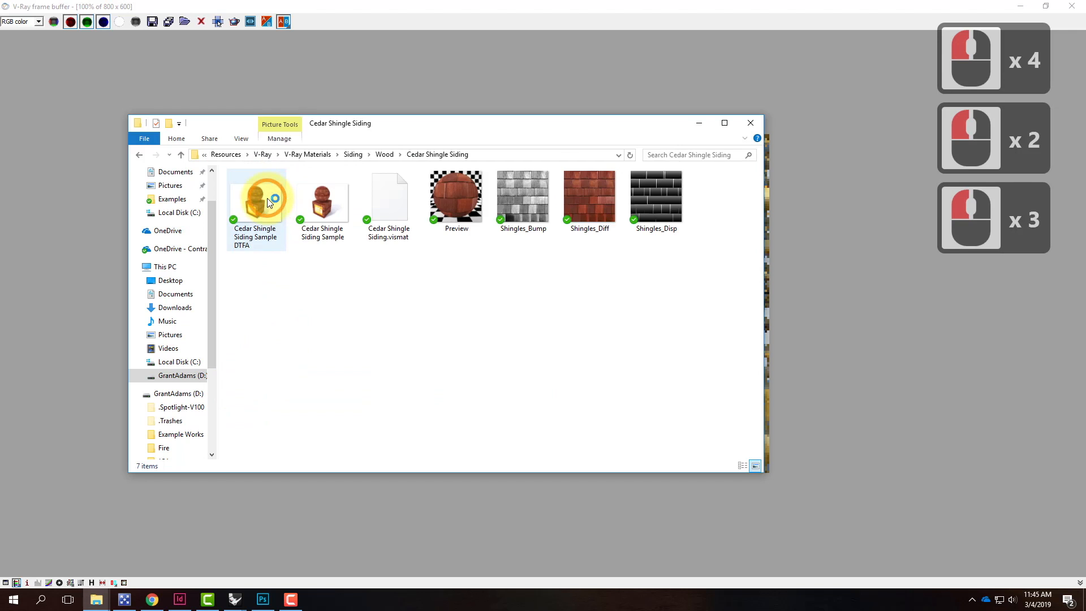
Examine the Shingles_Bump, Shingles_Diff and Shingles_Disp images and the Cedar Shingle Siding.vismat file that make up the material
click(525, 202)
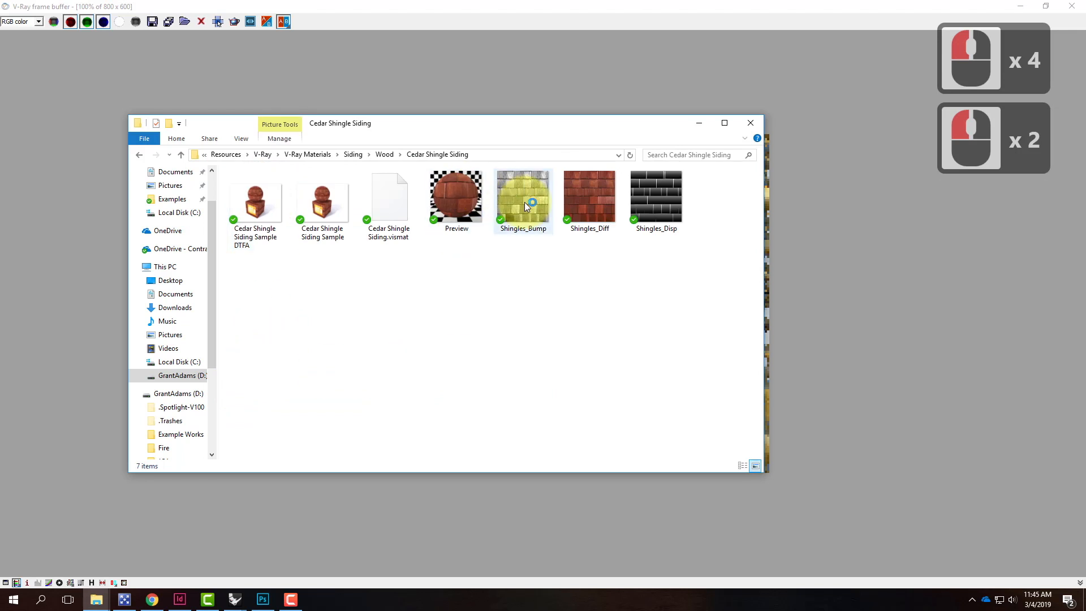
click(594, 198)
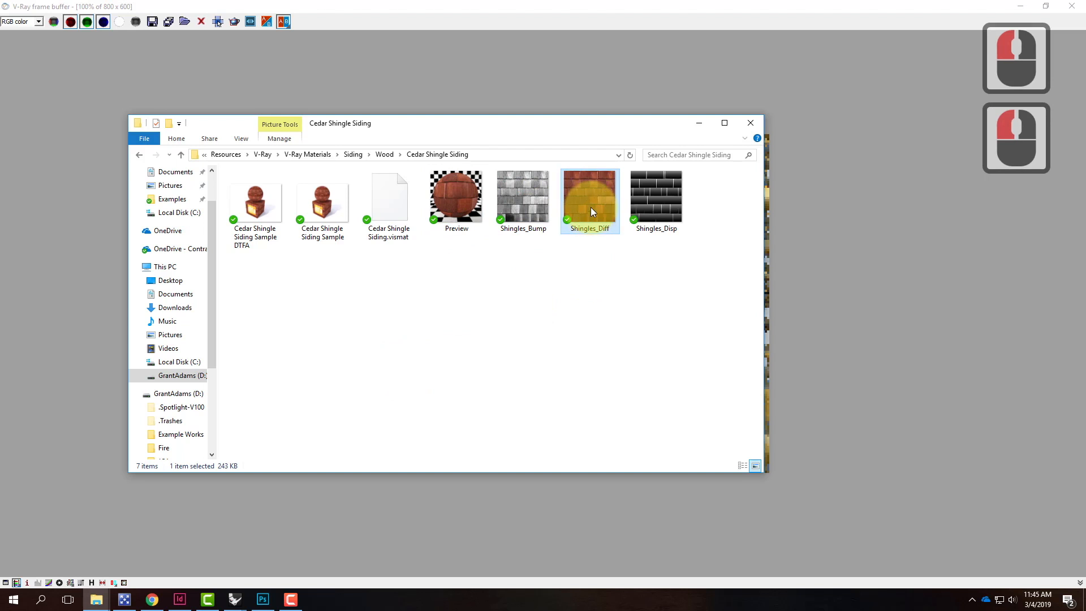
click(657, 199)
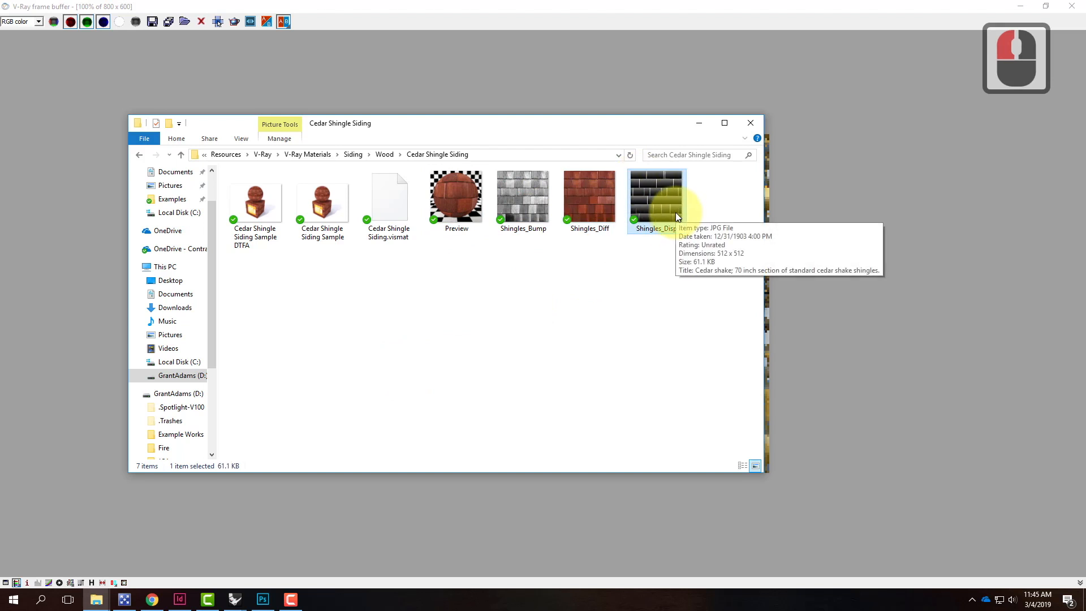
double_click(659, 196)
drag(726, 171, 516, 334)
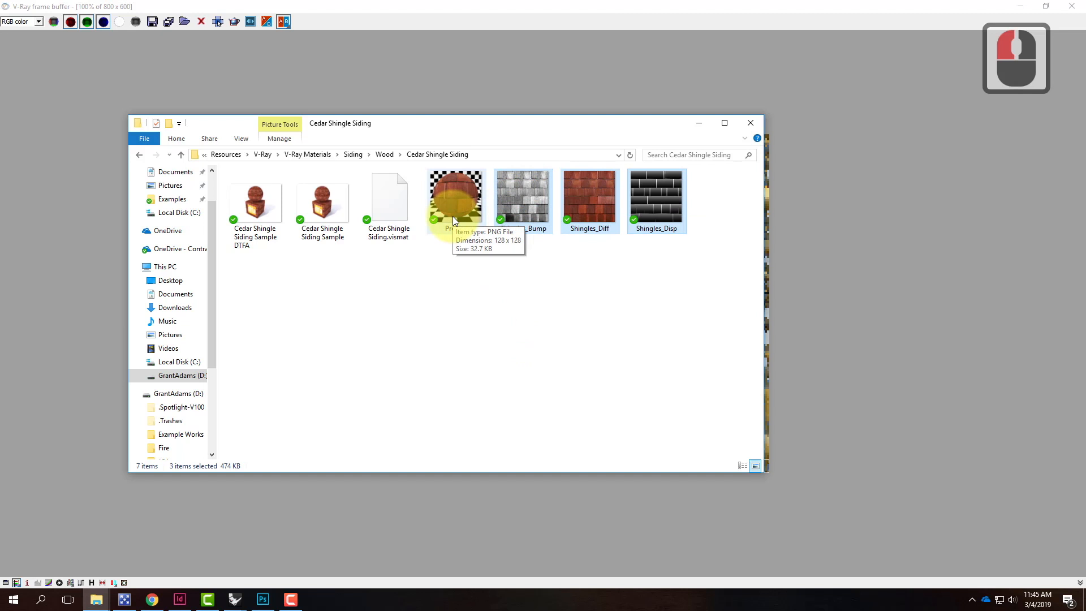
click(400, 192)
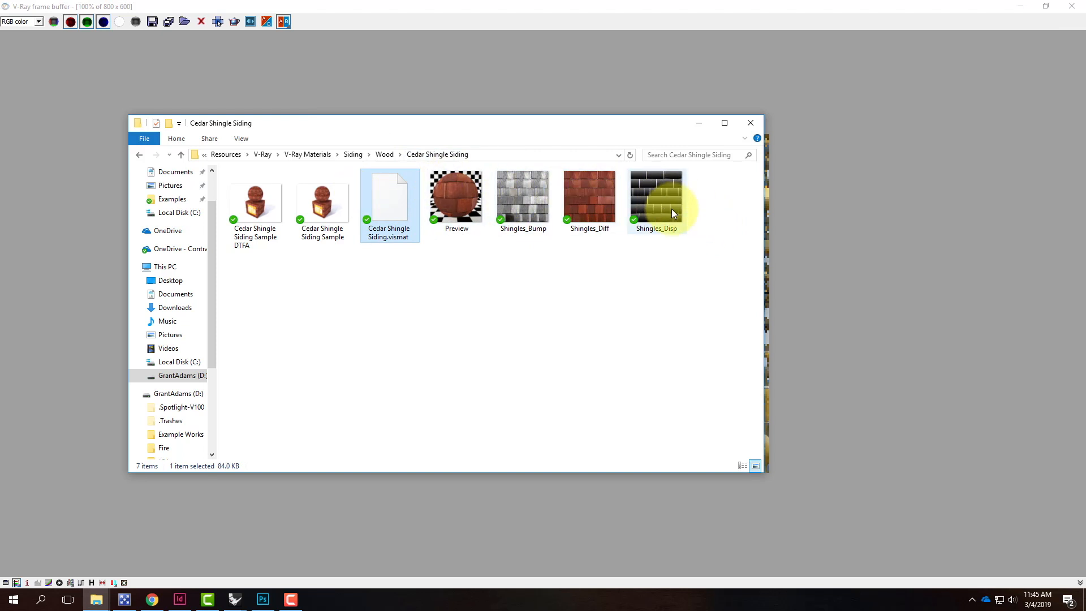
mouse_move(672, 212)
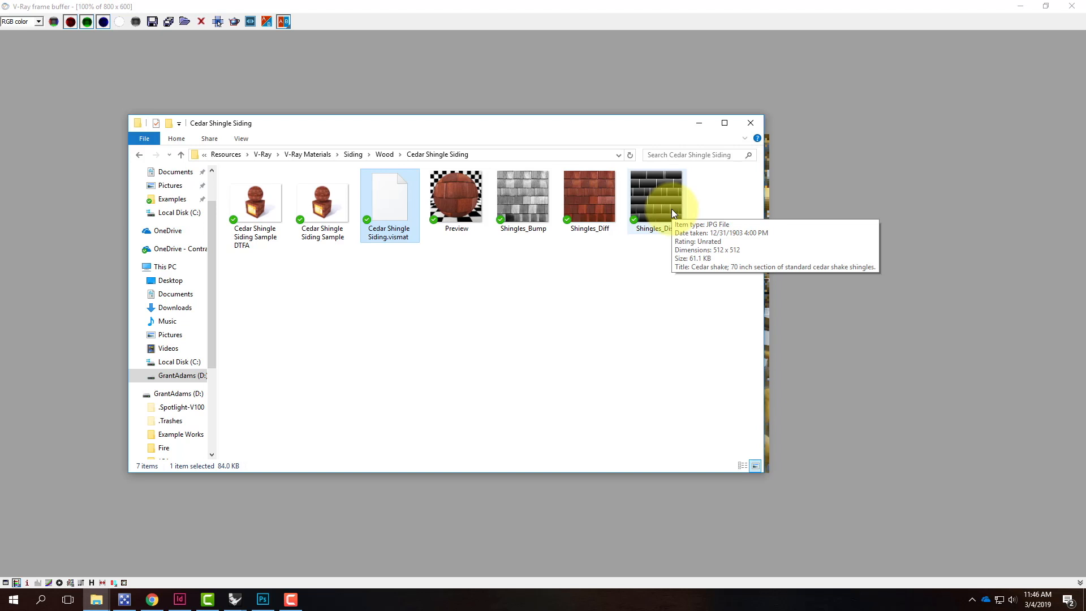
Minimize the Cedar Shingle Siding folder and the render window, switch to Chrome, and open vraymaterials.co.uk in a new tab
click(700, 123)
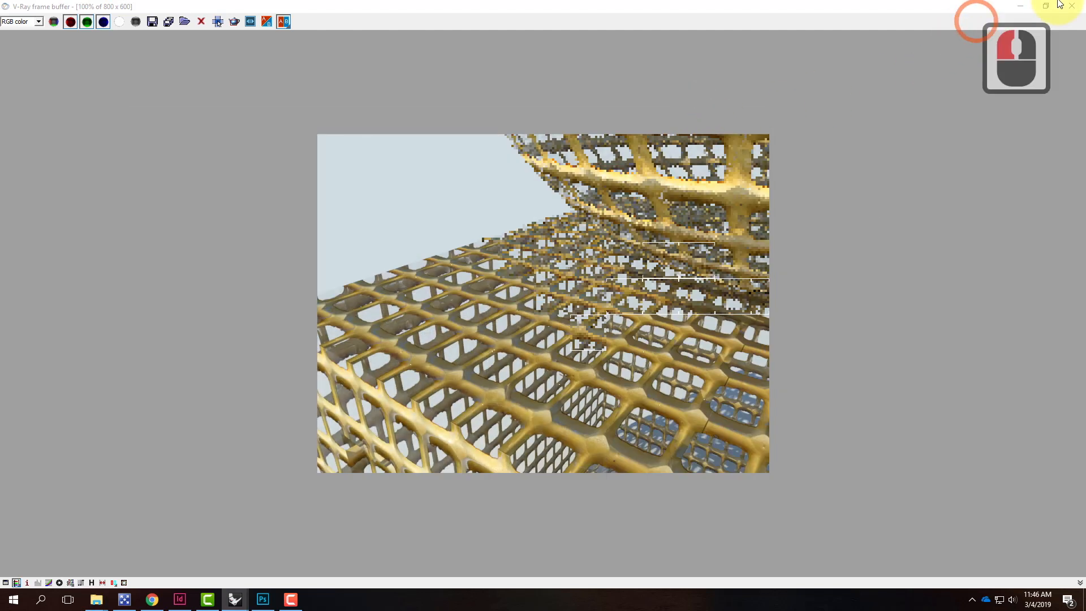
click(1022, 10)
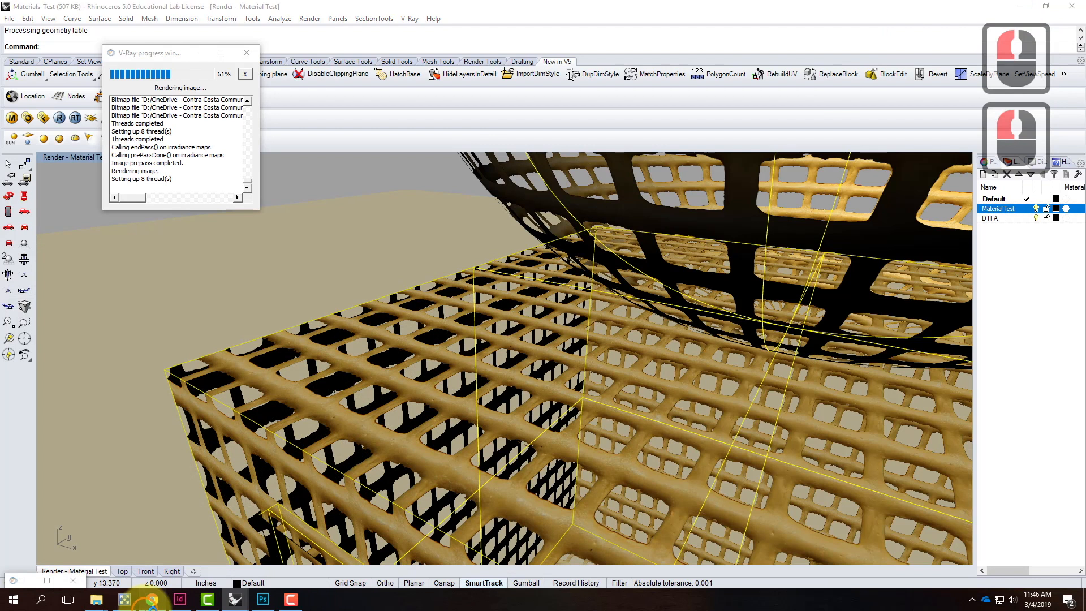
click(152, 600)
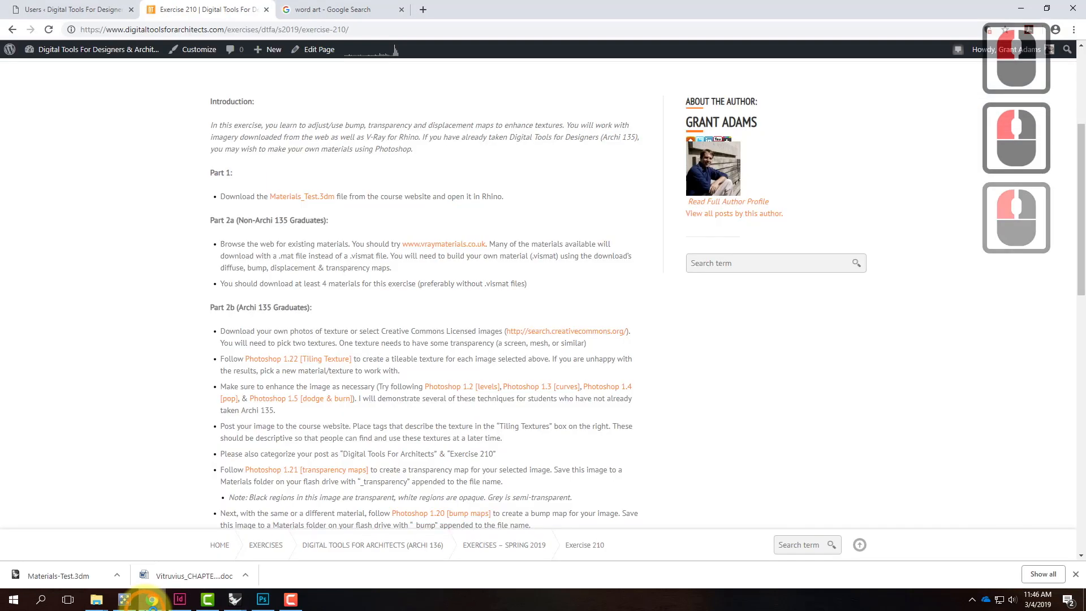
click(424, 11)
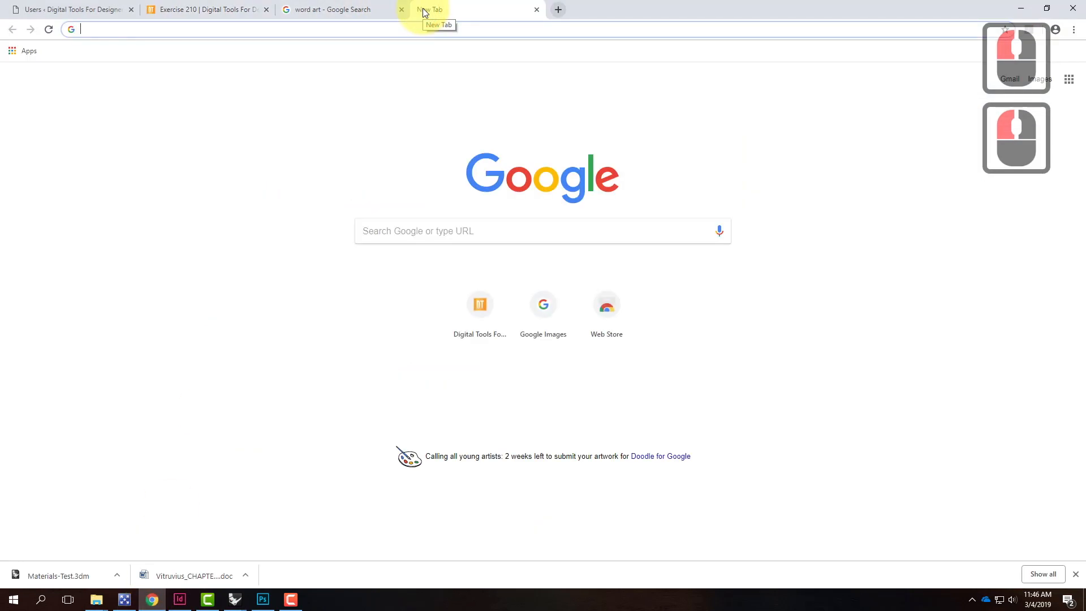
text(vraym)
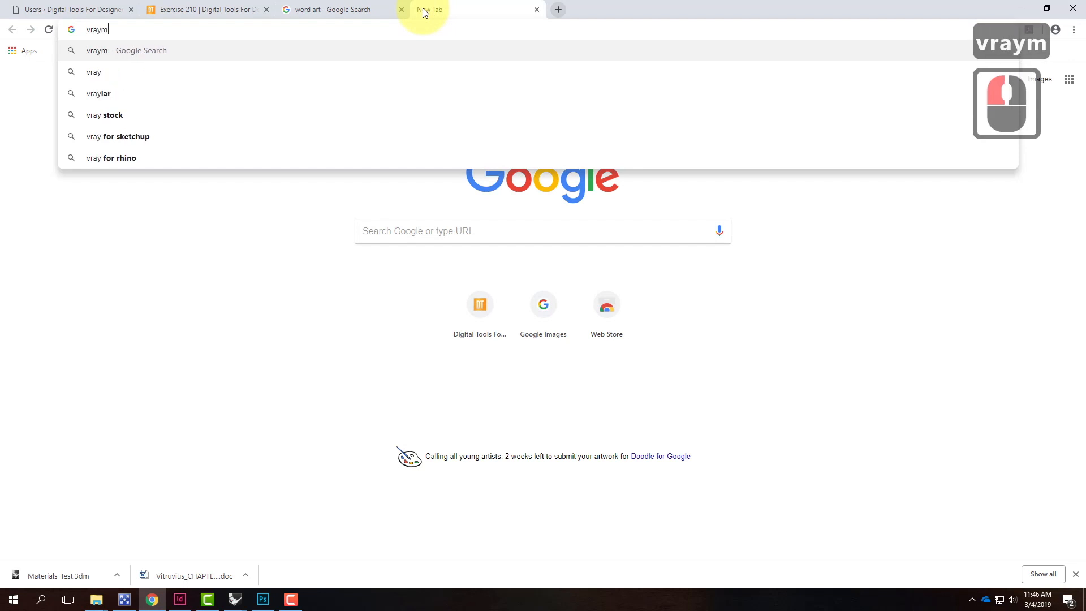
text(aterials.co.uk)
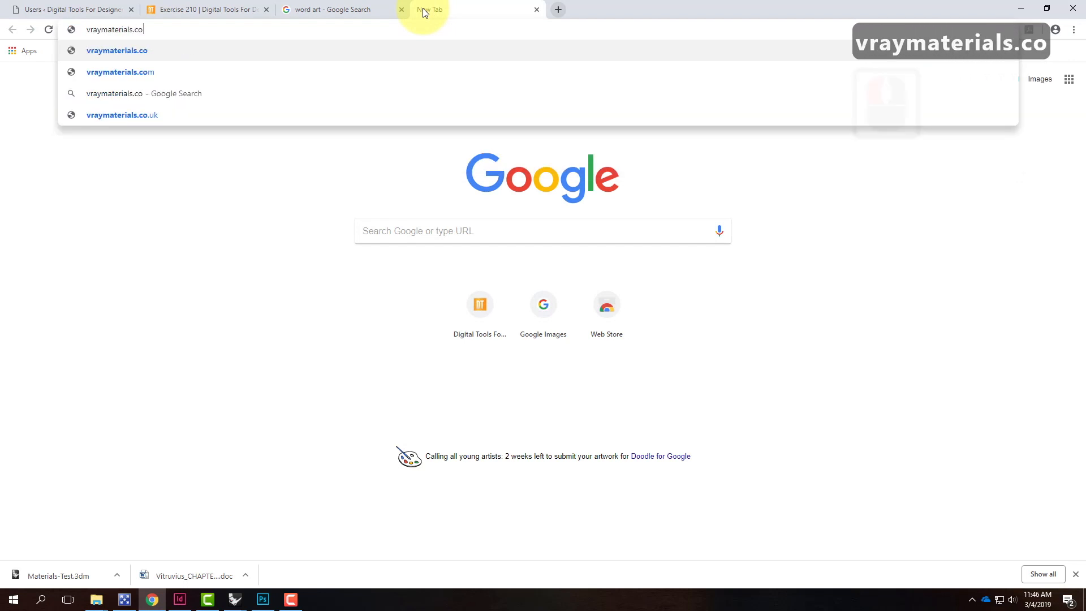
key(Return)
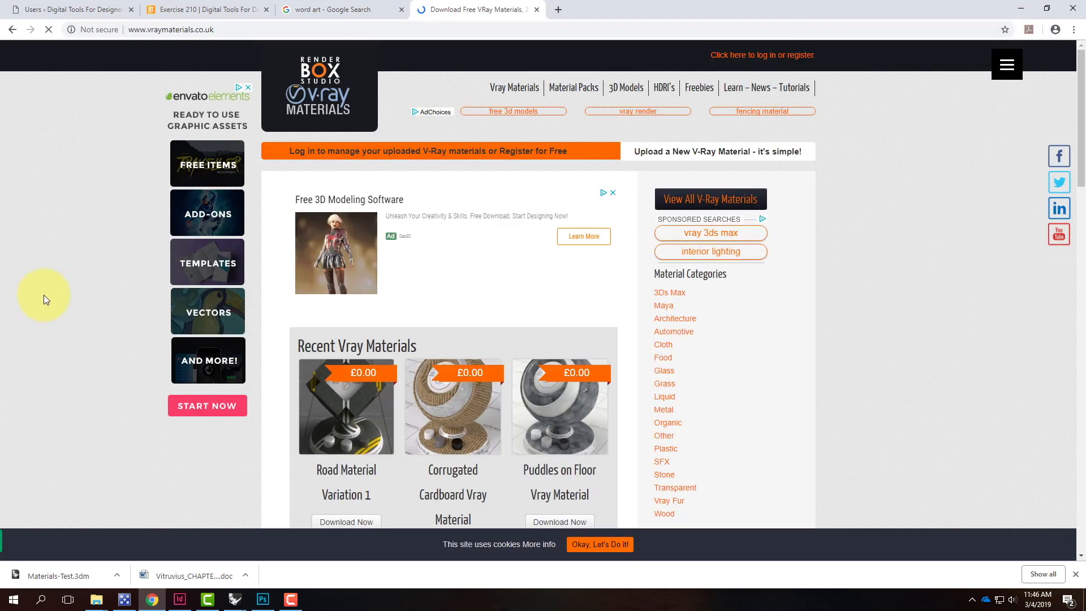
Download the Corrugated Cardboard Vray Material from the Recent Vray Materials section
scroll(95, 304, down, 1)
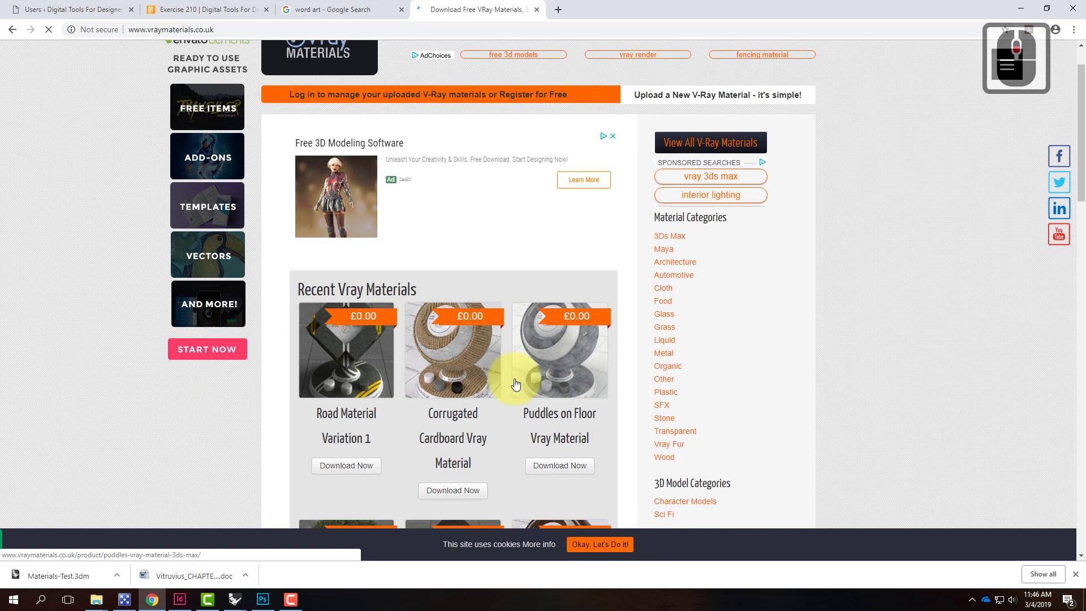
scroll(515, 379, down, 3)
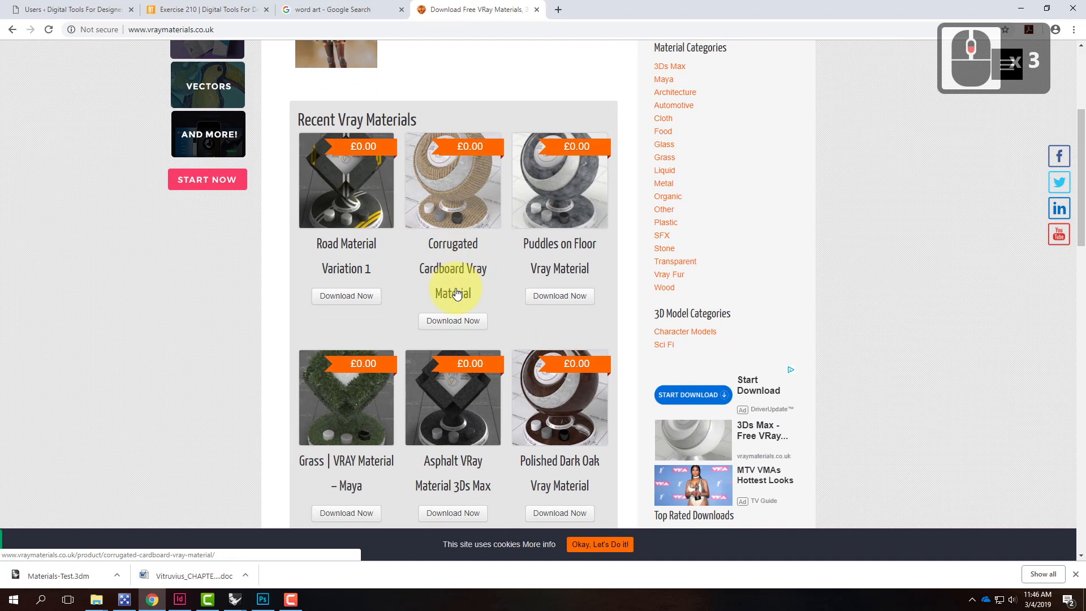
click(454, 322)
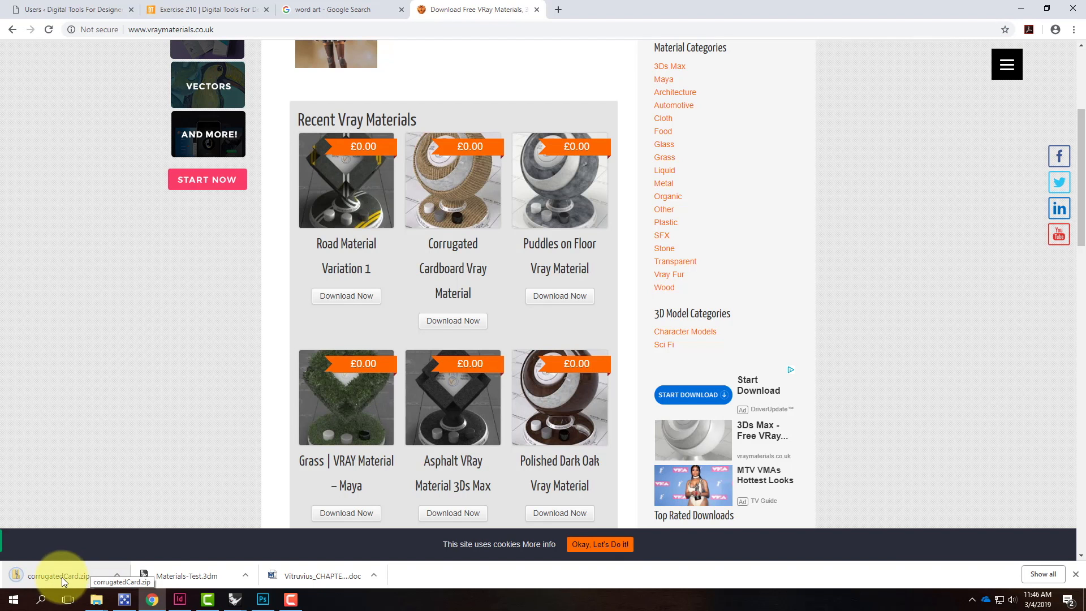
Show corrugatedCard.zip in the Downloads folder and extract it to a corrugatedCard folder there
click(82, 580)
click(119, 575)
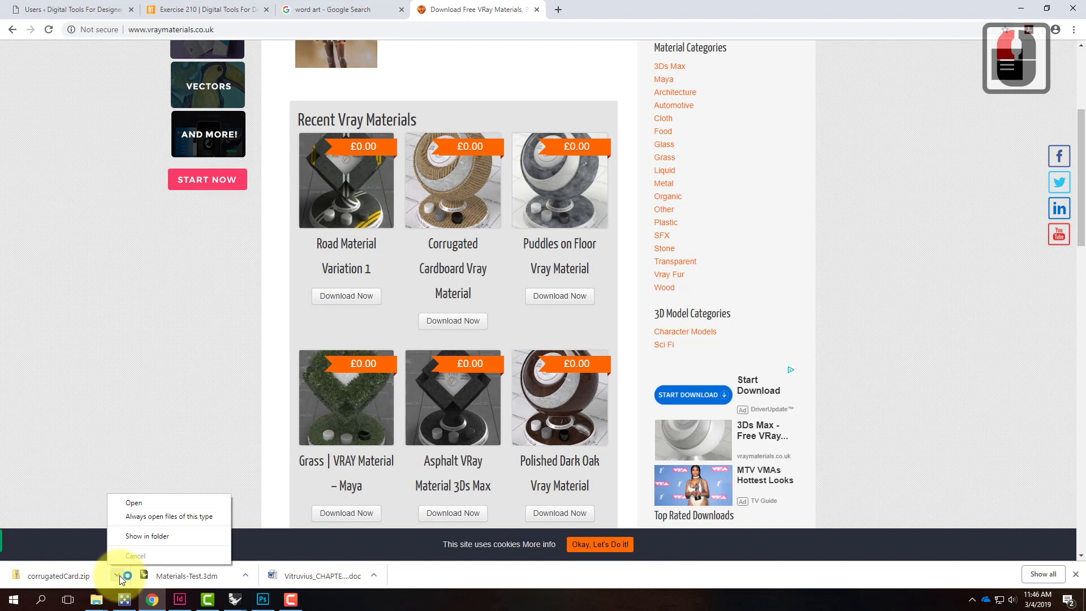
click(147, 536)
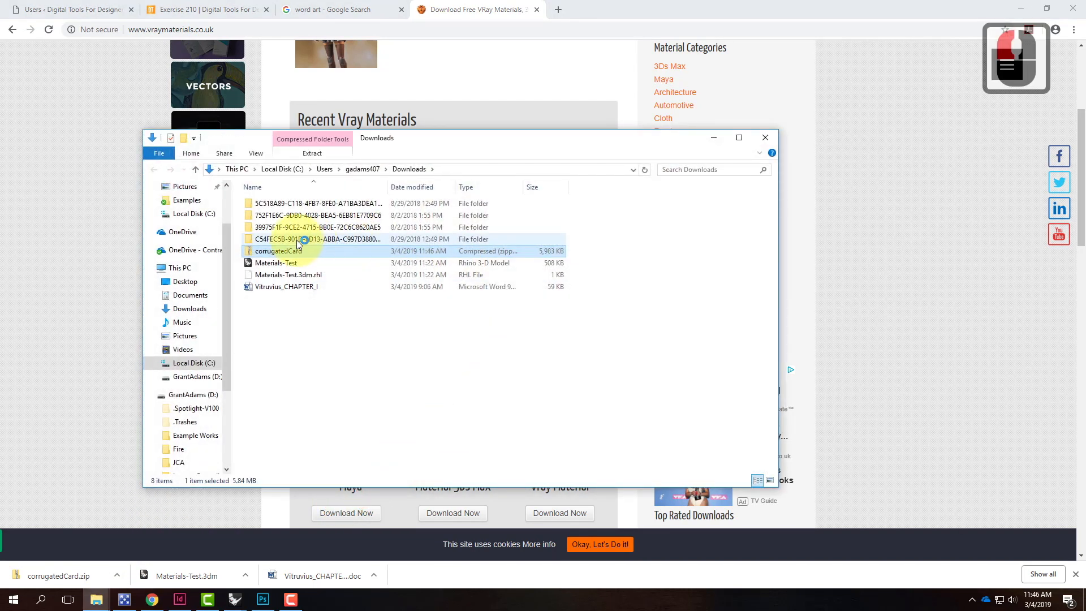
right_click(276, 251)
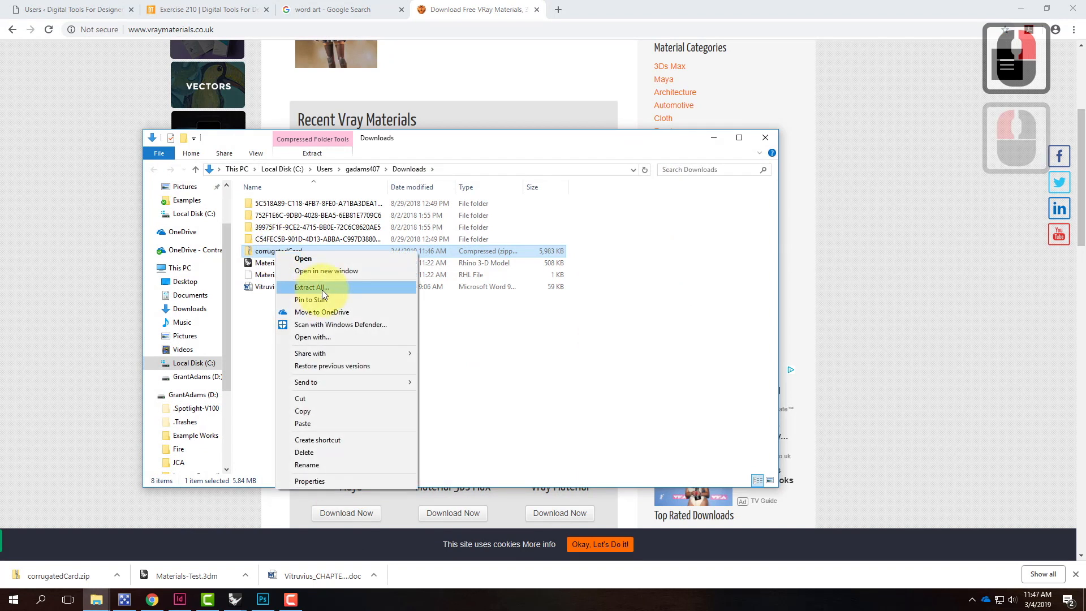
click(311, 287)
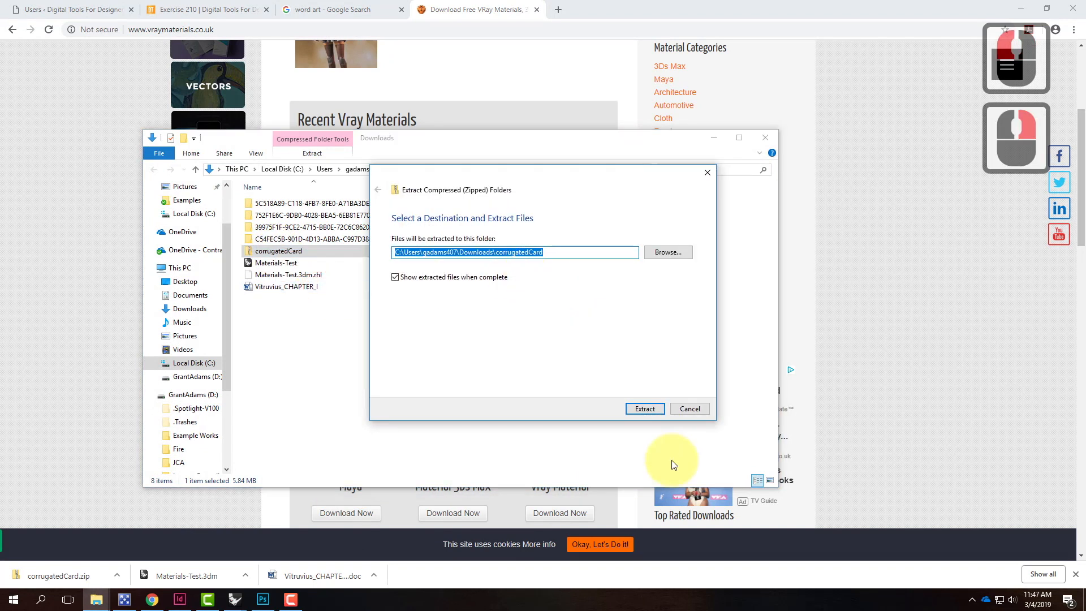
click(644, 408)
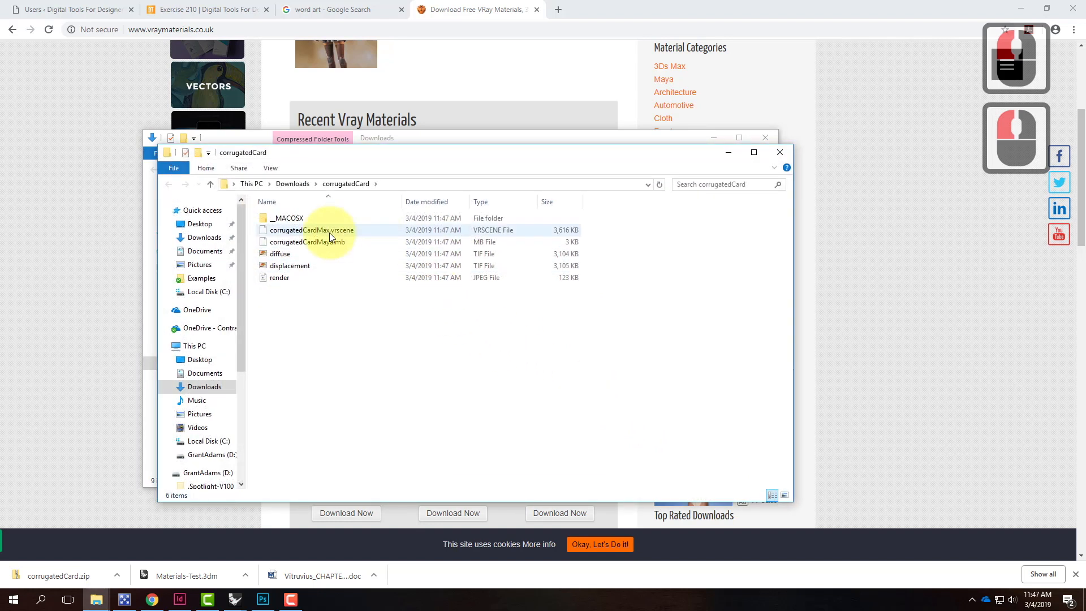
Examine the corrugatedCardMax.vrscene, corrugatedCardMaya.mb, diffuse and displacement files in the extracted folder
click(350, 241)
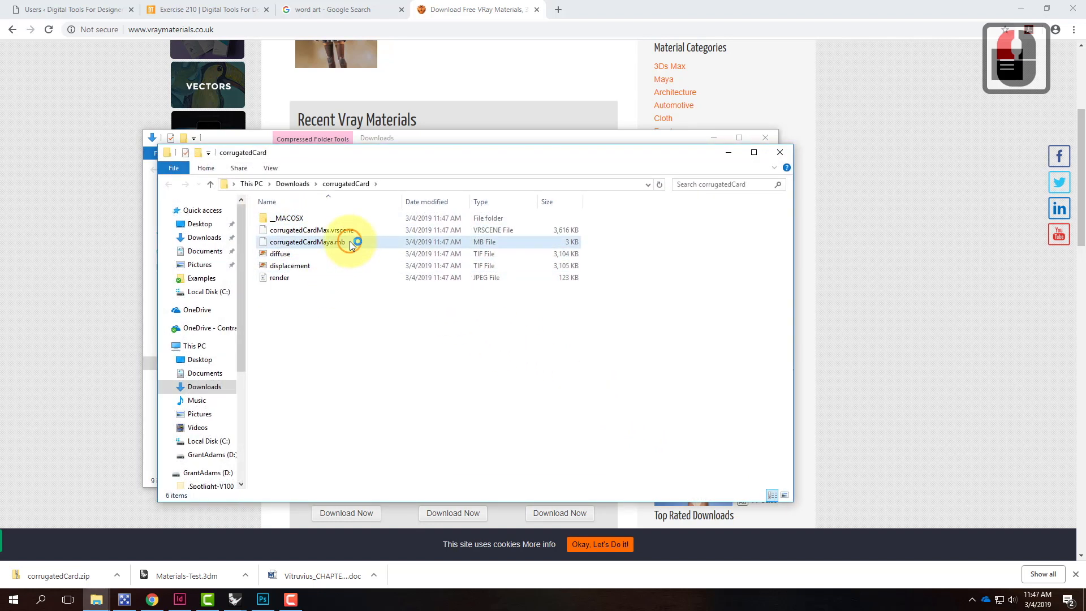
click(352, 235)
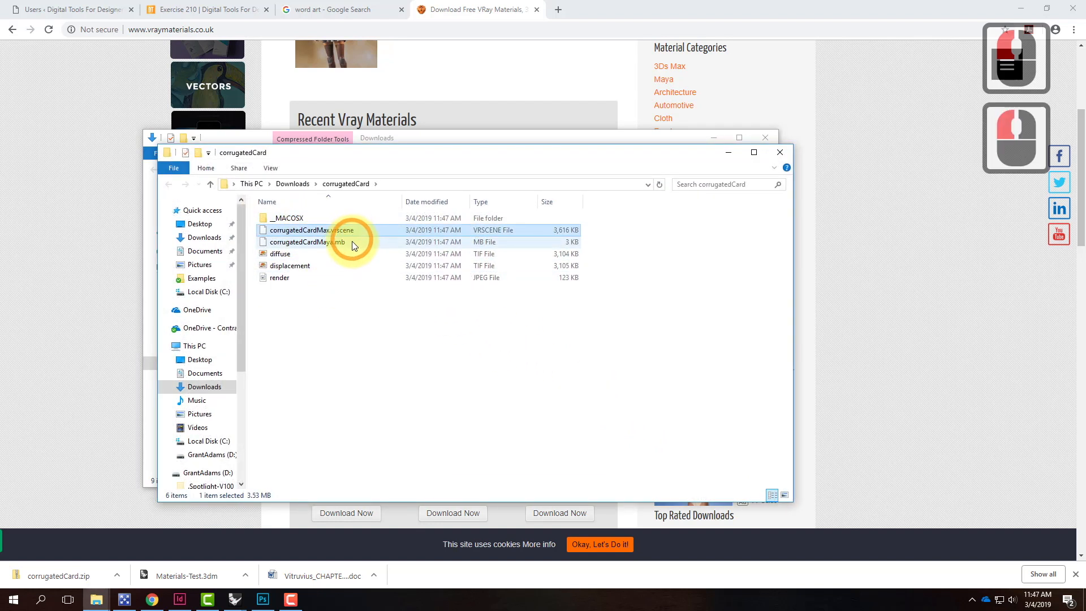
click(357, 239)
click(358, 230)
click(358, 239)
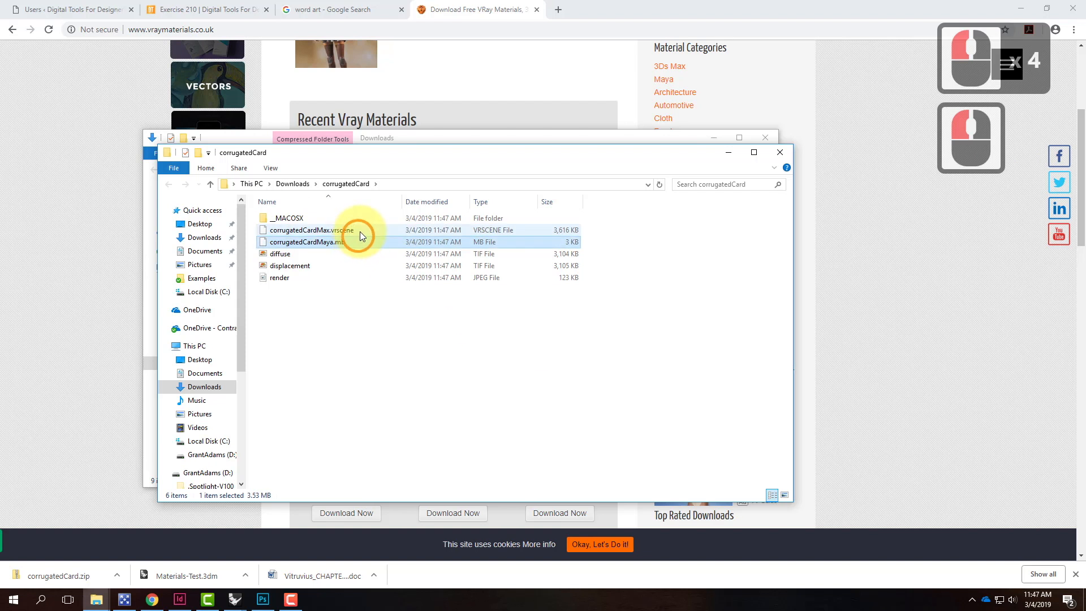
click(359, 230)
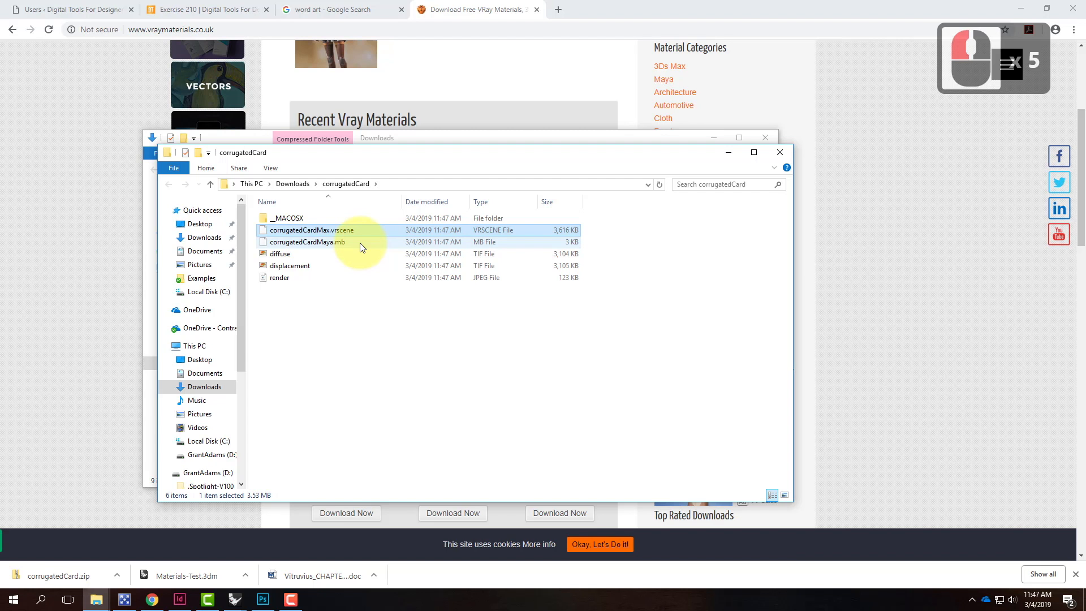
click(325, 311)
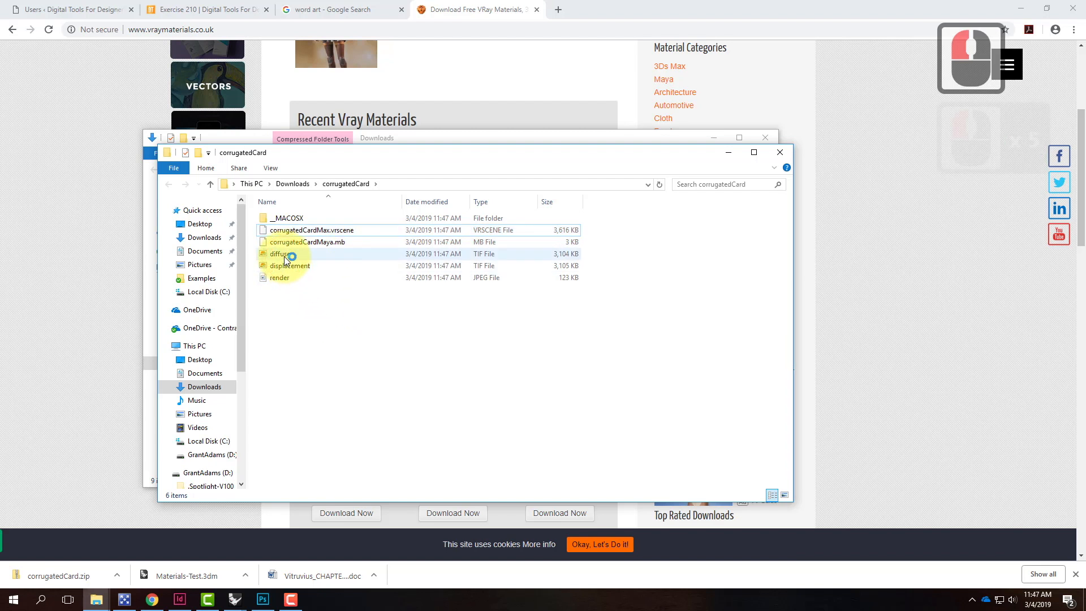
click(284, 254)
click(289, 266)
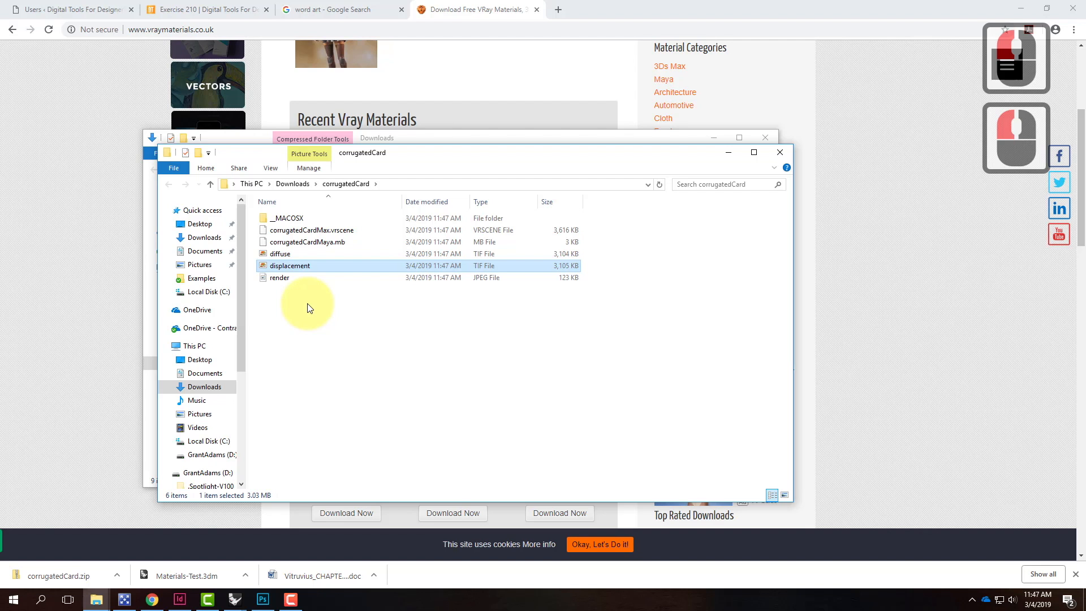
View the diffuse and displacement images of the corrugated cardboard in the photo viewer
click(287, 254)
double_click(287, 253)
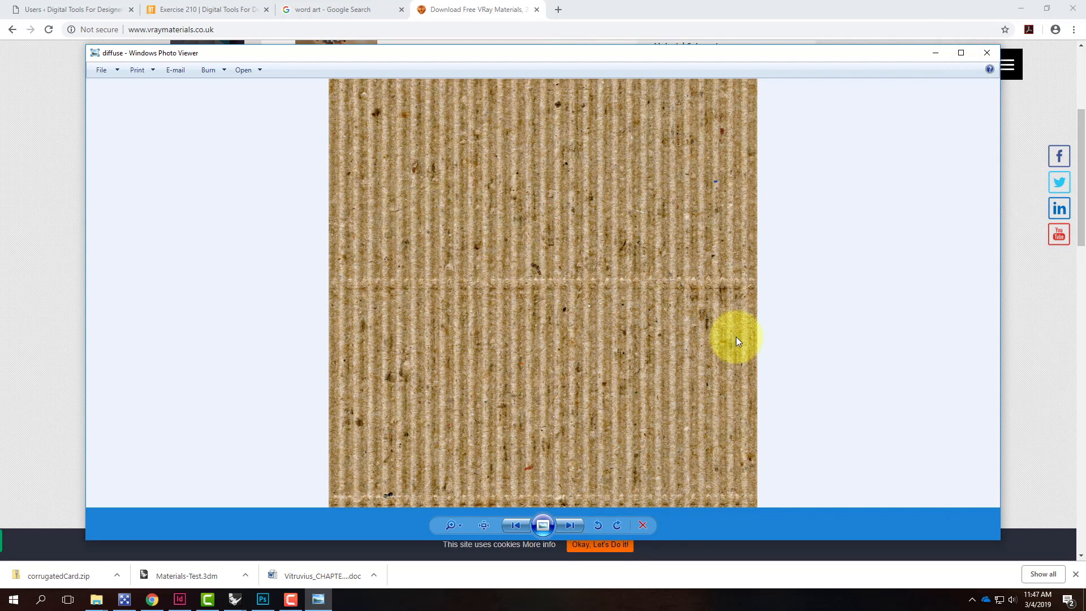
click(936, 53)
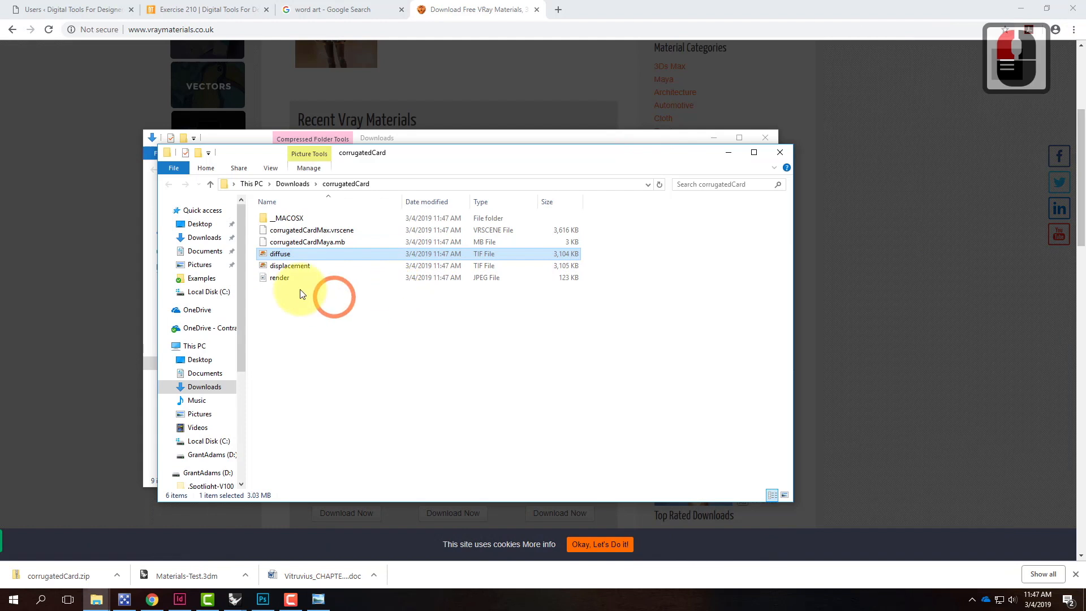
double_click(283, 266)
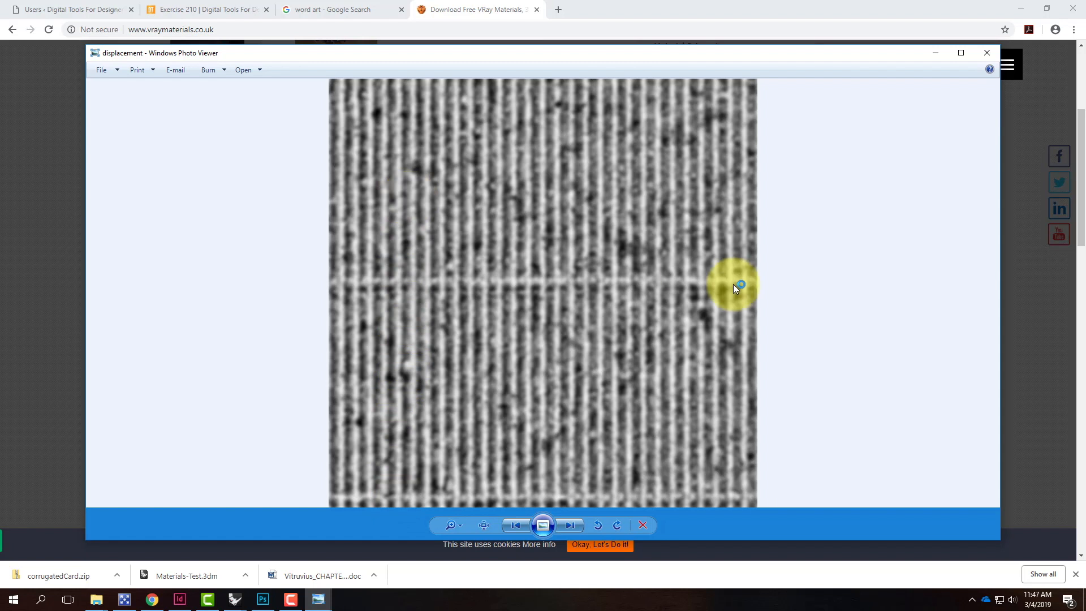
click(984, 54)
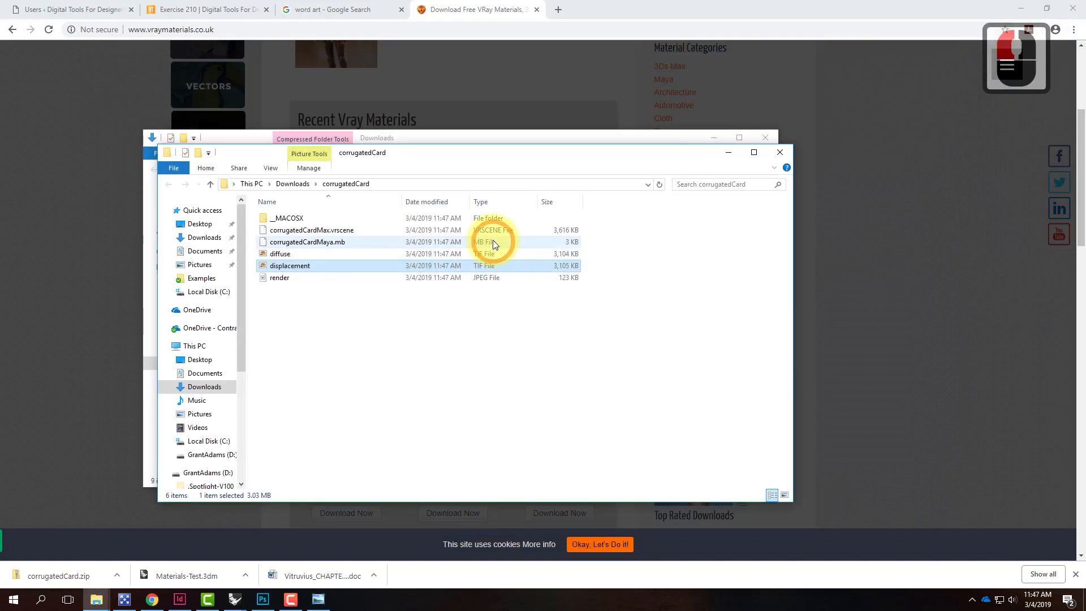
Switch to the Materials-Test file in Rhino and create a Standard material in the V-Ray material editor
click(235, 599)
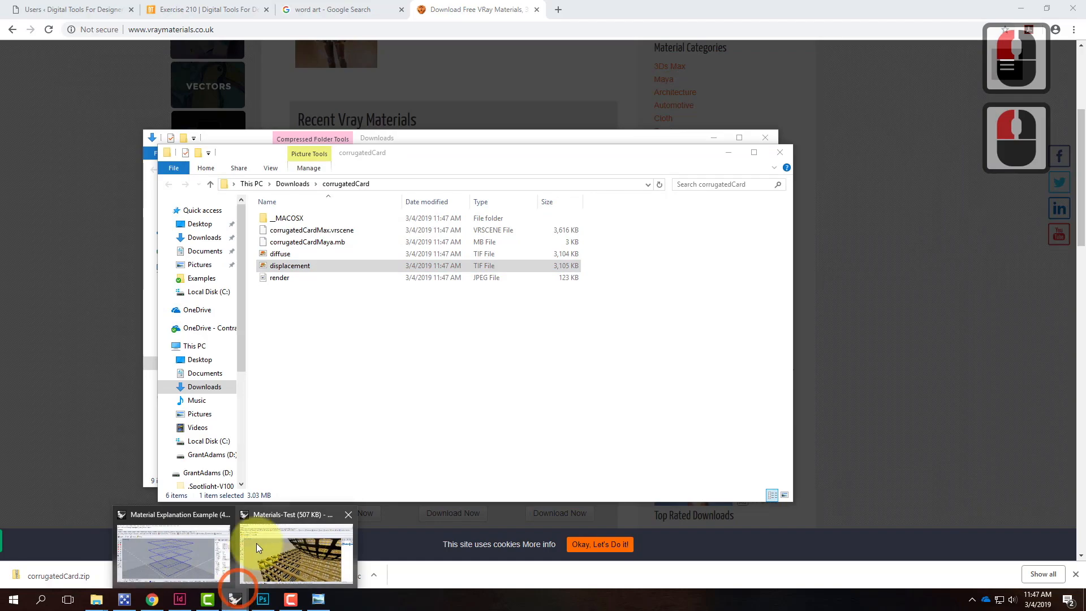
click(283, 551)
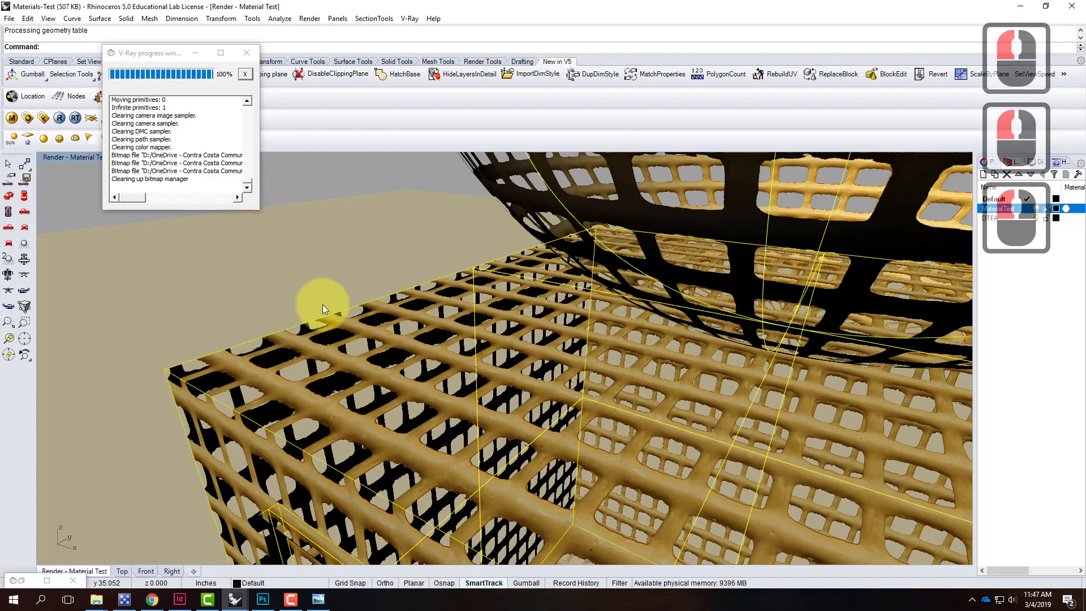
click(11, 119)
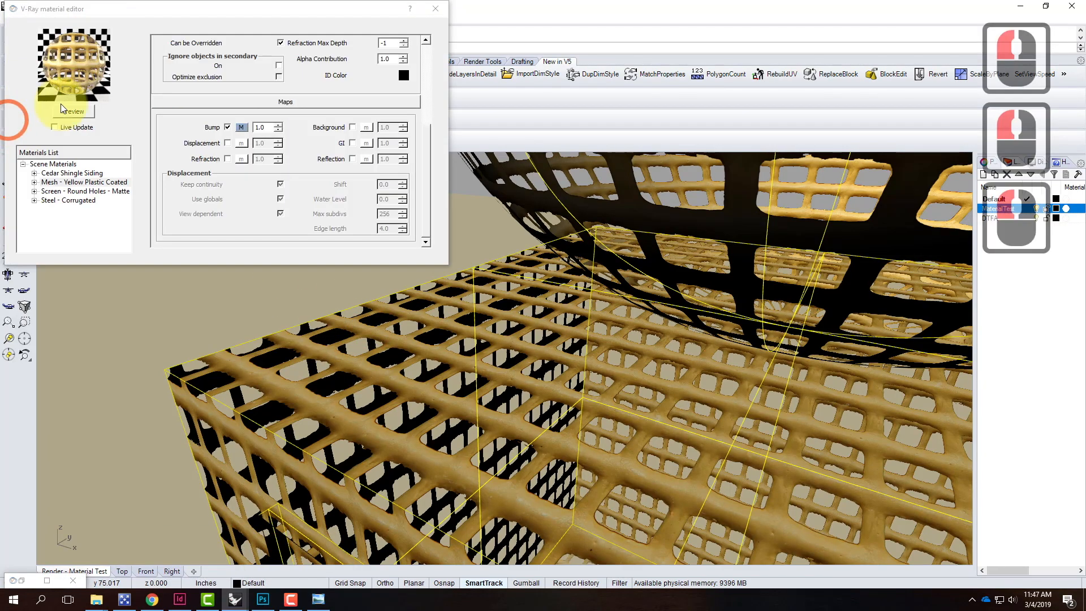
right_click(75, 165)
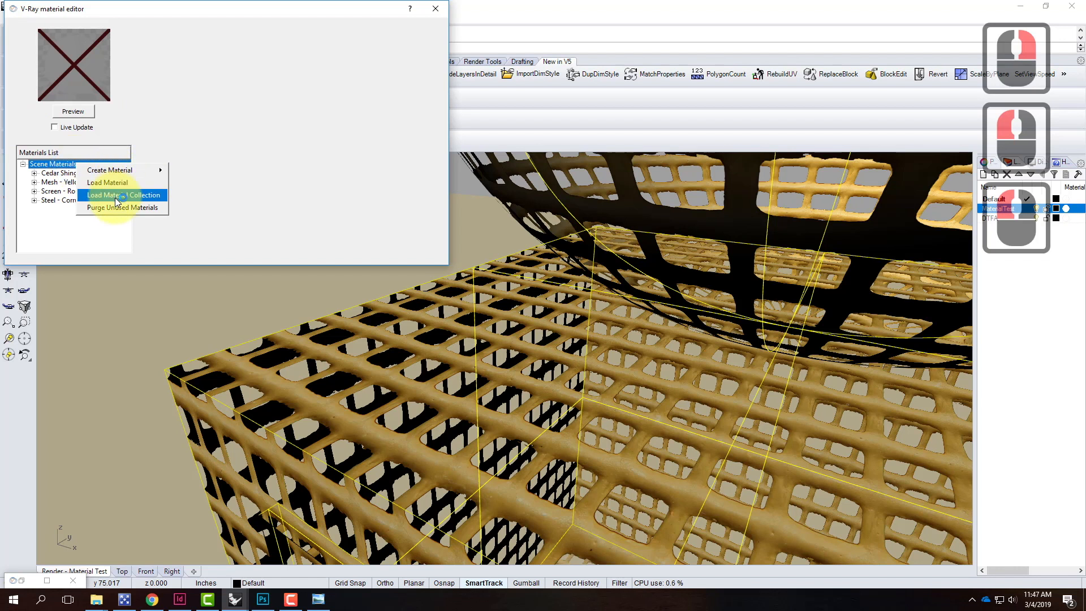
mouse_move(141, 169)
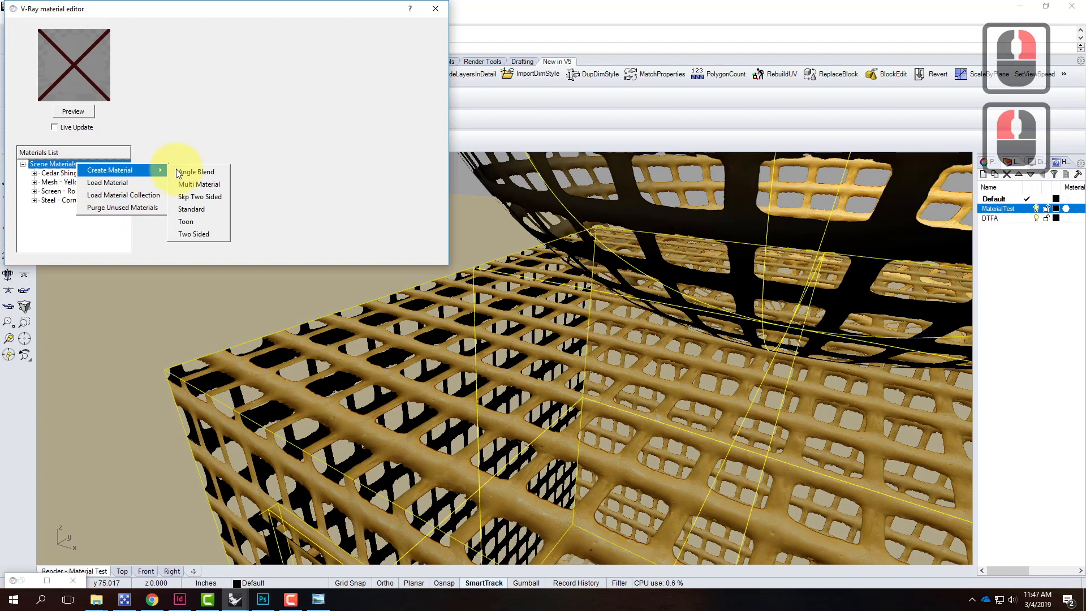
click(191, 210)
Rename the new default material as Cardboard and generate its preview
click(73, 181)
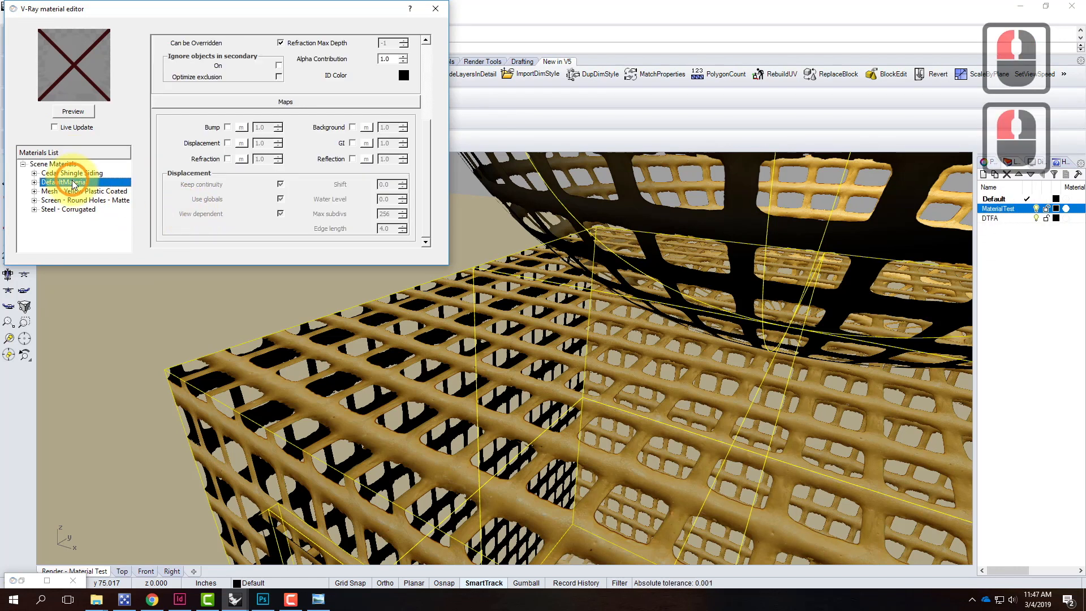
click(72, 180)
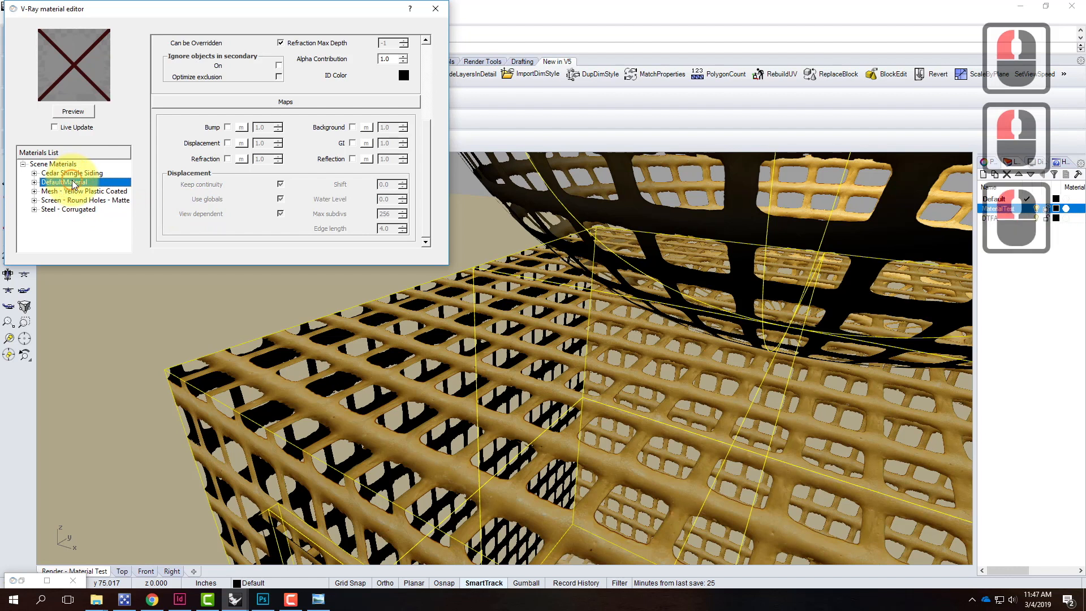
click(73, 183)
text(Cardboard)
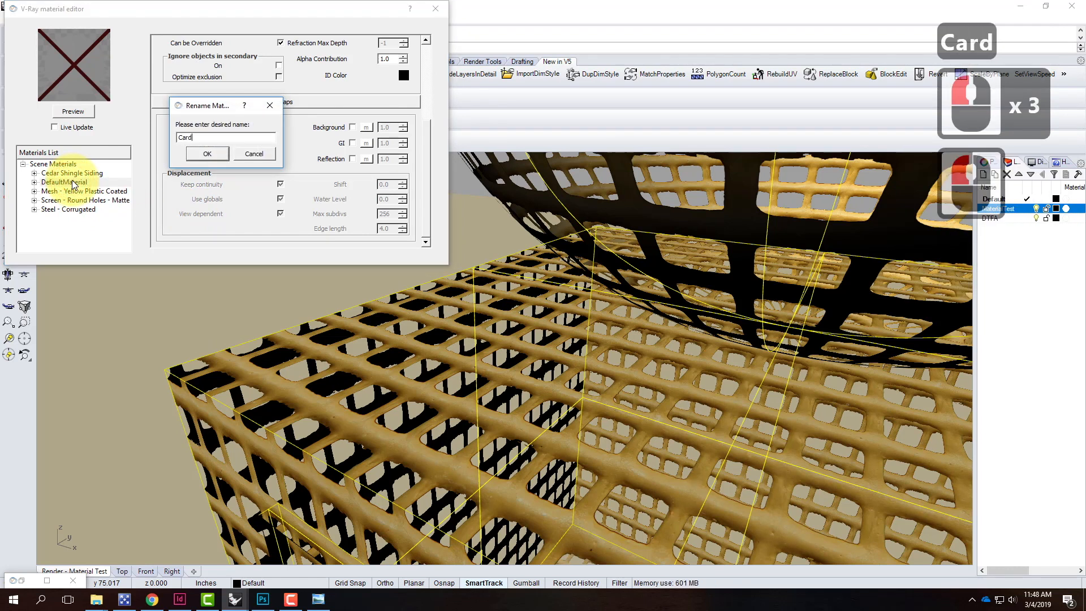
click(213, 157)
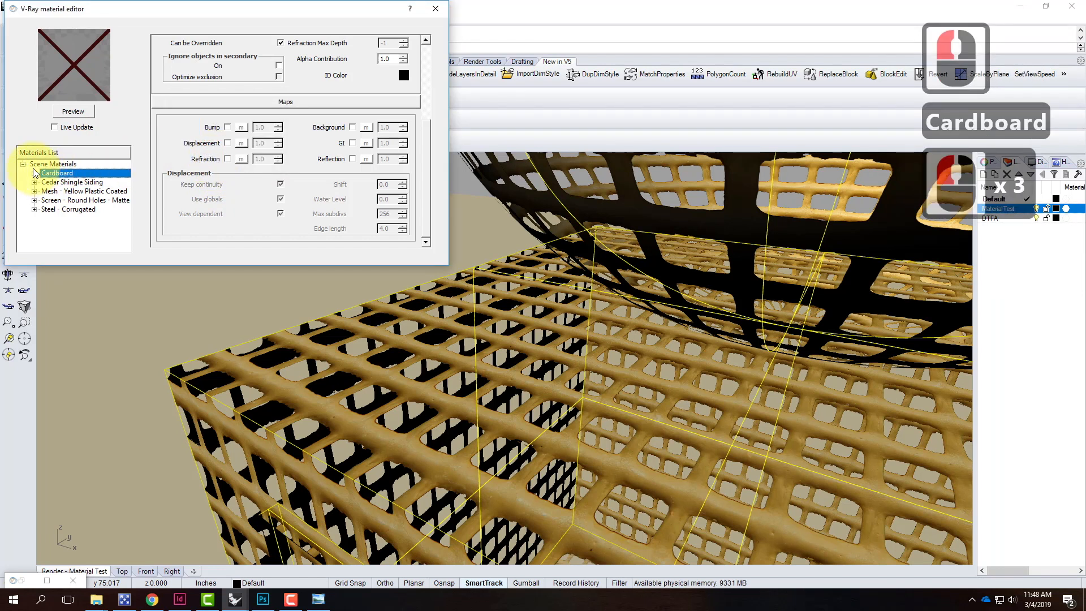
click(74, 111)
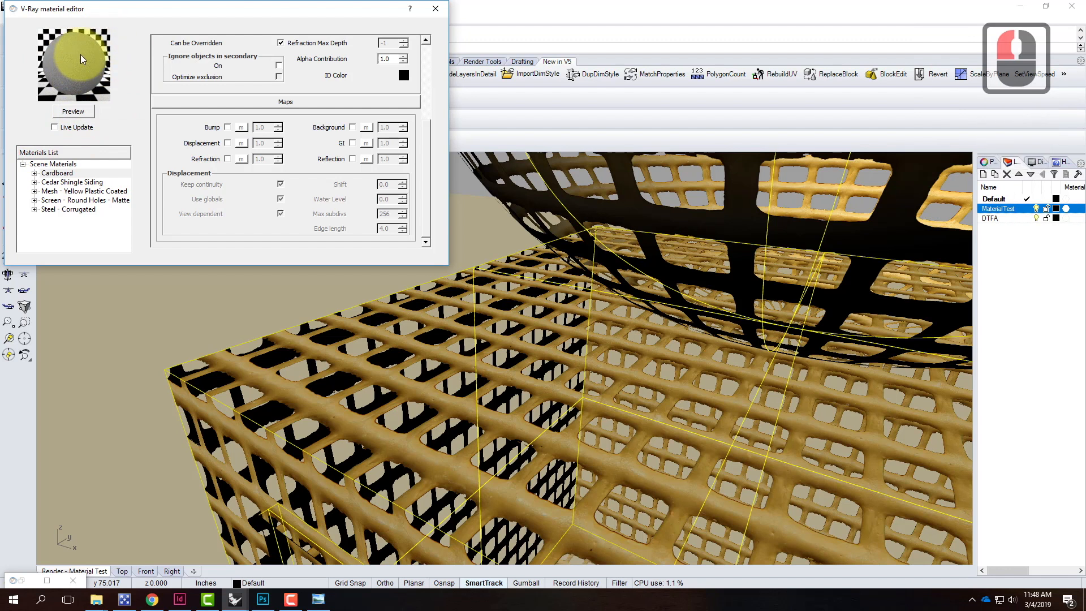
Choose TexBitmap as the texture type for the Cardboard material's diffuse color map
click(62, 173)
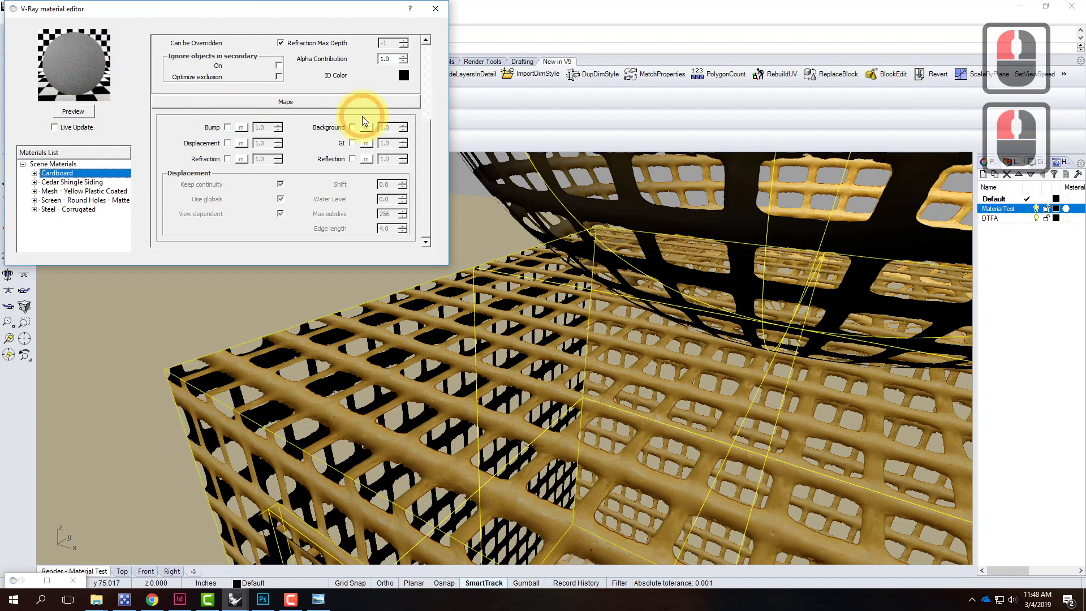
scroll(359, 116, up, 10)
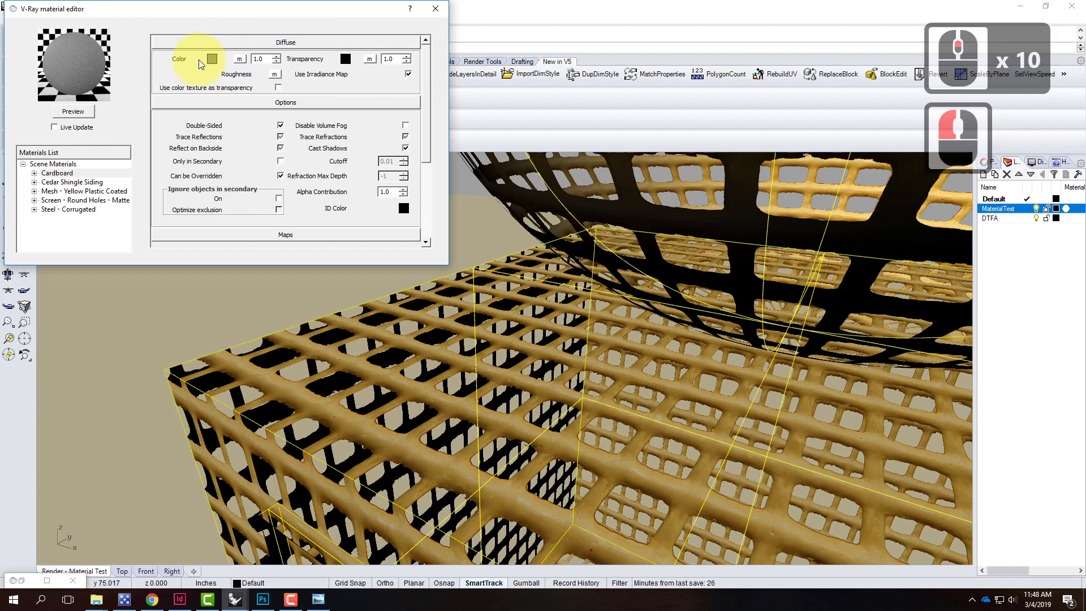
click(240, 58)
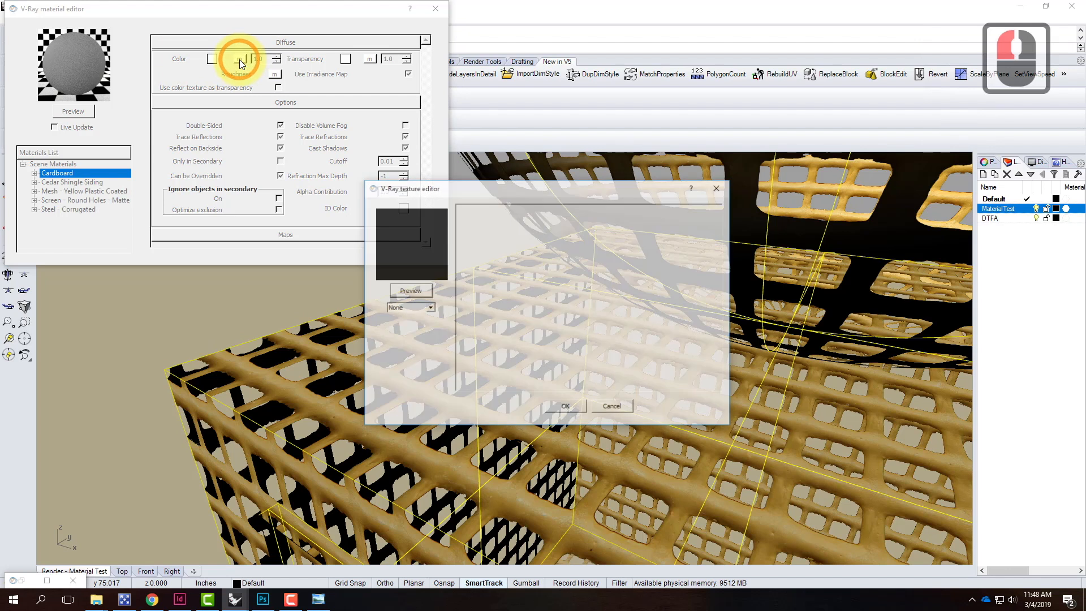
click(426, 307)
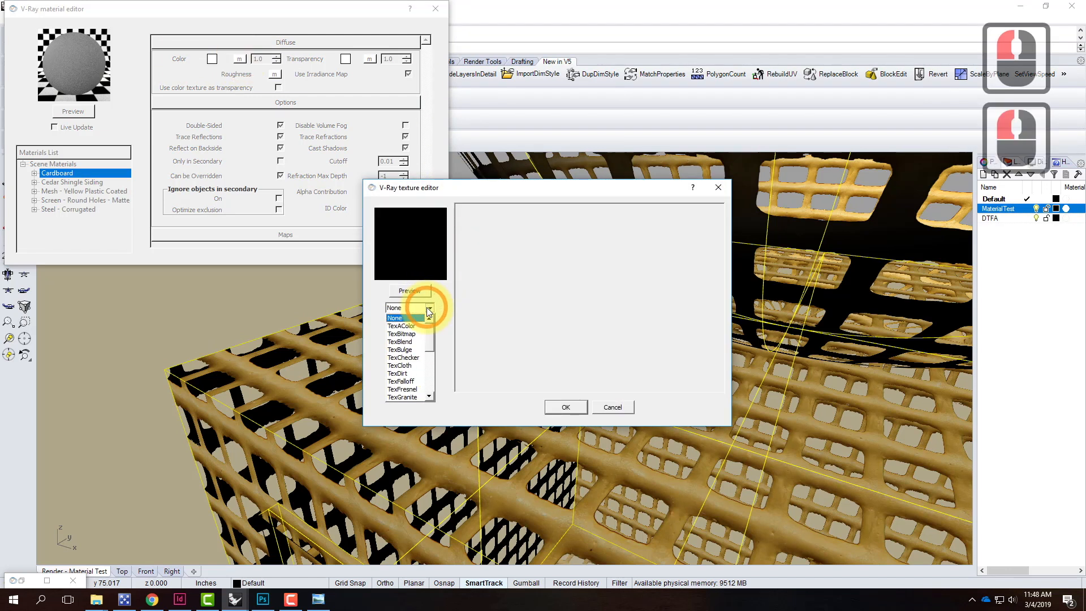
click(410, 335)
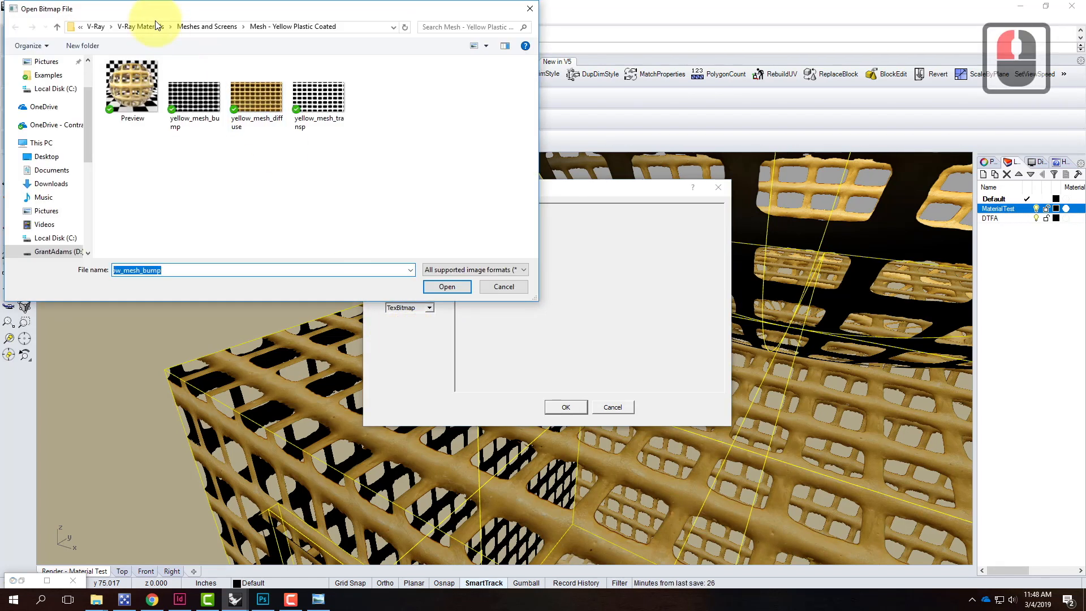
Load the diffuse image from the corrugatedCard folder in Downloads as the bitmap file
scroll(60, 107, up, 5)
click(57, 96)
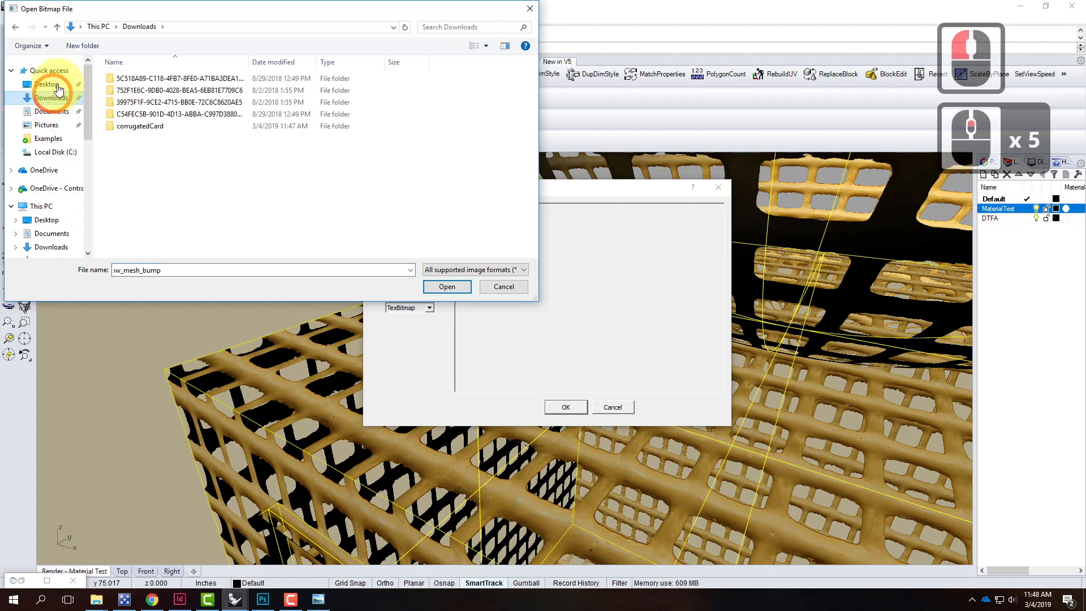
double_click(141, 125)
click(254, 119)
click(199, 88)
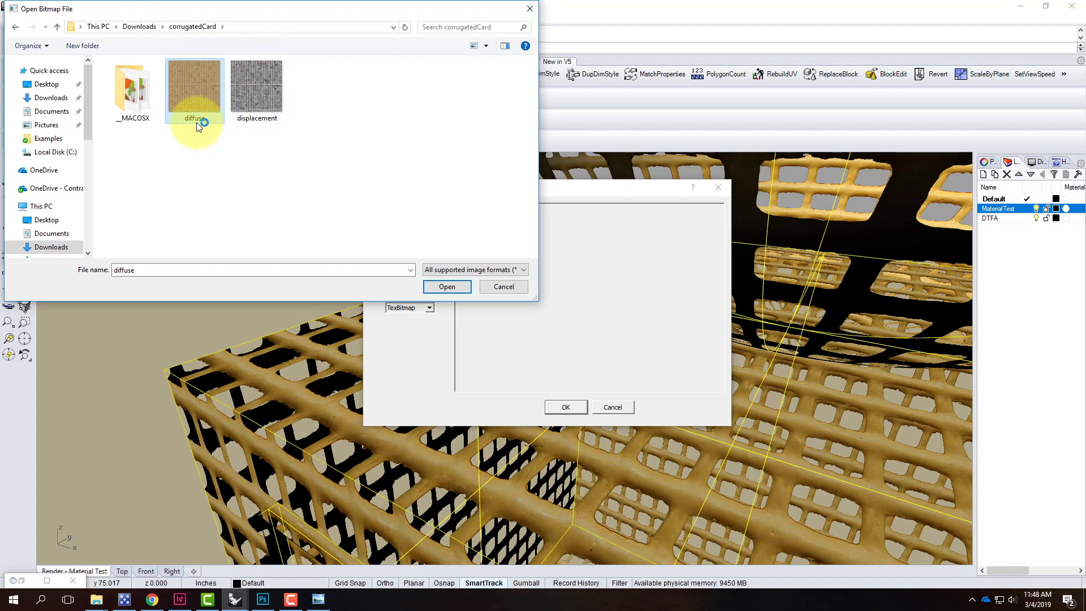
click(453, 289)
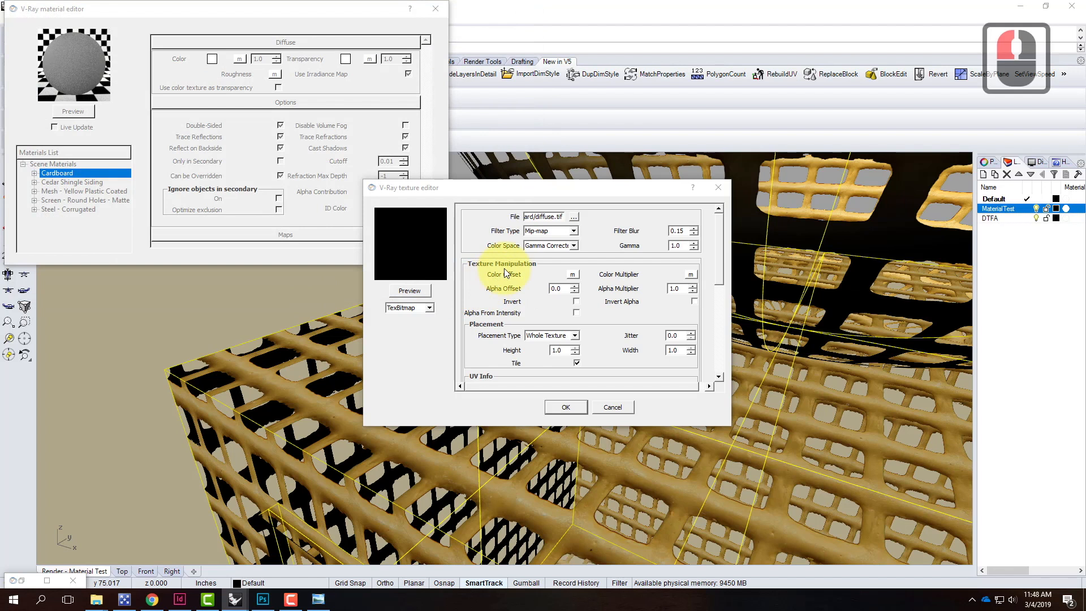
Preview and accept the diffuse texture, refresh the Cardboard material preview, and move the material editor clear of the Rhino toolbars
click(410, 291)
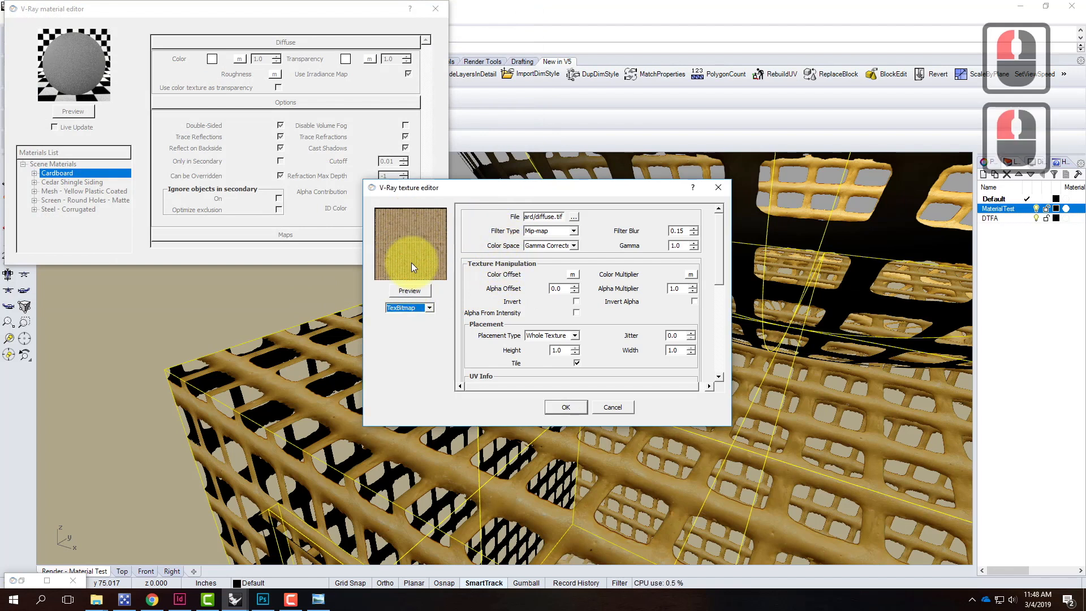
click(567, 407)
click(65, 112)
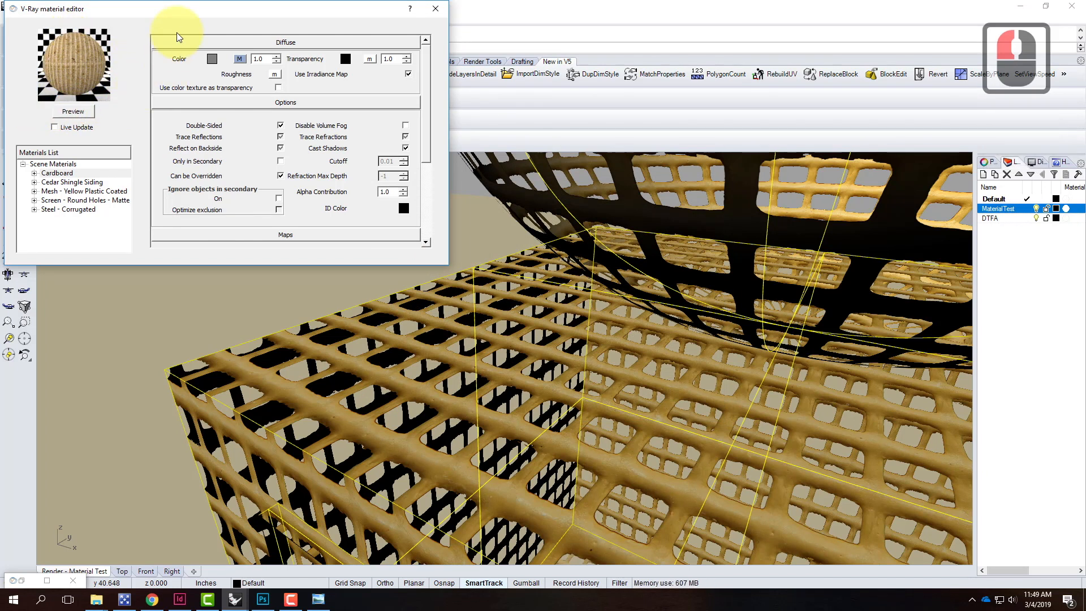
drag(175, 12, 261, 49)
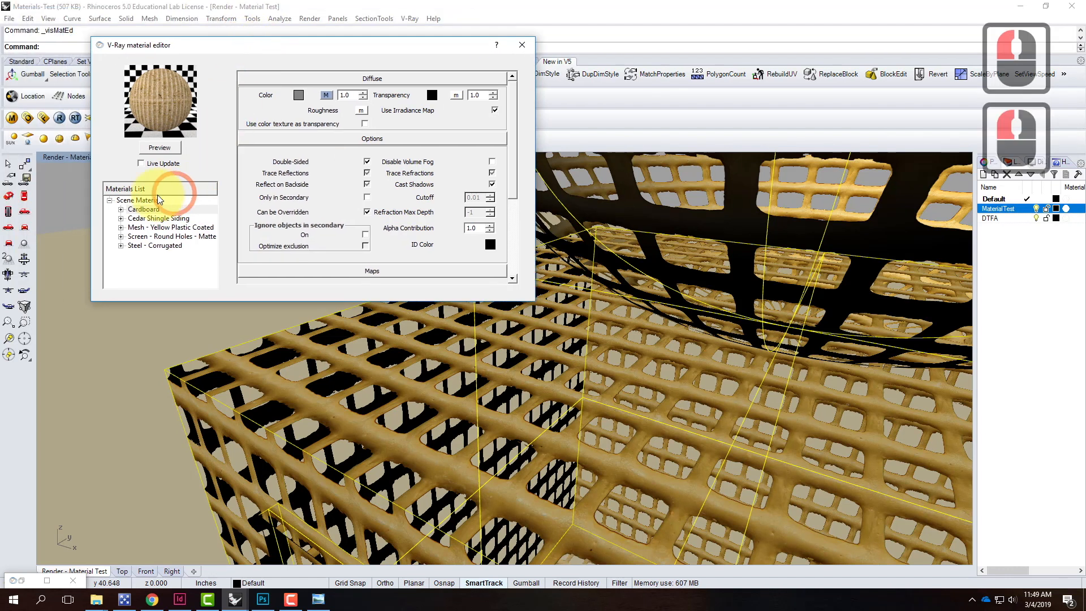
Enable the Cardboard material's displacement map and load the displacement bitmap from the corrugatedCard folder
click(161, 148)
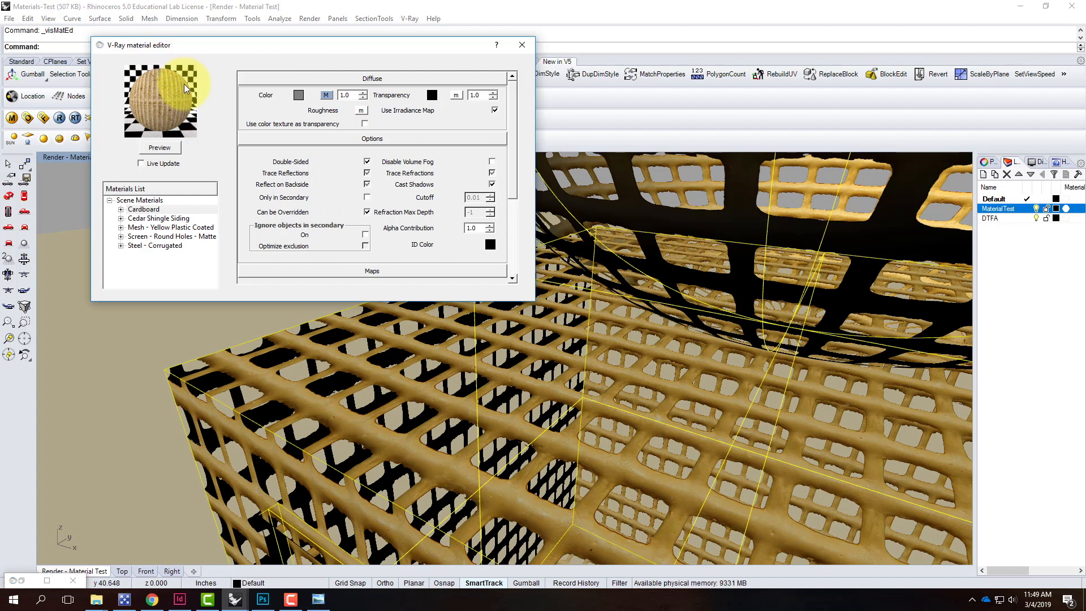
drag(515, 101, 514, 194)
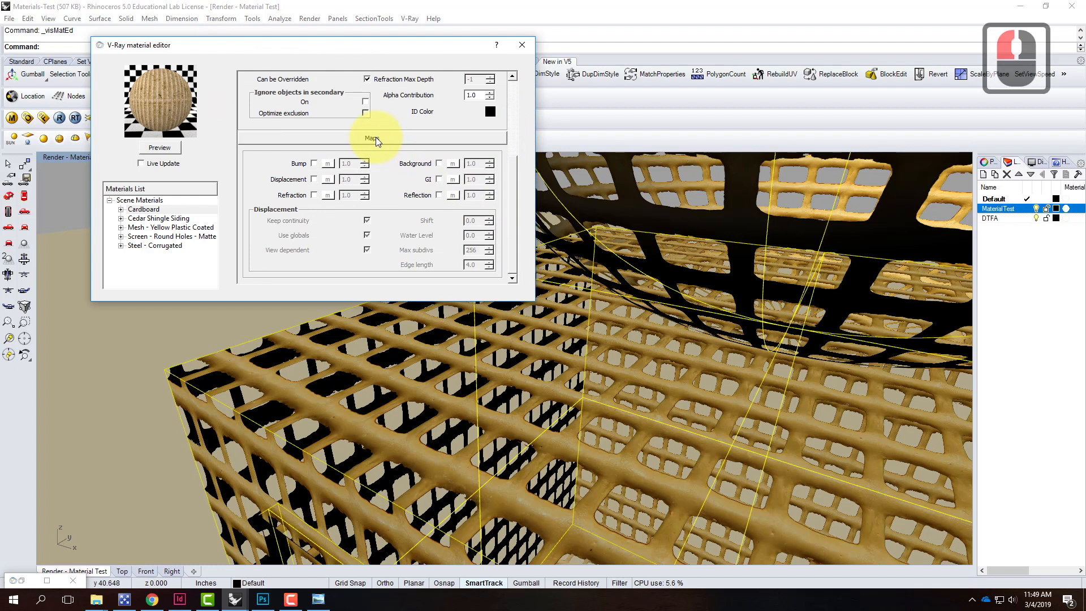
click(316, 180)
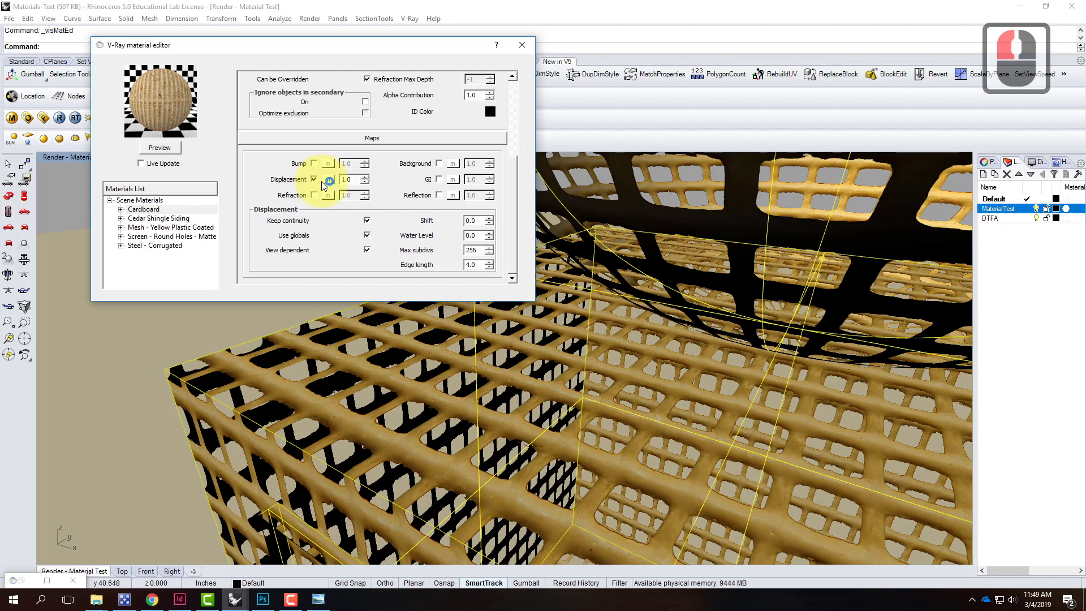
click(330, 180)
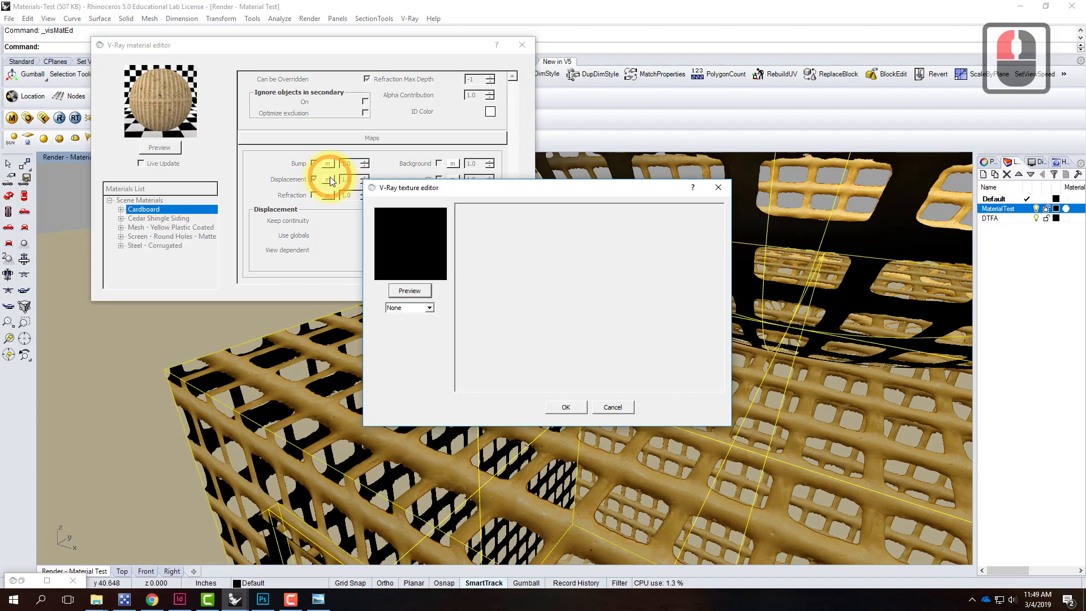
click(407, 307)
click(409, 333)
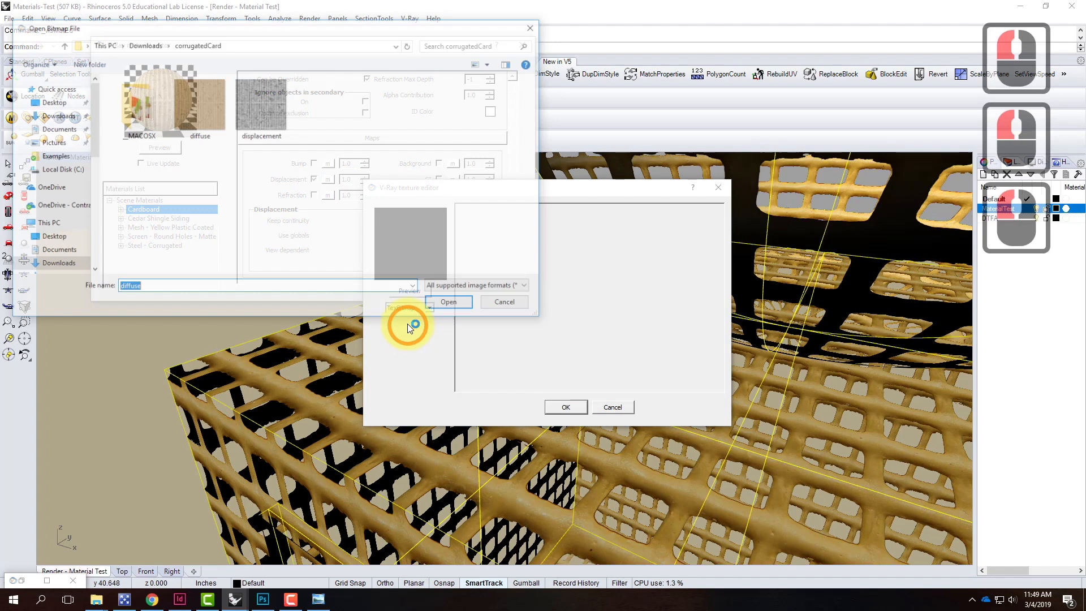
click(241, 93)
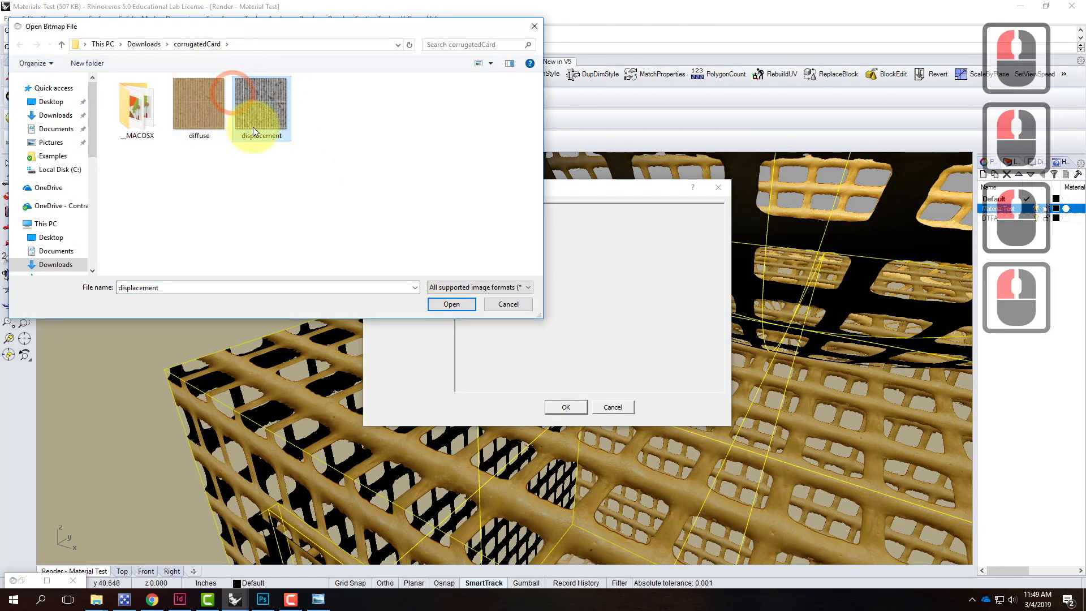
click(460, 304)
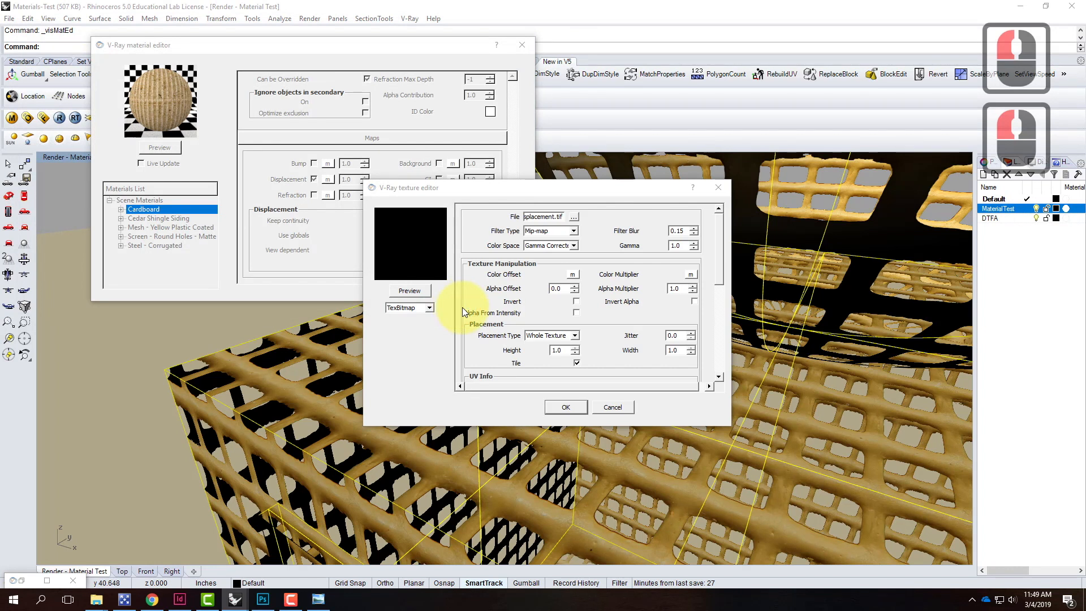
Preview and accept the displacement texture, and refresh the Cardboard material preview
click(413, 291)
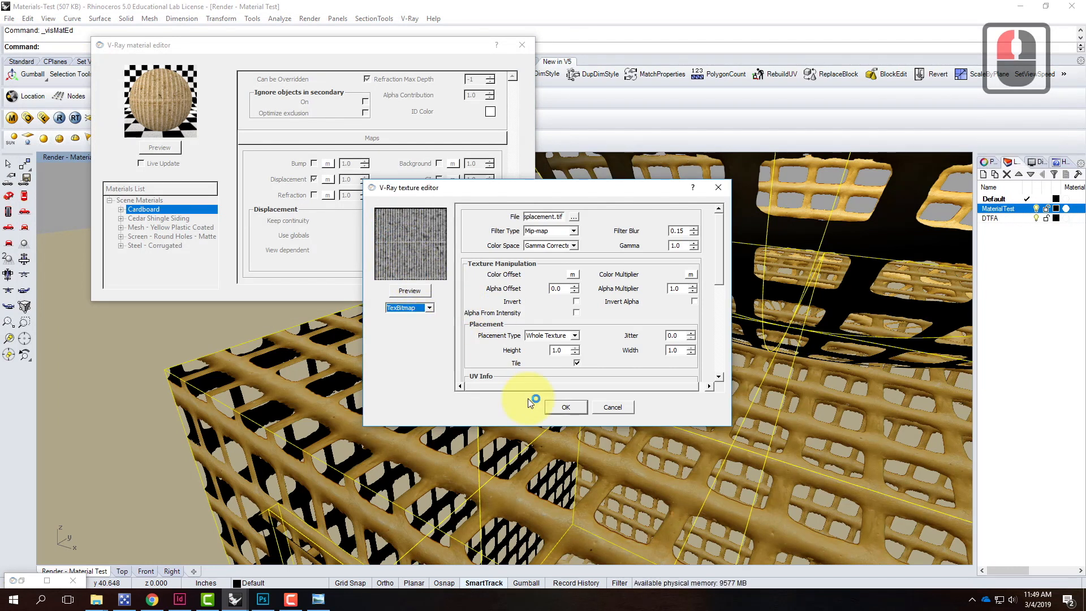
click(564, 408)
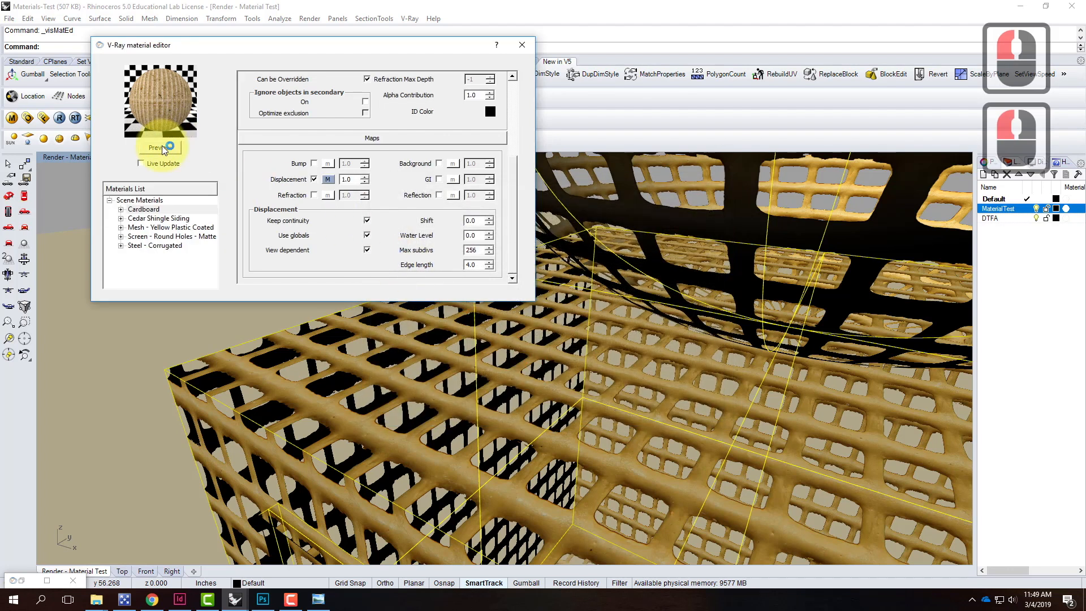
click(159, 148)
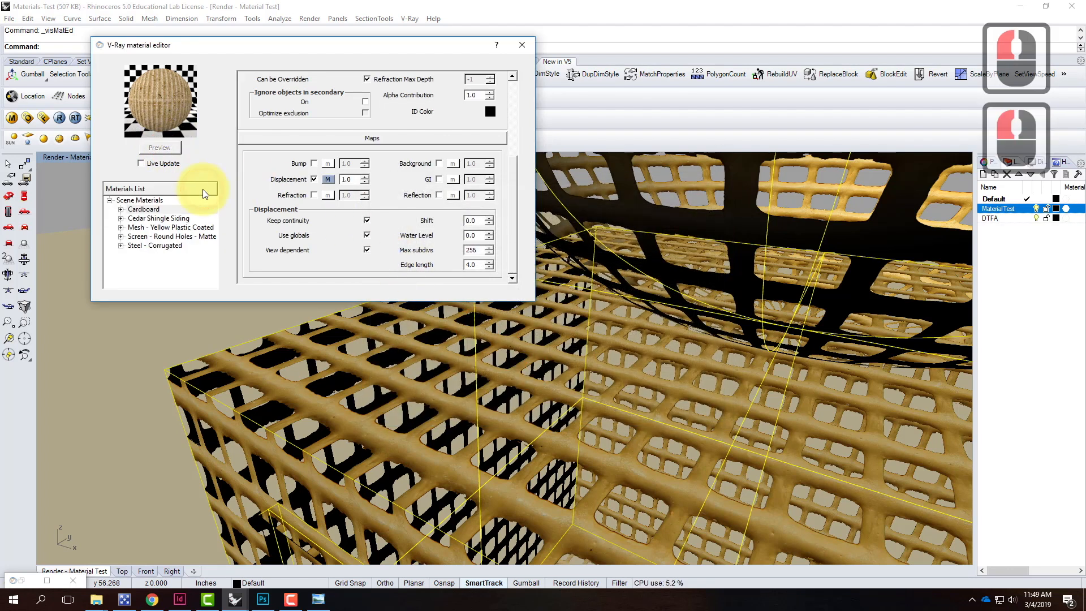
click(163, 83)
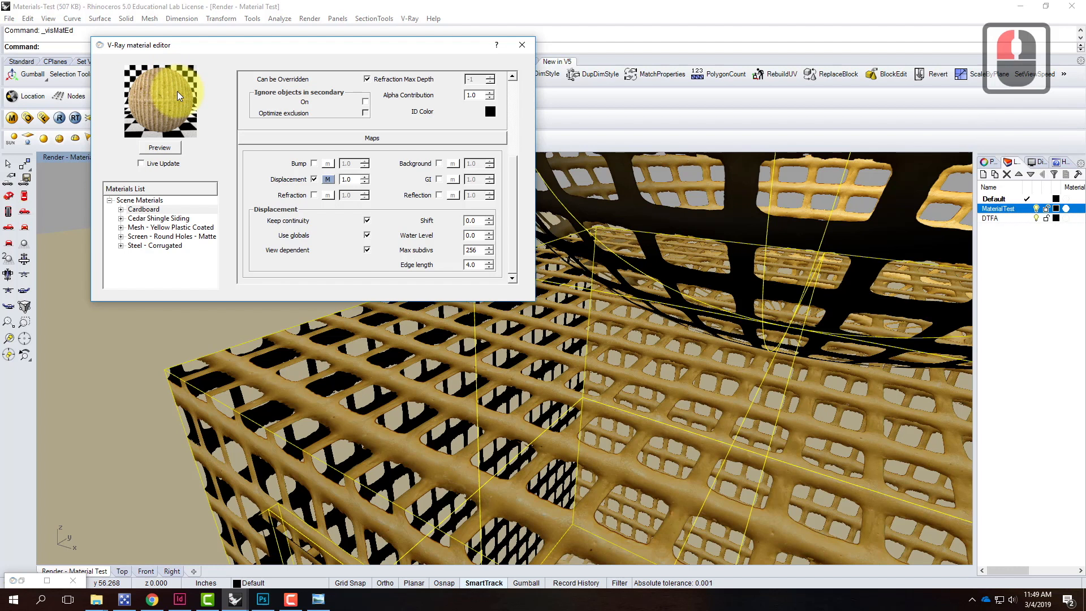
Set the Cardboard material's displacement amount to 0.25 and refresh its preview
click(347, 179)
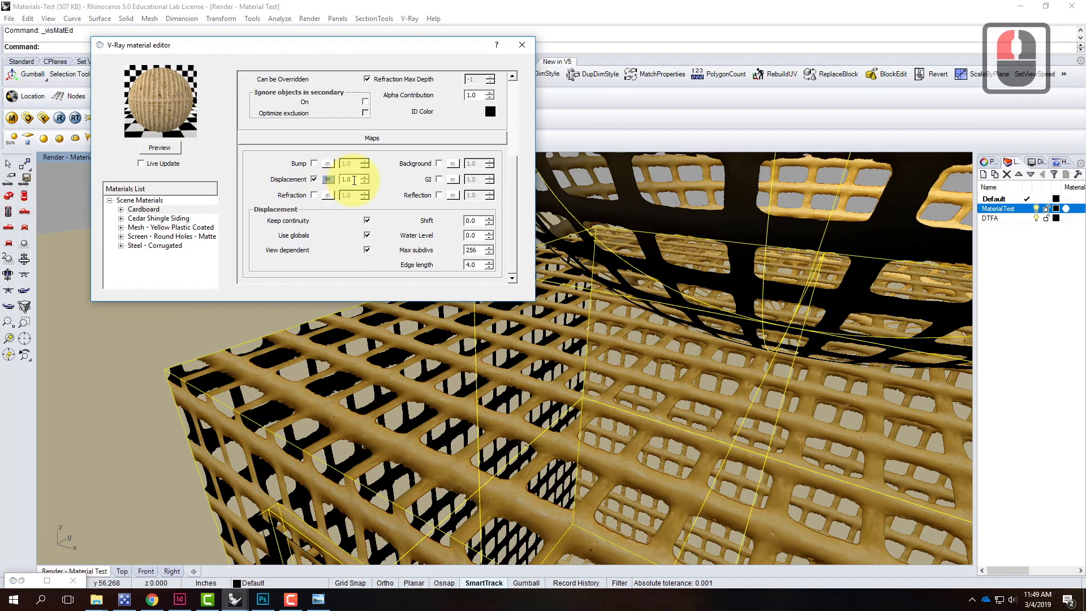
double_click(347, 180)
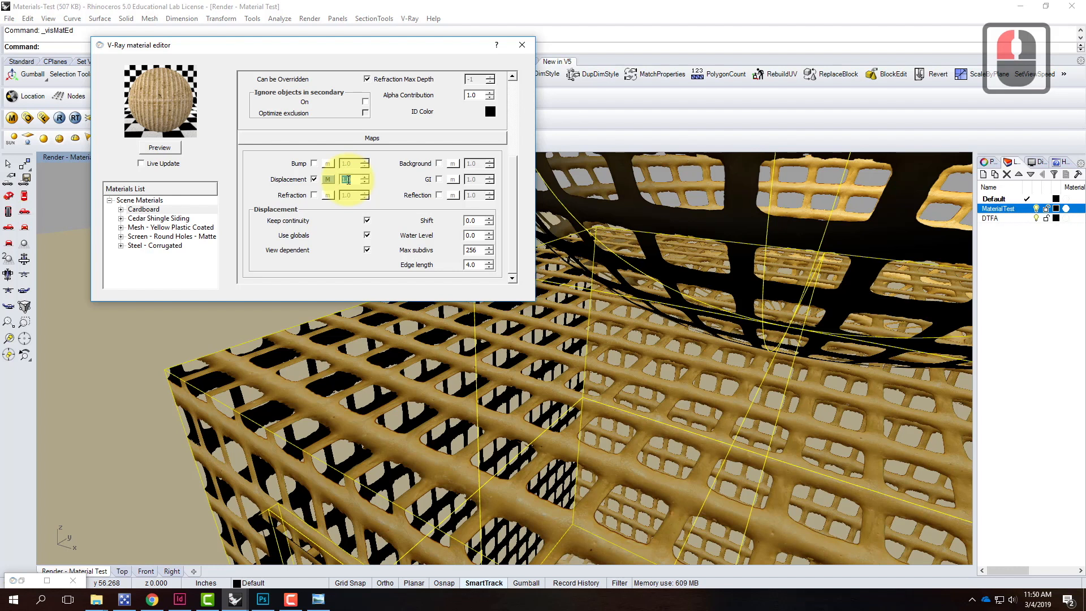
text(0.25)
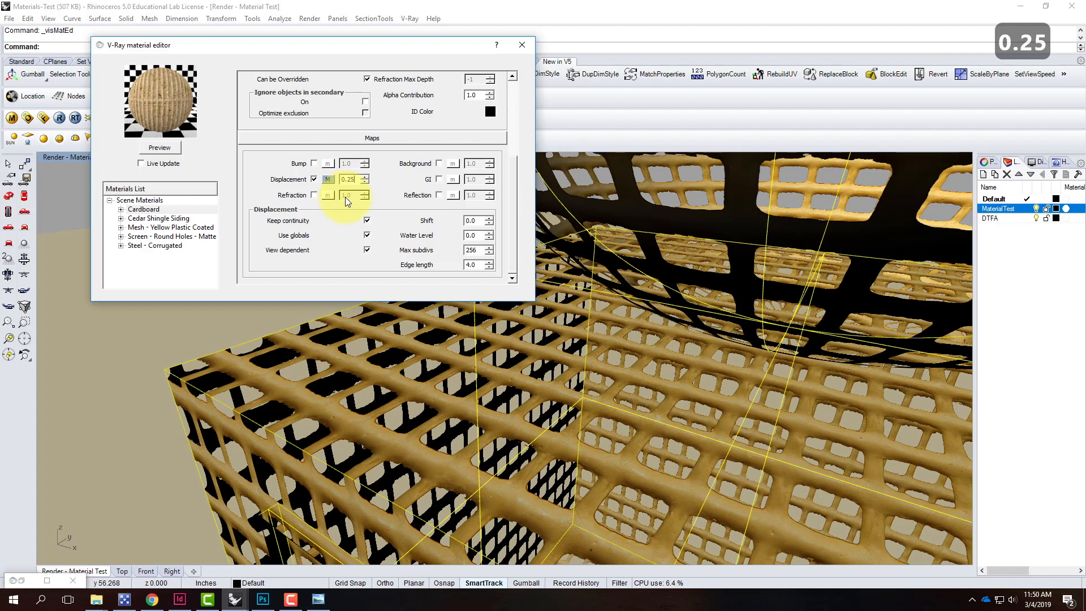
click(160, 147)
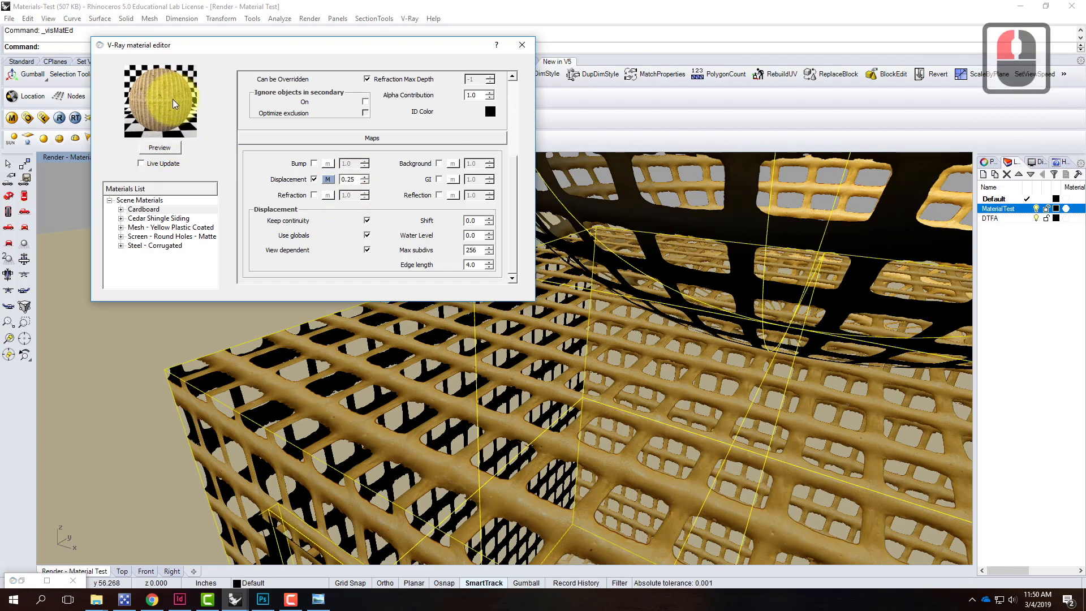
Apply the Cardboard material to the sphere and cube and render the close-up view
right_click(149, 212)
click(255, 302)
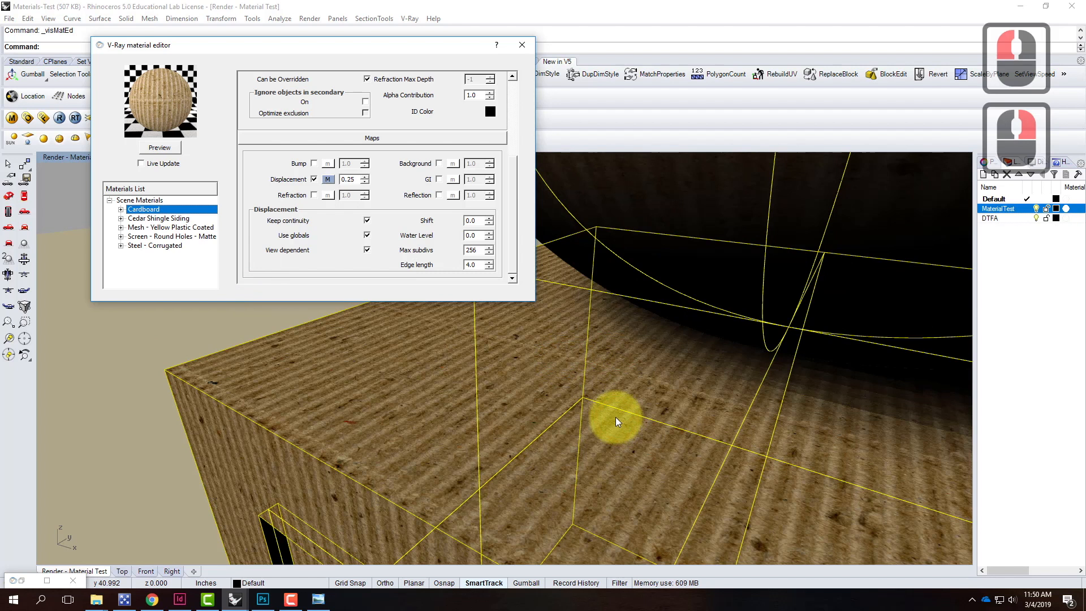
click(521, 45)
click(60, 116)
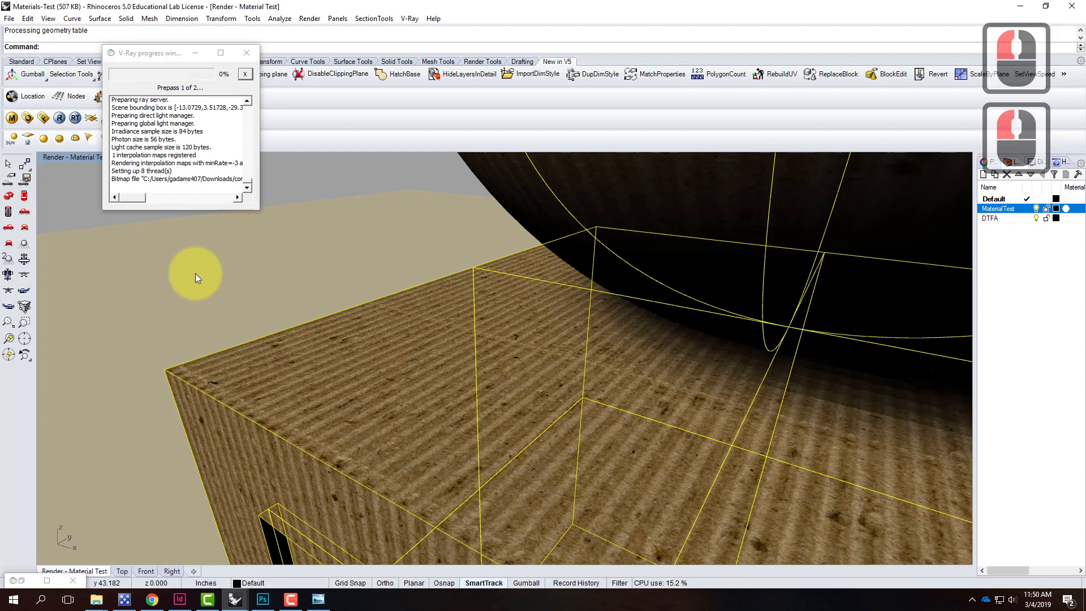
click(48, 582)
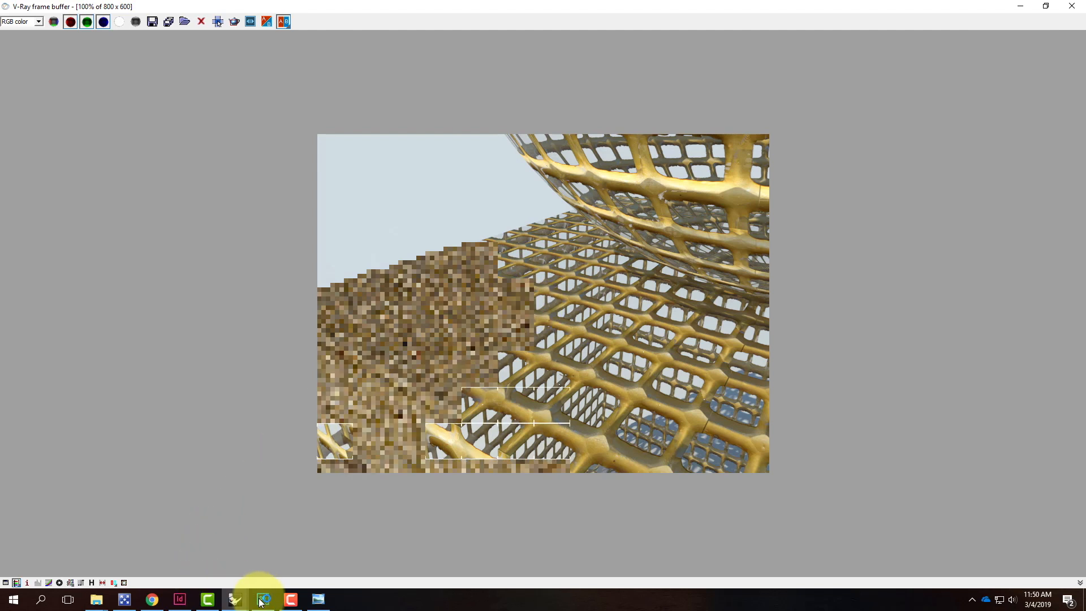
Switch to Chrome, dismiss the Facebook pop-up on vraymaterials.co.uk, and download the Polished Dark Oak Vray Material
click(152, 598)
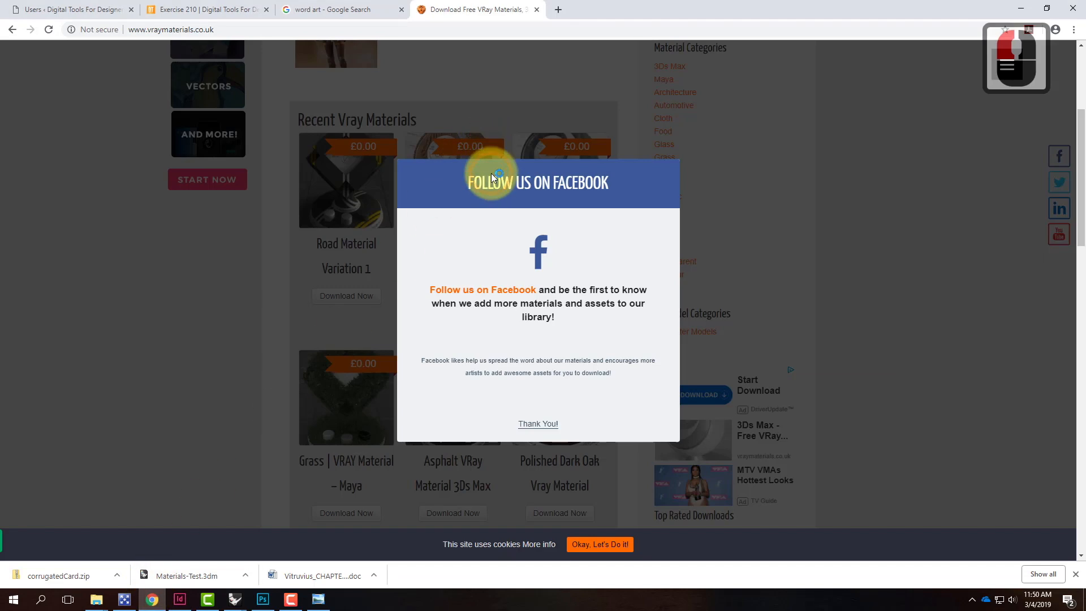
click(831, 237)
click(408, 122)
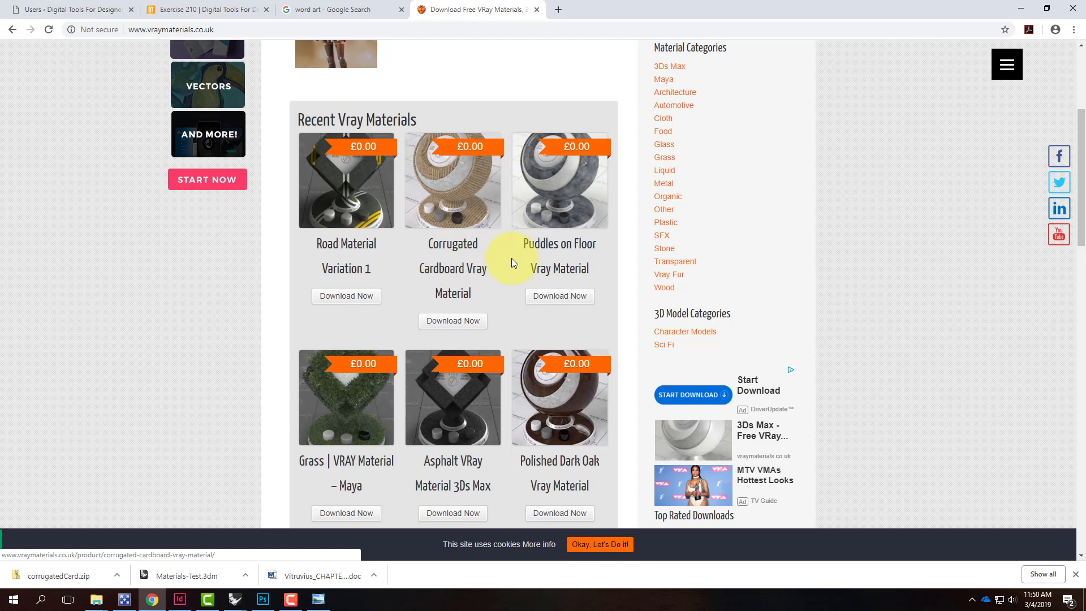
scroll(512, 260, down, 2)
scroll(556, 255, down, 1)
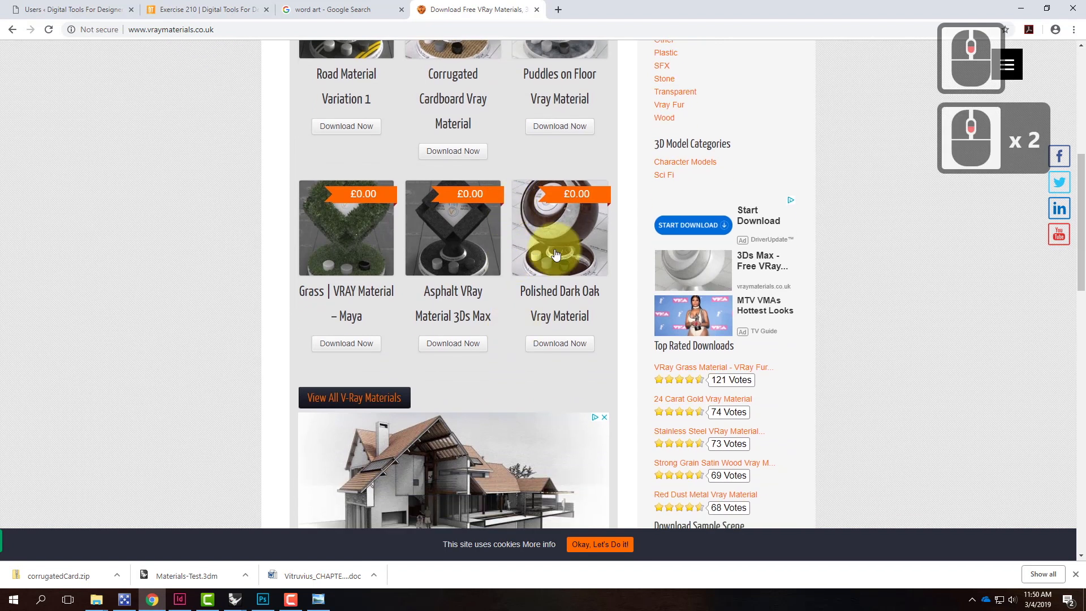
click(558, 293)
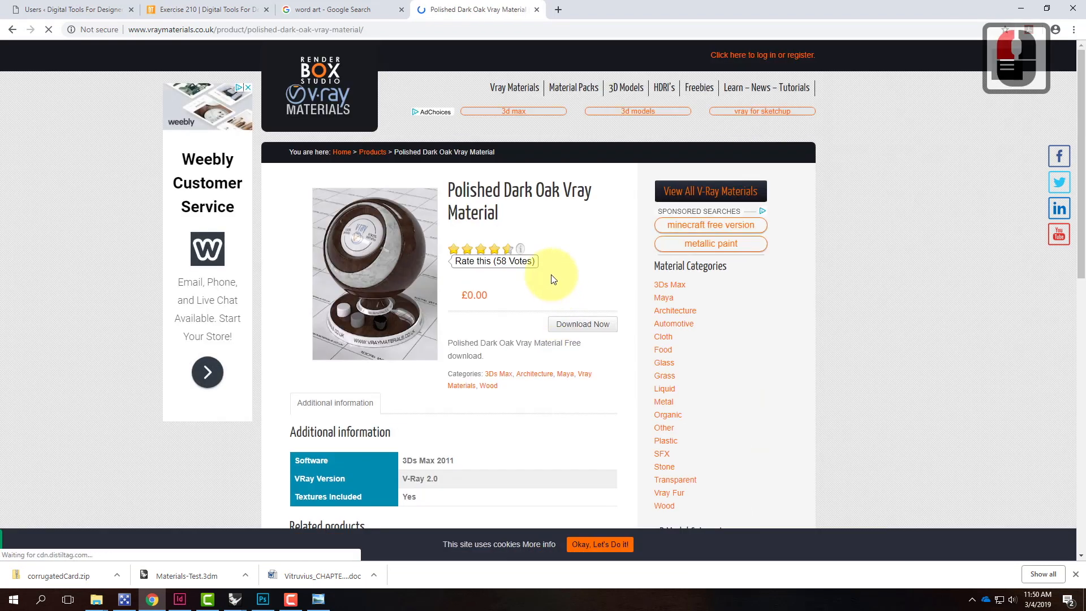
click(604, 327)
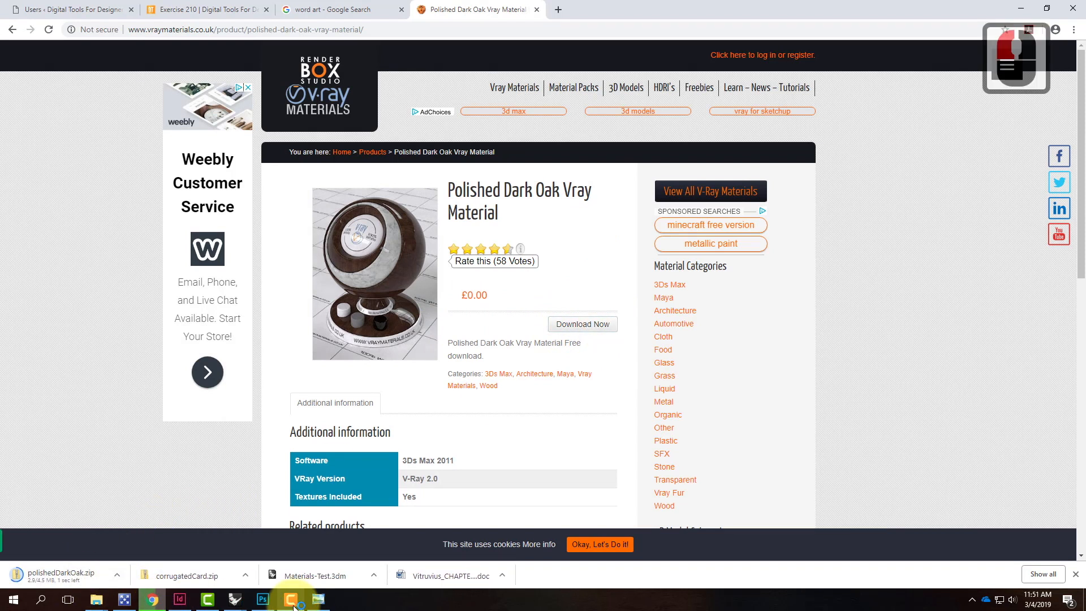
Return to the V-Ray frame buffer in Rhino, stop the close-up render, and move the progress window off the viewport title
click(235, 601)
click(299, 560)
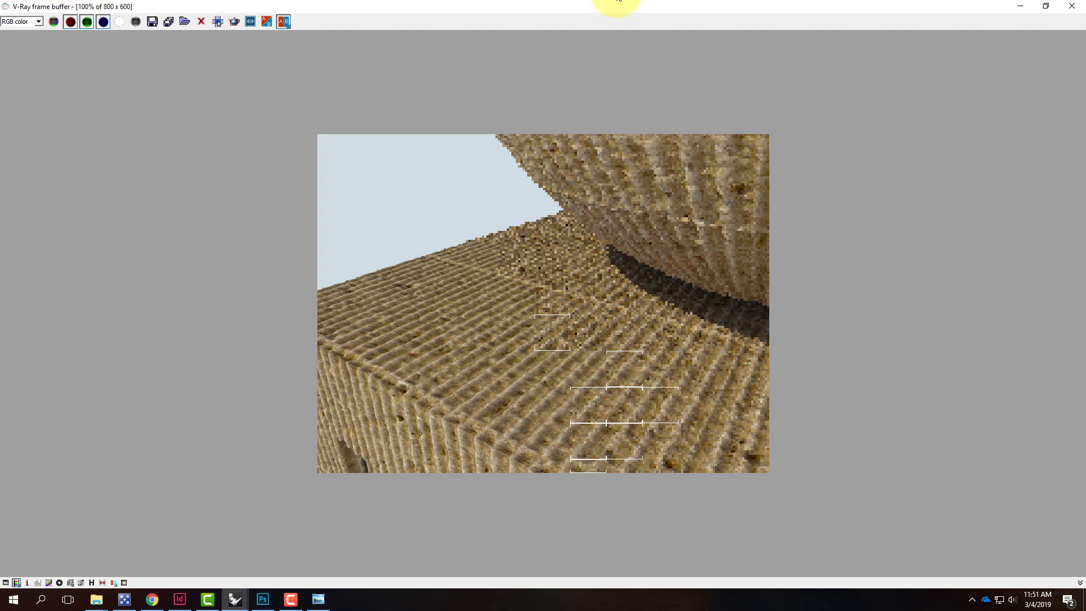
click(1068, 7)
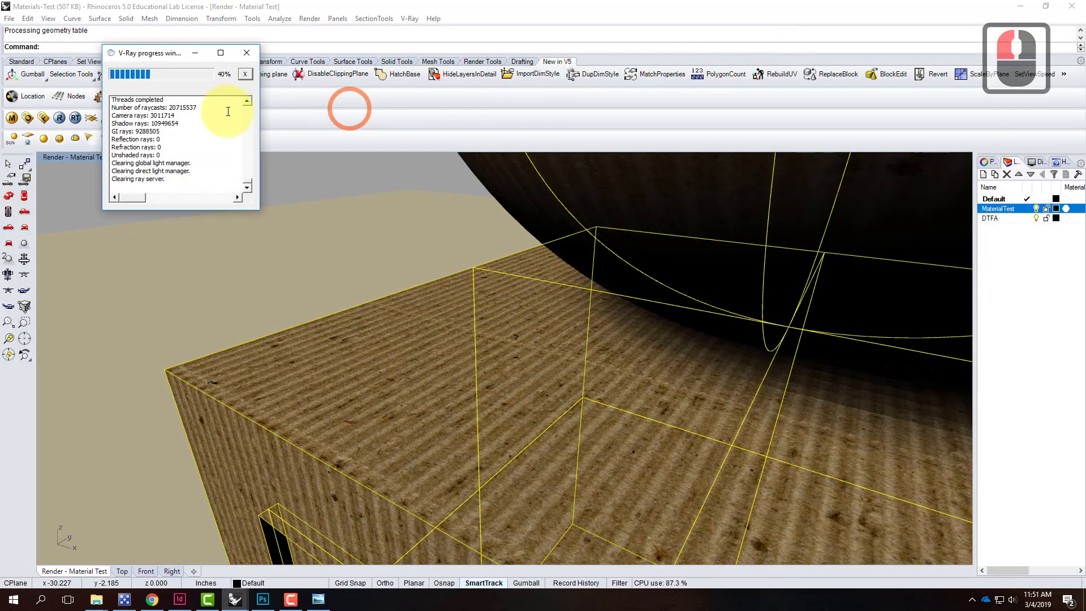
drag(172, 56, 322, 52)
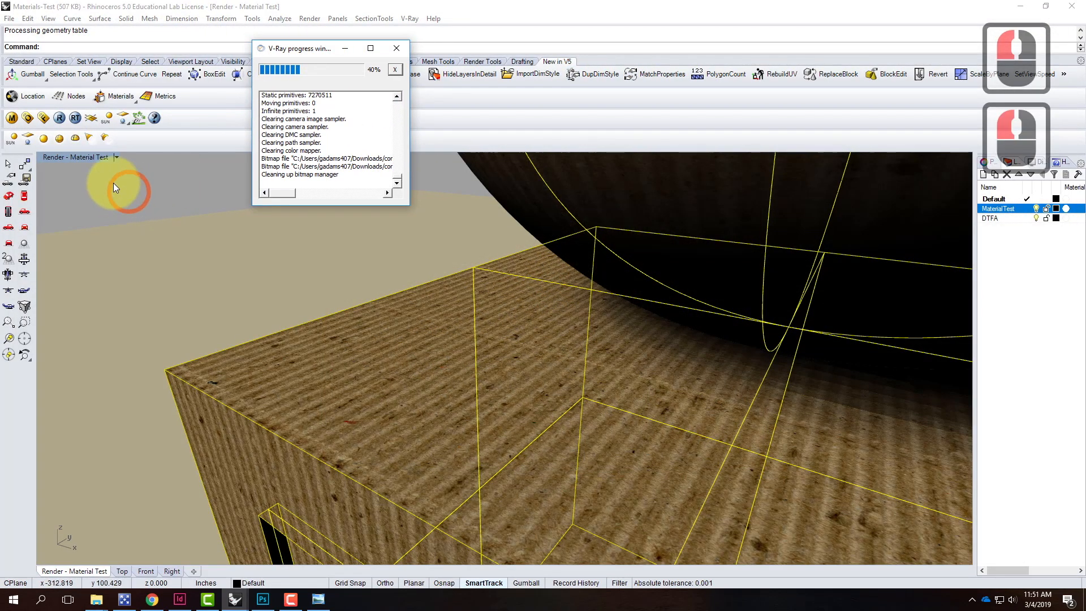
Restore the saved view showing the whole sphere and cube, render it, and minimize the finished render
click(119, 157)
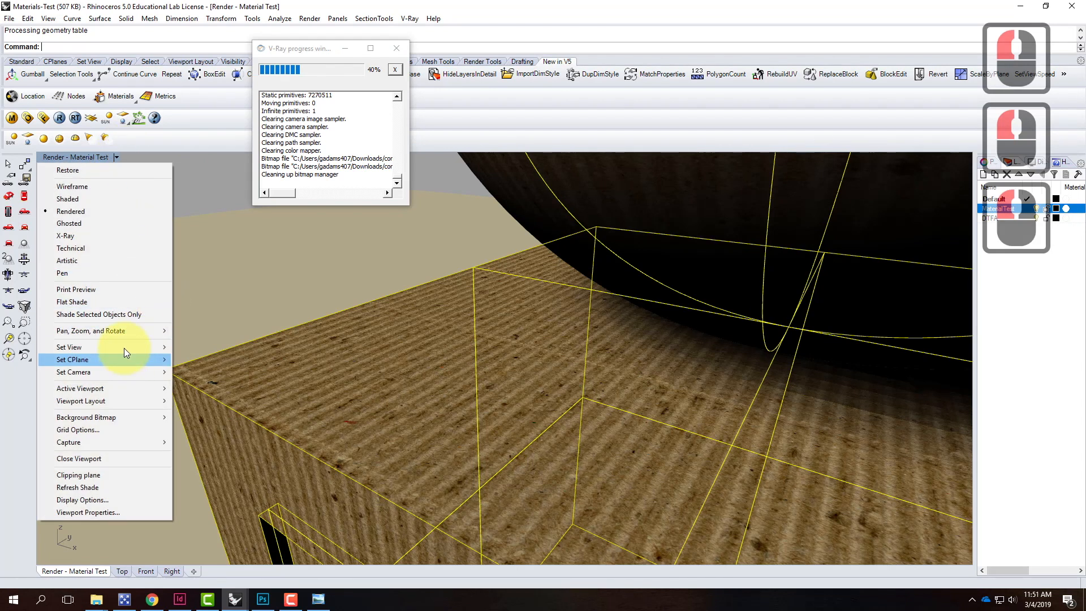
mouse_move(124, 347)
click(209, 497)
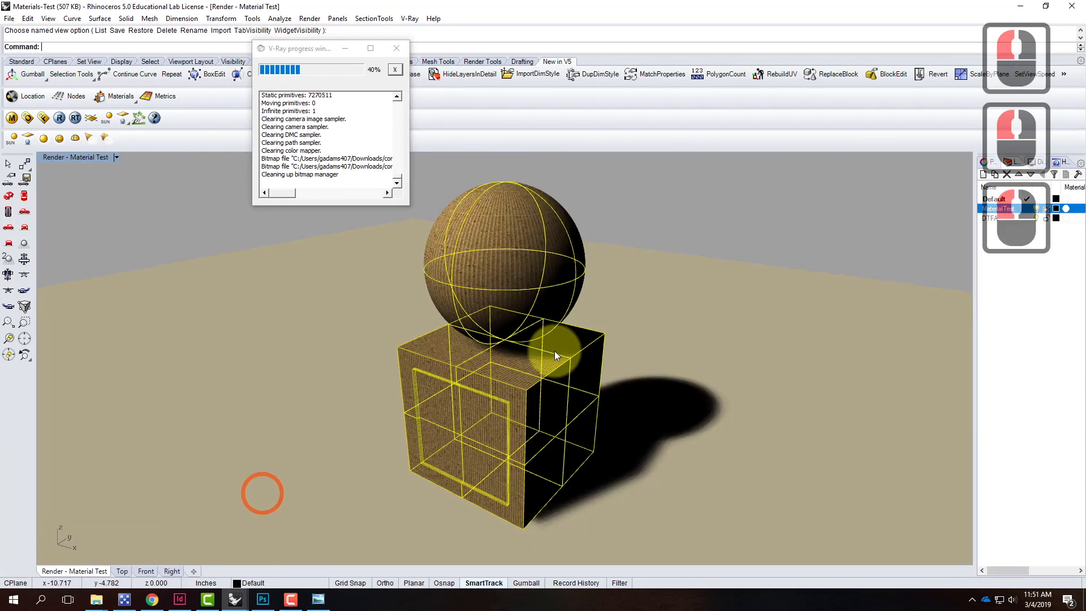
click(60, 118)
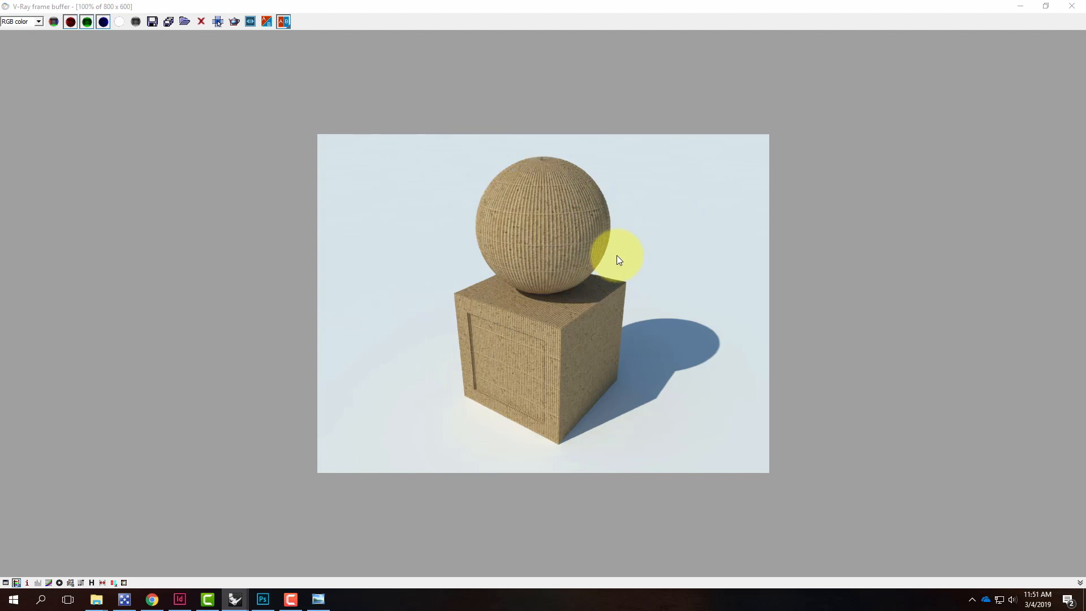
click(1020, 6)
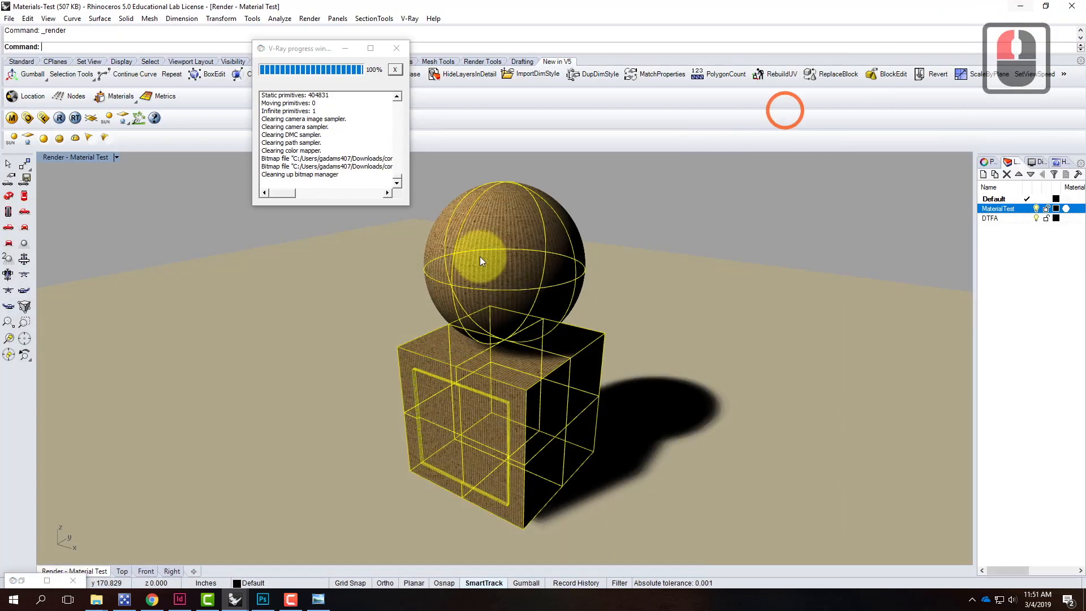
Switch to Chrome, extract polishedDarkOak.zip into a polishedDarkOak folder in Downloads, and select the extracted diffuse file
click(152, 599)
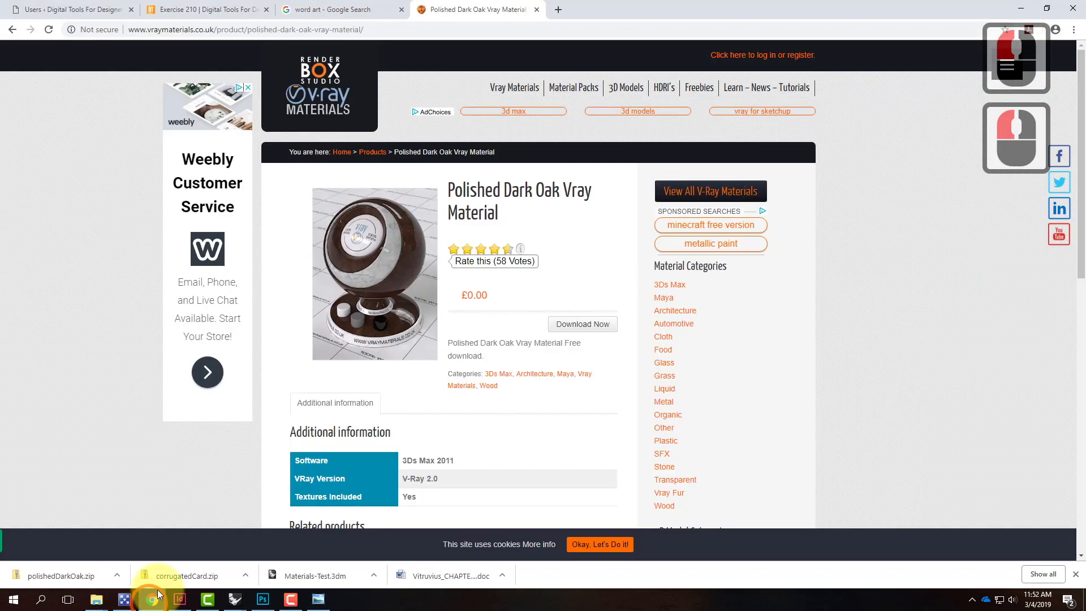
click(116, 575)
click(140, 536)
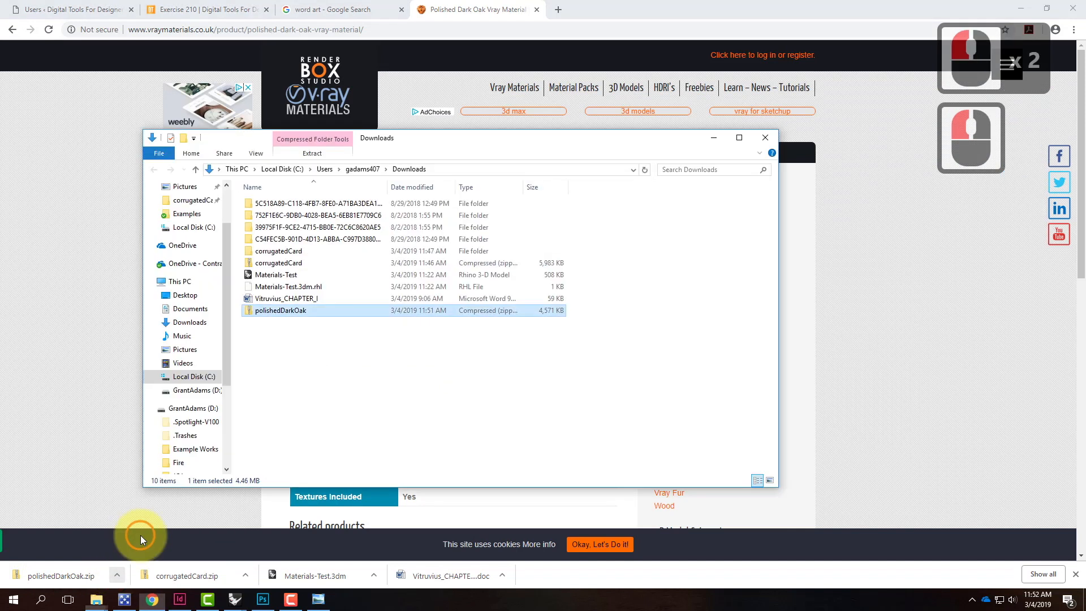
right_click(280, 310)
click(333, 348)
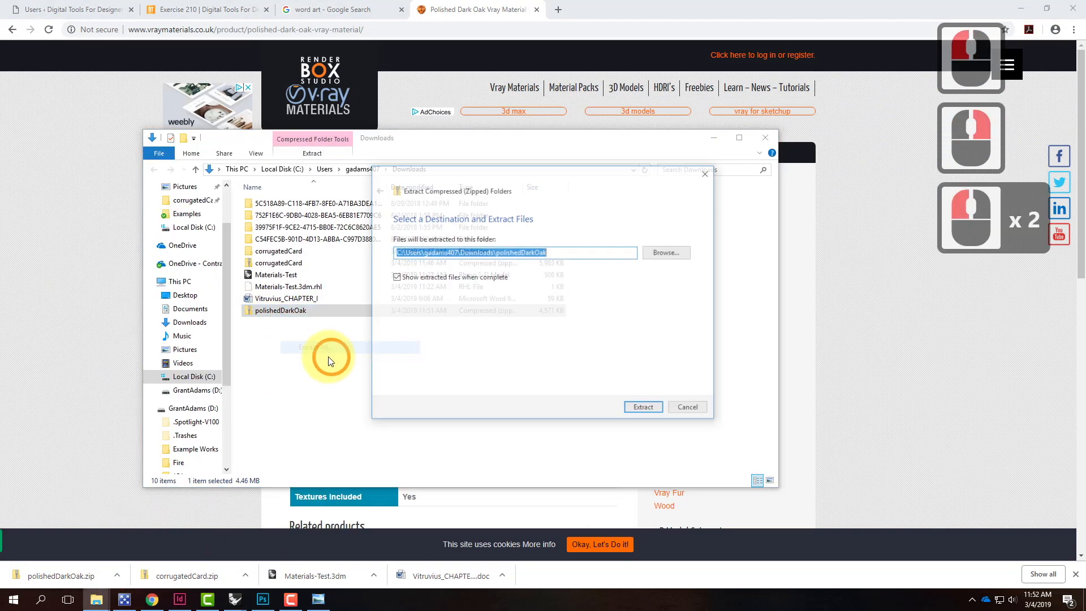
click(641, 405)
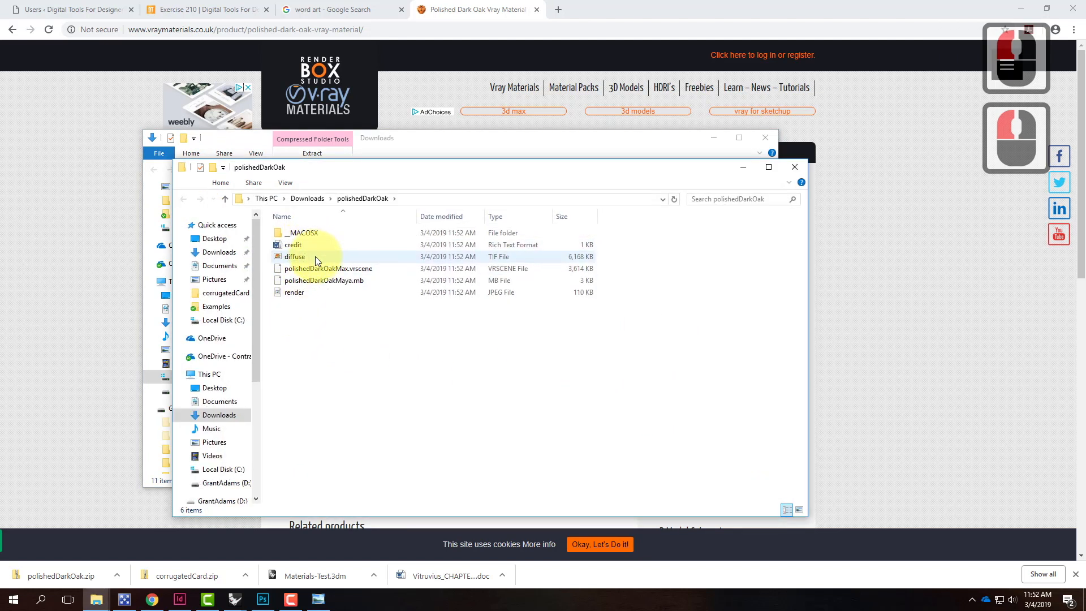
click(319, 259)
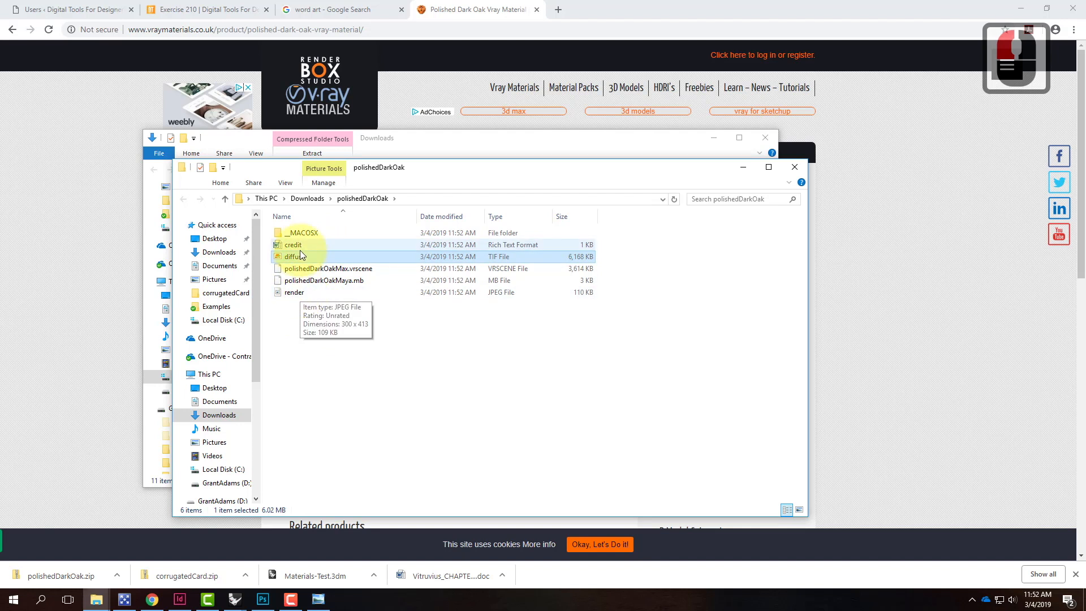
Open the polishedDarkOak diffuse image, inspect its wood grain up close, and close the image viewer
double_click(291, 256)
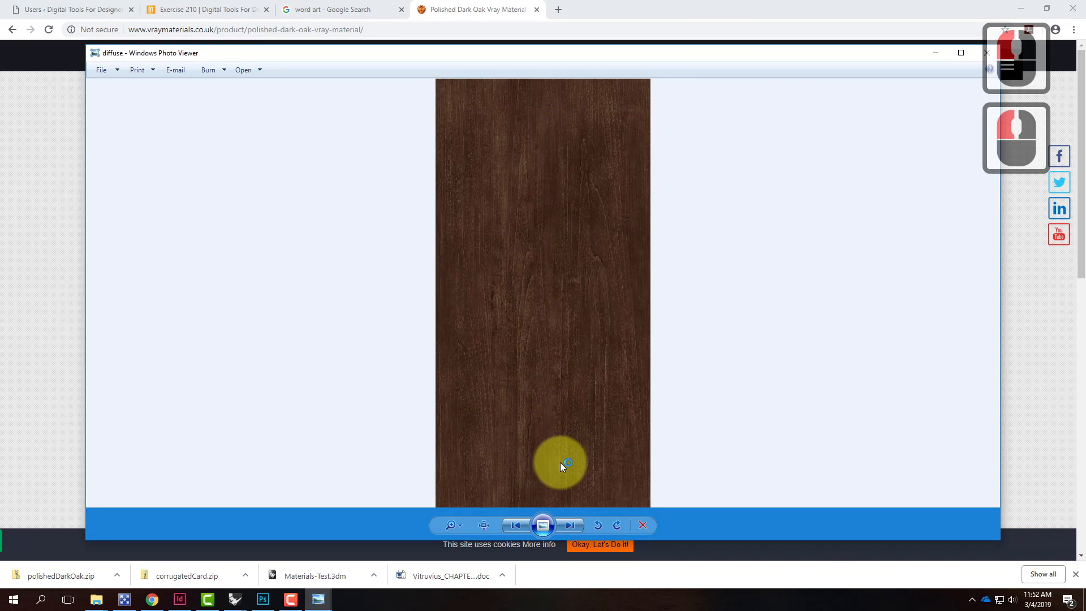
scroll(546, 355, up, 7)
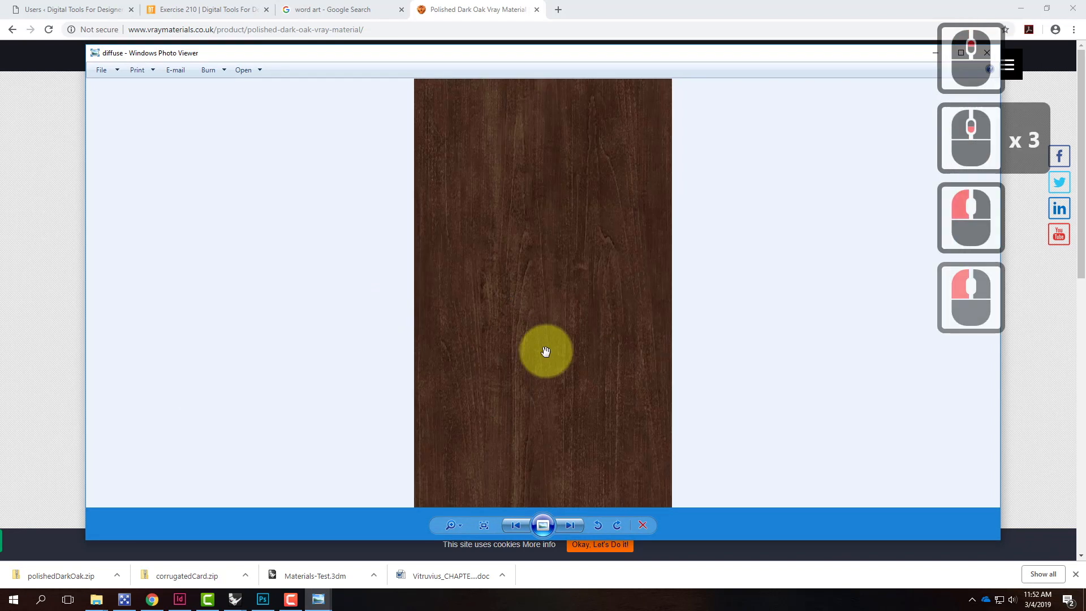
scroll(545, 352, down, 3)
scroll(545, 352, down, 5)
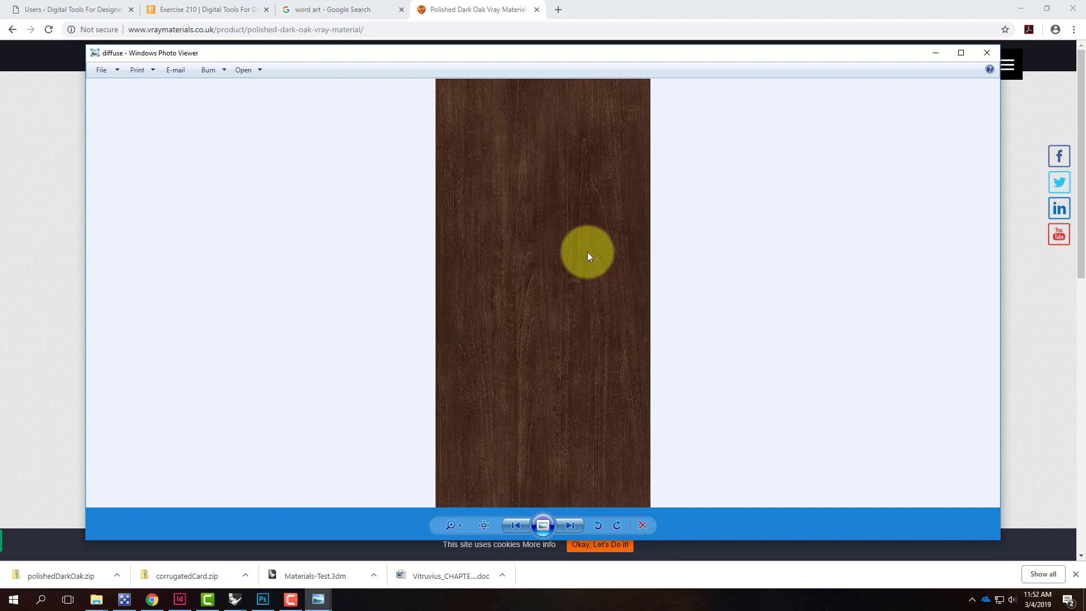
click(987, 54)
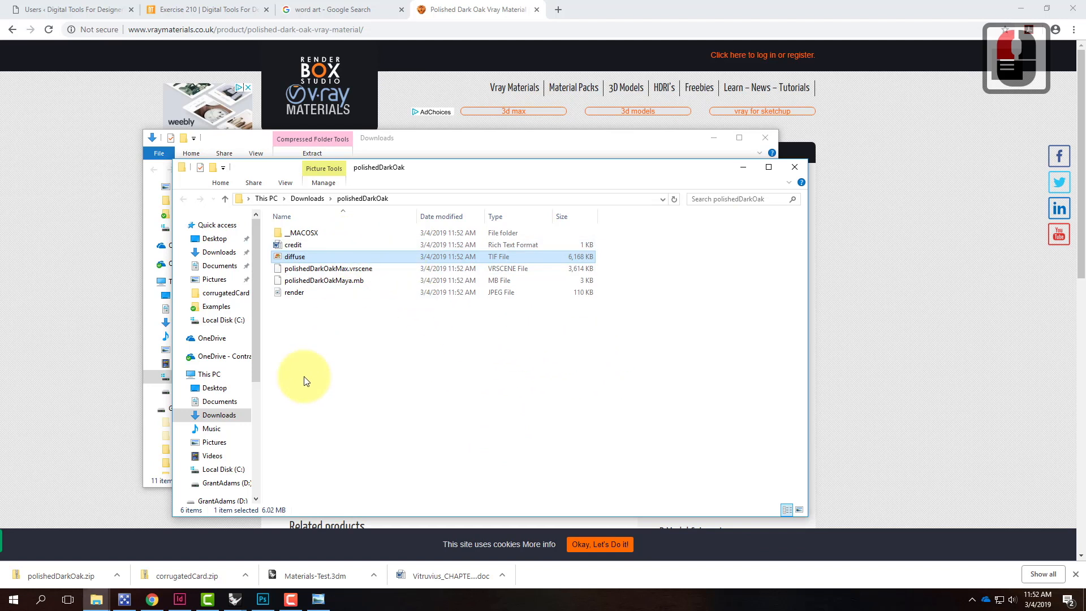
Switch to the Materials-Test file in Rhino, close the render progress window, and open the V-Ray material editor clear of the window corner
click(235, 602)
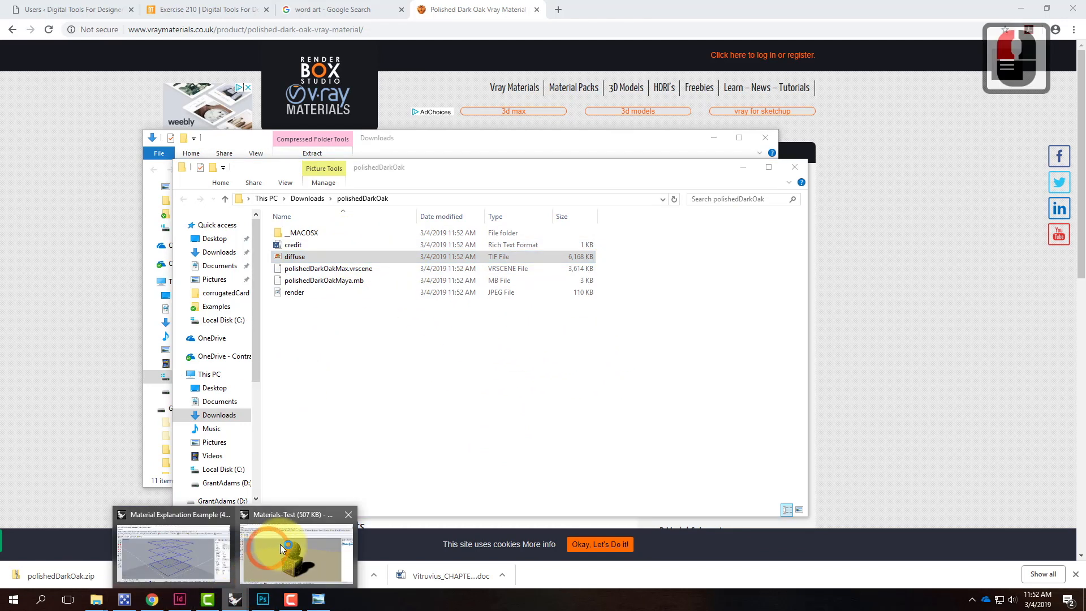
click(289, 550)
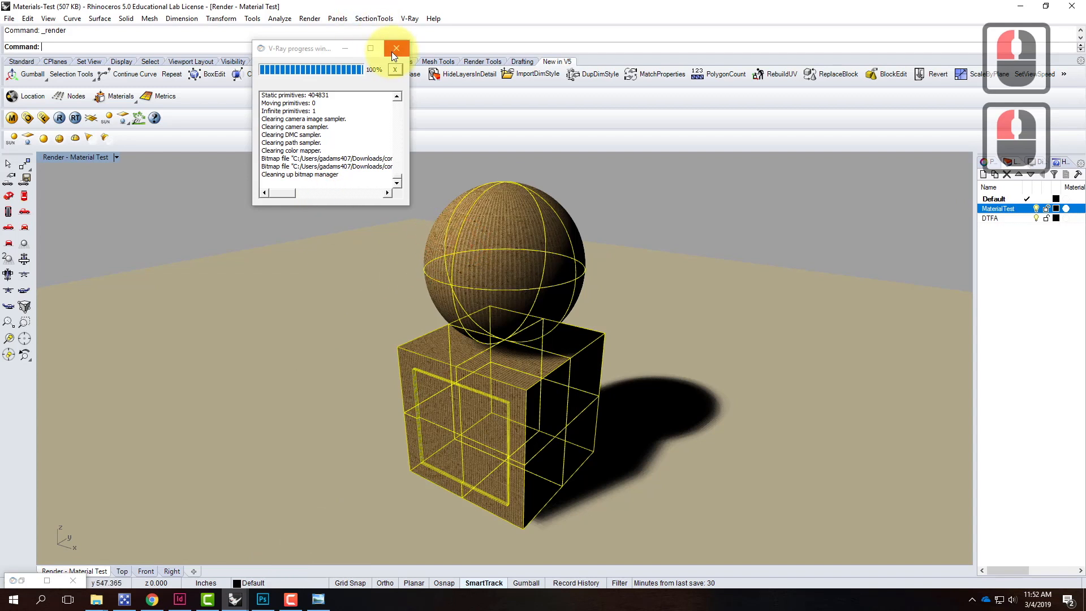
click(394, 50)
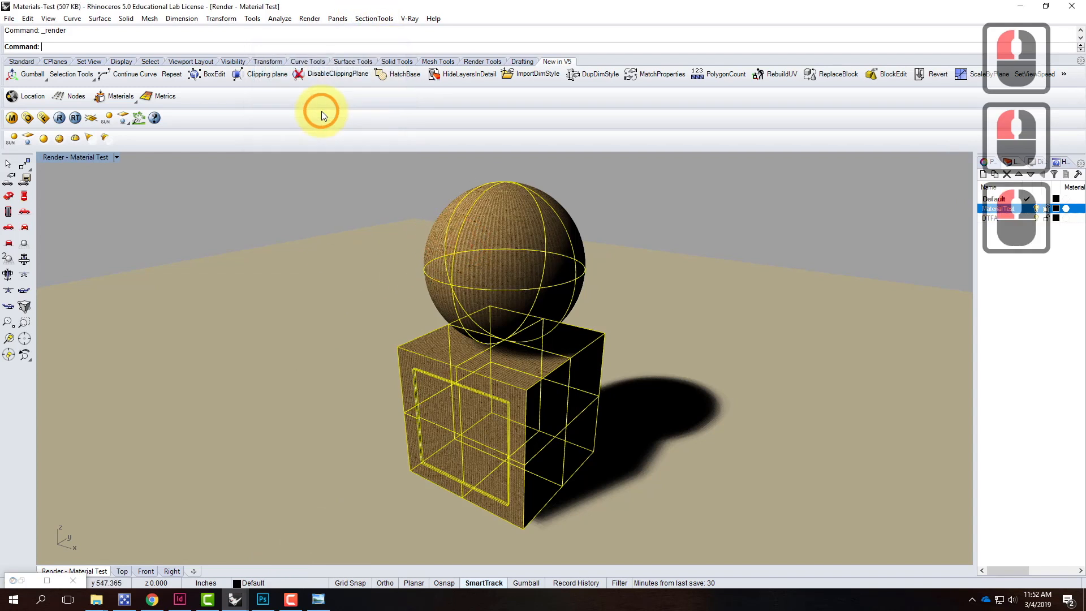
click(12, 119)
drag(148, 10, 217, 93)
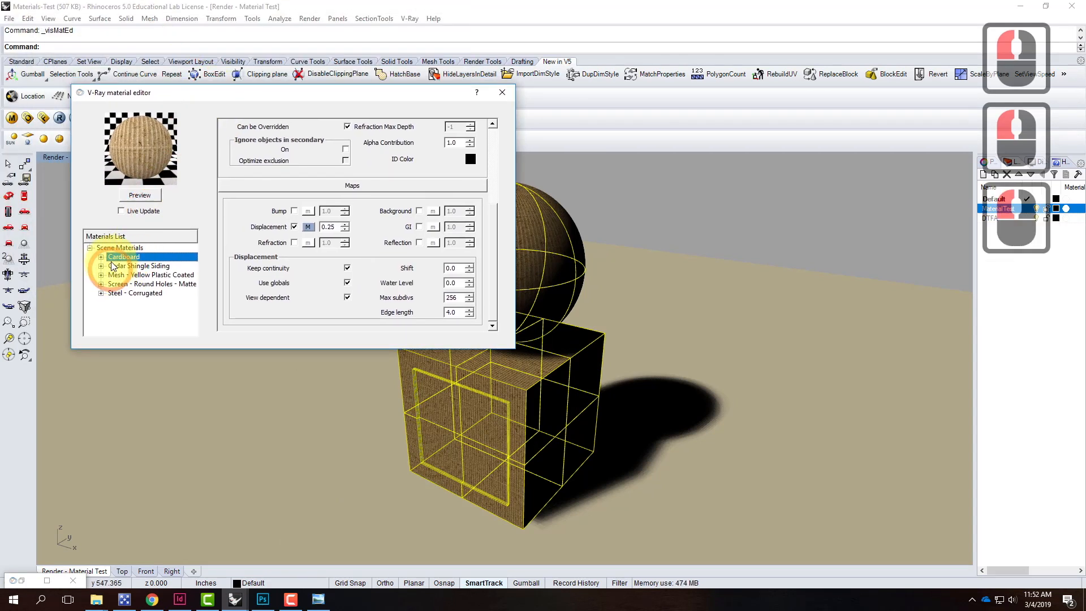
Add a new material to the scene materials and rename it "Wood - Dark Oak Polished"
right_click(118, 248)
mouse_move(155, 256)
click(241, 296)
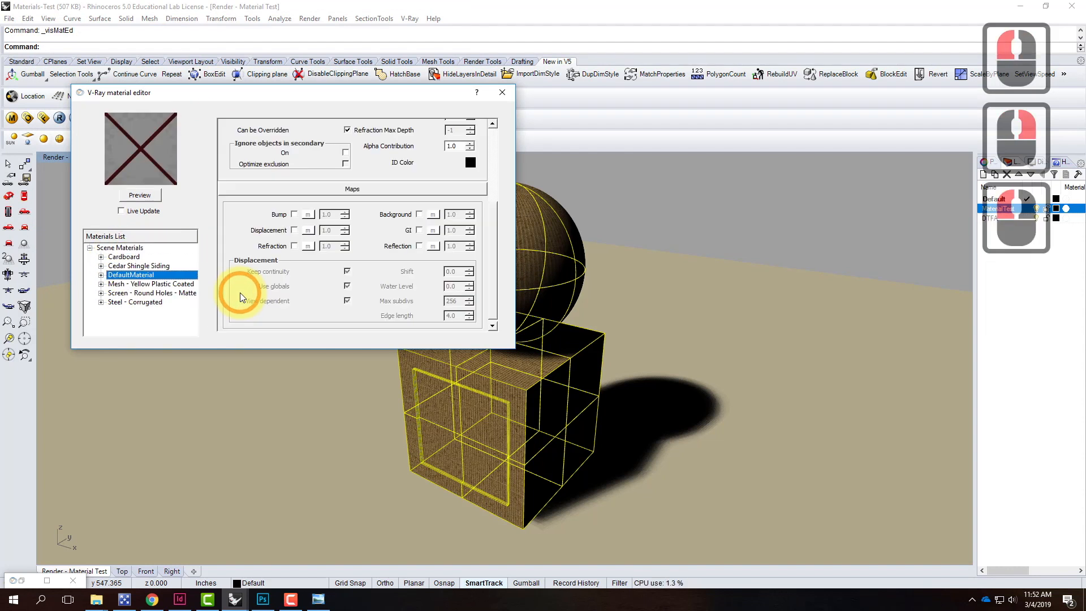
double_click(142, 277)
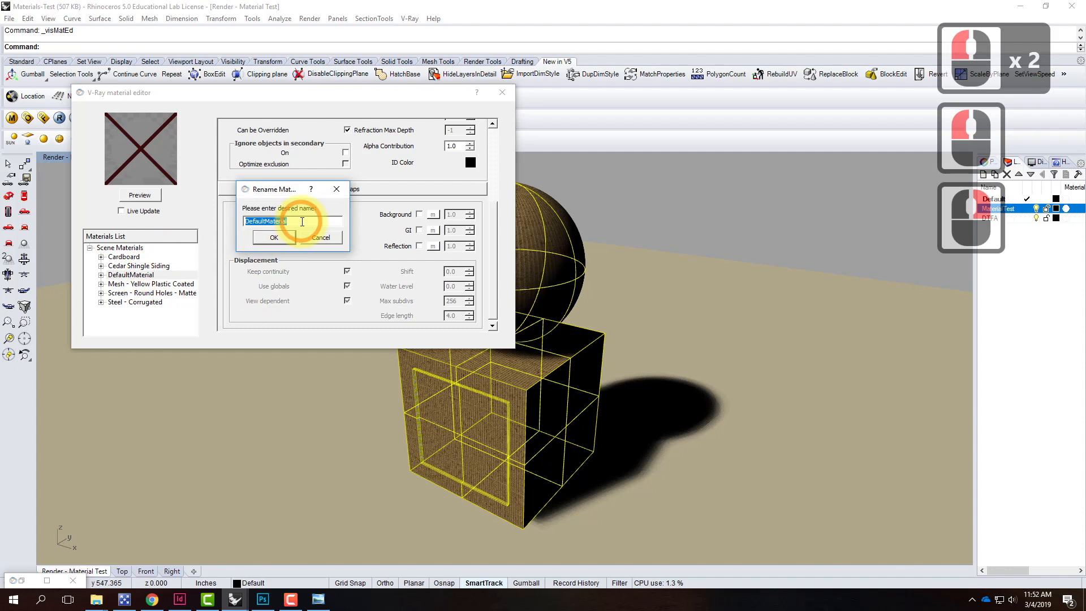
text(Wood - )
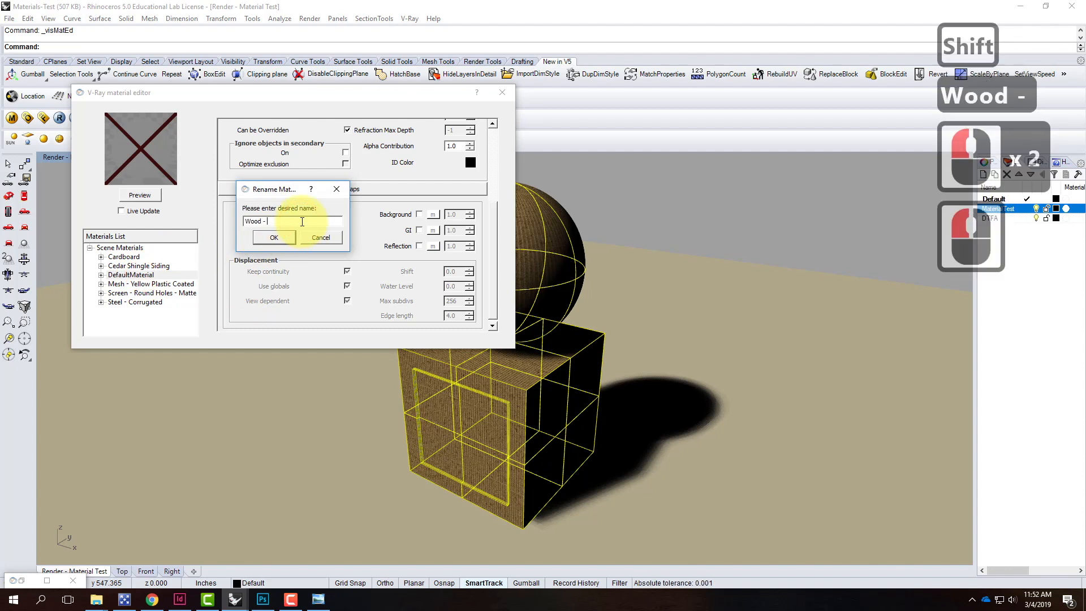
text(Dark Oak Polished)
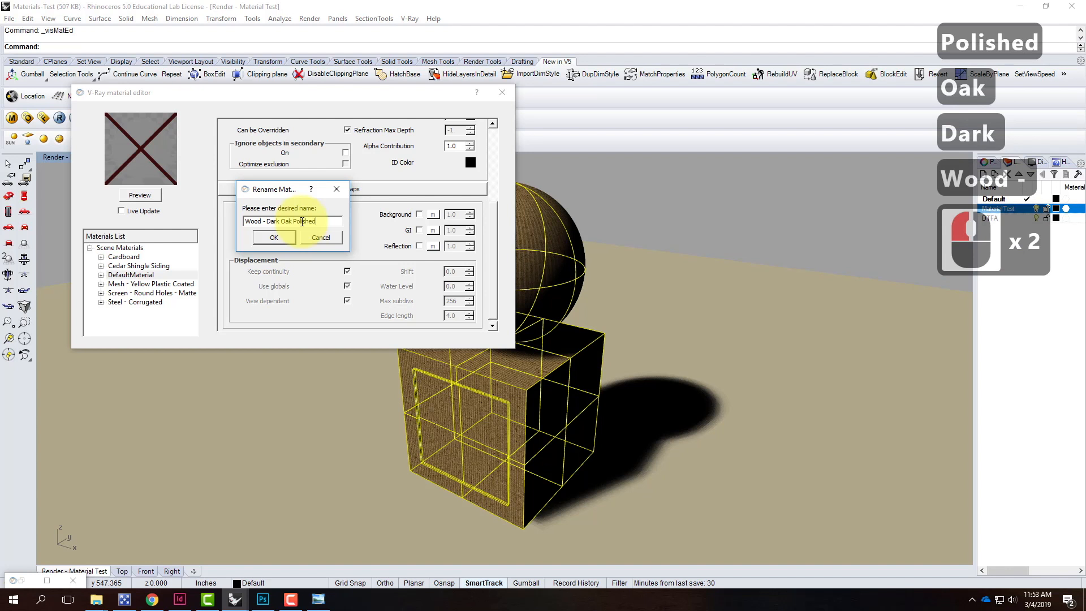
key(Return)
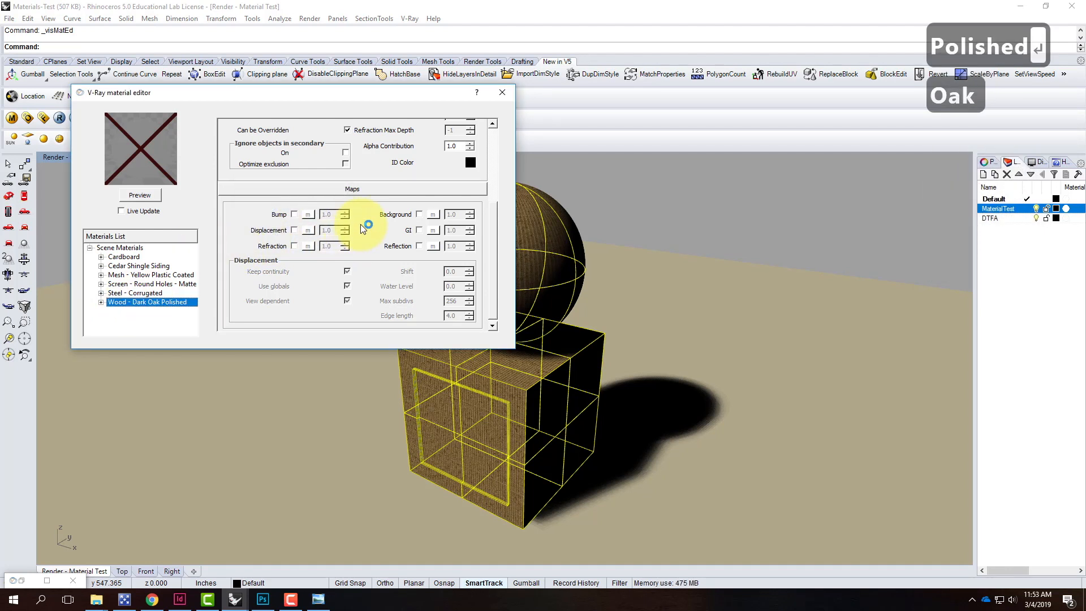
Assign the diffuse image from Downloads/polishedDarkOak as a TexBitmap to the new wood material's diffuse color, previewing the texture before accepting it
drag(491, 230, 497, 138)
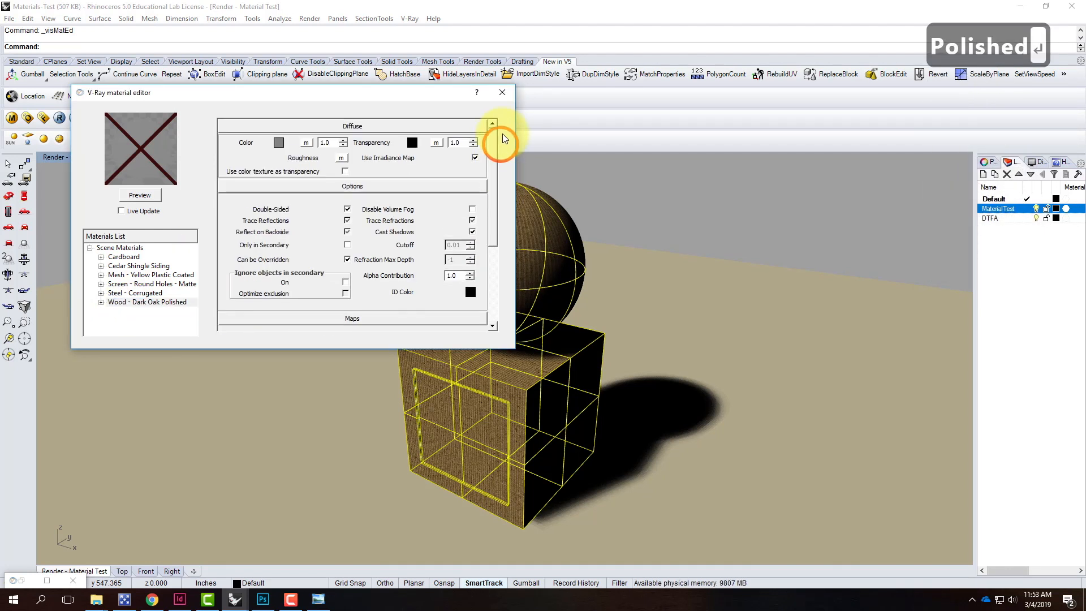
click(306, 142)
click(416, 307)
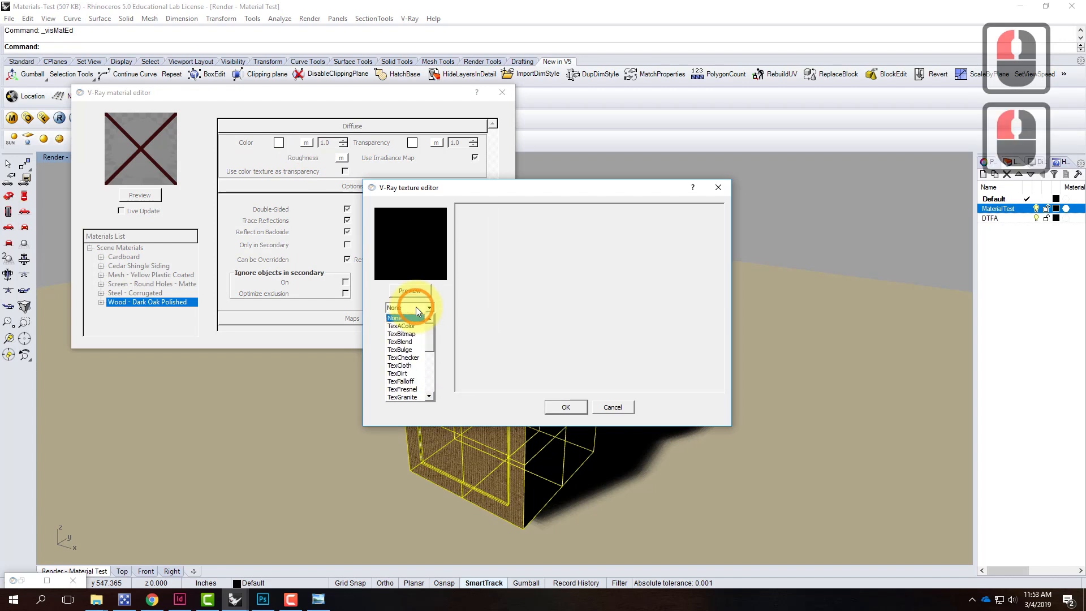
click(413, 334)
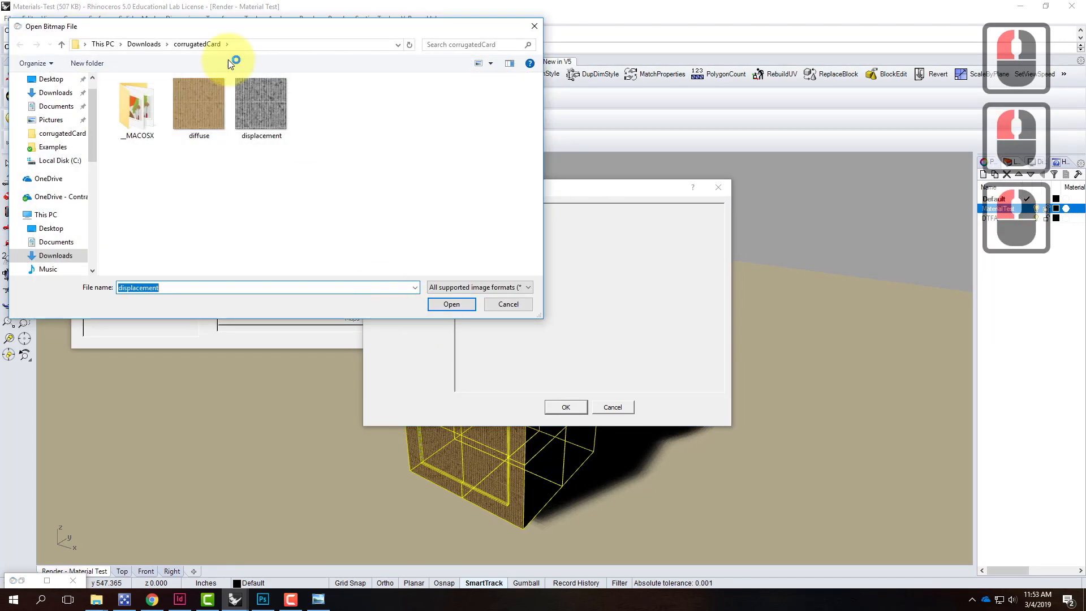
click(151, 43)
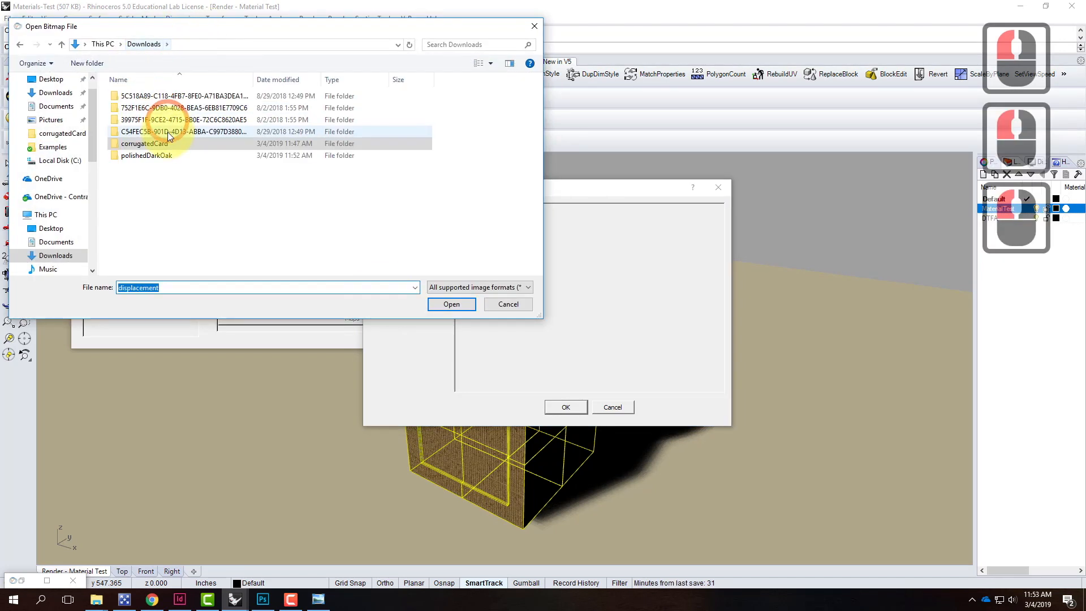
double_click(164, 154)
click(204, 106)
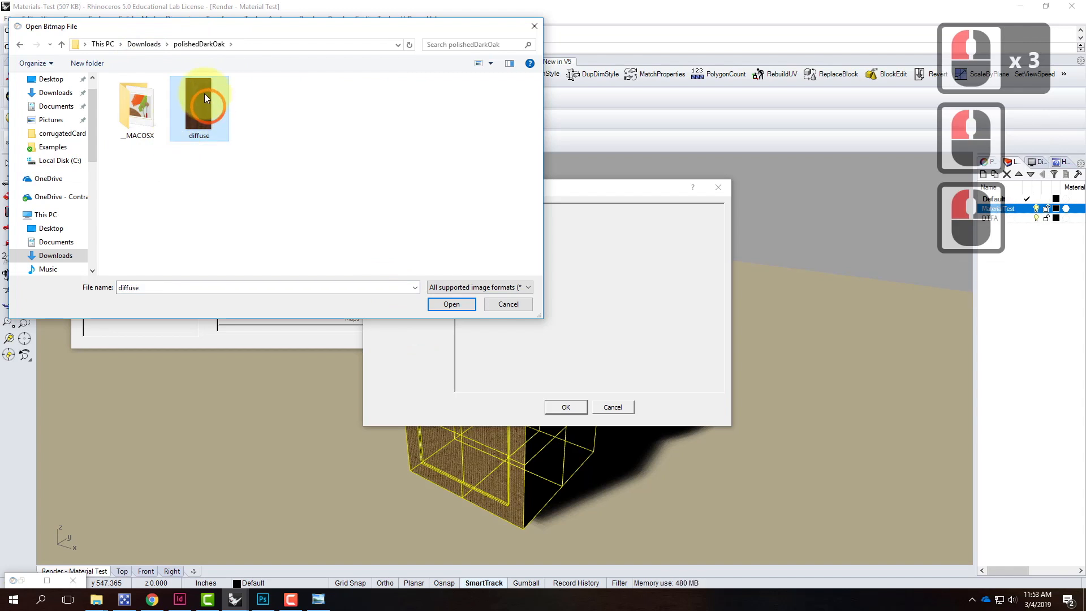
click(443, 307)
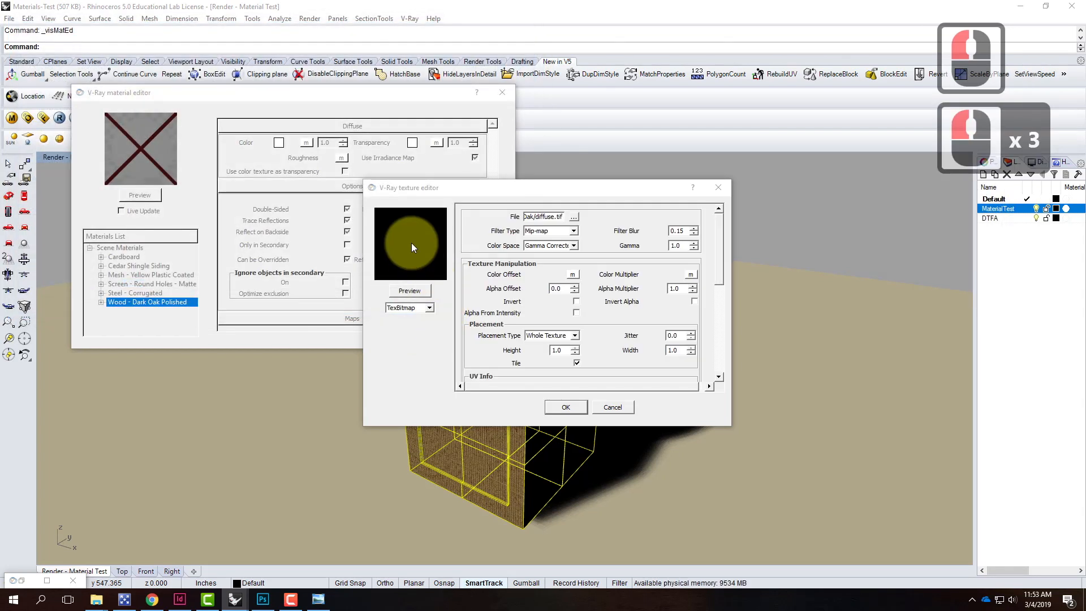
click(407, 289)
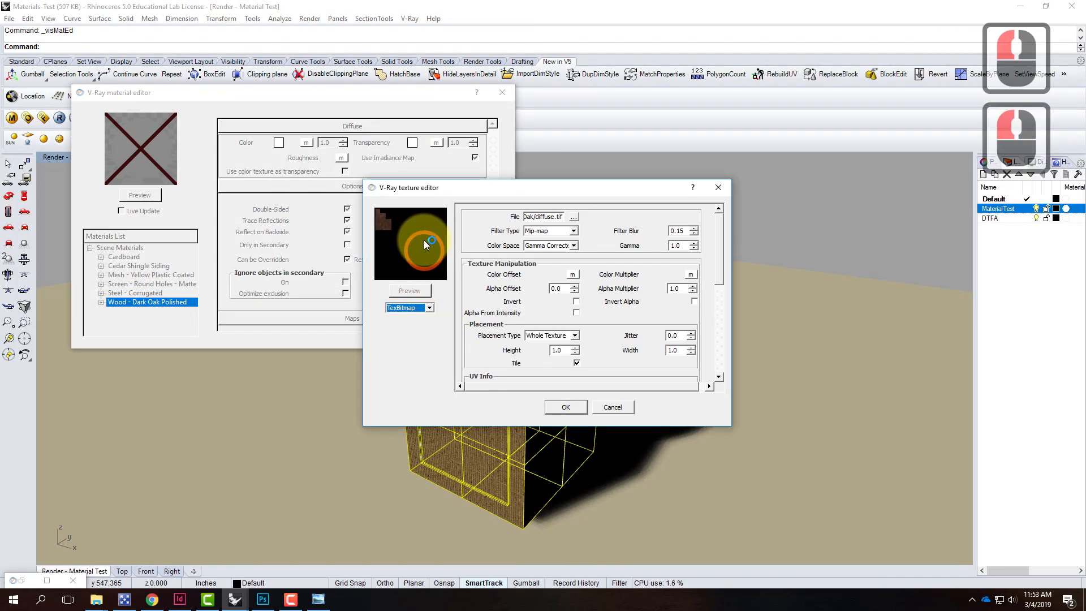
click(572, 405)
Preview the Wood - Dark Oak Polished material, apply it to the selected sphere and cube, and close the material editor
click(126, 197)
click(137, 197)
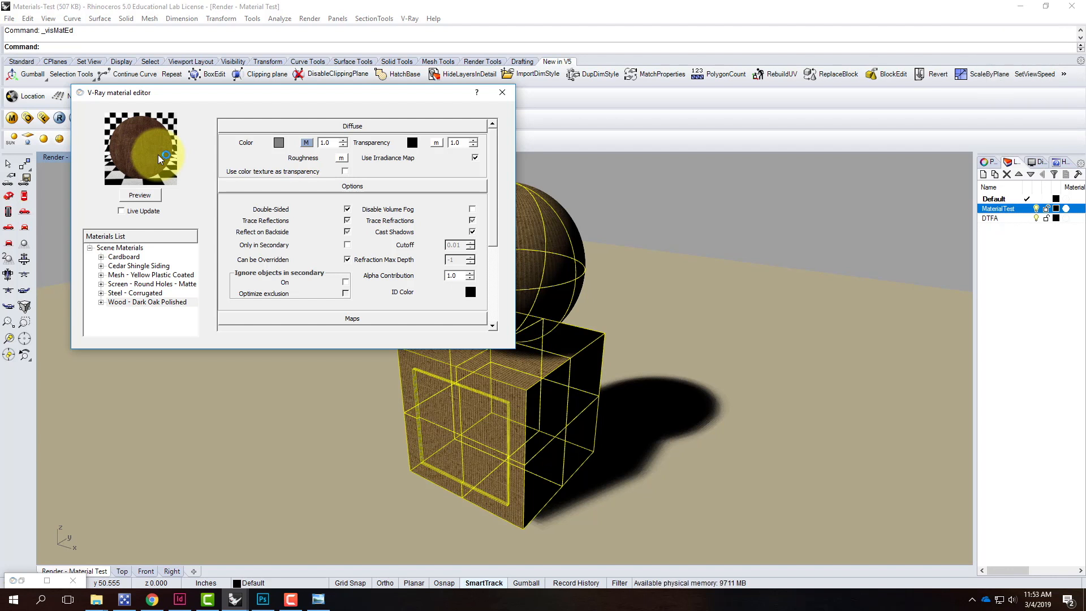
right_click(145, 303)
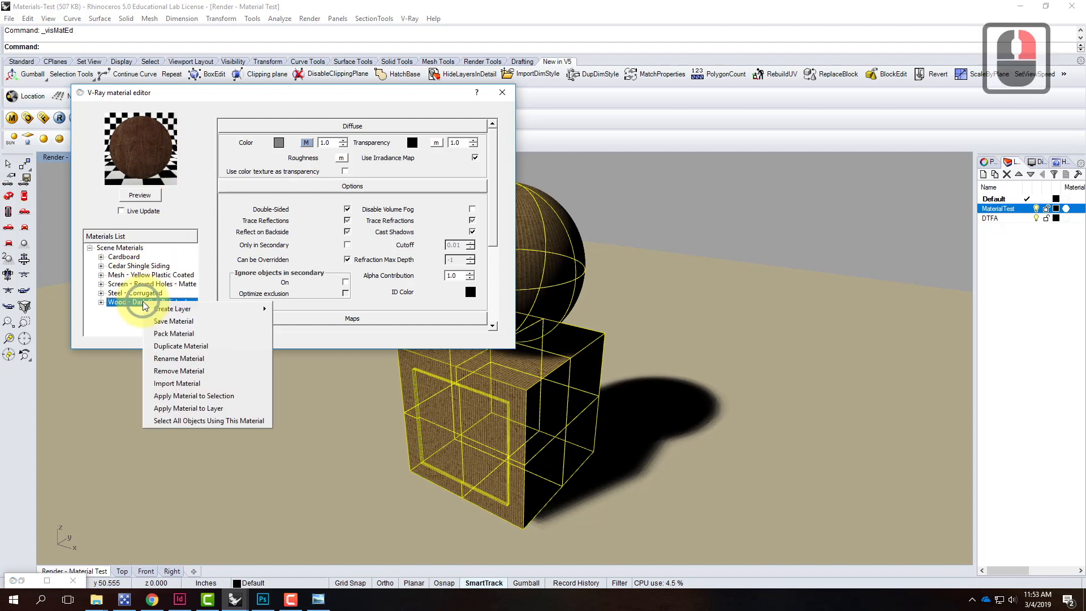
click(204, 396)
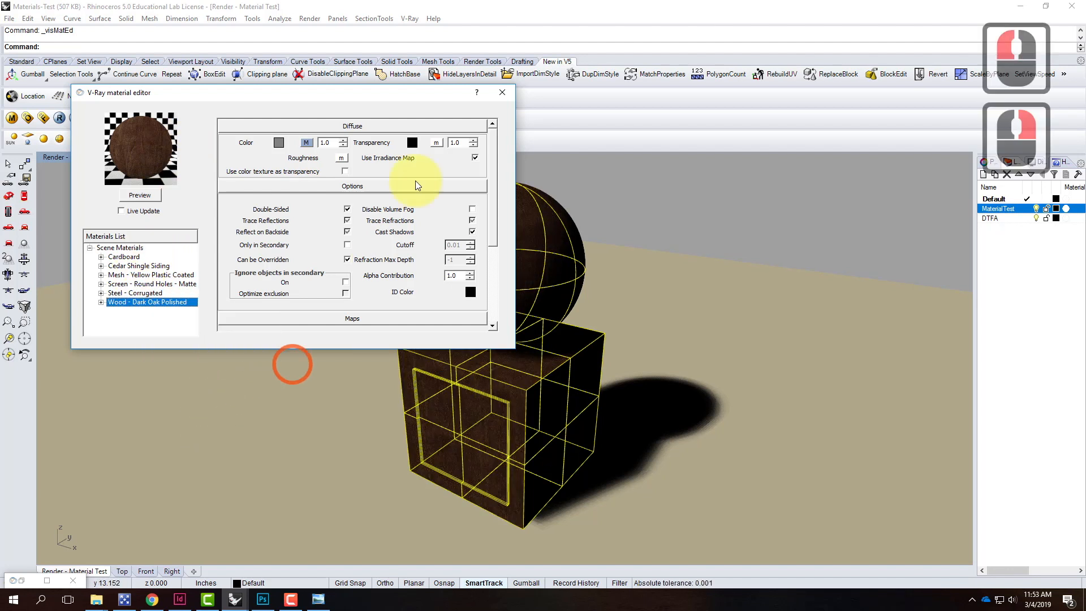
click(501, 92)
Render the dark oak sphere and cube, view the result in the V-Ray frame buffer, and minimize it
click(59, 118)
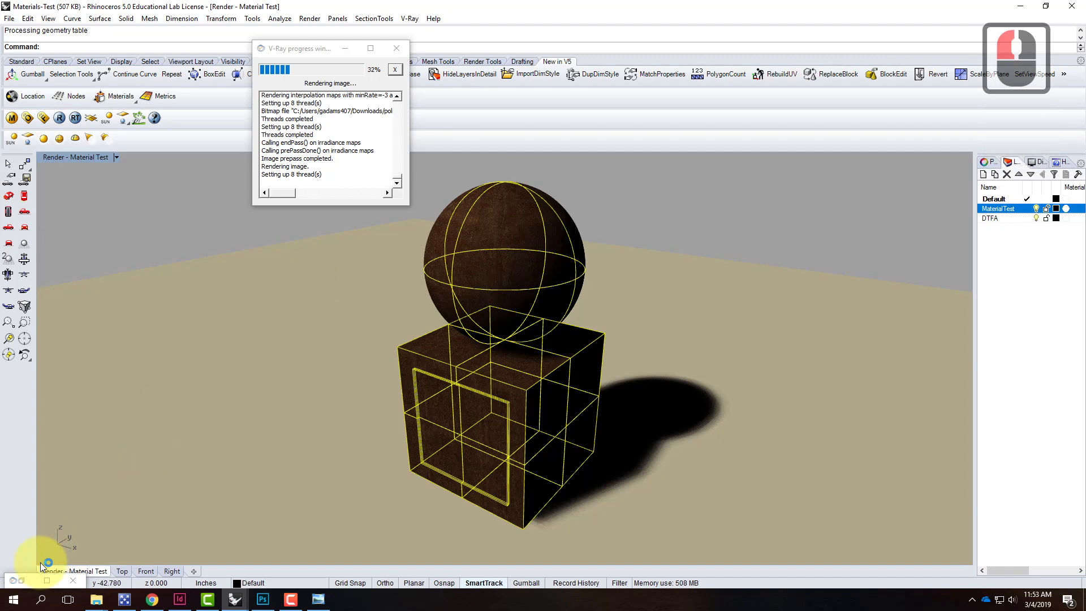
click(43, 583)
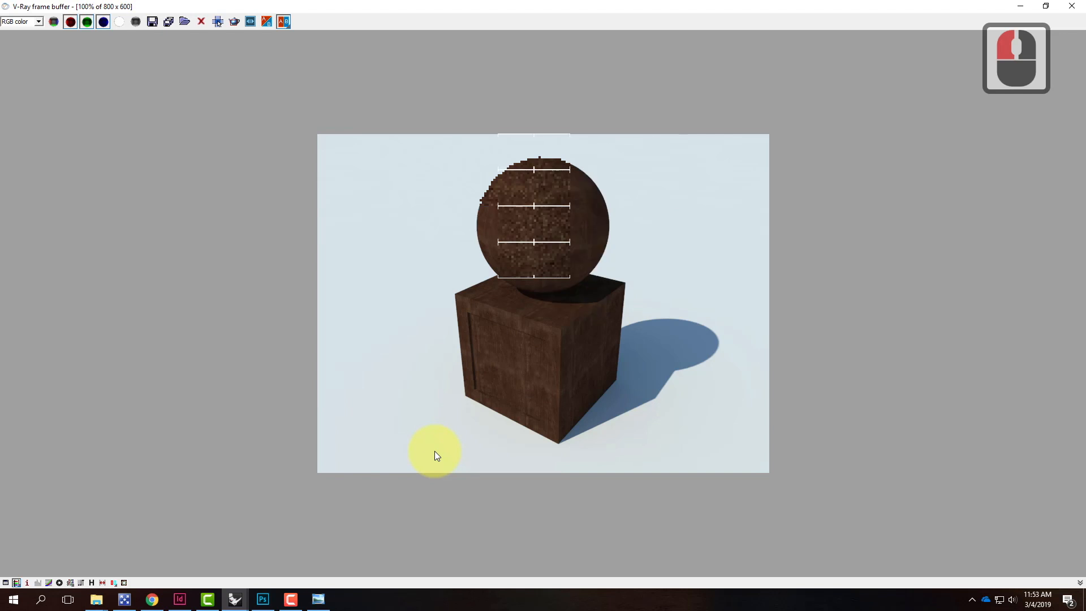
click(1031, 7)
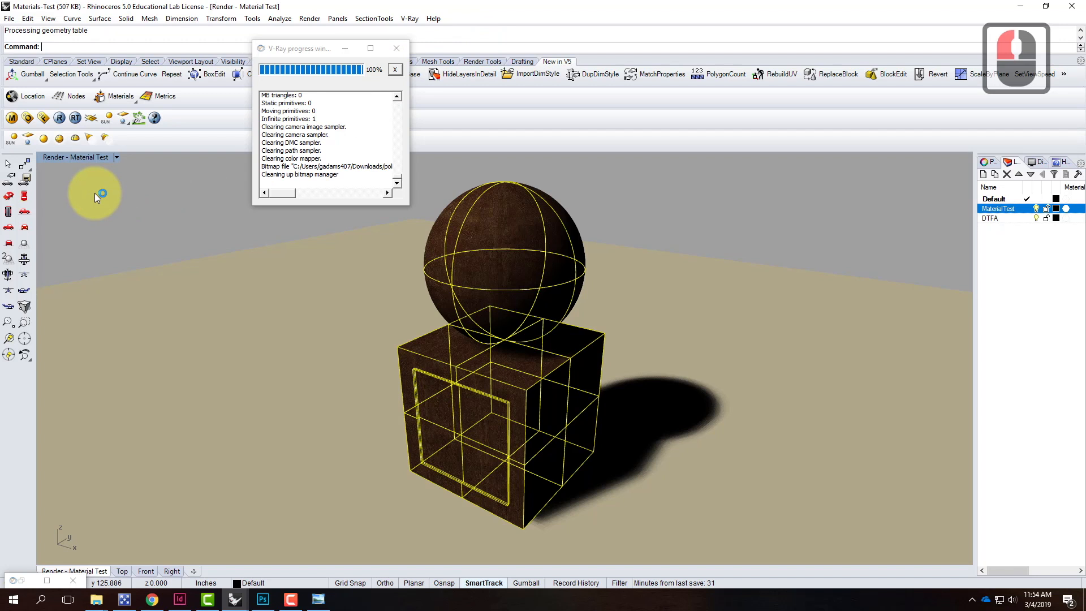
Reopen the material editor, add a reflection layer to Wood - Dark Oak Polished, and preview the material with the reflection map
double_click(11, 118)
drag(12, 10, 176, 123)
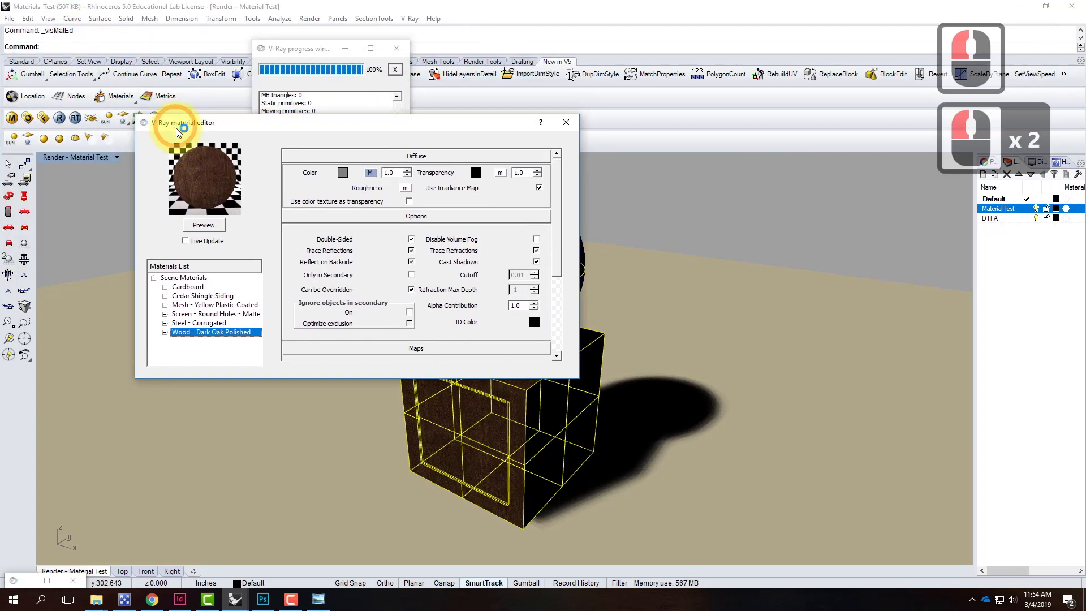
right_click(189, 333)
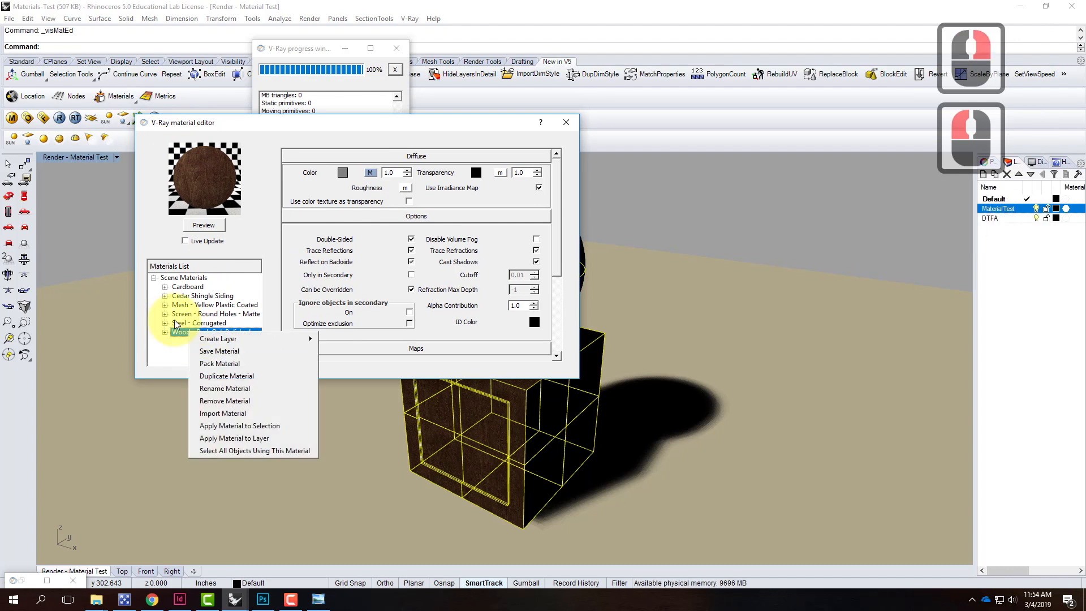
mouse_move(224, 340)
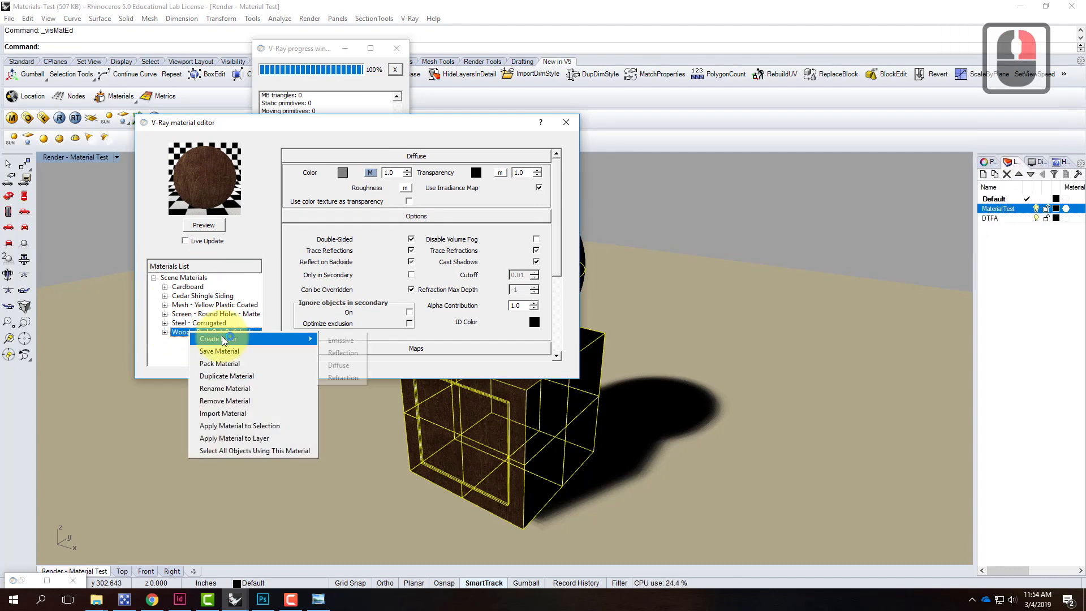
click(342, 353)
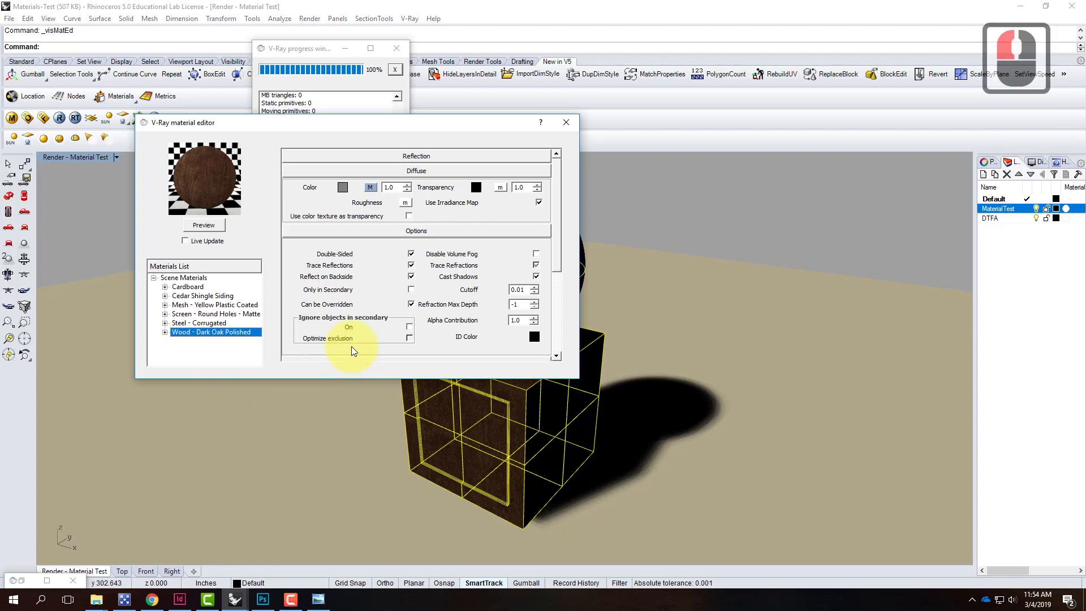
double_click(404, 158)
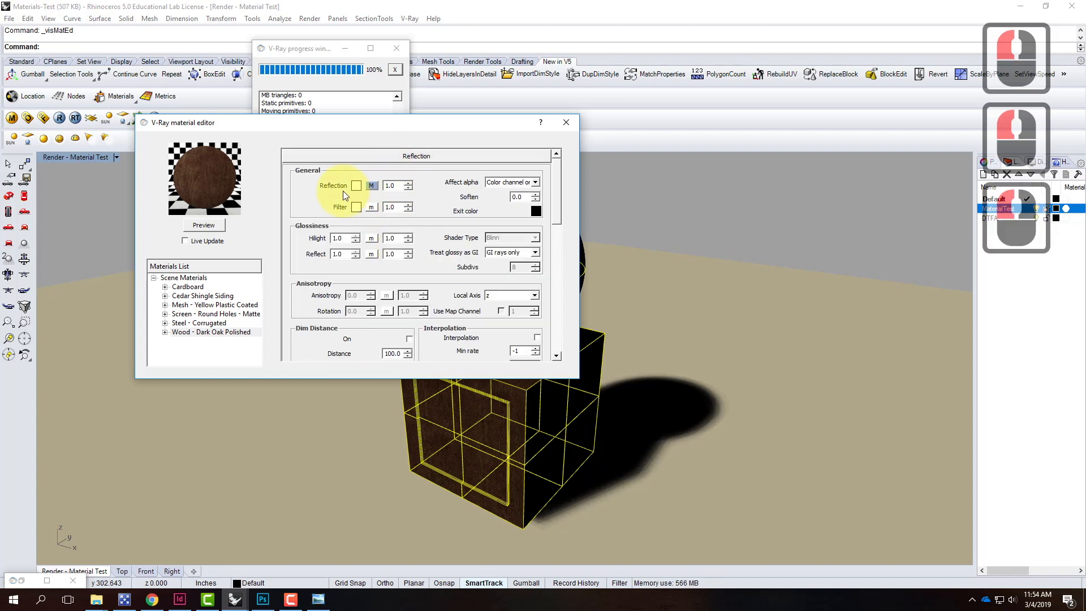
click(372, 185)
click(203, 225)
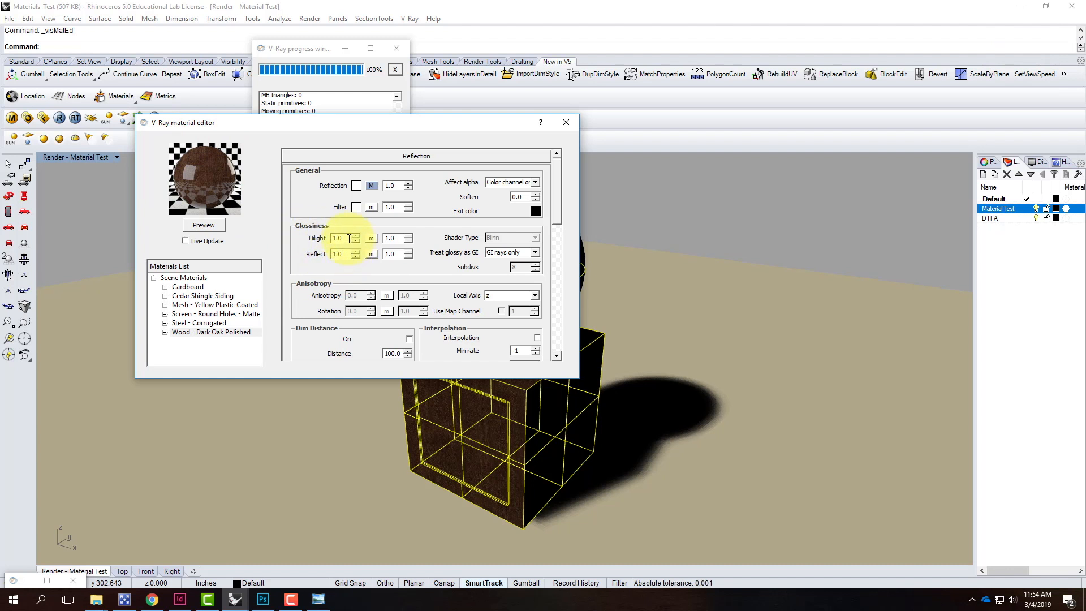
Set both the highlight and reflect glossiness of the wood's reflection layer to 0.75, updating the preview after the highlight change
drag(349, 239, 311, 234)
text(0.75)
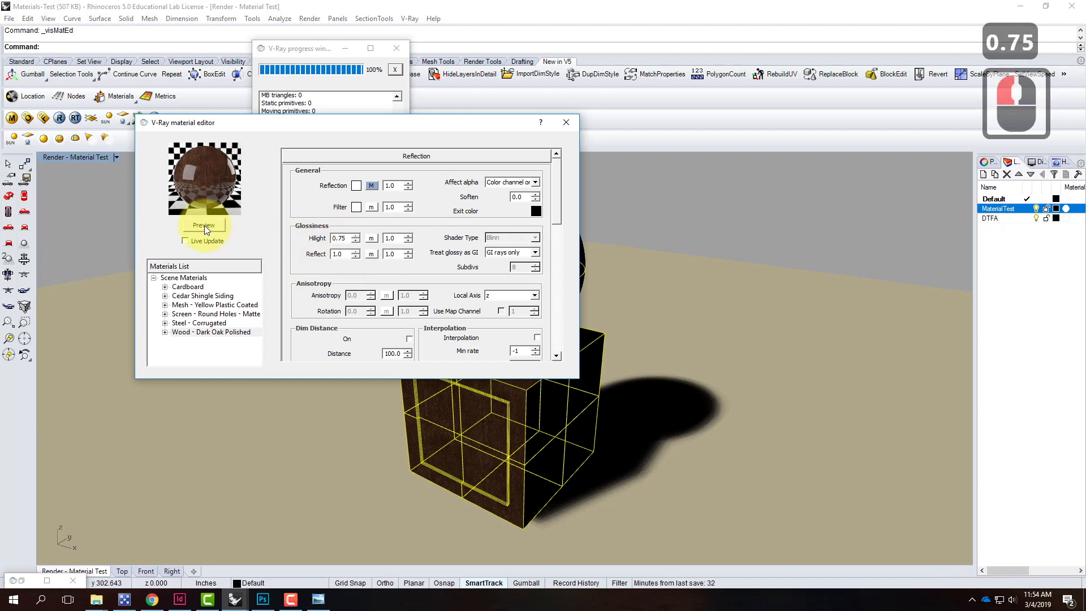
click(205, 225)
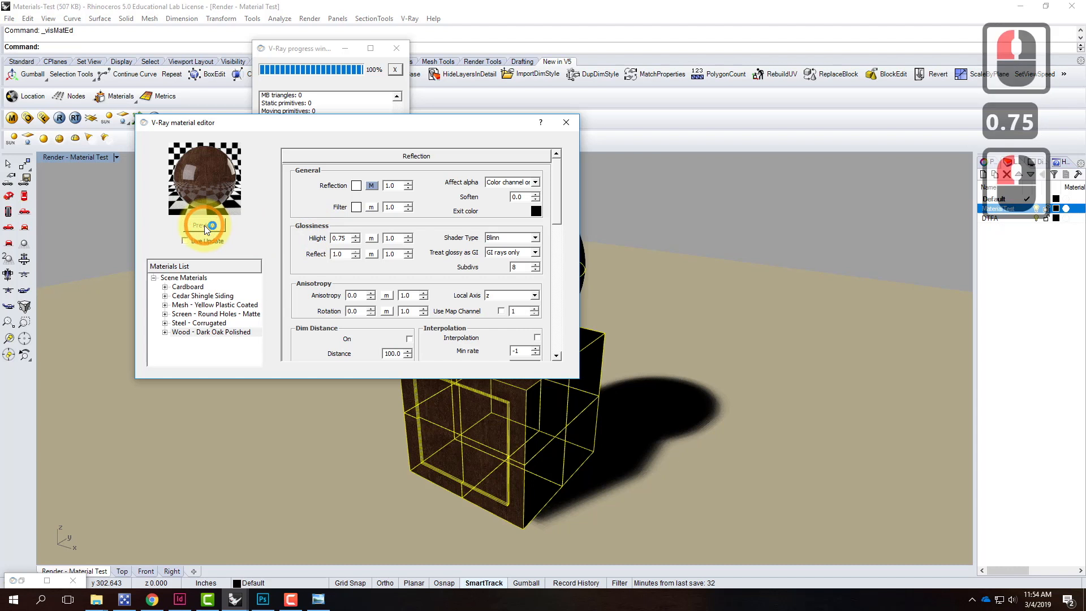
drag(360, 255, 309, 254)
text(0.75)
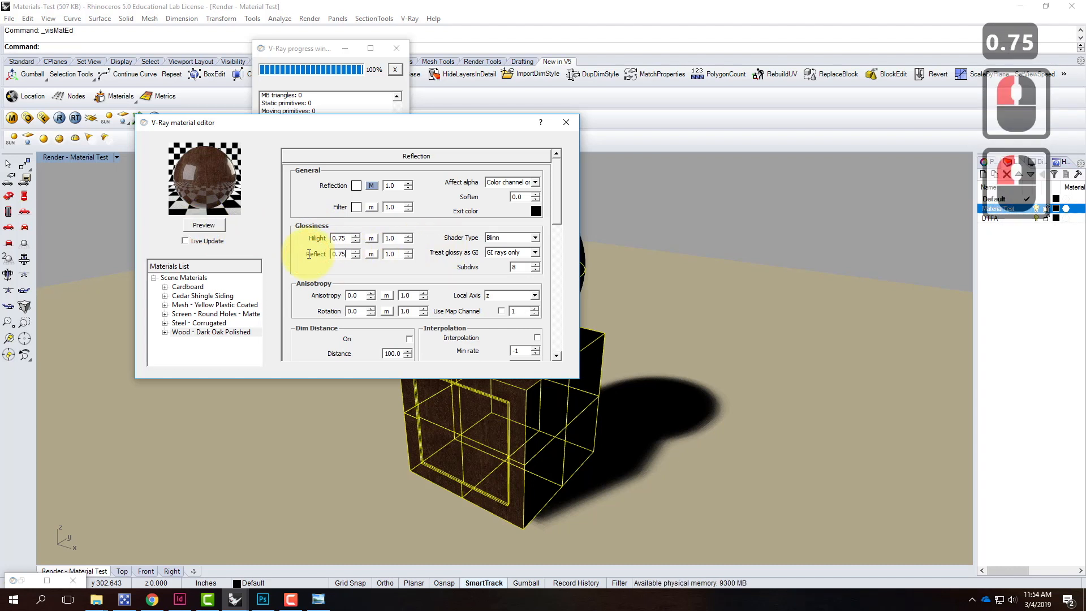
Preview the dark oak material, set its reflect glossiness to 0.85, preview it again, and close the material editor
click(193, 225)
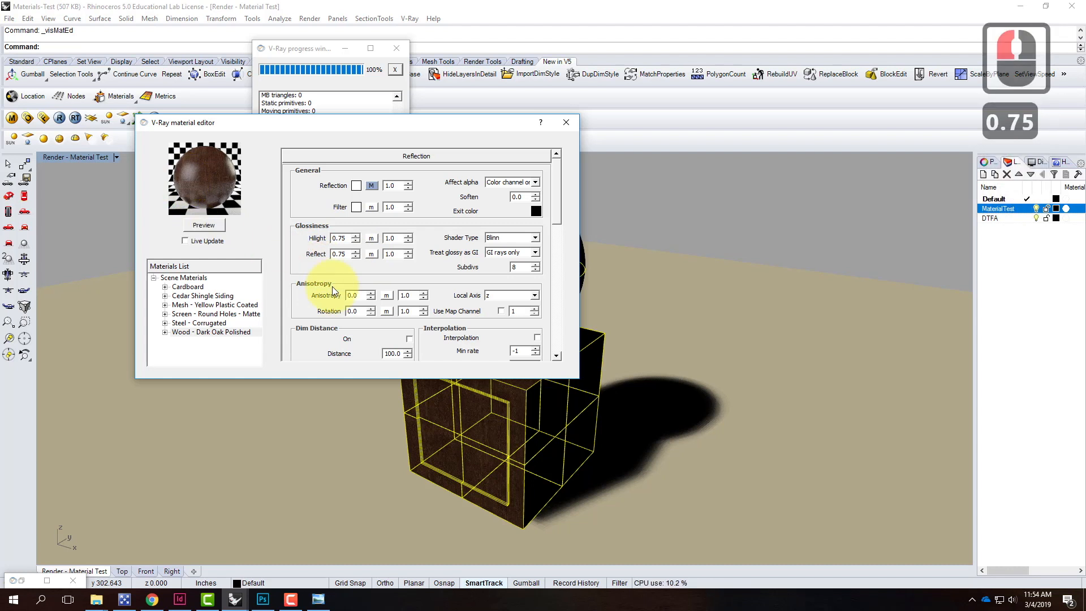
drag(348, 255, 310, 248)
text(0.)
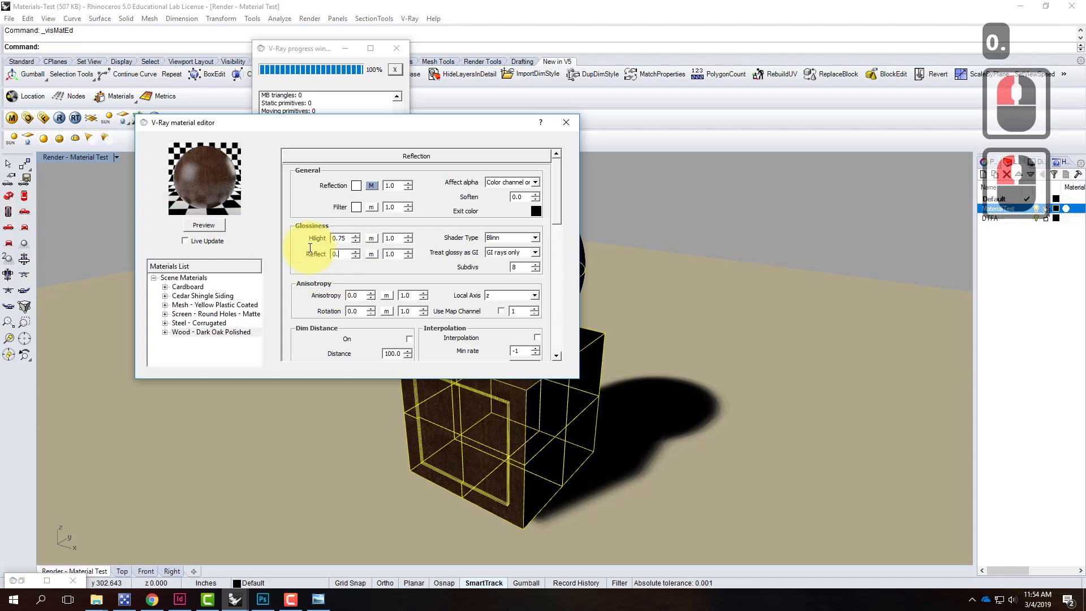
text(85)
click(223, 220)
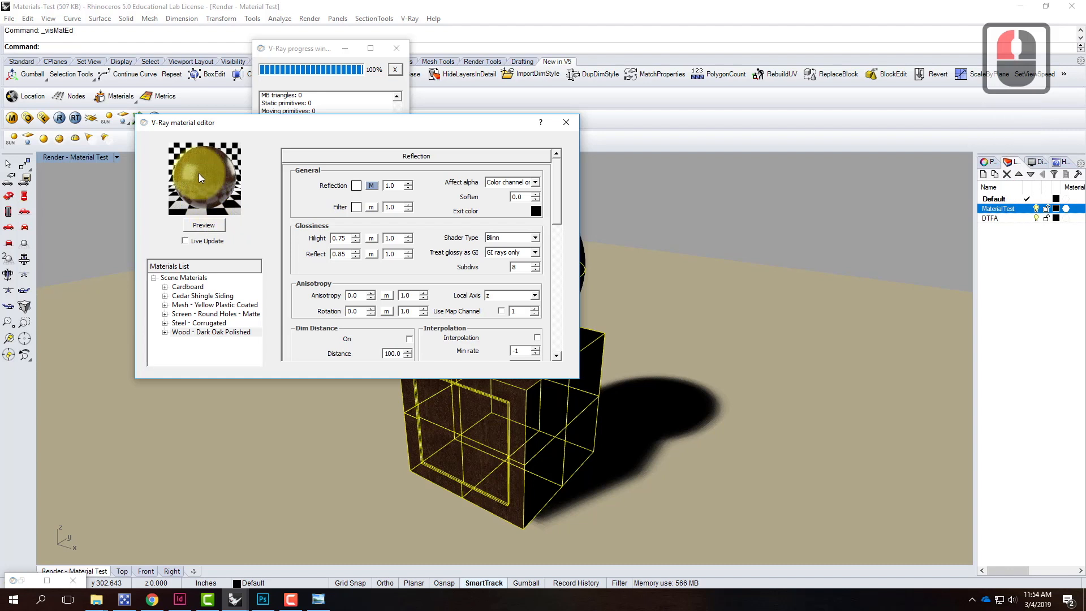
click(566, 123)
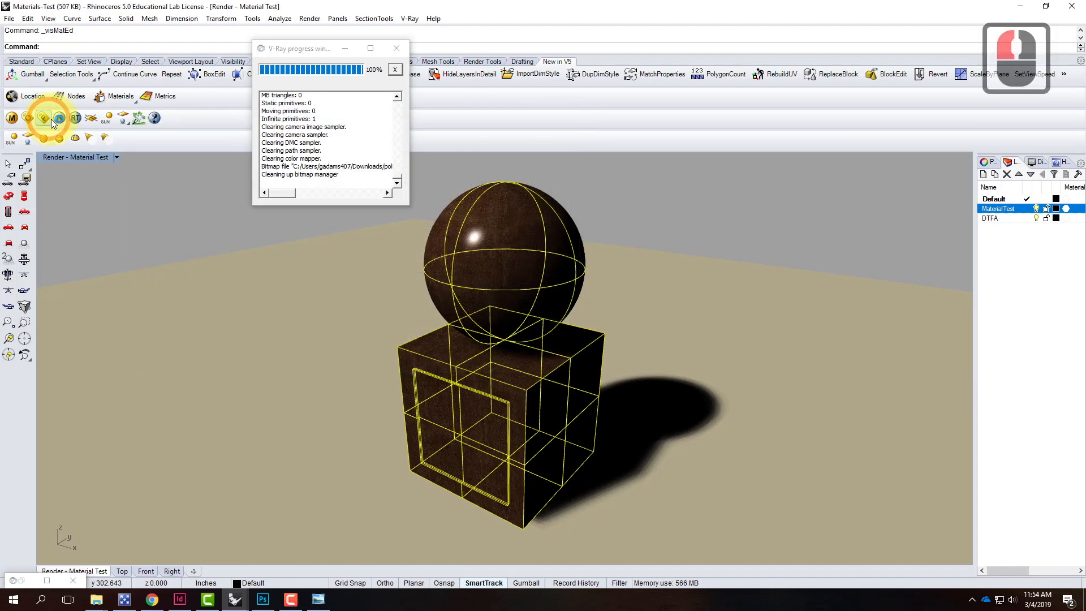
Render the reflective dark oak sphere and cube, view the result in the maximized V-Ray frame buffer, and close it
click(59, 119)
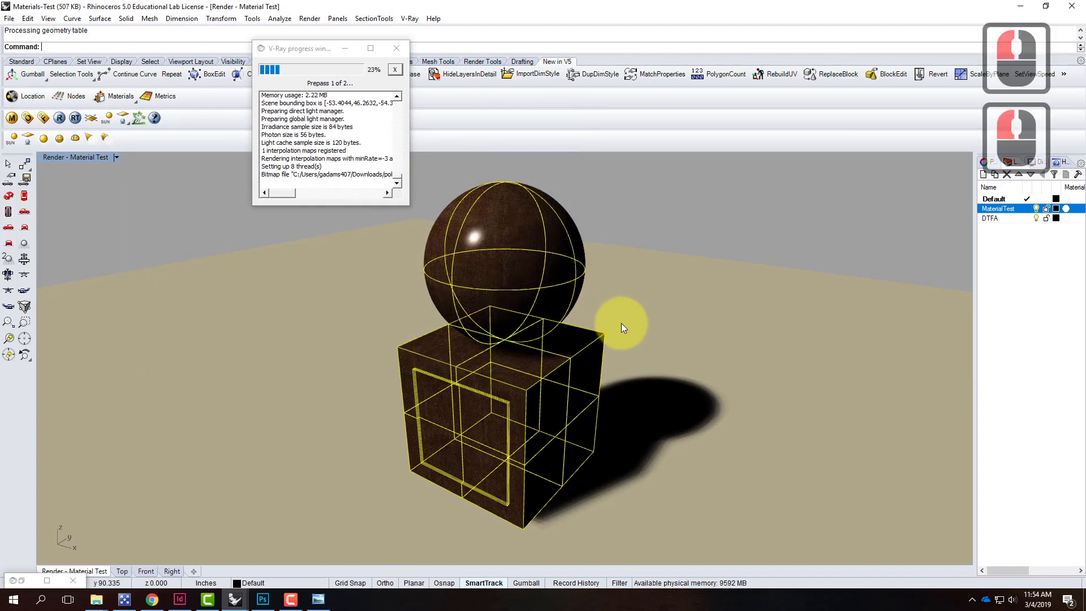
click(47, 581)
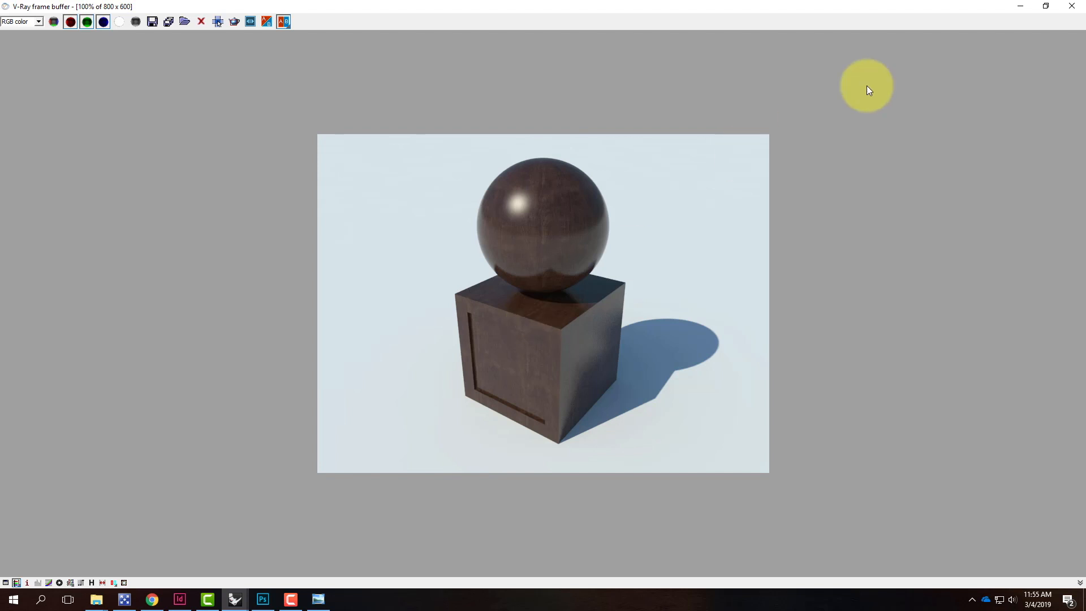
click(1072, 6)
Clear the selection and render a close-up of the cube's top corner beneath the sphere to inspect the wood grain
scroll(439, 341, up, 2)
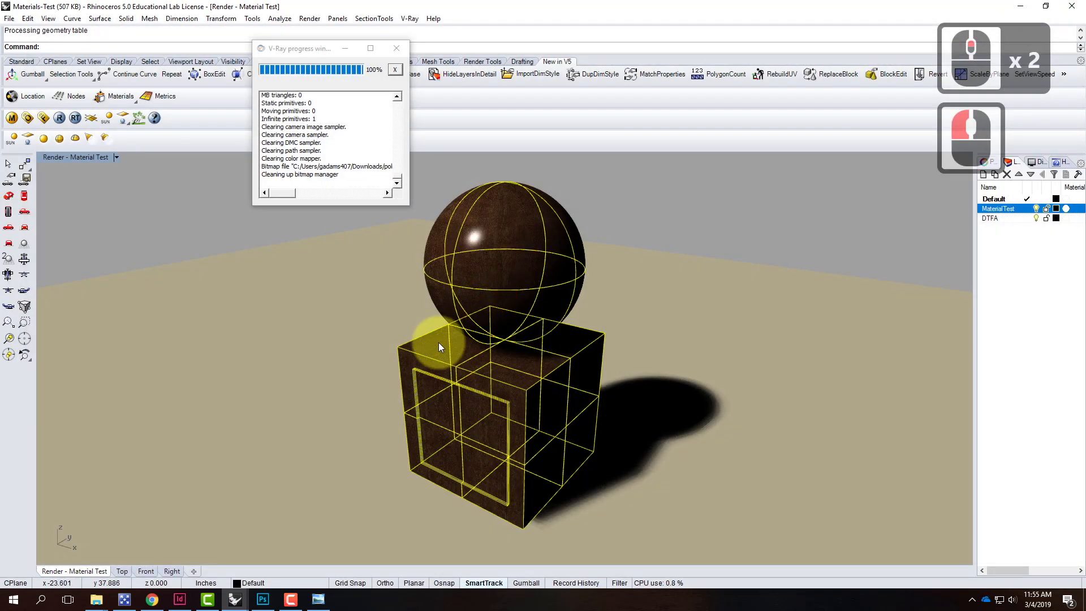
click(441, 339)
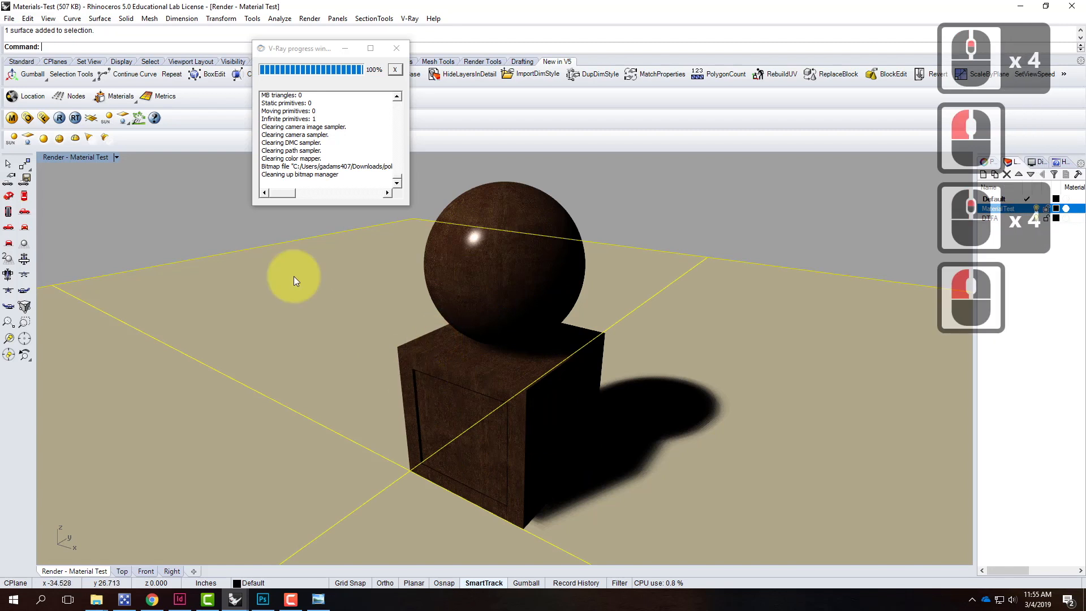
key(Escape)
key(Escape)
scroll(429, 340, up, 6)
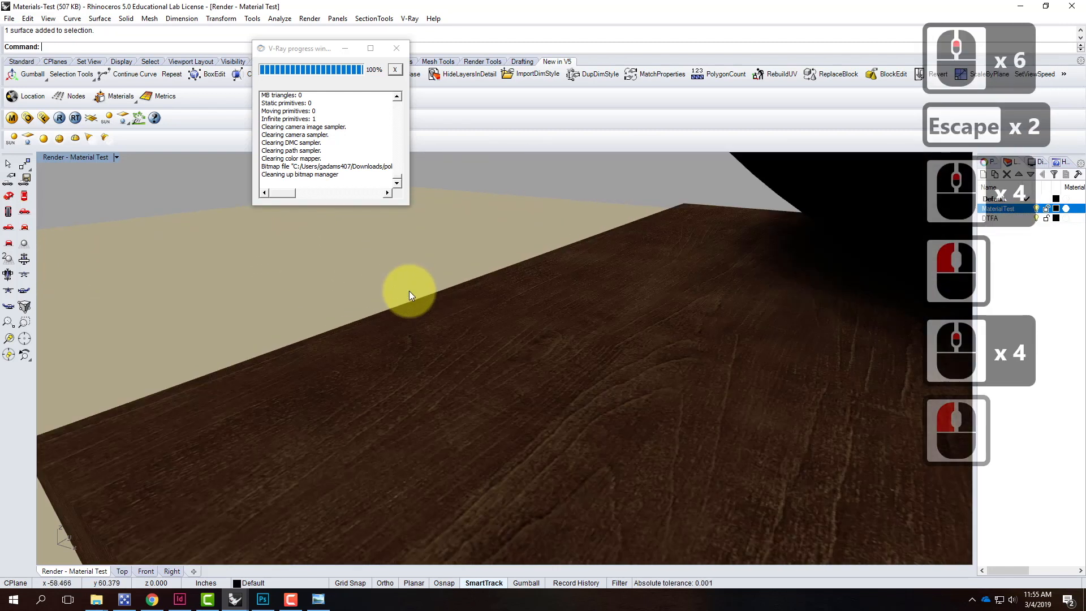
scroll(409, 290, down, 1)
click(59, 118)
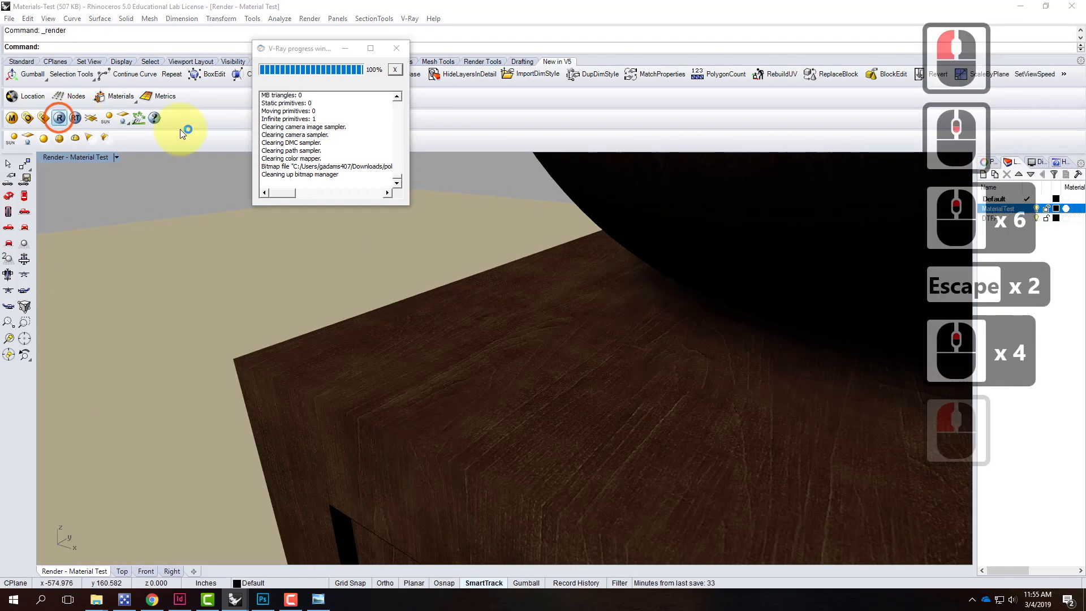
scroll(494, 260, up, 4)
scroll(771, 320, up, 3)
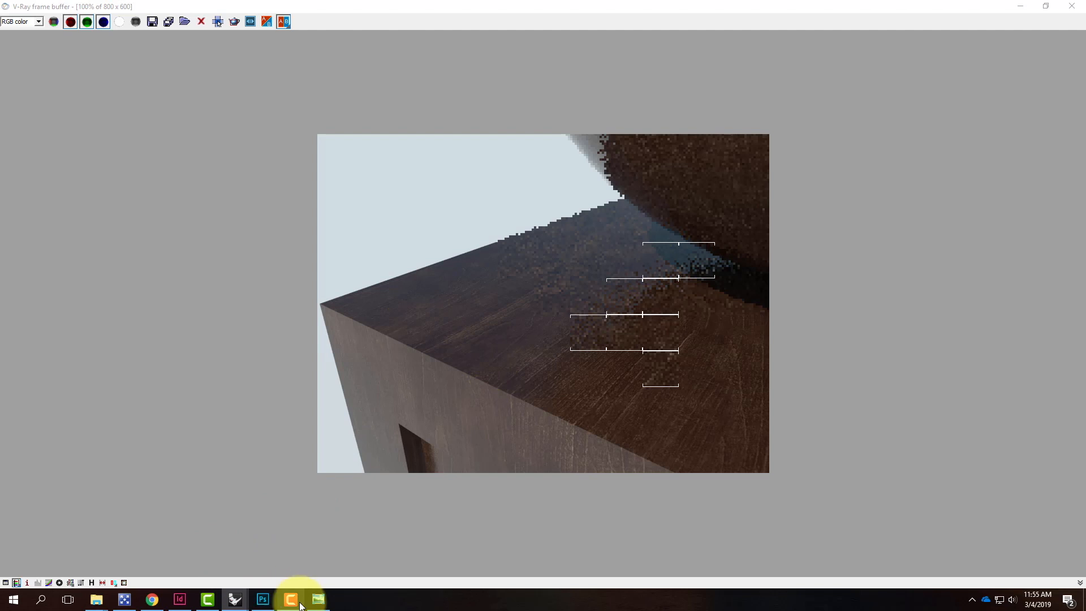
Switch to Photoshop and open the diffuse image from the polishedDarkOak folder in Downloads
click(263, 599)
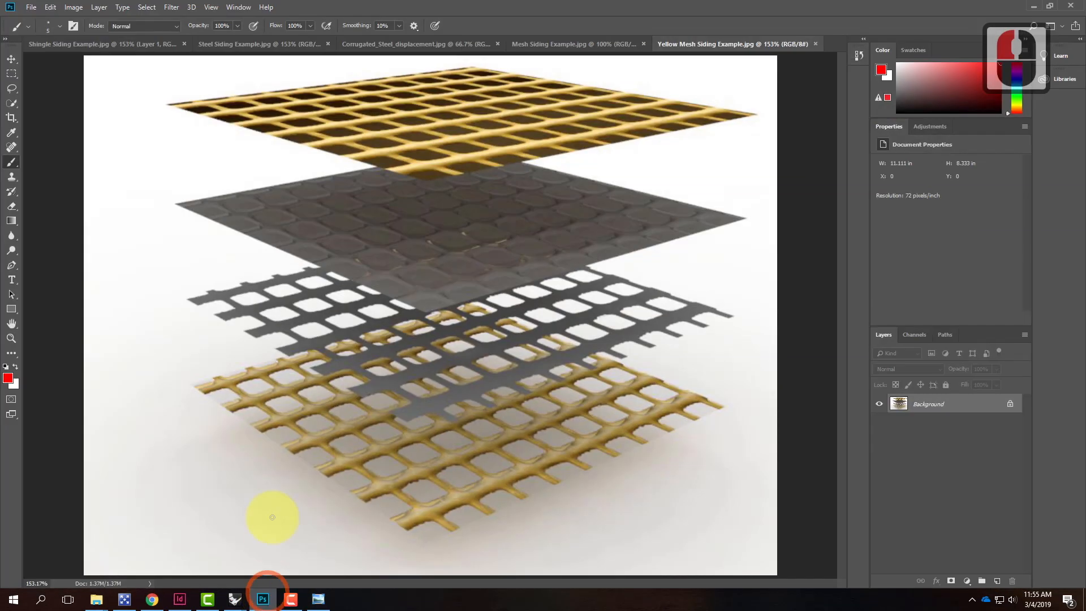
click(31, 7)
click(44, 36)
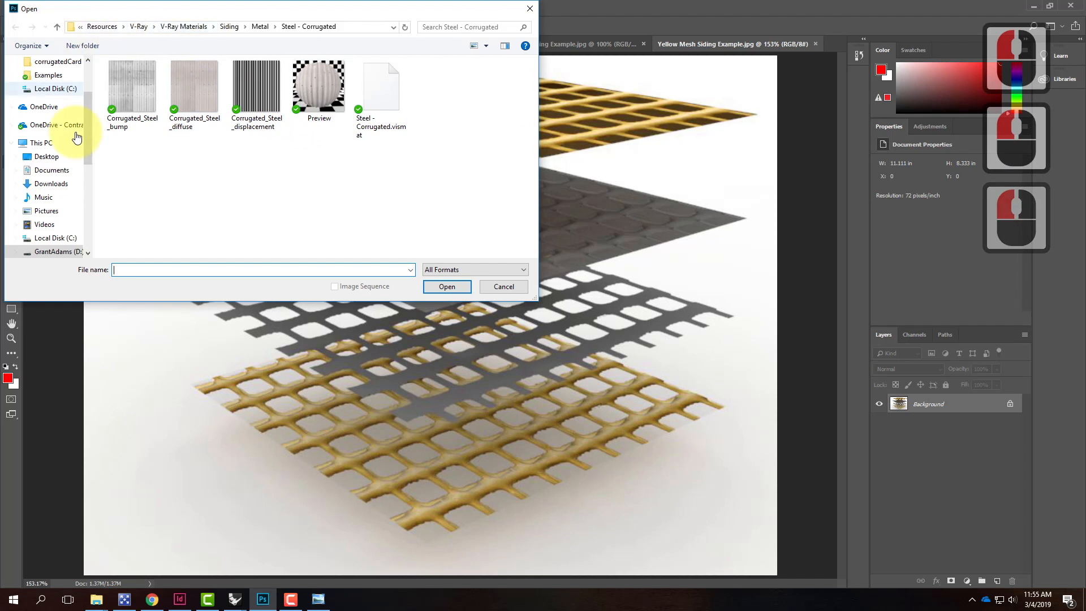
scroll(53, 79, up, 4)
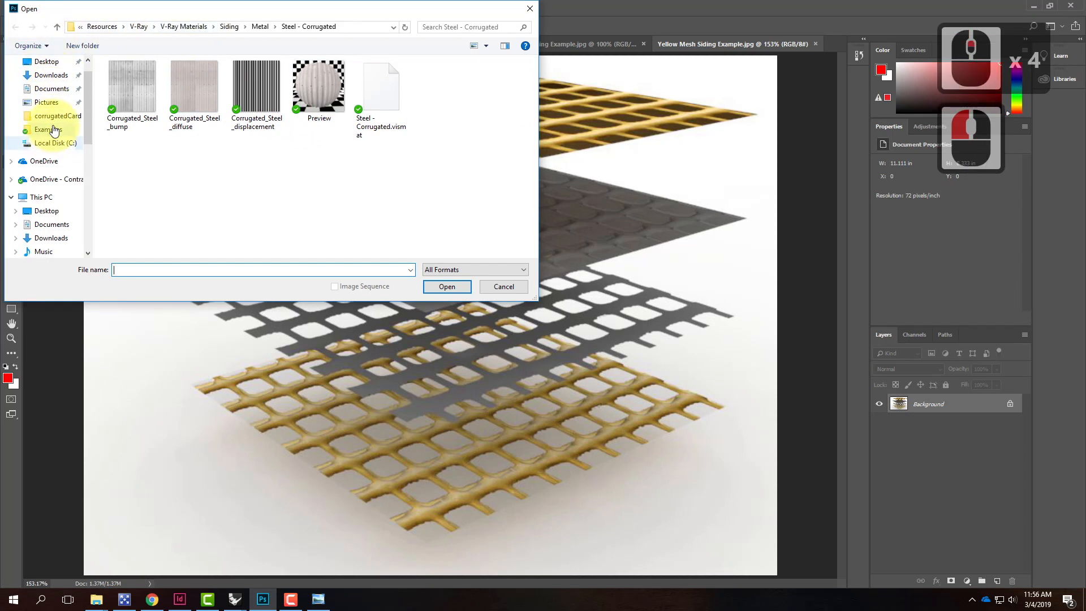
click(55, 76)
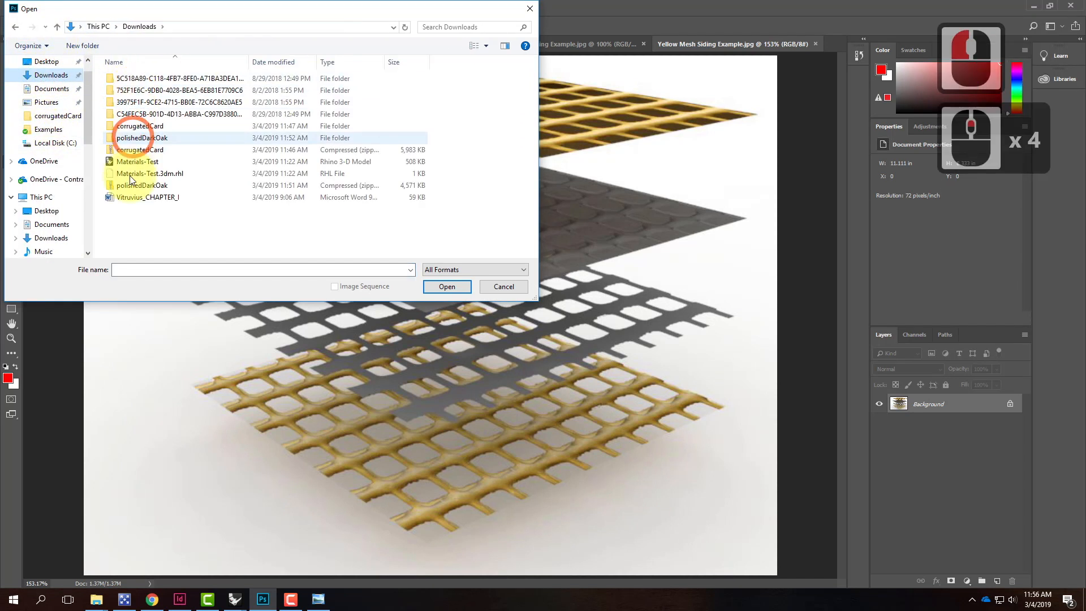
double_click(161, 171)
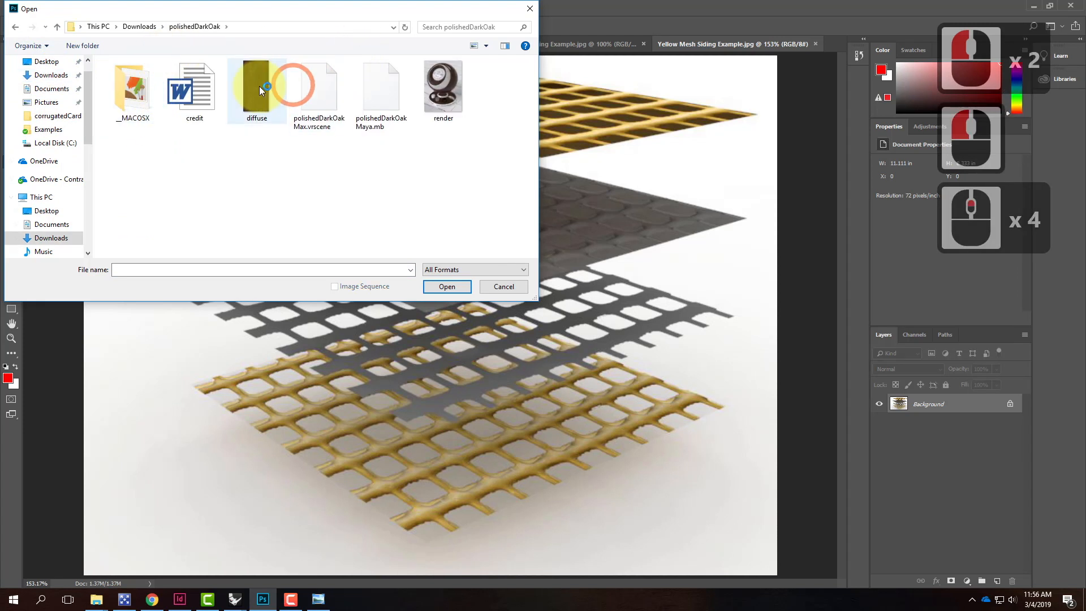
click(255, 85)
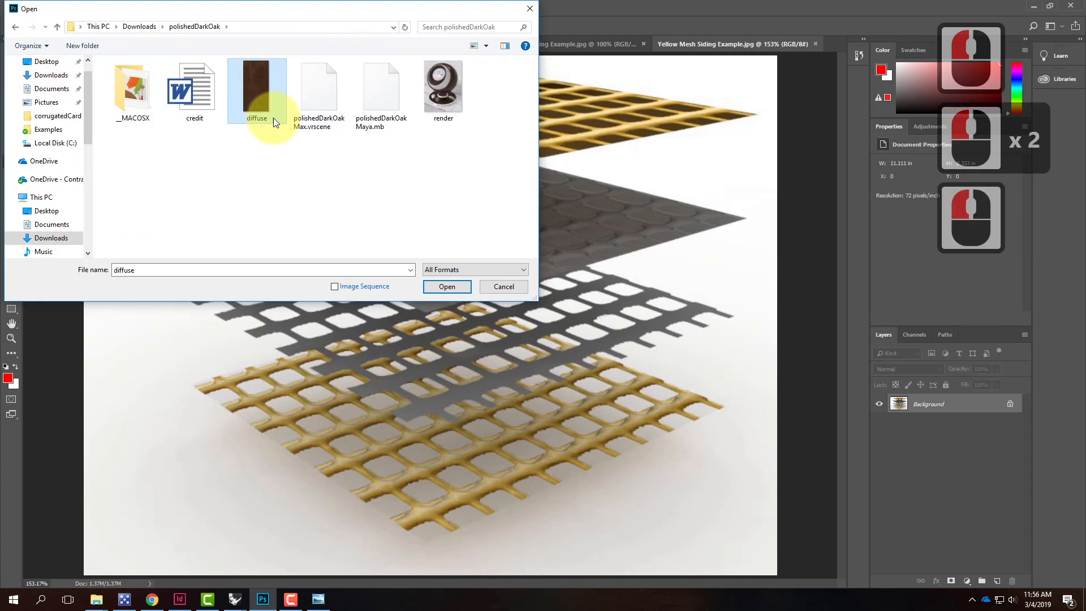
click(447, 286)
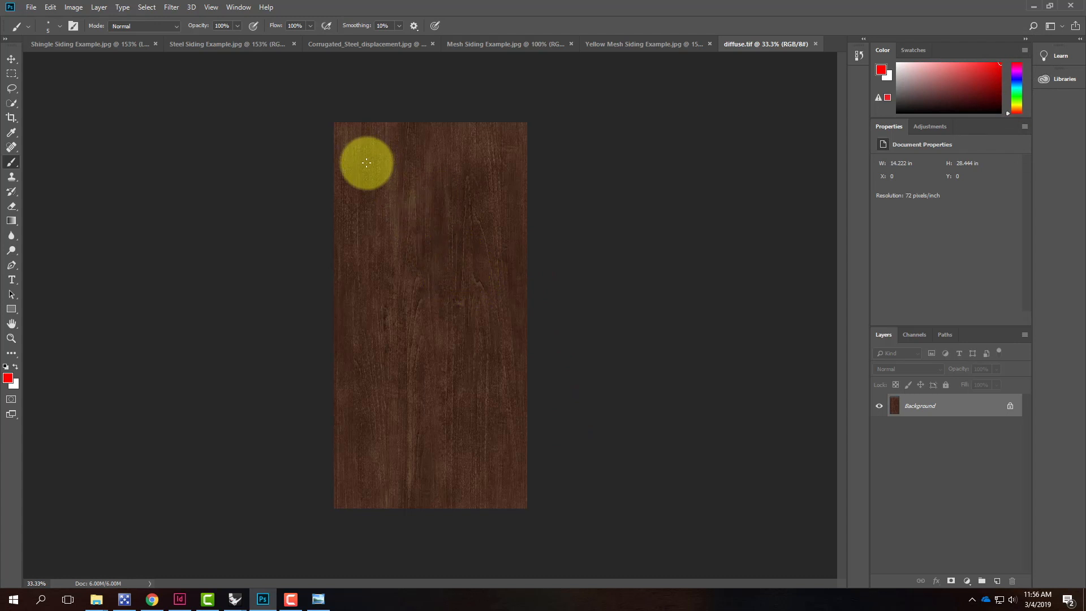
Add a Channel Mixer adjustment layer above the wood texture and make it monochrome
click(401, 166)
key(ctrl+0)
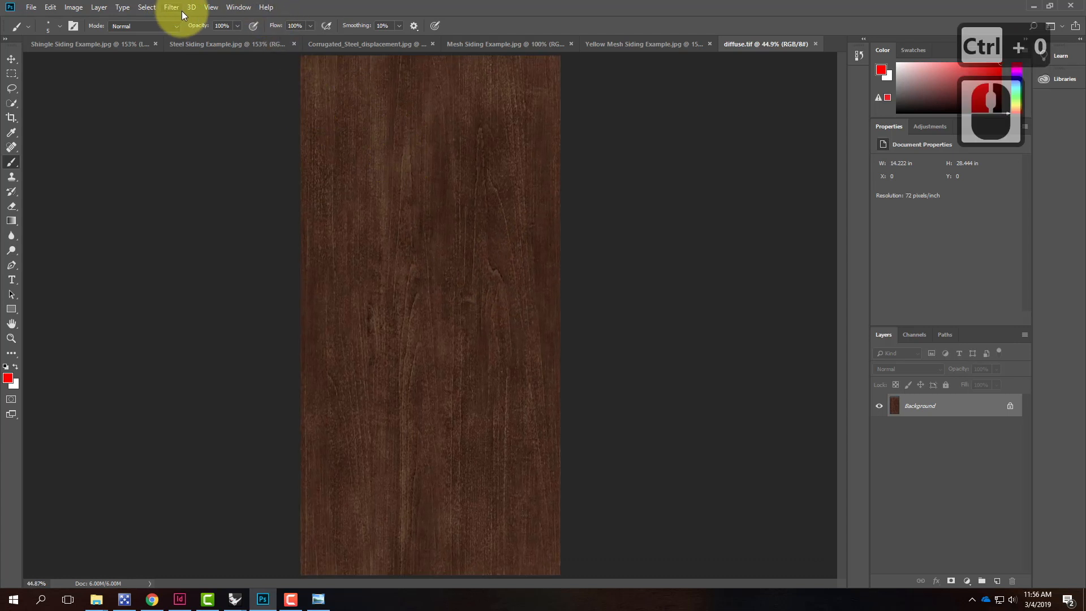
click(99, 7)
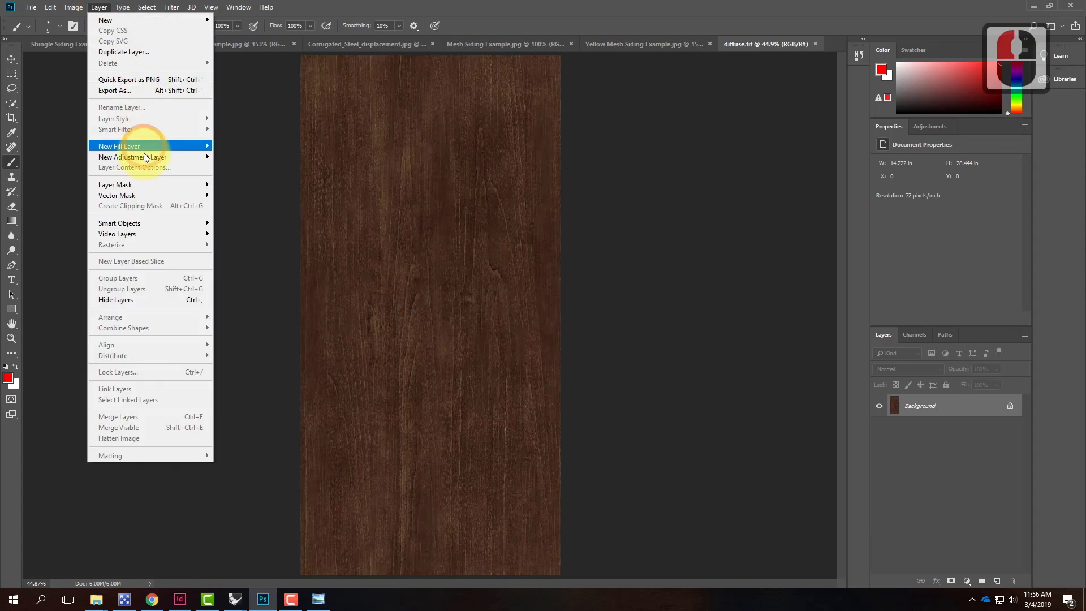
mouse_move(143, 159)
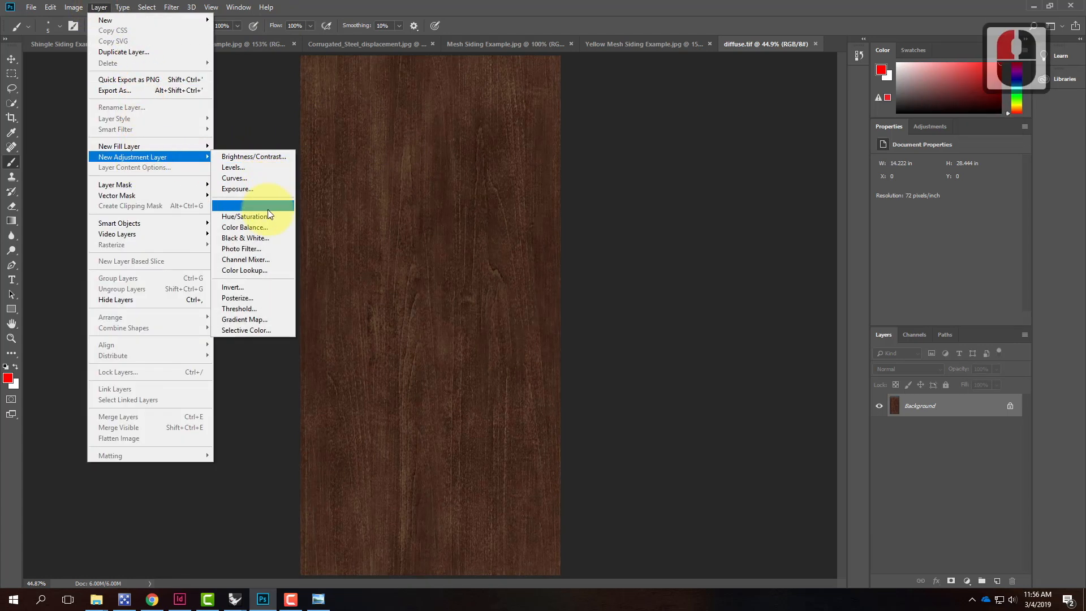
click(274, 260)
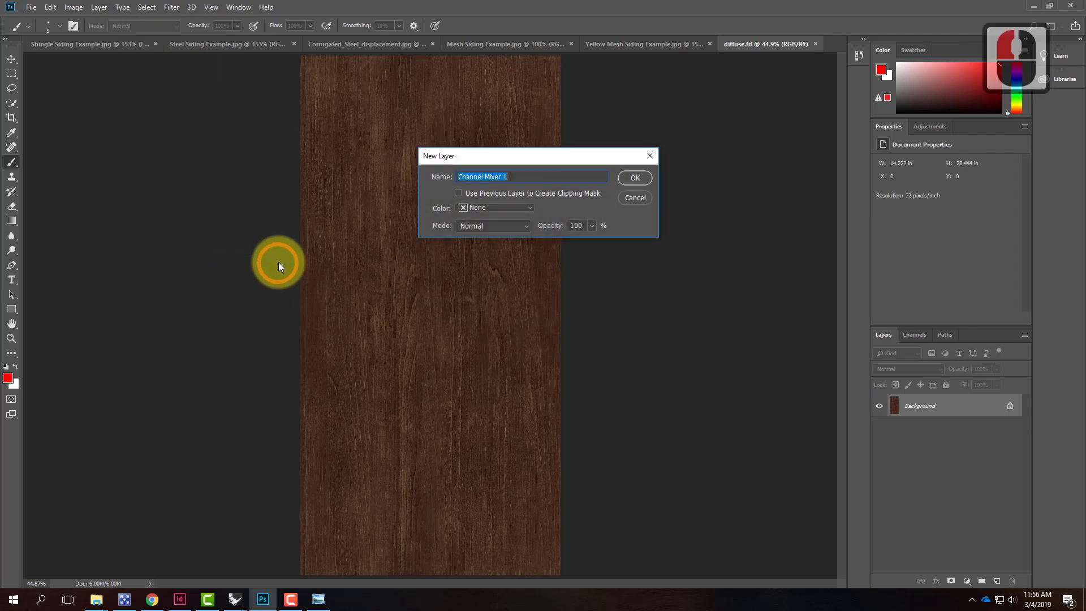
click(640, 180)
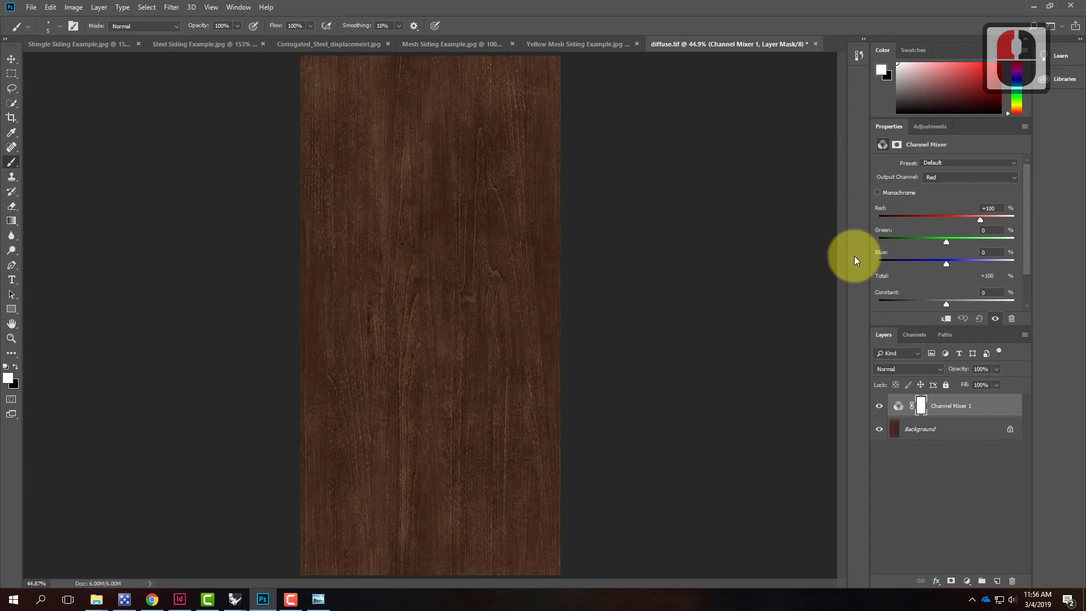
click(879, 193)
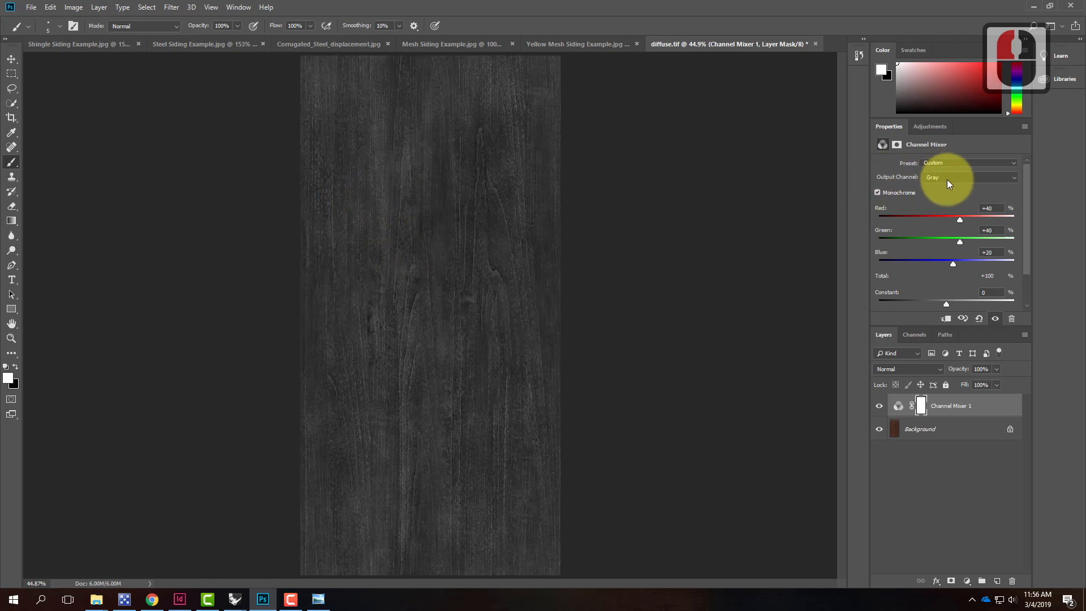
Compare the Channel Mixer's infrared, blue, orange, red and yellow black-and-white presets, and apply Black & White Infrared (RGB)
click(942, 163)
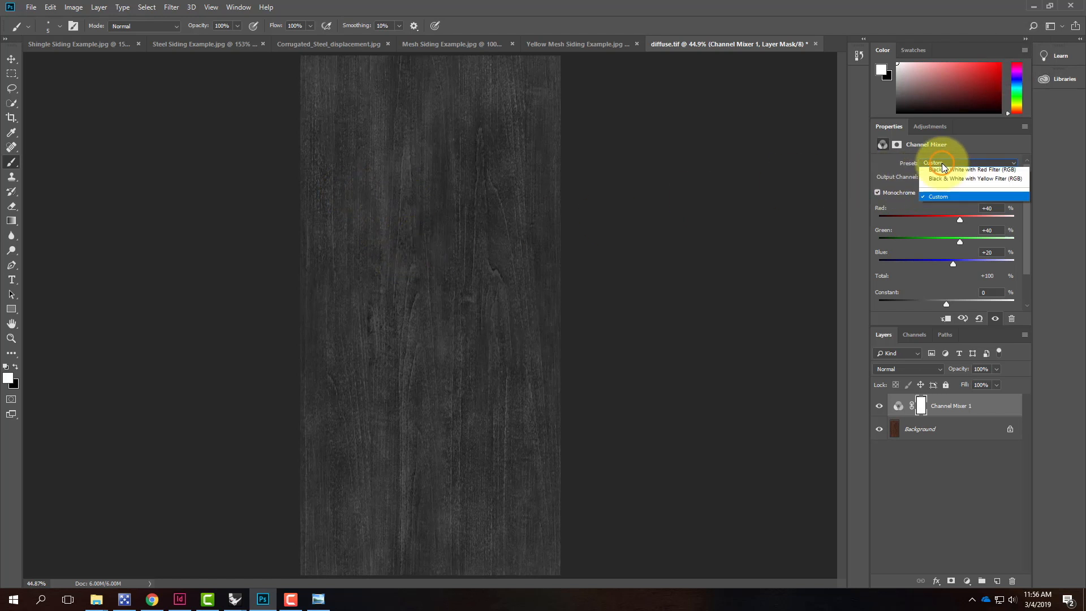
click(950, 190)
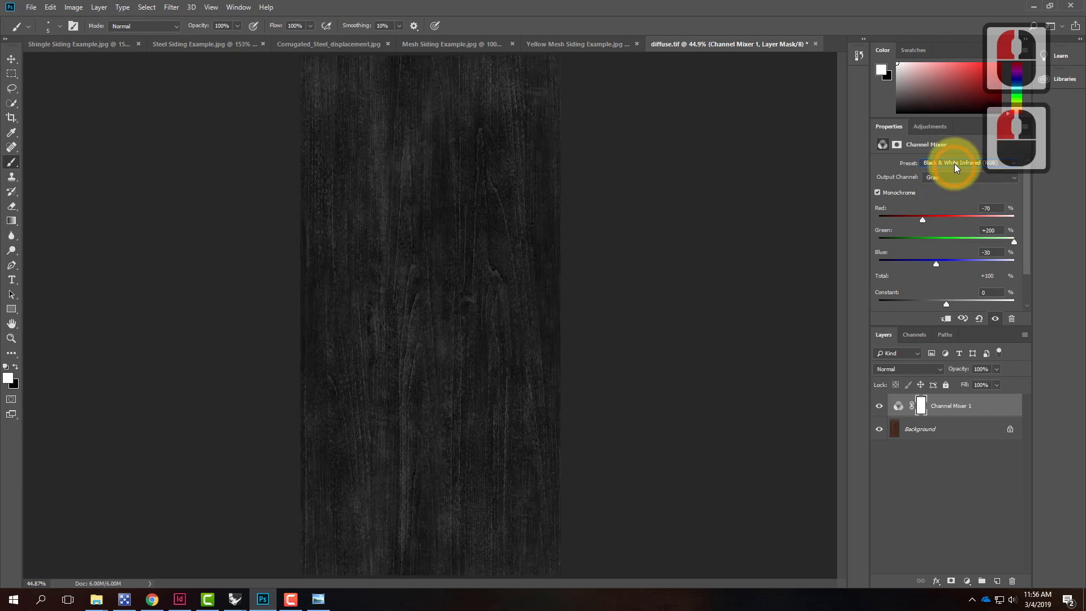
click(955, 164)
click(957, 194)
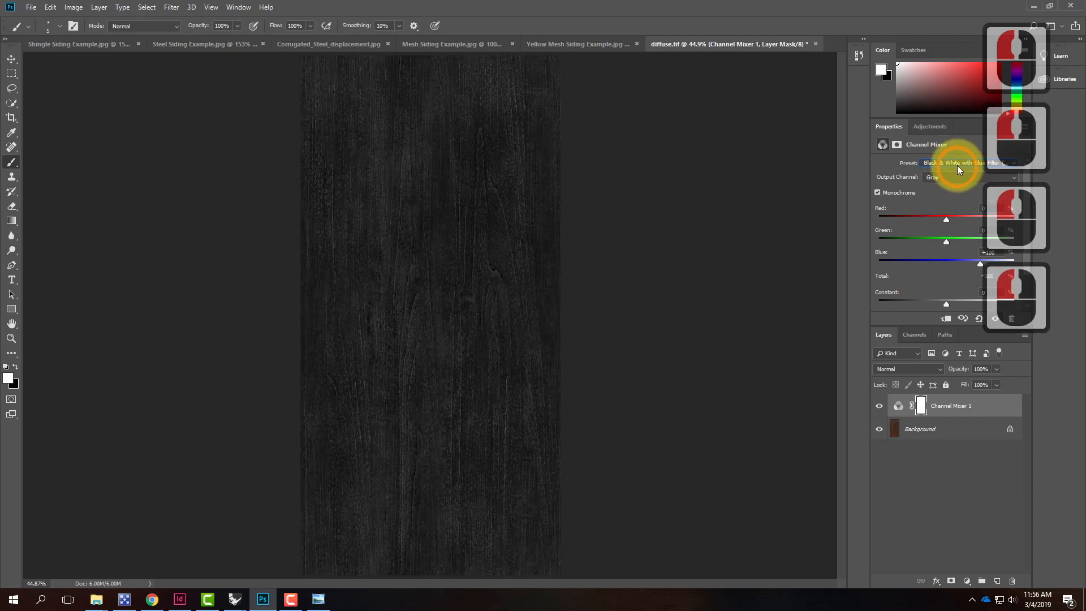
click(957, 167)
click(958, 215)
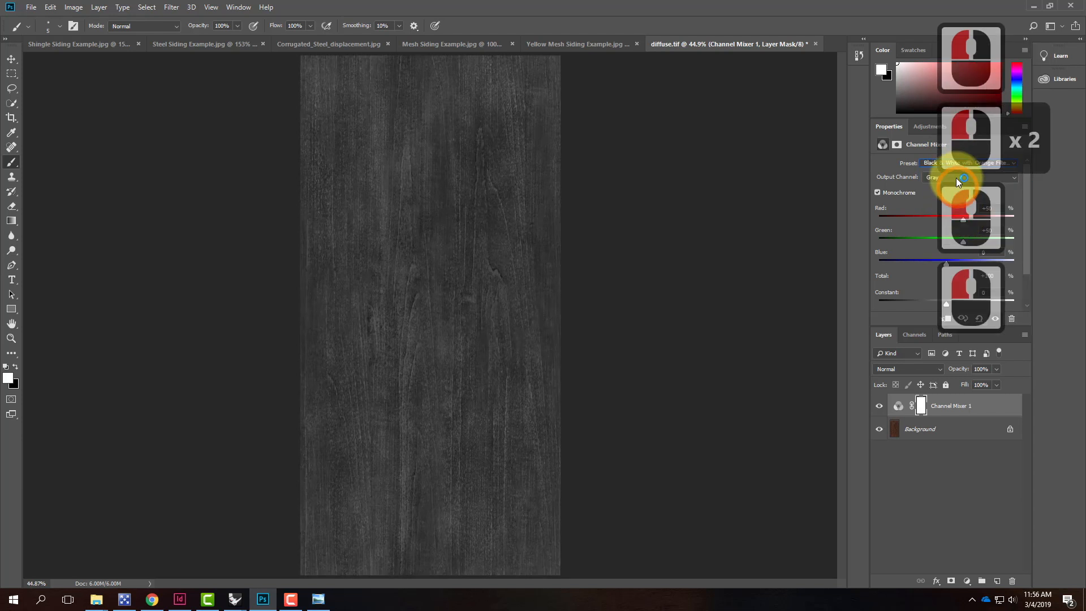
click(929, 164)
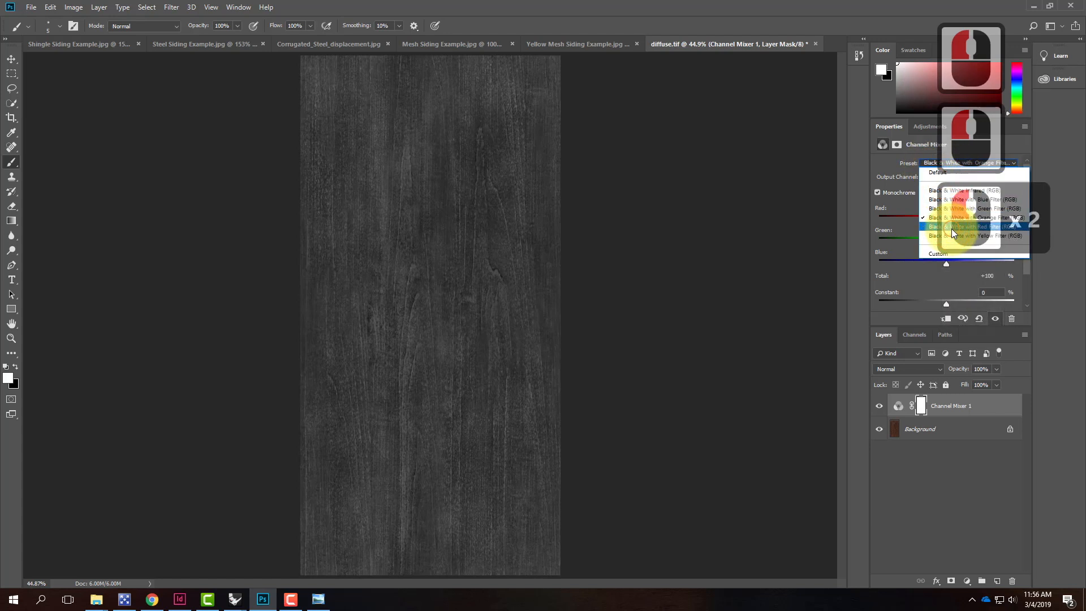
click(951, 228)
click(929, 162)
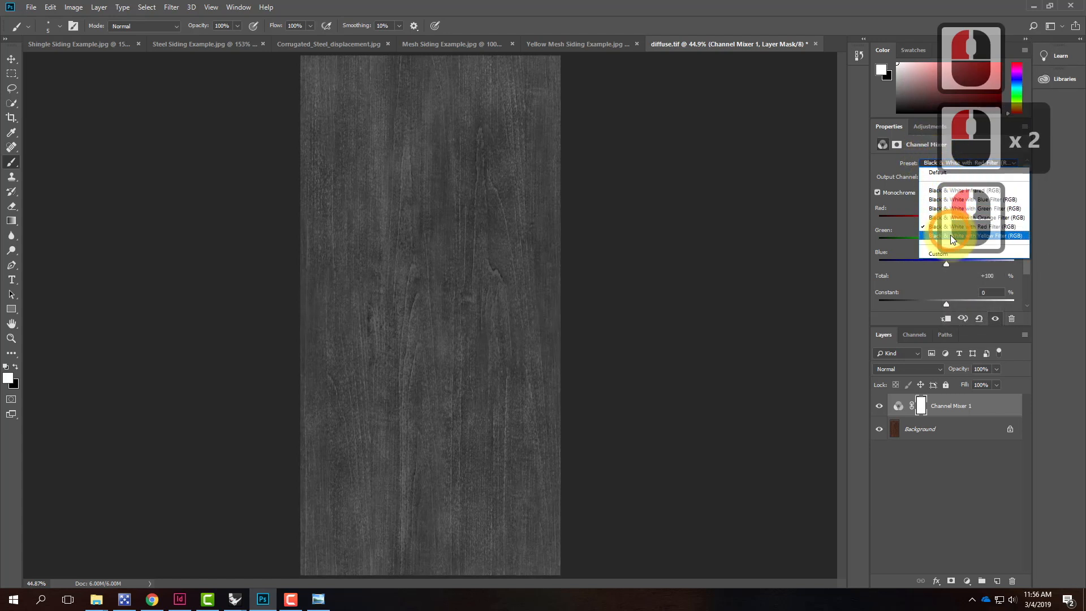
click(953, 235)
click(928, 164)
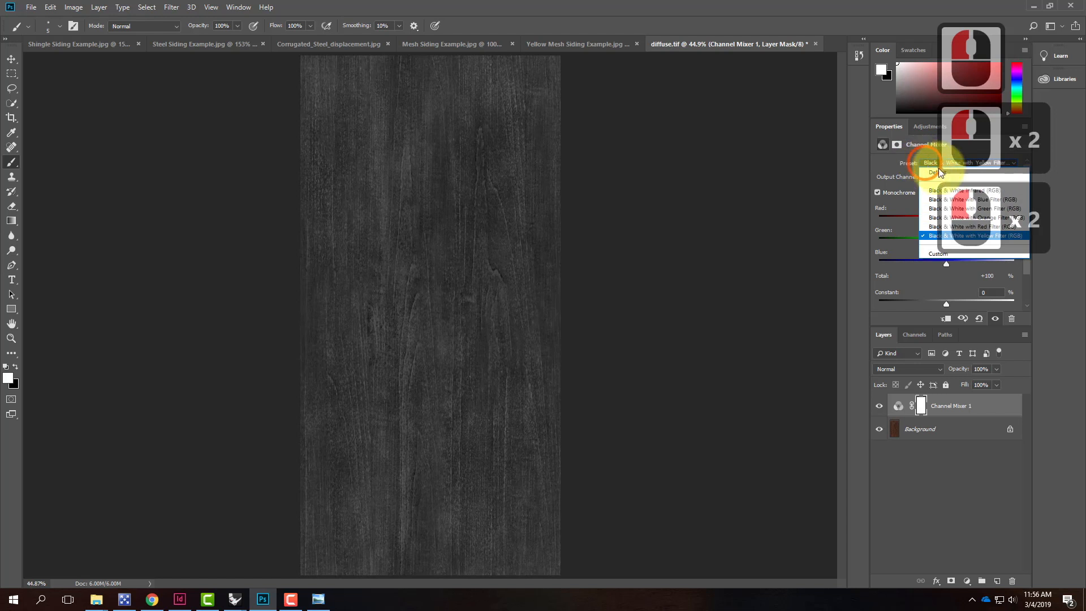
click(969, 190)
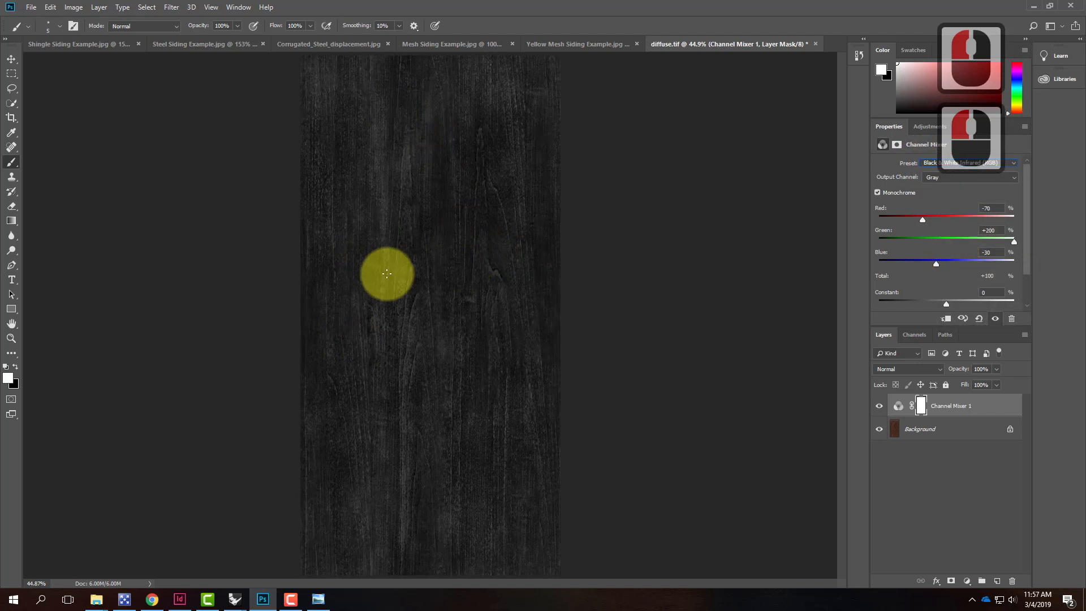
Add a Levels adjustment layer above the Channel Mixer layer, keeping the default layer options
click(100, 8)
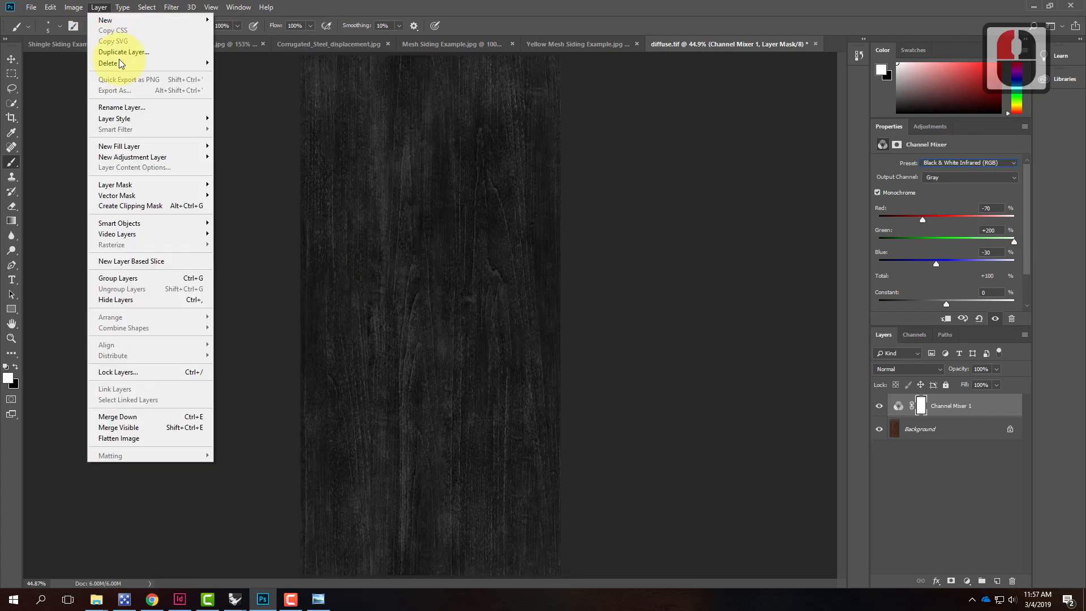
mouse_move(148, 158)
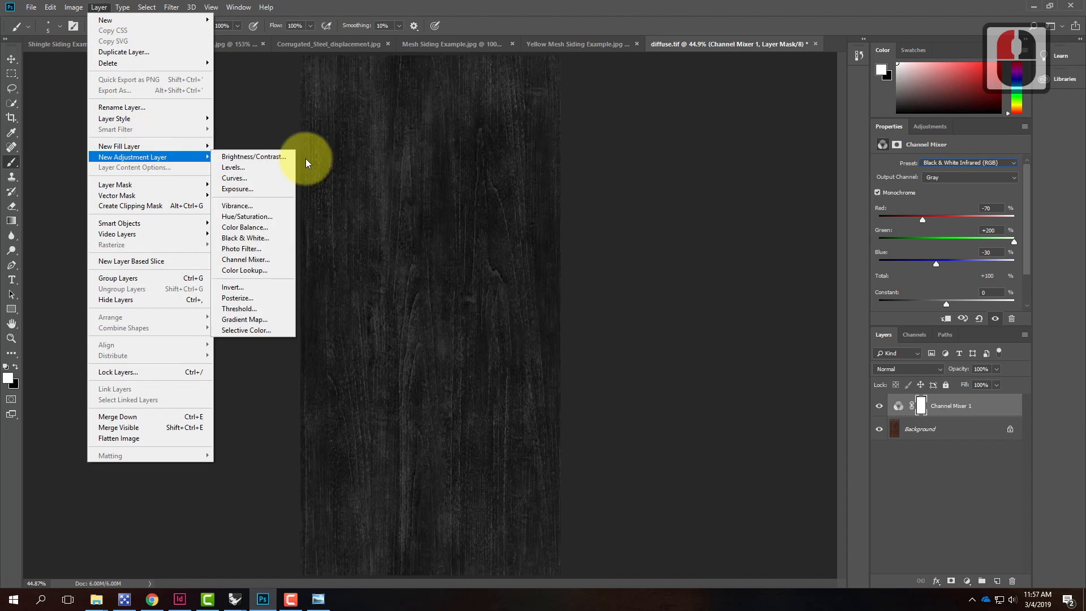
click(267, 168)
click(636, 178)
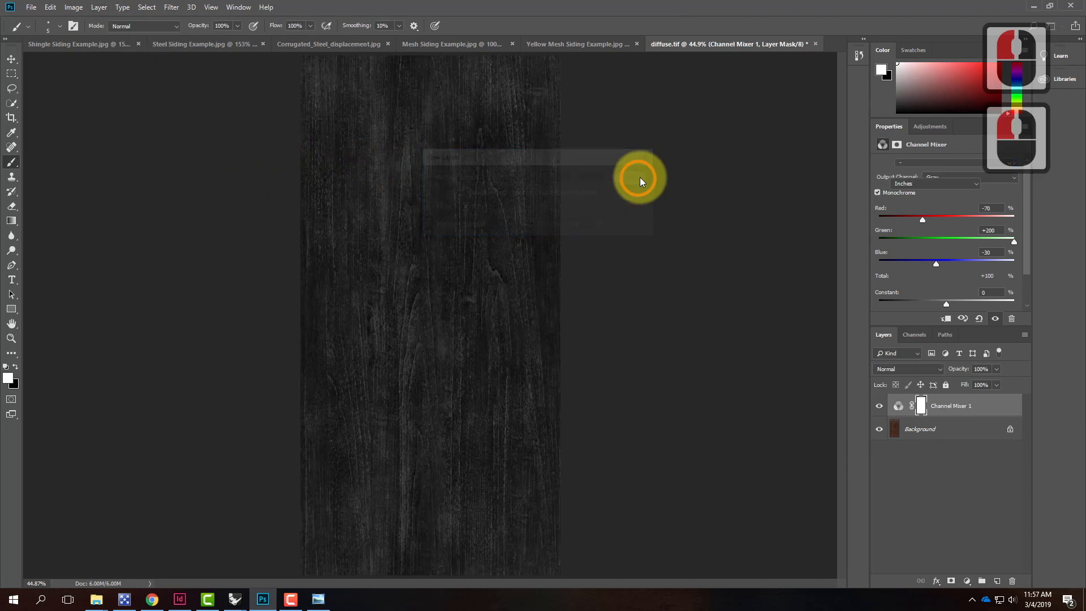
Set the Levels adjustment's input white point to 61 and its black point to 12 to increase the wood grain's contrast
drag(1017, 244, 921, 247)
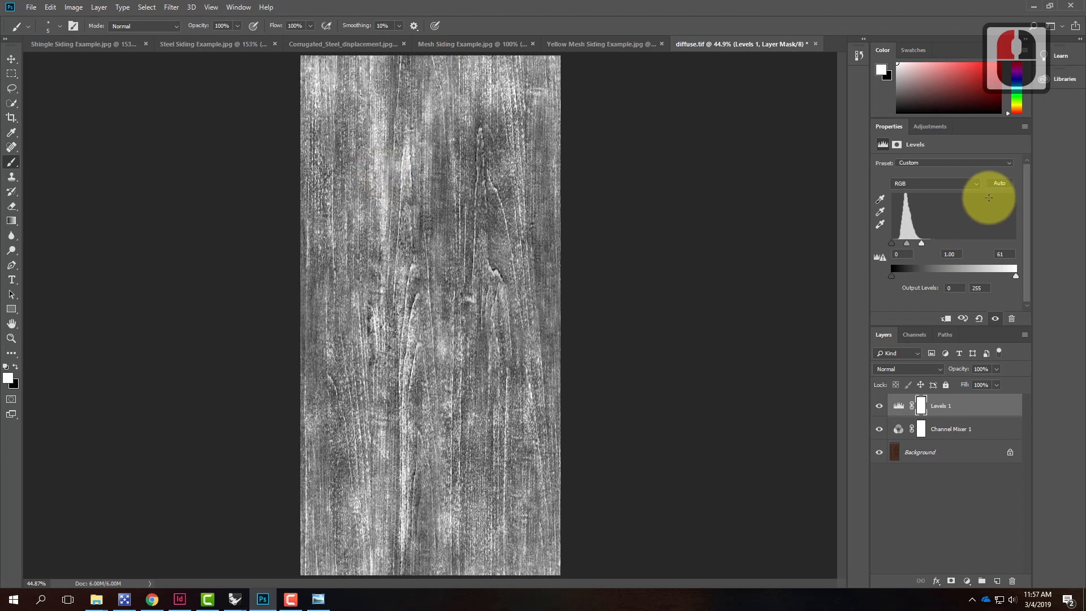
drag(891, 245, 898, 248)
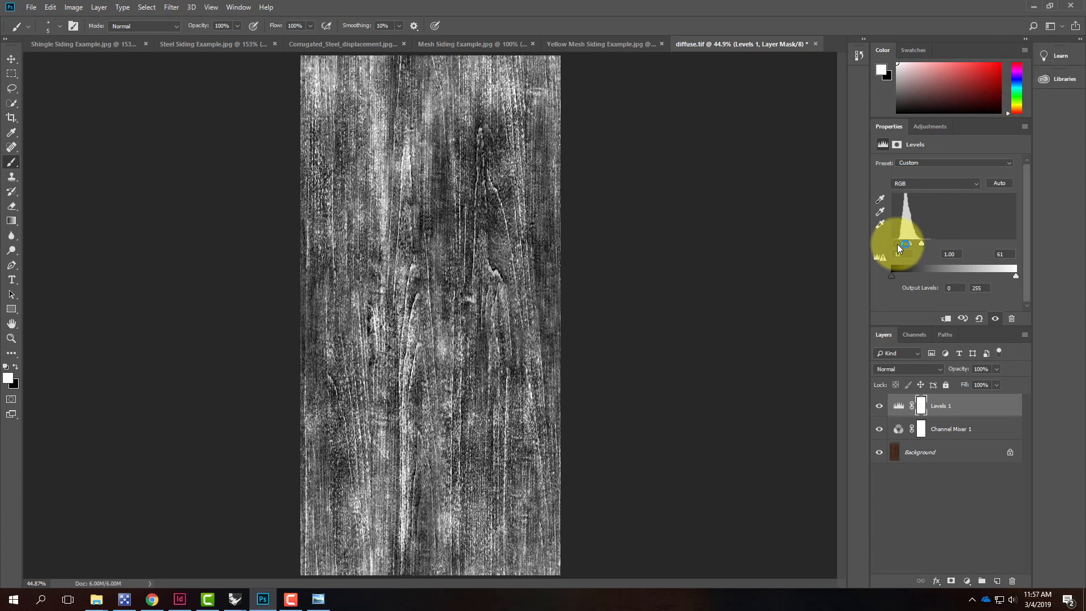
Save the grayscale image as a JPEG named bump in the polishedDarkOak folder, with image quality 12
click(29, 7)
click(57, 134)
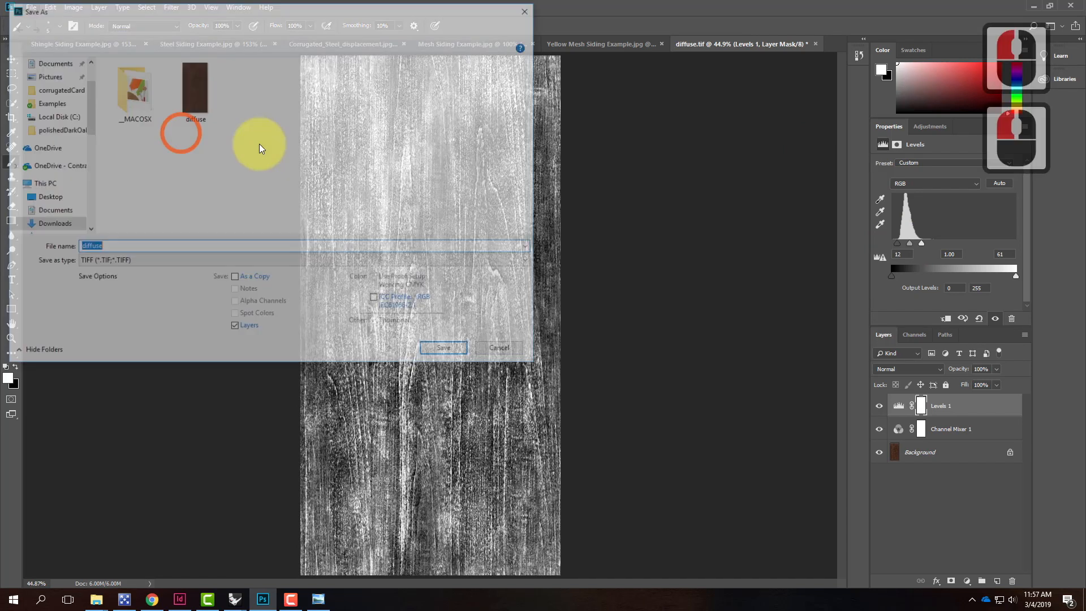
click(117, 261)
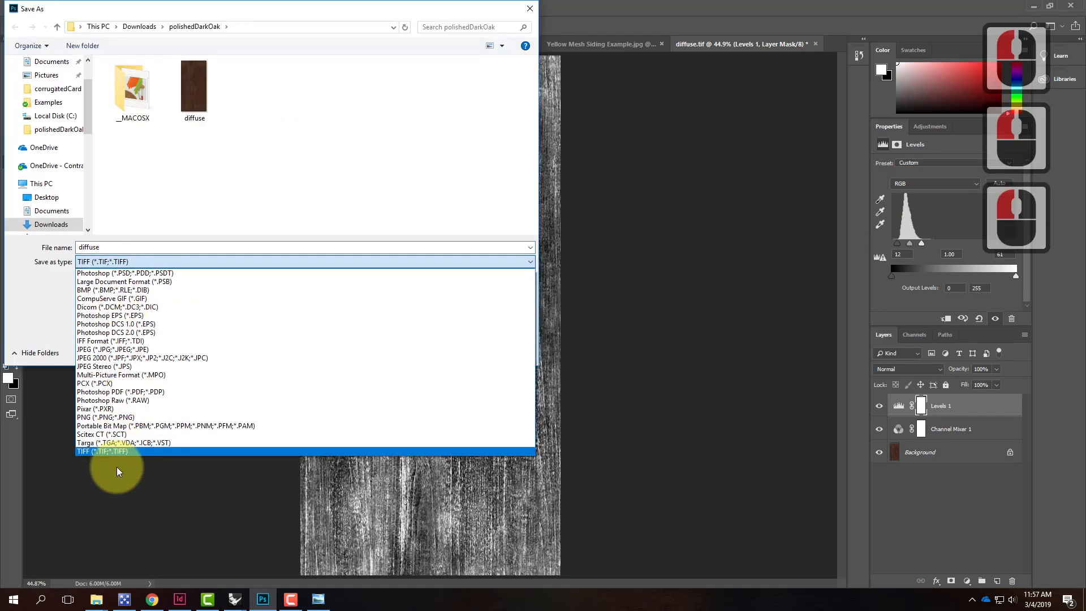
click(110, 349)
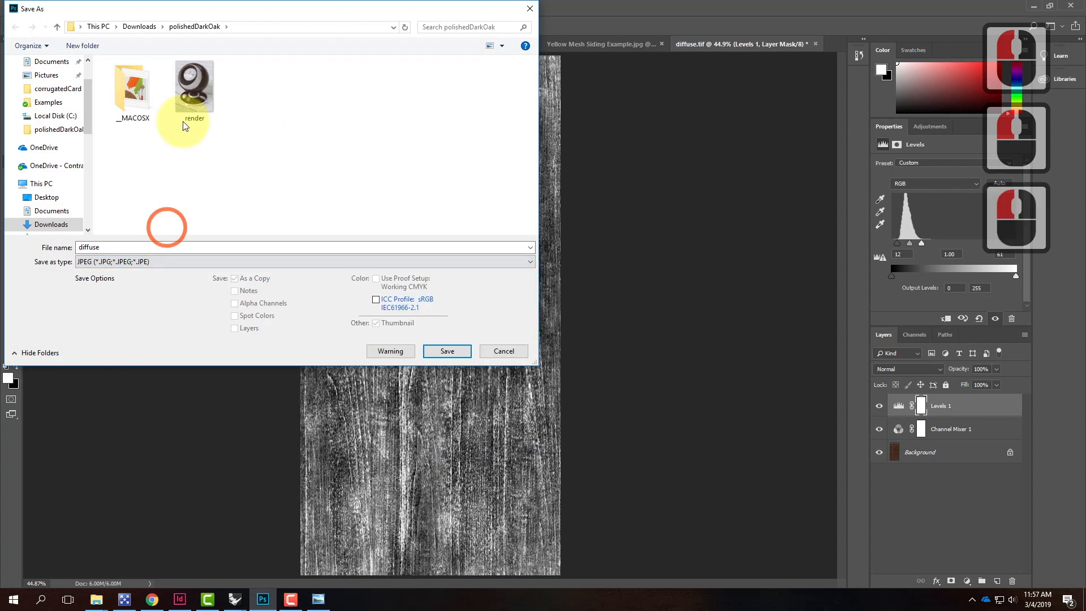
double_click(127, 247)
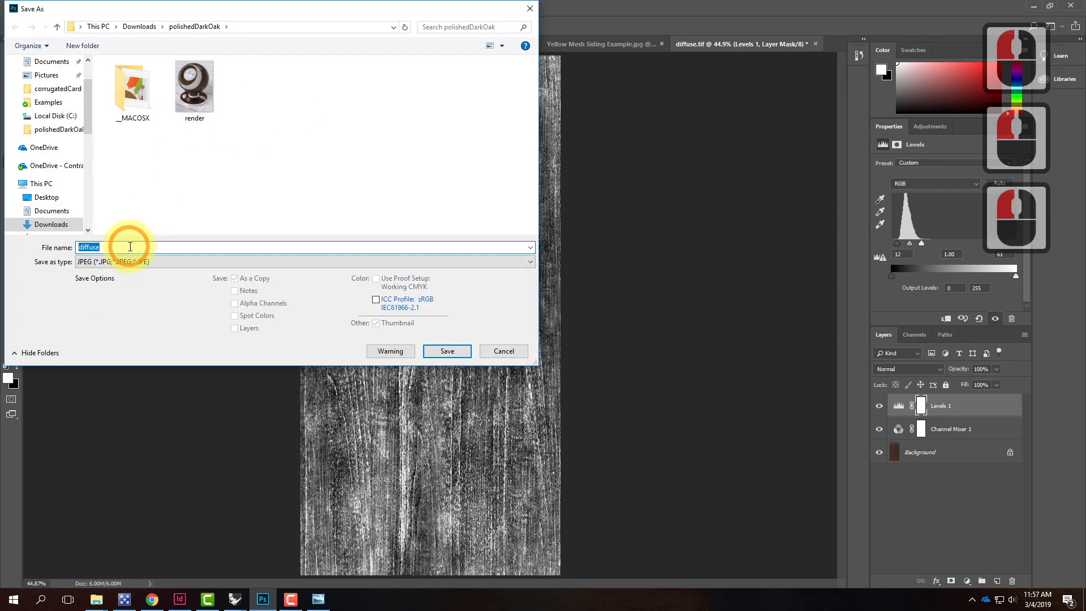
text(bump)
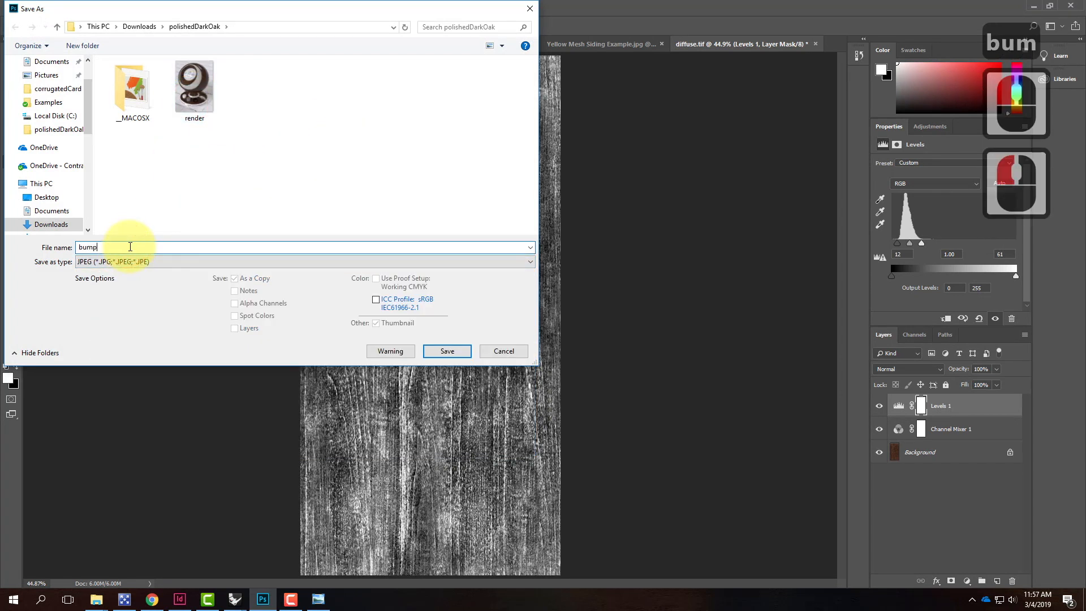
click(454, 351)
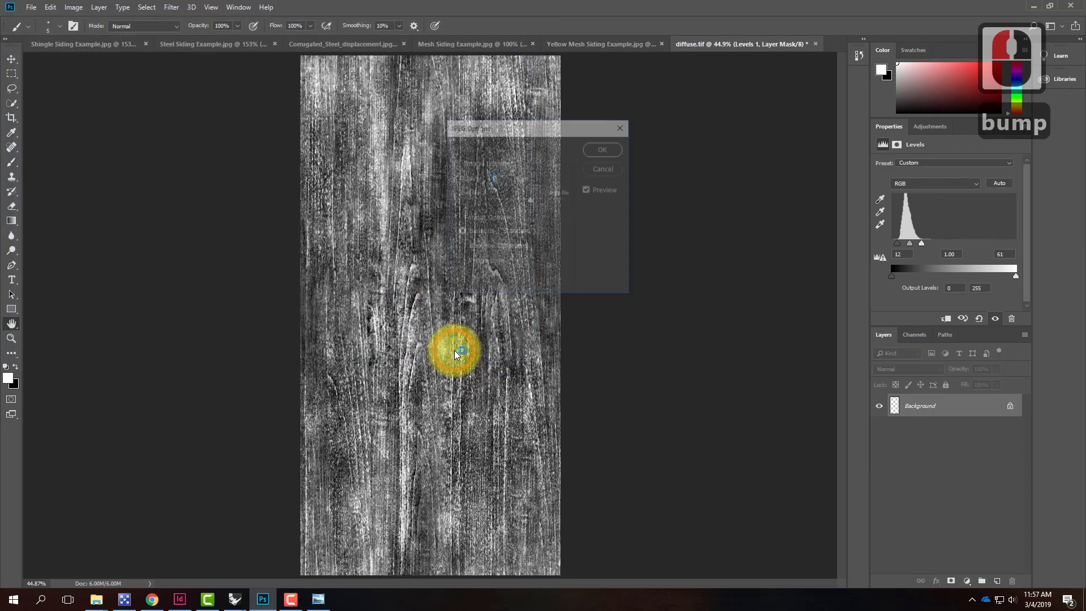
text(12)
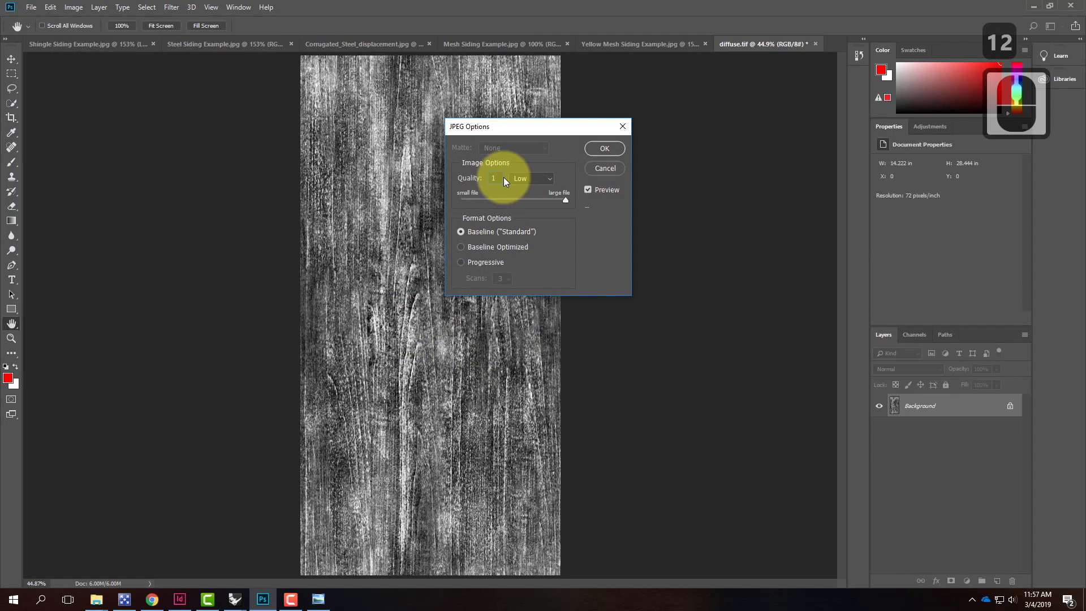
click(603, 147)
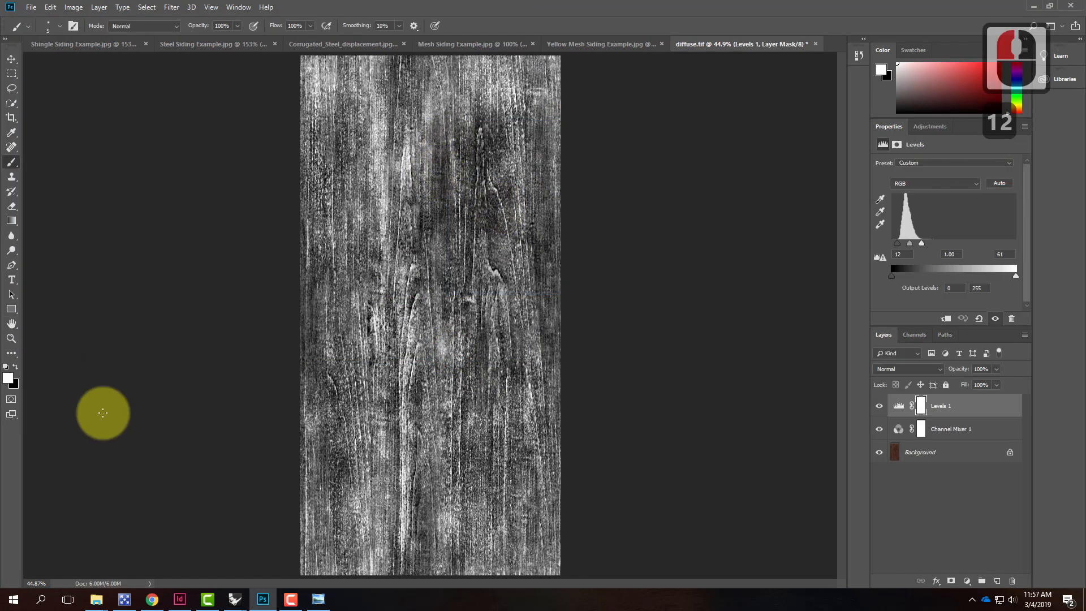
Switch to the Materials-Test file in Rhino and open the Wood - Dark Oak Polished material's map settings in the V-Ray material editor
click(235, 598)
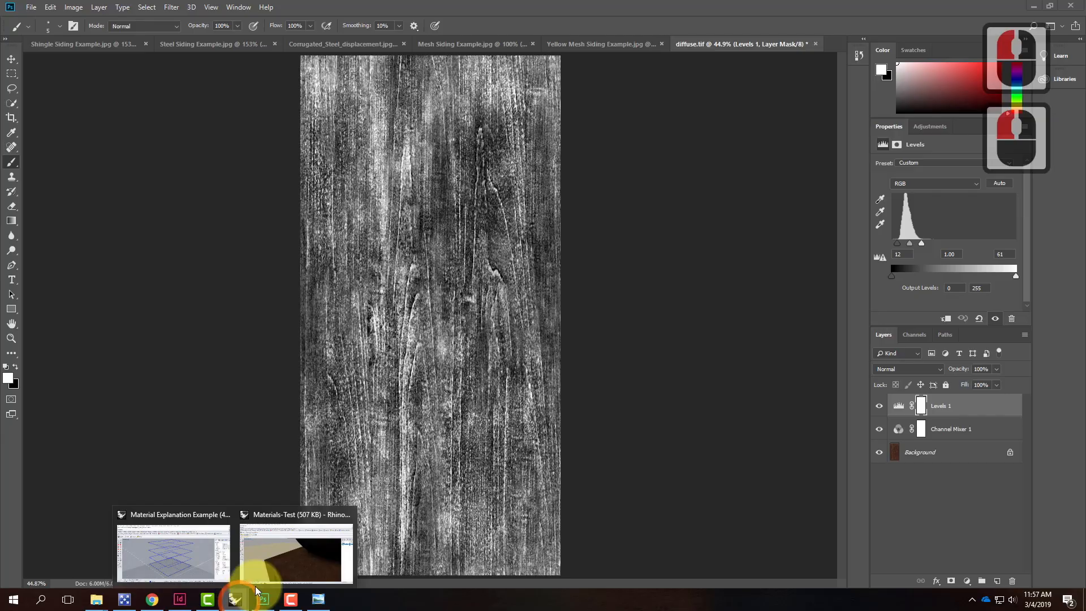
click(287, 553)
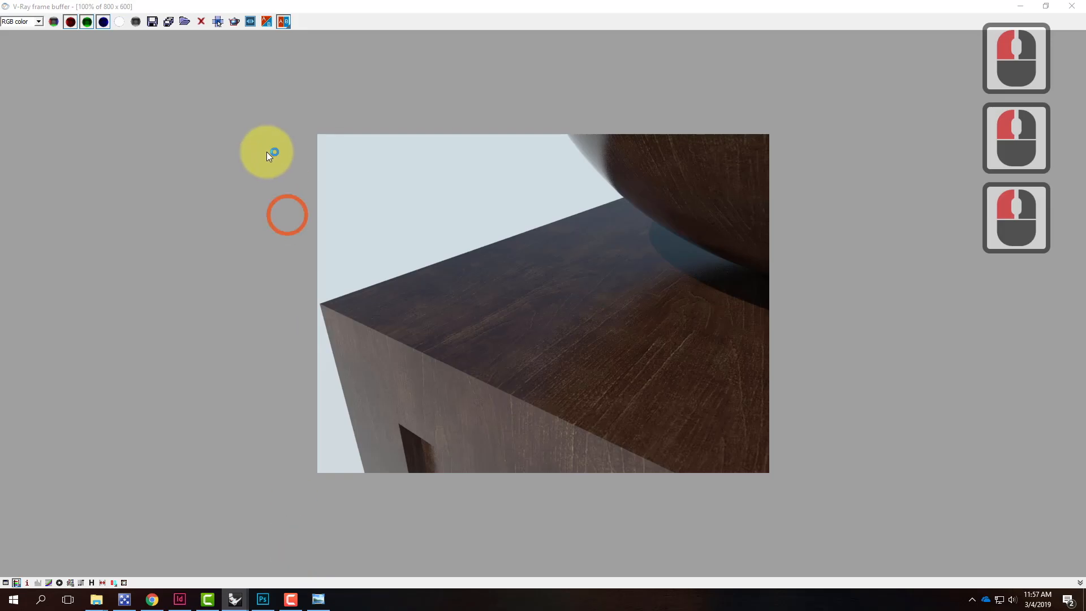
click(1066, 8)
click(11, 117)
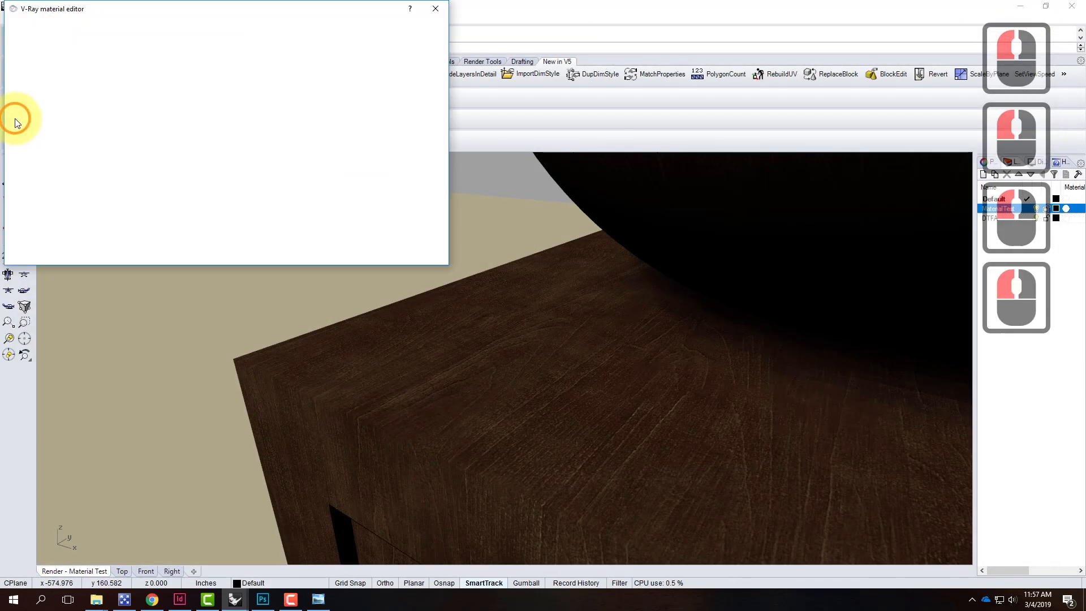
click(55, 223)
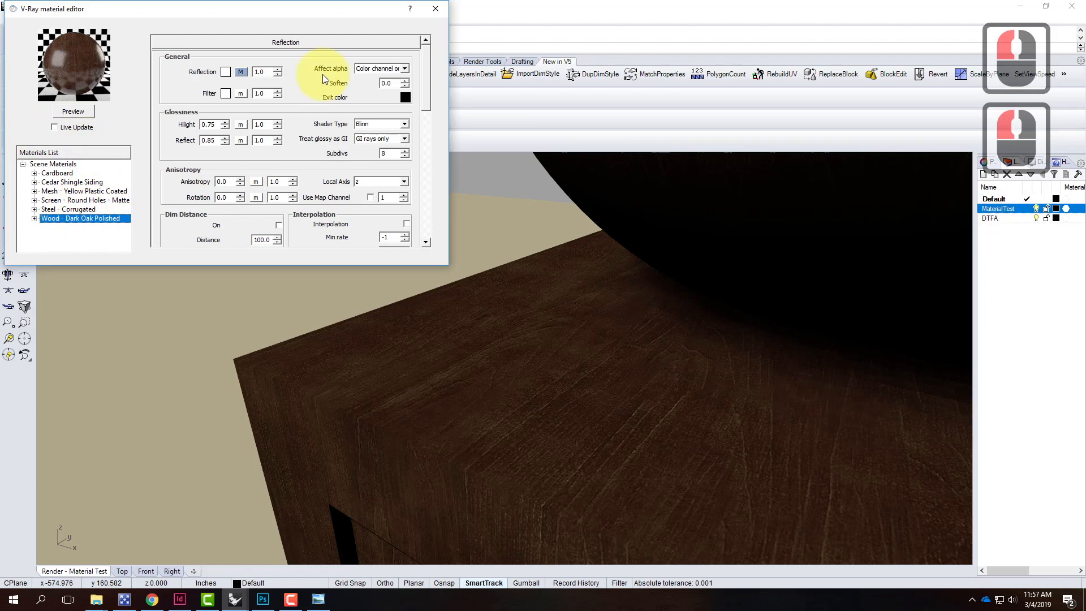
drag(429, 76, 439, 201)
click(248, 181)
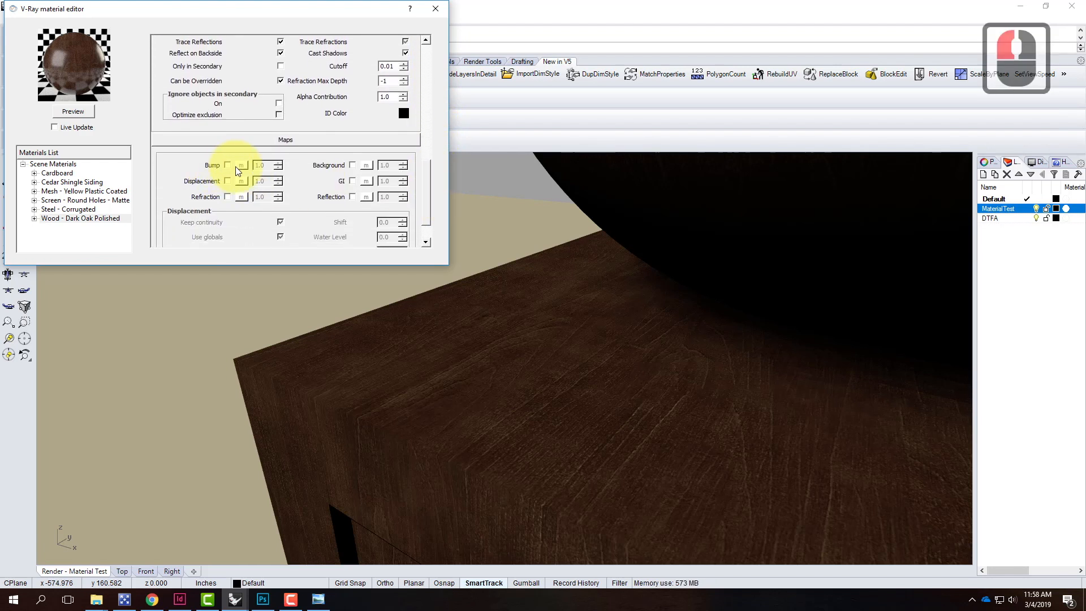
Enable the material's bump map, assign bump.jpg from the polishedDarkOak folder as a TexBitmap, and refresh the material preview
click(229, 166)
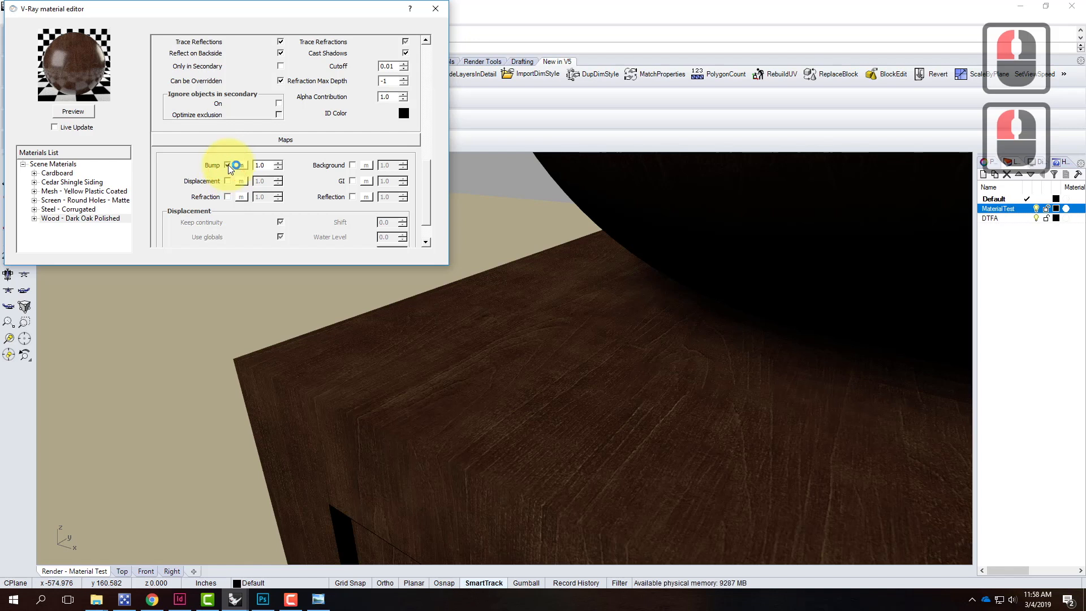
click(241, 165)
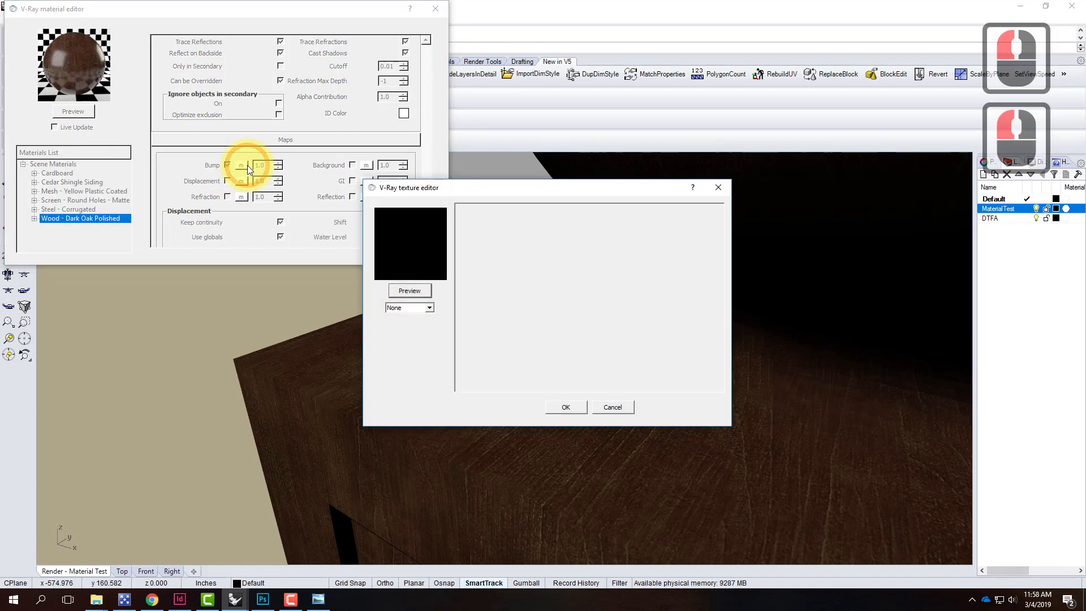
click(403, 307)
click(408, 334)
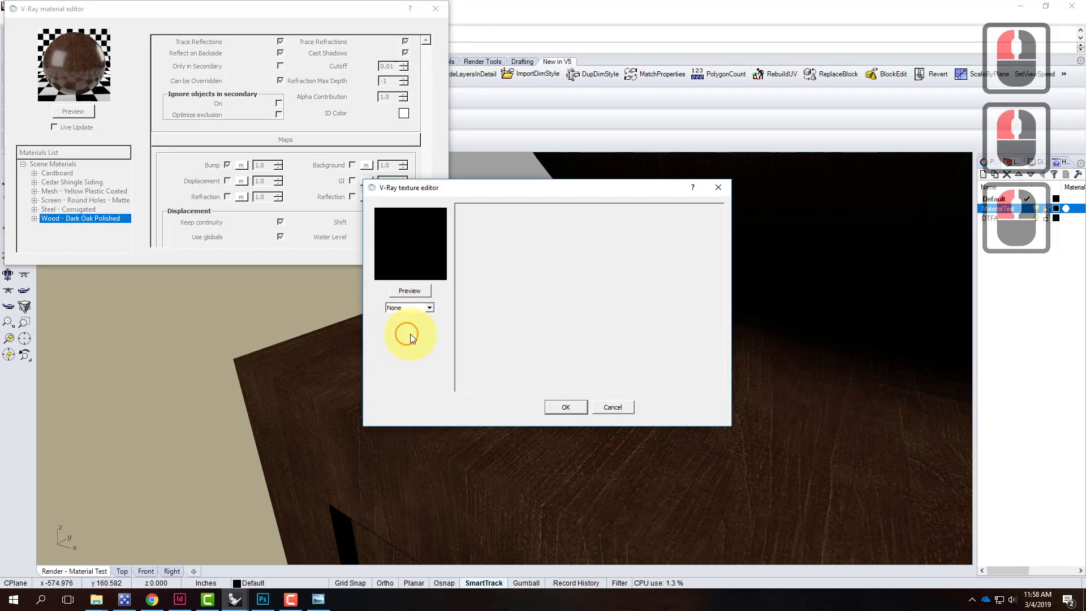
click(460, 300)
click(206, 115)
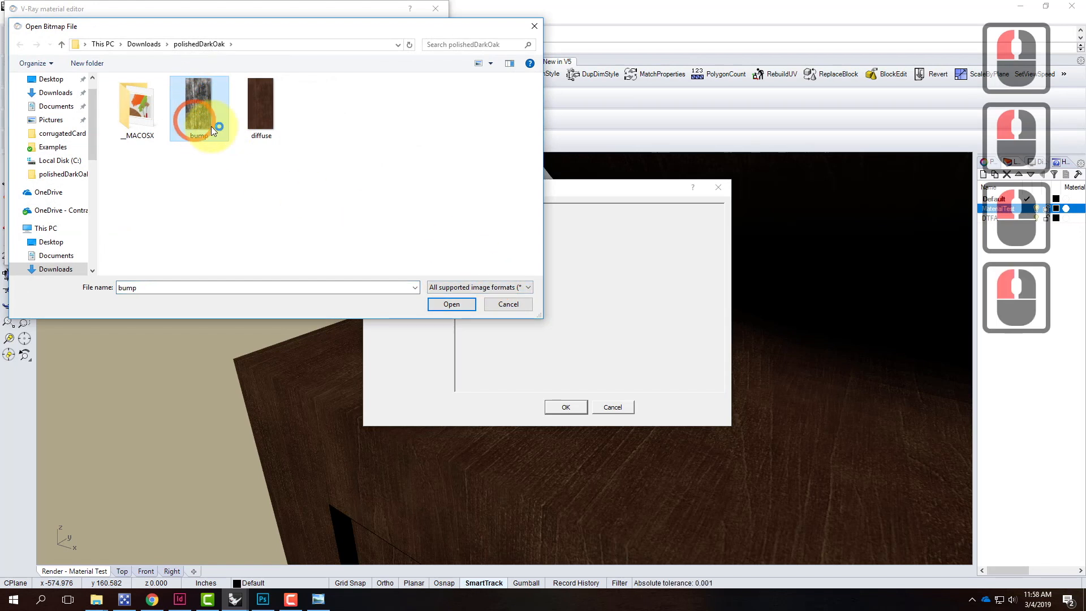
click(447, 304)
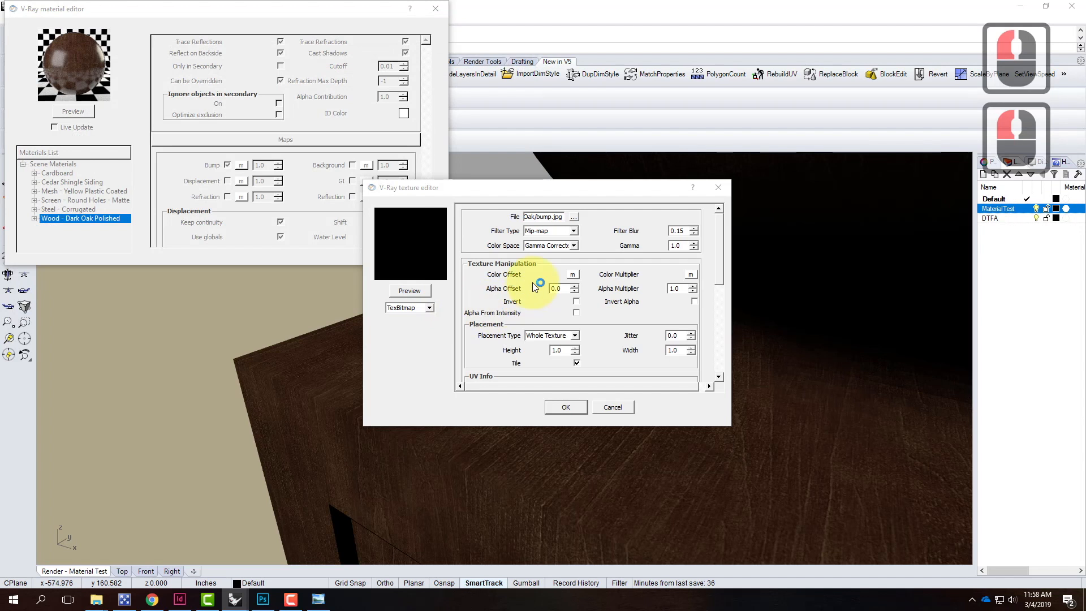
click(565, 407)
click(85, 112)
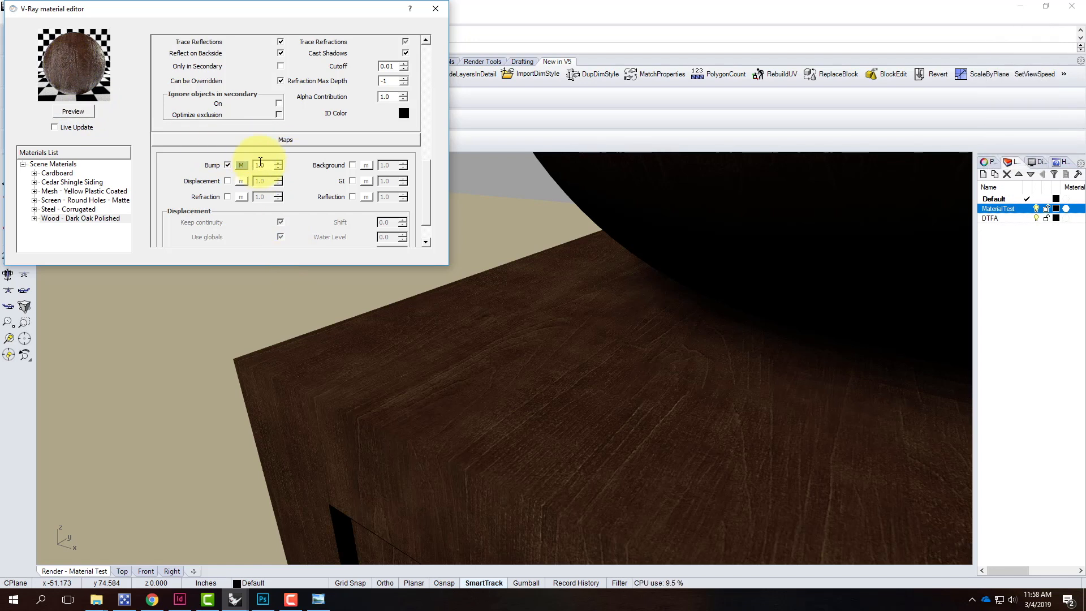
Close the material editor and start a V-Ray render of the Material Test view
click(584, 14)
click(435, 8)
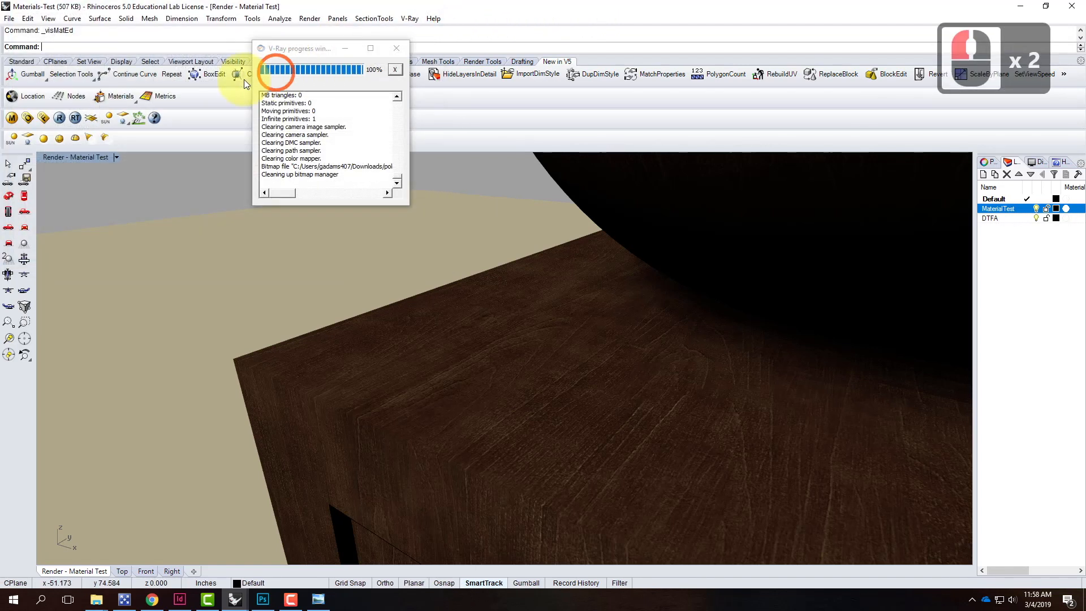
click(57, 119)
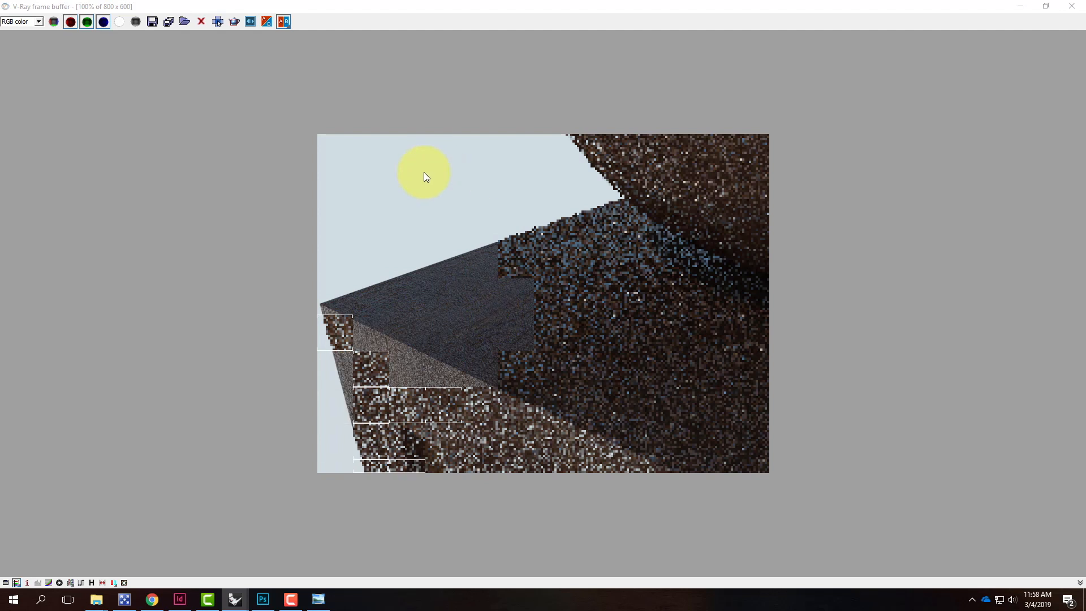
Set the bump multiplier of the Wood - Dark Oak Polished material to 0.15 and refresh its preview
click(1021, 7)
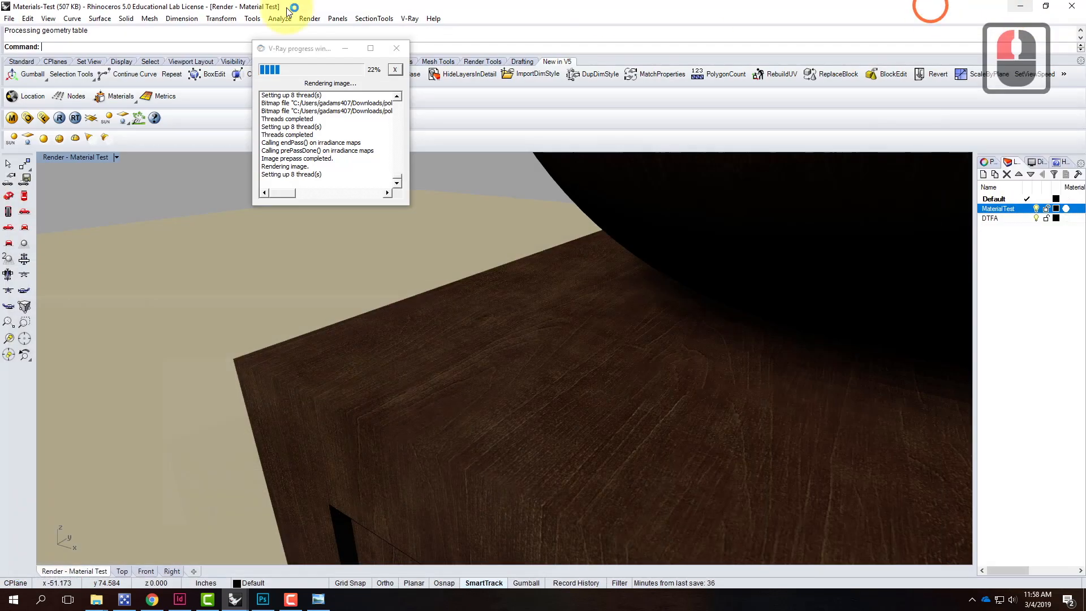
click(26, 117)
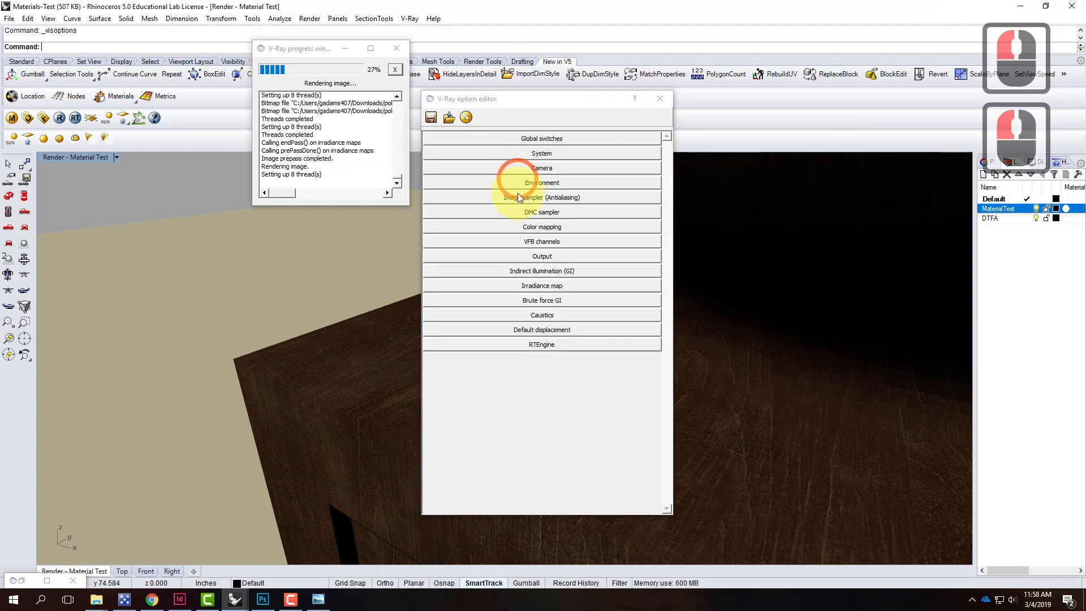
click(660, 101)
click(12, 117)
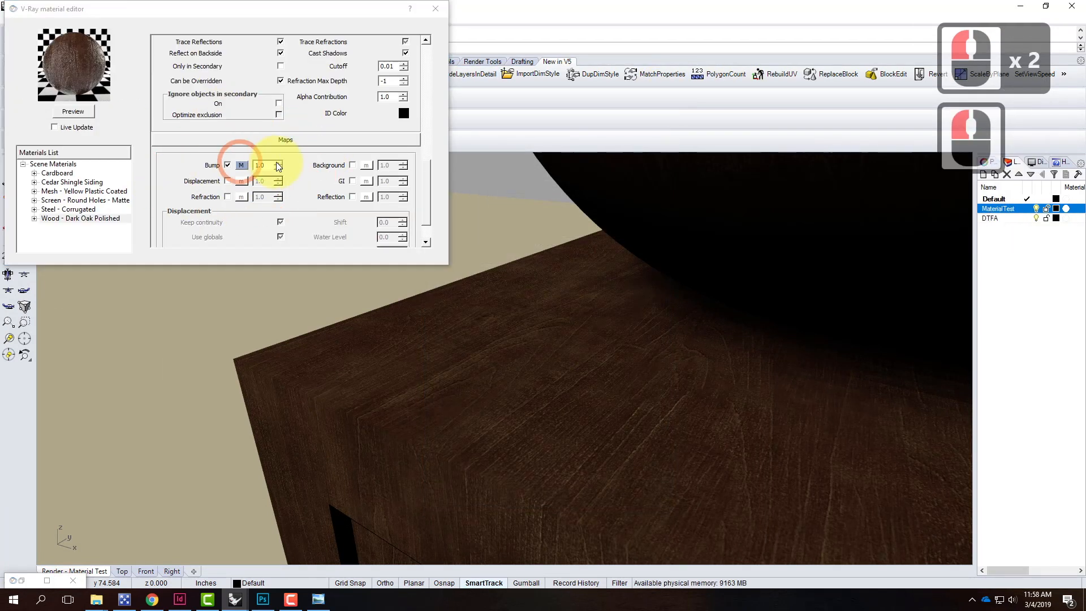
click(242, 149)
text(0.)
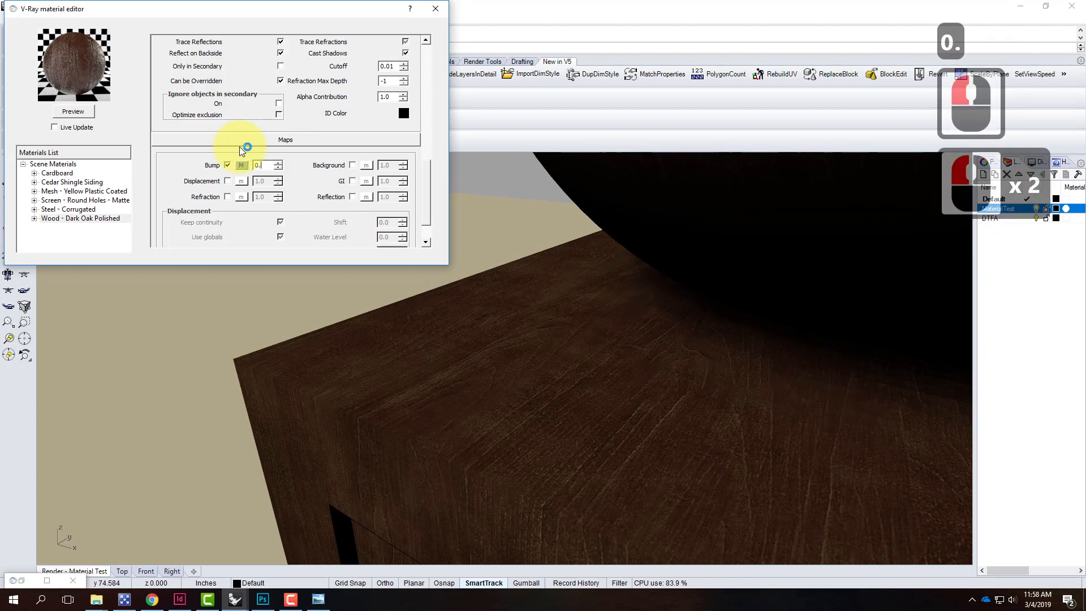
text(15)
click(318, 51)
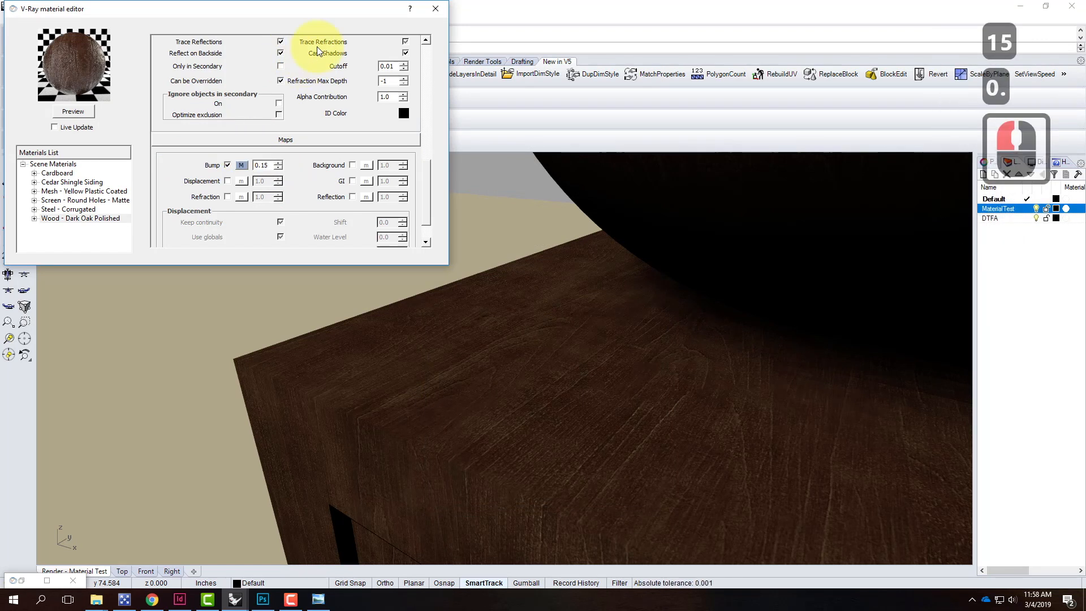
click(75, 111)
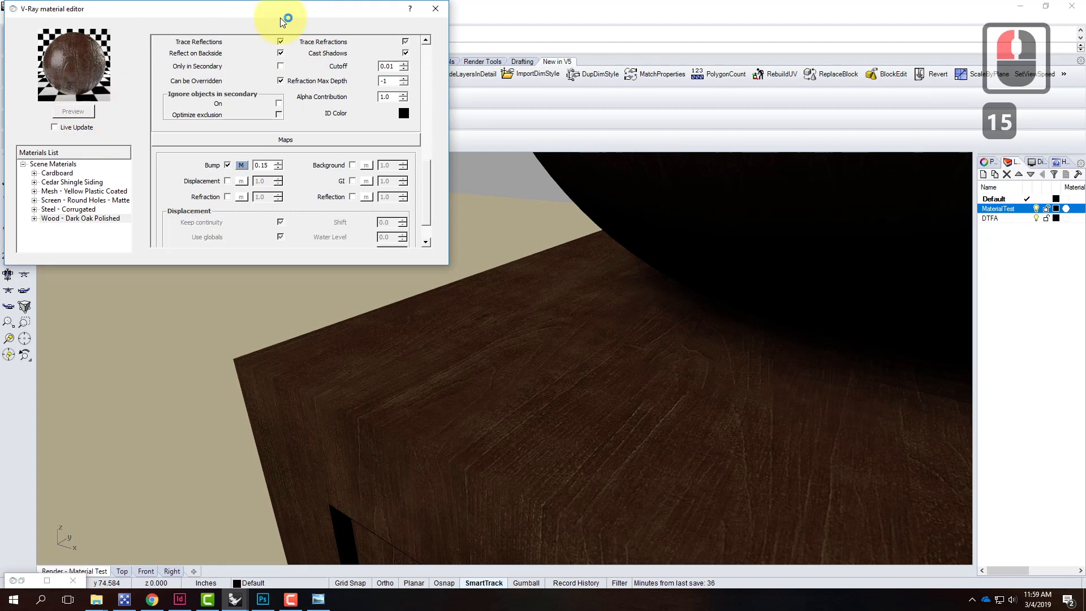
Close the material editor, cancel the running render, then render the view again and bring up the frame buffer
click(433, 13)
click(59, 117)
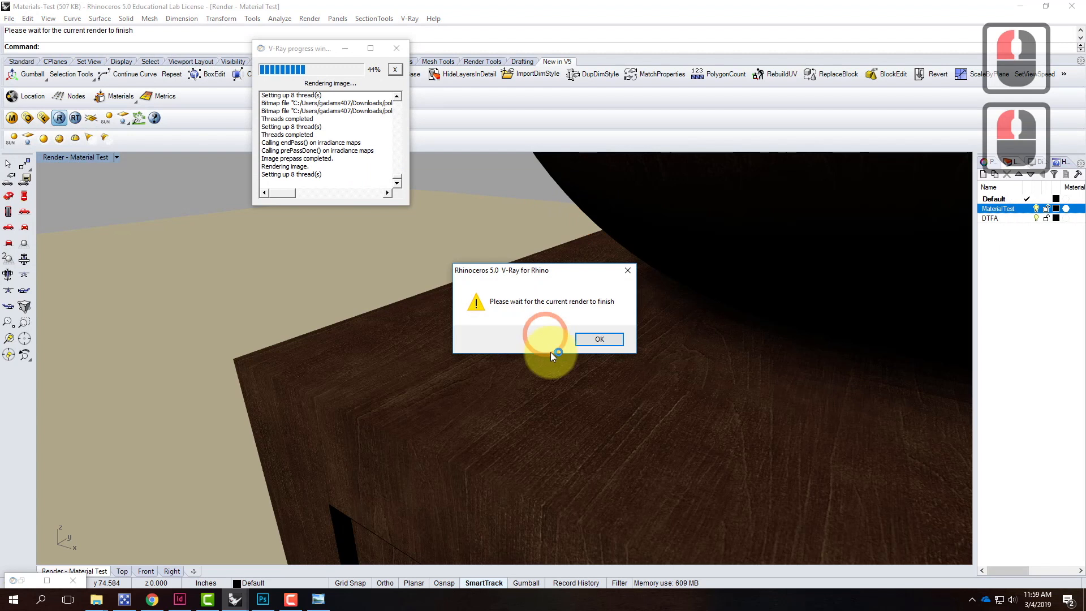
click(585, 343)
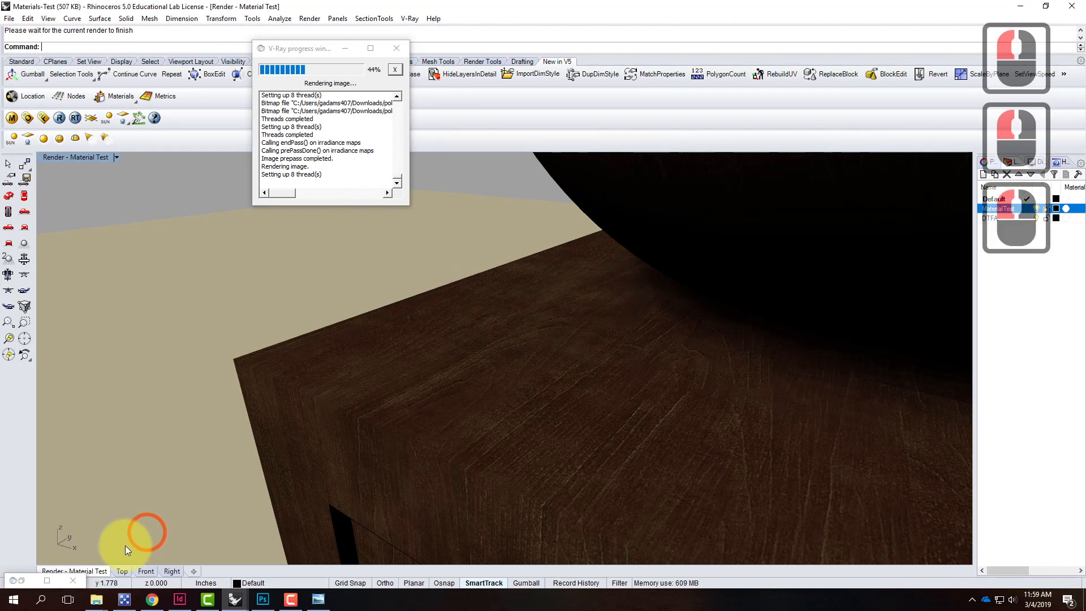
click(73, 583)
click(59, 118)
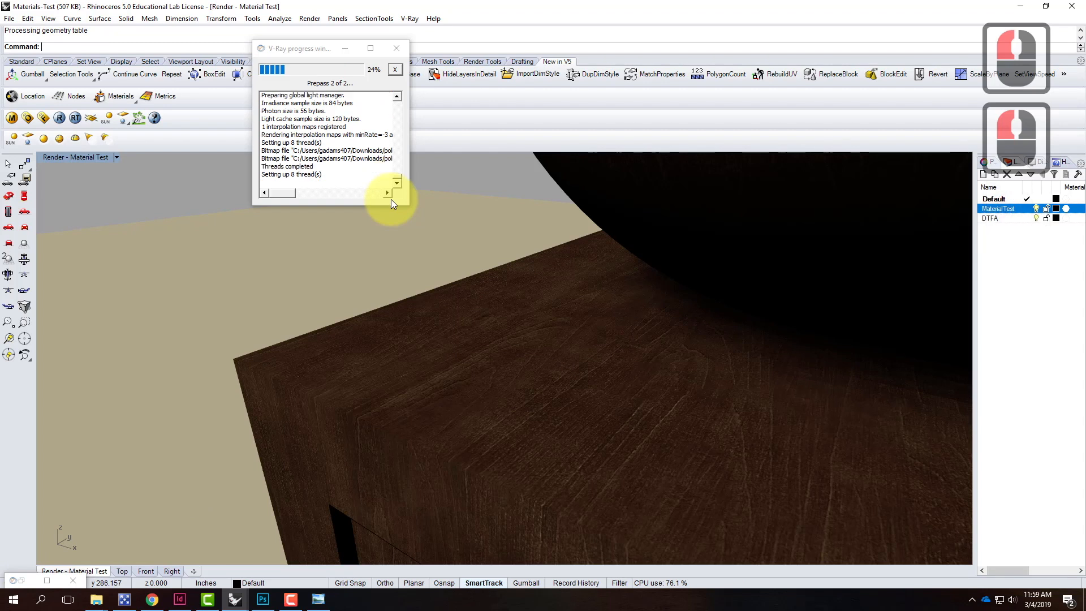
click(48, 582)
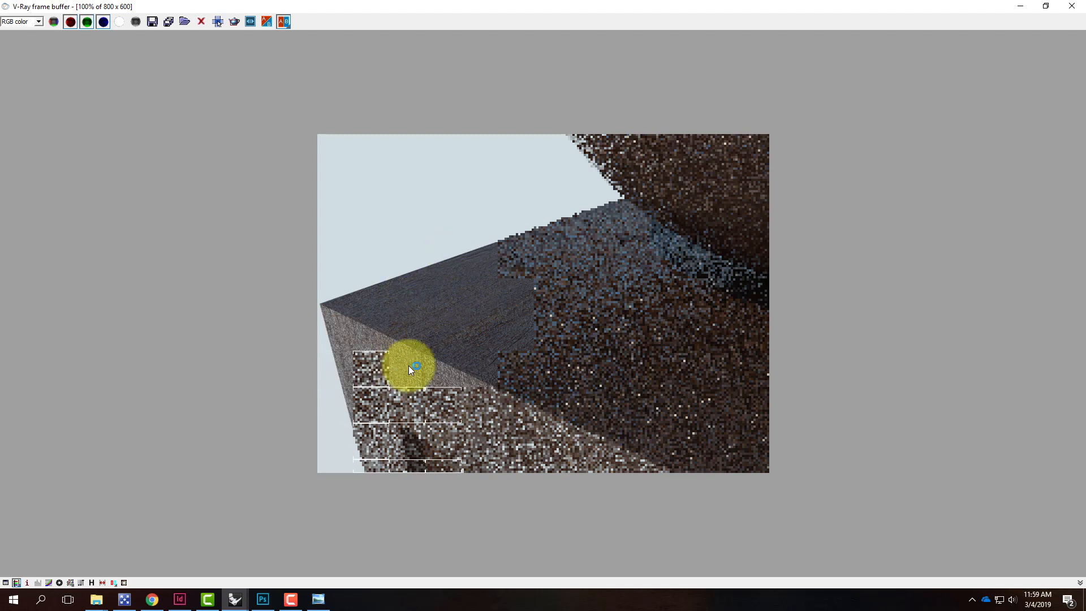
Close the frame buffer, restore the saved Render - Material Test view in the viewport, and render it again with V-Ray
click(1072, 5)
click(117, 156)
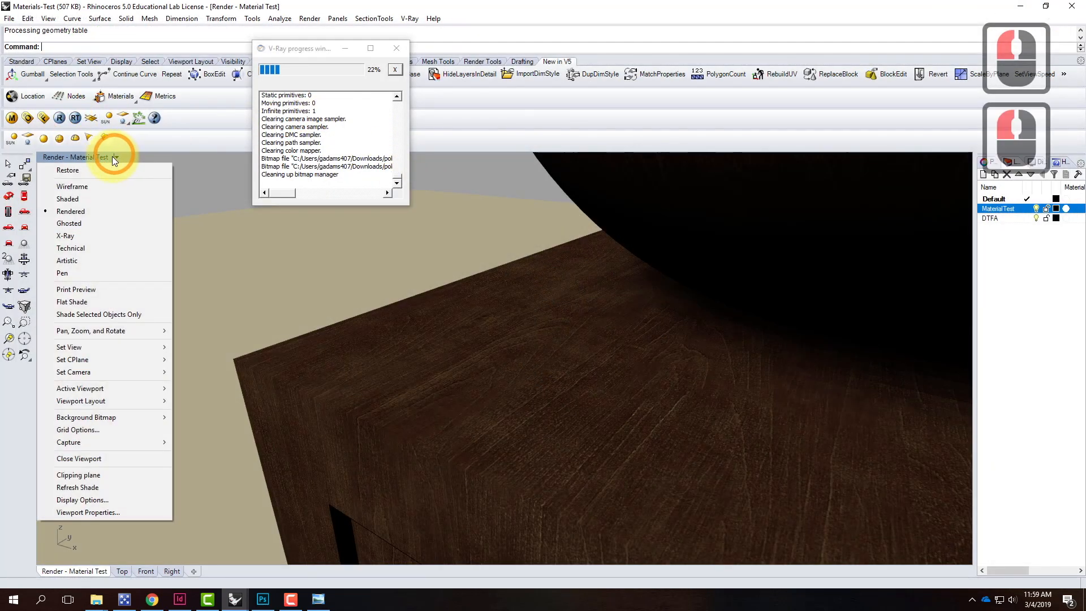
mouse_move(111, 350)
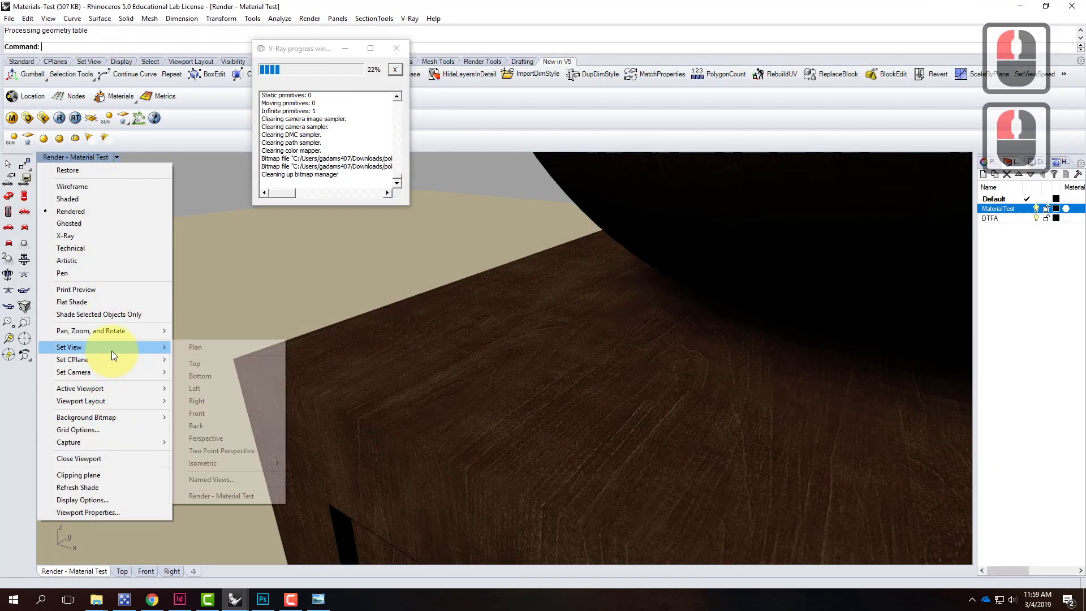
click(211, 496)
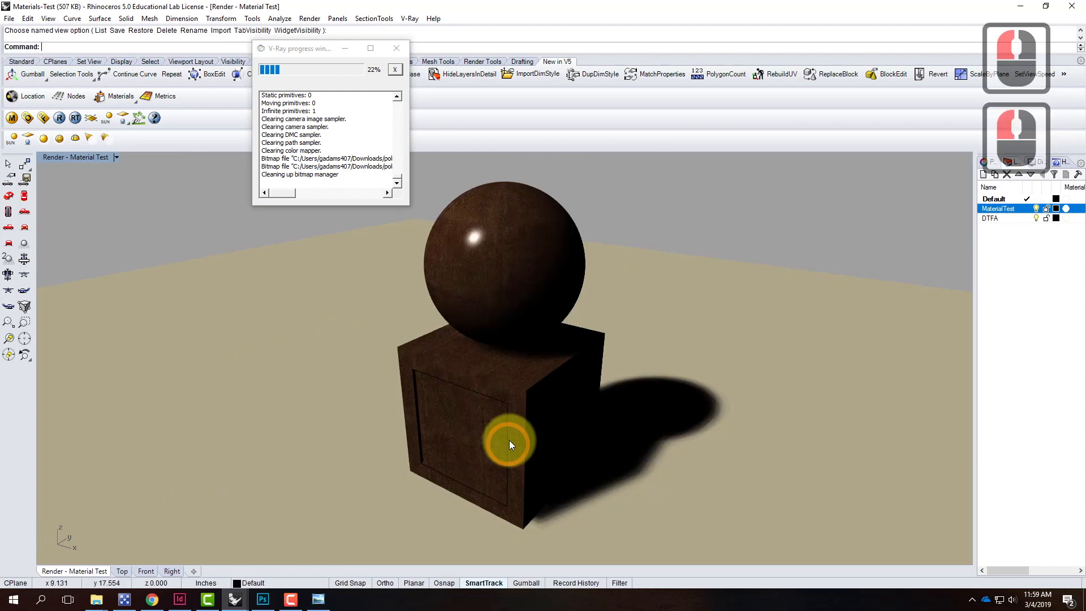
click(66, 117)
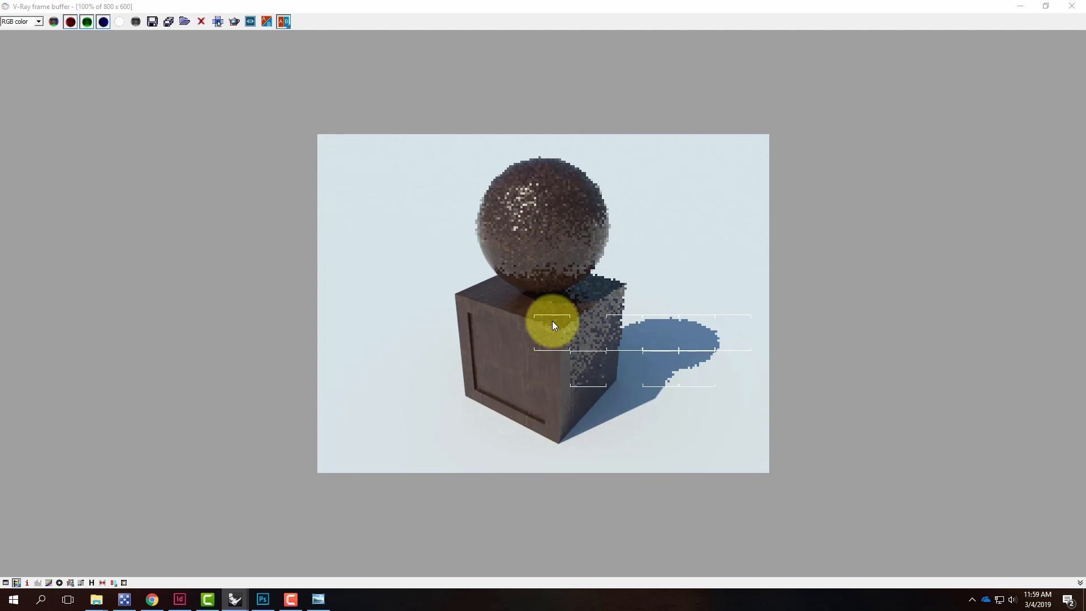
Switch to Chrome and load search.creativecommons.org in a new browser tab
click(154, 599)
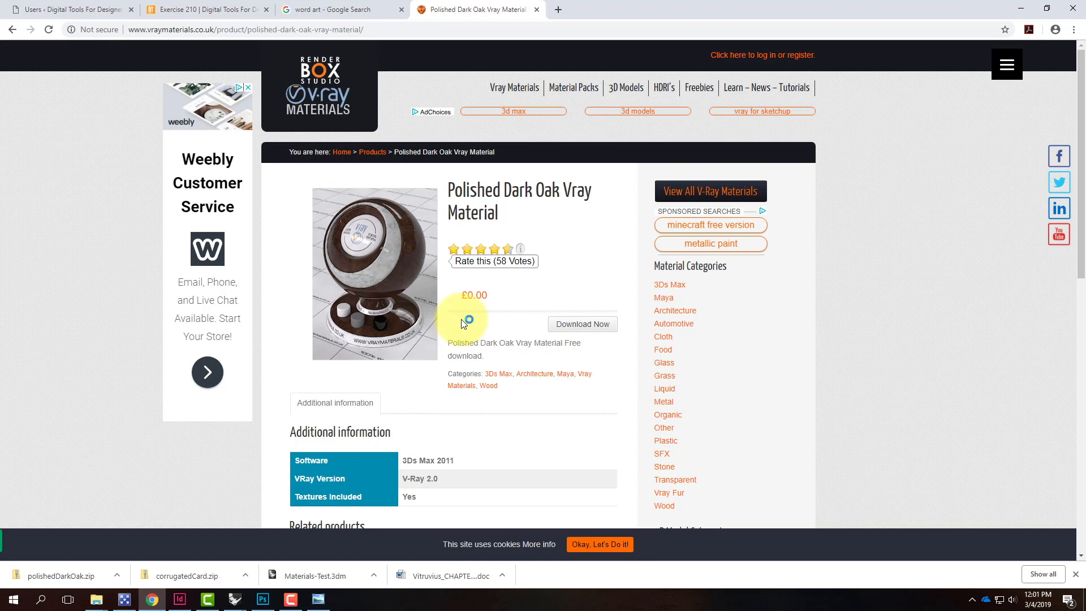
click(559, 11)
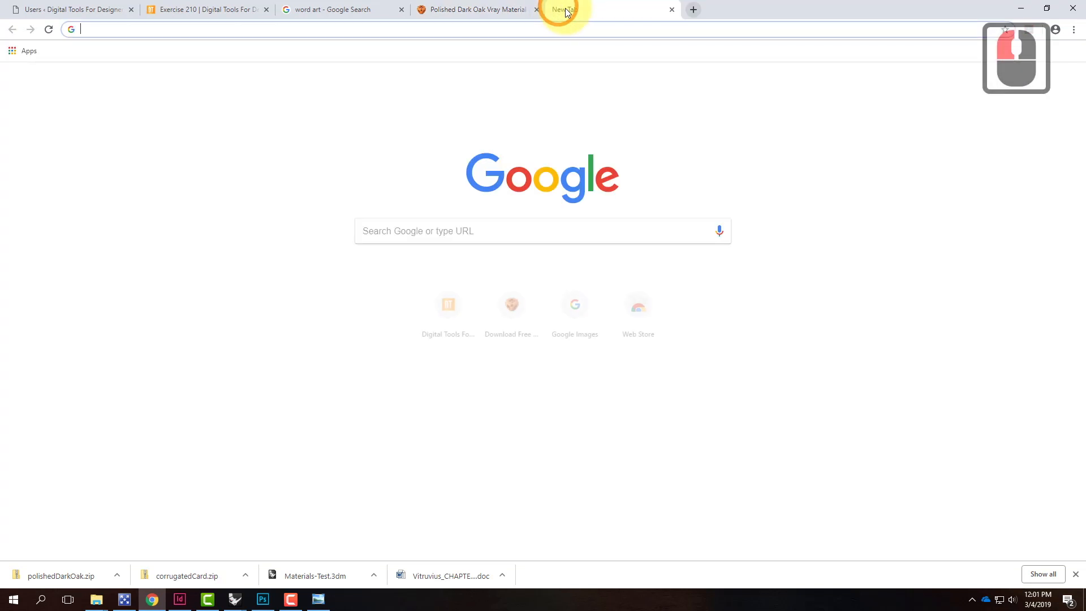
click(407, 233)
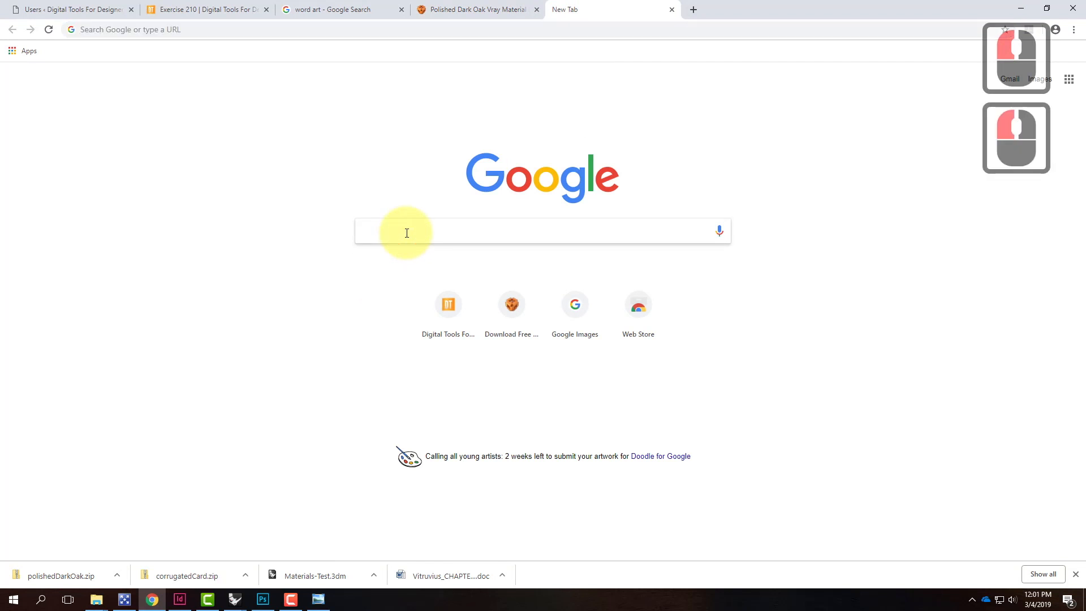
click(212, 30)
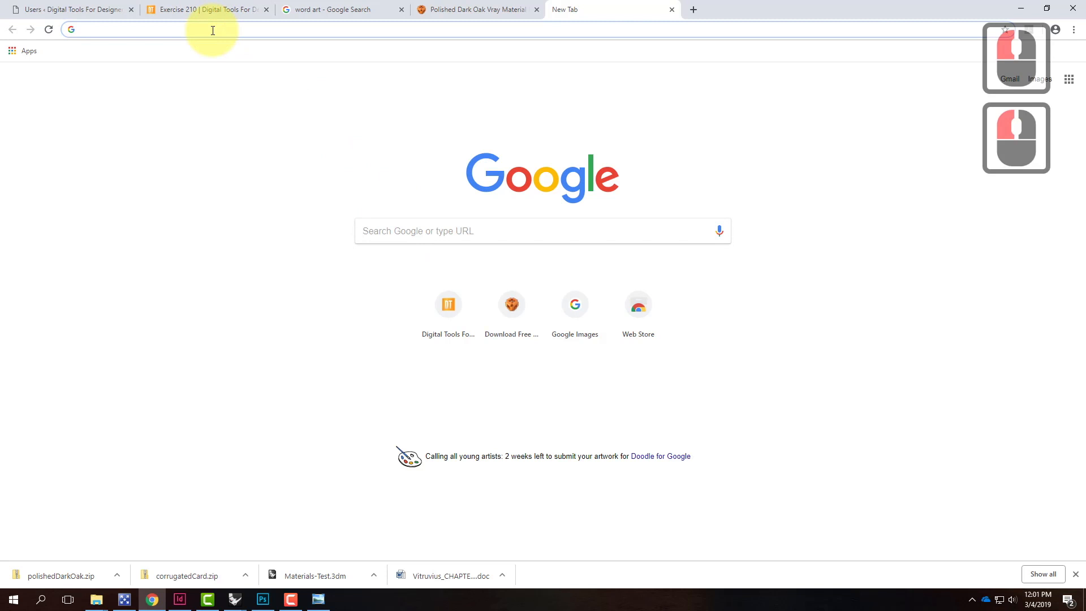
text(search)
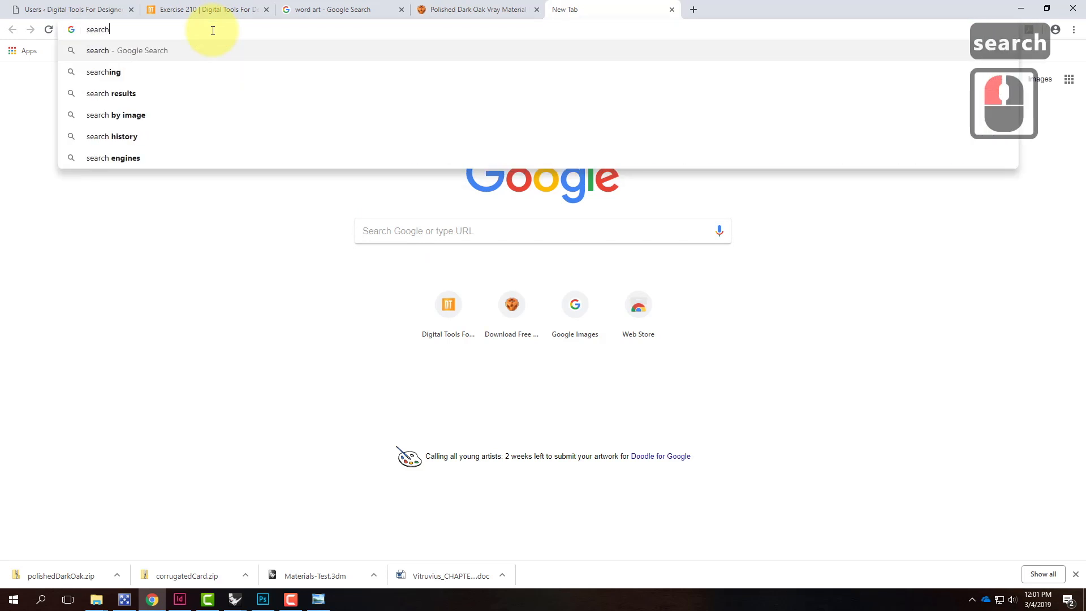
text(.crea)
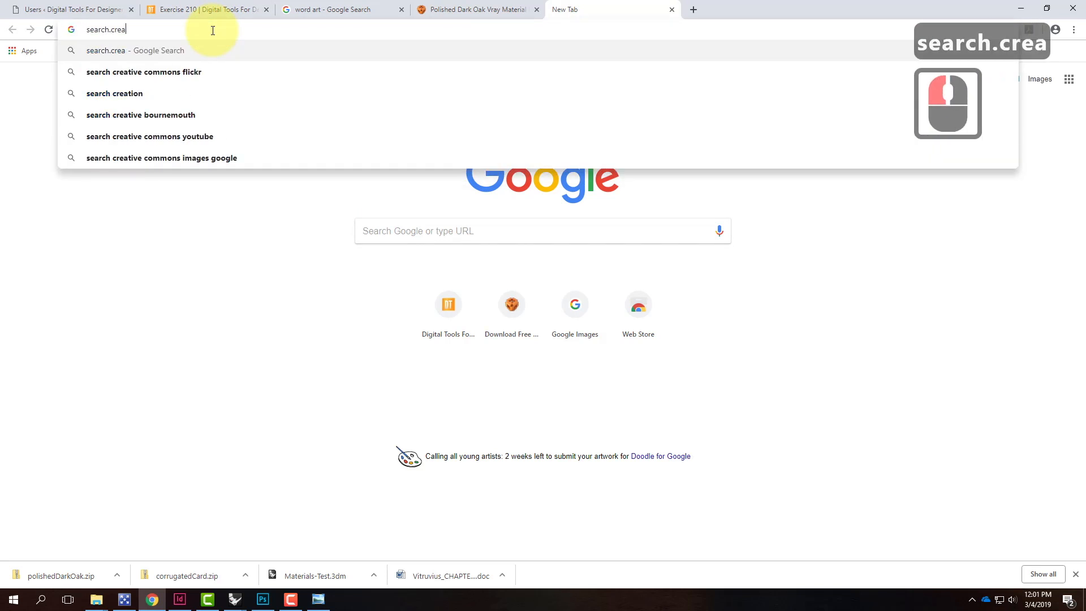
text(tivecommos.)
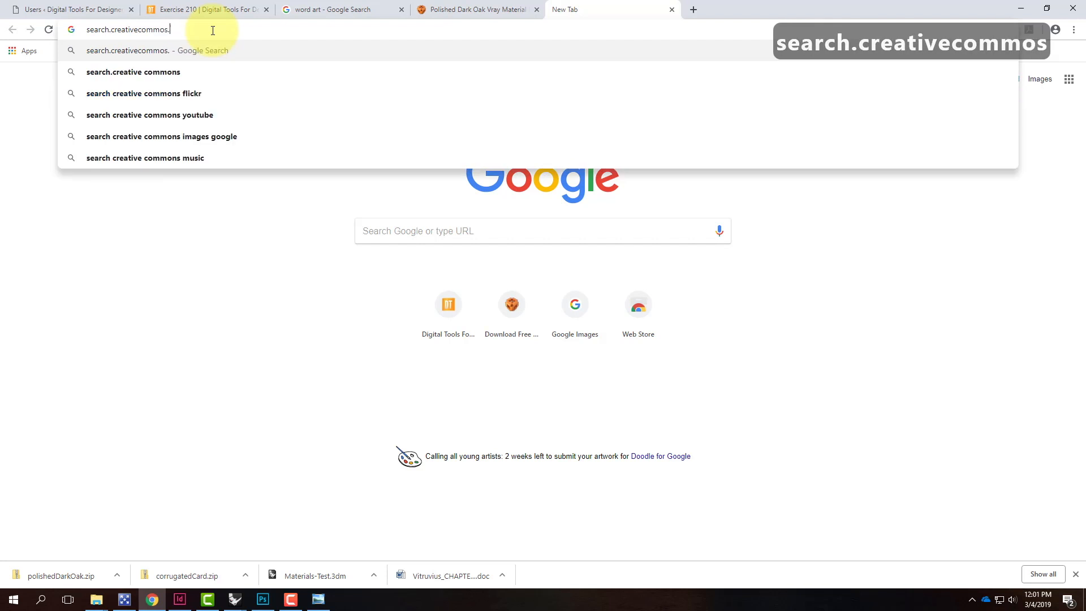
key(BackSpace)
key(BackSpace)
text(nso)
key(BackSpace)
text(.org)
key(Return)
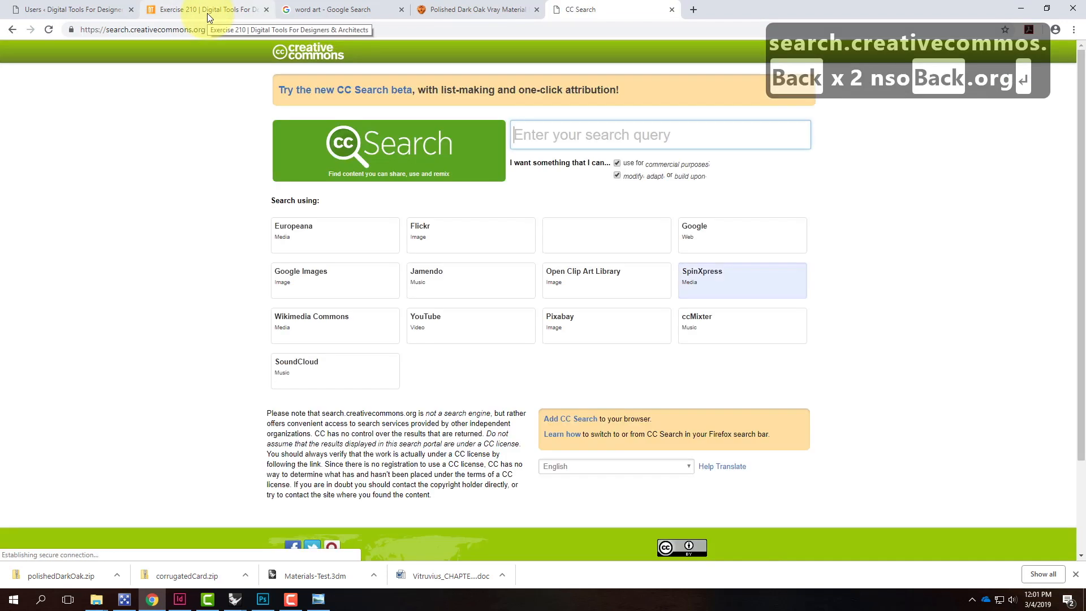
Search Creative Commons for "wood siding" using Google Images as the source
click(534, 140)
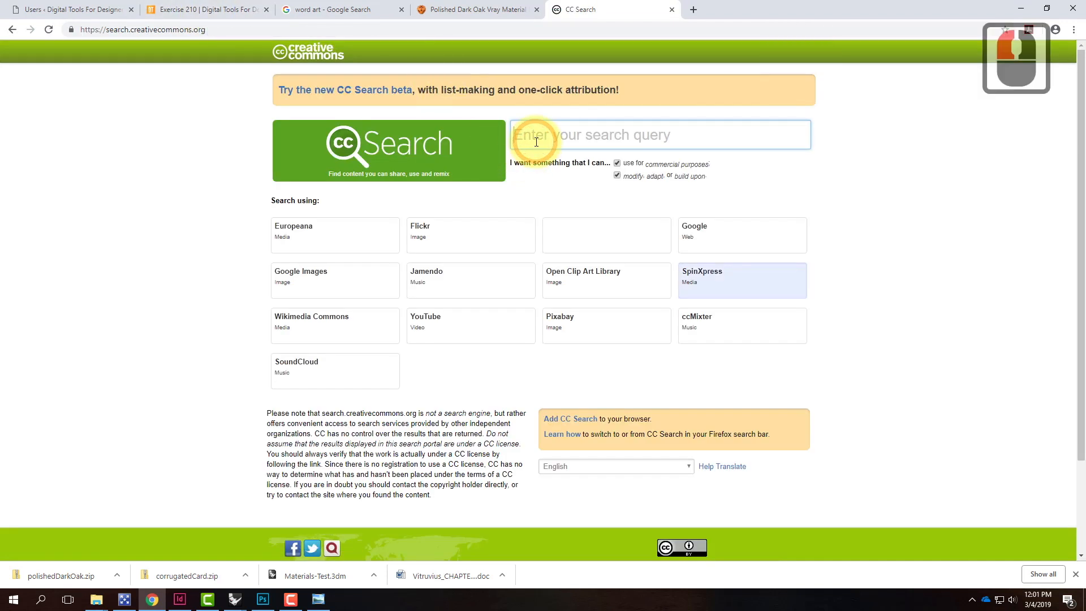
text(wood siding)
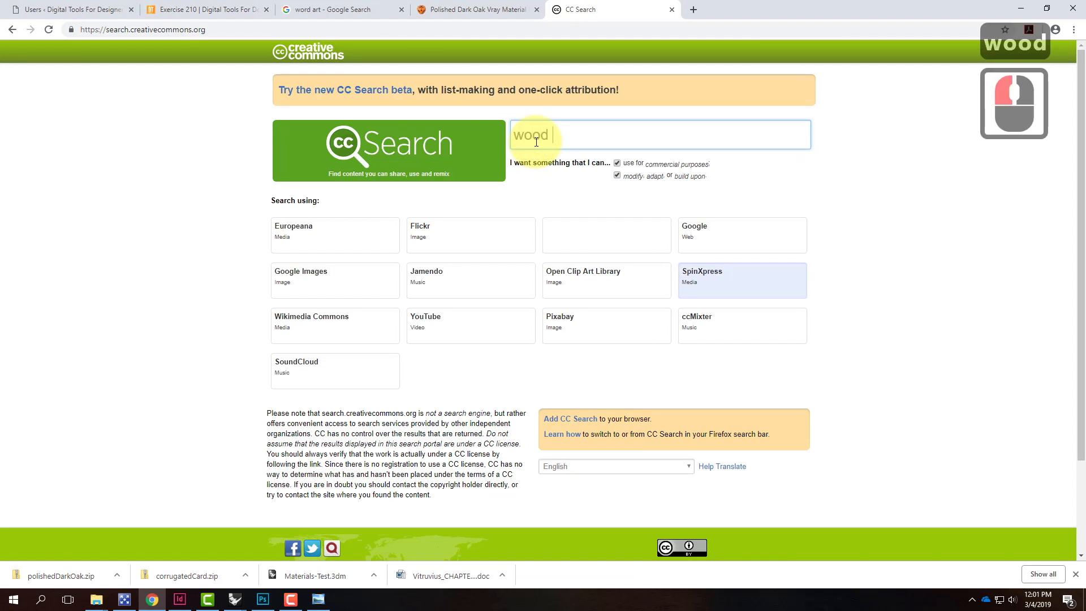
key(Return)
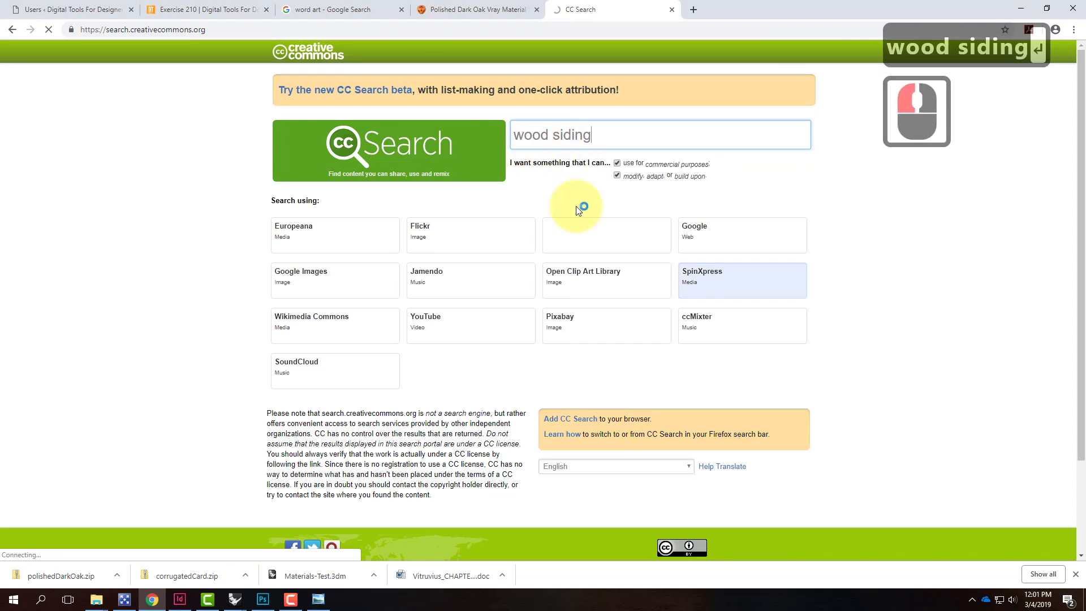
click(360, 288)
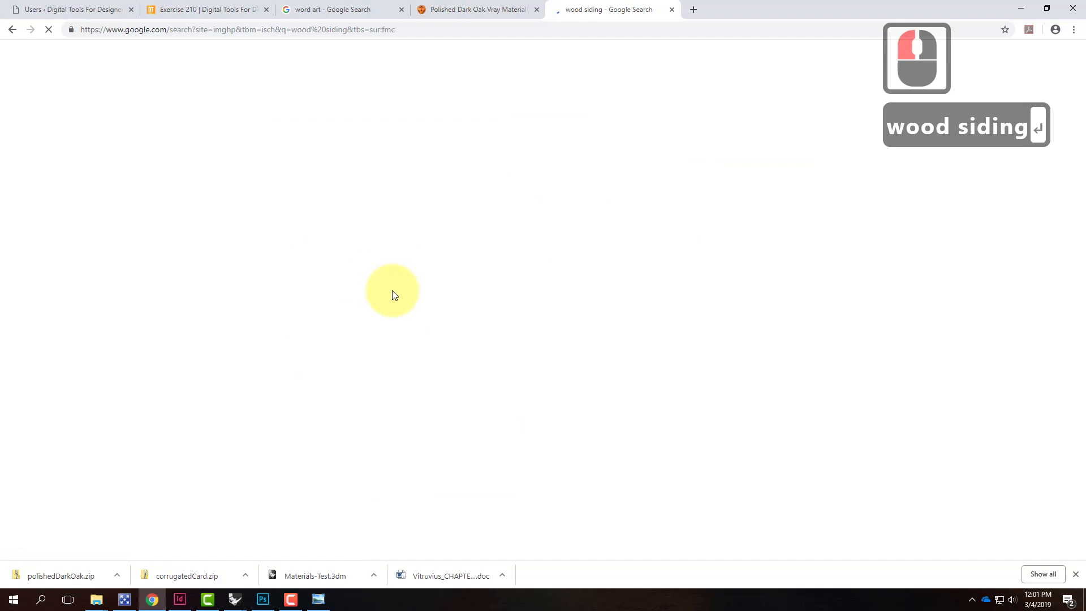
Look through the wood siding images for a flat board texture and open the orange wood texture result in a new tab
scroll(331, 295, down, 4)
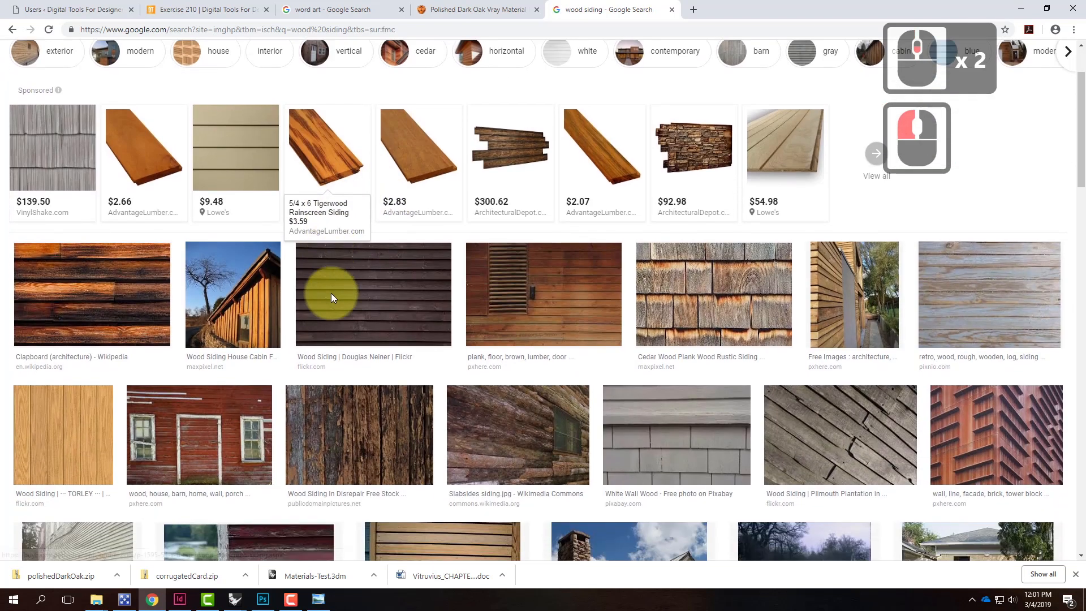
scroll(331, 299, down, 6)
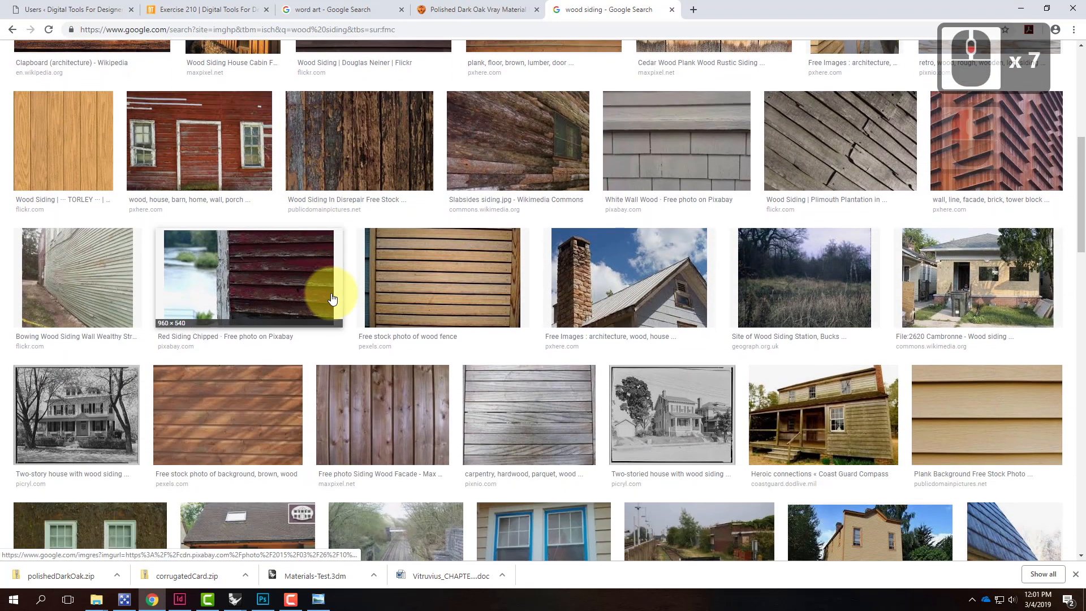
scroll(332, 299, down, 5)
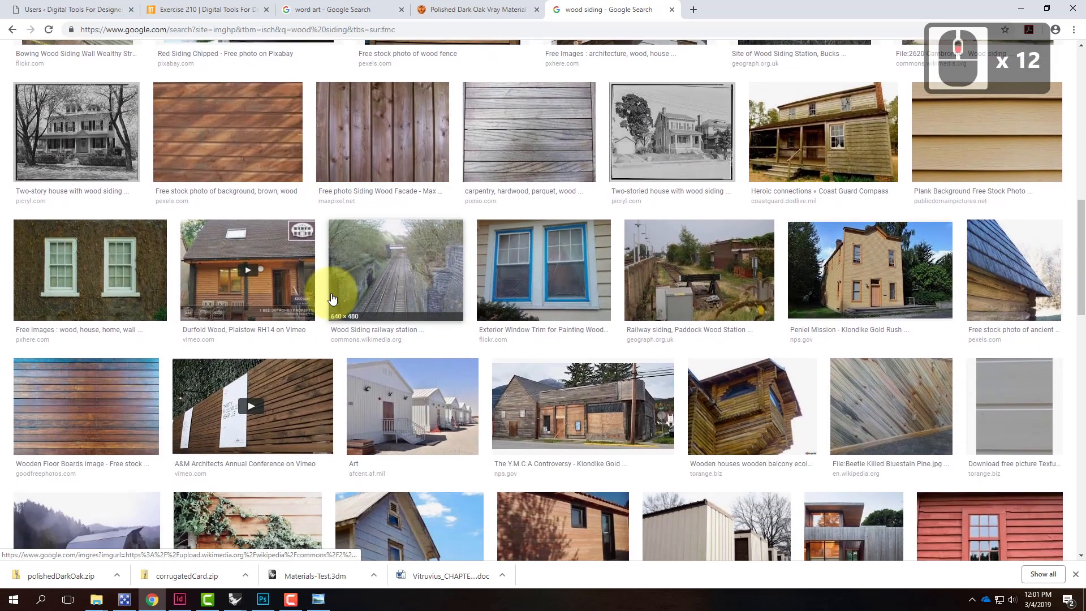
scroll(332, 299, down, 2)
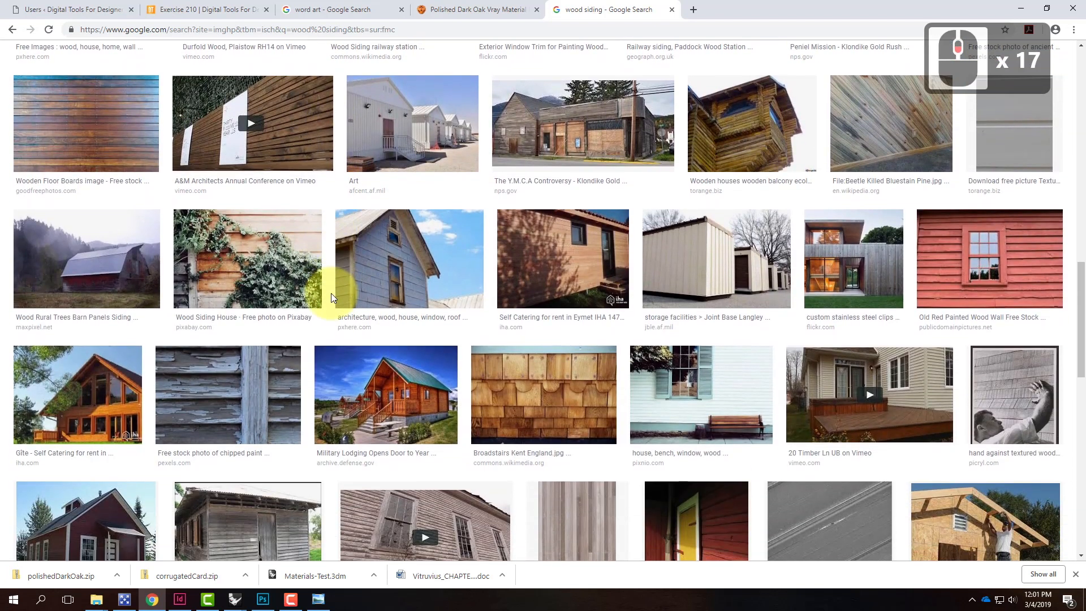
scroll(332, 298, up, 2)
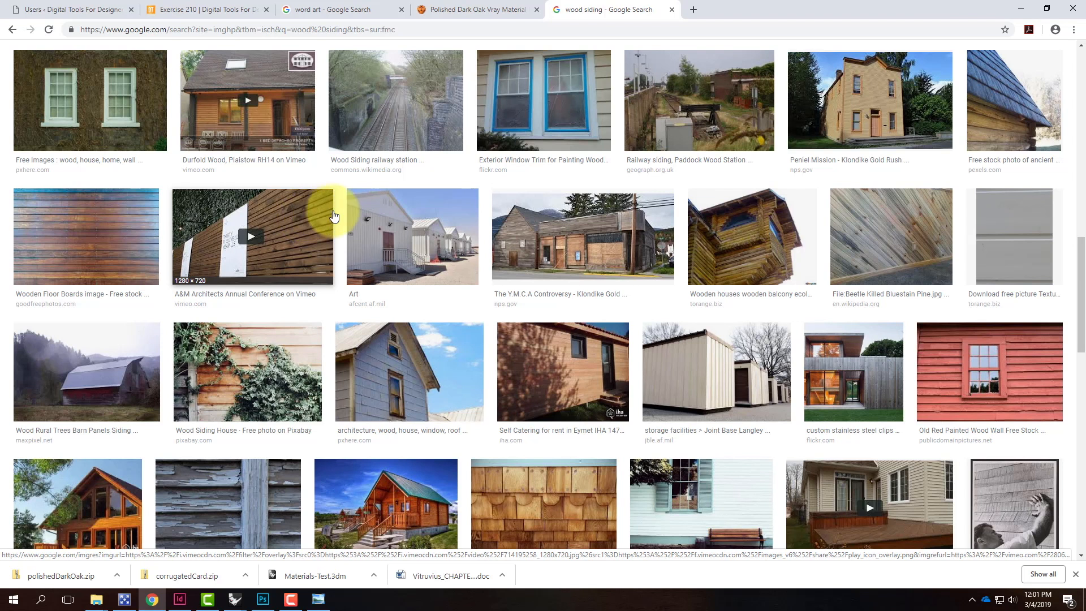
scroll(334, 215, down, 4)
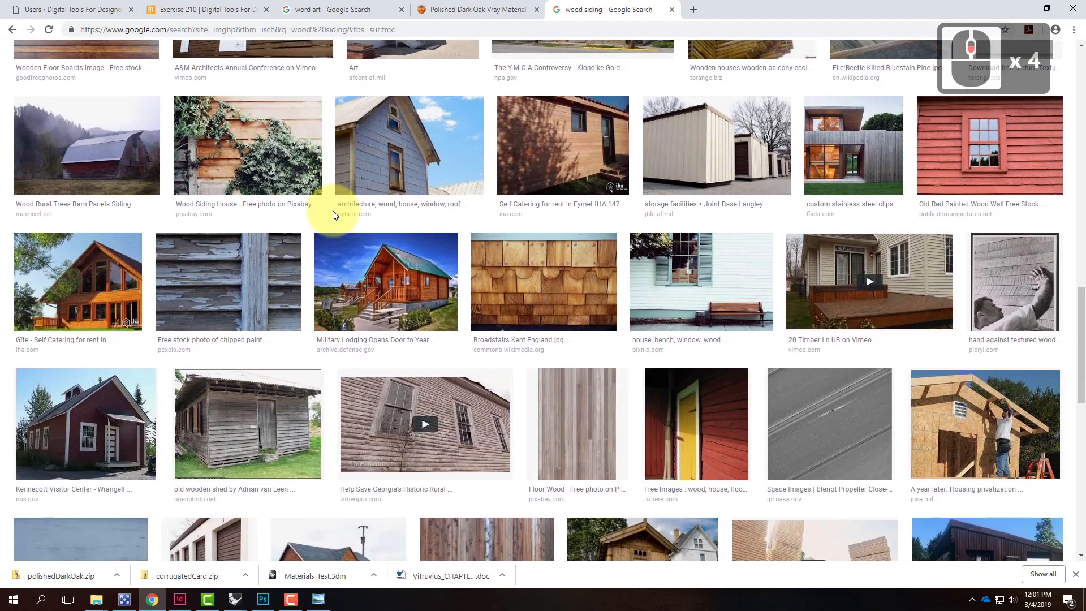
scroll(334, 215, down, 5)
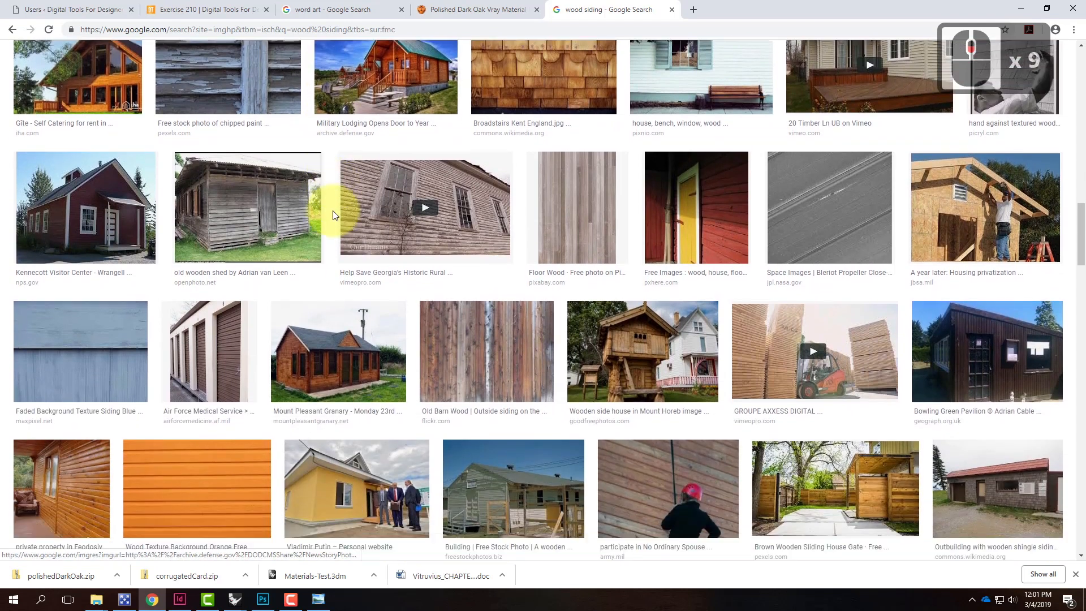
scroll(334, 215, down, 4)
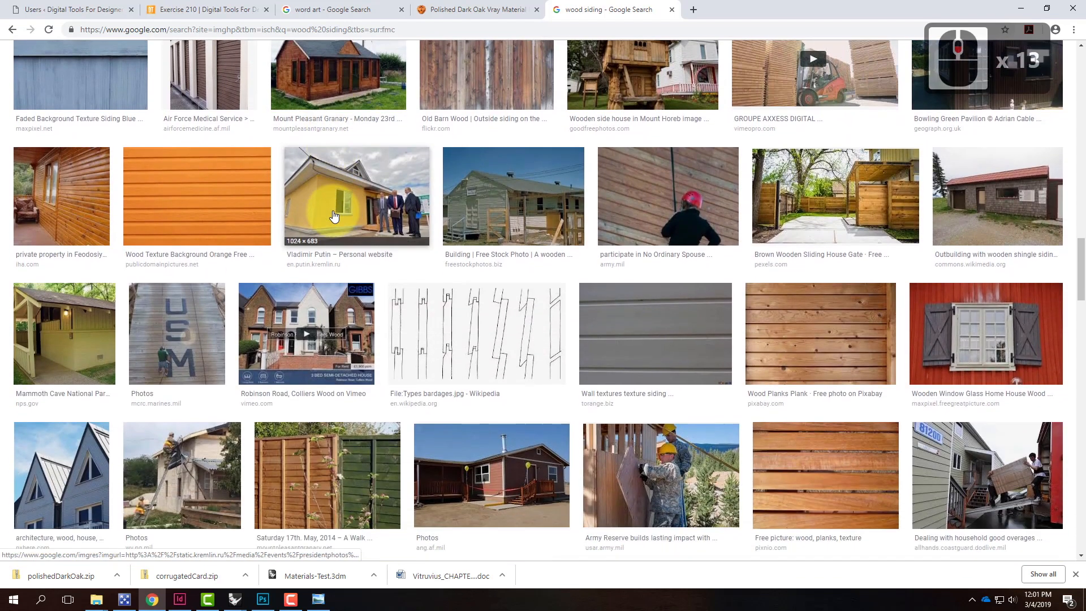
right_click(204, 187)
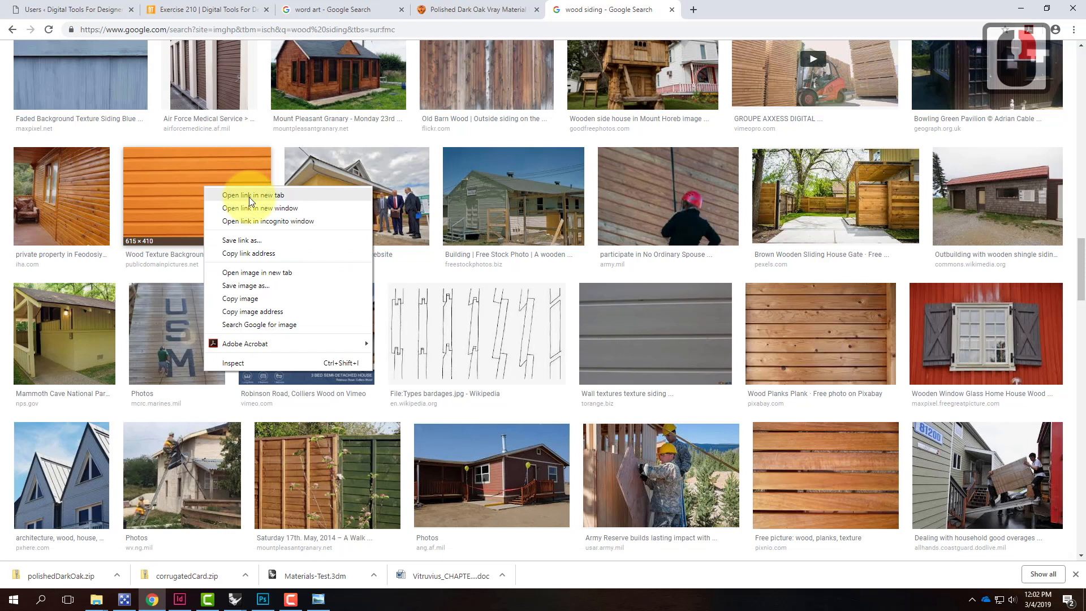
click(242, 196)
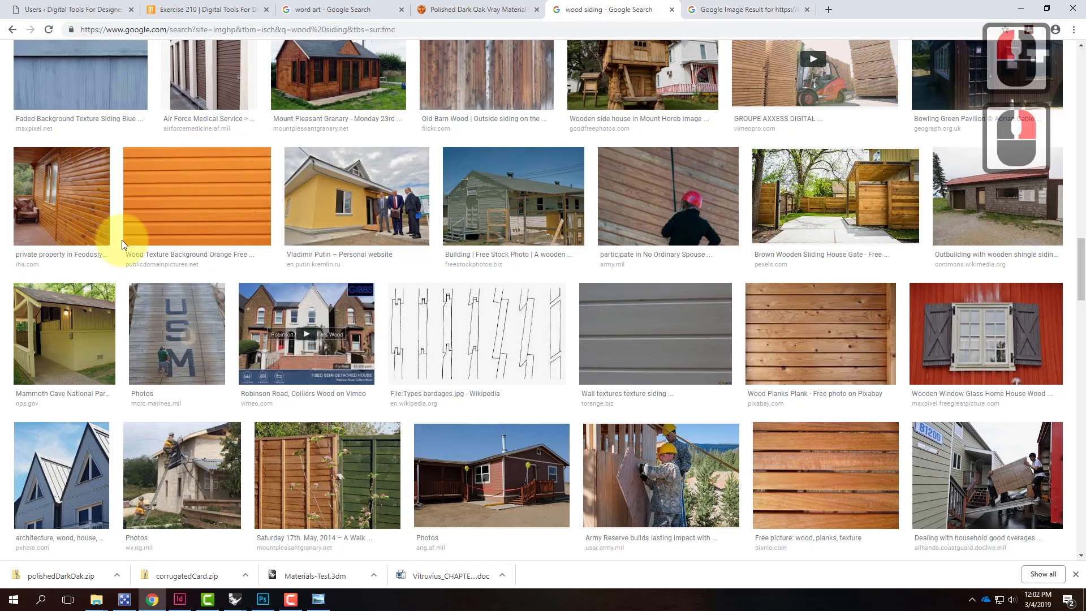
Preview the dark, weathered horizontal plank photo from Pexels among the wood siding results and open its source page
scroll(121, 240, down, 5)
scroll(121, 240, down, 2)
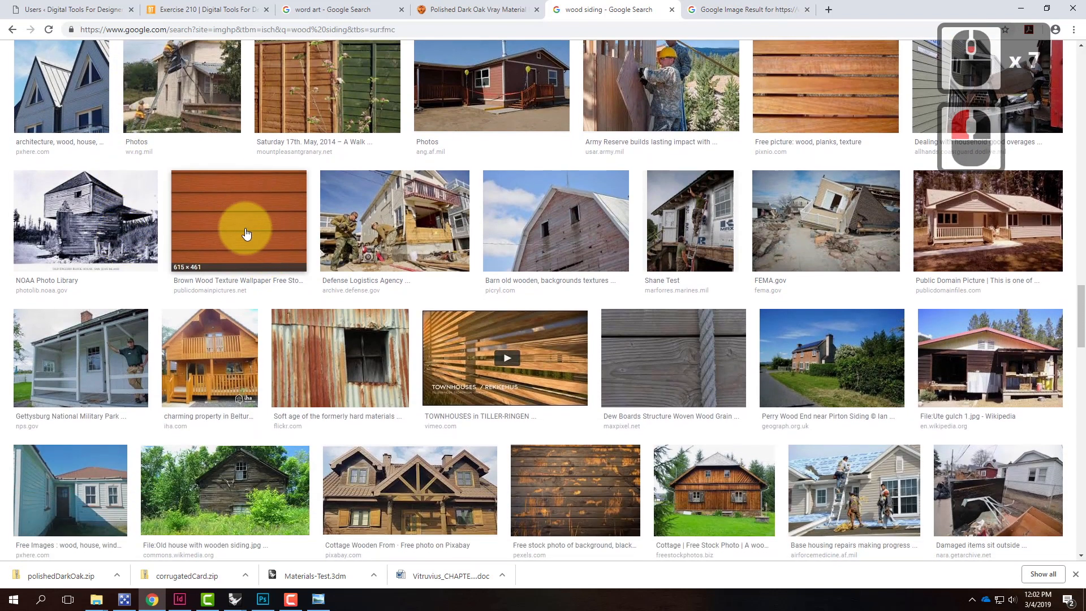
scroll(248, 229, down, 2)
scroll(247, 229, down, 4)
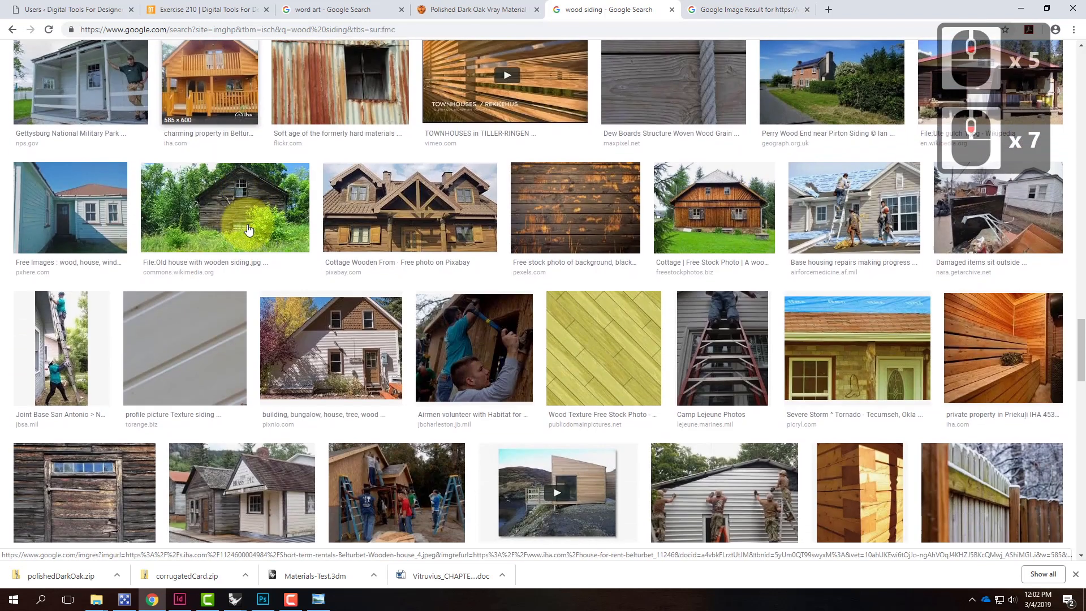
scroll(249, 229, down, 1)
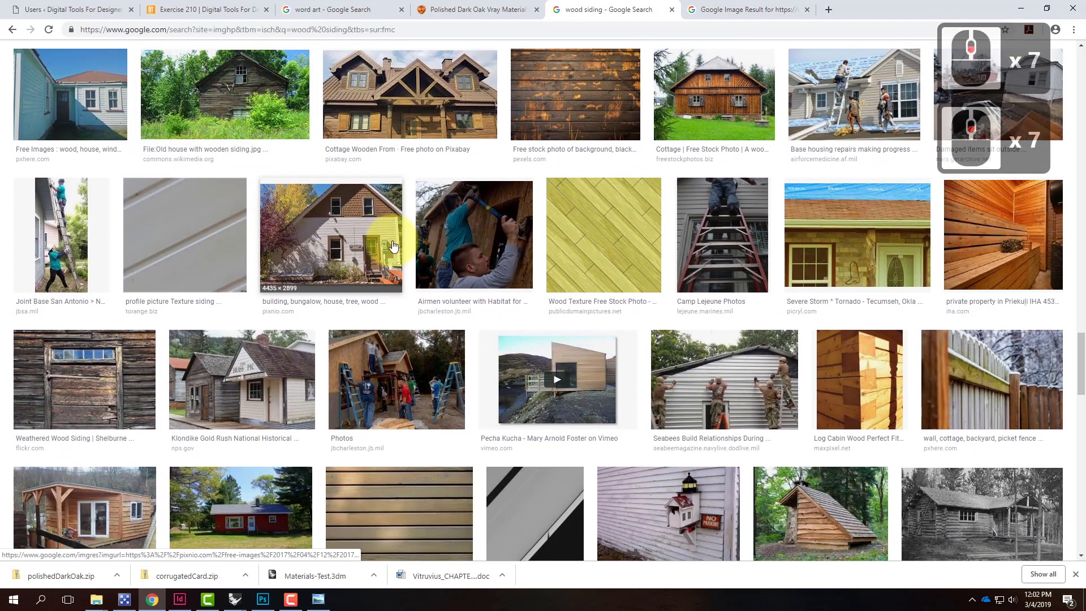
scroll(598, 351, up, 1)
scroll(598, 352, up, 1)
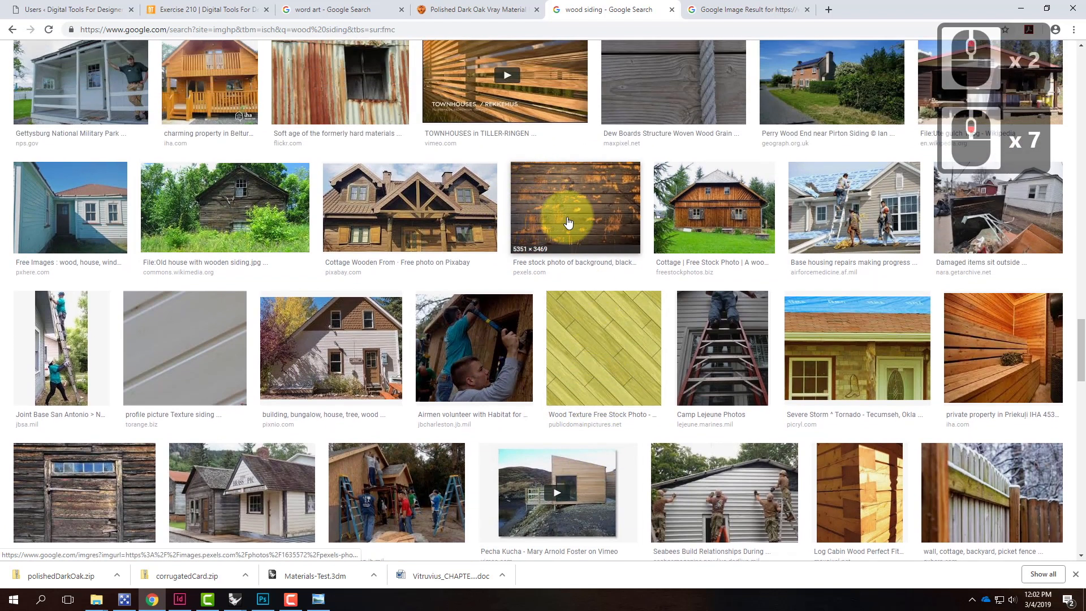
click(585, 209)
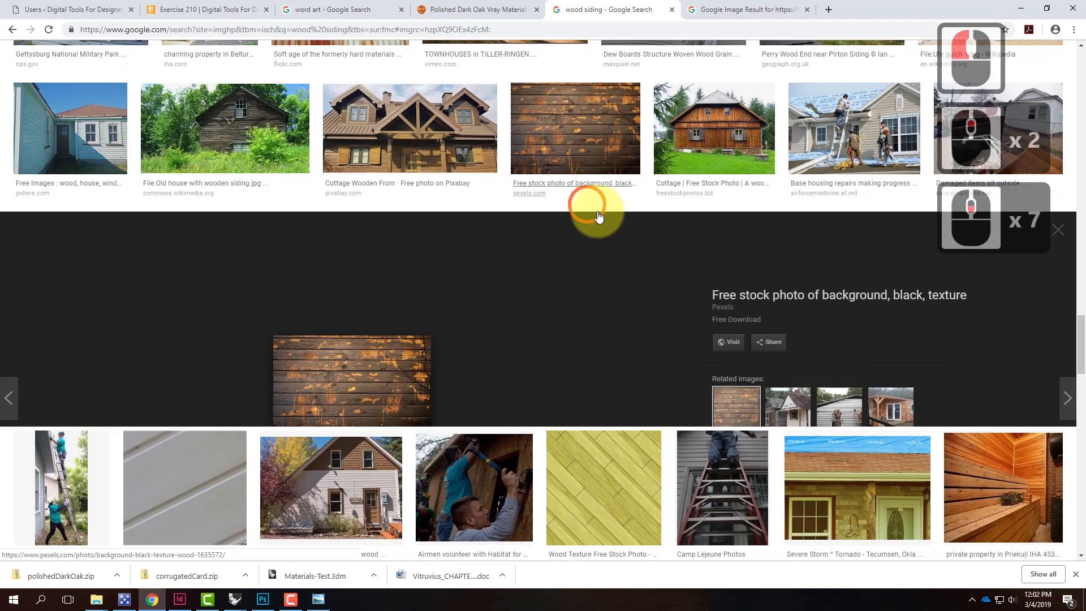
click(362, 302)
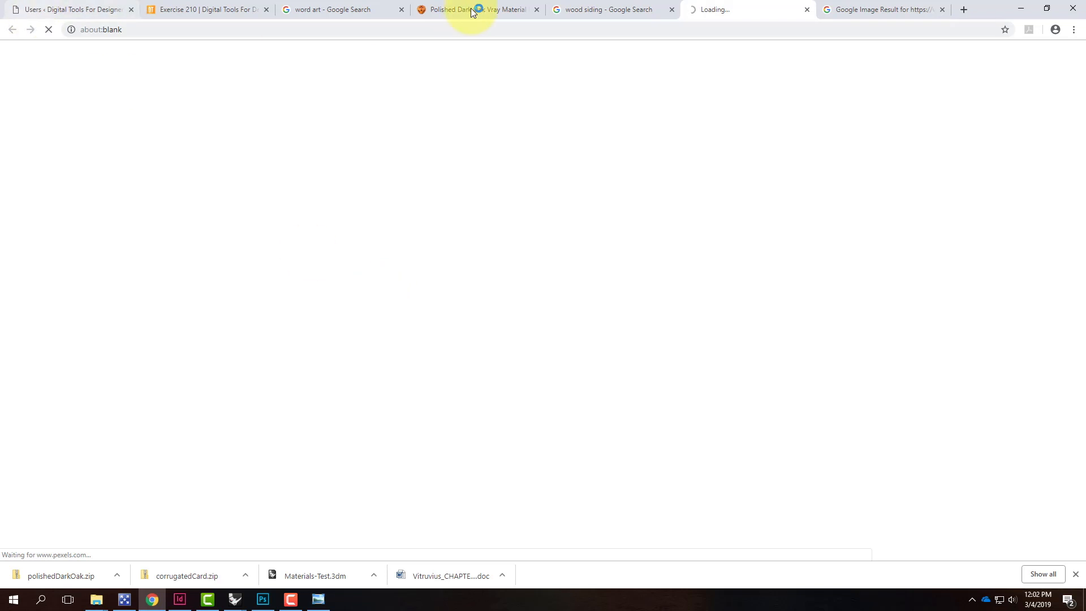
Return to the wood siding results and open the Pexels photo of tan horizontal boards in a new tab
click(578, 9)
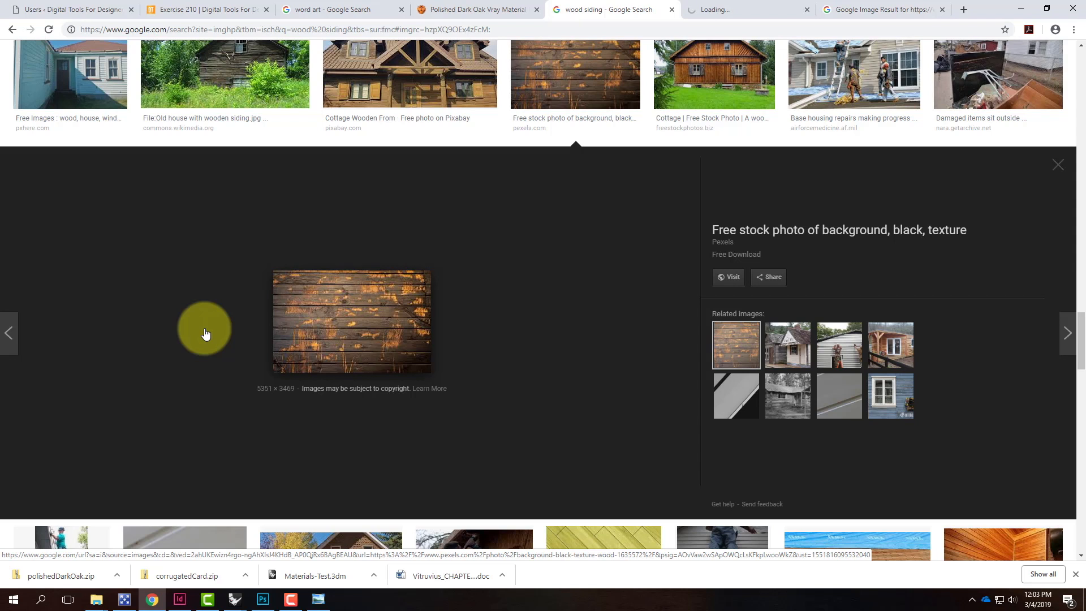
scroll(215, 433, down, 6)
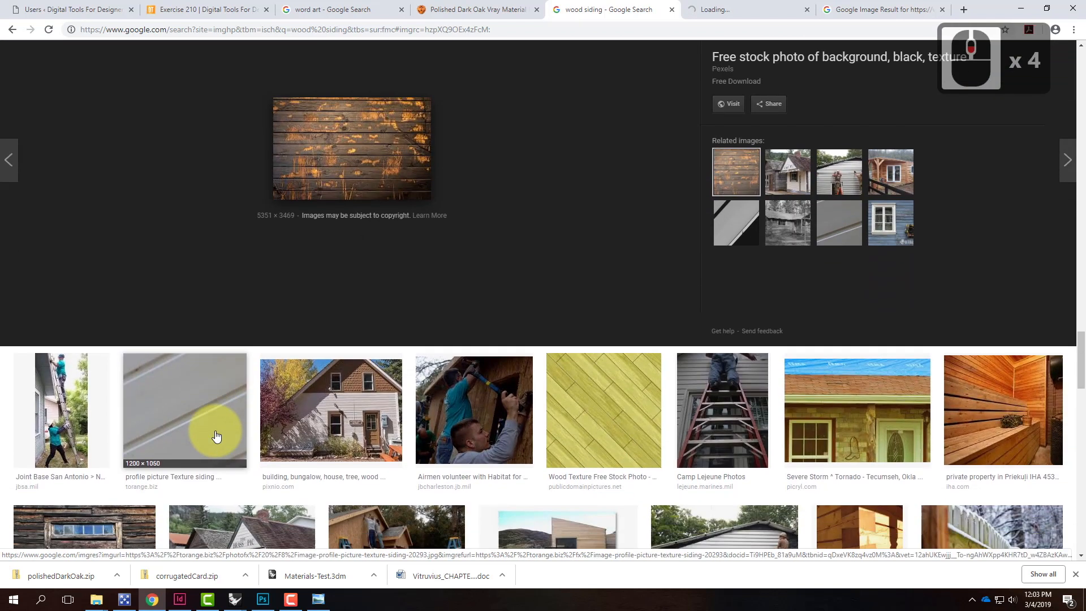
scroll(341, 409, down, 4)
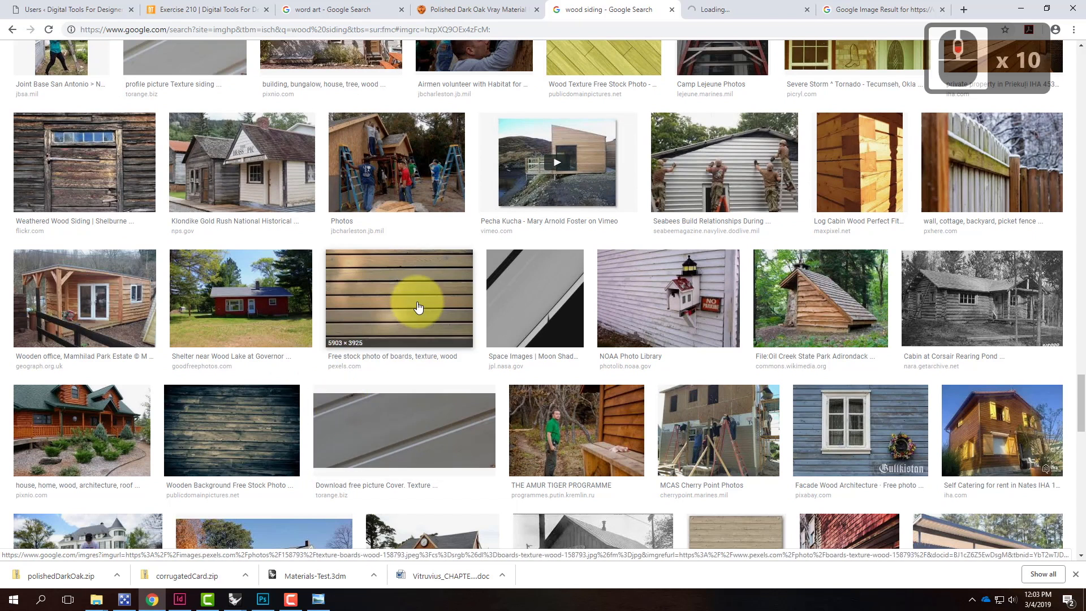
right_click(417, 307)
click(446, 311)
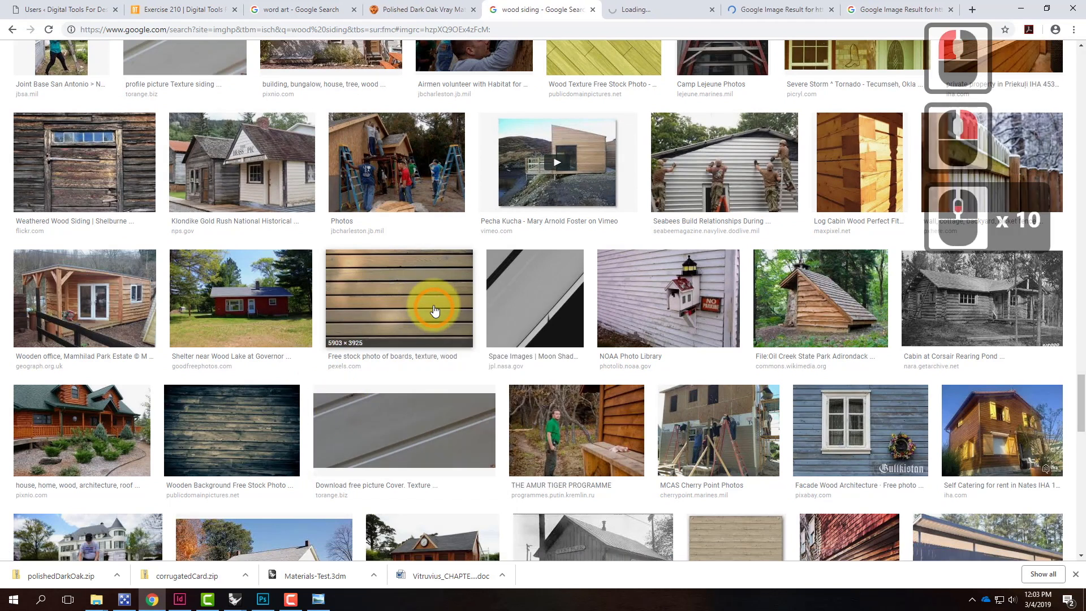
Look through more wood siding results for board textures and open the brown diagonal painted wall image from Maxpixel in a new tab
scroll(435, 310, down, 3)
scroll(435, 310, down, 8)
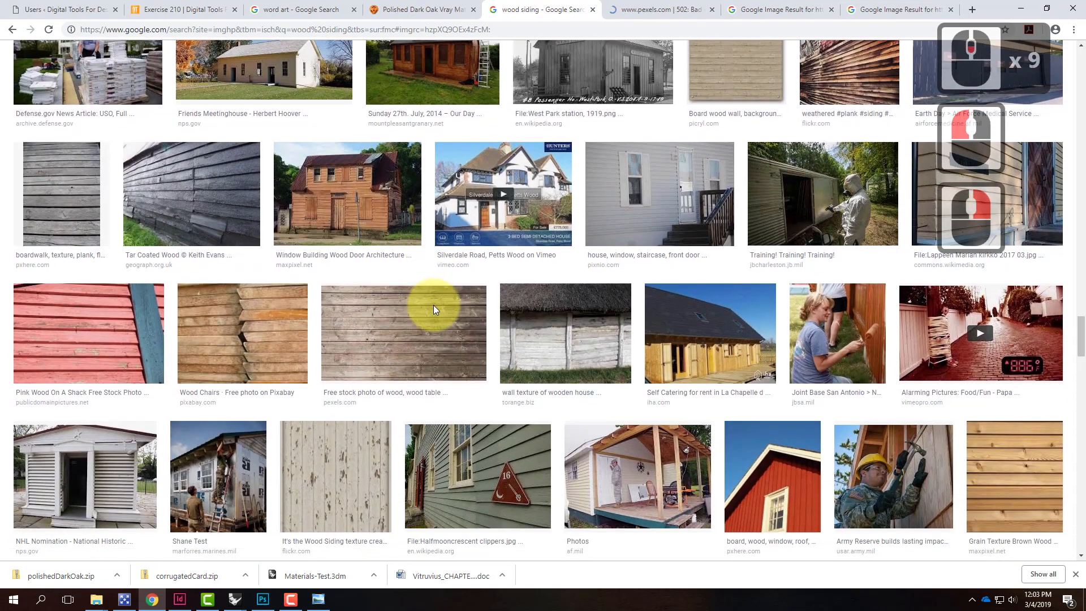
scroll(433, 305, down, 2)
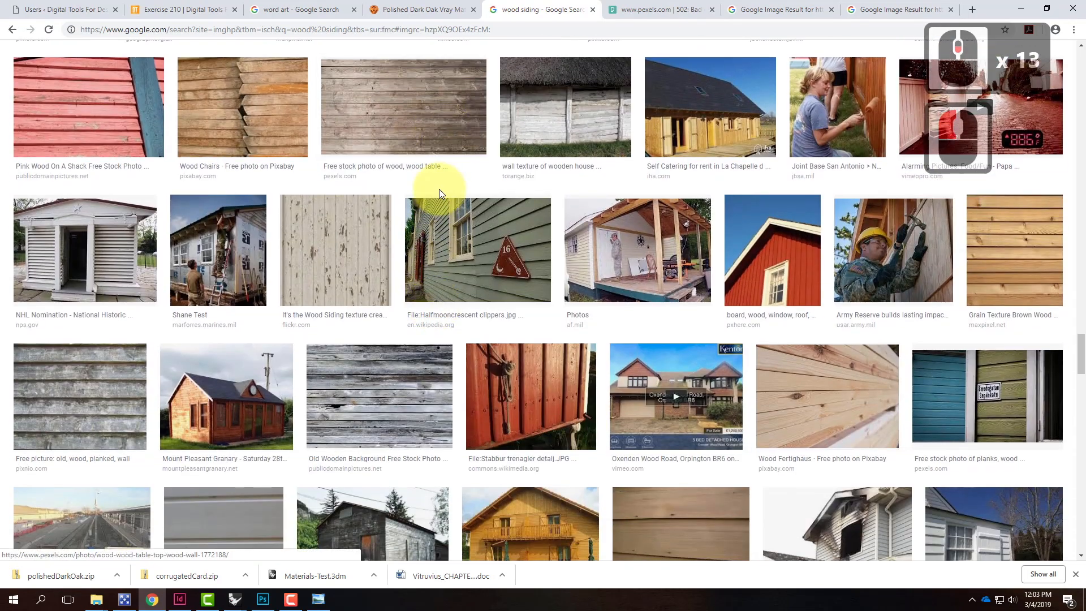
scroll(425, 241, down, 2)
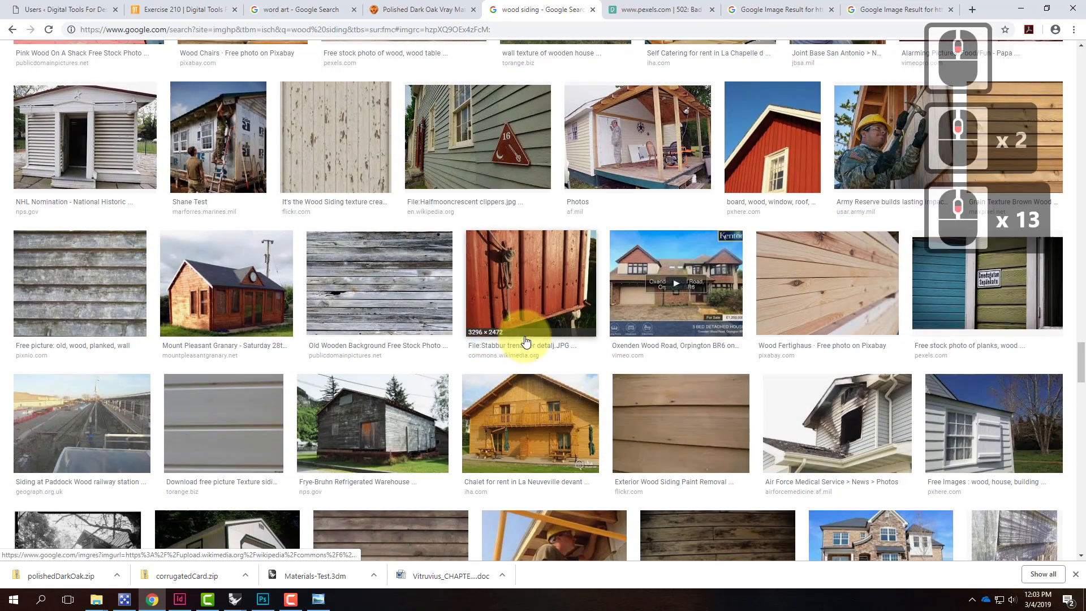
scroll(523, 342, down, 2)
scroll(525, 341, down, 7)
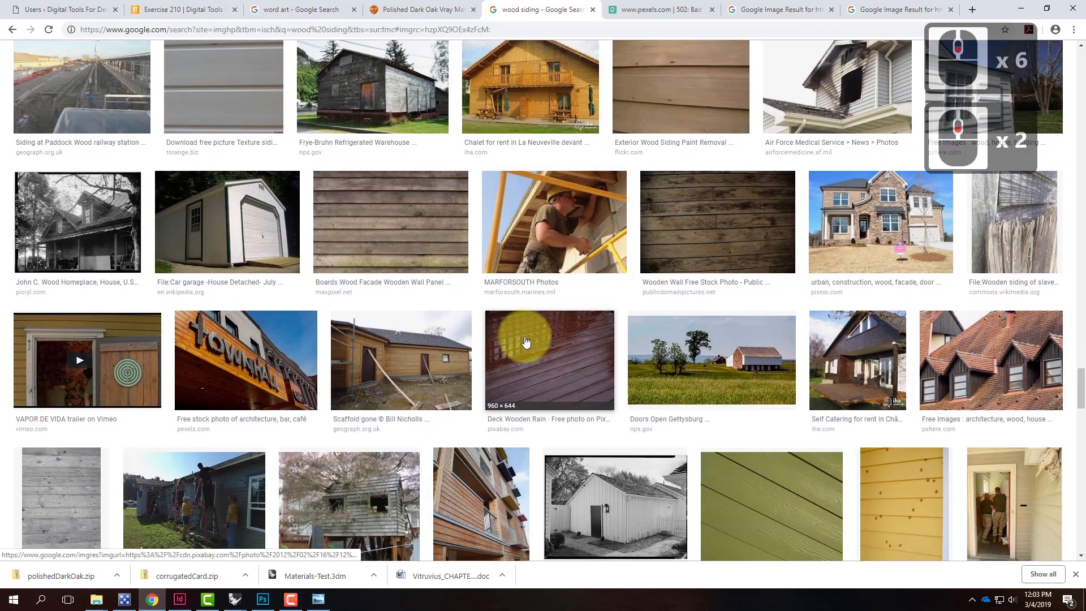
scroll(525, 341, down, 3)
scroll(524, 340, down, 4)
scroll(525, 340, down, 5)
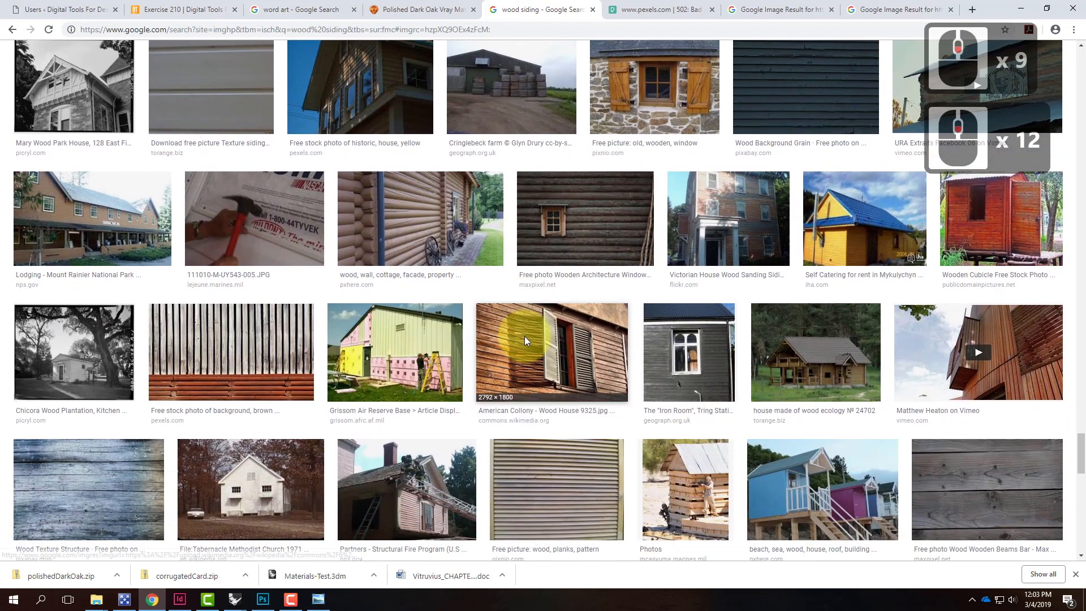
scroll(526, 342, down, 7)
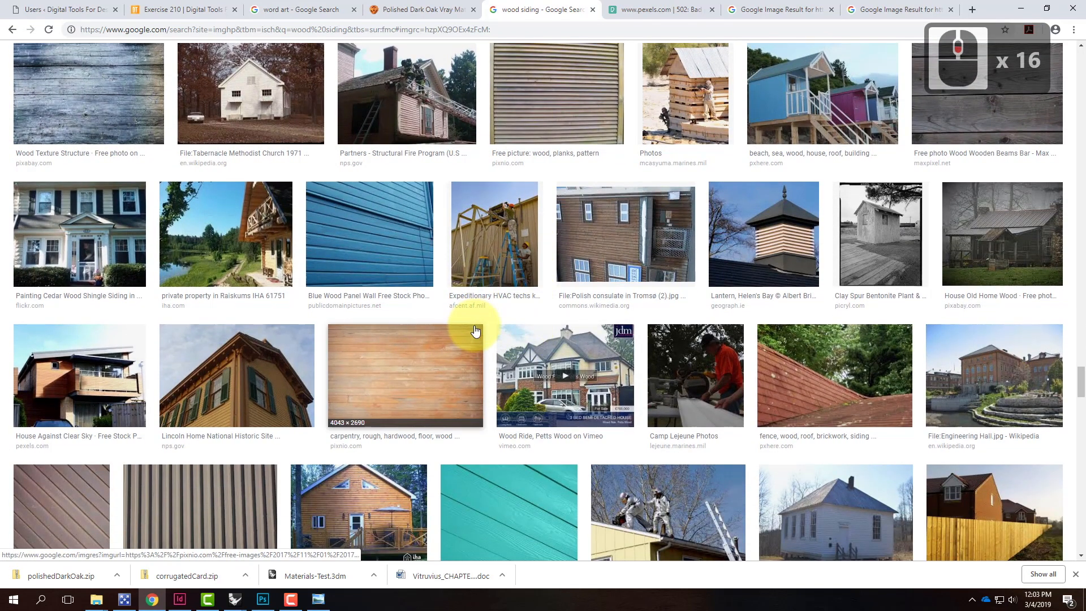
scroll(475, 331, down, 2)
scroll(477, 328, down, 1)
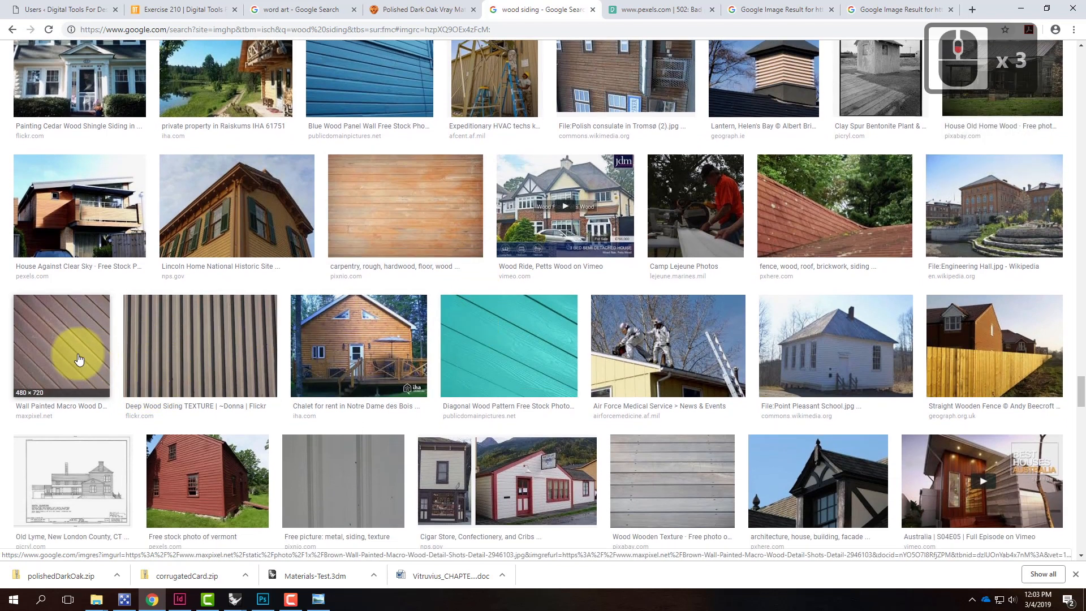
scroll(57, 337, down, 1)
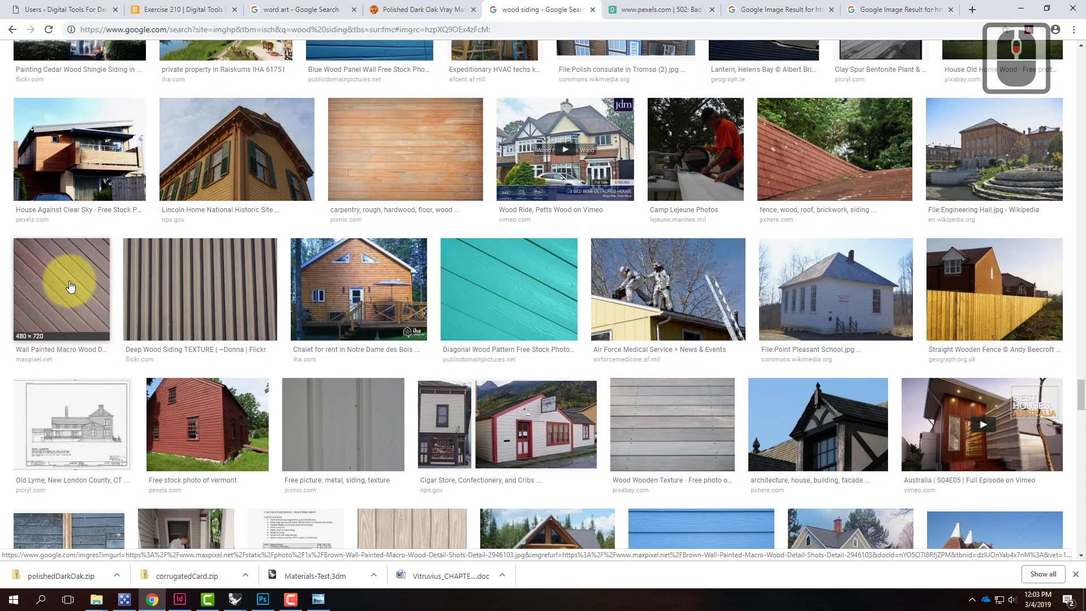
right_click(65, 277)
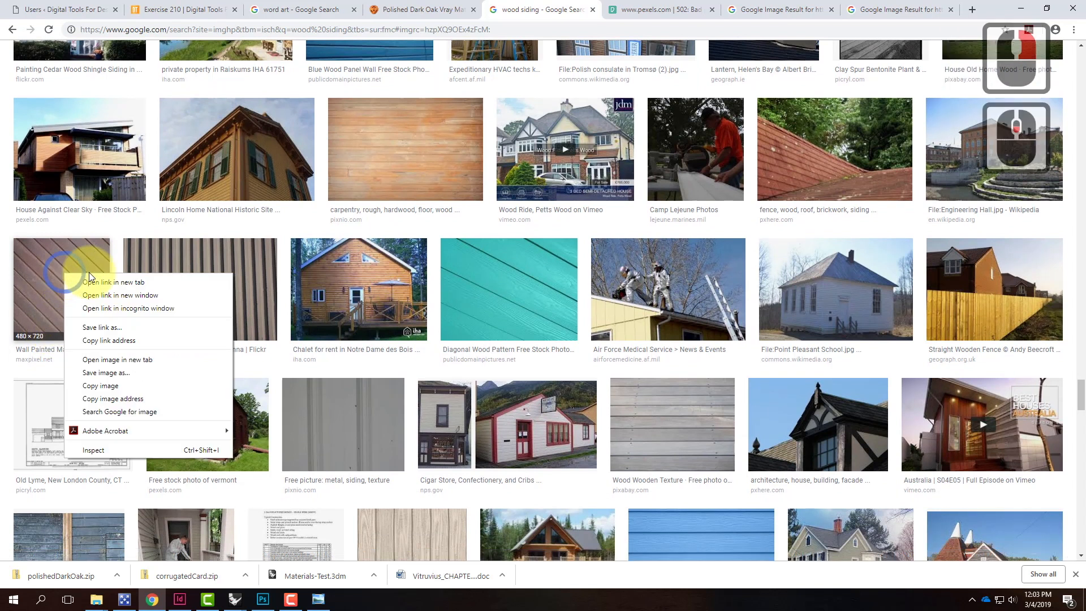
click(106, 285)
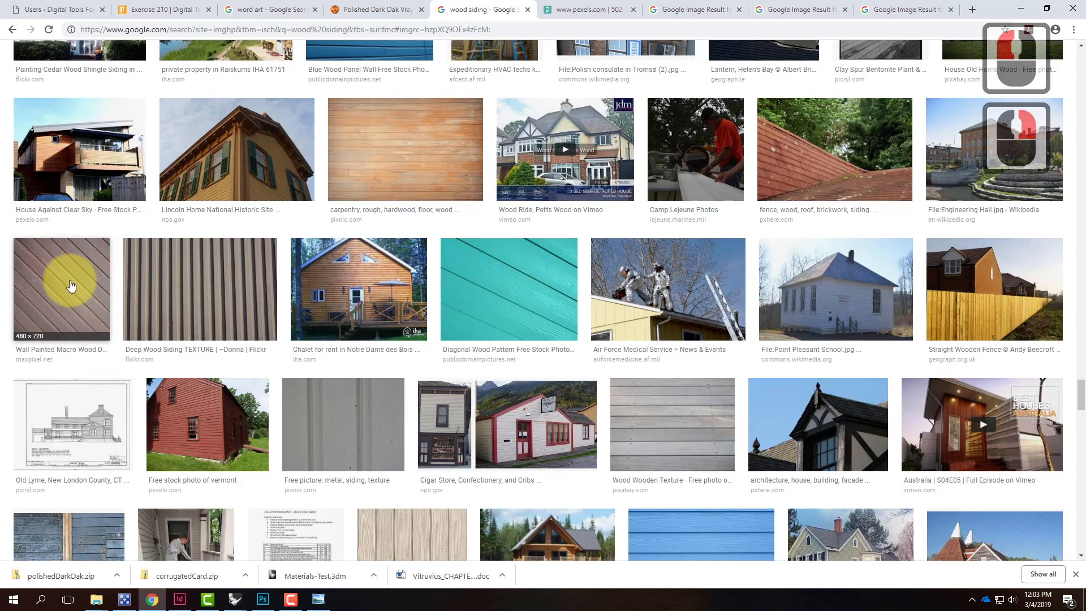
Preview the Blue Wood Texture Wallpaper image among the wood siding results and open its PublicDomainPictures source page
scroll(70, 280, down, 6)
scroll(76, 276, down, 2)
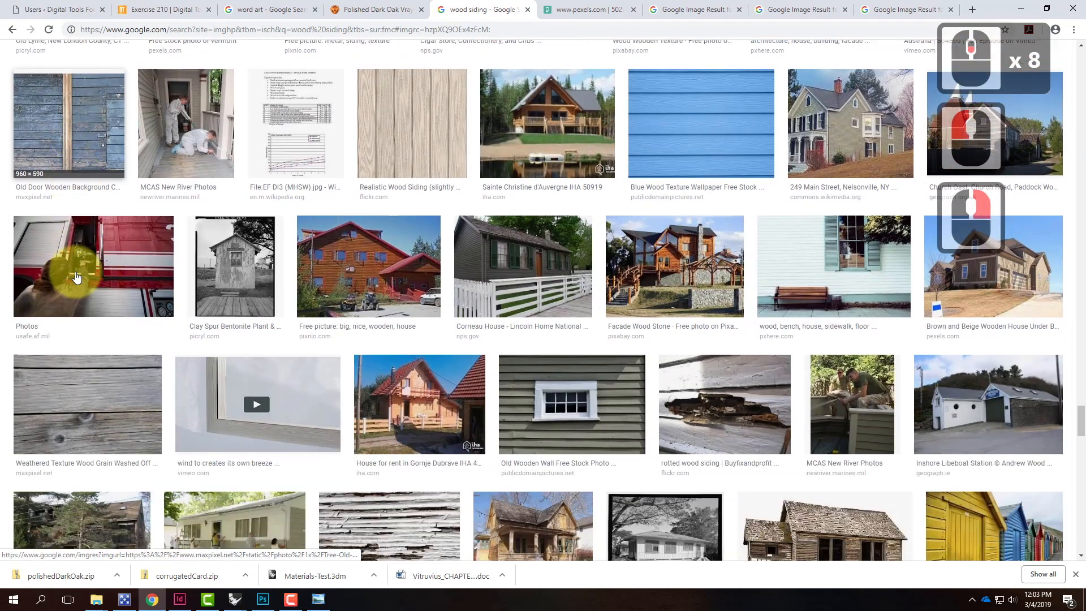
click(729, 121)
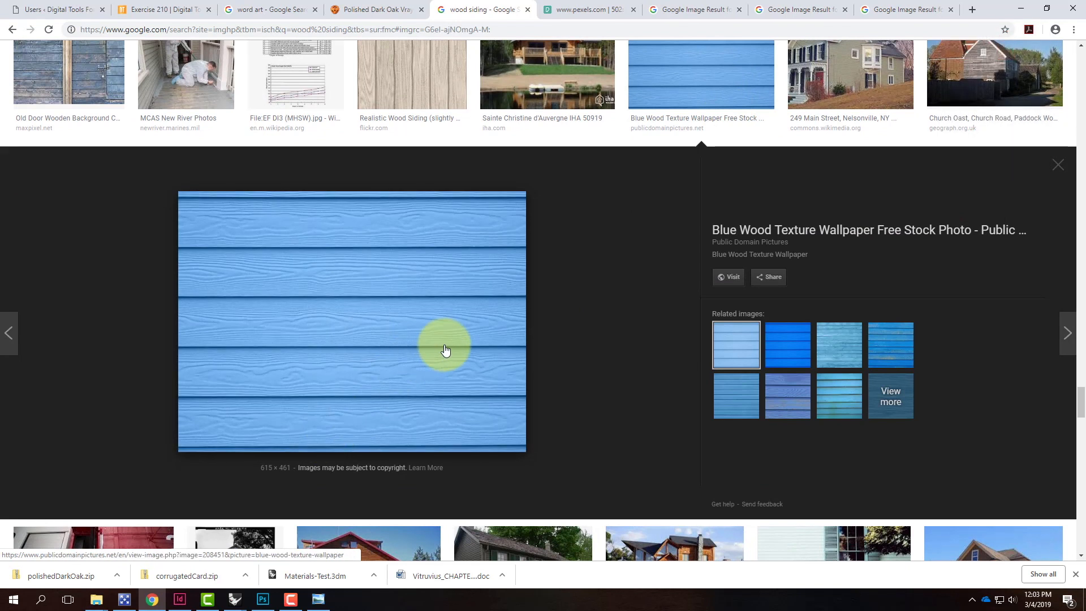
click(729, 279)
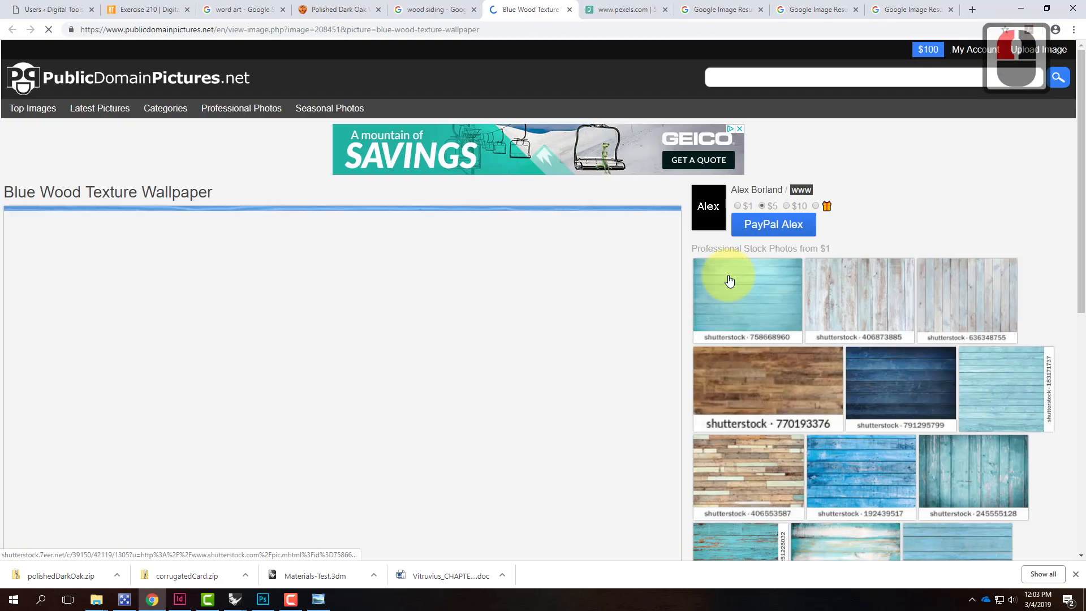
Download the free 1920 x 1440 px version of Blue Wood Texture Wallpaper and show the file in its folder
scroll(579, 355, down, 5)
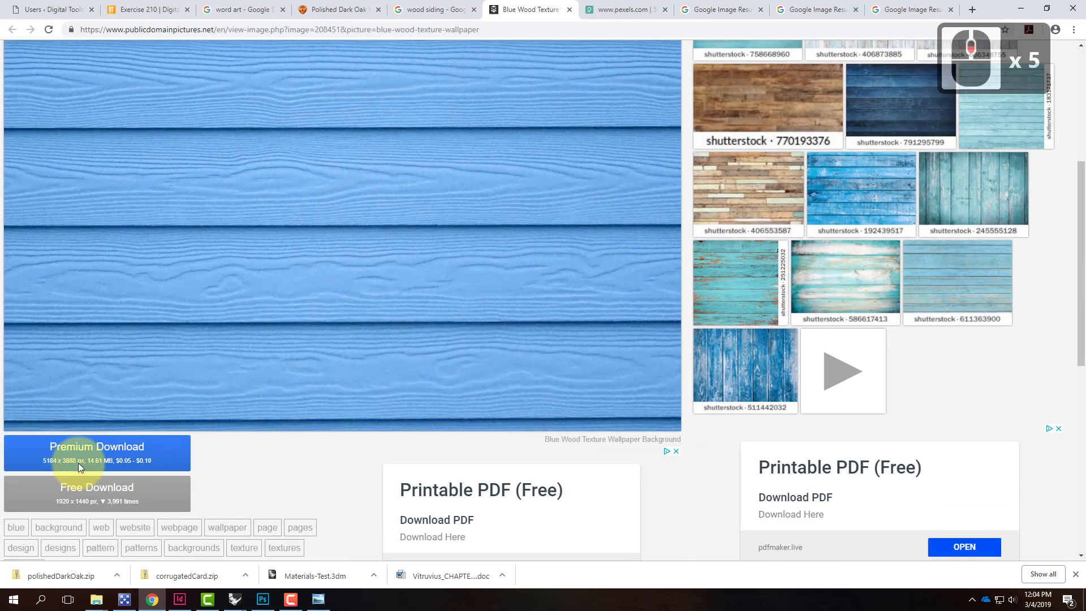
click(107, 489)
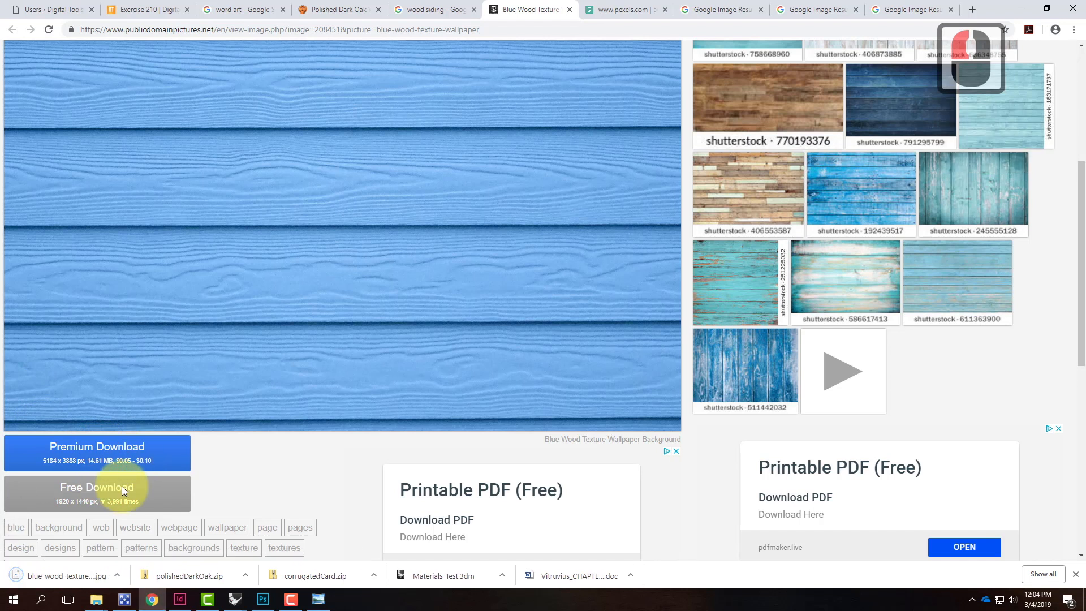
click(118, 576)
click(141, 535)
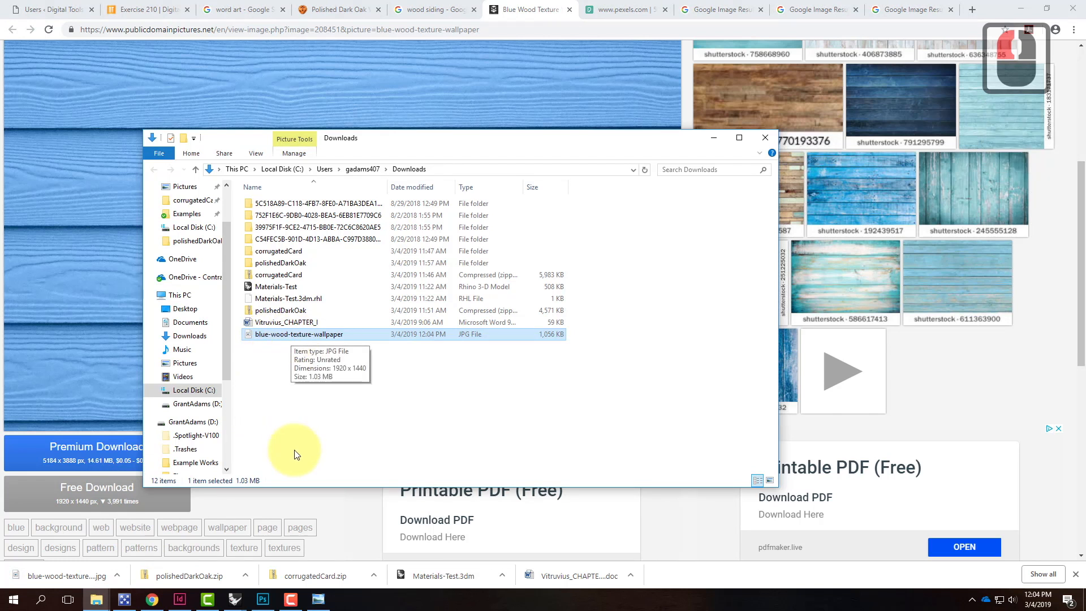
Switch to Photoshop and open blue-wood-texture-wallpaper.jpg from the Downloads folder
click(261, 600)
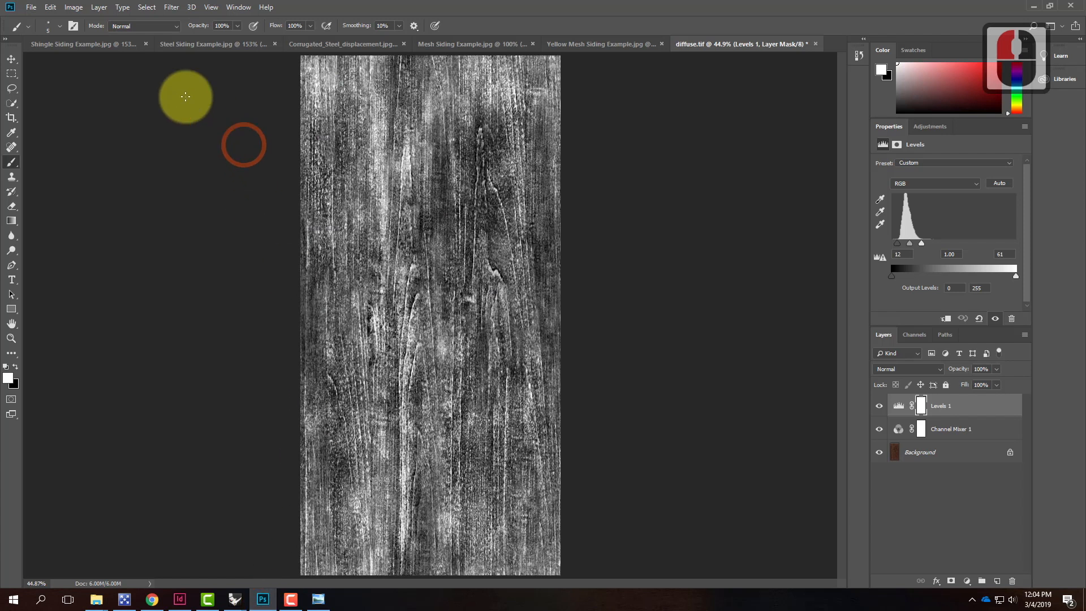
click(31, 8)
click(43, 30)
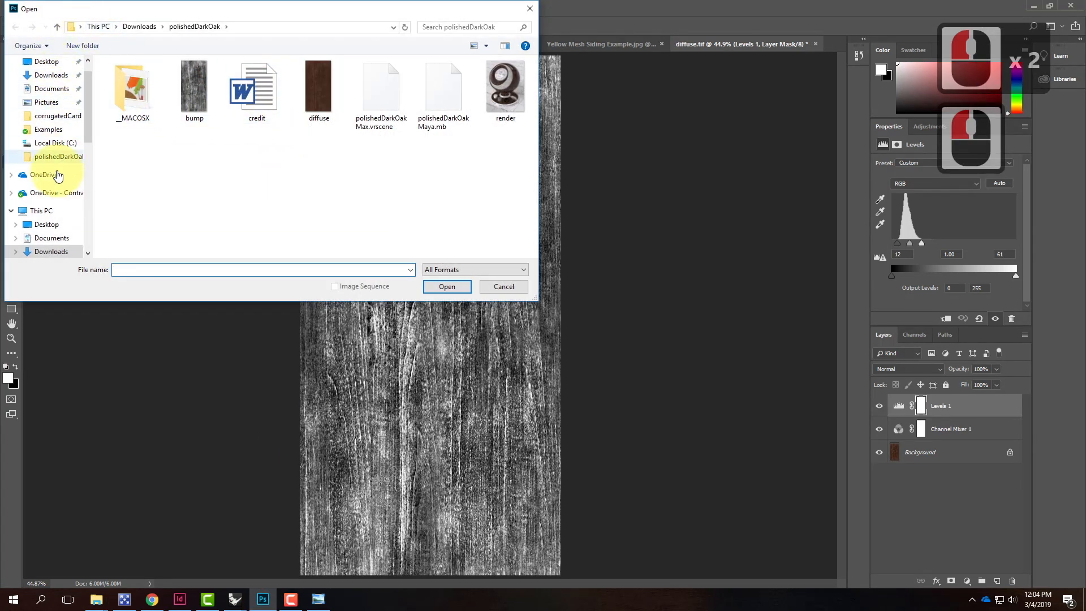
click(60, 190)
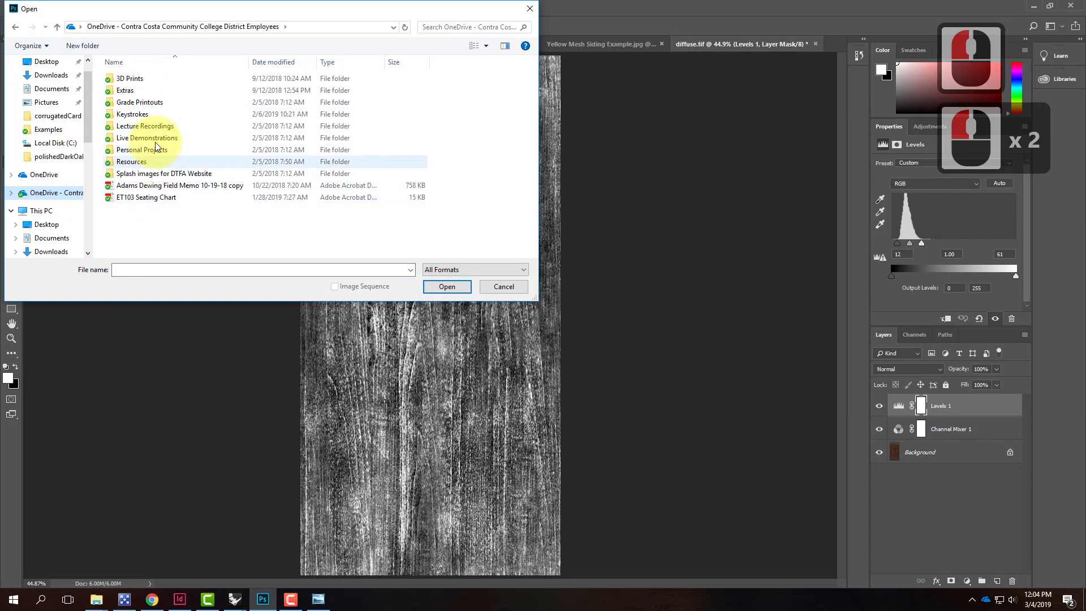
click(56, 80)
click(164, 151)
click(447, 287)
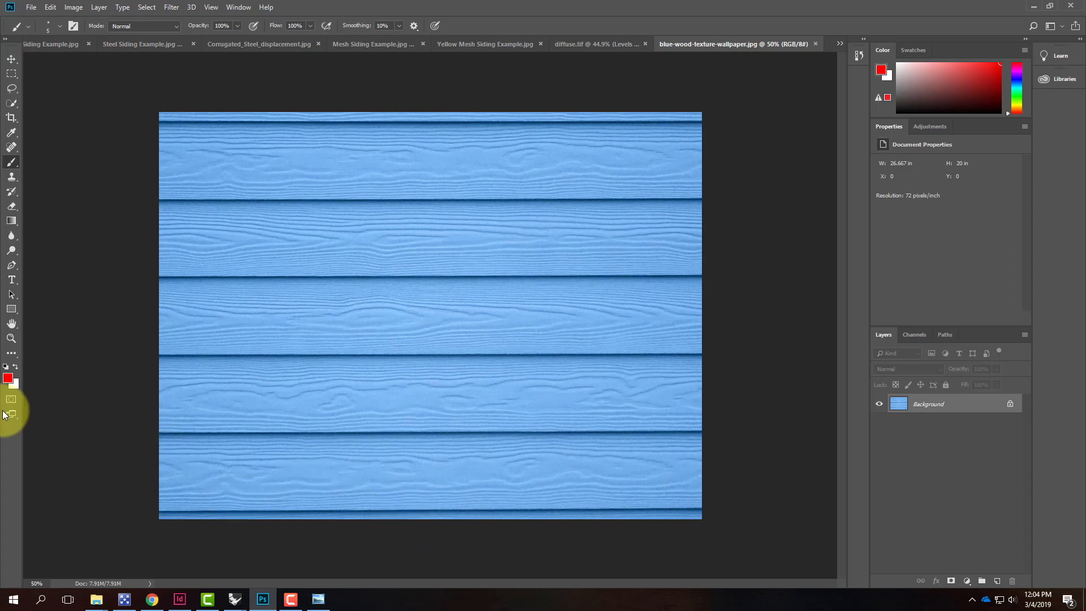
Crop the partial boards off the upper and lower edges of the blue siding image, leaving it about 19.11 in high
click(12, 118)
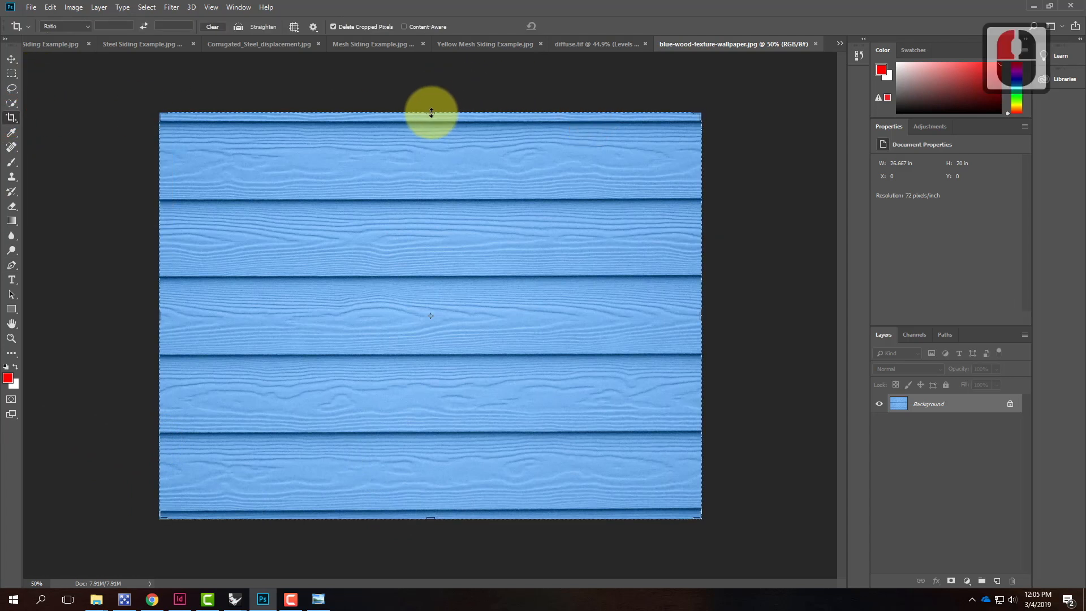
drag(431, 113, 433, 137)
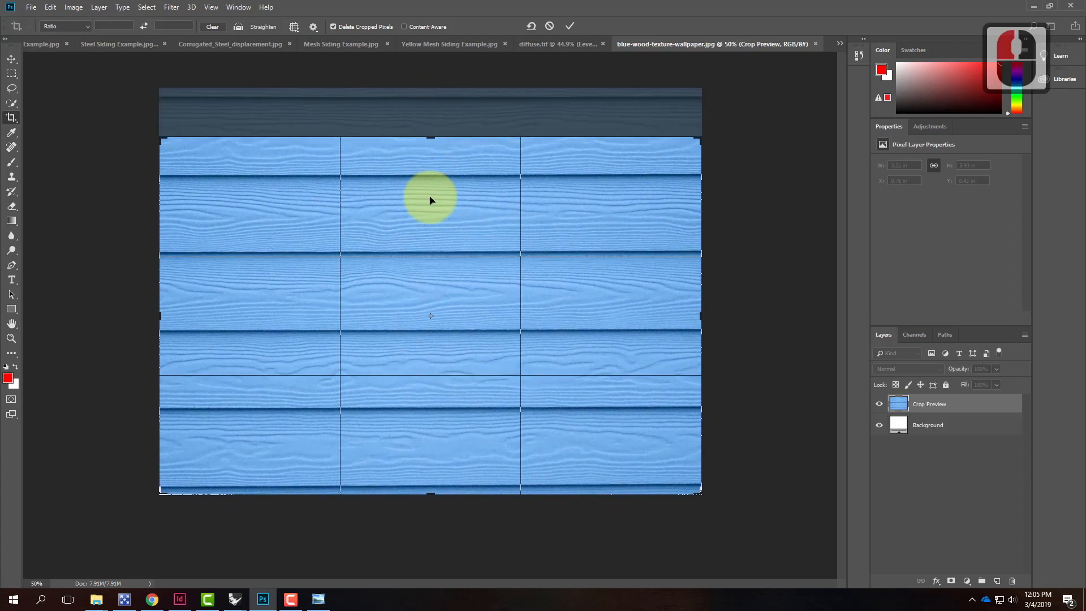
drag(430, 138, 438, 119)
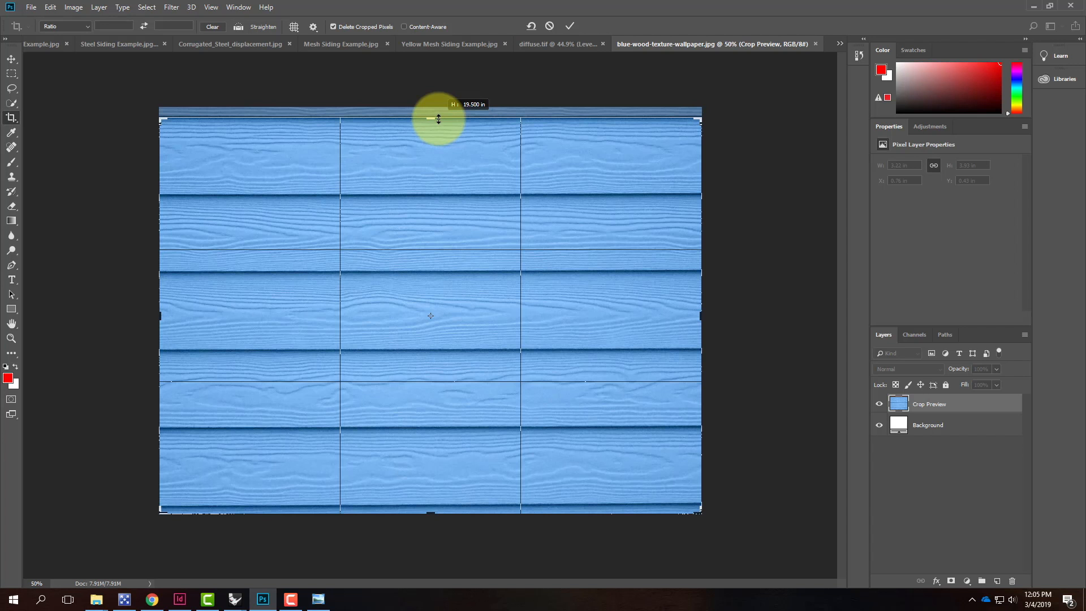
drag(439, 118, 438, 118)
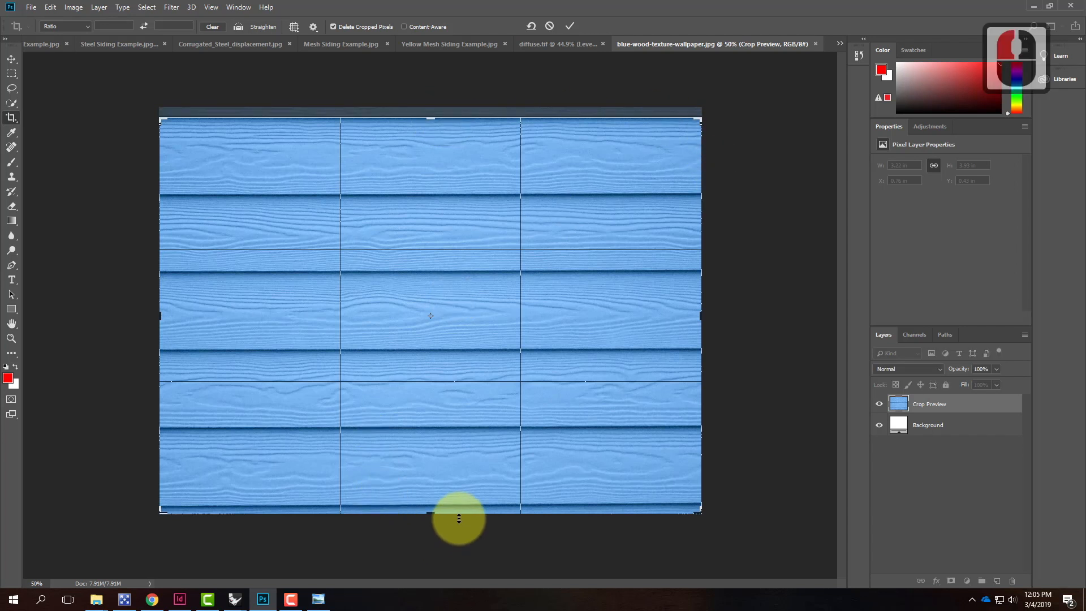
mouse_move(430, 514)
mouse_down()
mouse_move(431, 503)
mouse_move(438, 509)
mouse_up()
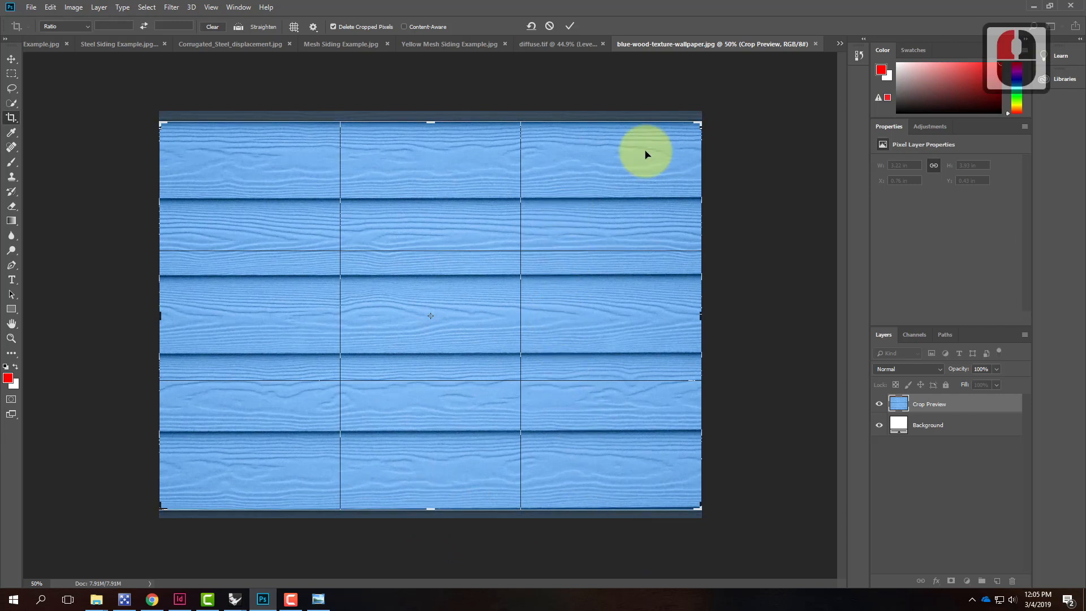
click(569, 28)
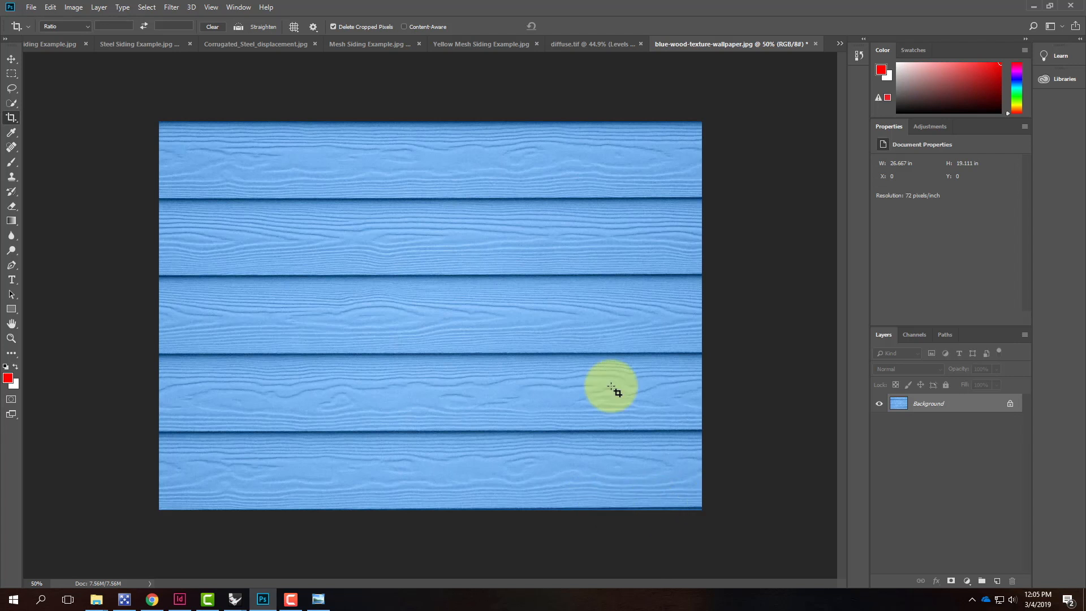
click(13, 119)
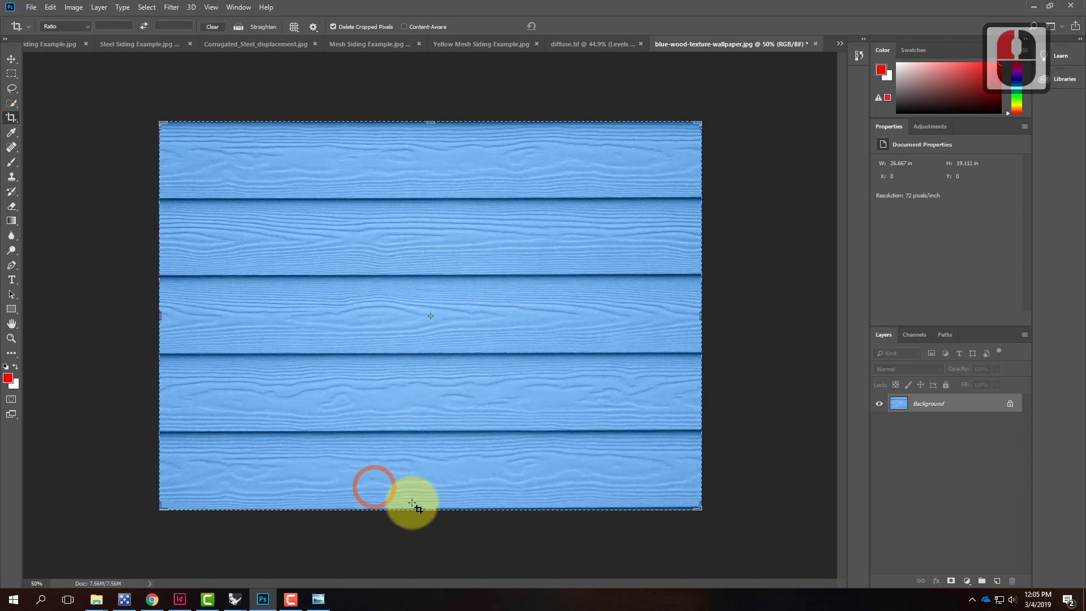
drag(432, 511, 439, 471)
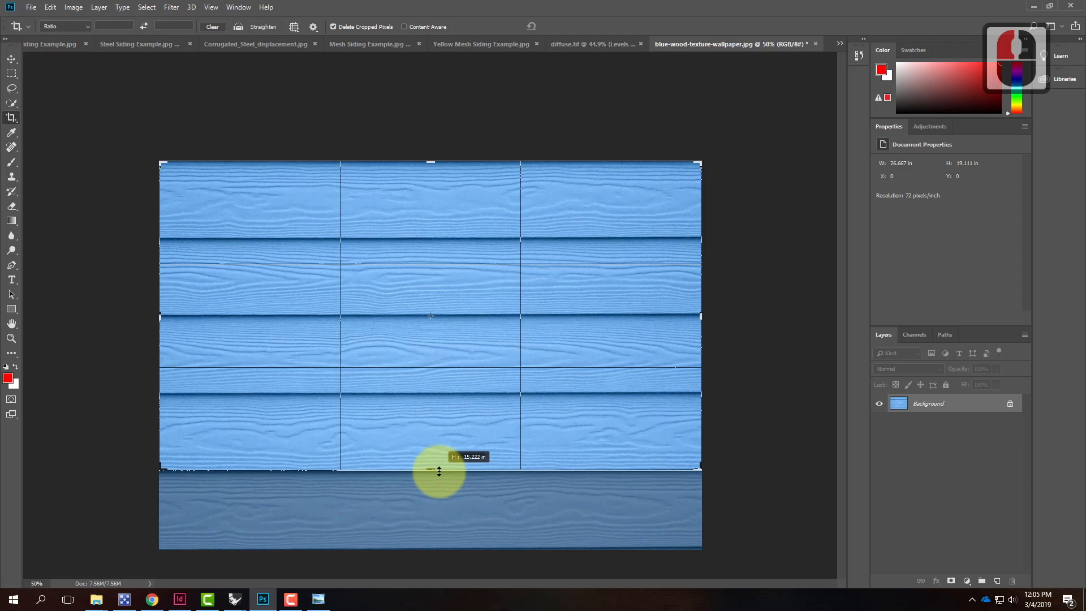
drag(439, 471, 439, 471)
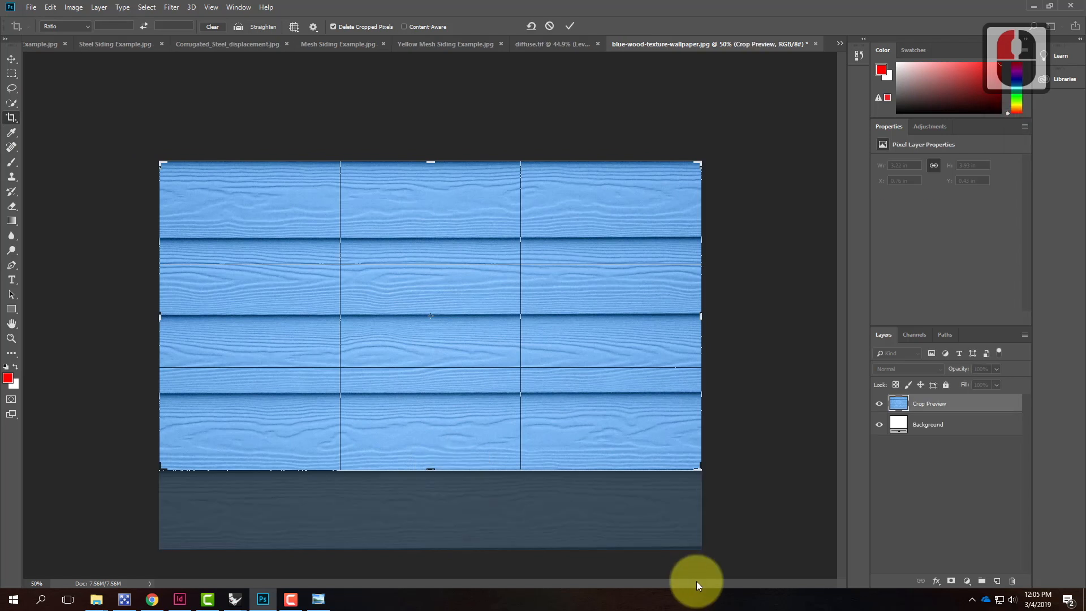
key(ctrl+z)
key(ctrl+z)
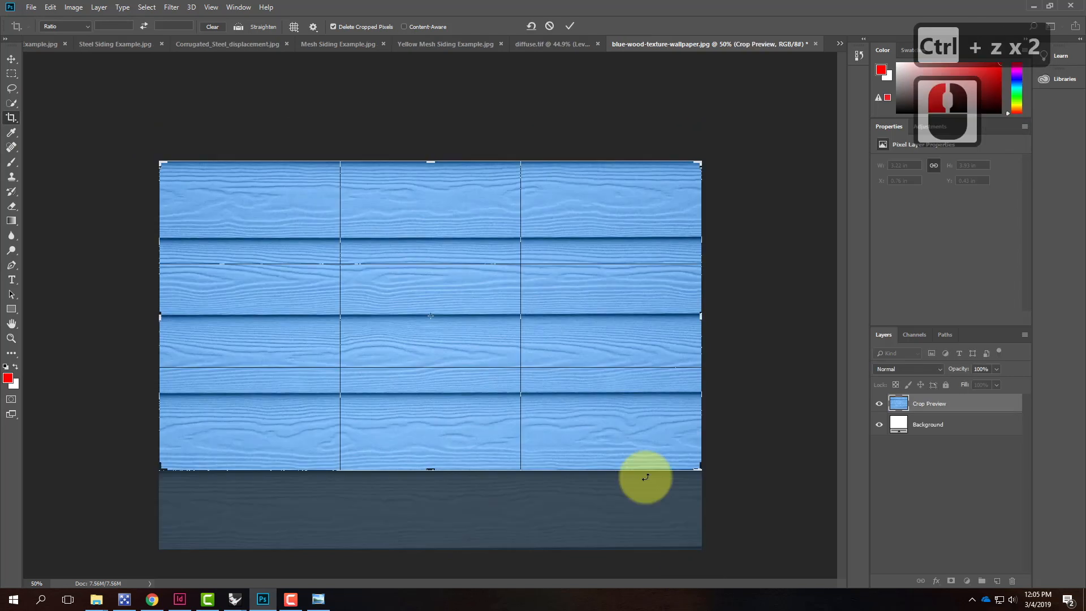
click(550, 26)
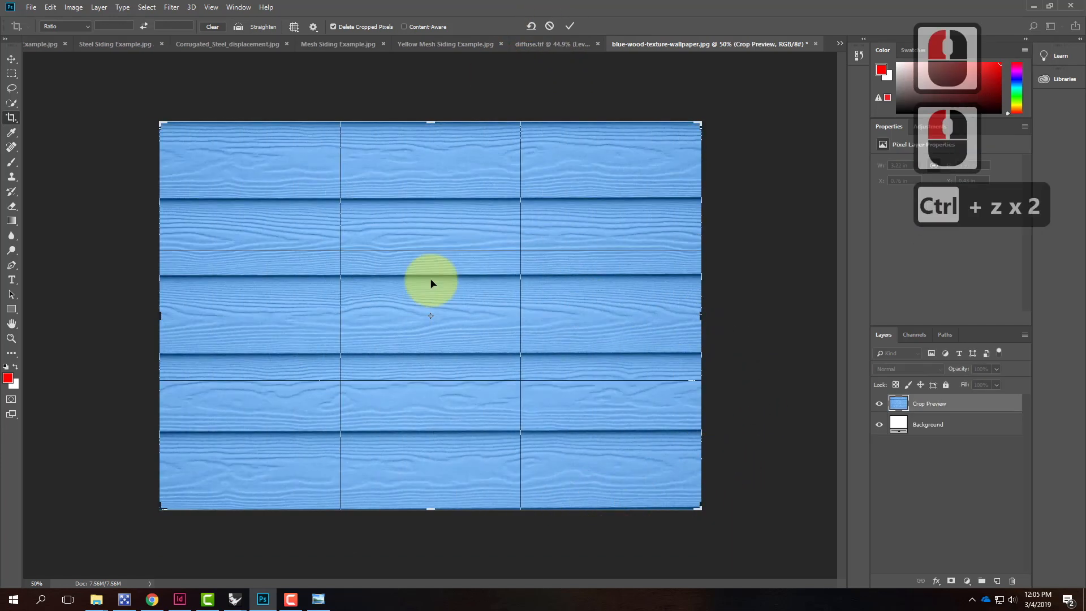
Cancel the pending crop on the blue siding image
click(69, 8)
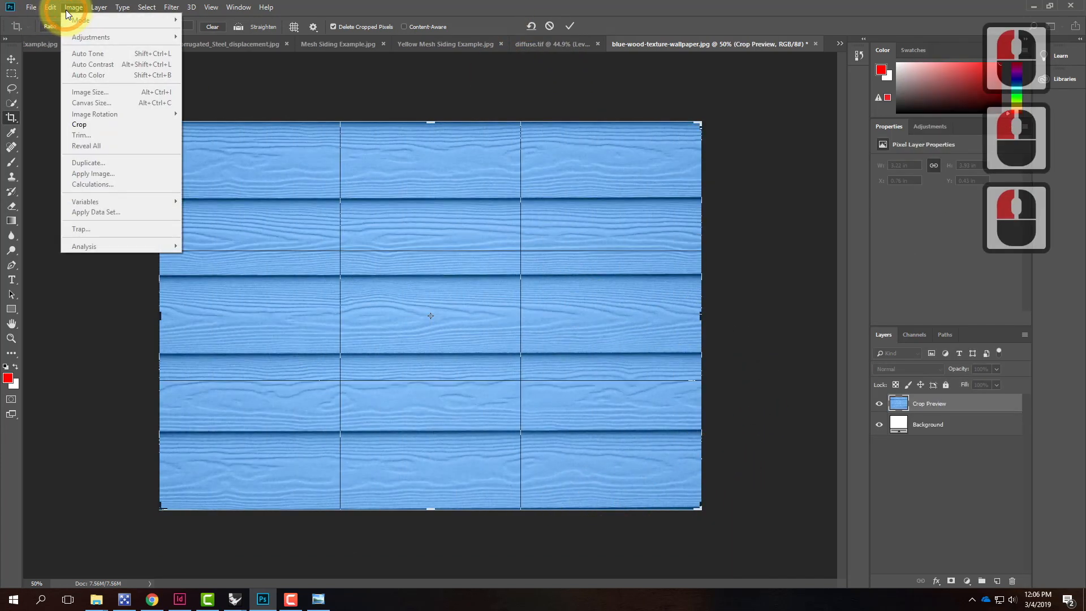
click(553, 25)
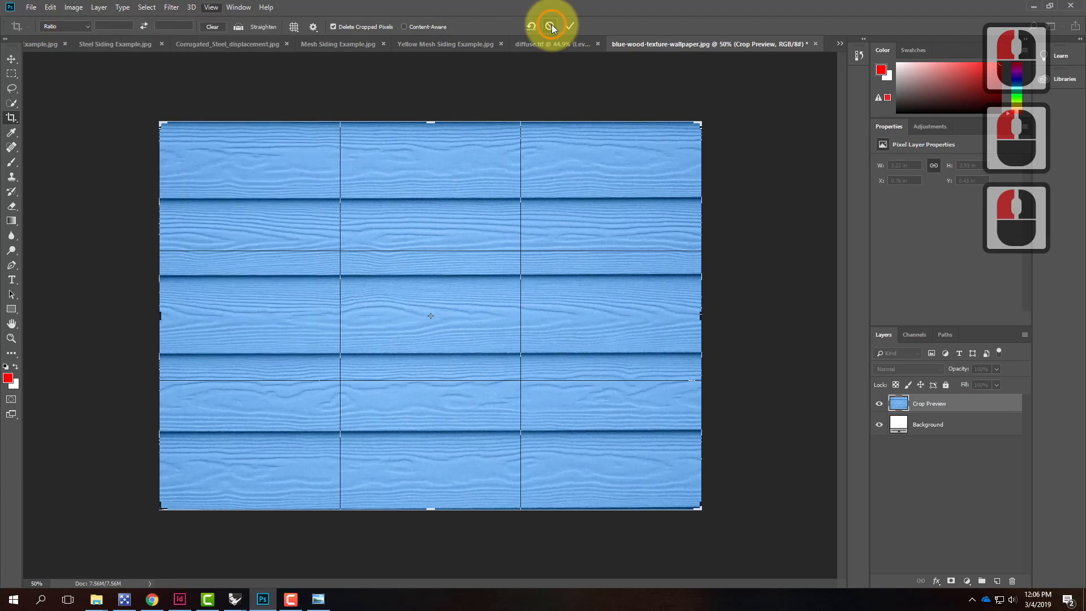
click(552, 25)
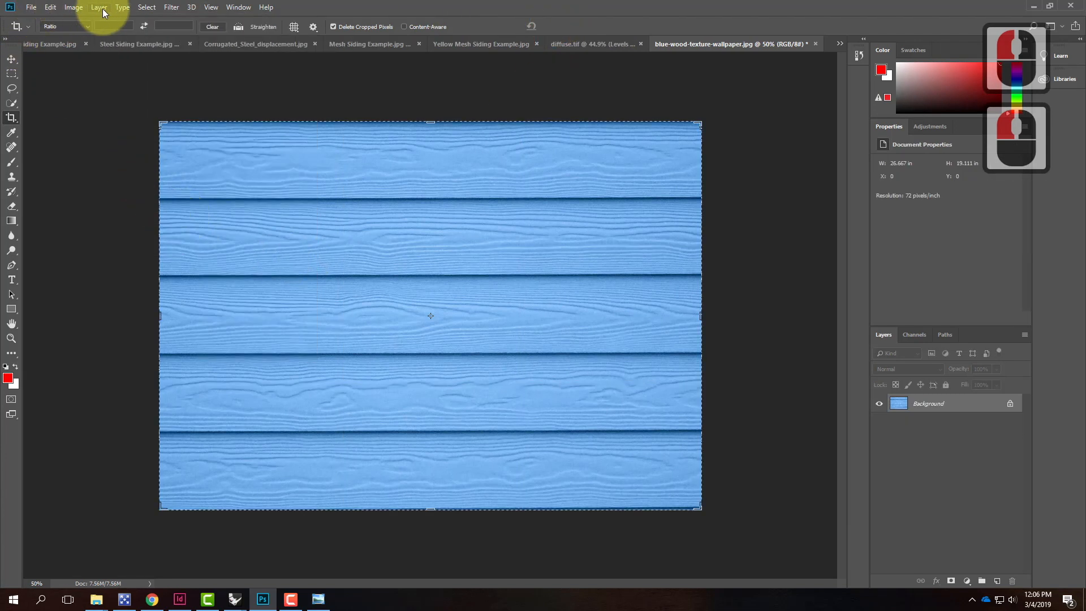
Convert the locked Background of the siding image into an editable layer, keeping the default name and Normal mode
click(62, 7)
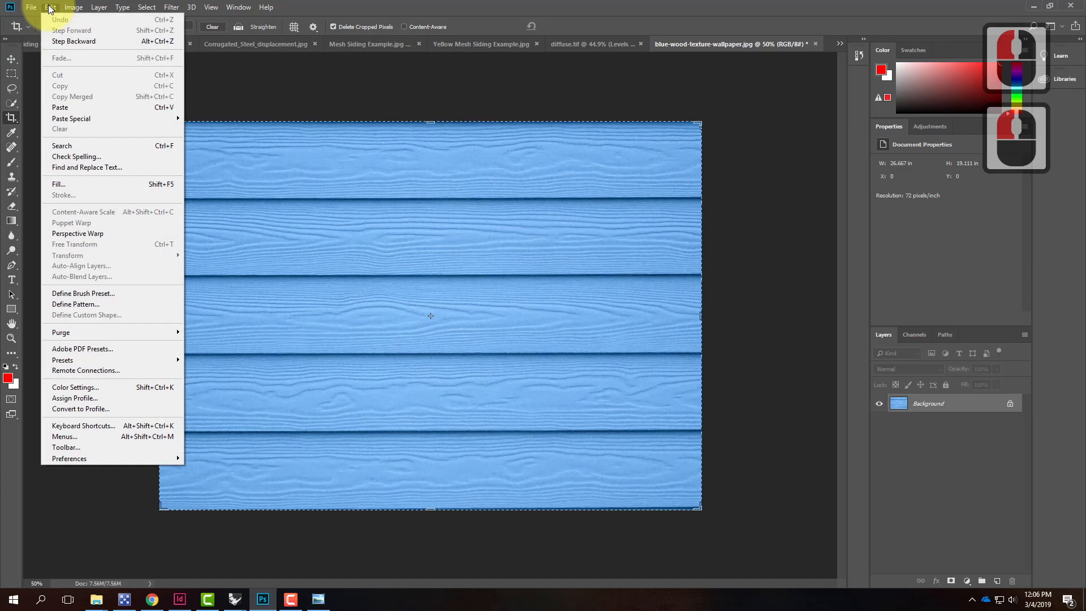
click(78, 5)
click(14, 72)
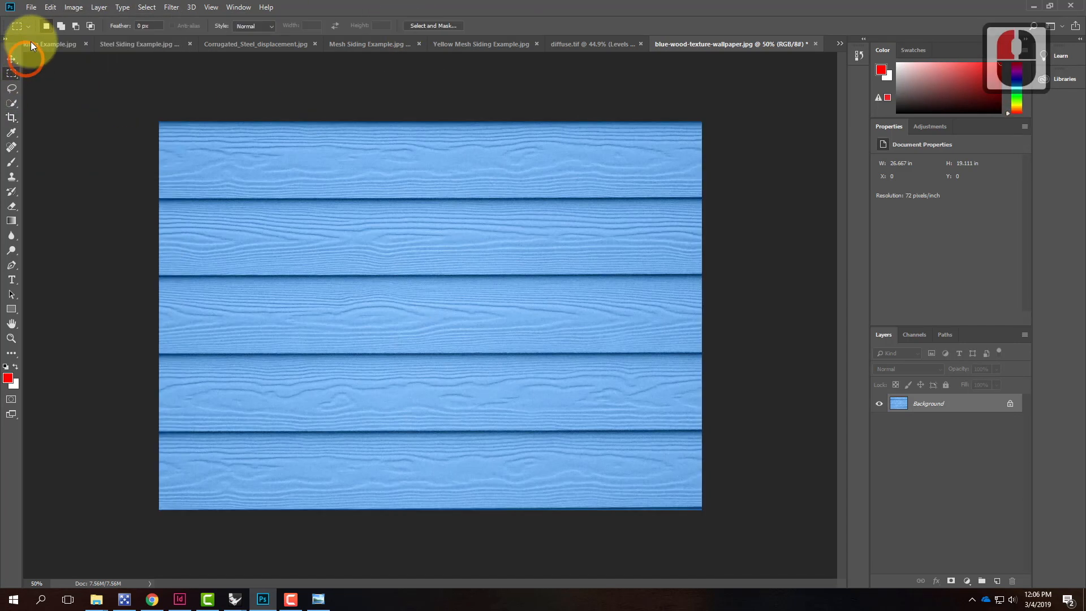
click(50, 7)
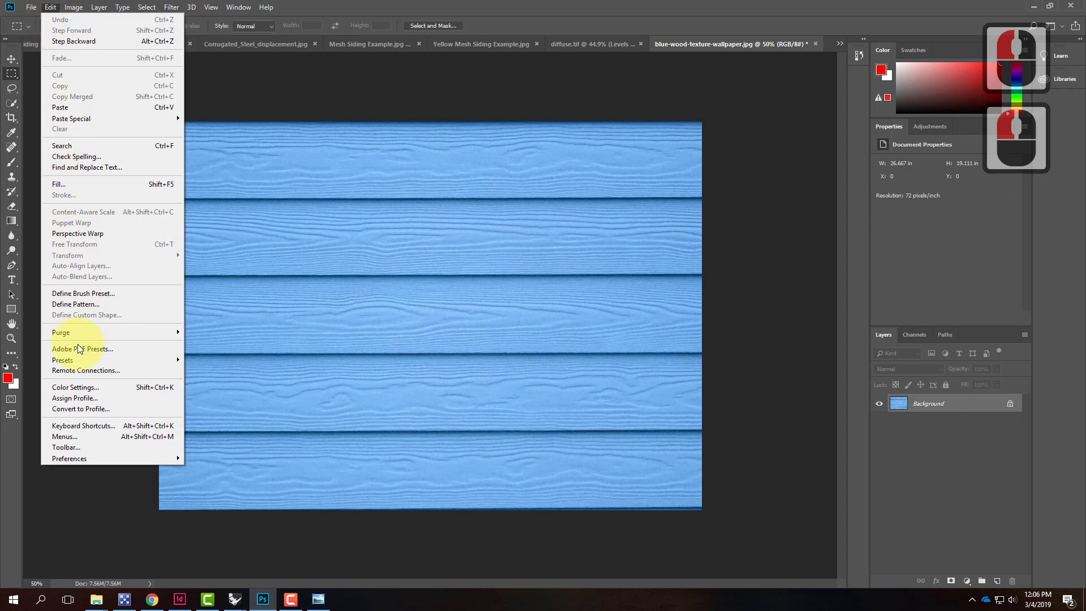
click(955, 406)
right_click(944, 404)
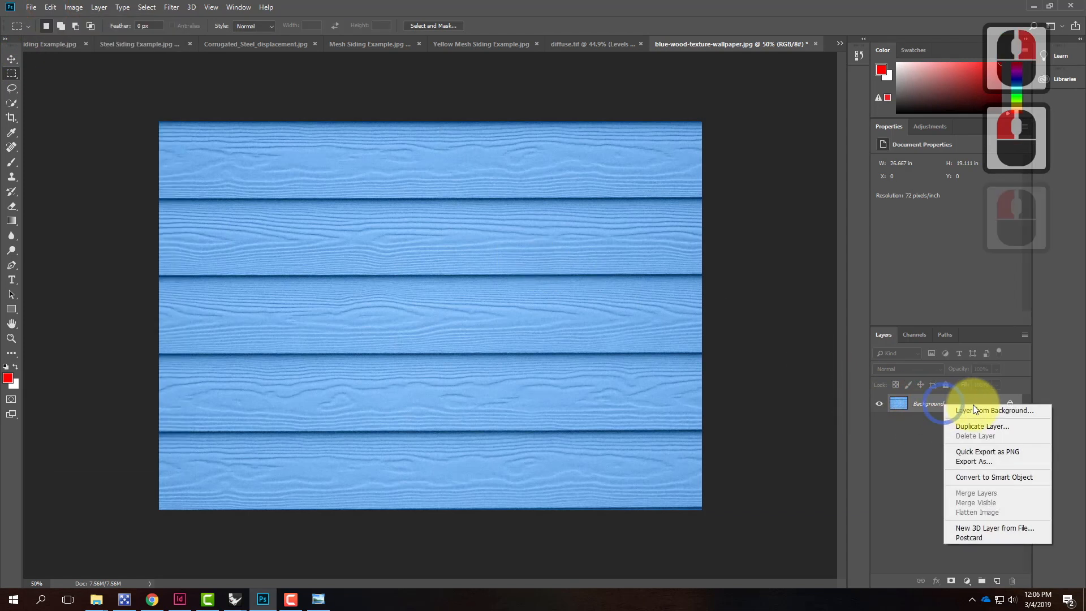
click(977, 411)
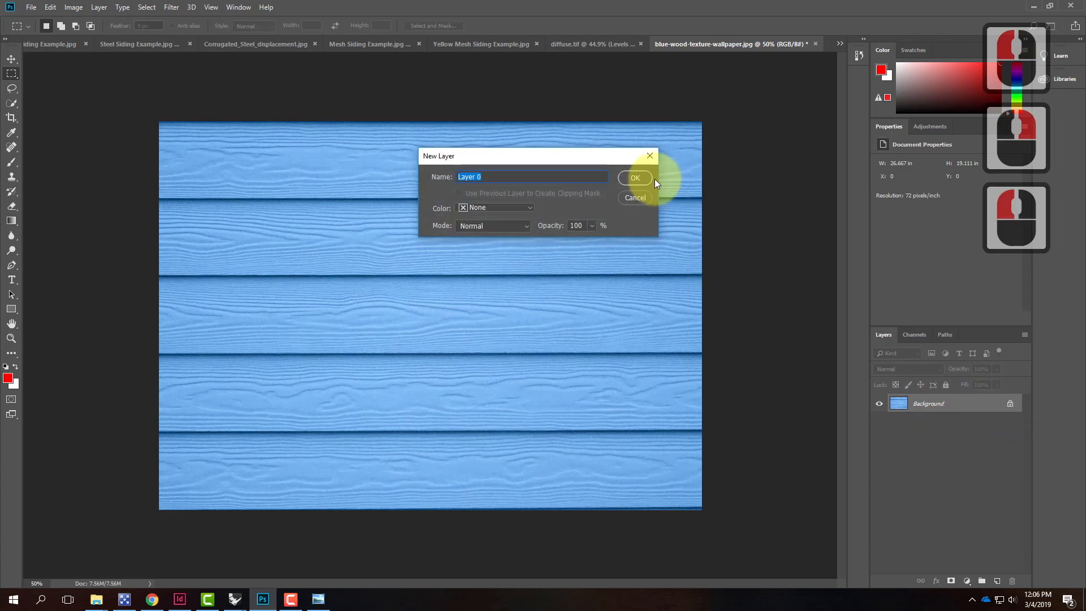
click(635, 177)
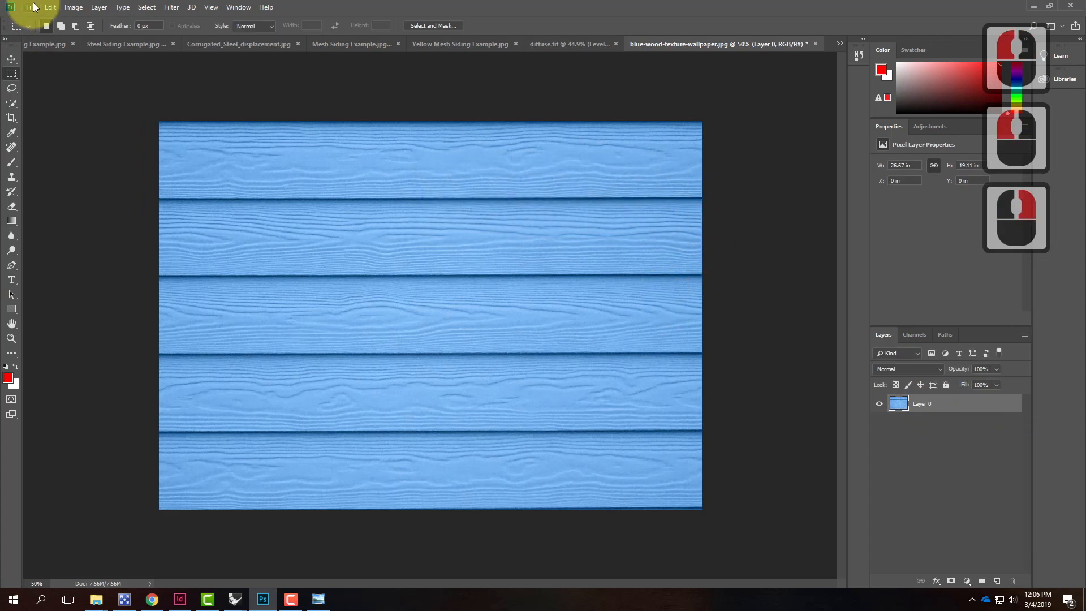
Skew the siding layer by pulling its lower-right corner slightly down, making the layer about 19.28 in high
click(50, 7)
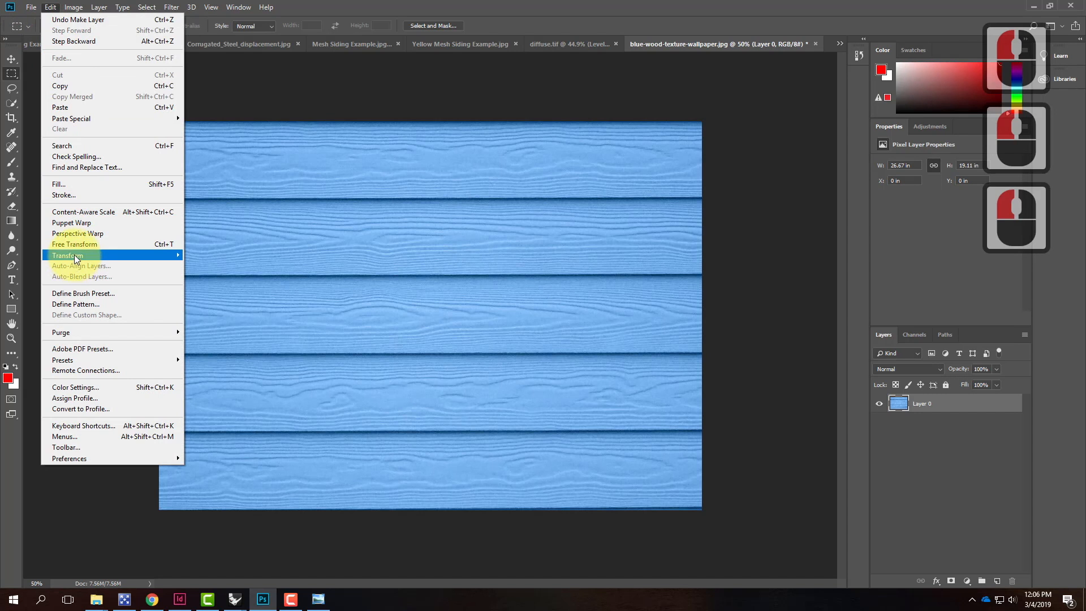
mouse_move(76, 259)
click(243, 293)
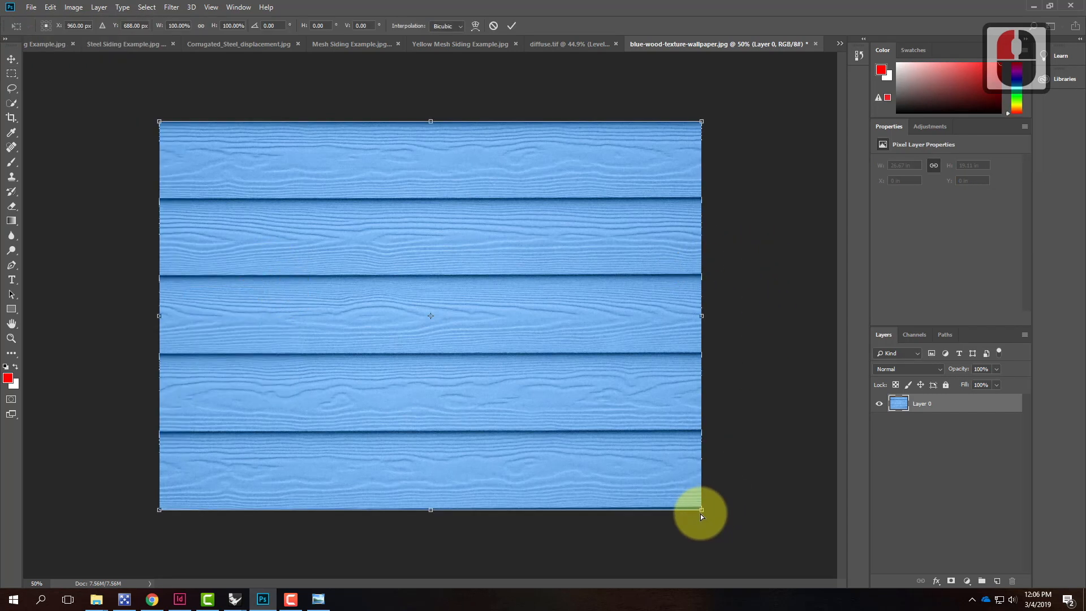
drag(704, 511, 703, 514)
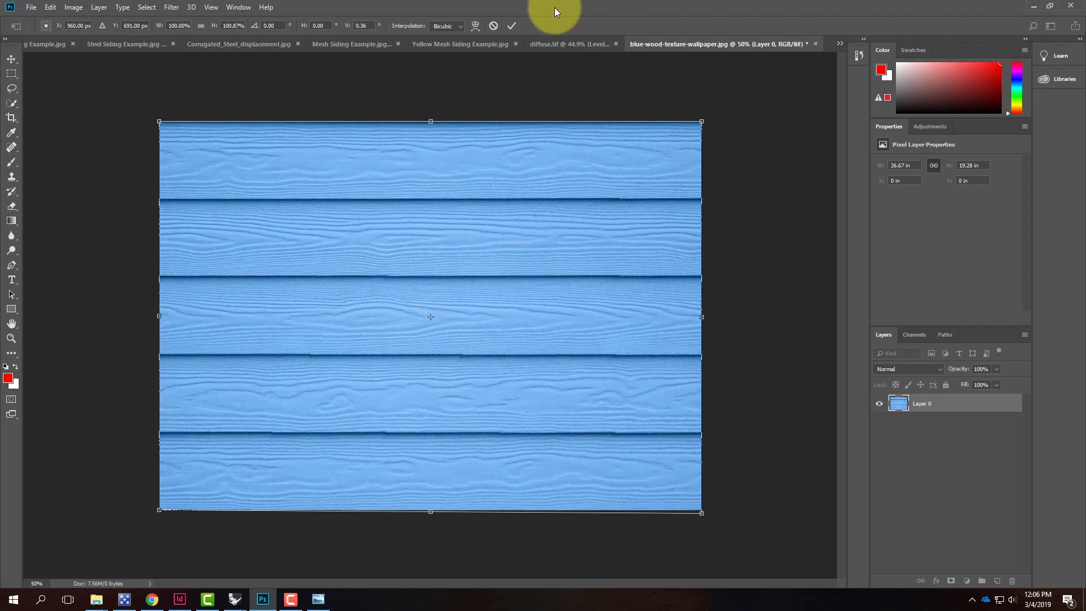
click(508, 26)
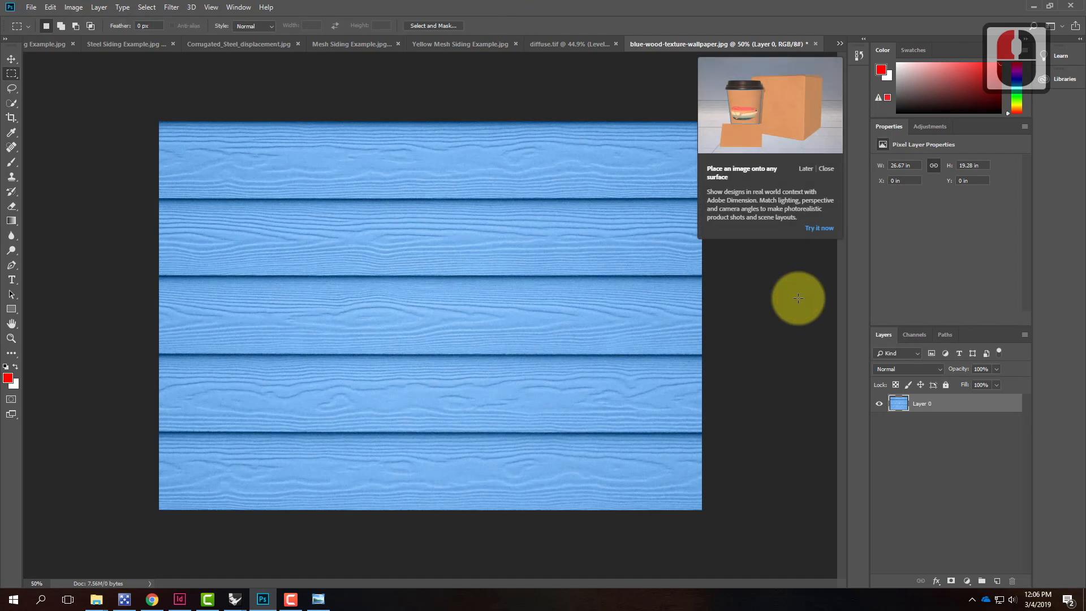
click(12, 117)
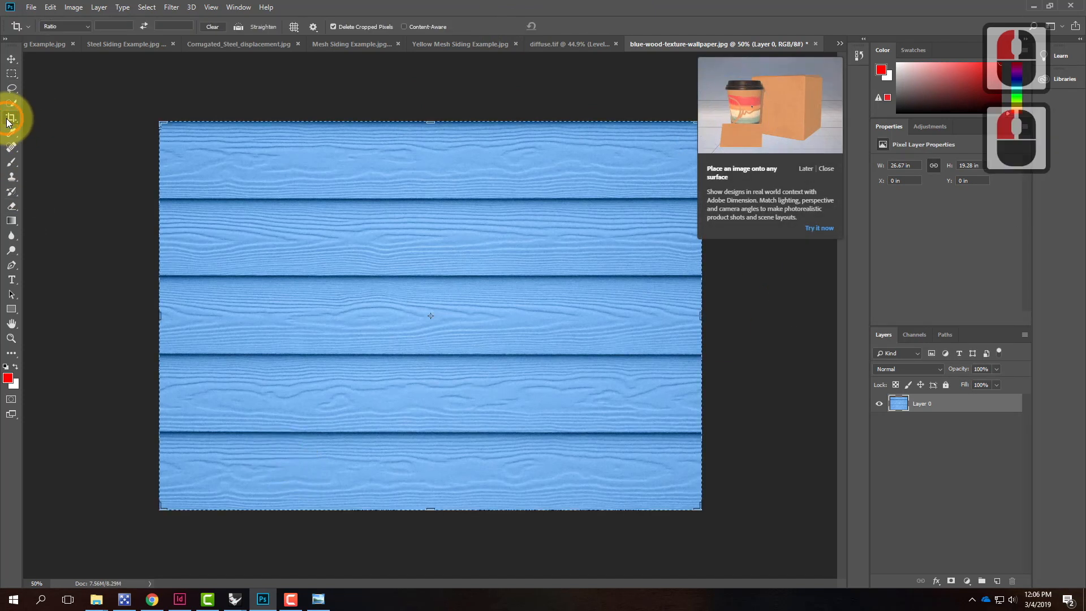
click(12, 74)
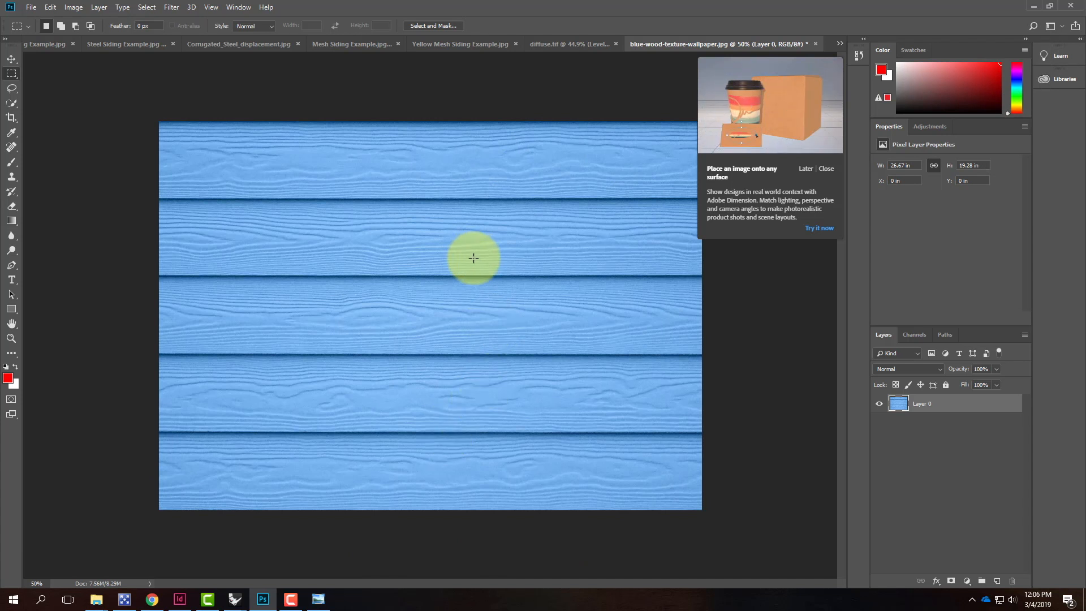
click(152, 599)
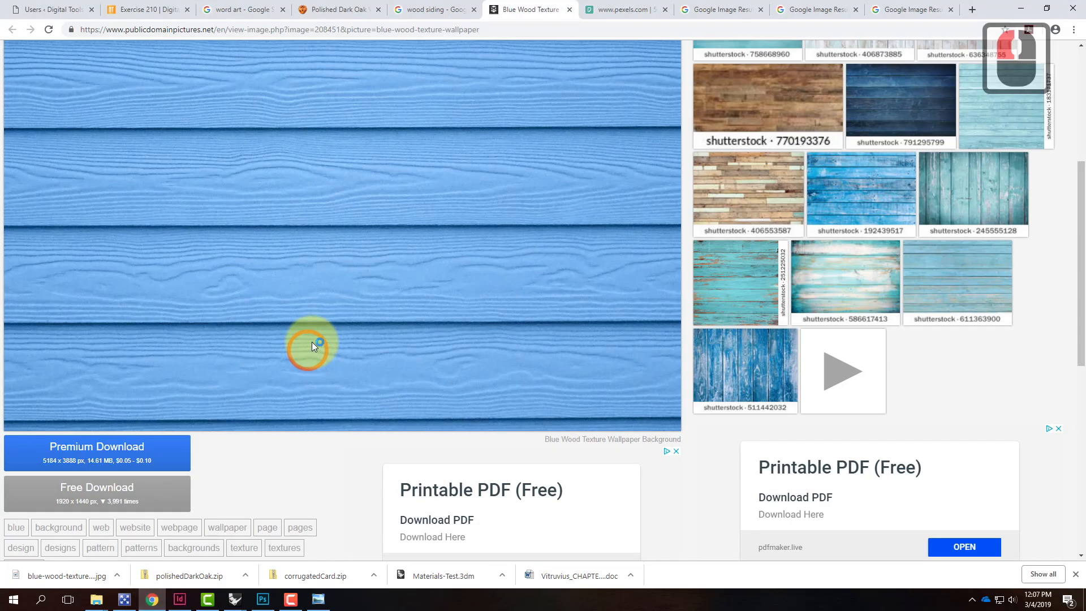
click(971, 10)
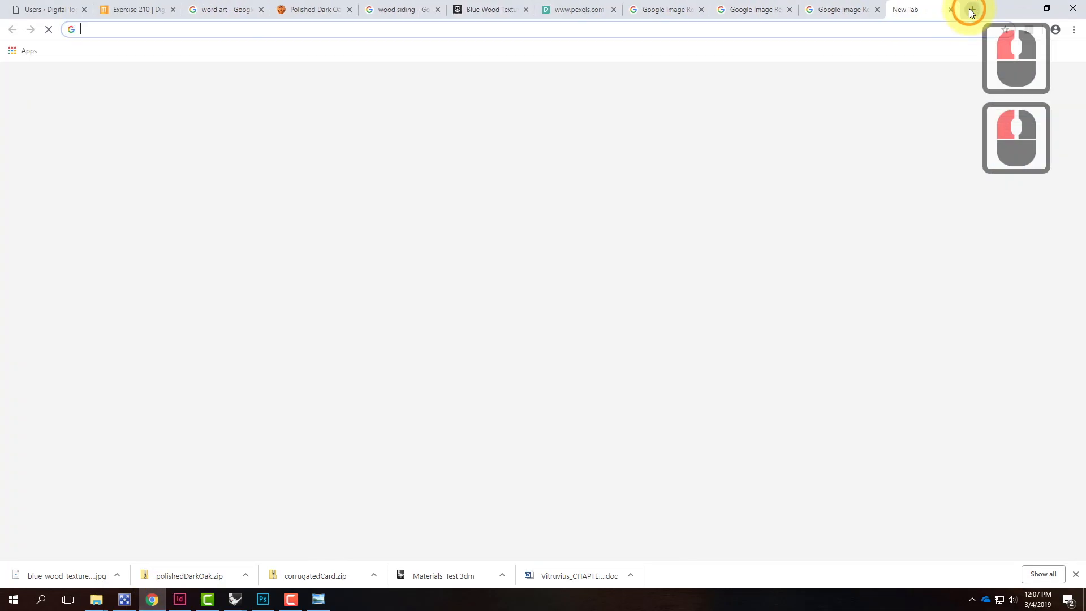
text(www.digitaltoolsforarchitects.com)
key(Return)
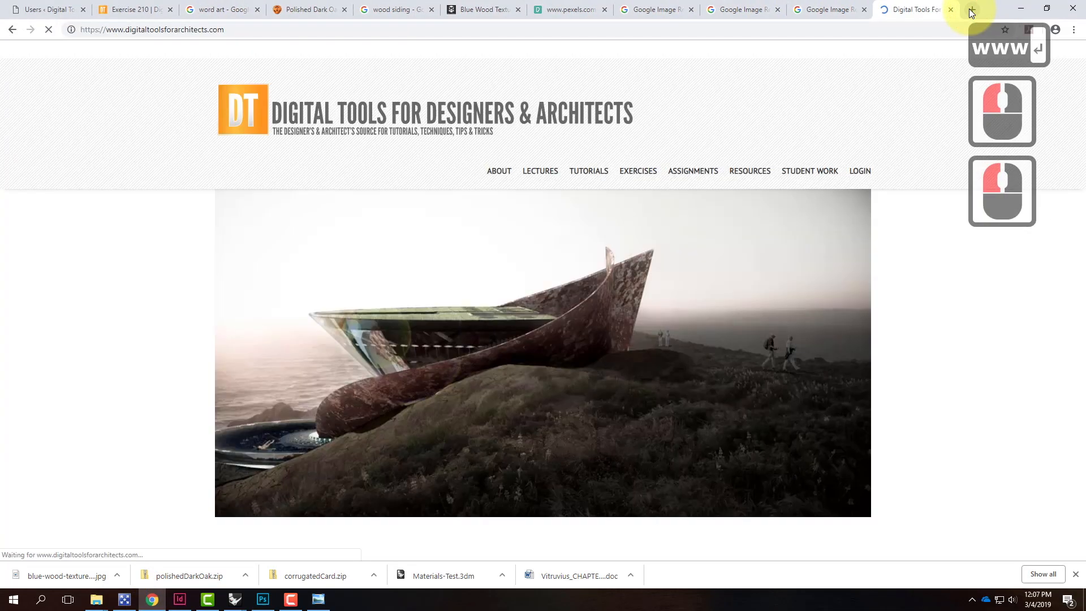
mouse_move(574, 175)
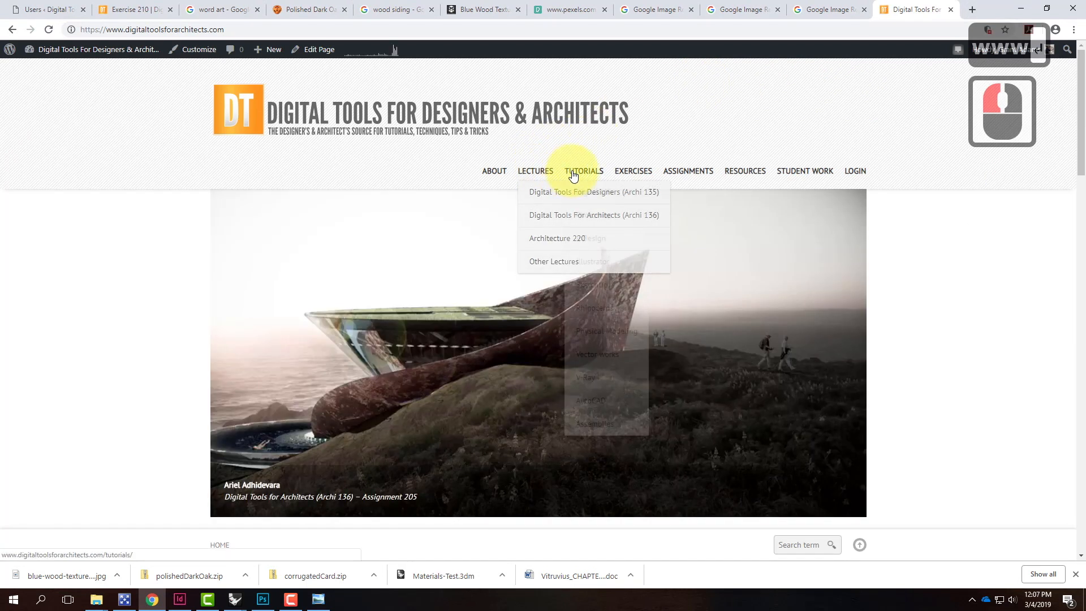
mouse_move(592, 215)
scroll(516, 303, down, 1)
scroll(516, 302, down, 4)
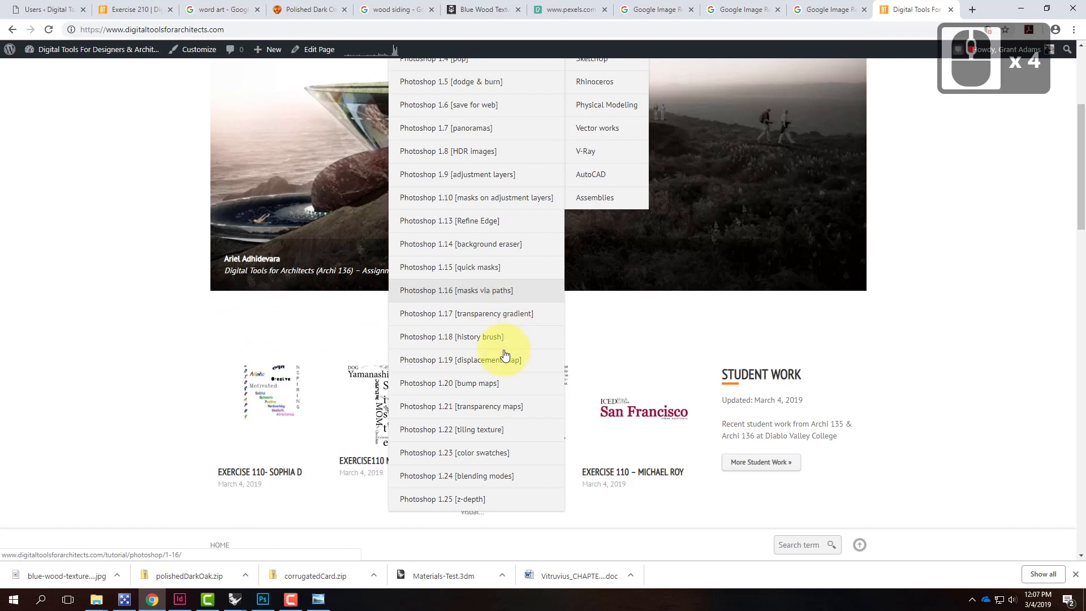
click(494, 427)
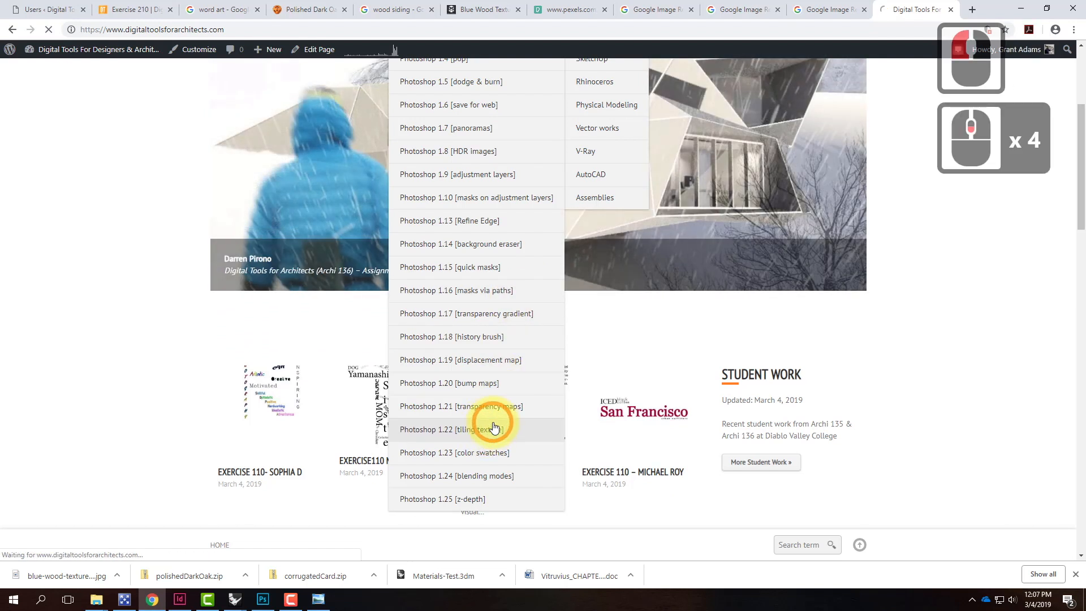
Read the tutorial's cropping instructions and highlight the recommended crop dimensions in pixels
scroll(345, 374, down, 3)
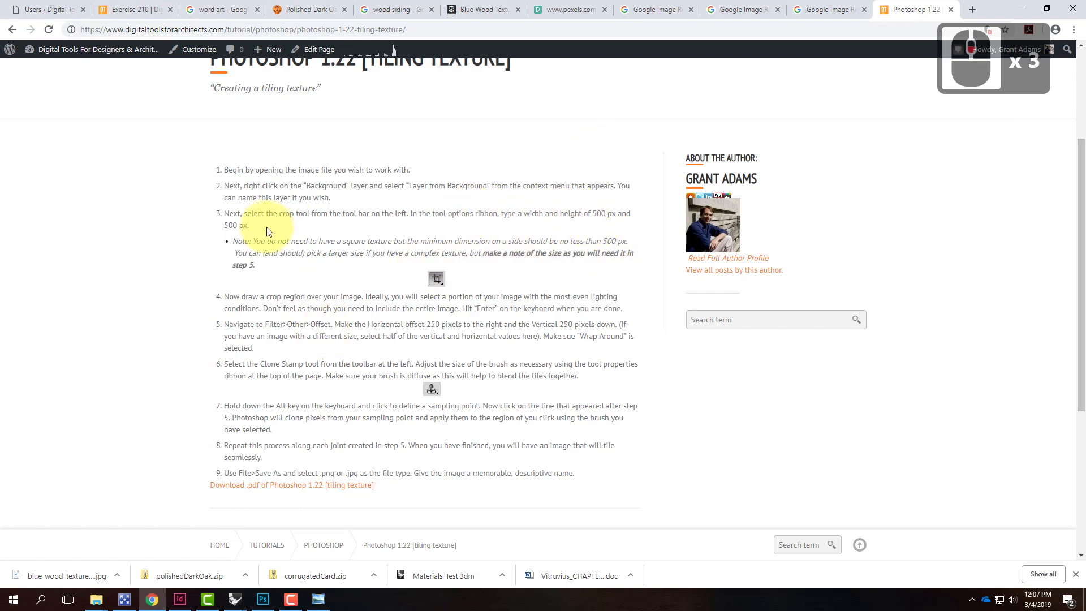
drag(224, 225, 364, 225)
drag(582, 213, 617, 214)
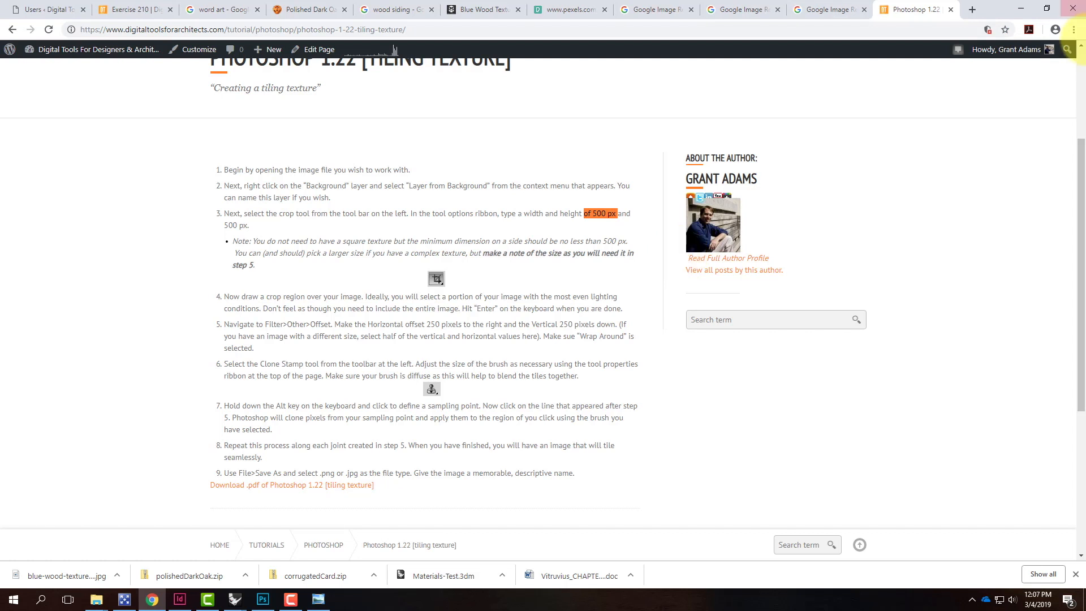
Return to Photoshop and check the siding image's pixel dimensions without resizing it
click(1022, 8)
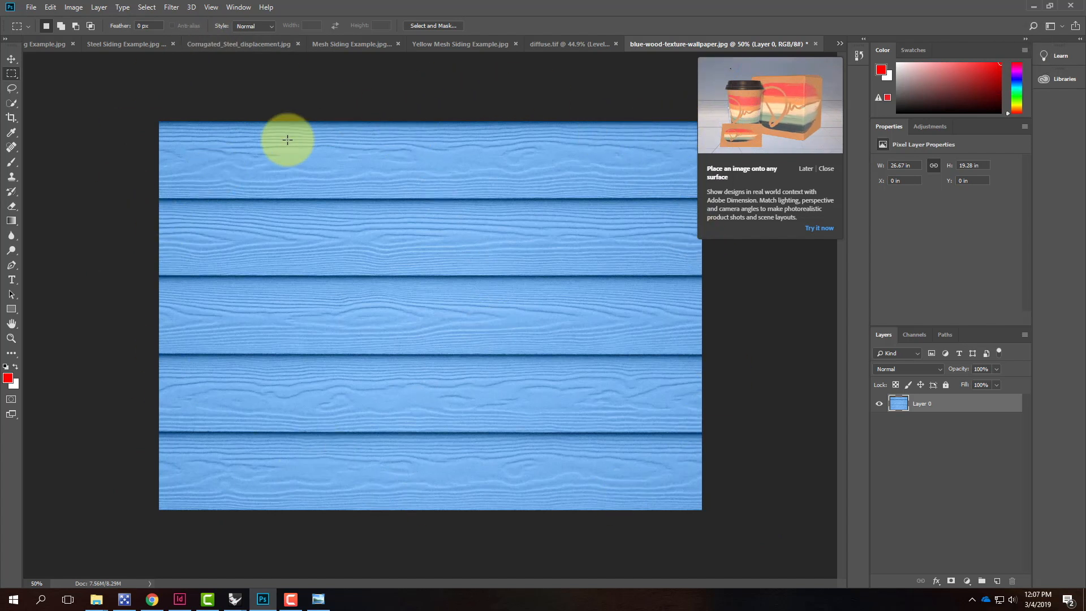
click(73, 8)
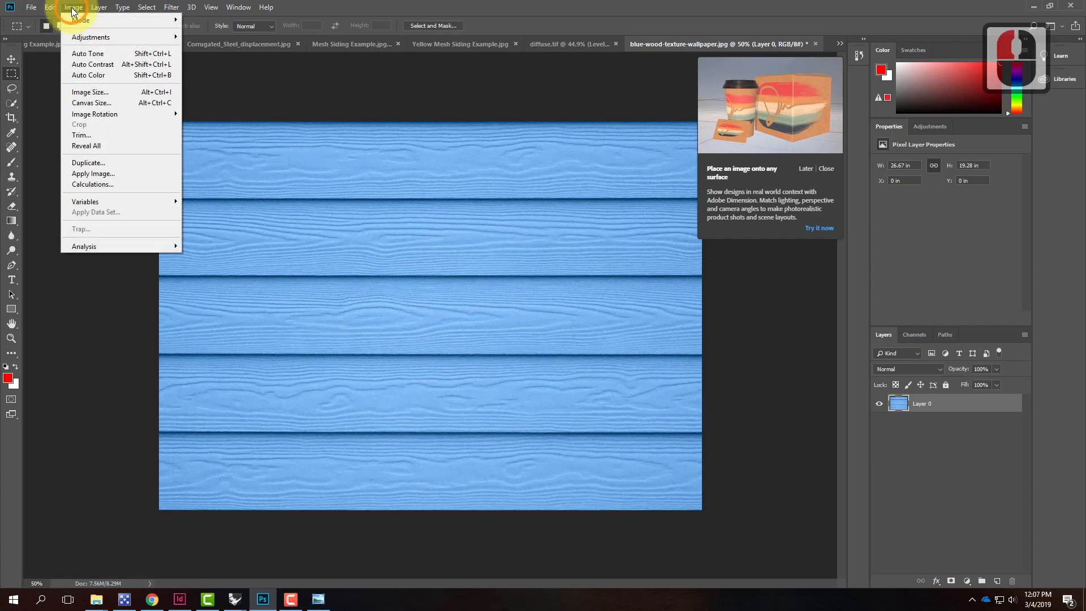
click(111, 91)
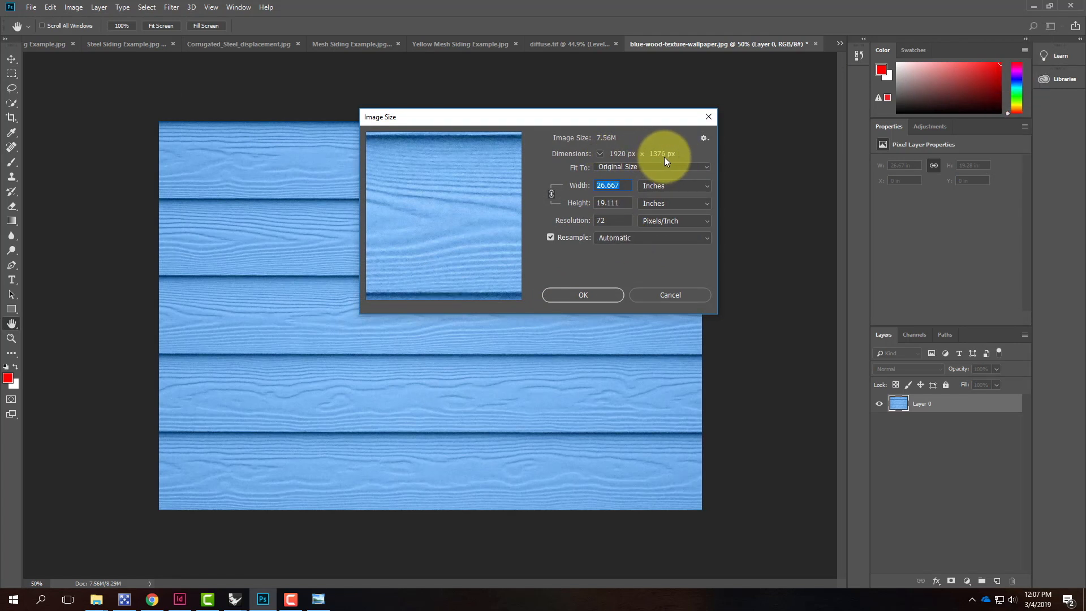
click(671, 294)
key(m)
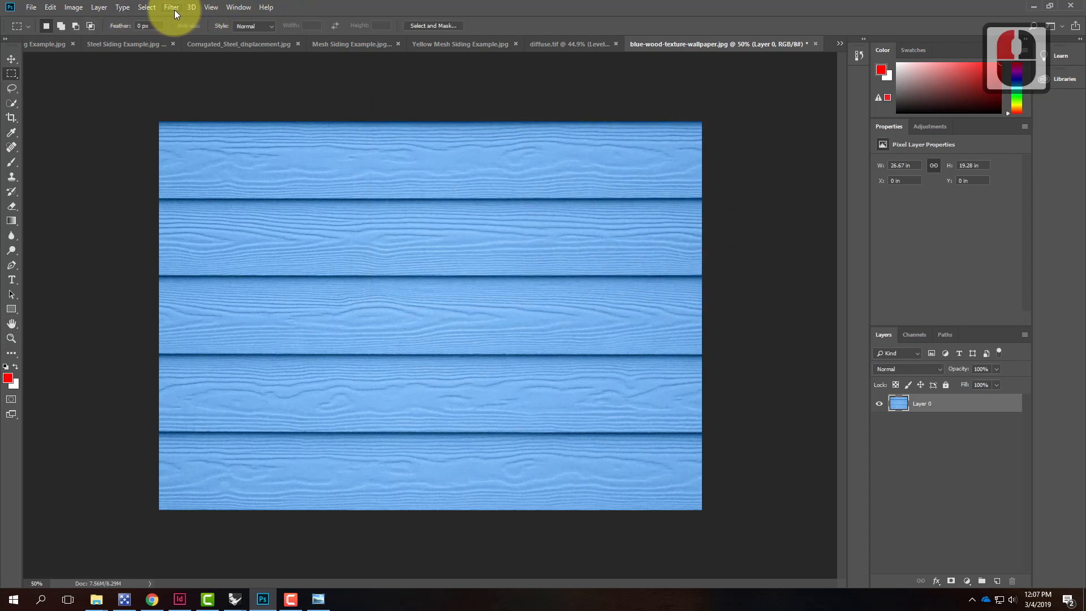
Apply the Offset filter to the siding layer, 910 pixels right and 750 pixels down, with undefined areas wrapped around
click(173, 7)
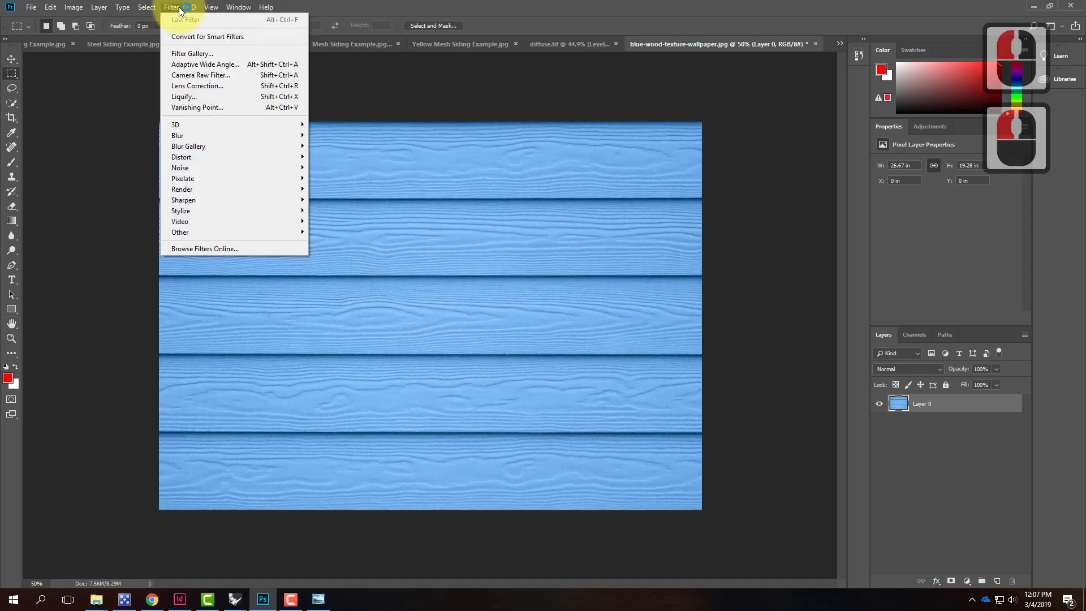
mouse_move(214, 229)
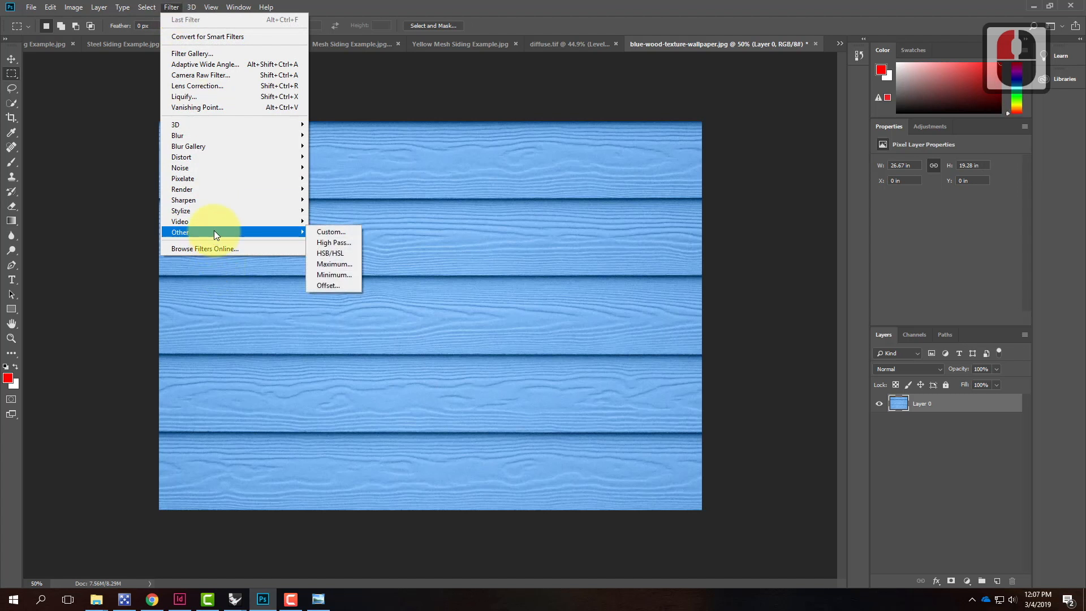
click(332, 287)
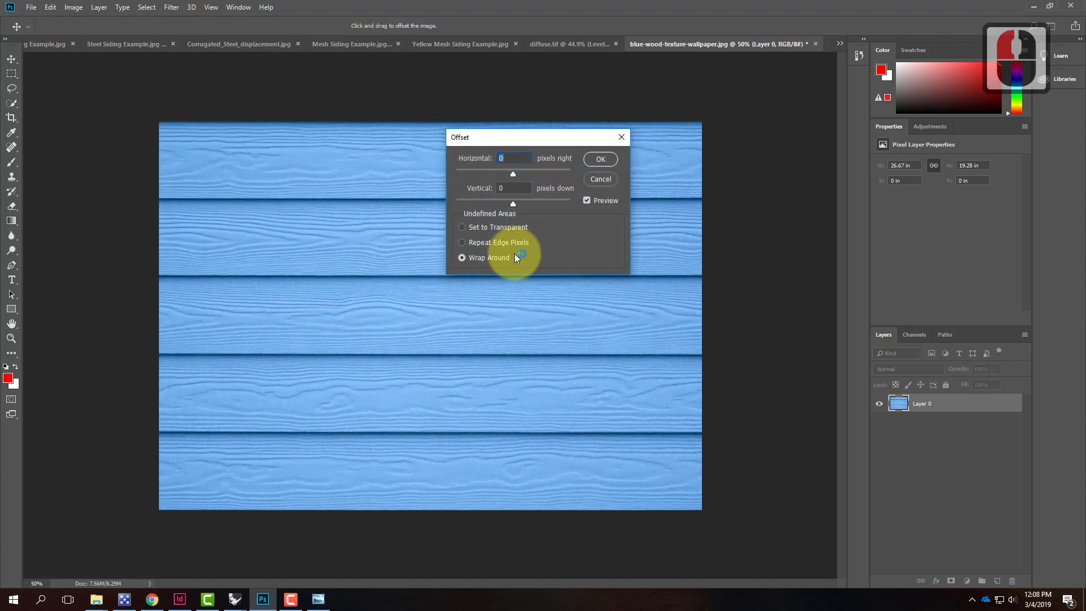
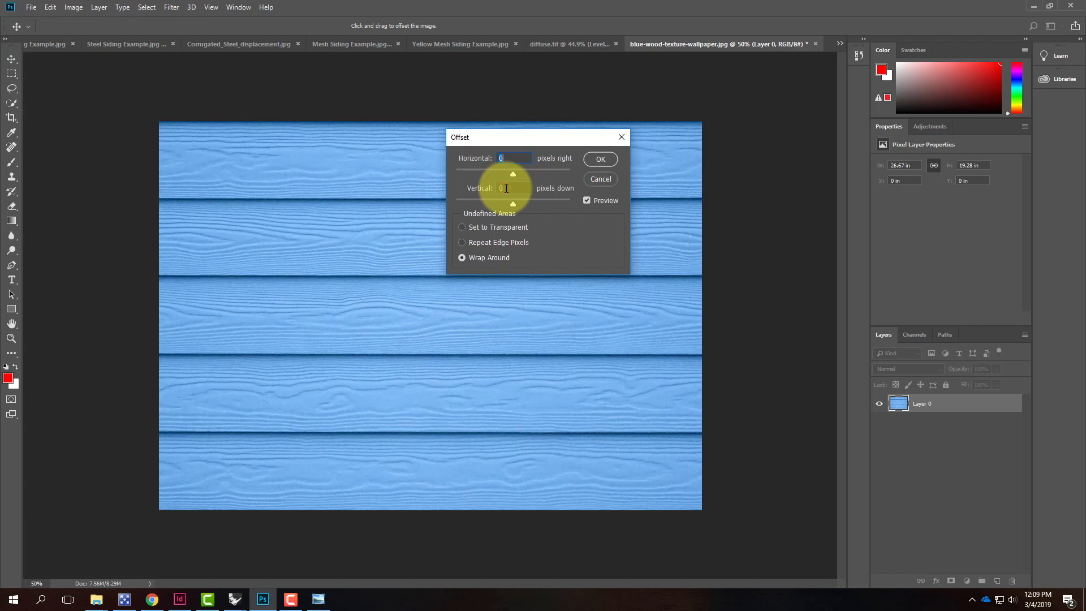
drag(497, 190, 511, 188)
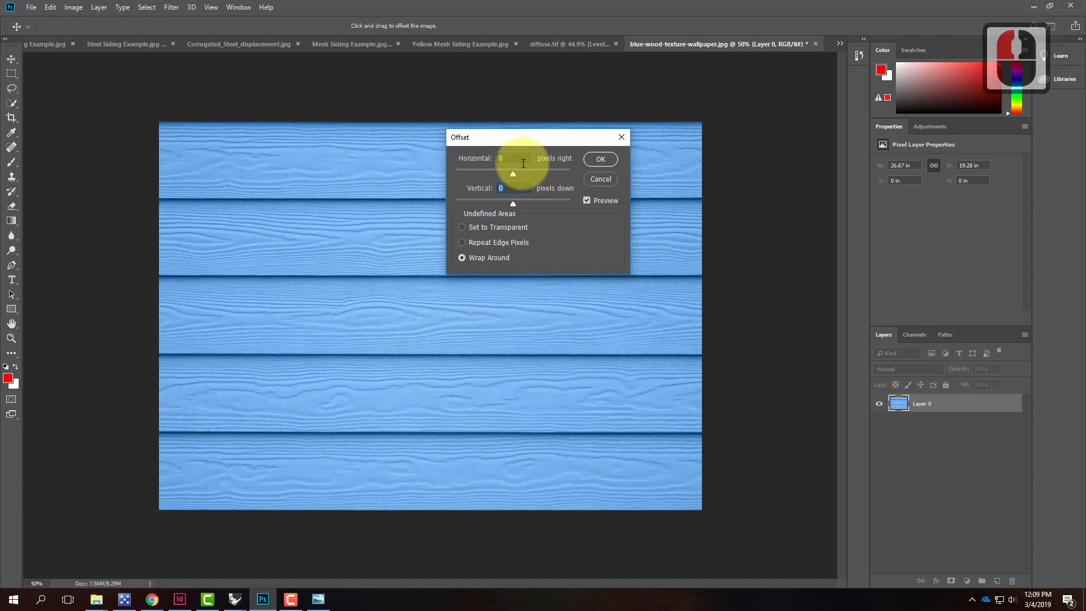
drag(516, 159, 499, 159)
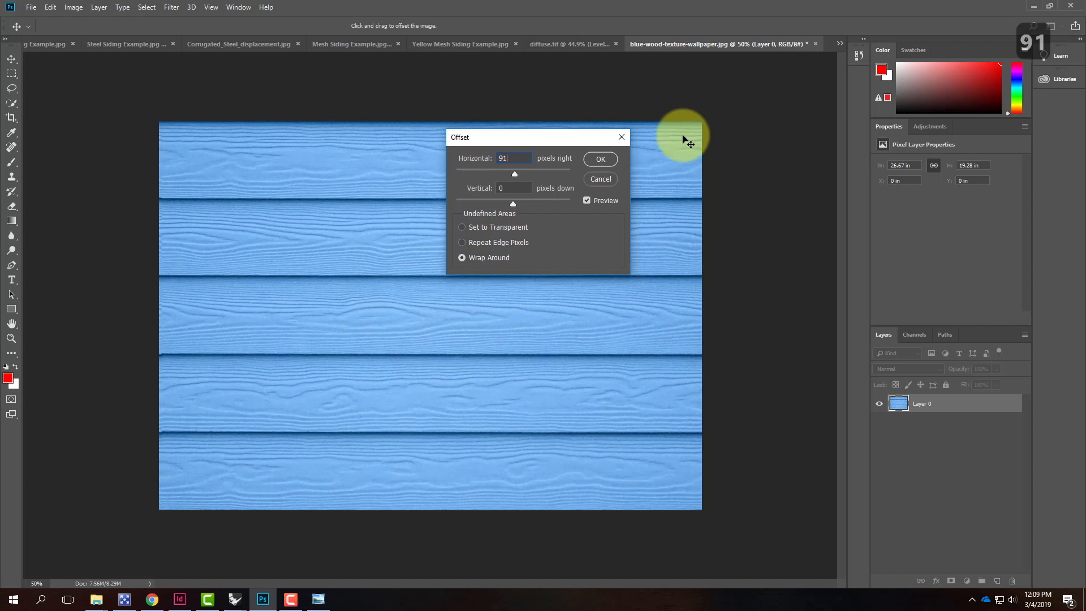
text(0)
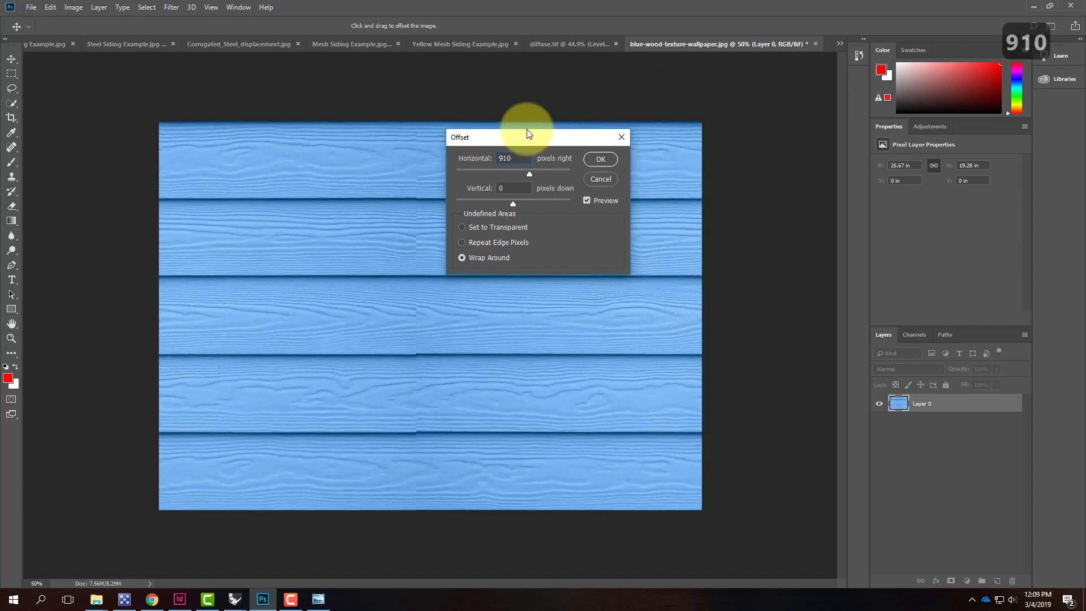
drag(535, 141, 664, 137)
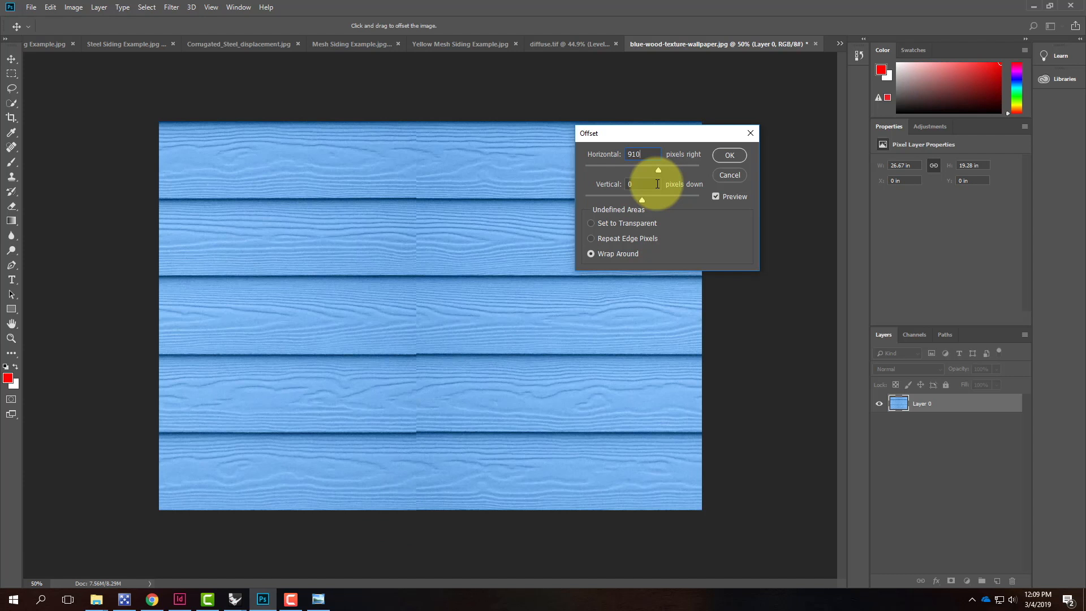
click(624, 182)
click(624, 182)
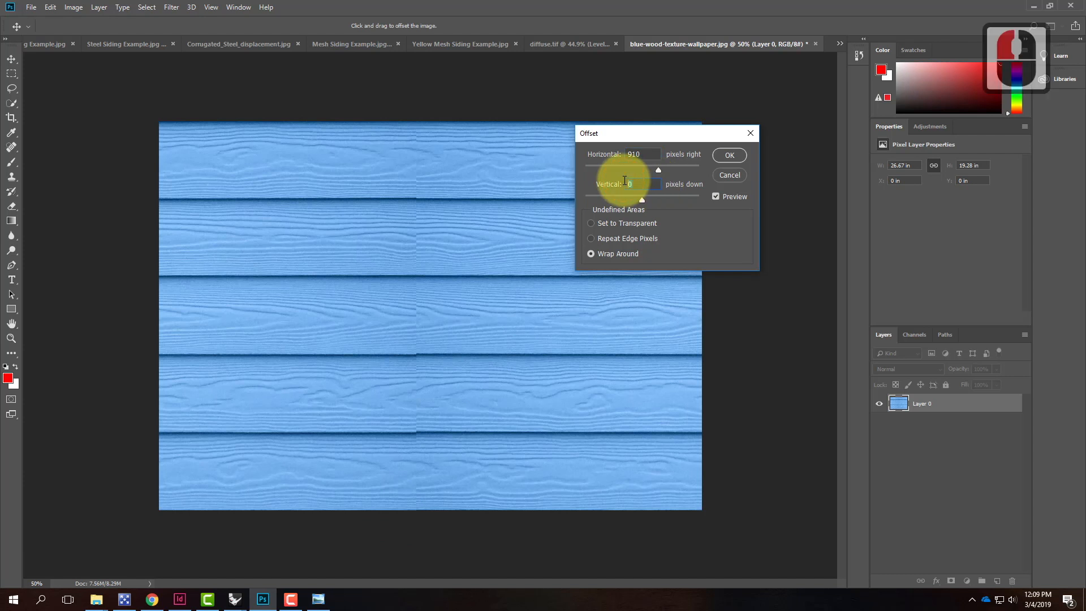
text(750)
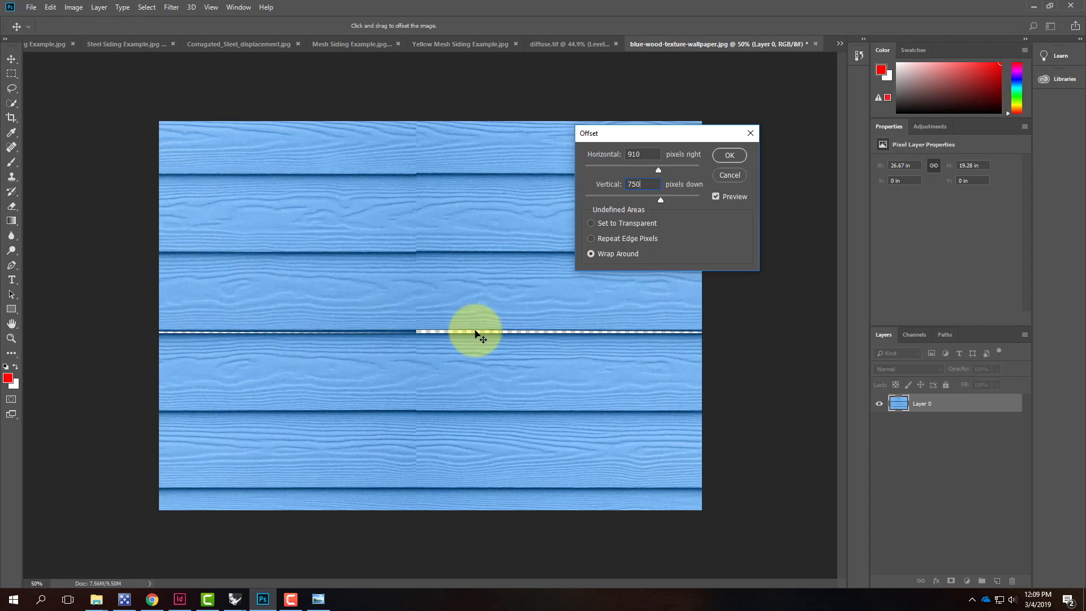
click(737, 158)
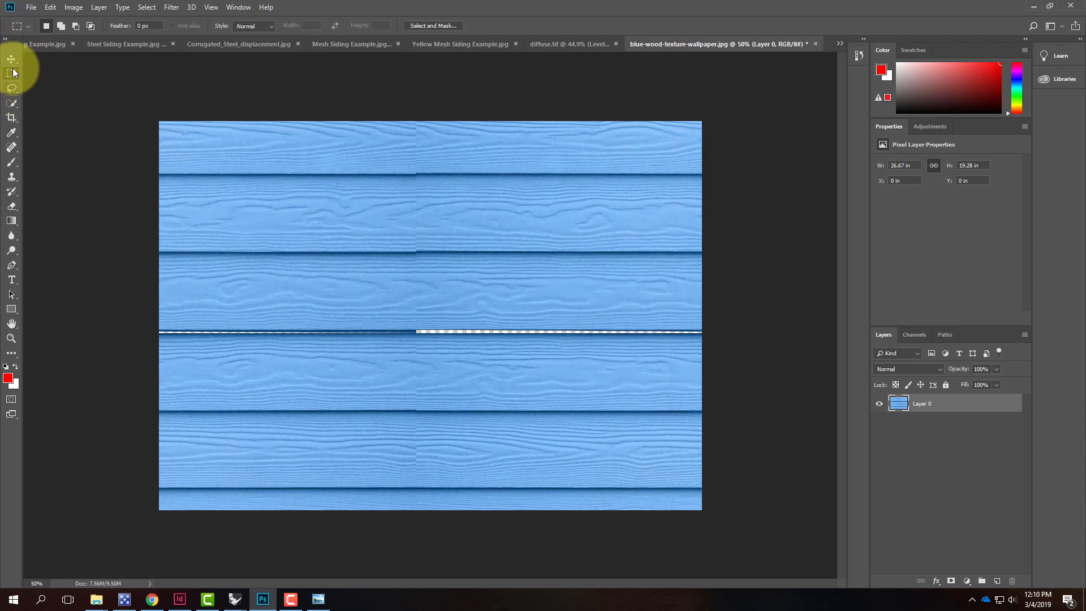
Set up the Clone Stamp tool with a 70 px brush for retouching the seams
click(12, 178)
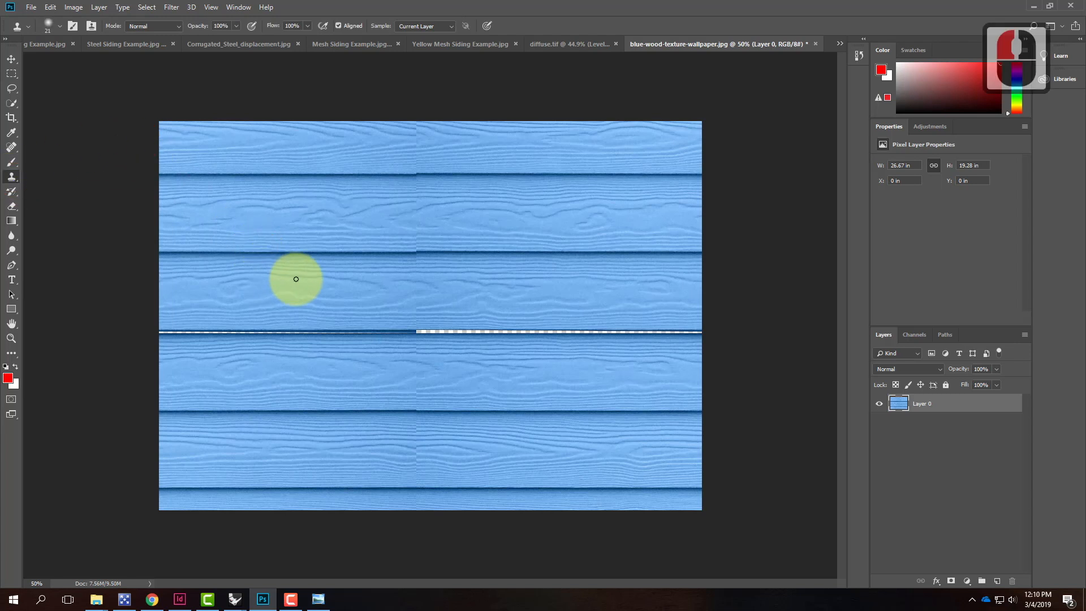
key(ctrl+equal)
key(ctrl+equal)
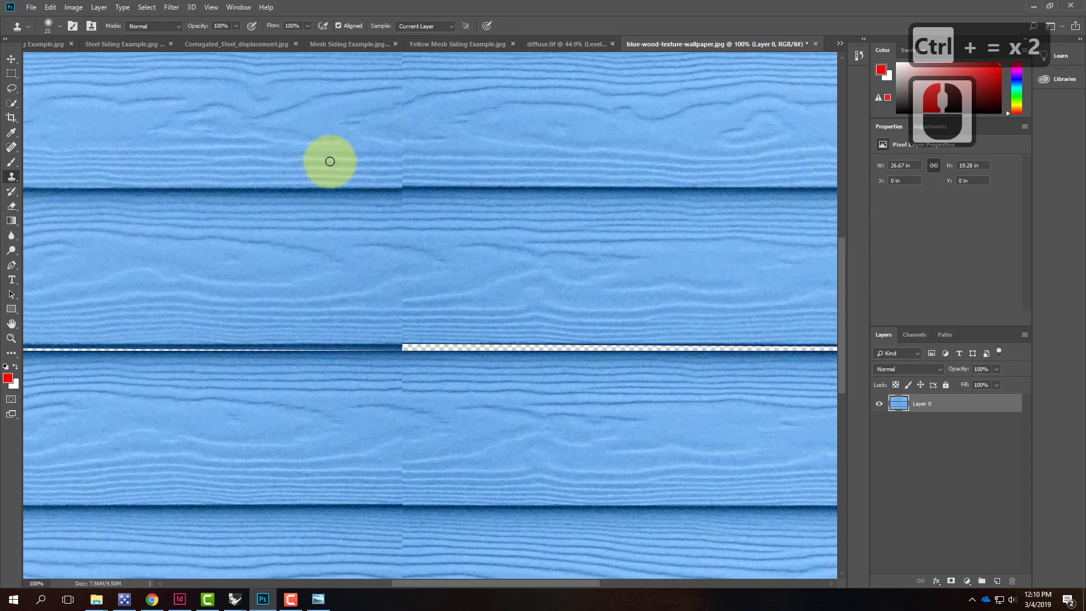
key(bracketright)
key(bracketright)
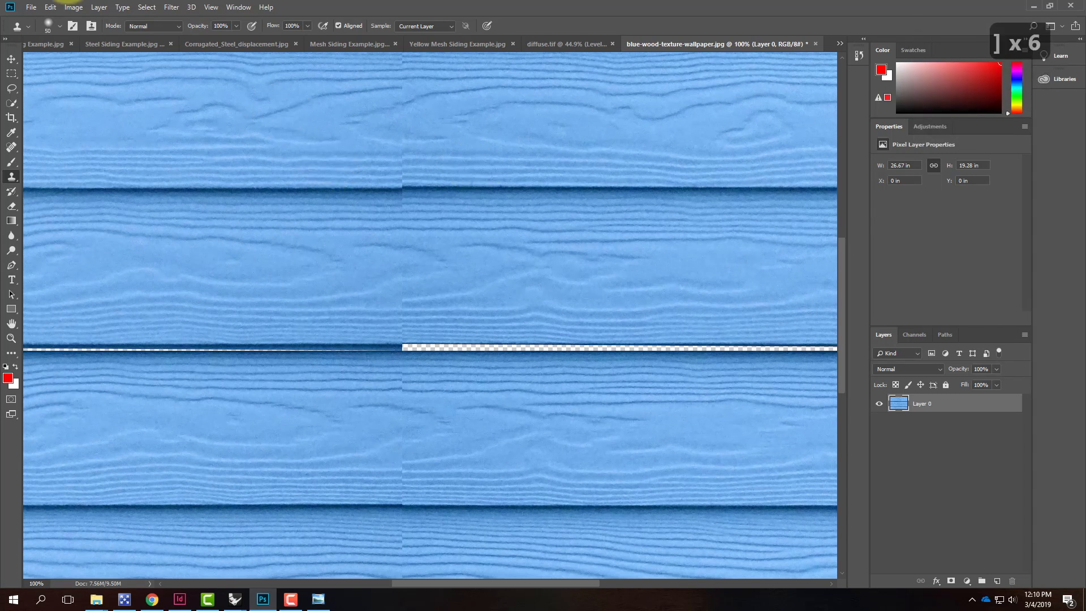
click(60, 26)
click(75, 63)
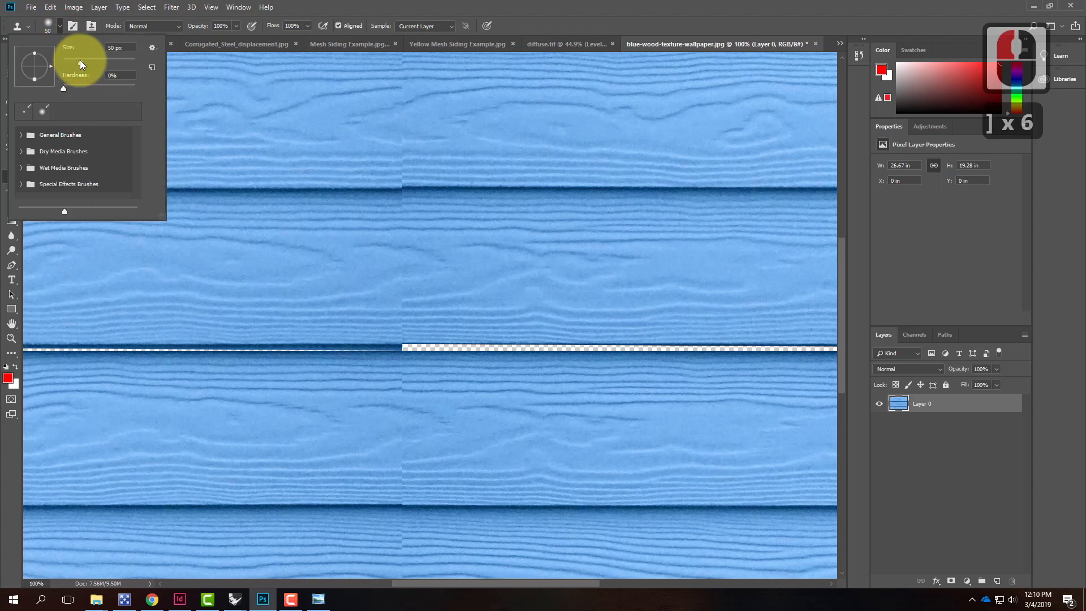
click(60, 23)
alt+click(324, 250)
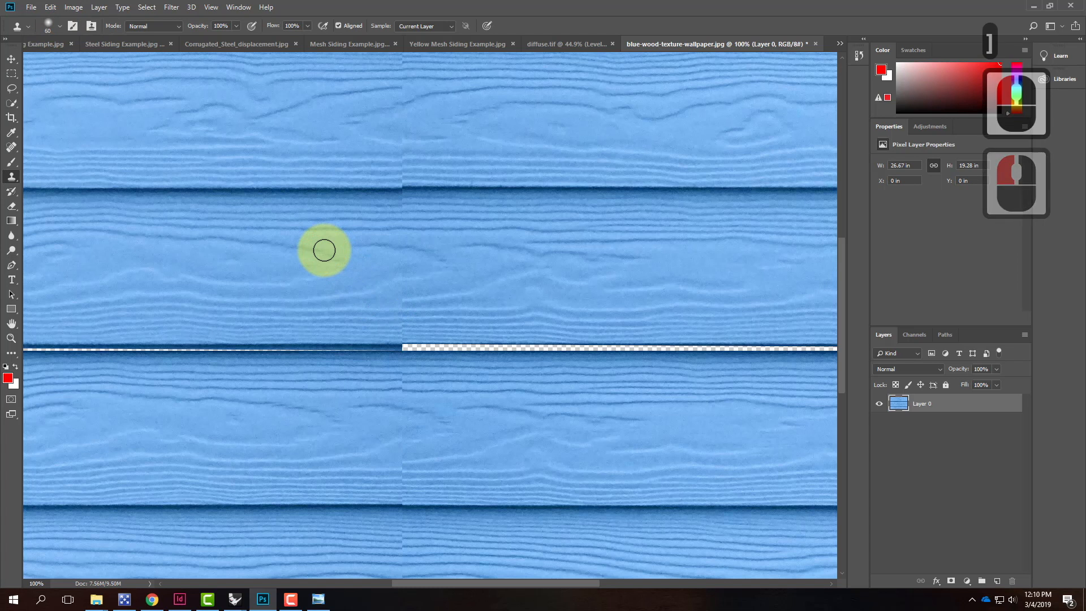
key(bracketright)
key(bracketright)
Clone the dark board joint just above the transparent gap across the vertical seam so both halves line up
drag(326, 187, 235, 188)
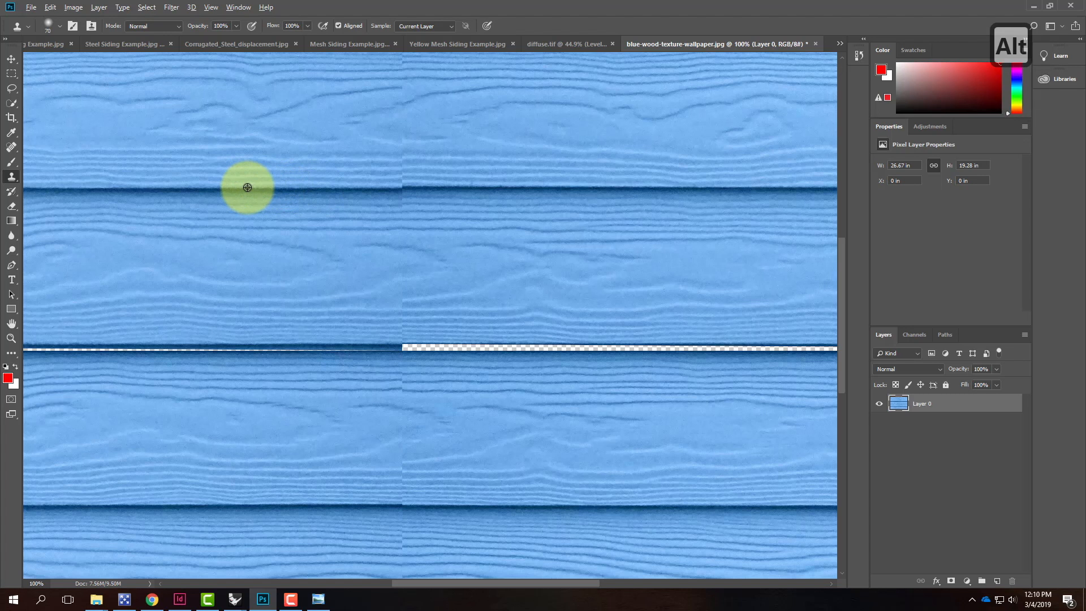
alt+click(249, 186)
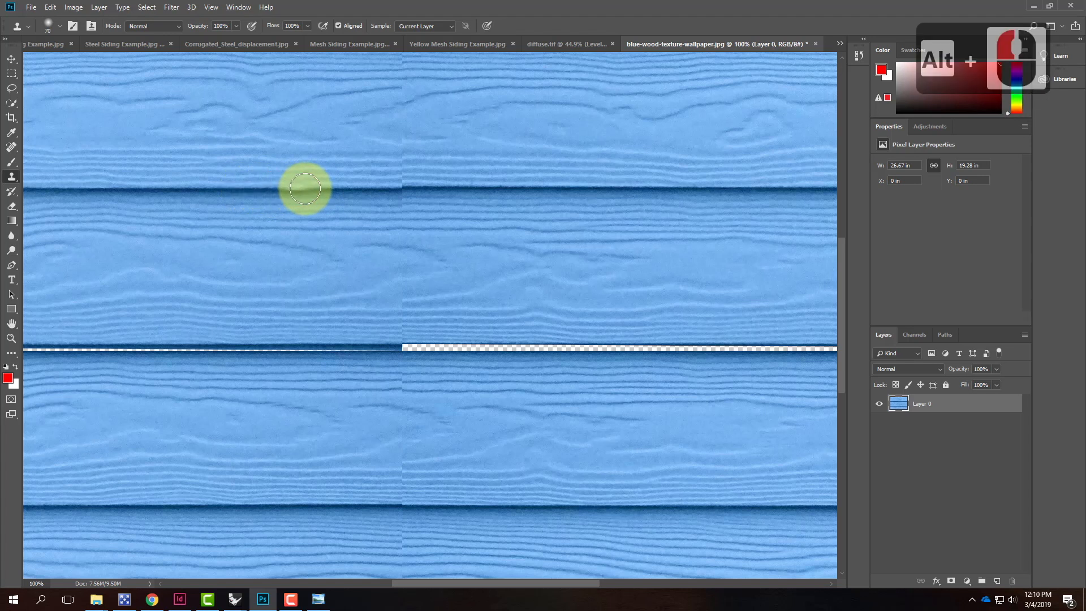
drag(335, 187, 395, 187)
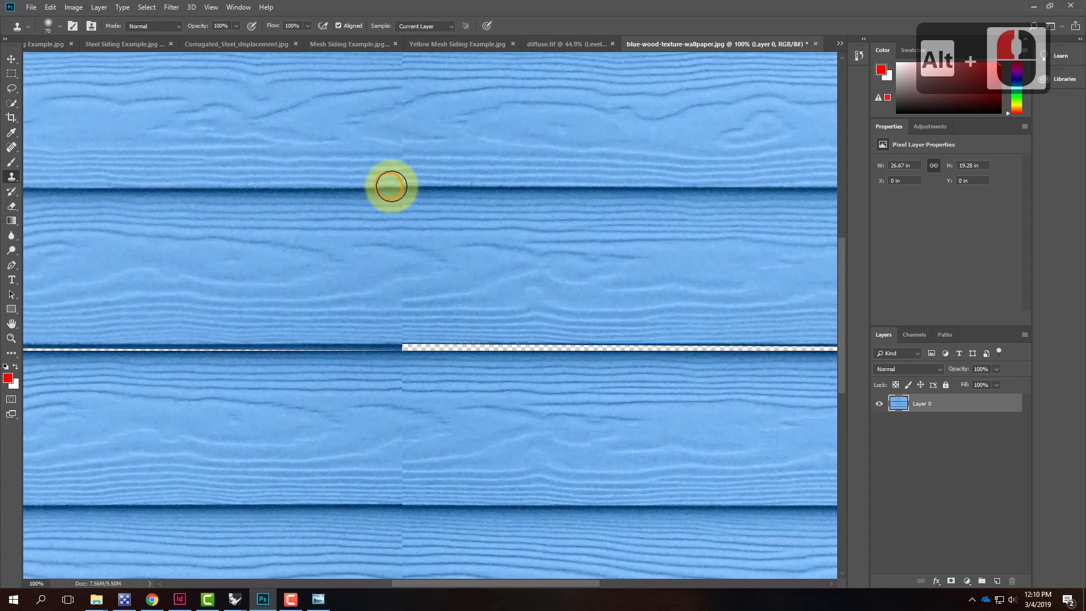
click(400, 184)
click(412, 187)
drag(413, 186, 518, 187)
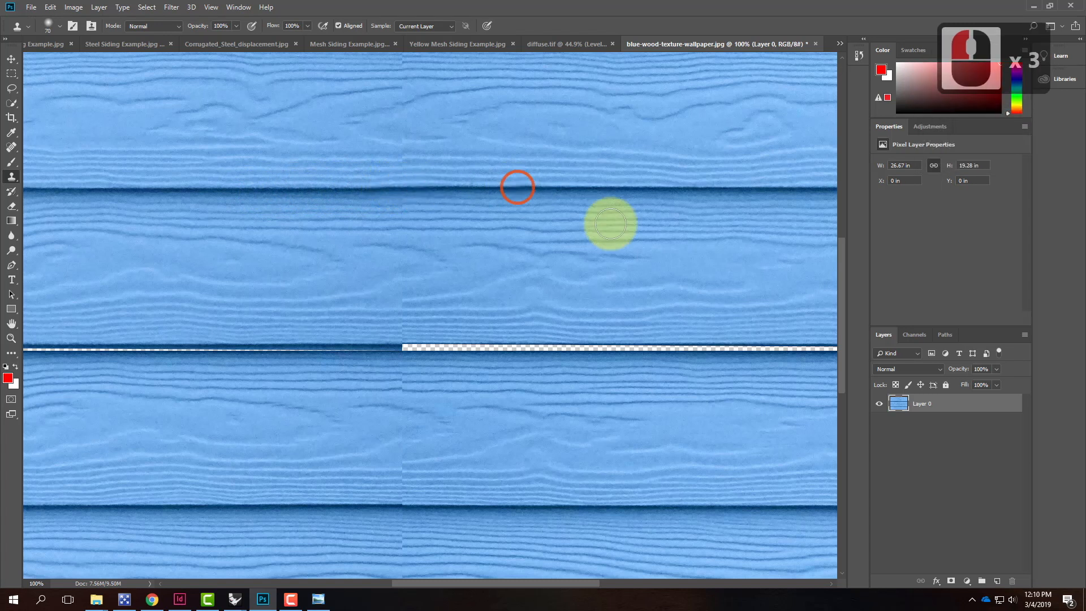
click(649, 257)
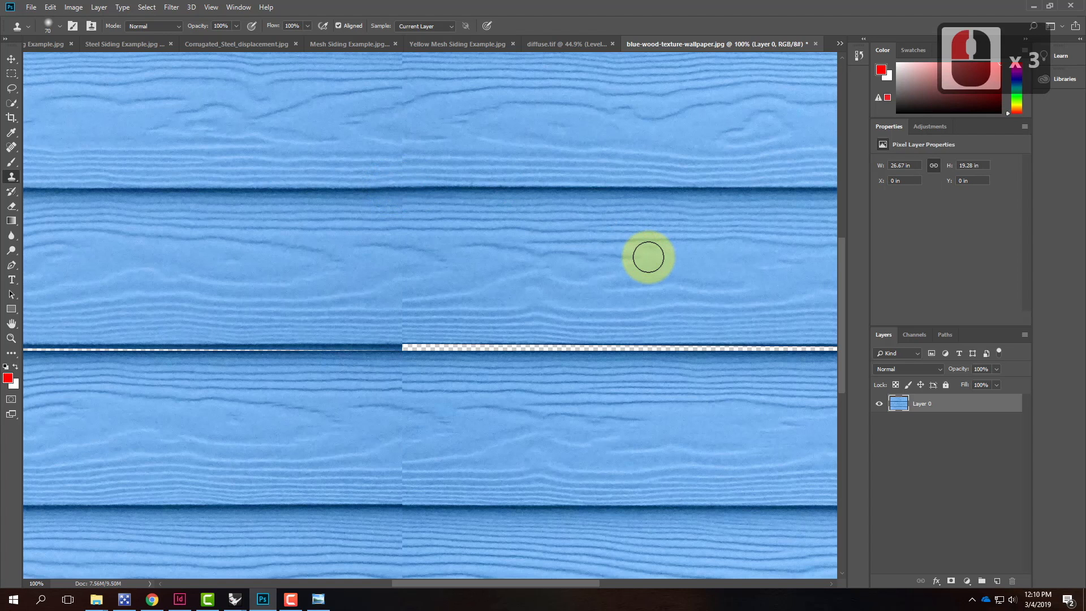
Clone wood grain over the vertical seam along the second board from the top of the image
scroll(408, 164, up, 7)
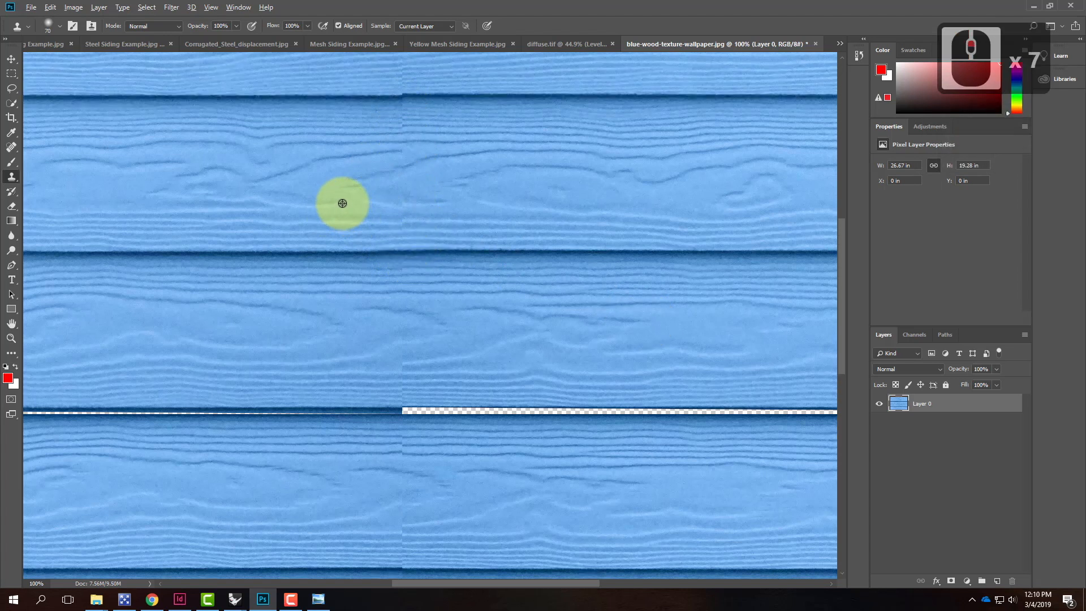
alt+click(388, 216)
alt+click(400, 222)
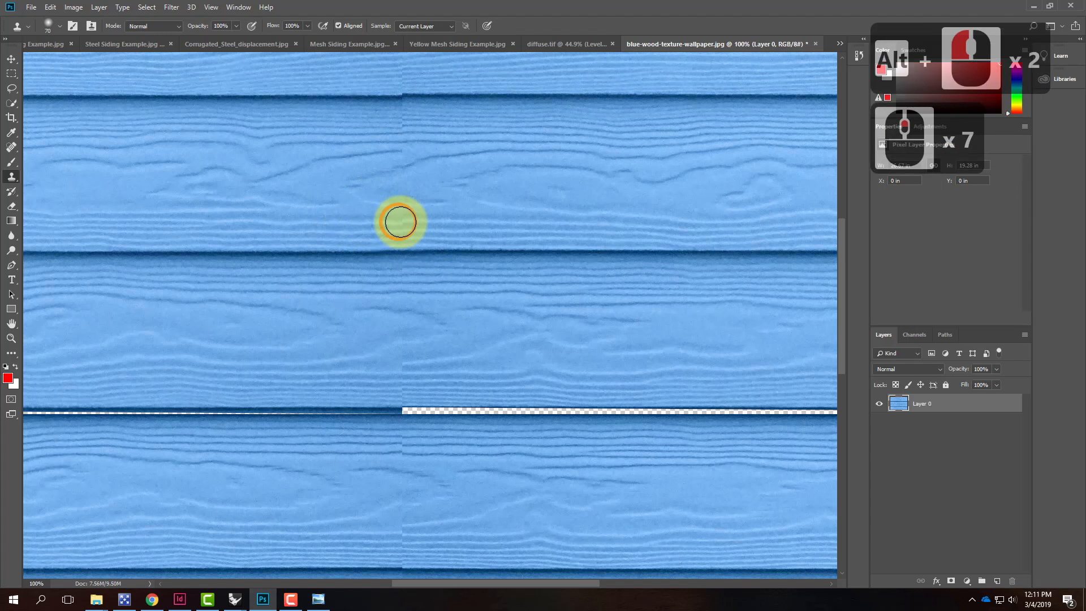
click(518, 233)
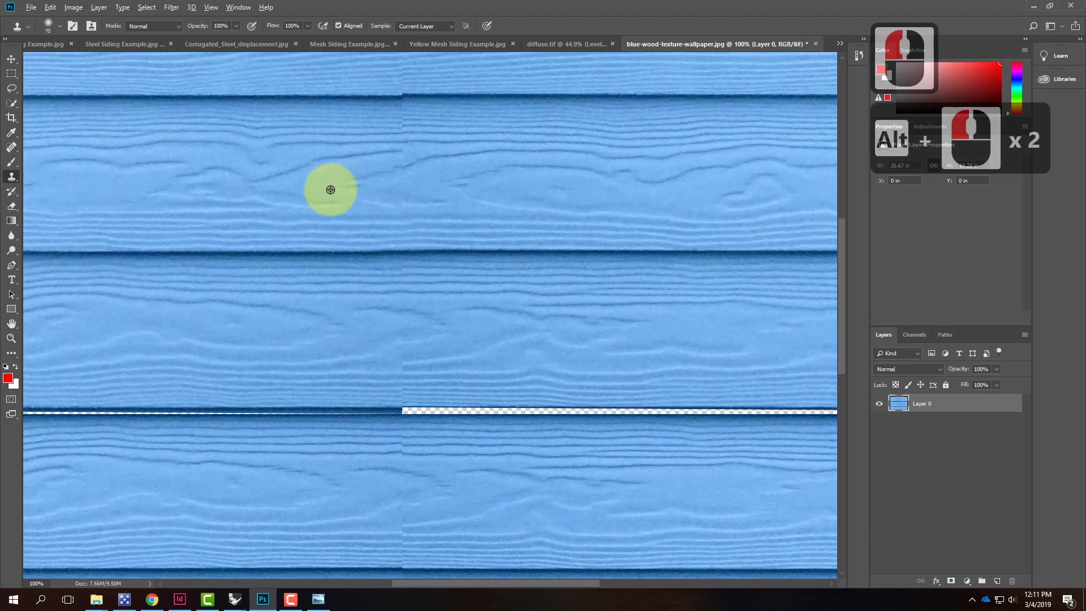
alt+click(402, 201)
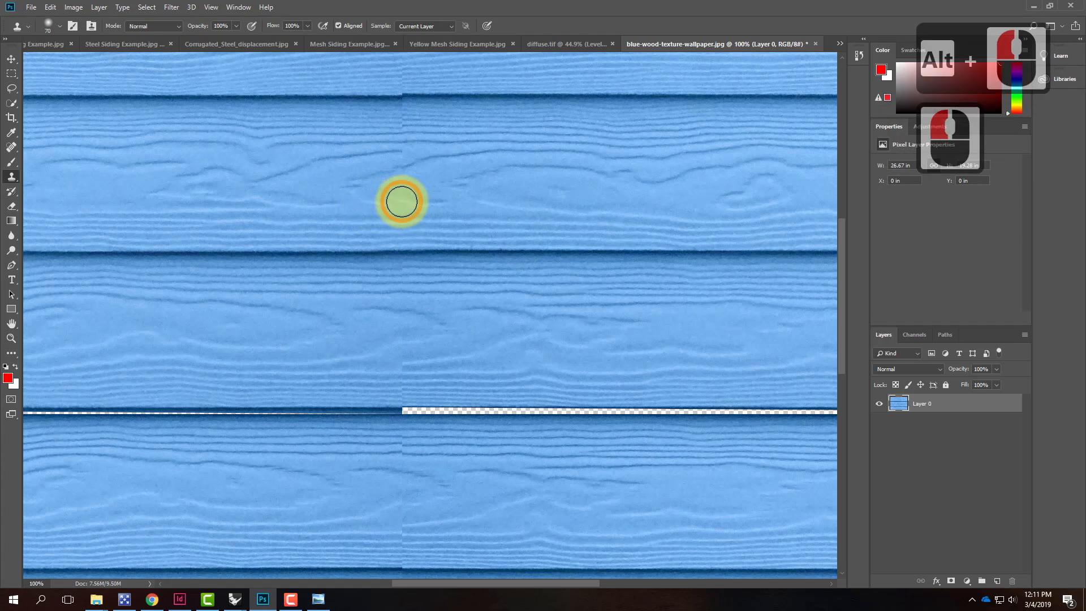
click(394, 204)
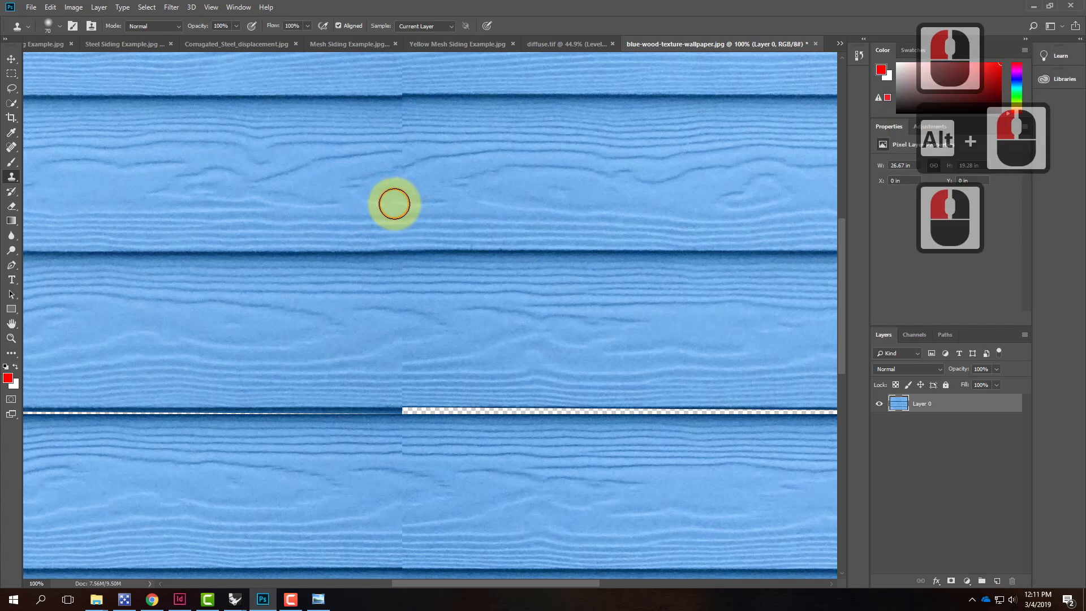
click(668, 204)
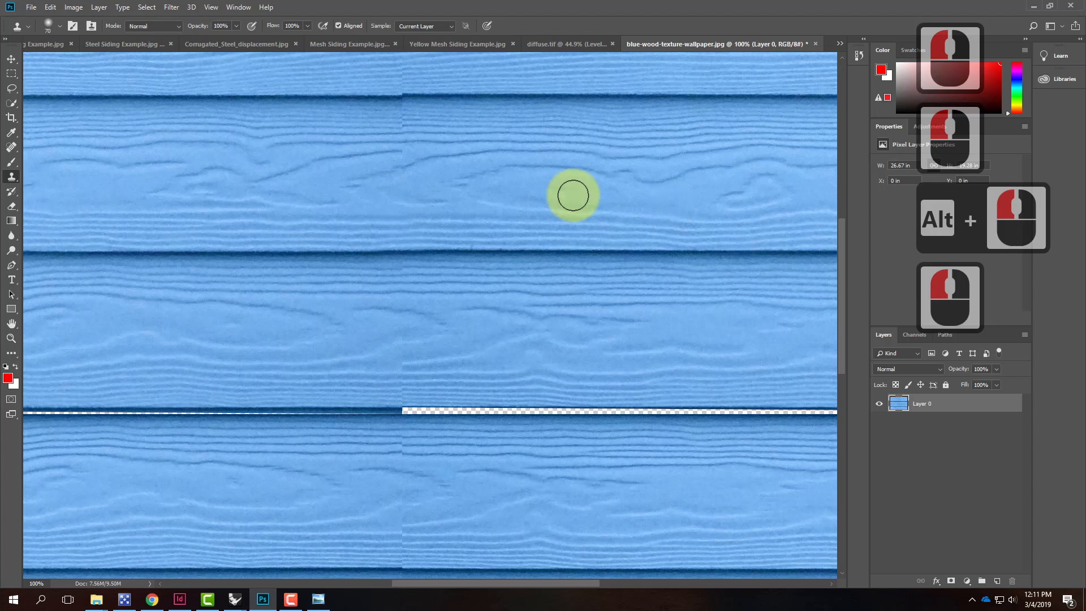
click(399, 124)
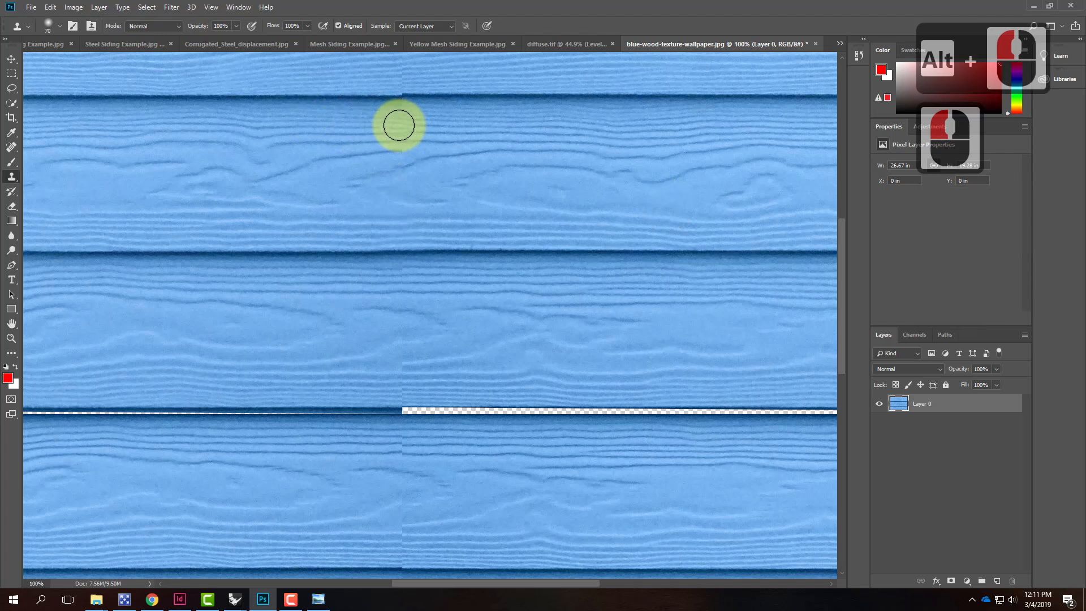
click(402, 121)
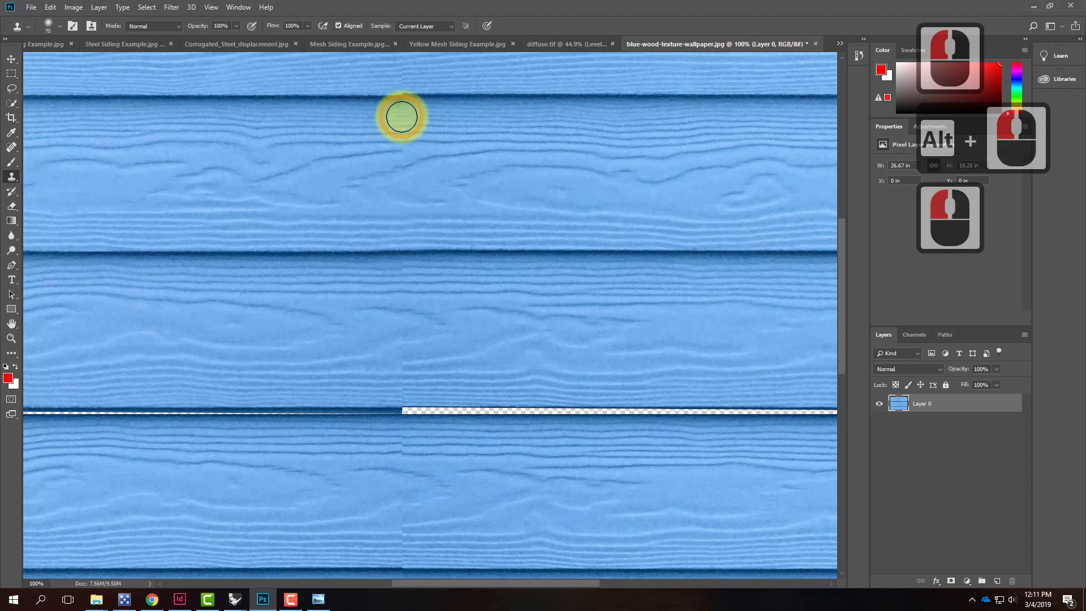
click(495, 141)
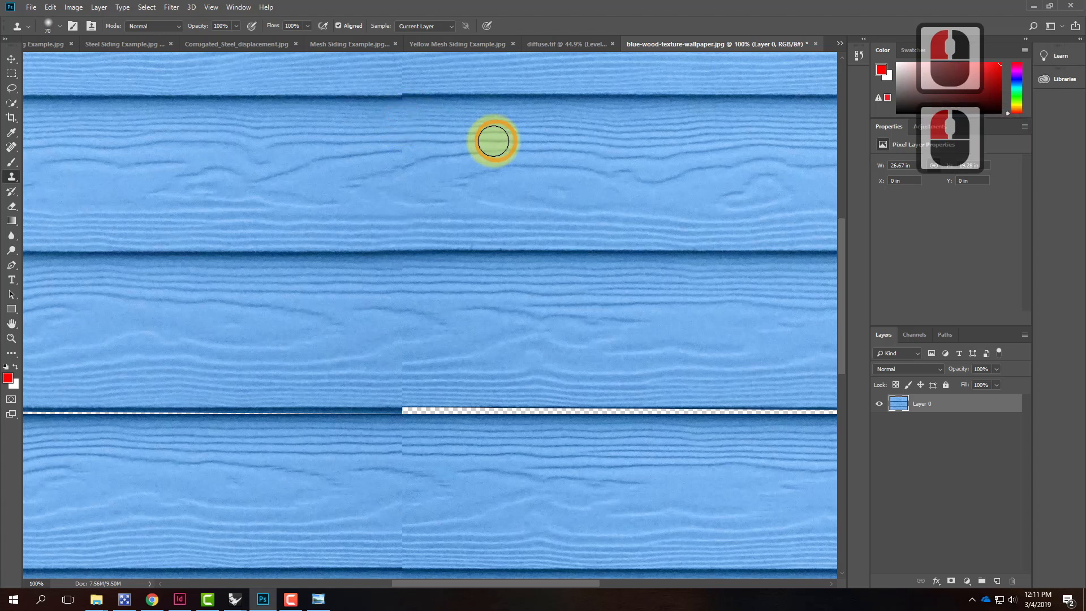
Clone the uppermost dark board joint across the vertical seam to even out its step
alt+click(382, 97)
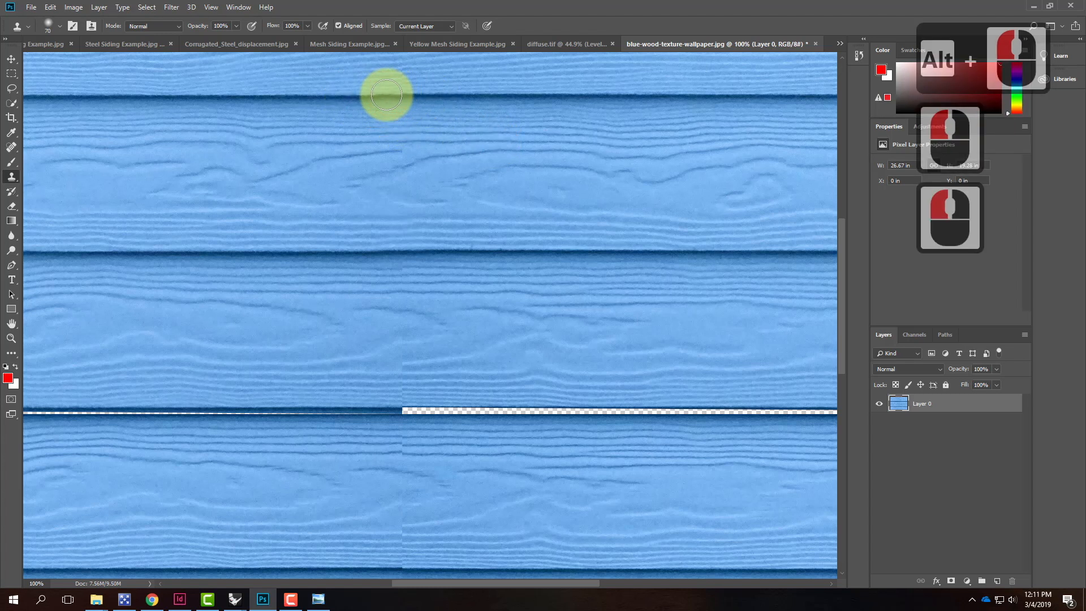
click(390, 95)
click(405, 94)
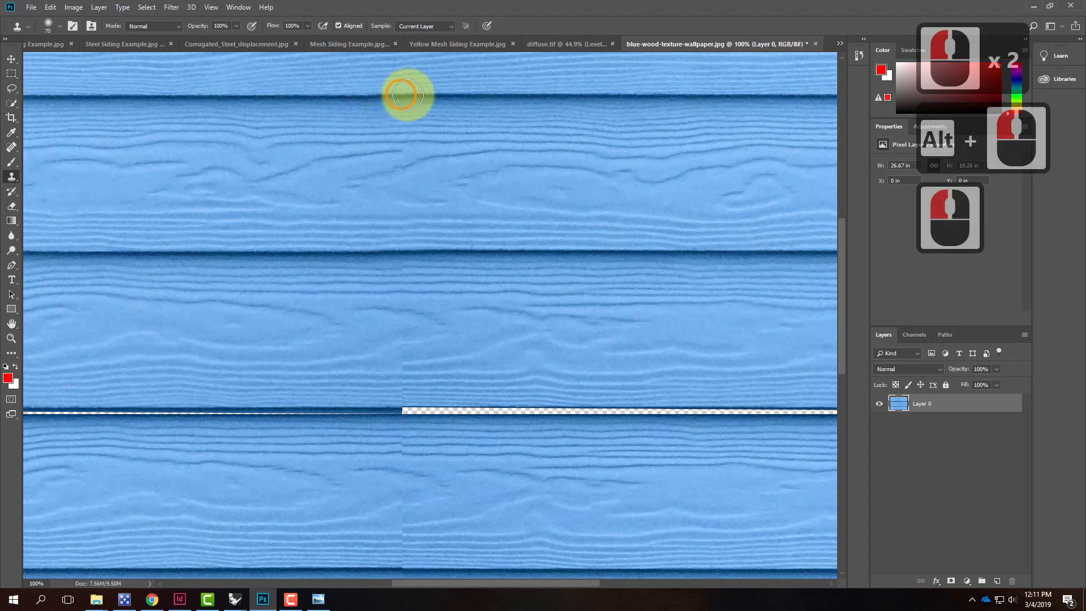
click(706, 214)
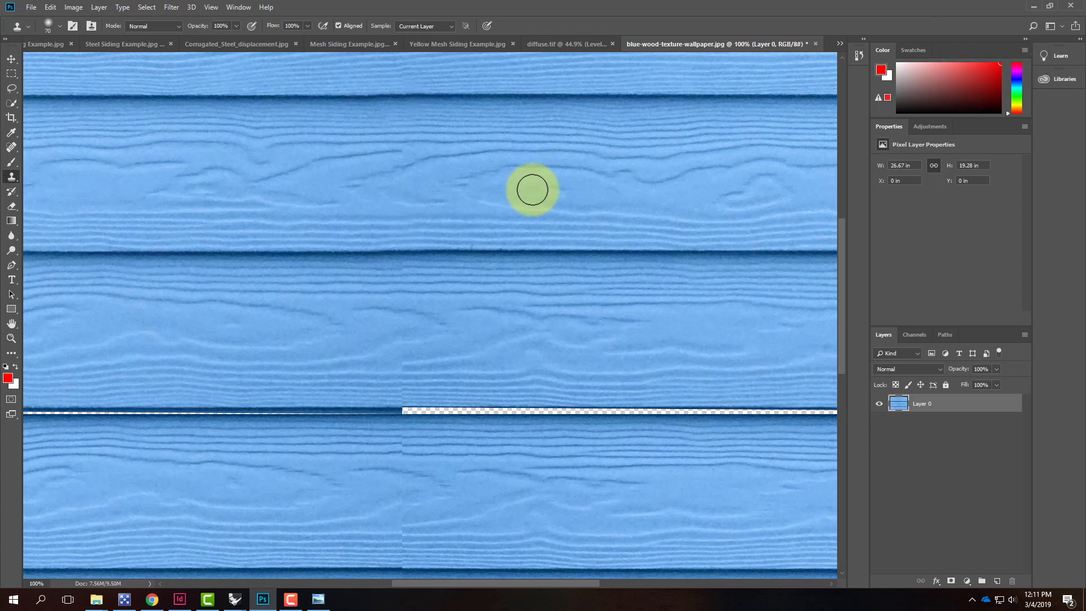
Clone wood grain over the vertical seam in the lower half of the topmost board
drag(485, 191, 487, 246)
scroll(453, 246, up, 8)
scroll(405, 213, up, 4)
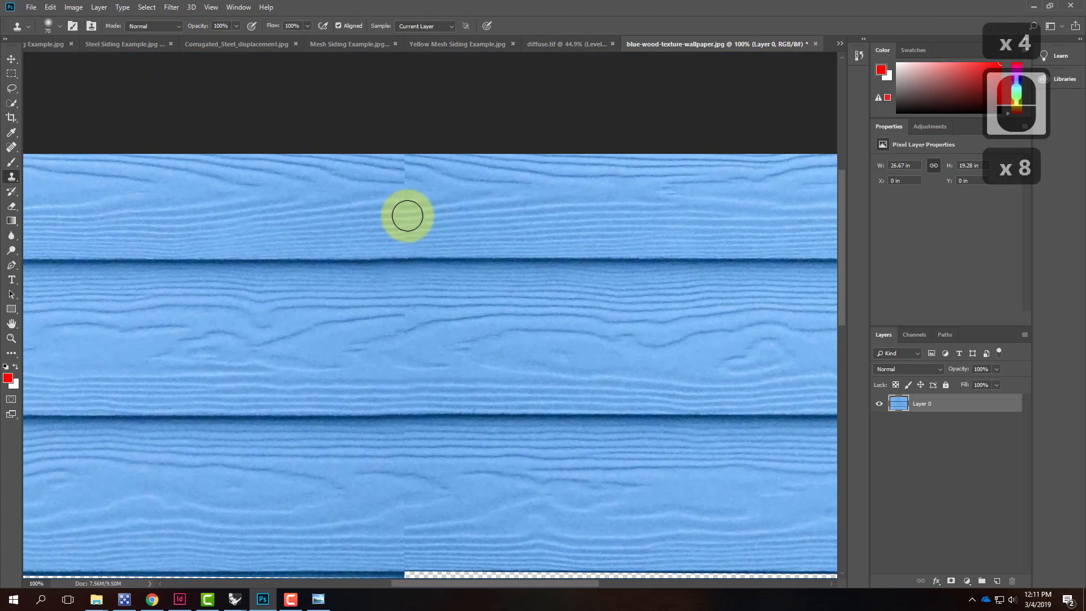
alt+click(411, 226)
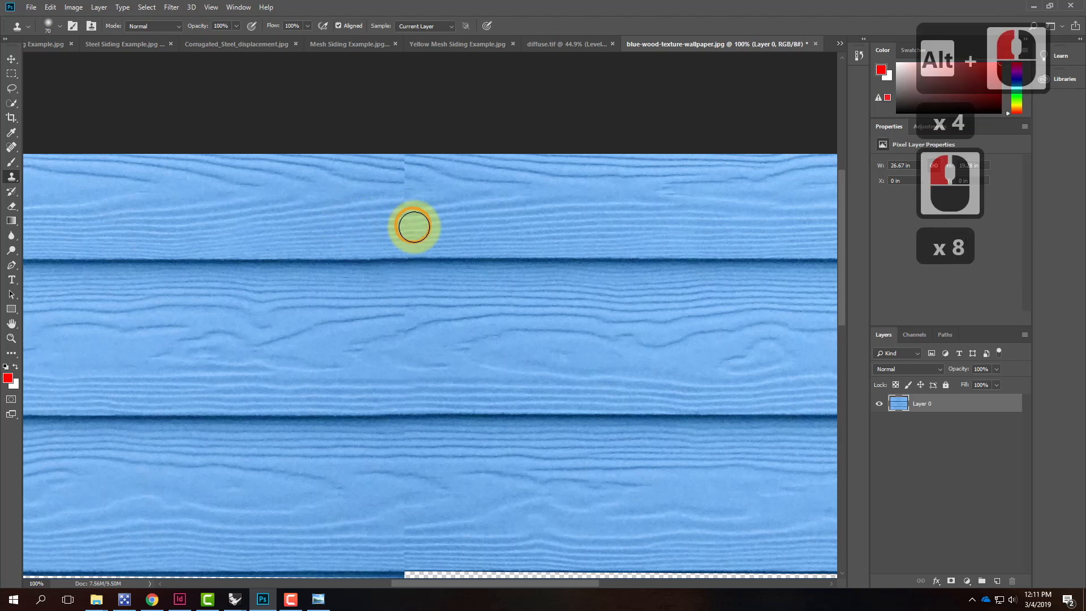
click(405, 220)
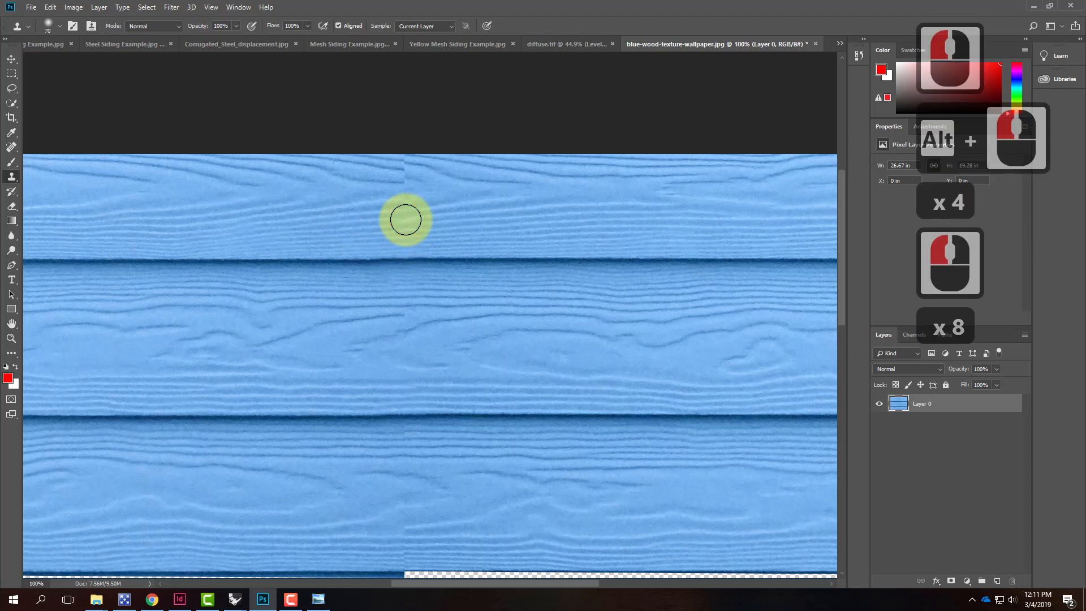
click(416, 215)
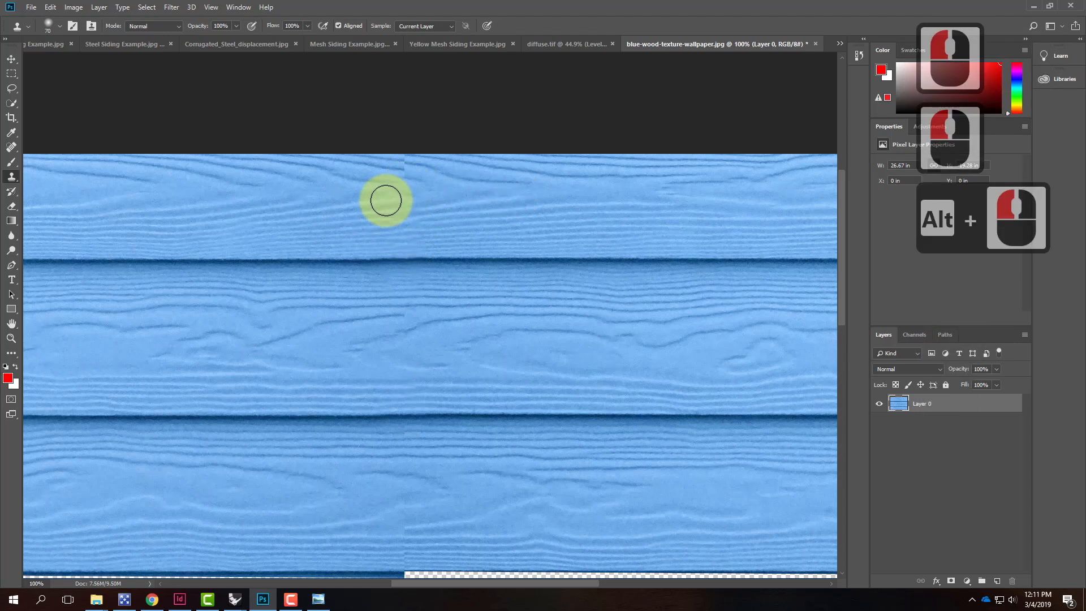
Clone wood grain over the vertical seam in the upper half of the topmost board, undoing the mismatched strokes
alt+click(406, 189)
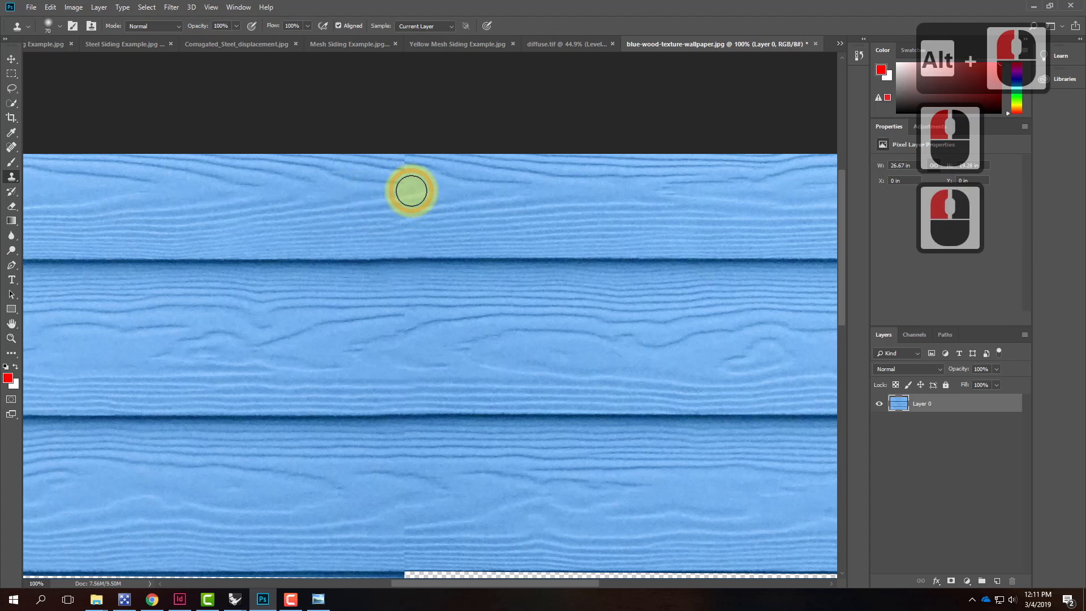
click(408, 194)
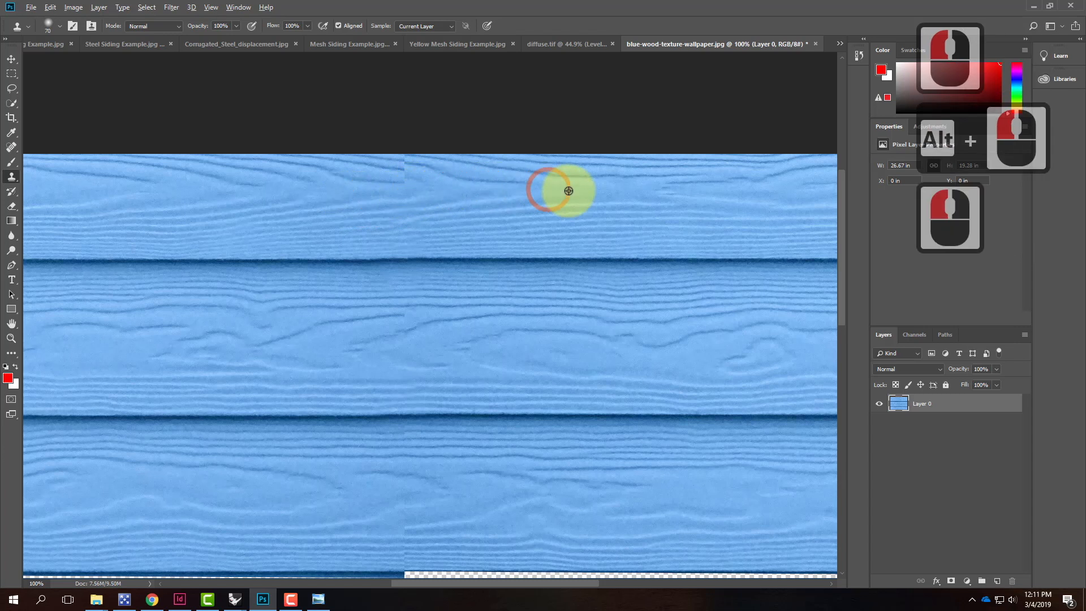
alt+click(407, 190)
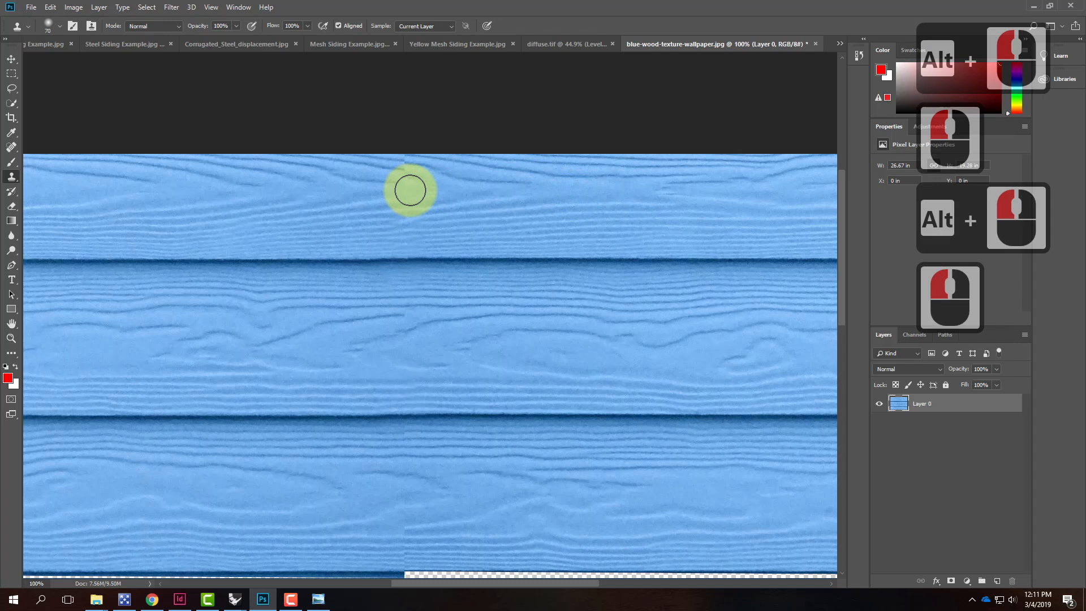
click(432, 202)
alt+click(236, 191)
alt+click(415, 189)
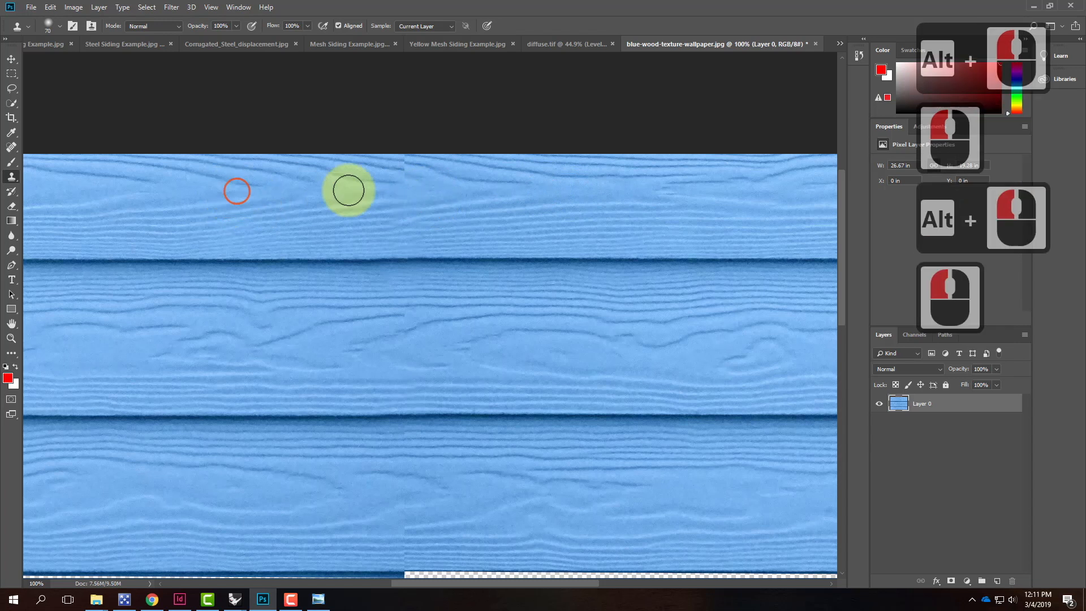
click(416, 189)
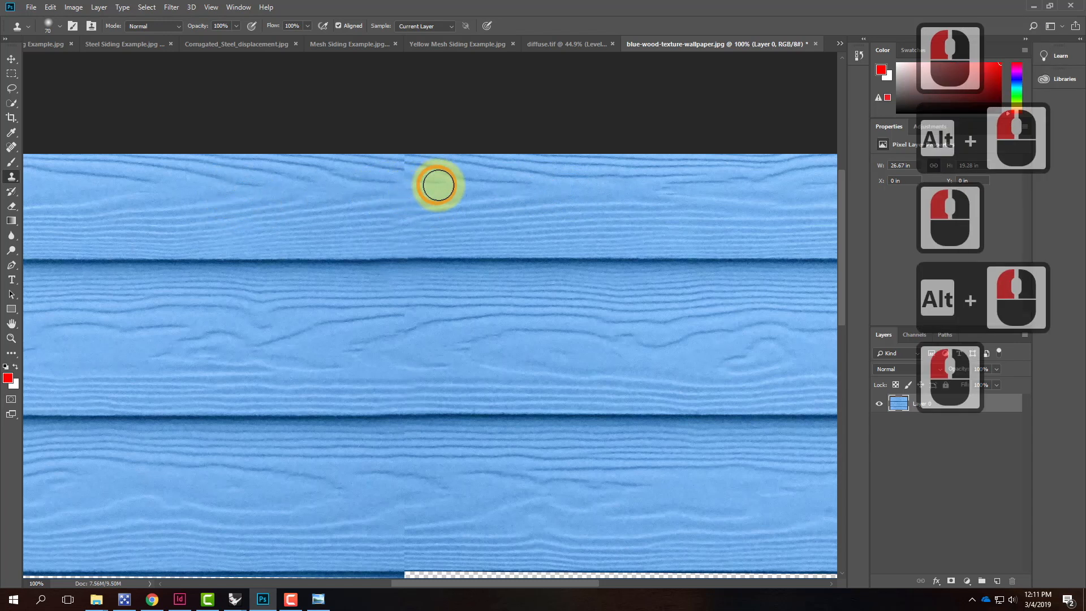
key(ctrl+alt+z)
key(ctrl+alt+z)
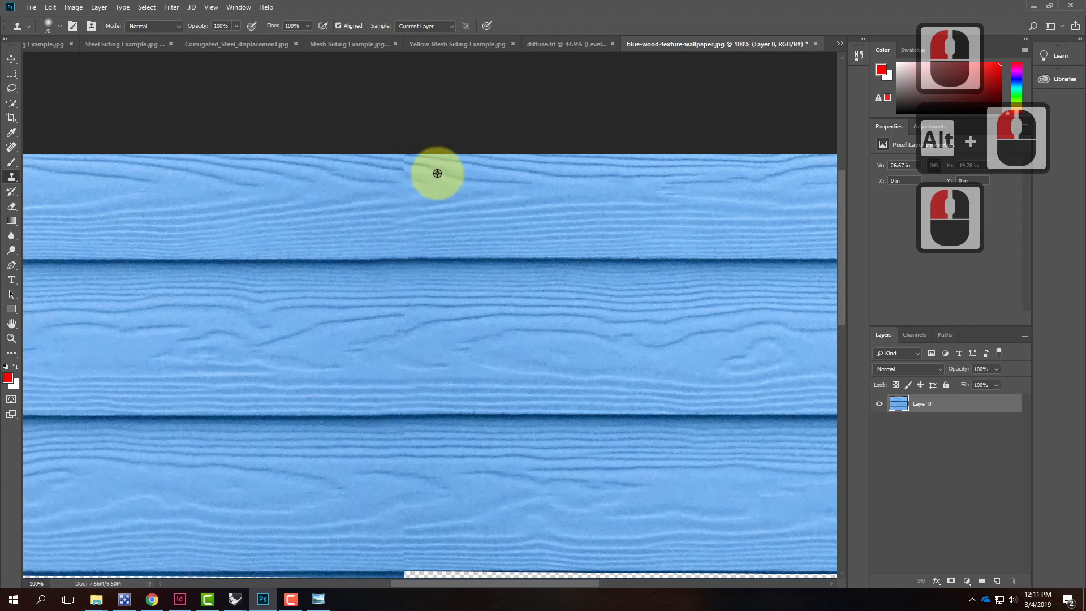
alt+click(409, 168)
click(538, 170)
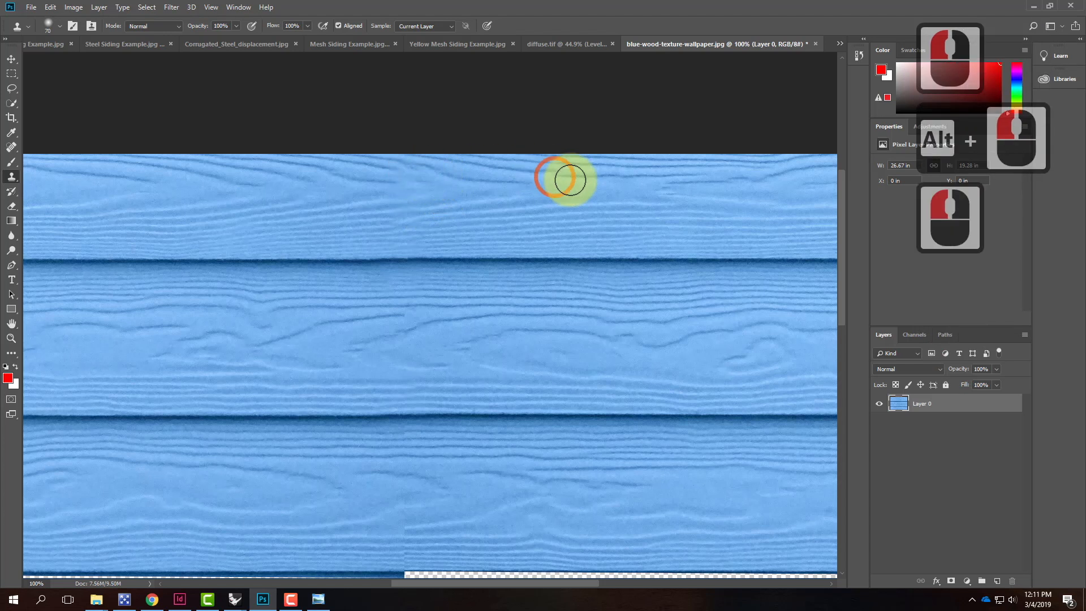
Fill the transparent horizontal gap by cloning the dark board joint above it along the width of the image
scroll(580, 254, down, 20)
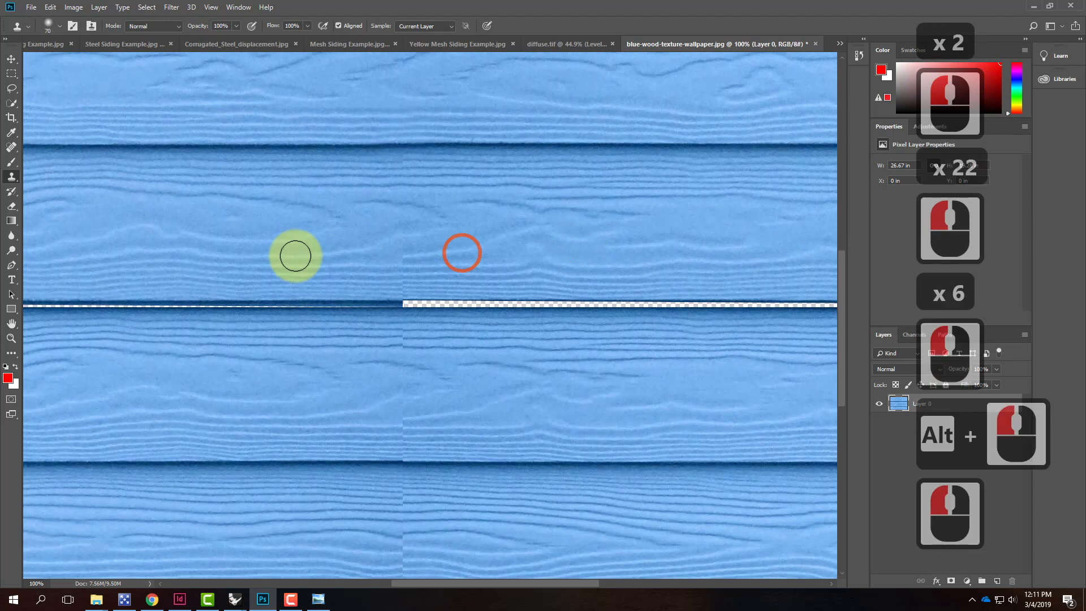
click(506, 289)
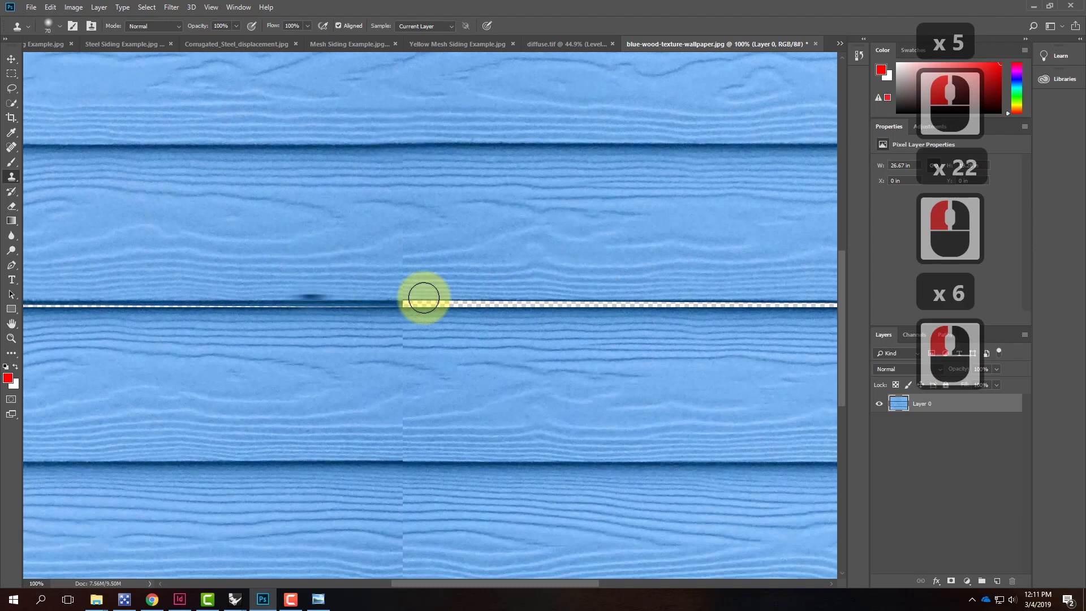
scroll(569, 300, up, 6)
scroll(572, 296, left, 10)
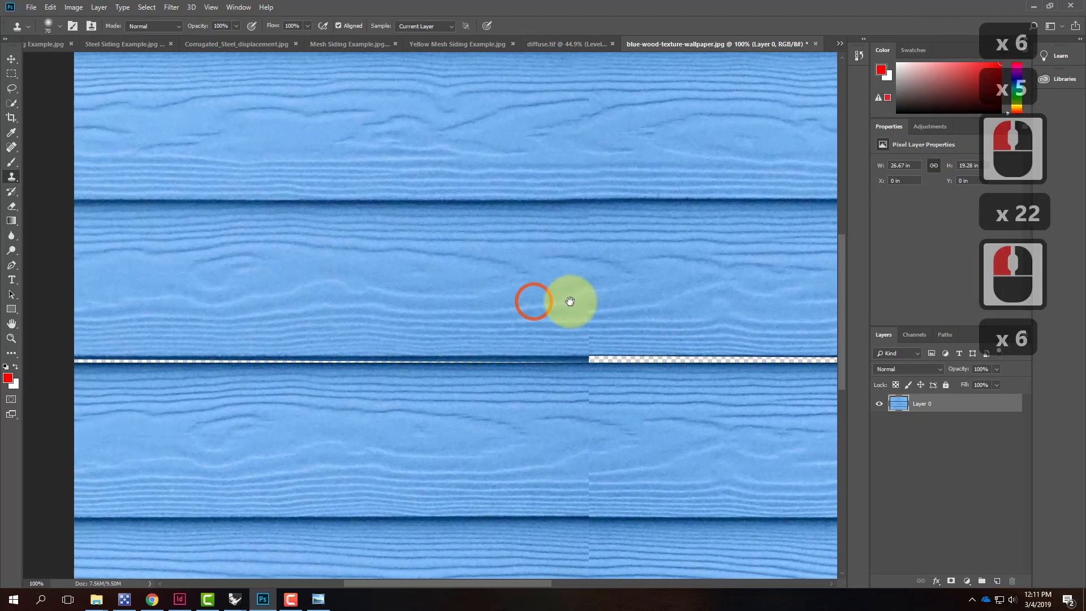
key(alt)
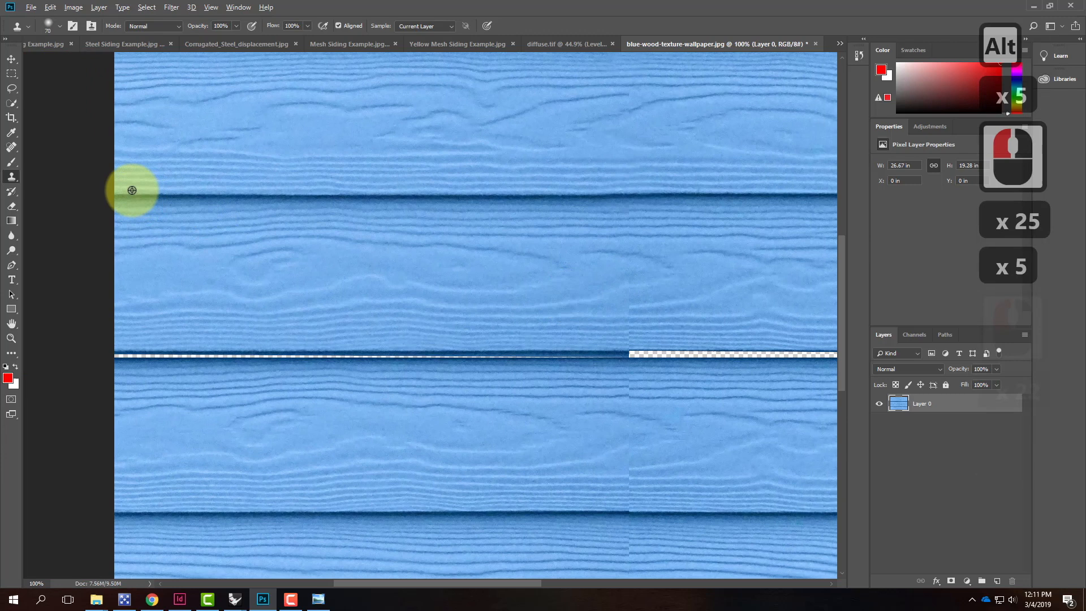
alt+click(141, 199)
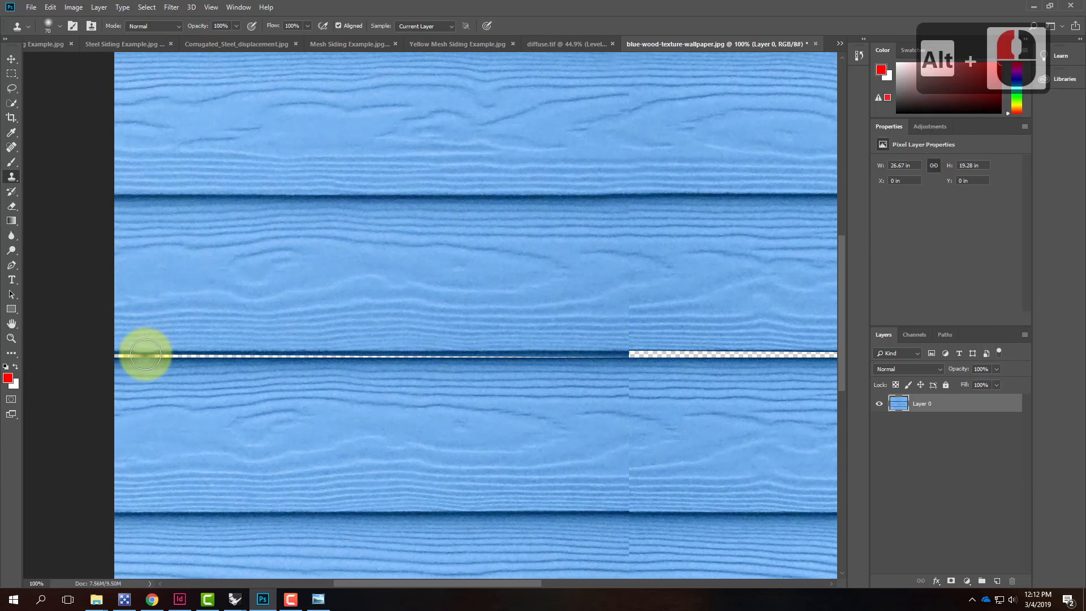
mouse_move(145, 354)
mouse_down()
mouse_move(112, 352)
mouse_move(773, 356)
mouse_move(723, 328)
mouse_up()
scroll(388, 325, right, 11)
drag(365, 353, 805, 356)
scroll(332, 342, left, 13)
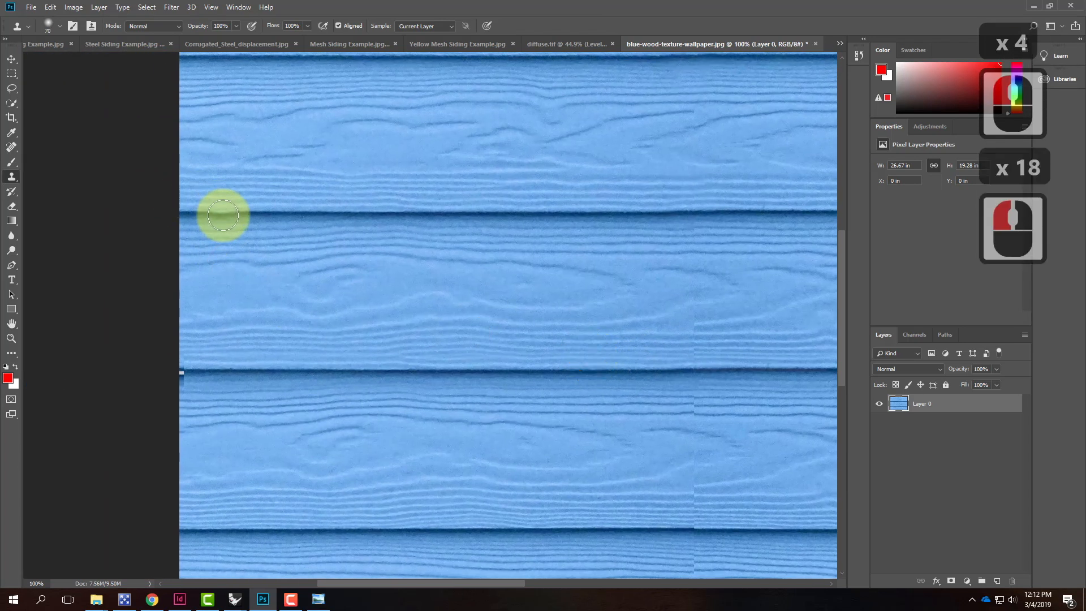
Clone clean wood grain with the Clone Stamp over the white notch at the image's left edge between two planks
alt+click(211, 270)
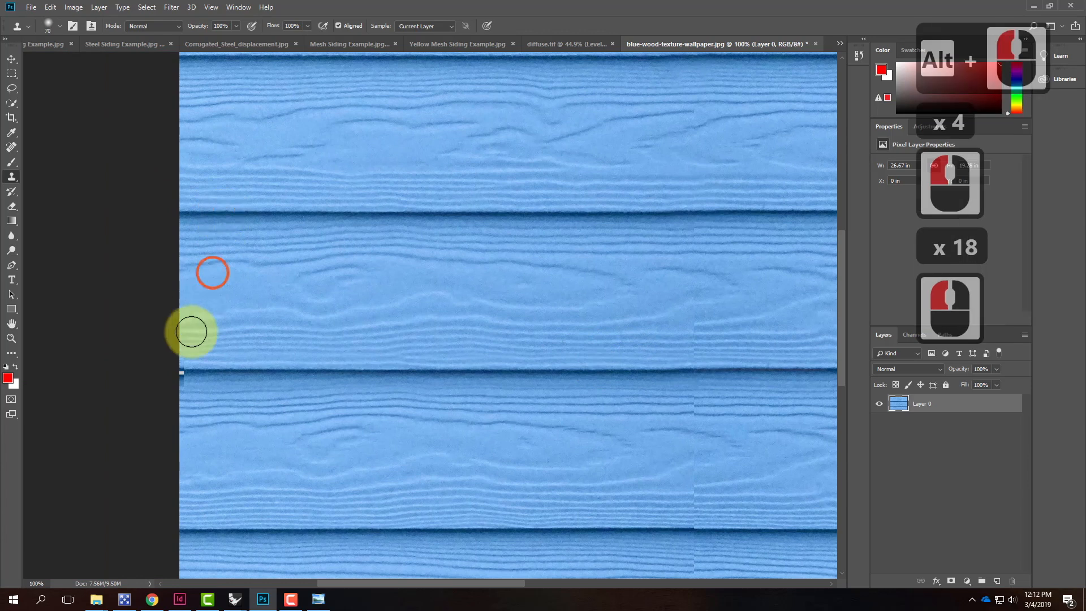
click(191, 371)
Clone Stamp over the vertical seam in the lower half of the second-lowest full plank, including its bottom edge
key(space)
mouse_move(607, 300)
mouse_down()
mouse_move(398, 235)
mouse_move(318, 241)
mouse_up()
drag(436, 449, 432, 380)
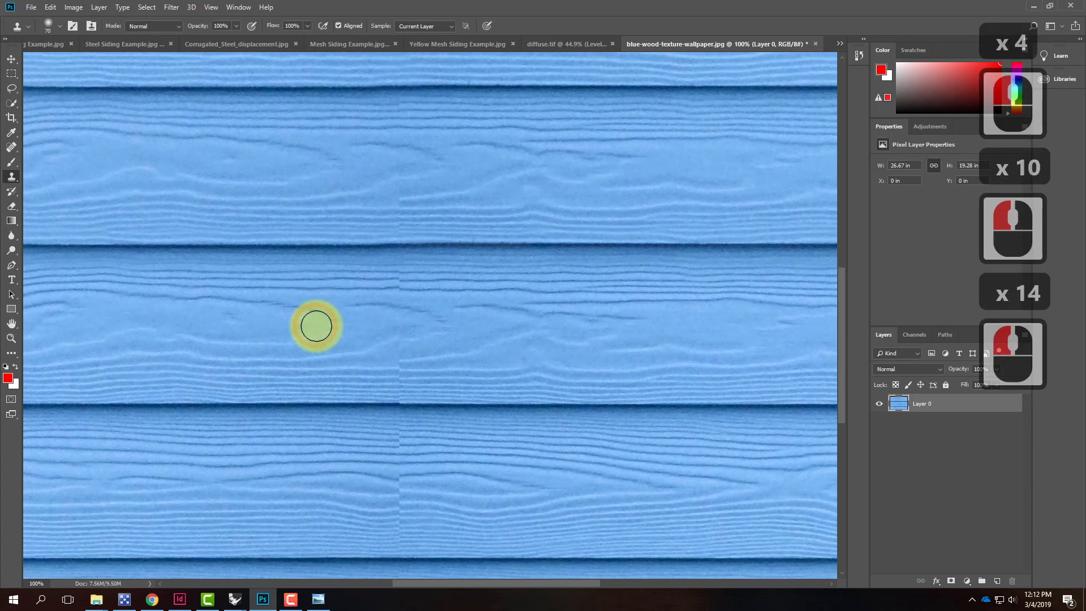
alt+click(398, 408)
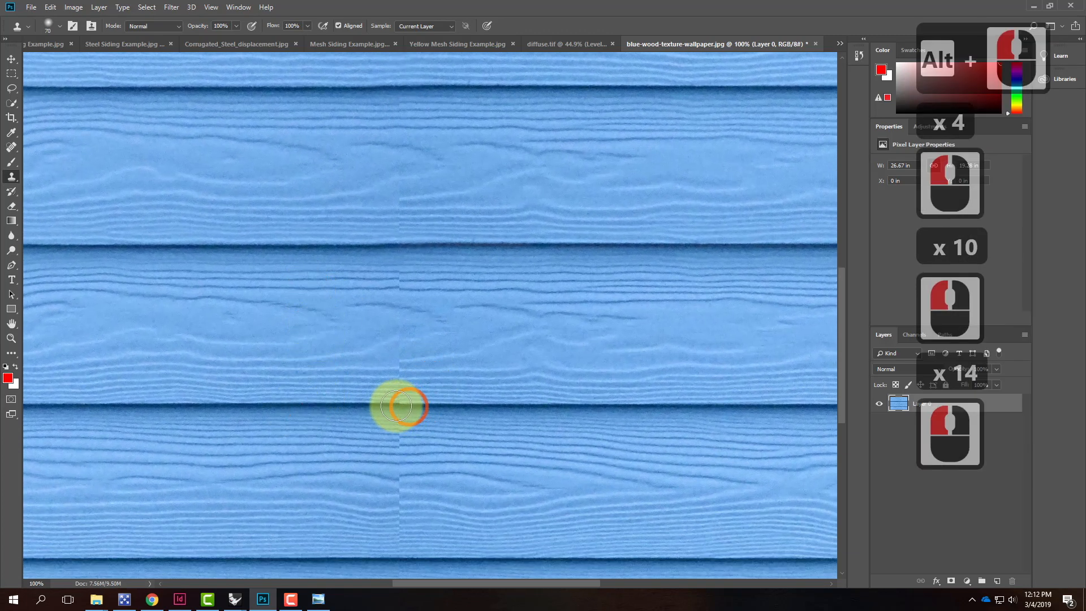
click(397, 403)
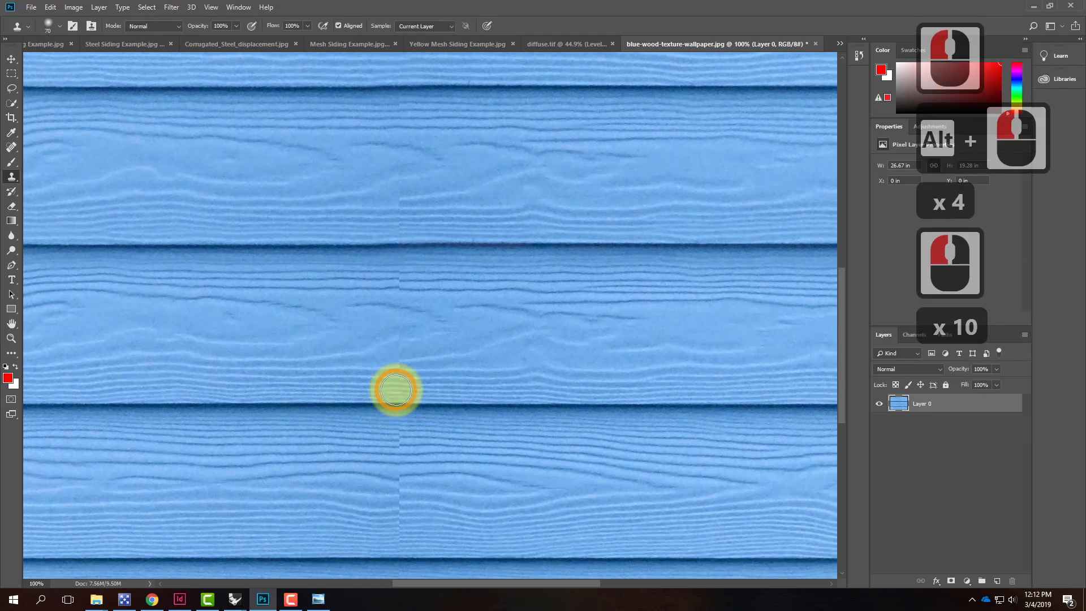
click(398, 376)
click(404, 363)
Sample nearby grain and clone over the vertical seam in the upper half of the same plank
alt+click(374, 336)
click(400, 351)
click(402, 328)
drag(397, 315, 403, 299)
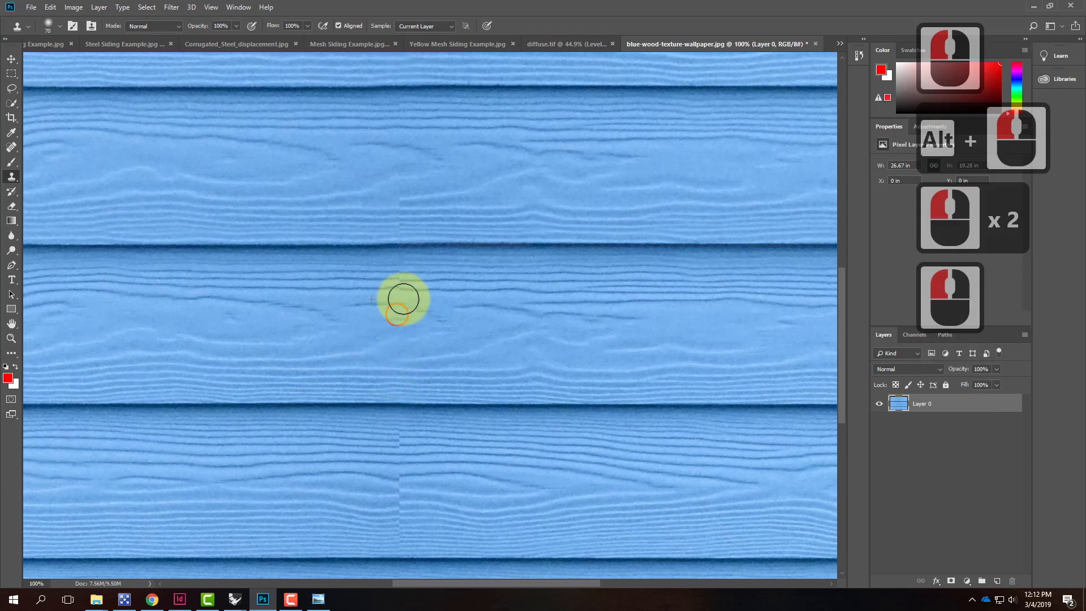
click(419, 279)
alt+click(398, 280)
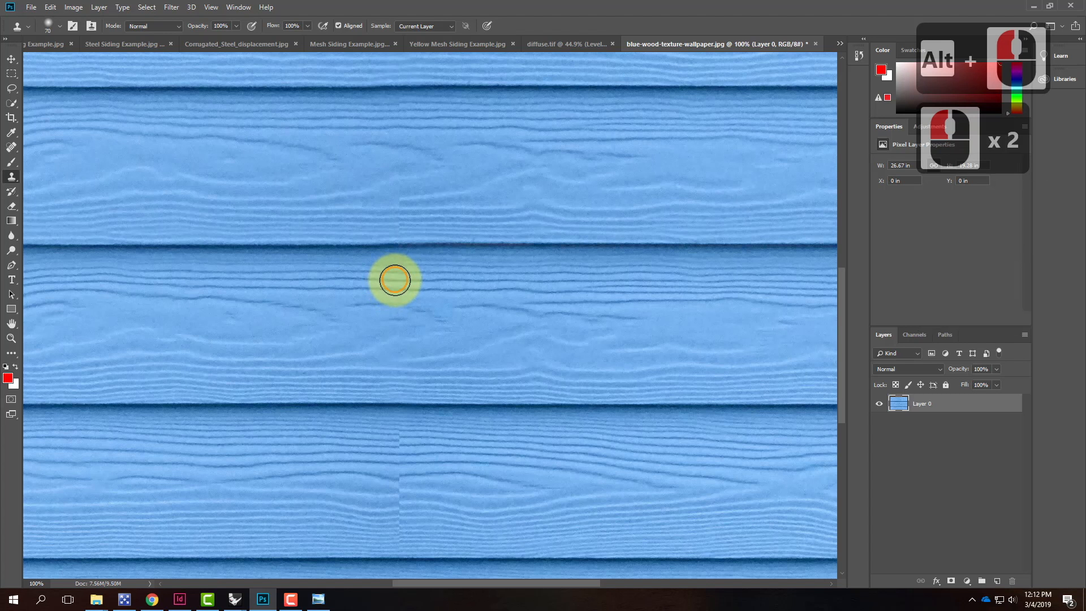
click(395, 267)
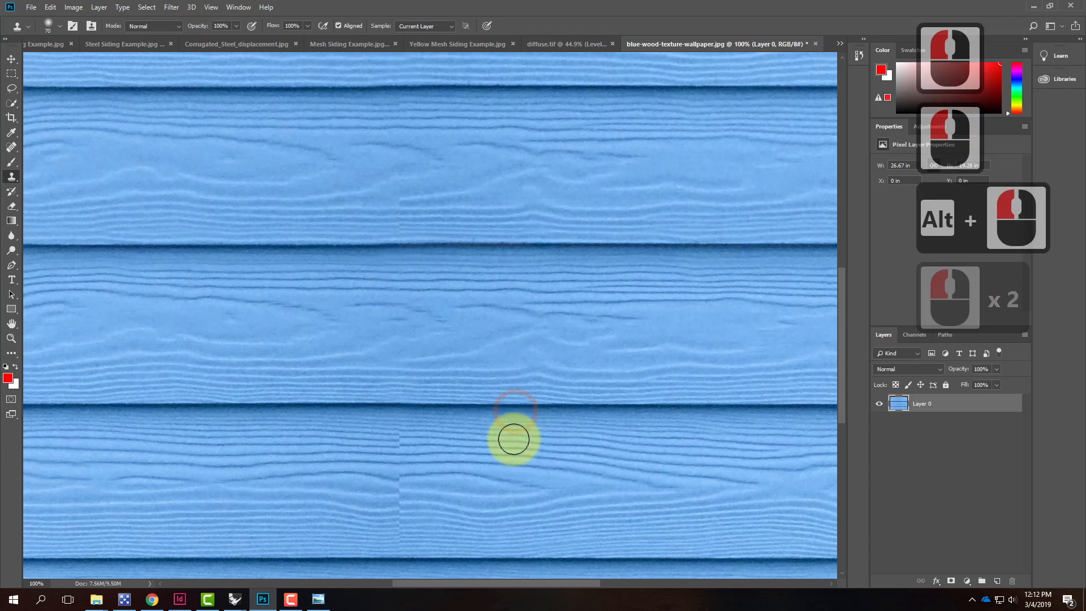
Clone over the vertical seam in the upper half of the lowest full plank using nearby grain
drag(511, 476, 512, 357)
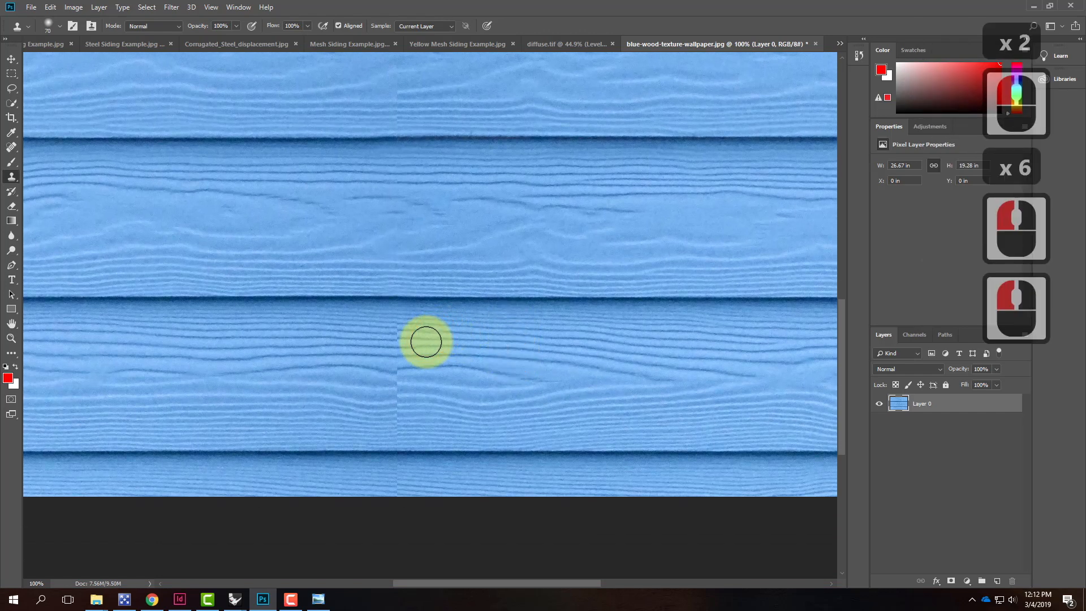
alt+click(430, 330)
click(400, 315)
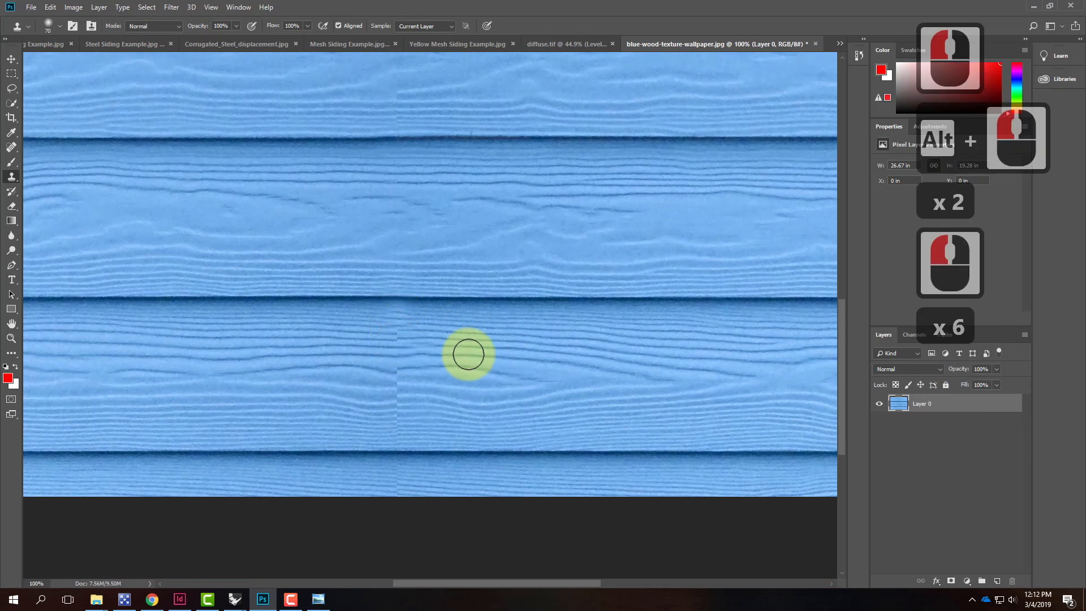
alt+click(402, 345)
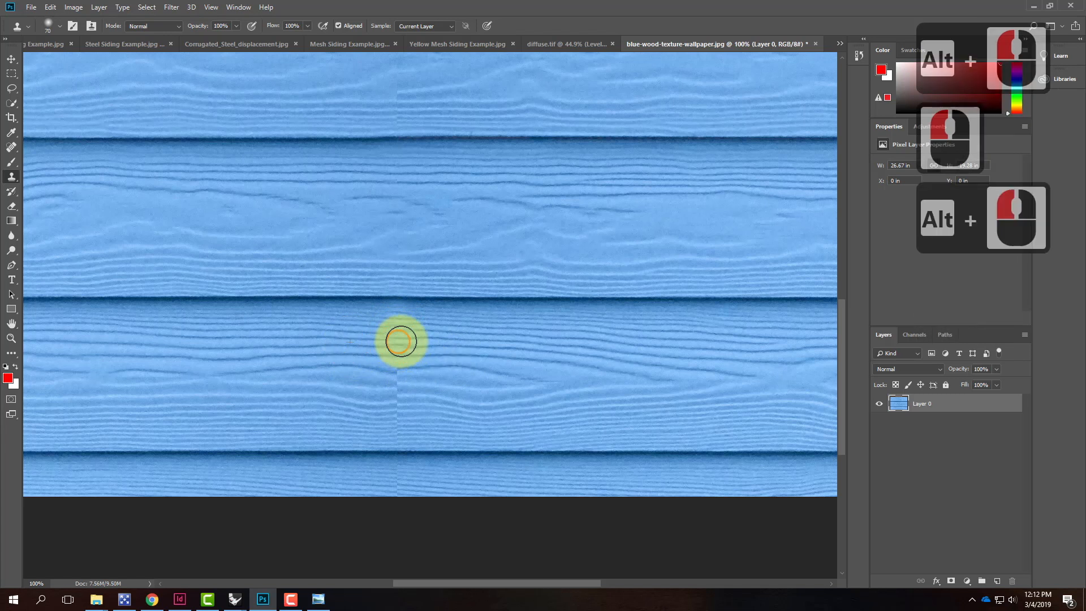
click(396, 366)
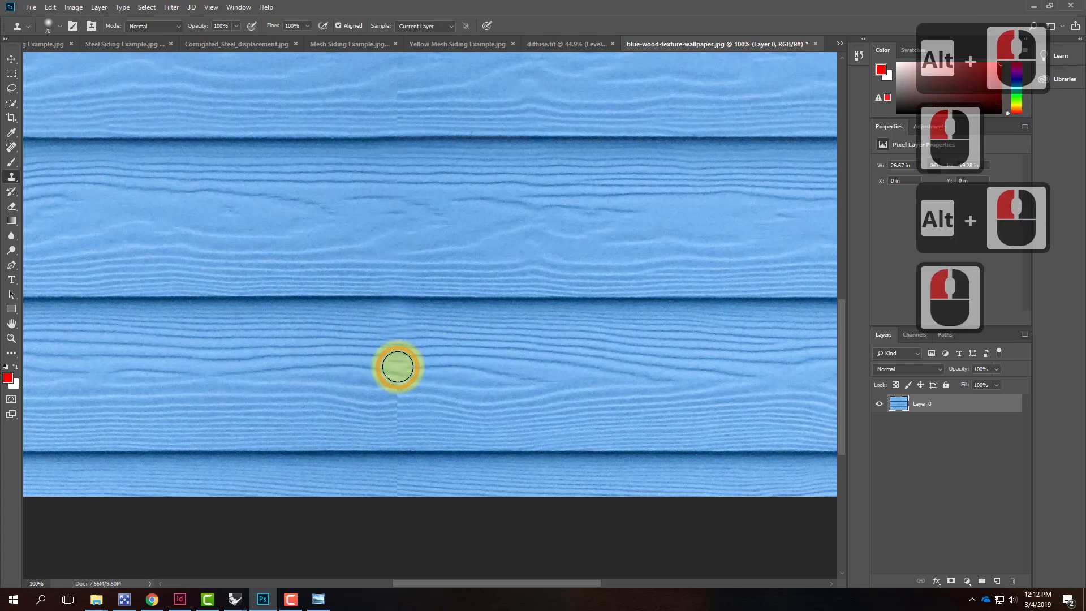
Clone over the vertical seam in the lower half of the lowest full plank, resampling grain from both sides
alt+click(436, 393)
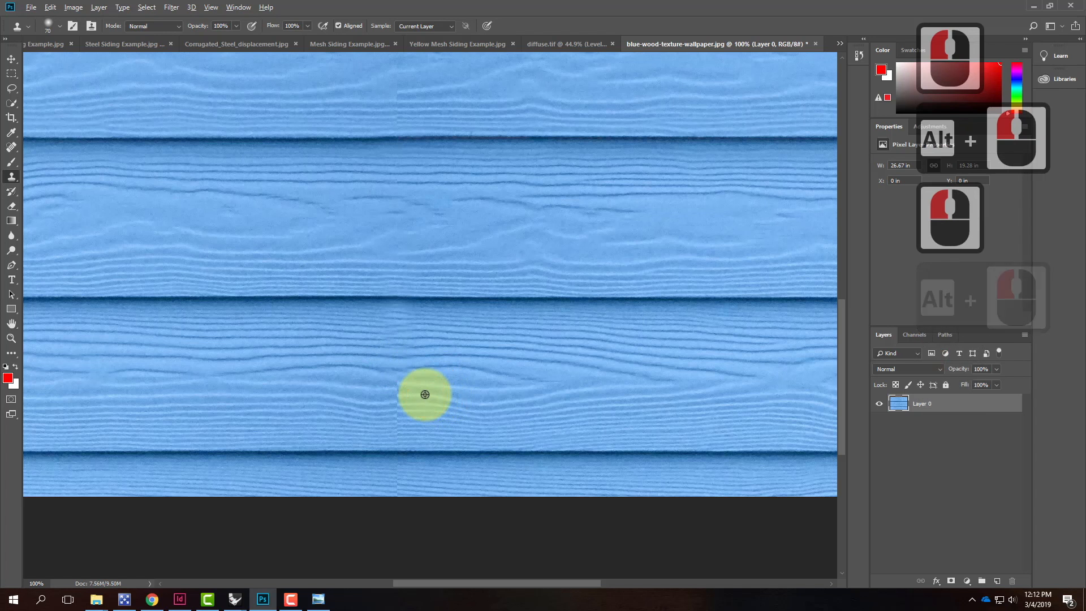
click(401, 390)
alt+click(438, 412)
click(393, 412)
alt+click(424, 425)
click(400, 427)
alt+click(349, 425)
double_click(402, 430)
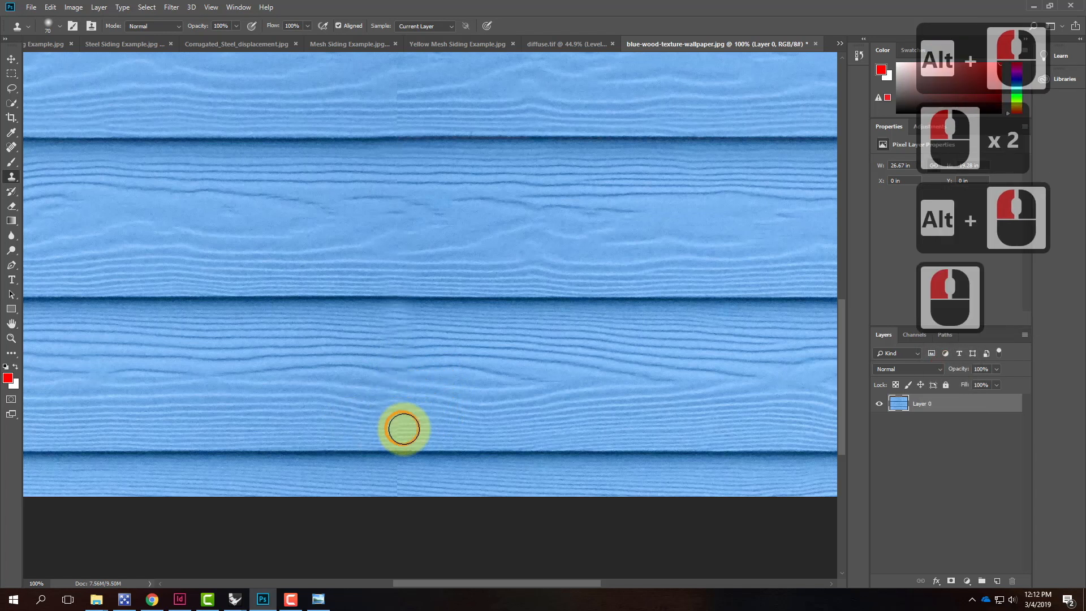
alt+click(490, 430)
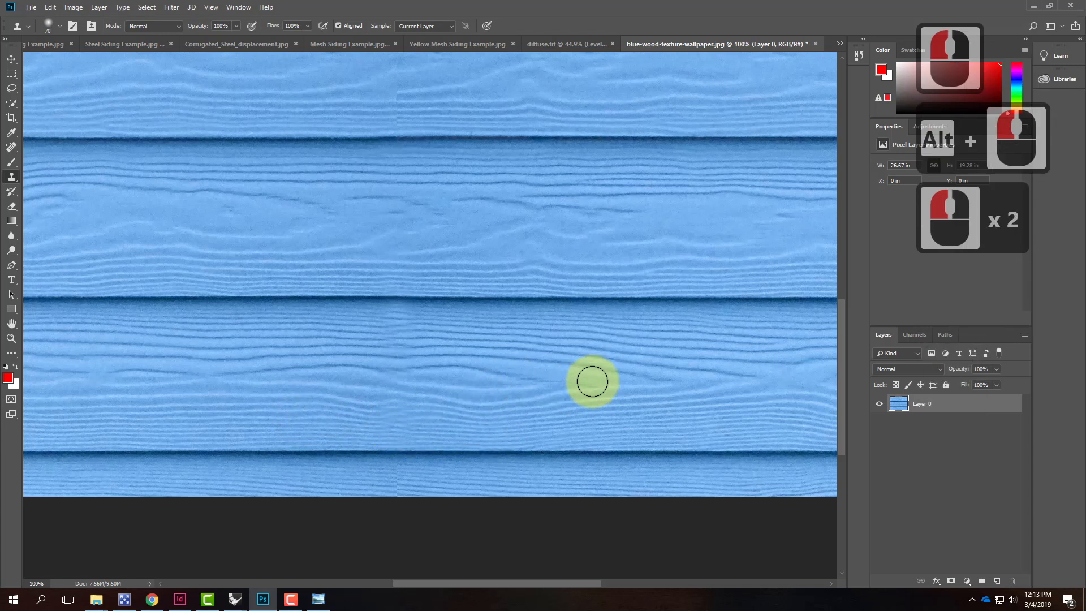
Start saving the whole texture as a new file and choose the JPEG format
key(ctrl+0)
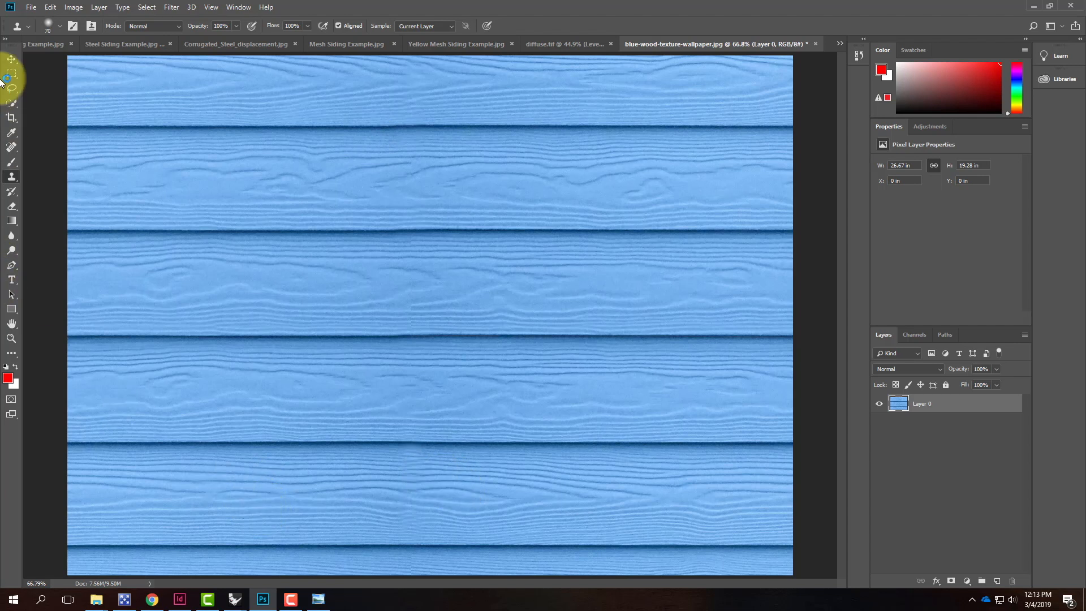
click(38, 7)
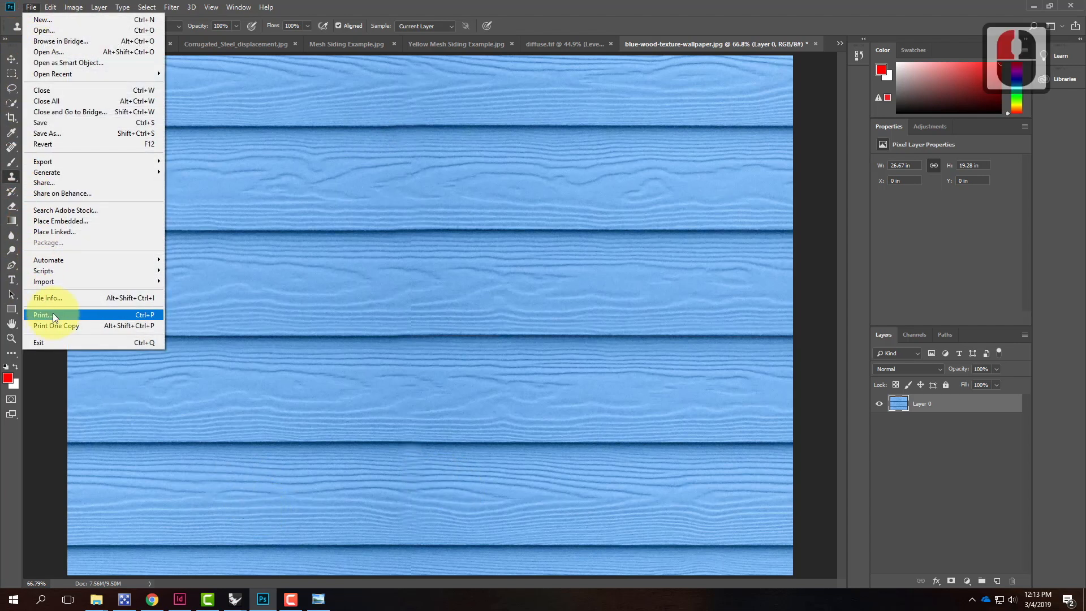
click(51, 134)
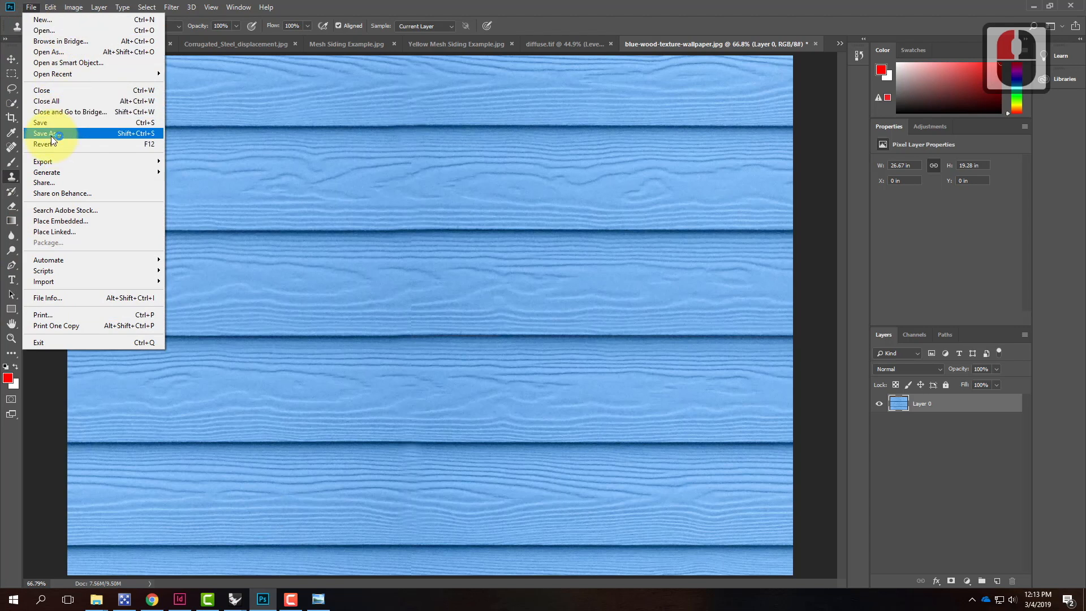
click(146, 262)
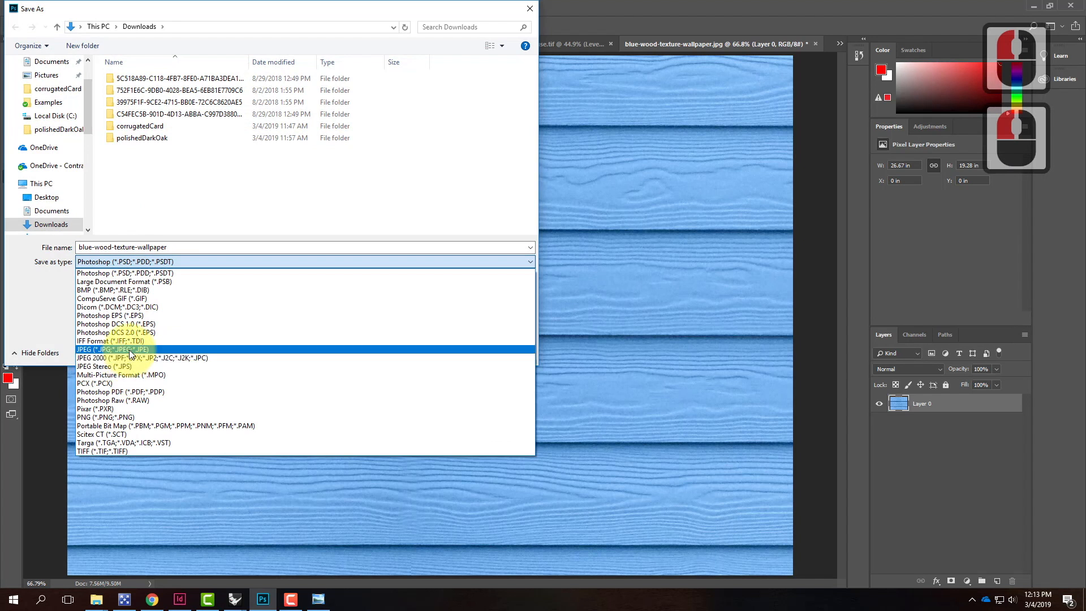
click(130, 349)
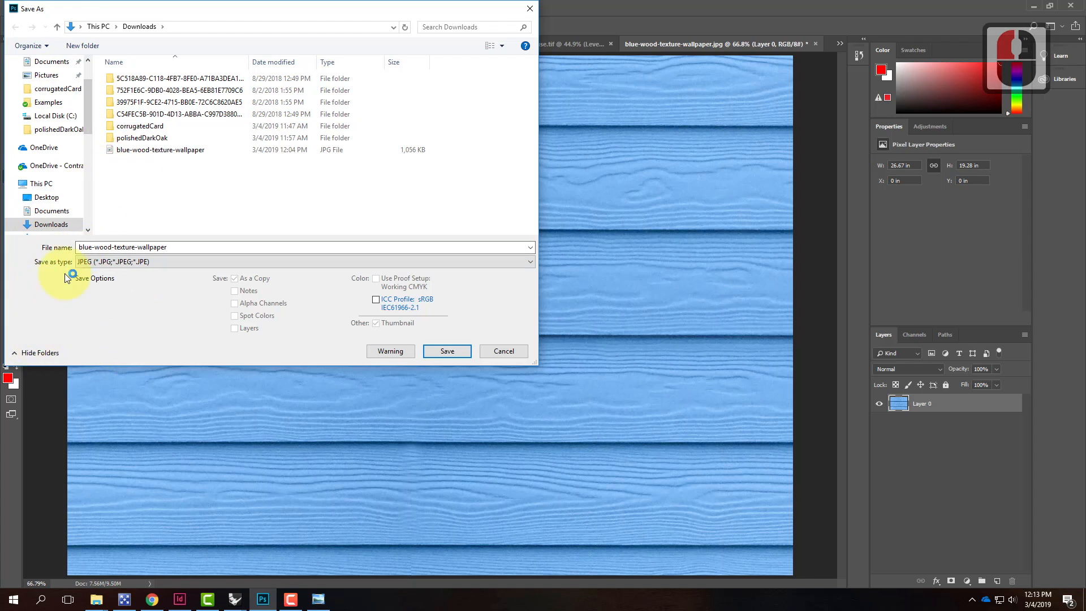
Create a new folder named Wood Siding in Downloads
click(82, 44)
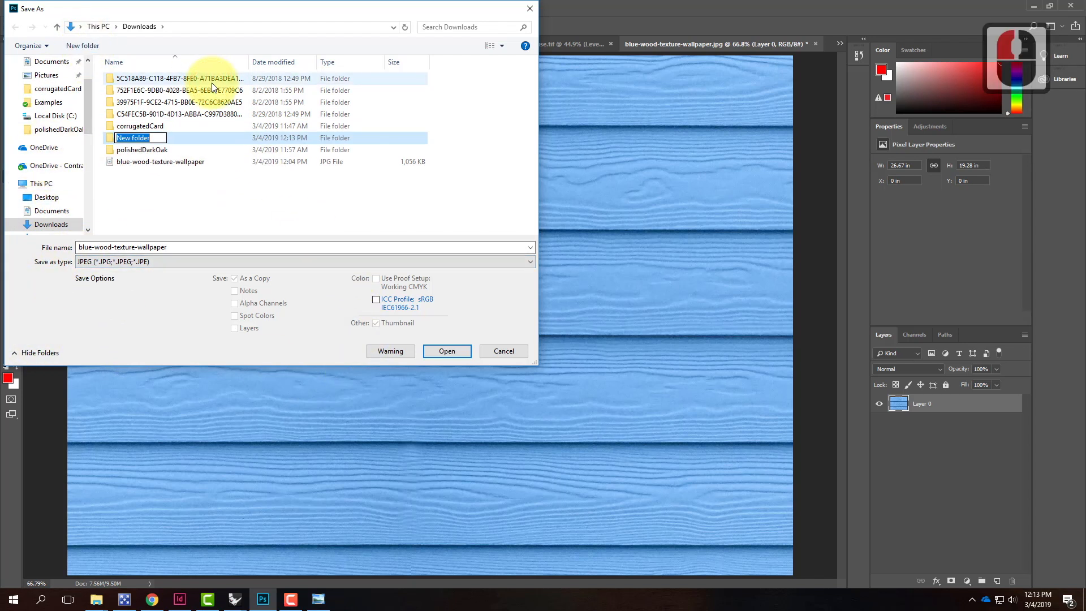
text(Wood Siding)
key(Return)
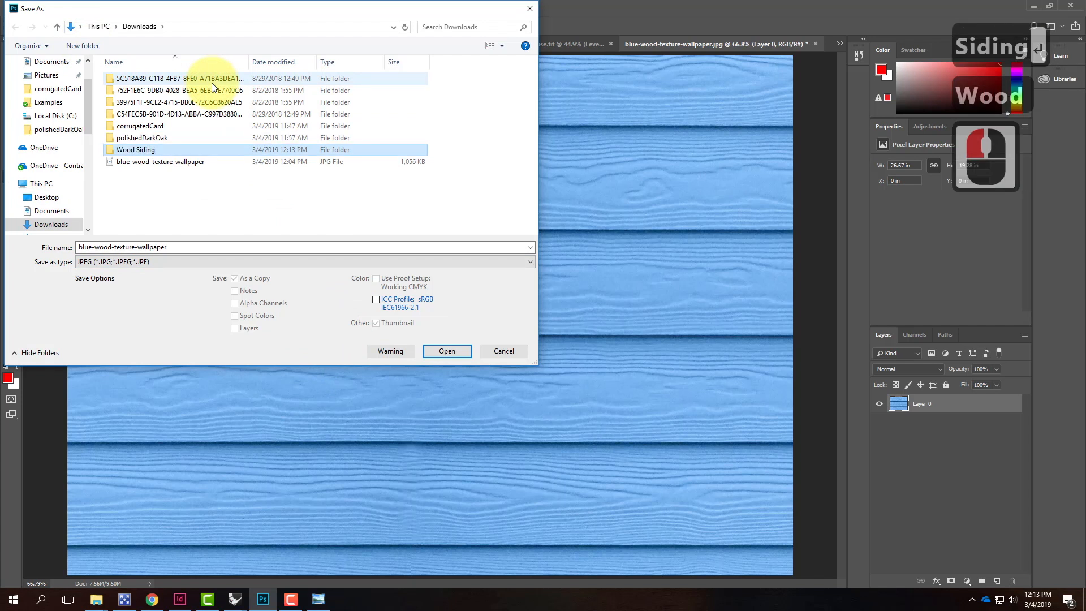
Name the file diffuse and save it as a JPEG at quality 12 (Maximum) with the Baseline ("Standard") format
click(186, 248)
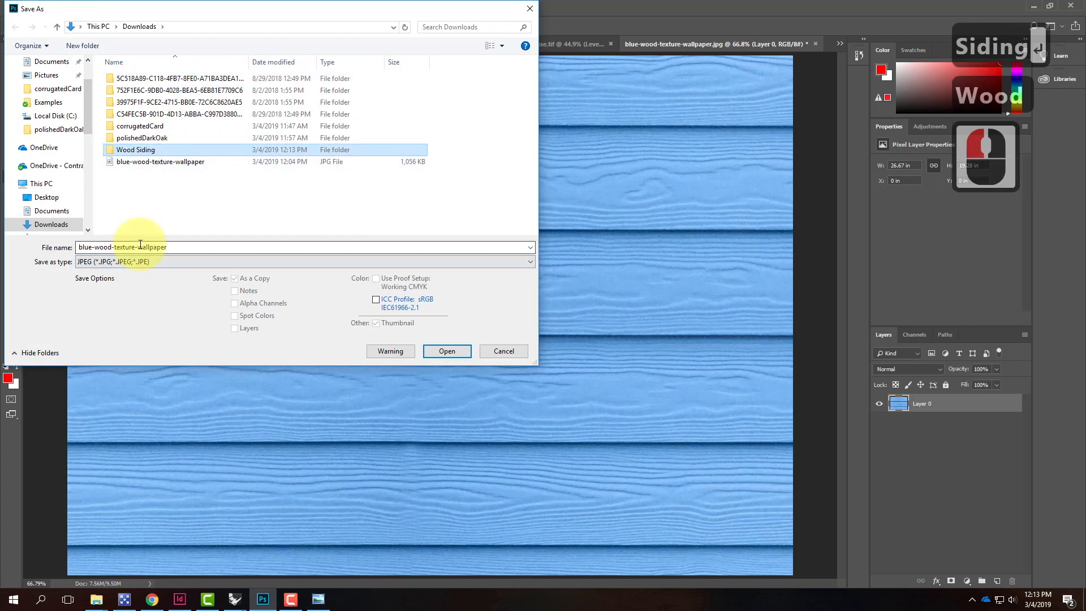
click(185, 247)
drag(183, 246, 53, 238)
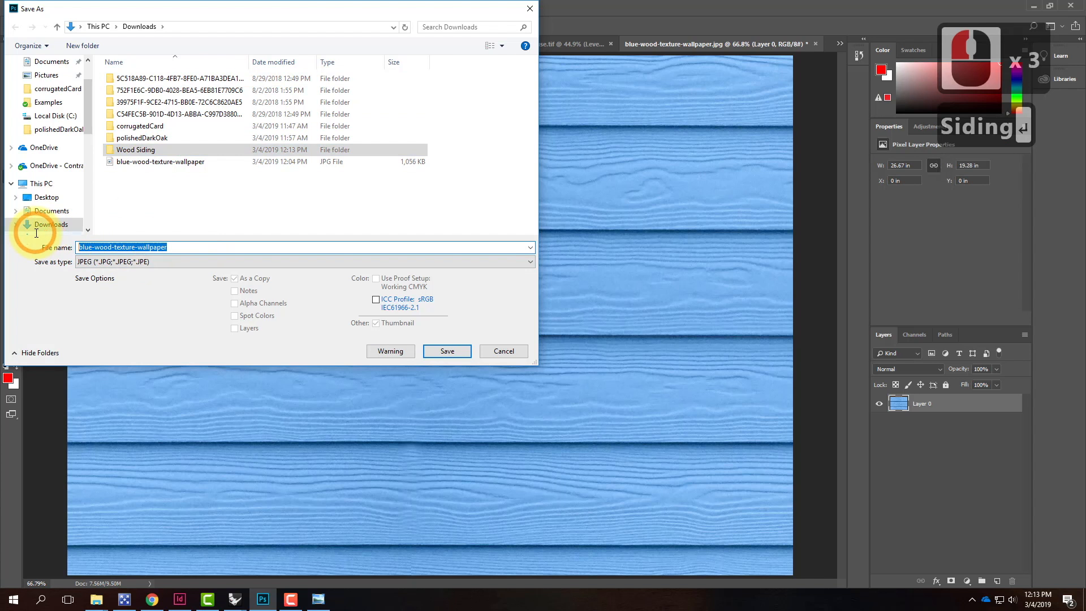
text(diffuese)
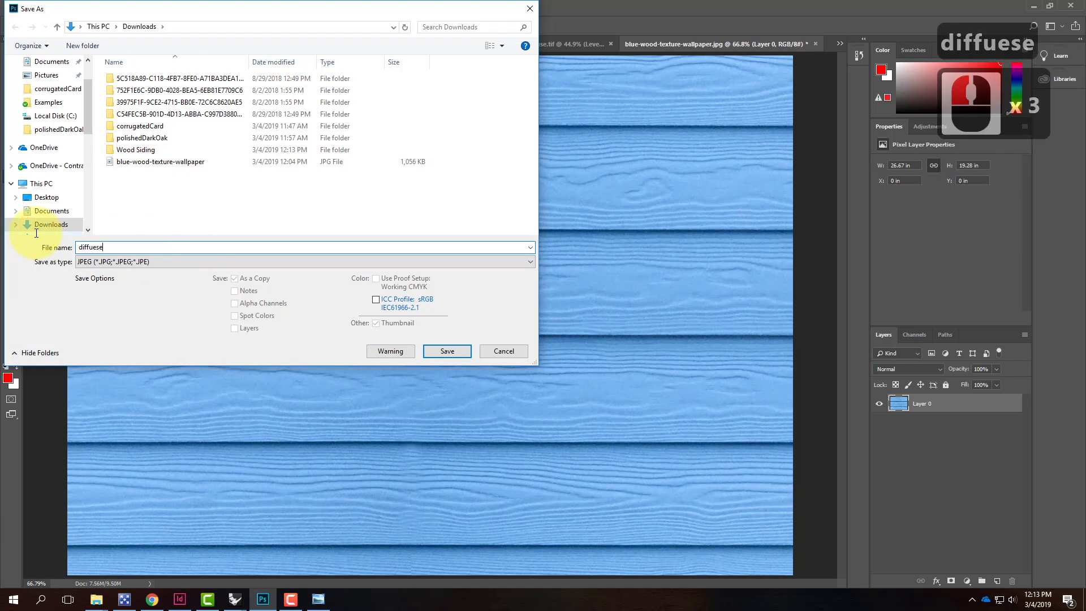
key(BackSpace)
key(BackSpace)
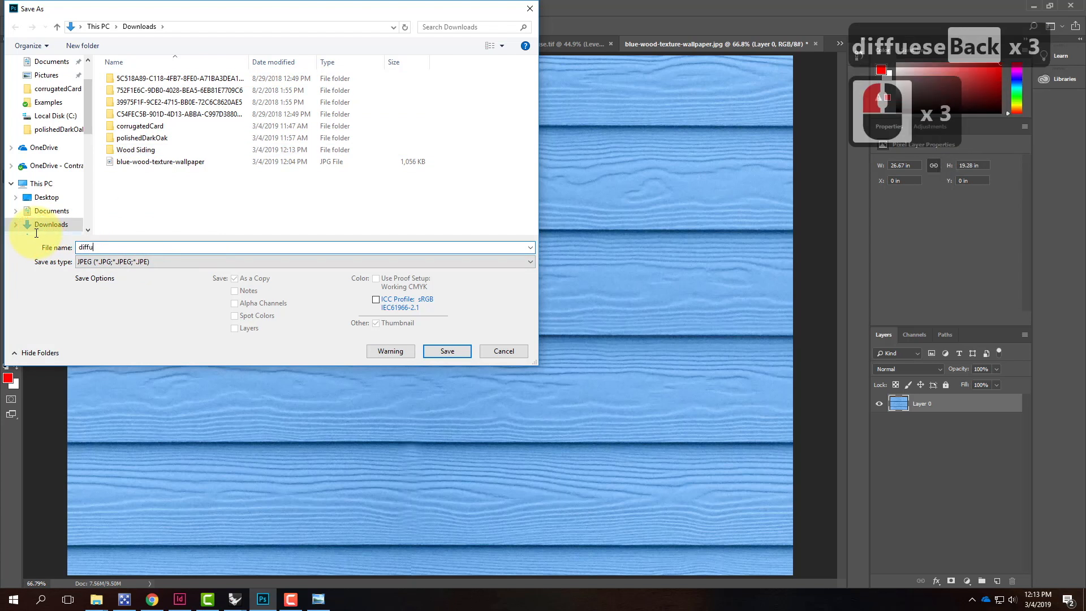
text(se)
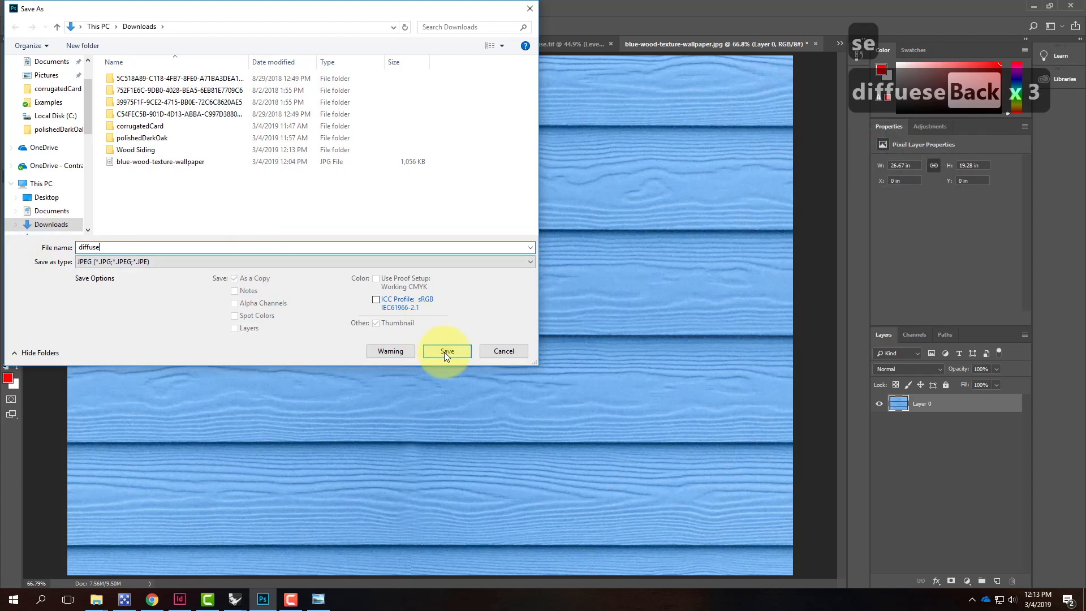
click(447, 352)
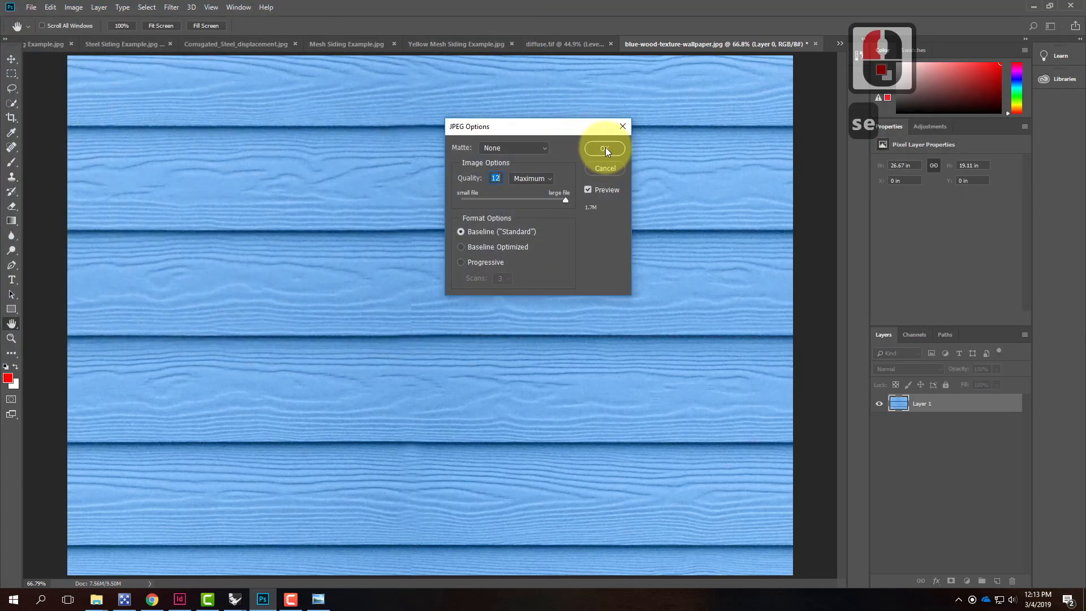
click(604, 148)
key(s)
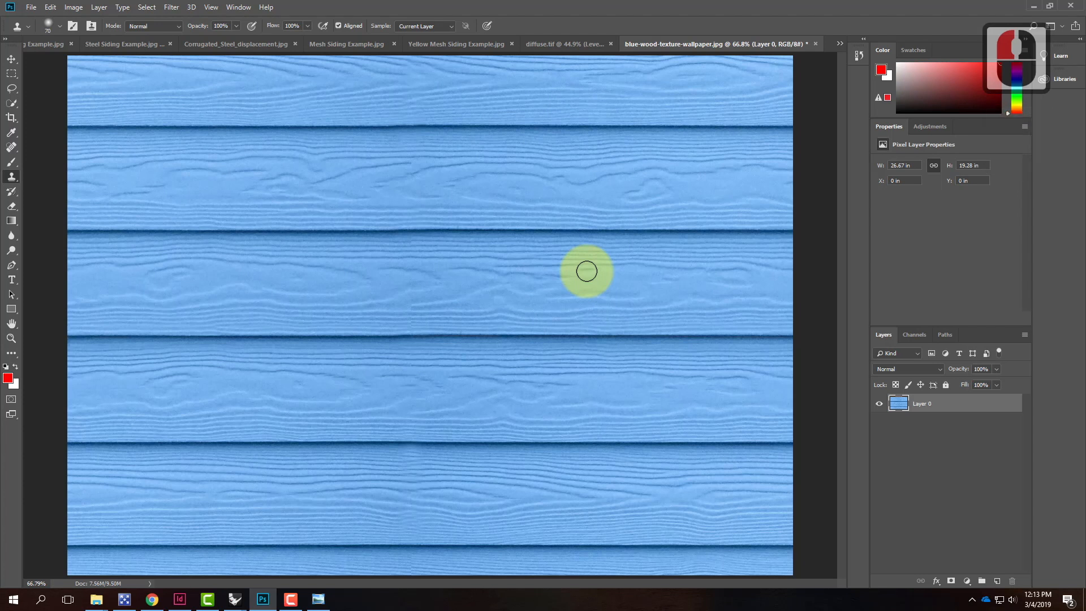
Add a Channel Mixer adjustment layer above the wood texture and turn on Monochrome
click(153, 7)
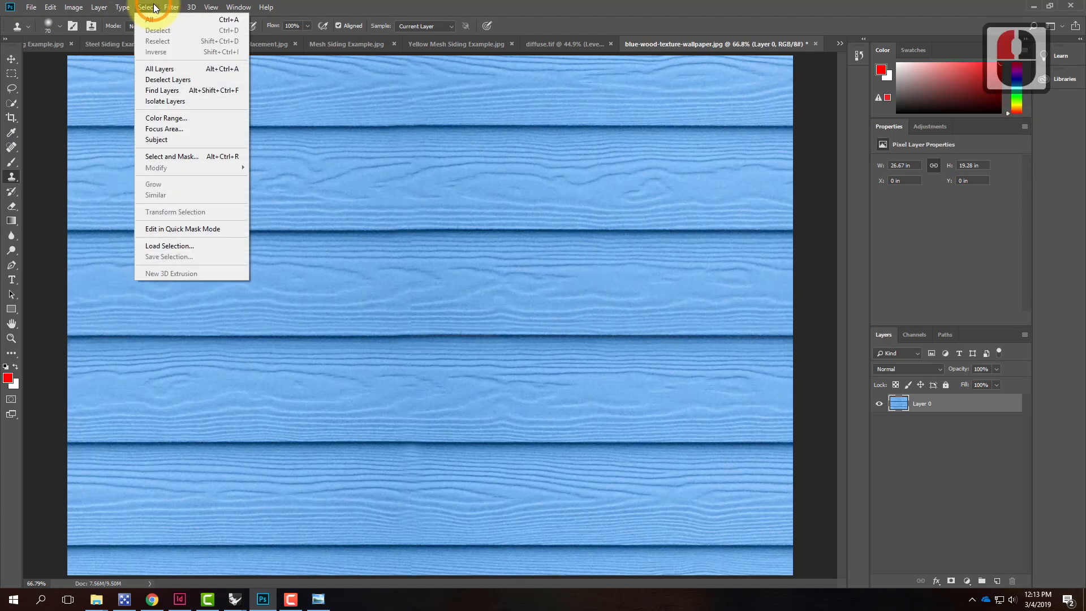
mouse_move(99, 7)
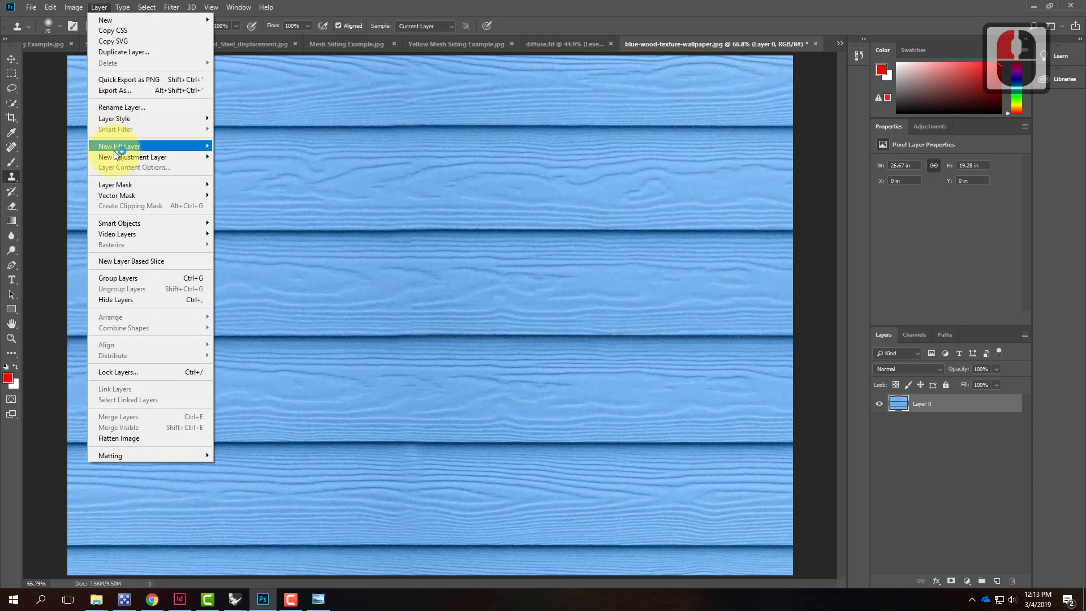
mouse_move(113, 158)
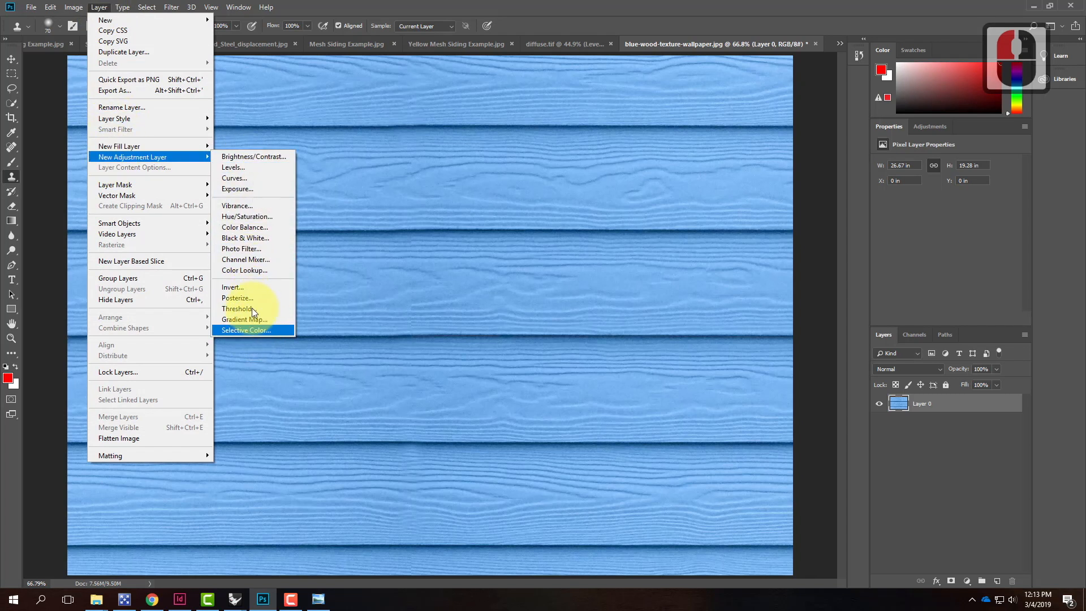
click(250, 261)
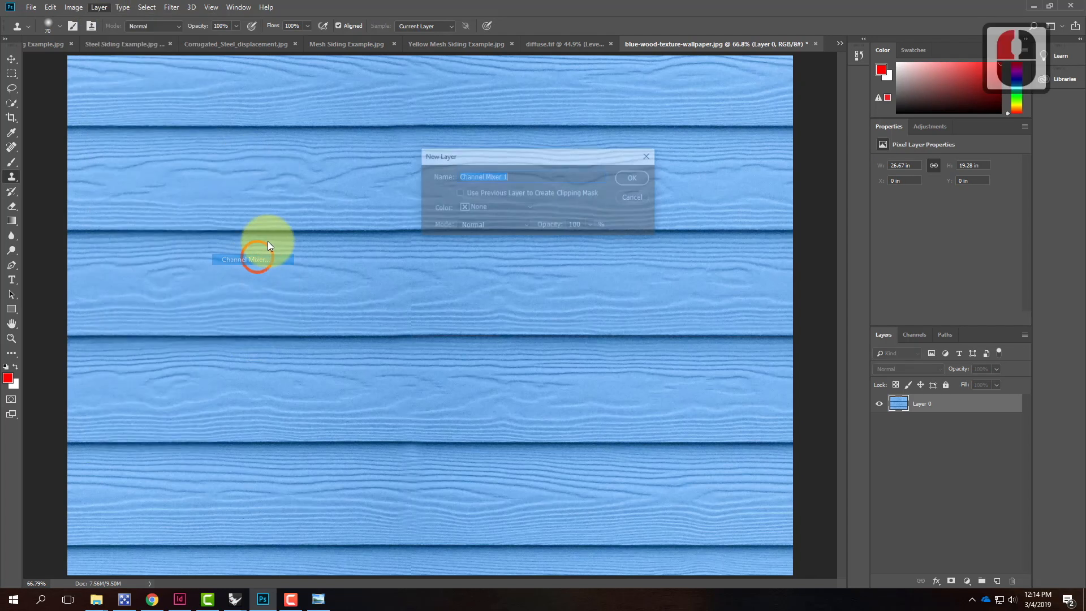
click(647, 178)
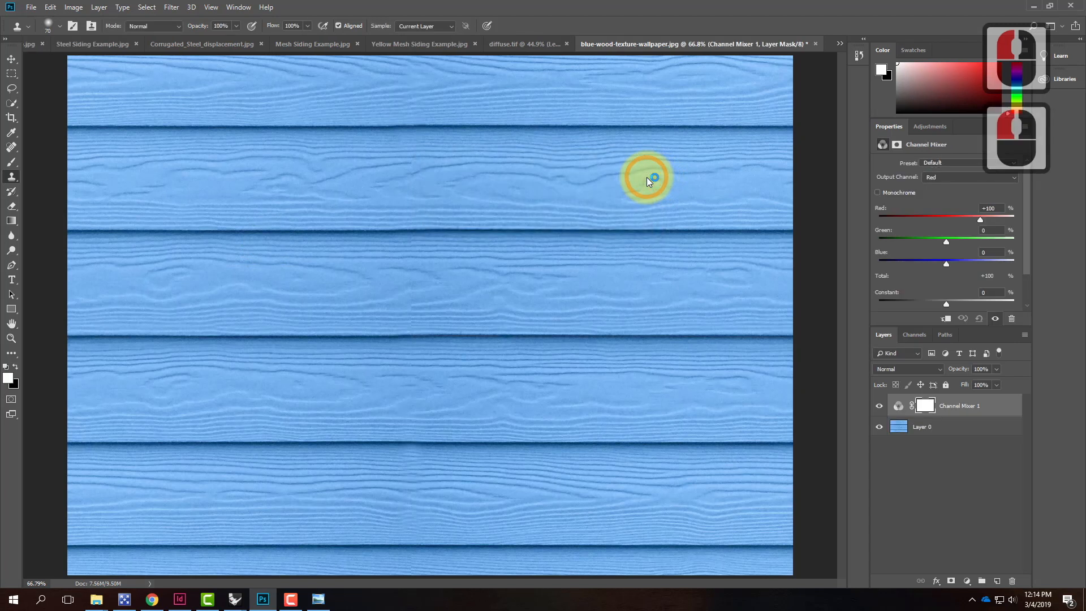
click(877, 192)
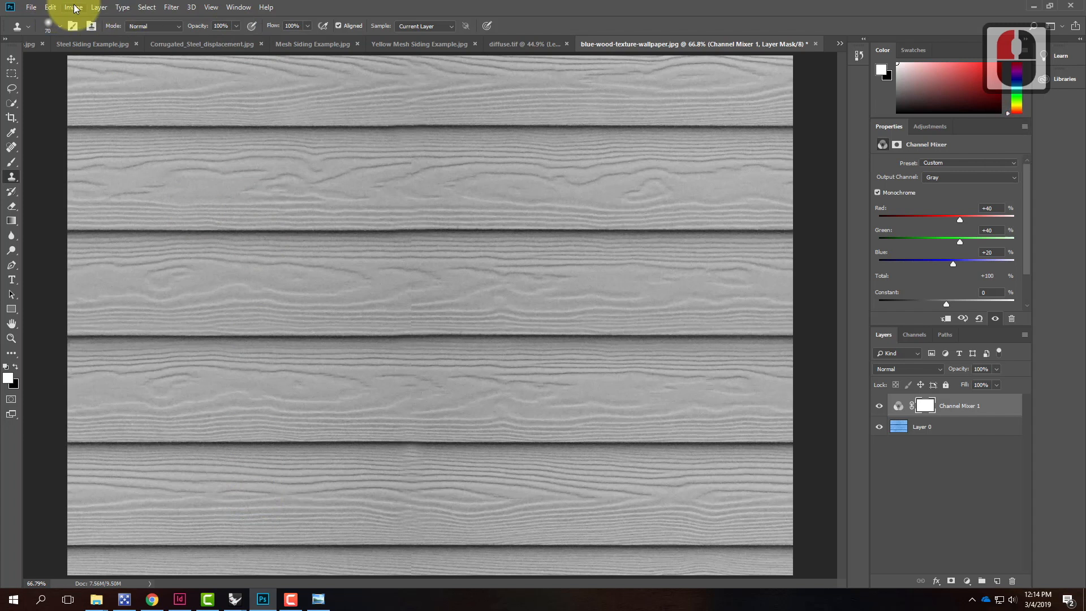
Add a Levels adjustment layer above the Channel Mixer and set its input levels to 48, 0.73 and 179
click(98, 7)
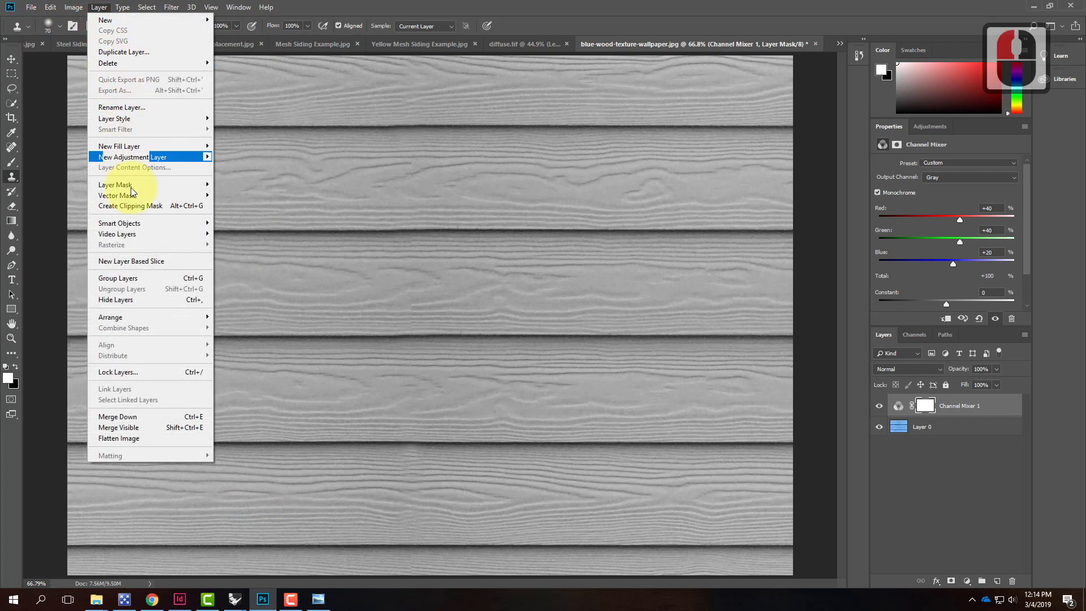
mouse_move(154, 155)
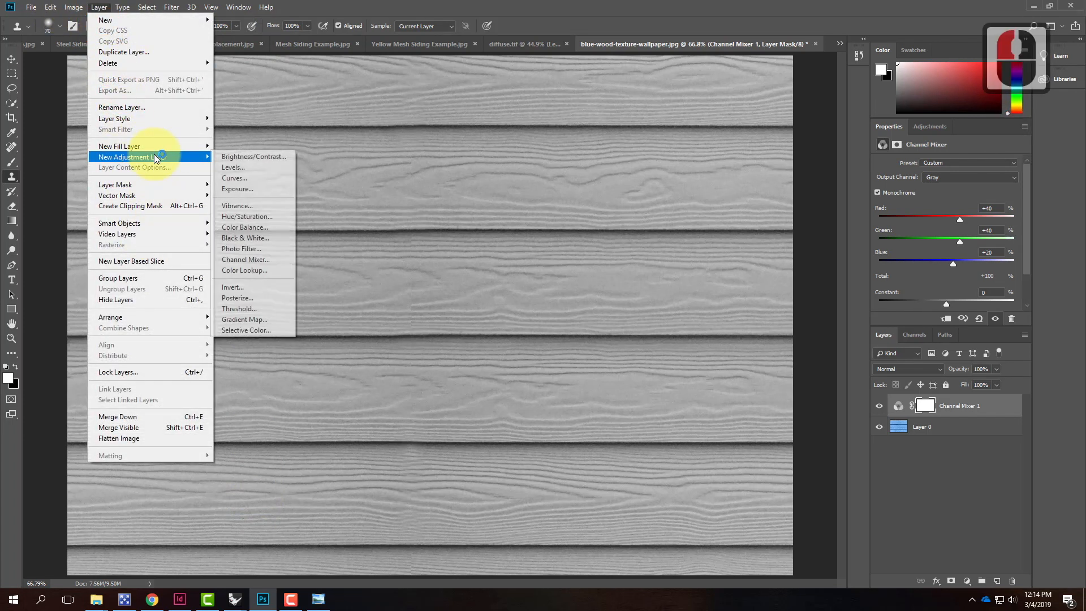
click(269, 166)
click(632, 179)
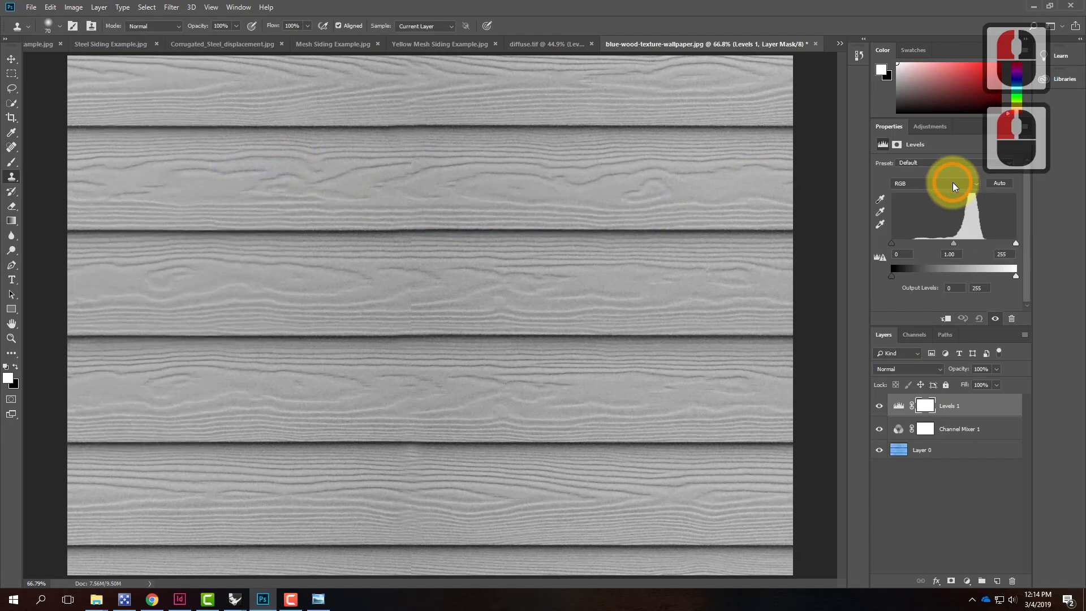
drag(892, 243, 915, 242)
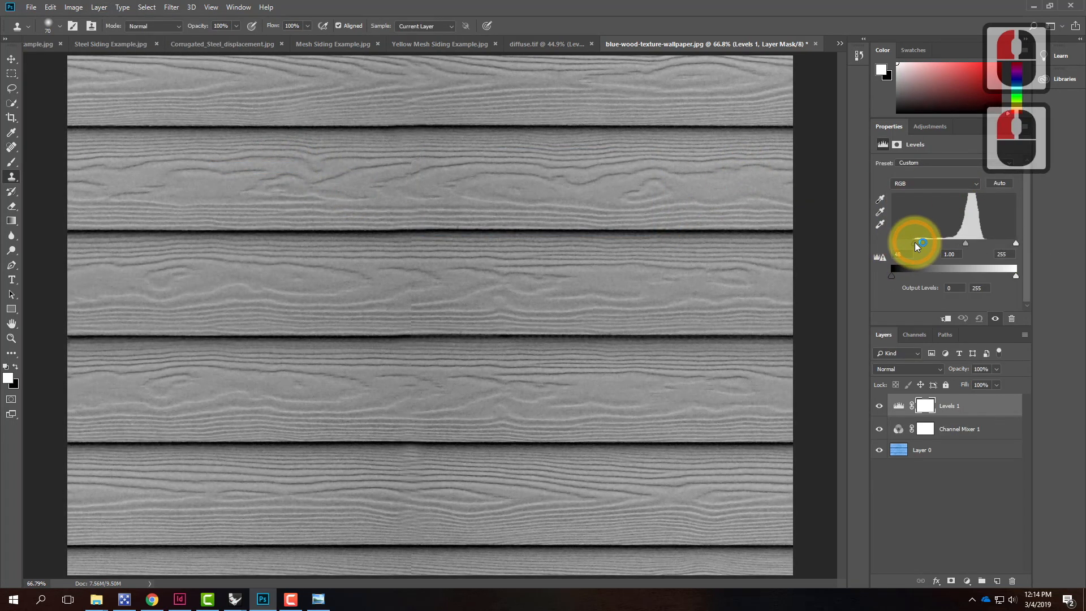
drag(1017, 245, 953, 245)
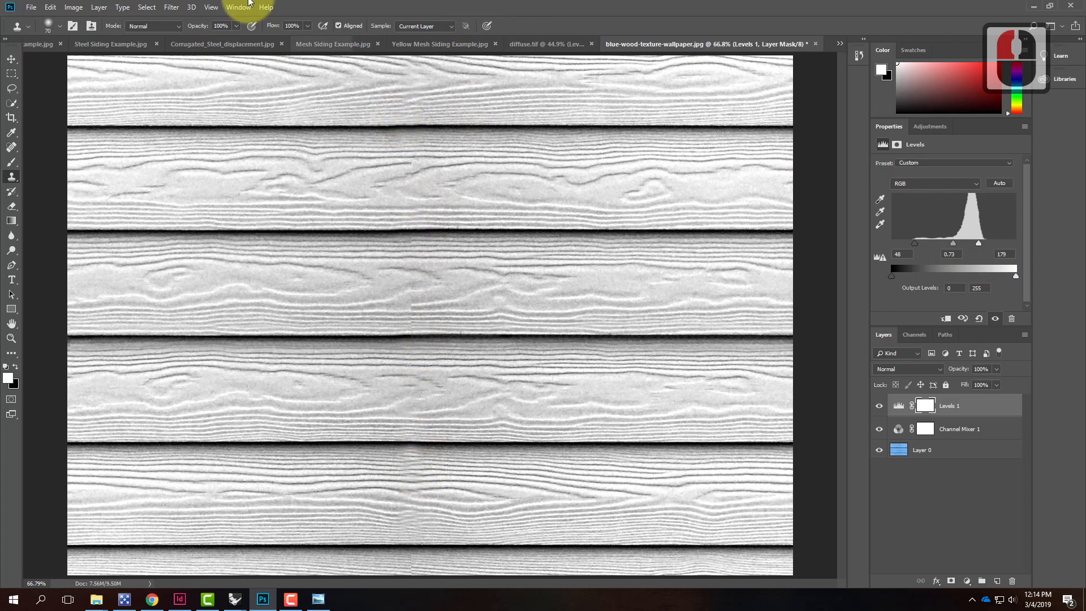
Start saving the grayscale texture as a new file in the Wood Siding folder and choose the JPEG format
click(29, 7)
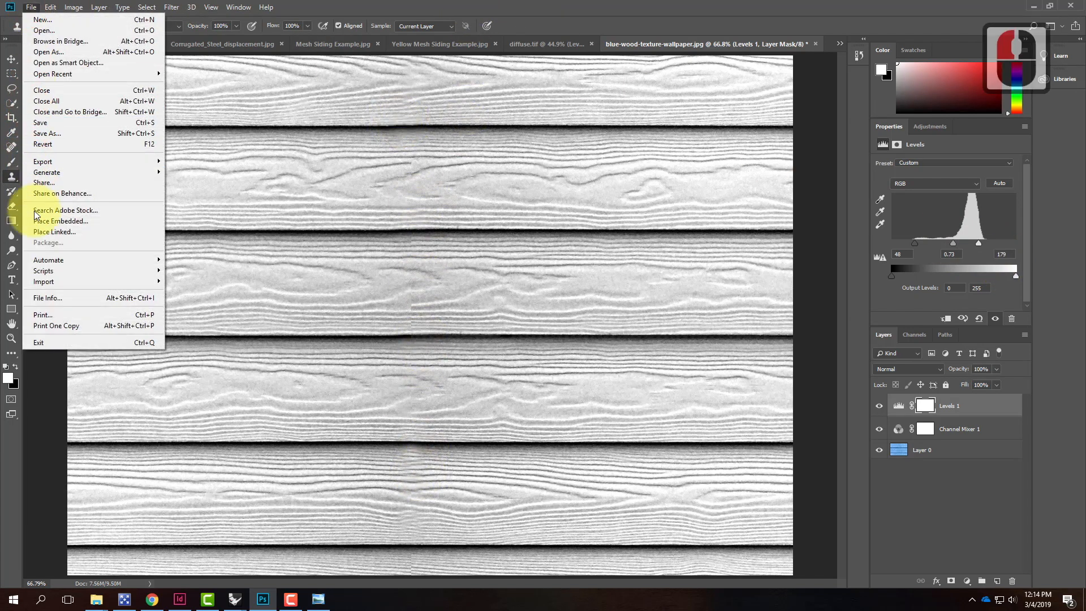
click(46, 136)
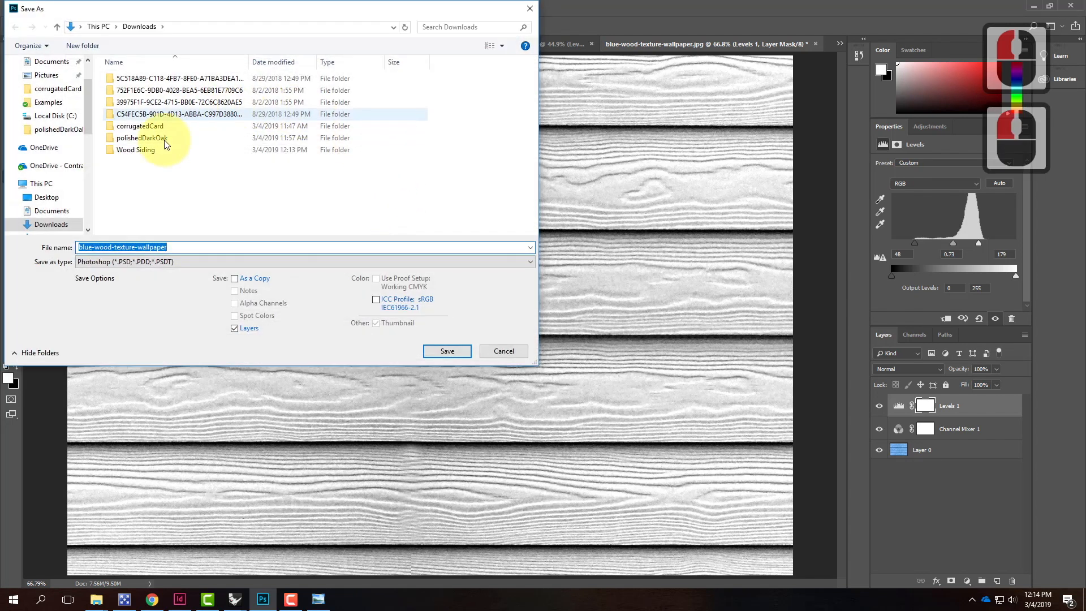
click(145, 153)
double_click(146, 152)
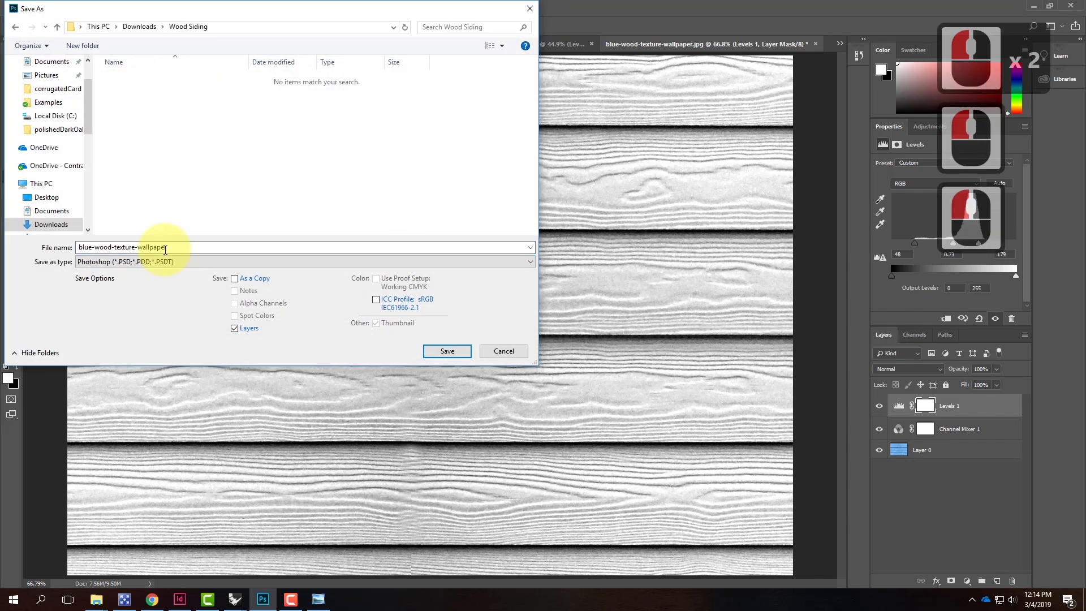
click(164, 261)
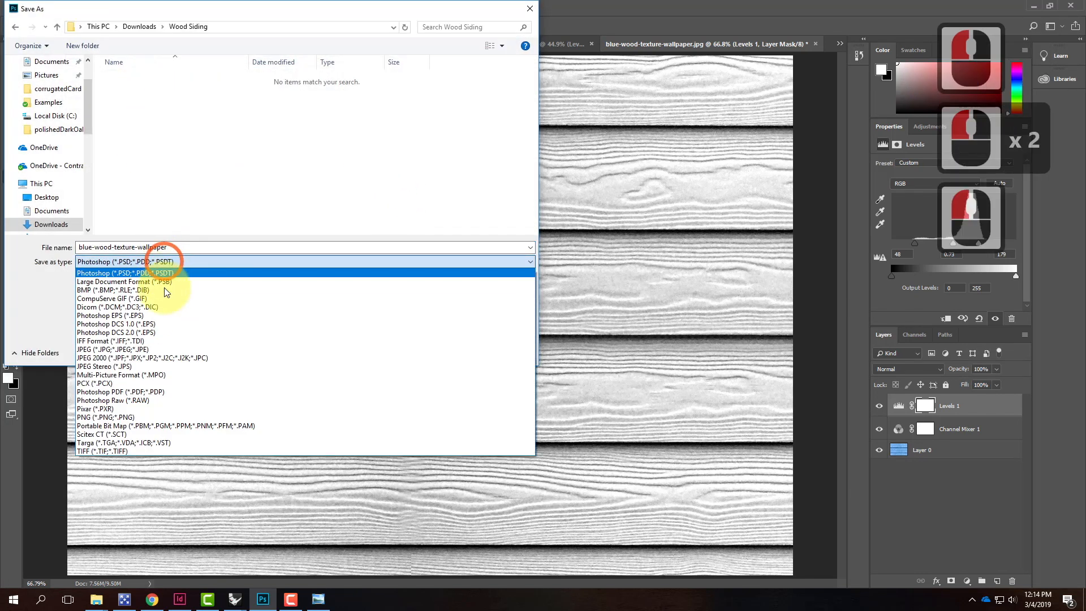
click(168, 348)
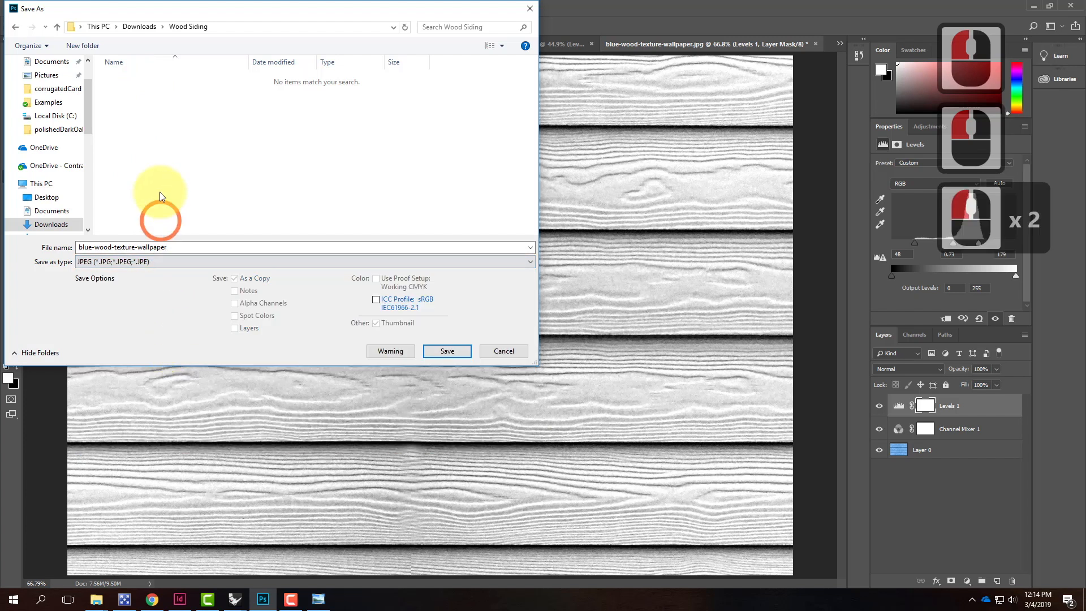
Name the file bump and save it as a JPEG at quality 12 (Maximum) with the Baseline ("Standard") format
double_click(178, 247)
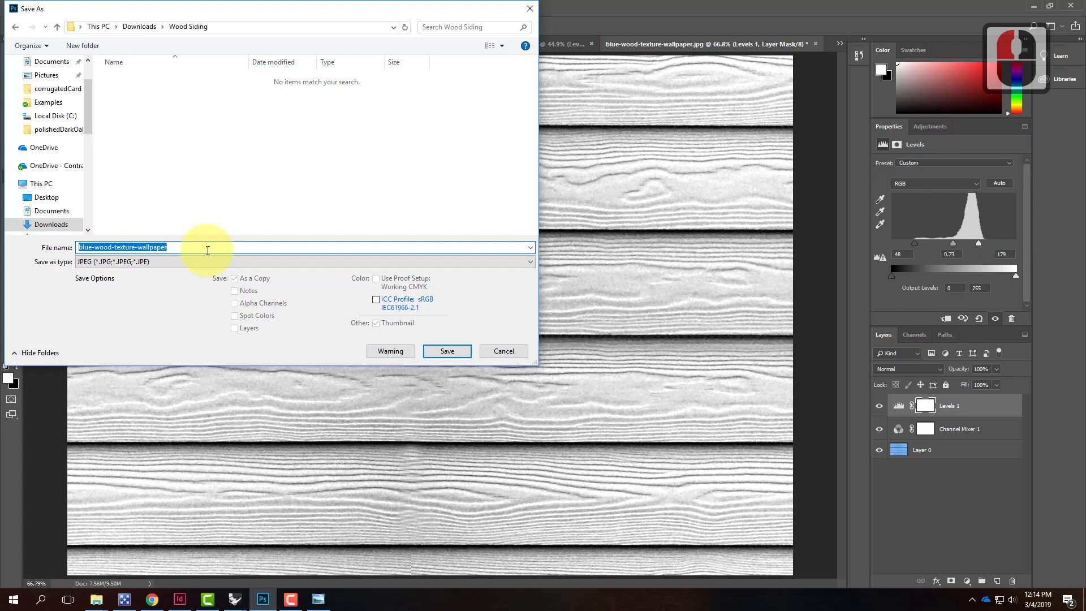
text(bump)
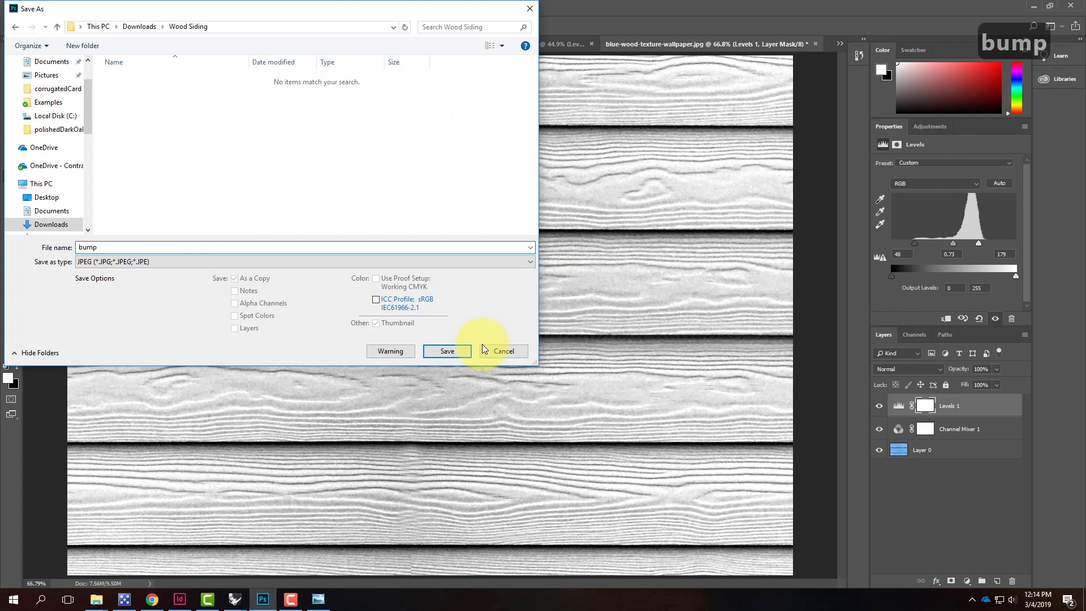
click(454, 351)
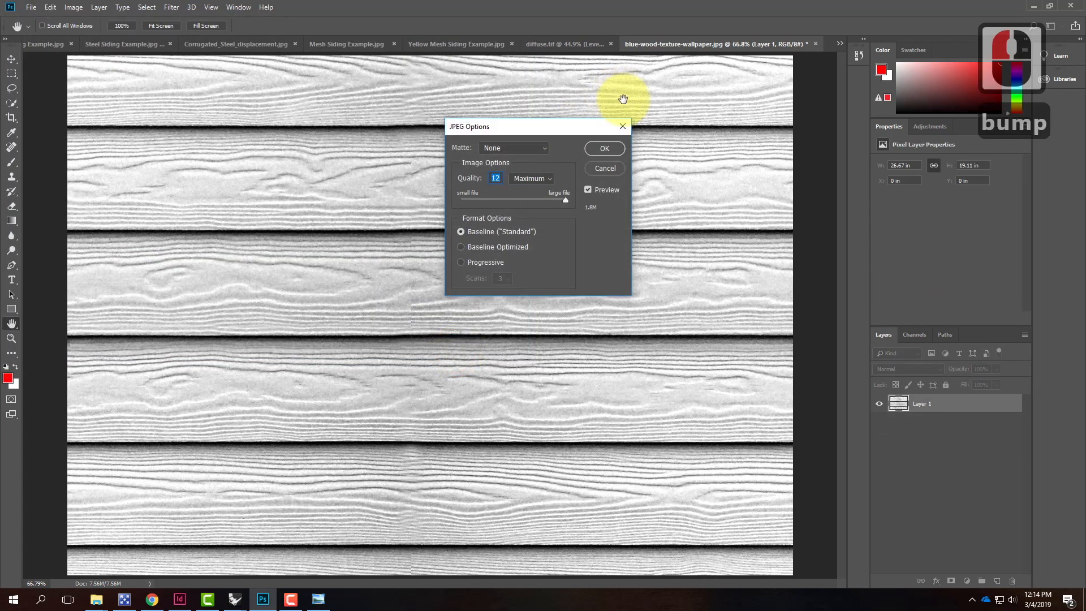
click(619, 148)
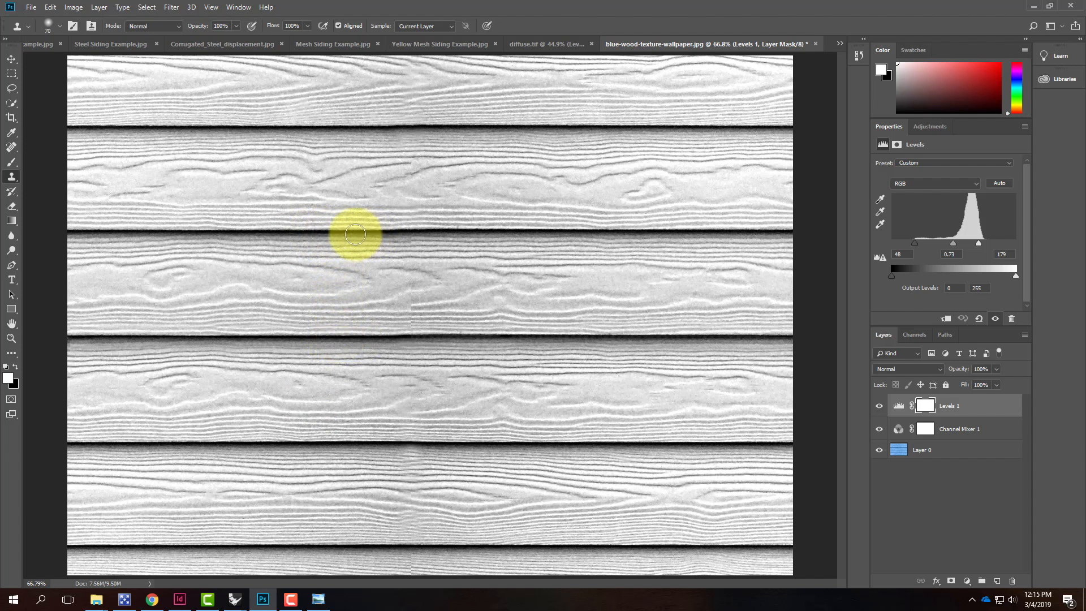
Select the whole fourth plank from the top with the Polygonal Lasso tool, following its upper and lower grooves across the full texture width
click(12, 90)
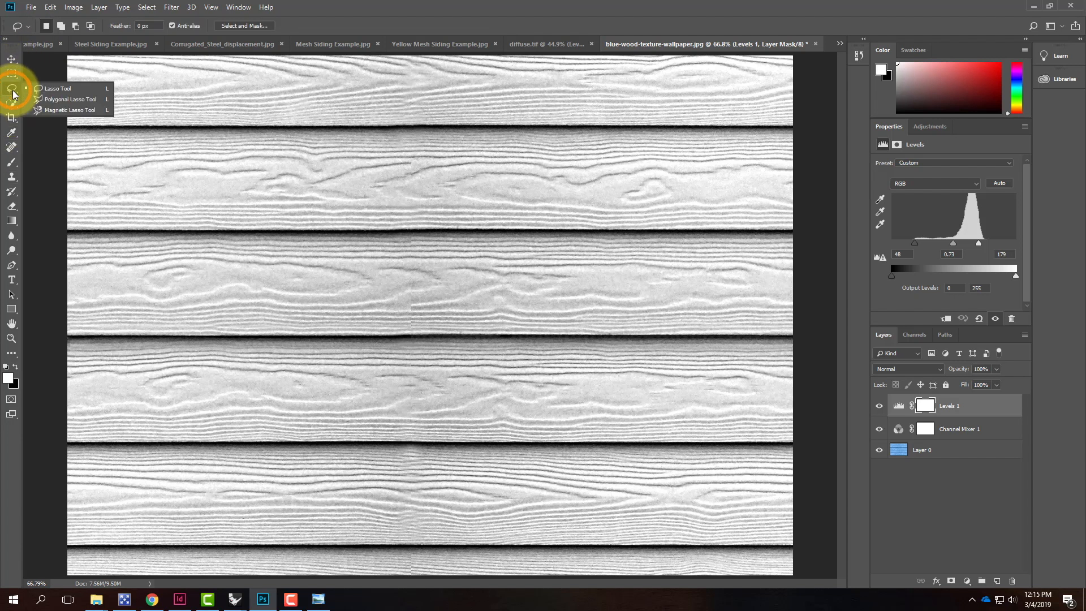
click(71, 102)
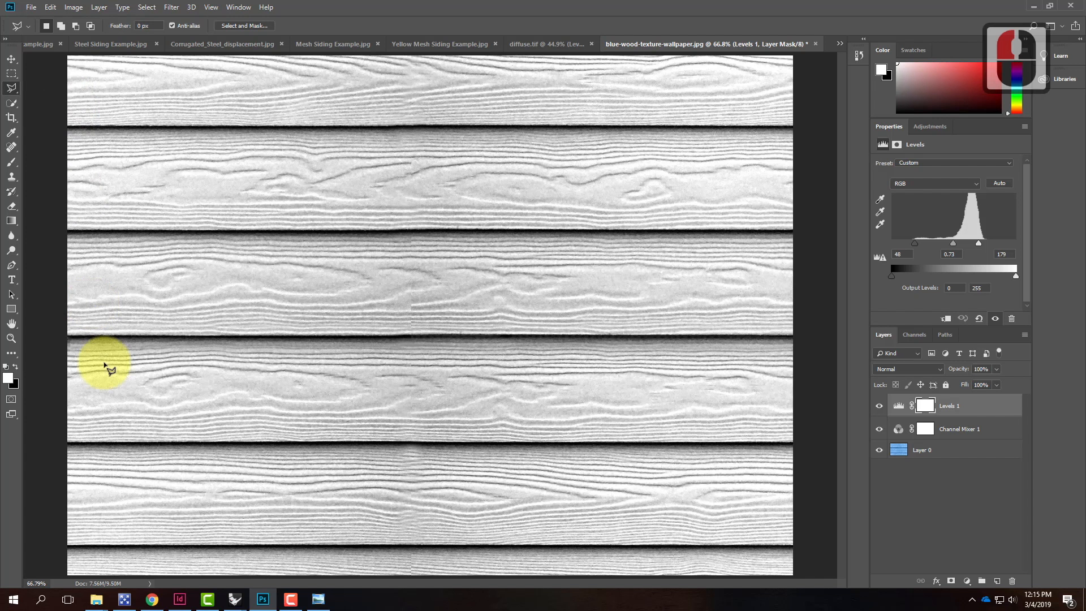
click(67, 338)
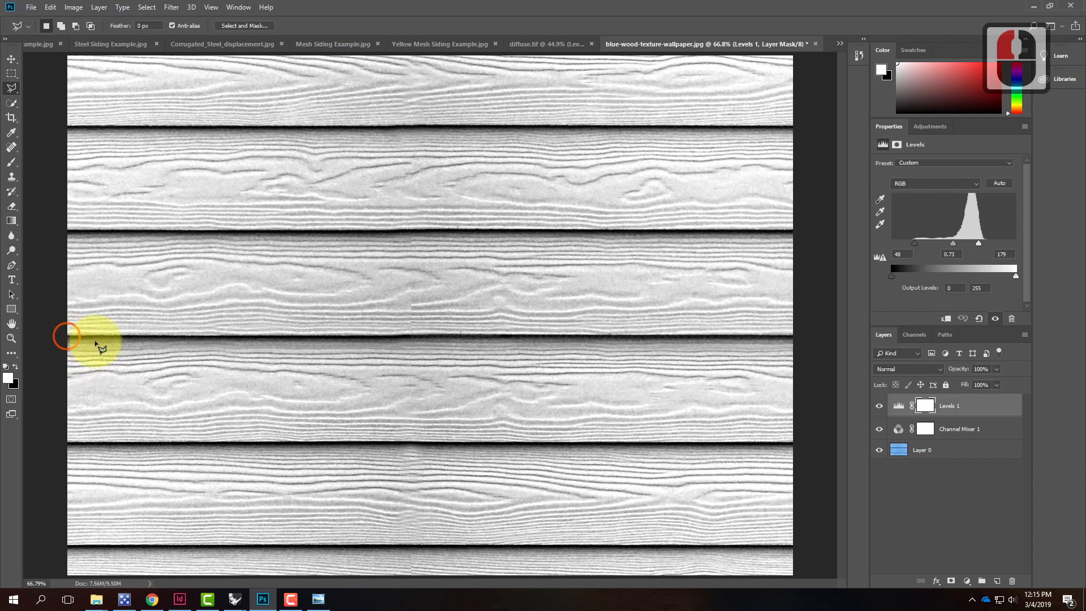
click(315, 339)
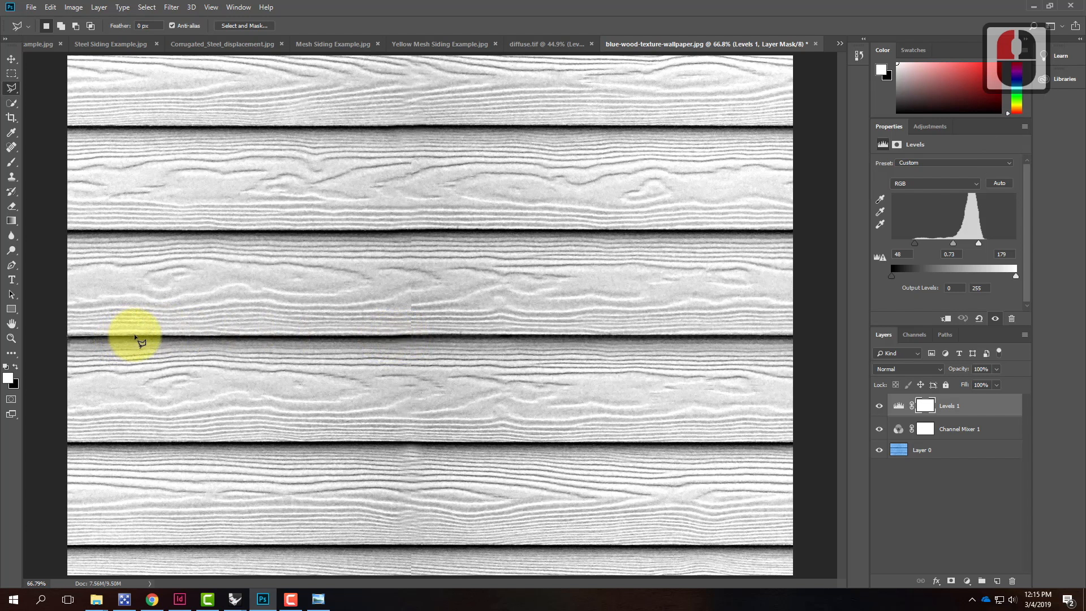
click(223, 338)
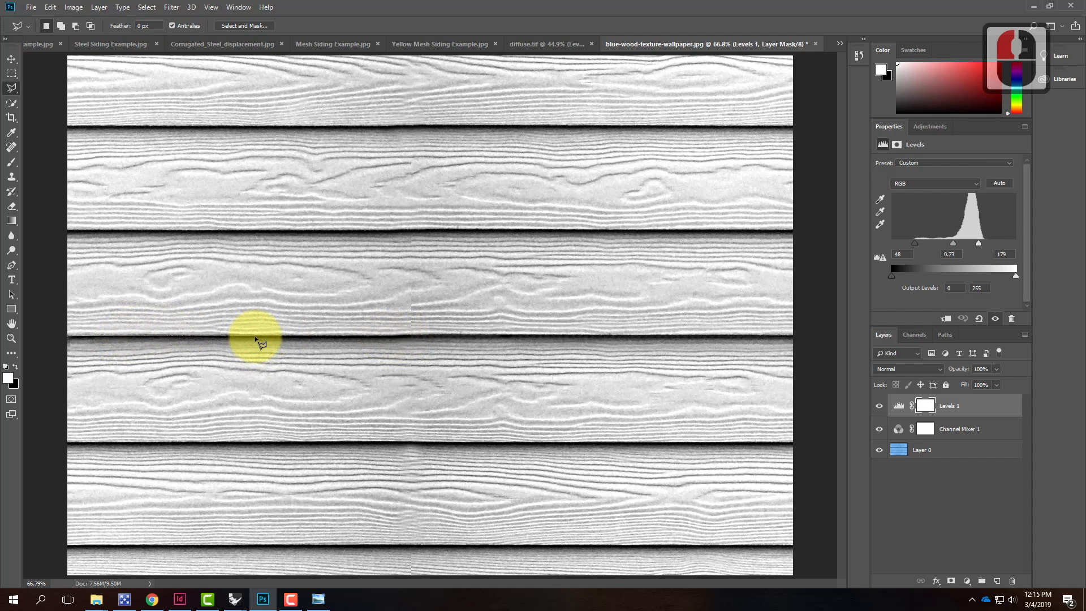
click(296, 336)
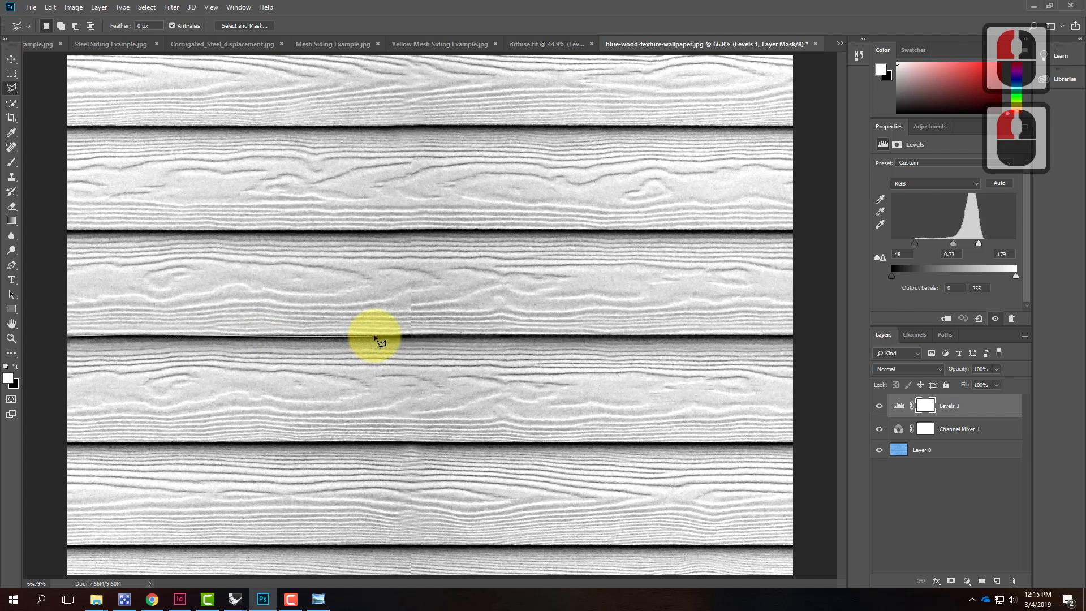
click(483, 337)
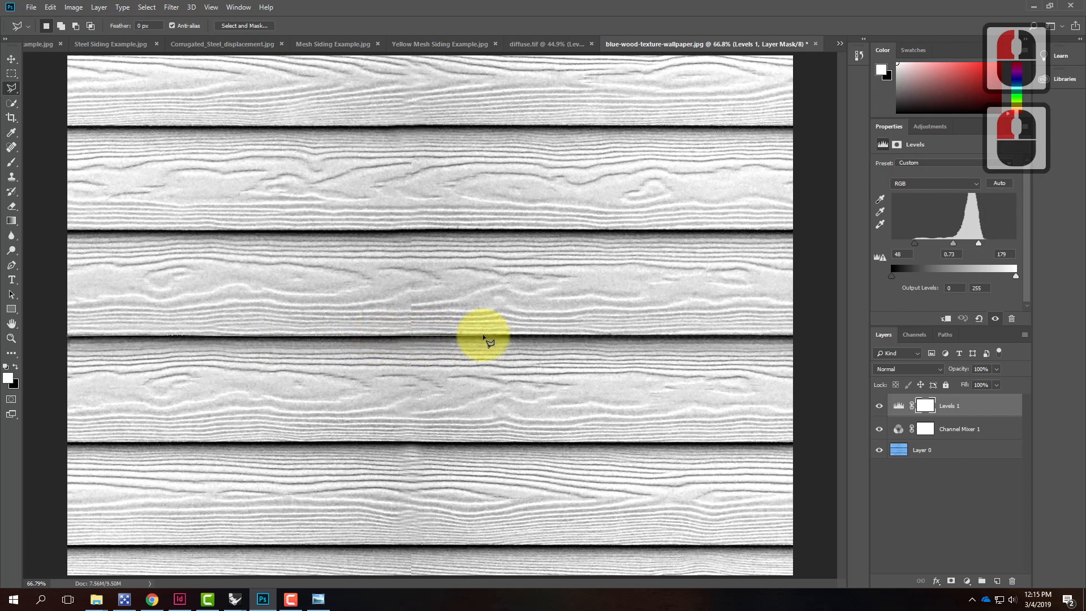
click(597, 336)
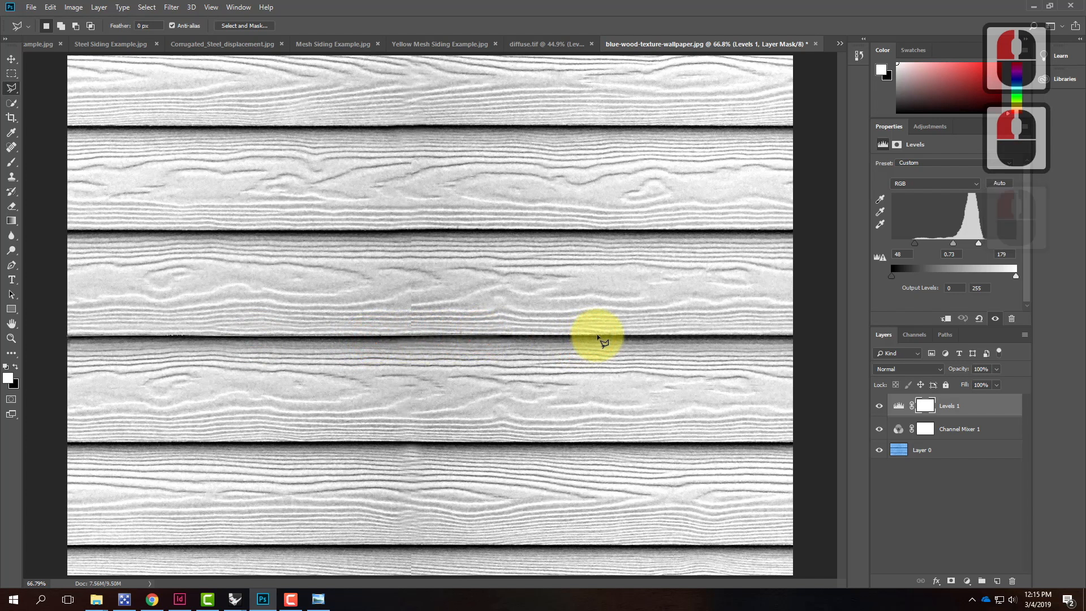
click(753, 336)
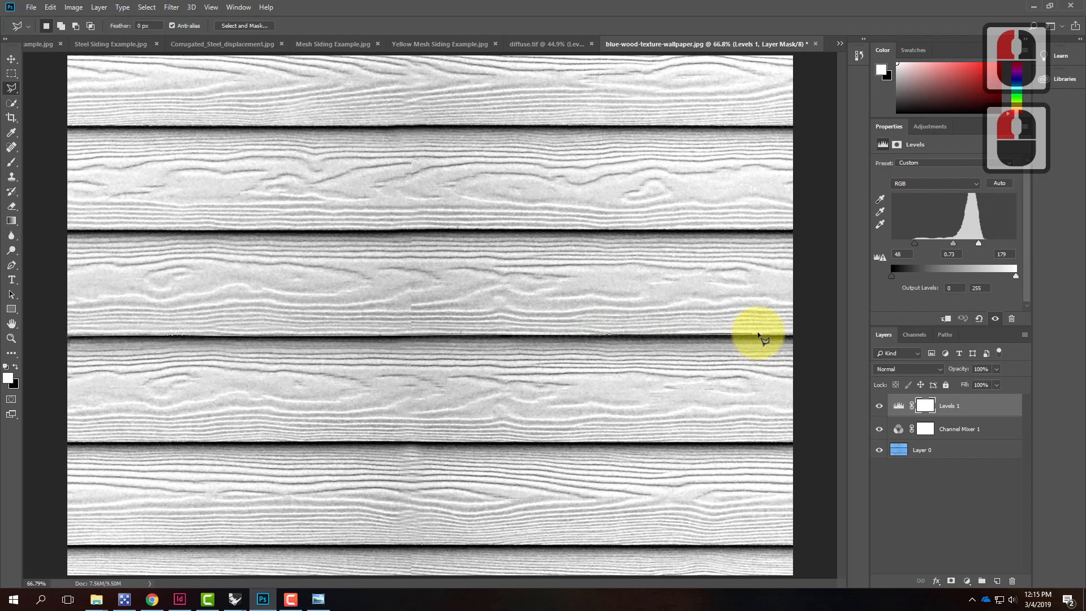
click(803, 335)
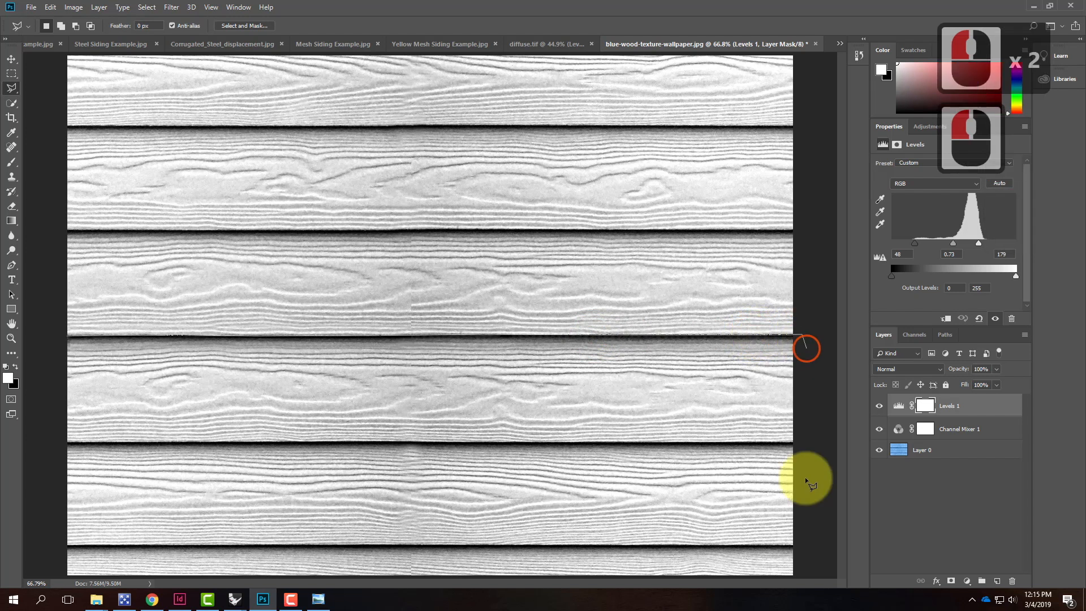
click(799, 442)
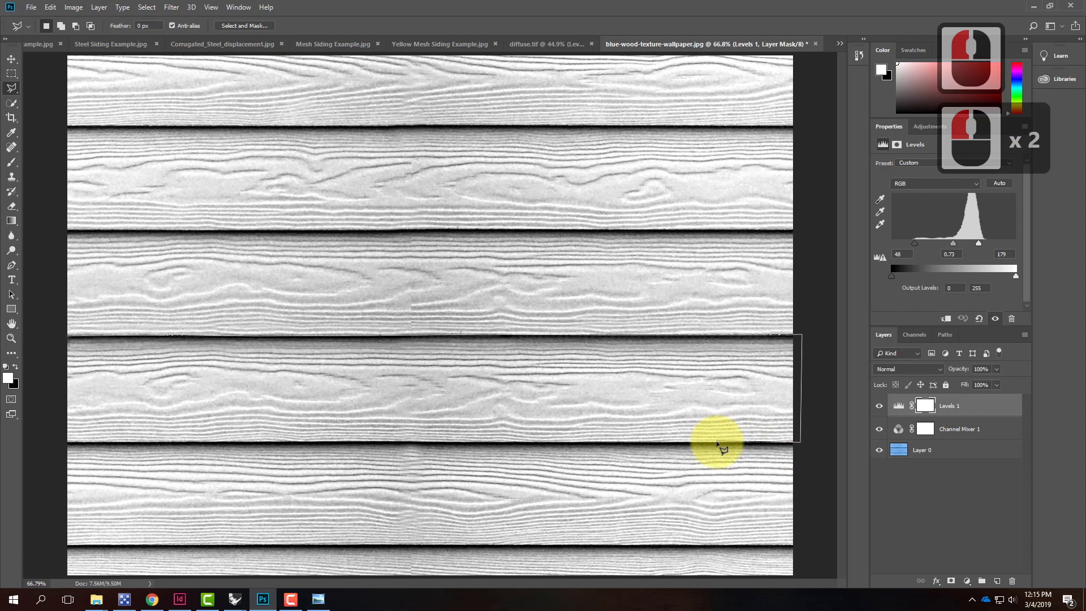
click(684, 442)
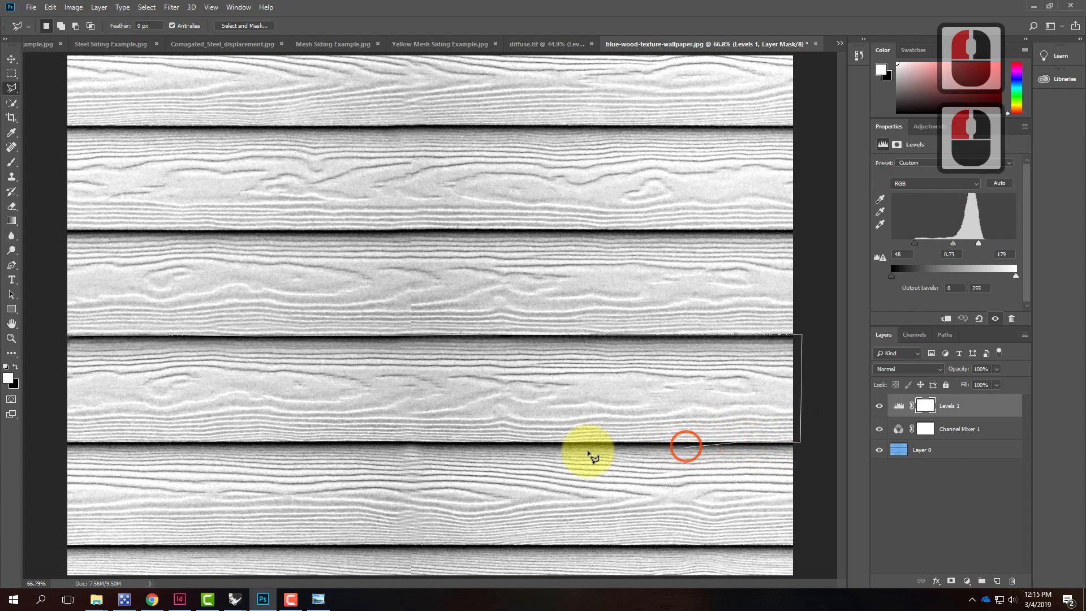
click(552, 443)
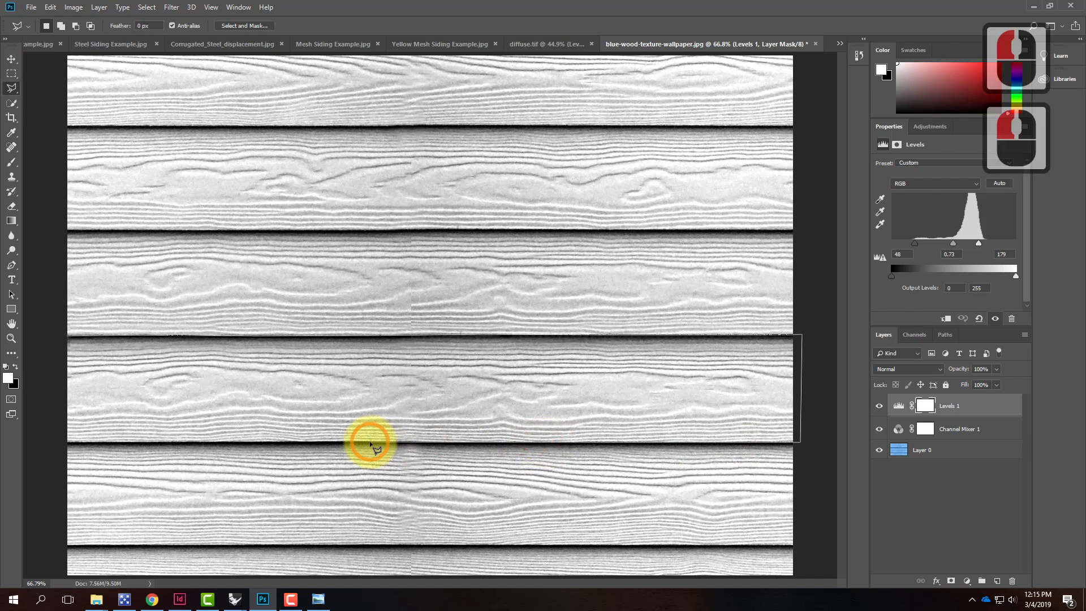
click(290, 443)
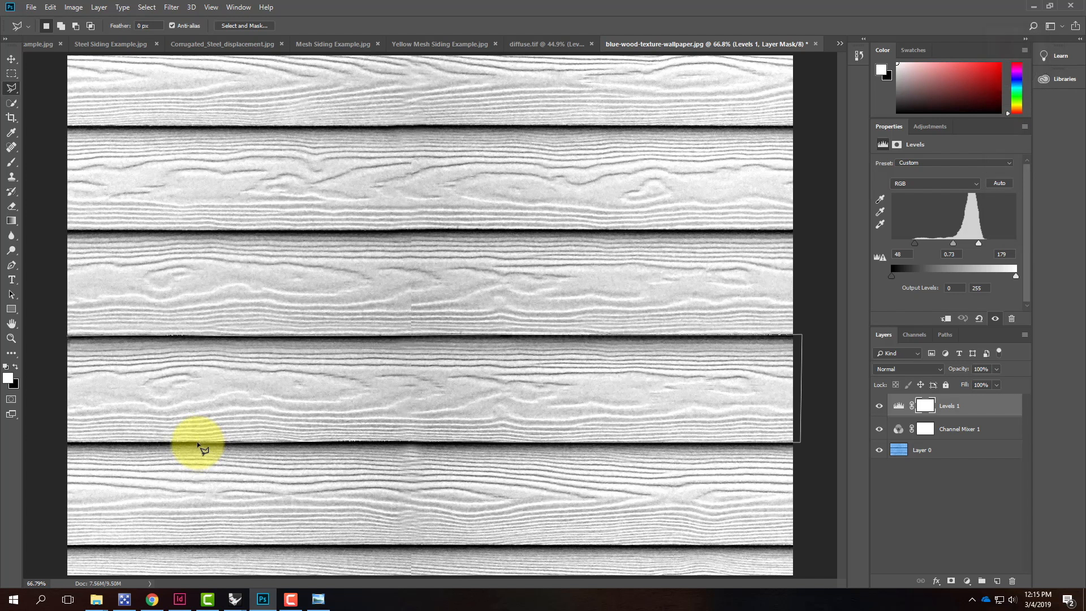
click(50, 450)
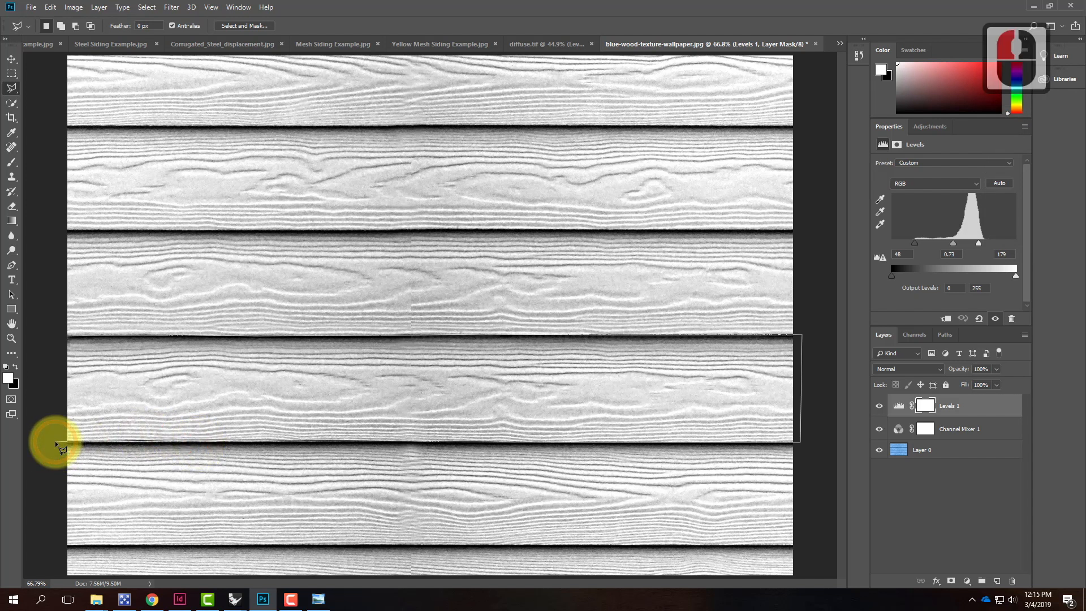
click(65, 343)
double_click(67, 338)
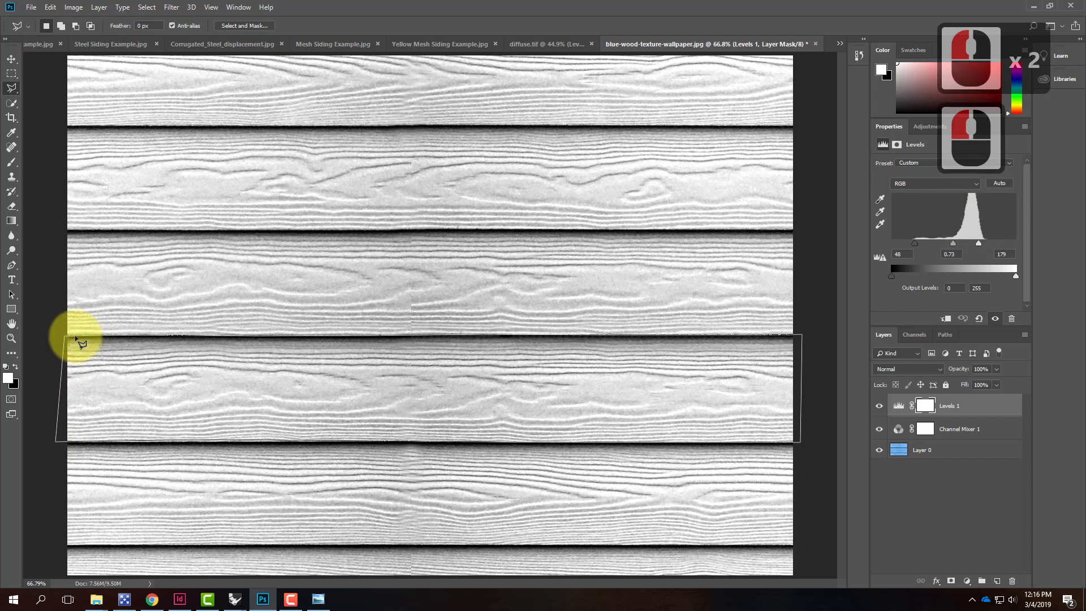
double_click(169, 345)
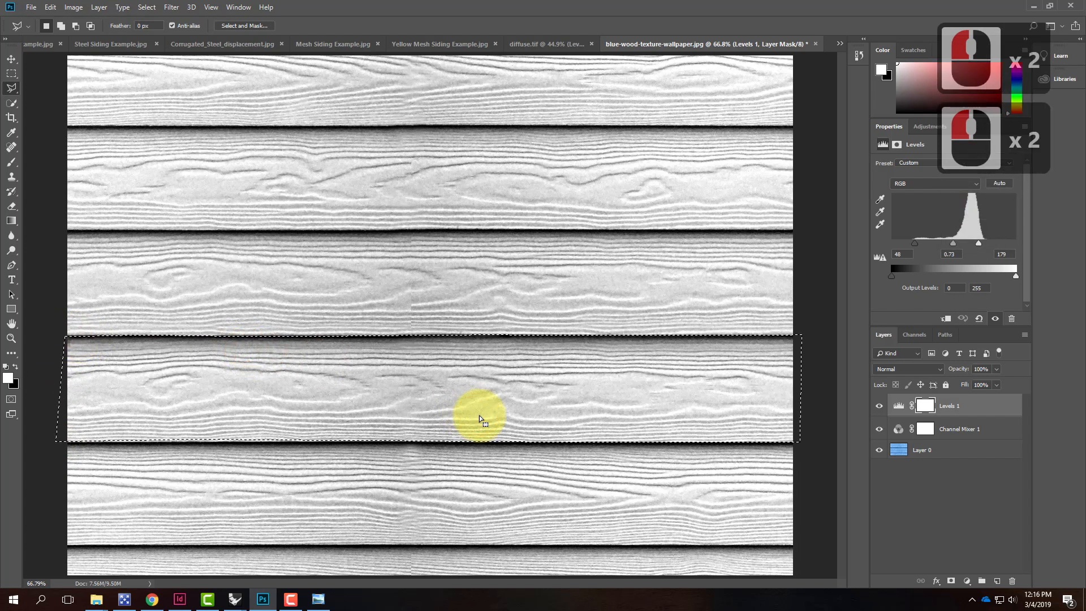
Try a white-to-black Gradient fill down the selected fourth plank on the Levels 1 layer mask
click(11, 221)
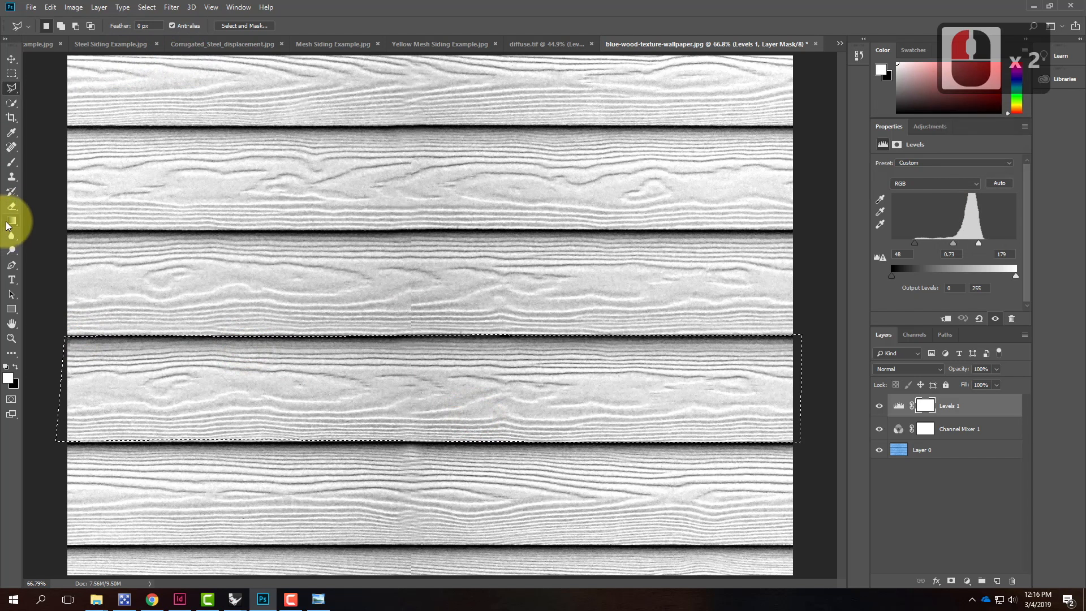
click(8, 378)
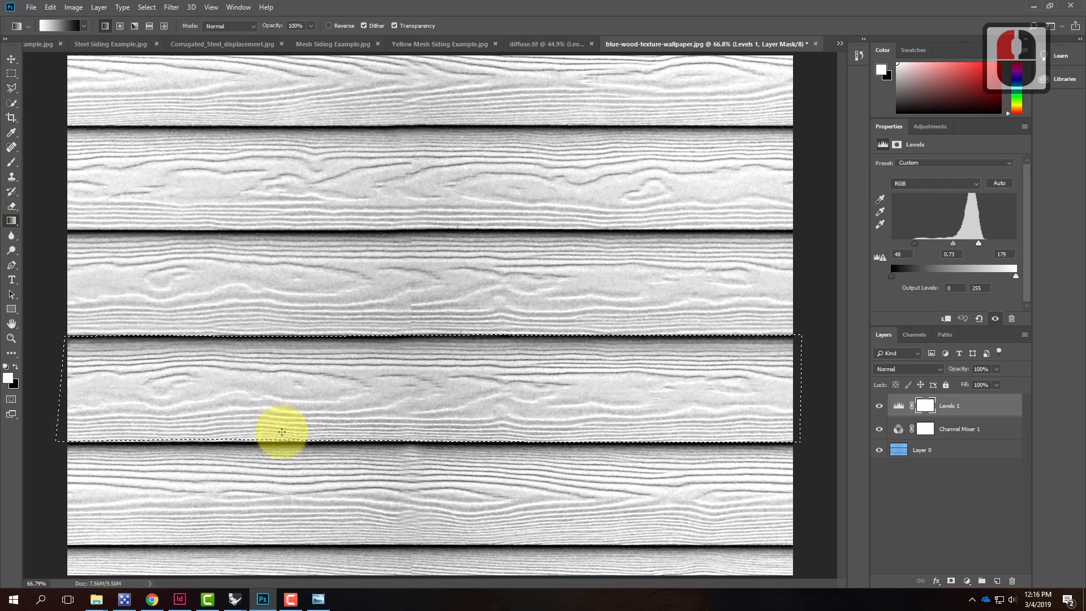
drag(266, 425, 367, 432)
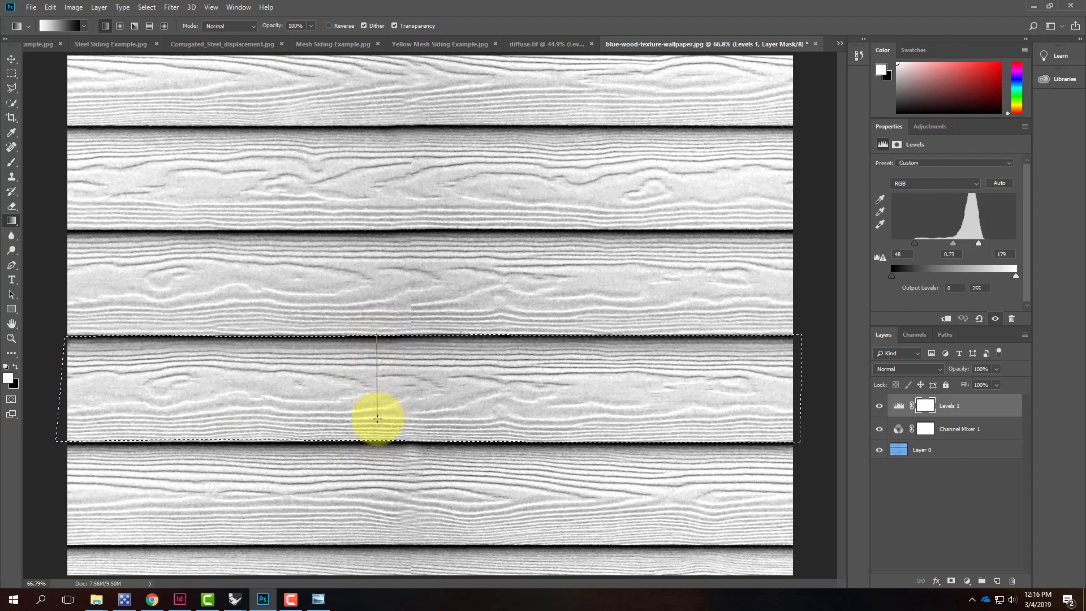
drag(376, 425, 376, 444)
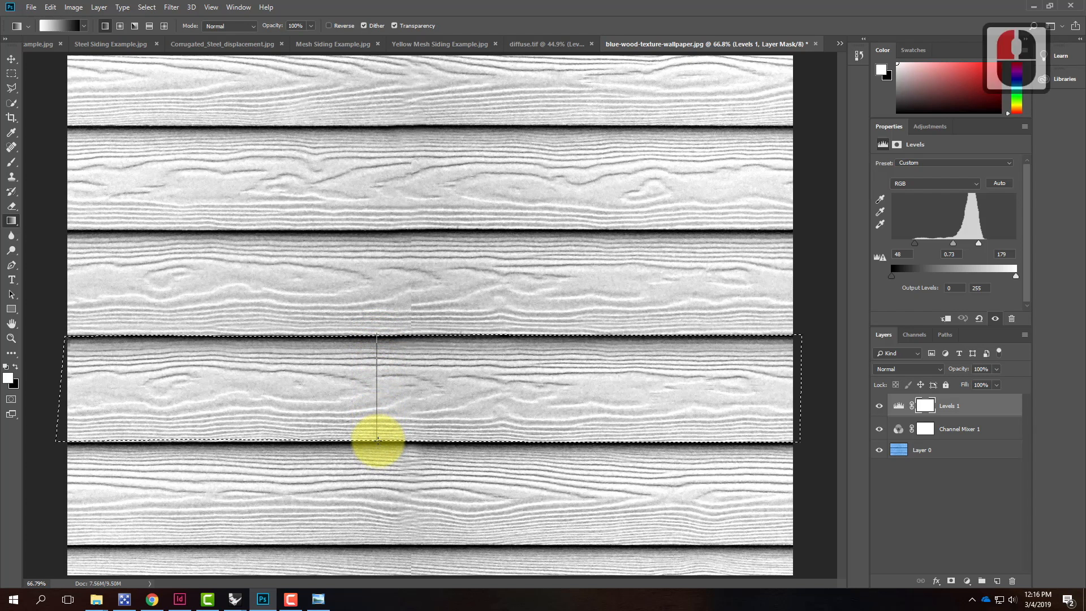
shift+drag(377, 439, 378, 441)
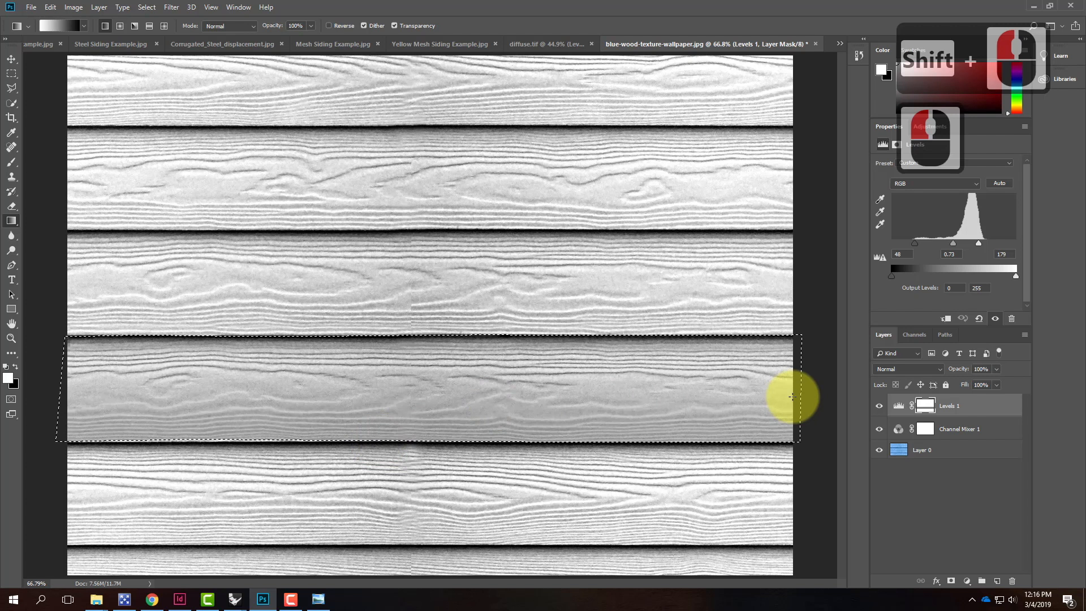
key(ctrl+z)
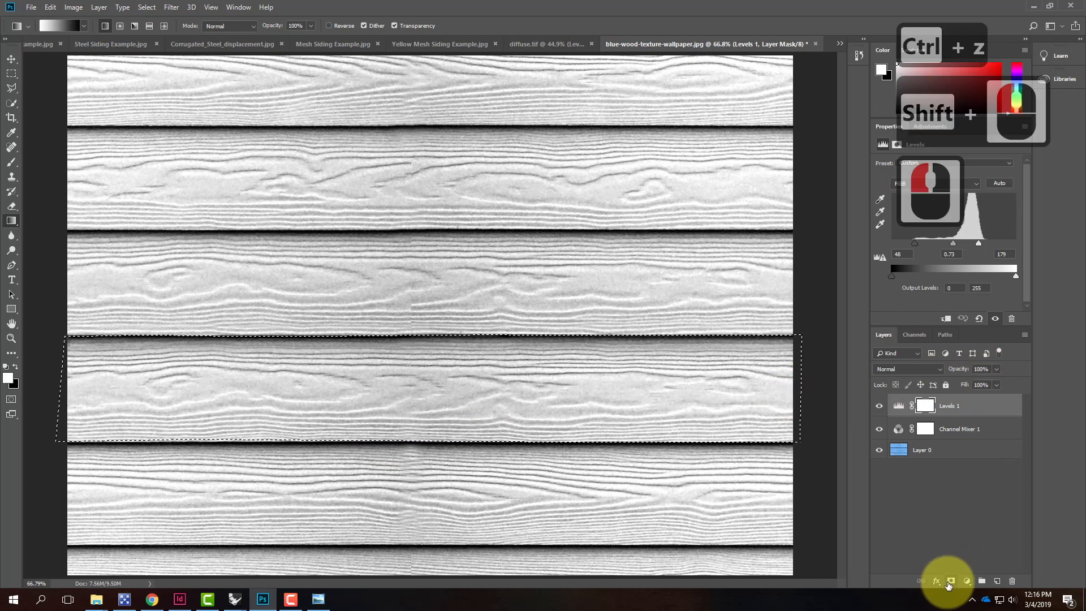
Add a new layer above Levels 1 and fill the selected fourth plank with a vertical red-to-white gradient
click(997, 581)
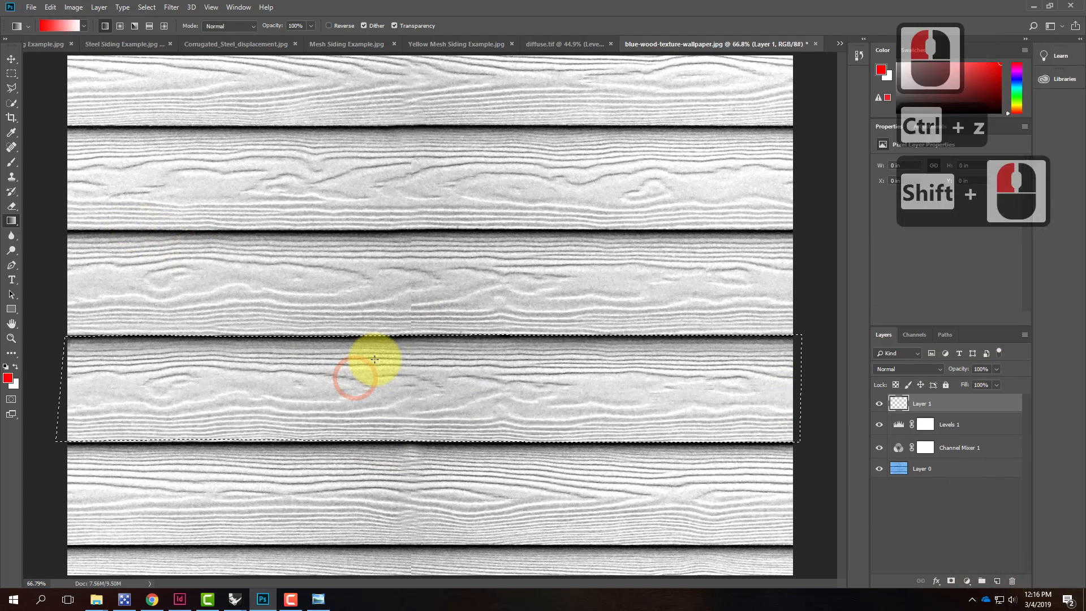
drag(378, 335, 382, 410)
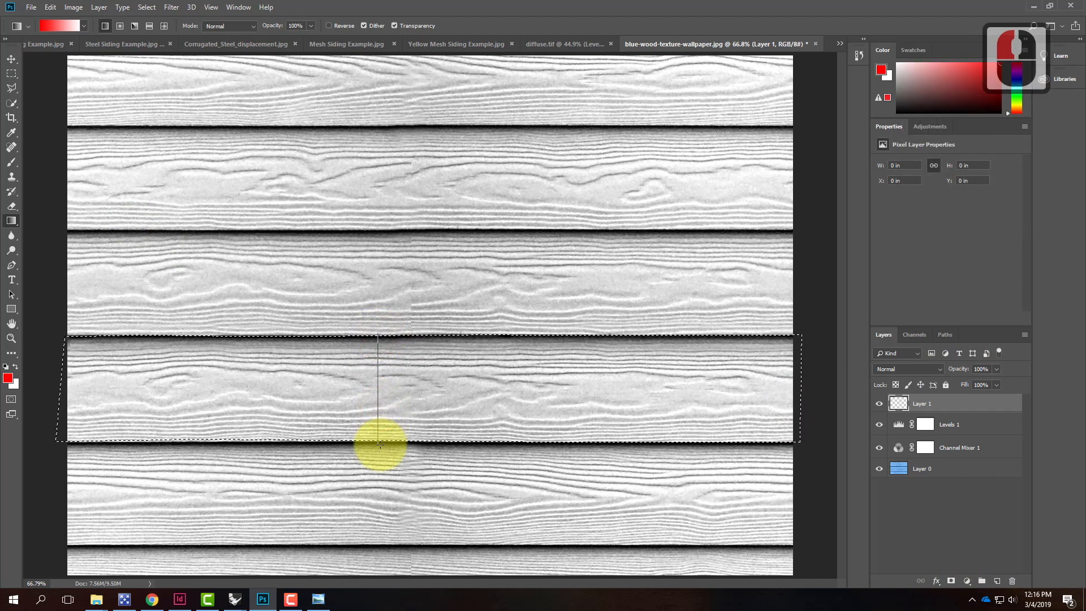
shift+drag(379, 440, 379, 440)
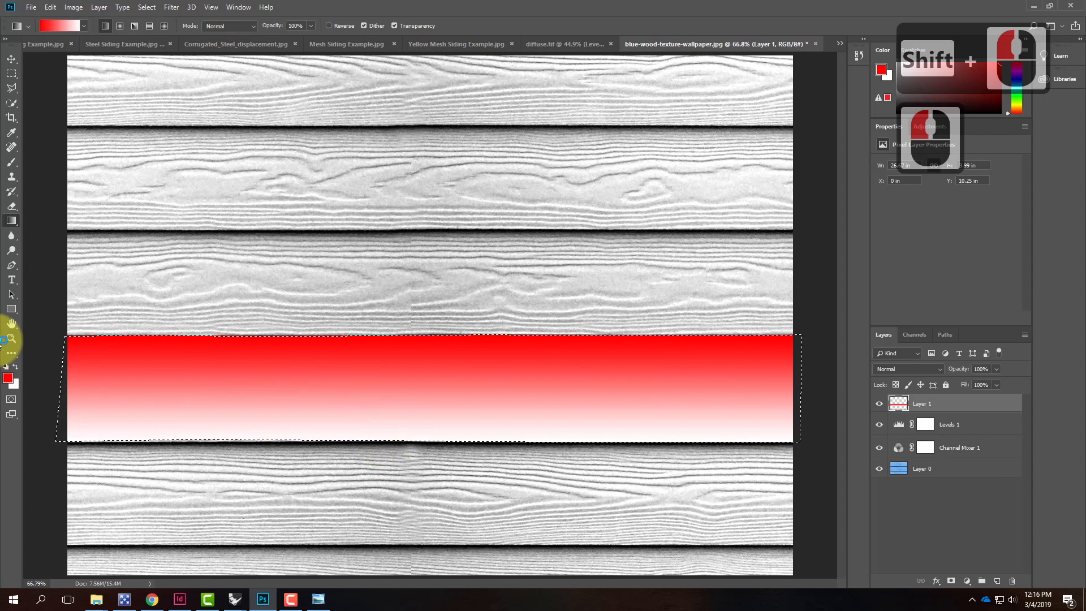
Change the foreground color to black and refill the fourth plank with a black-to-white gradient from its upper to its lower edge
double_click(8, 378)
drag(491, 216, 365, 288)
click(658, 132)
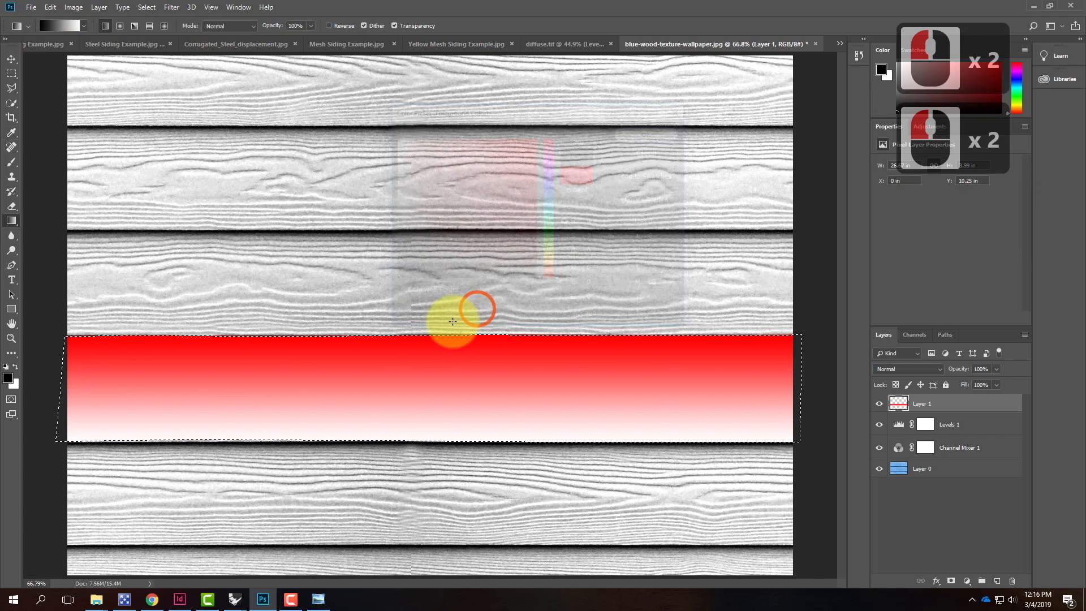
drag(408, 335, 414, 440)
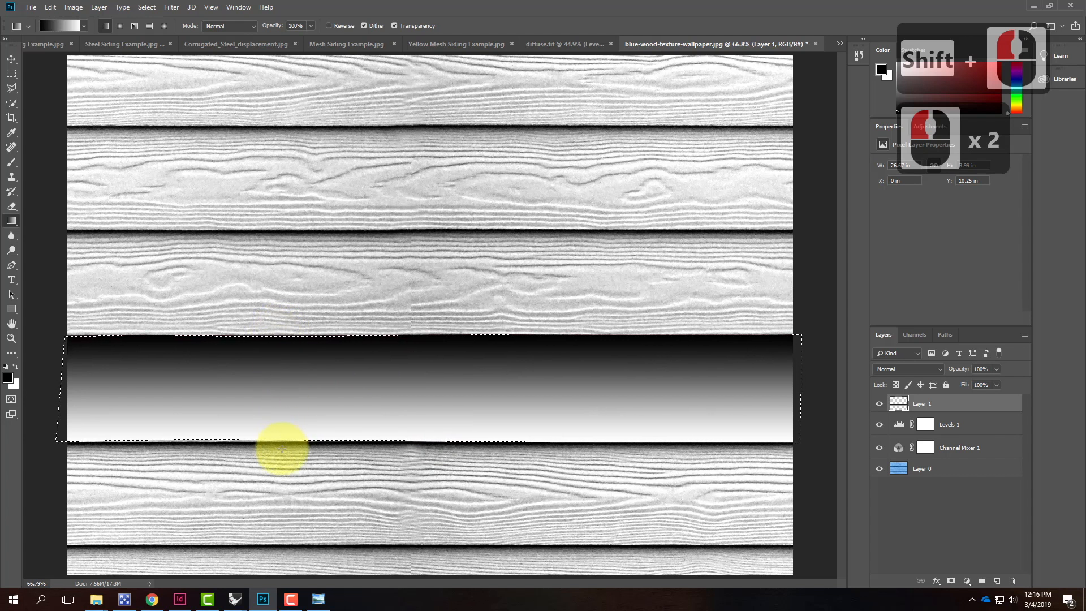
Select the third plank with a full-width rectangular marquee and fill it with a gradient running from black above to white below
click(11, 74)
drag(64, 229, 836, 335)
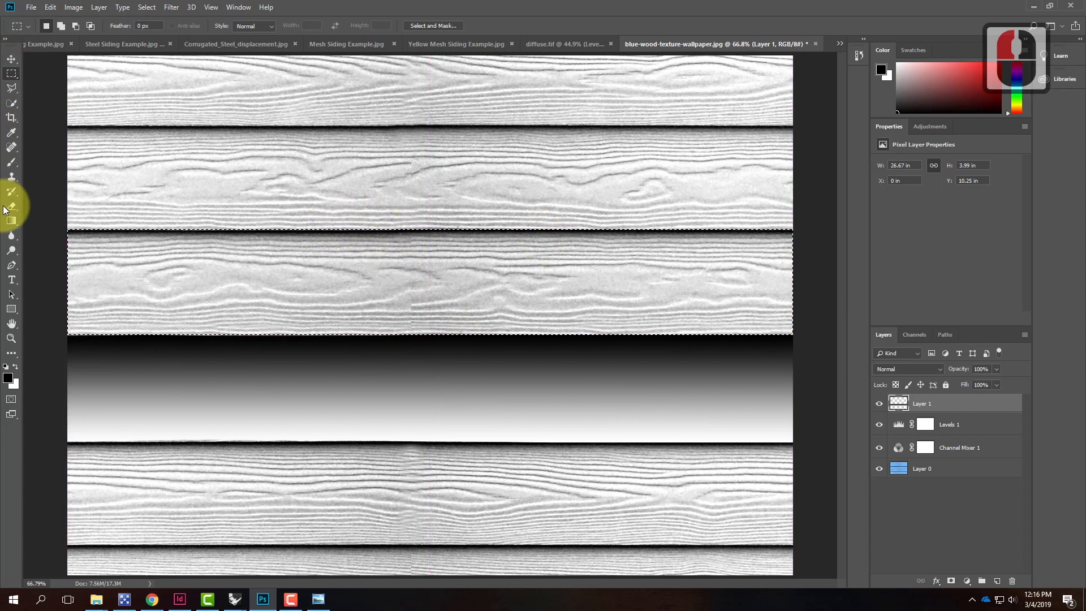
click(11, 223)
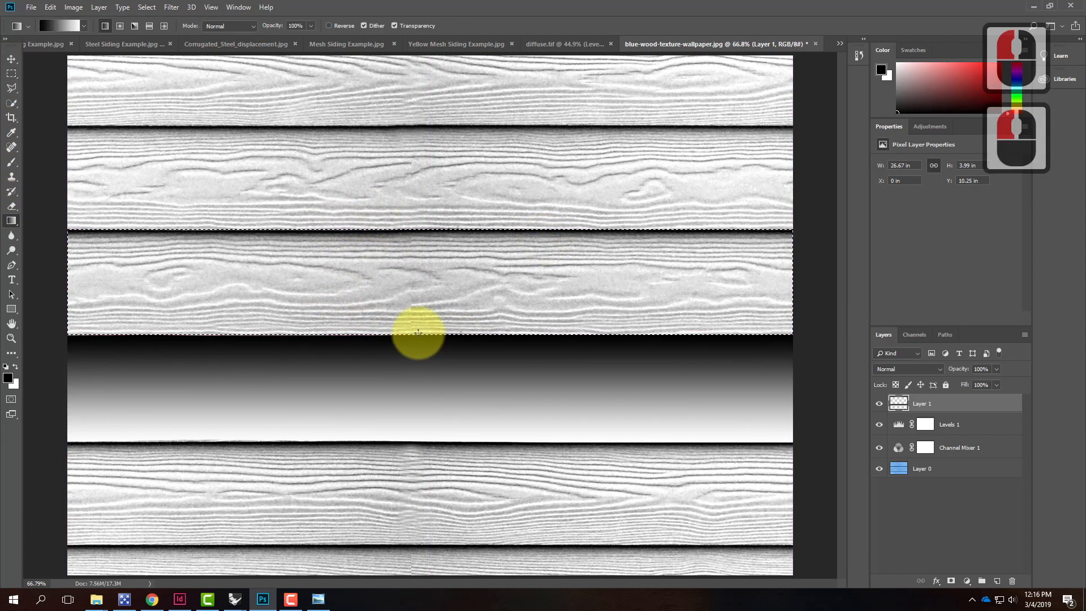
drag(416, 336, 419, 229)
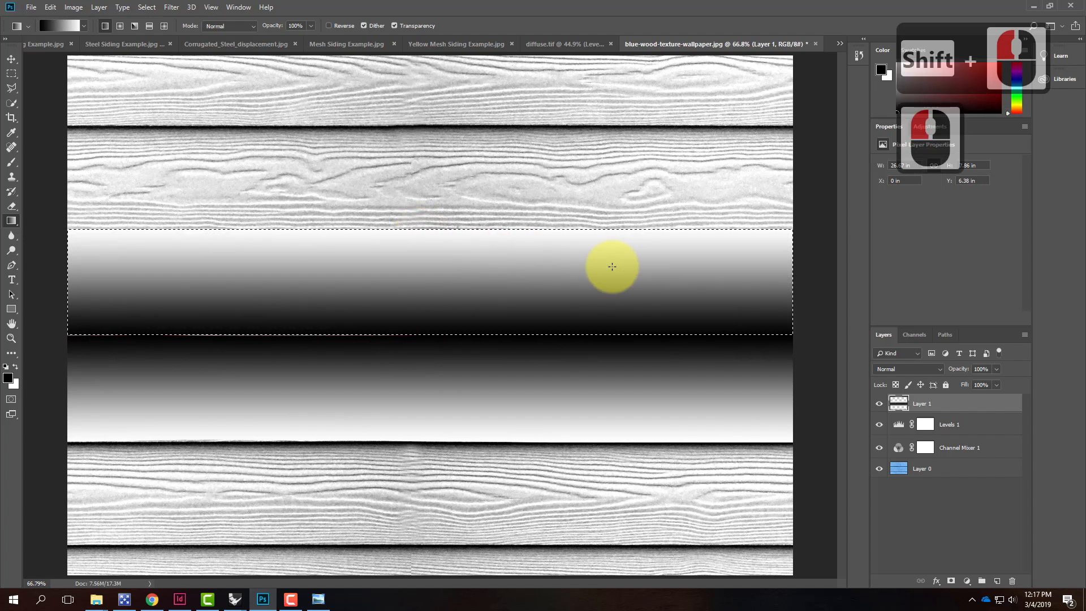
shift+drag(408, 230, 408, 333)
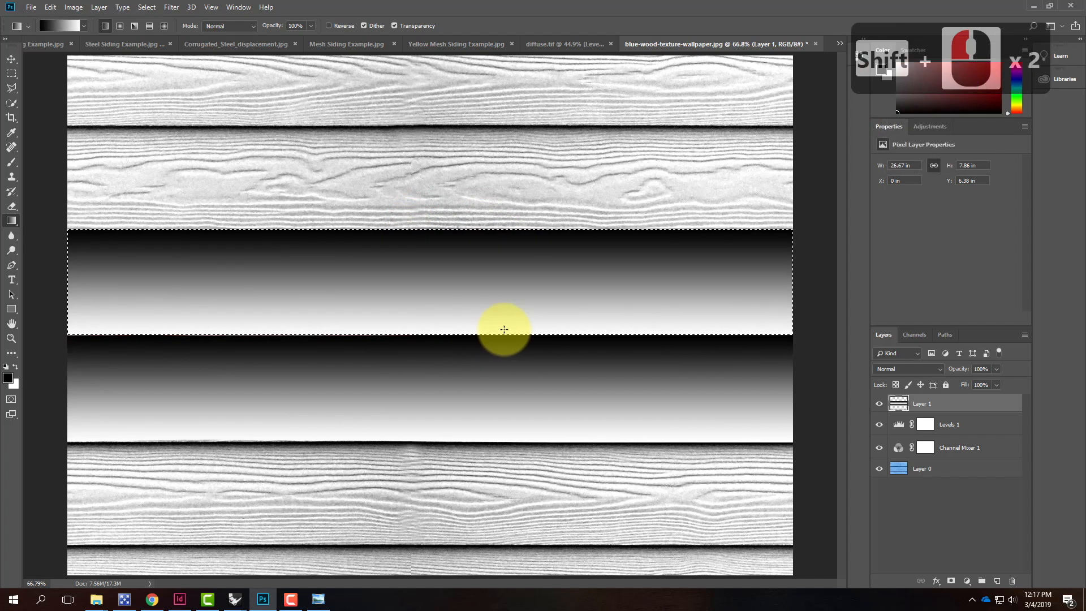
Select the second plank with a full-width rectangular marquee and fill it with a black-to-white gradient from its upper to its lower edge
click(8, 74)
drag(64, 125, 800, 230)
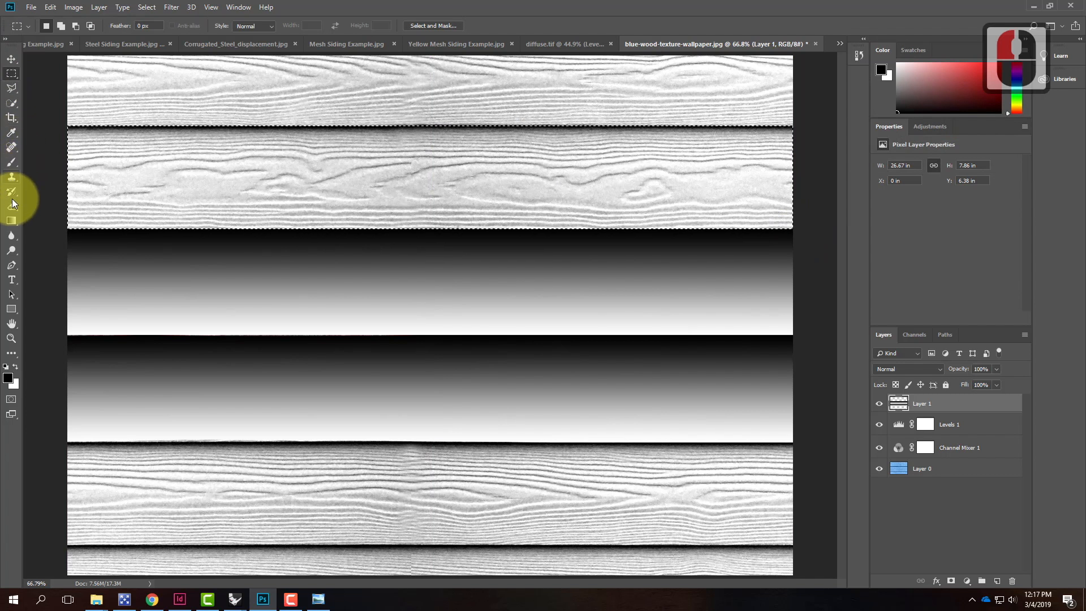
click(11, 221)
drag(322, 126, 344, 107)
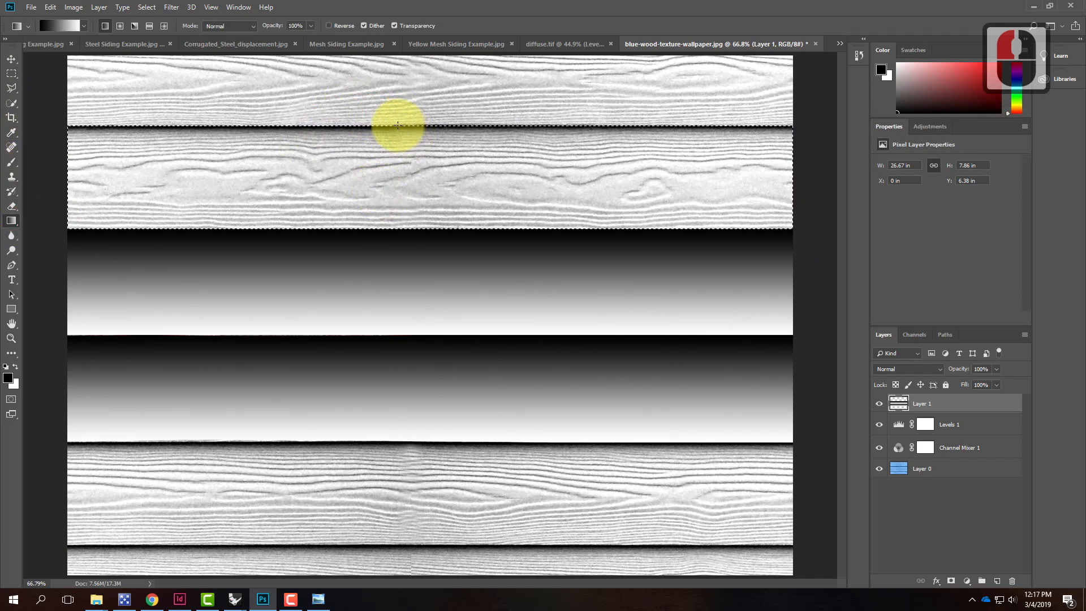
shift+drag(396, 230, 396, 230)
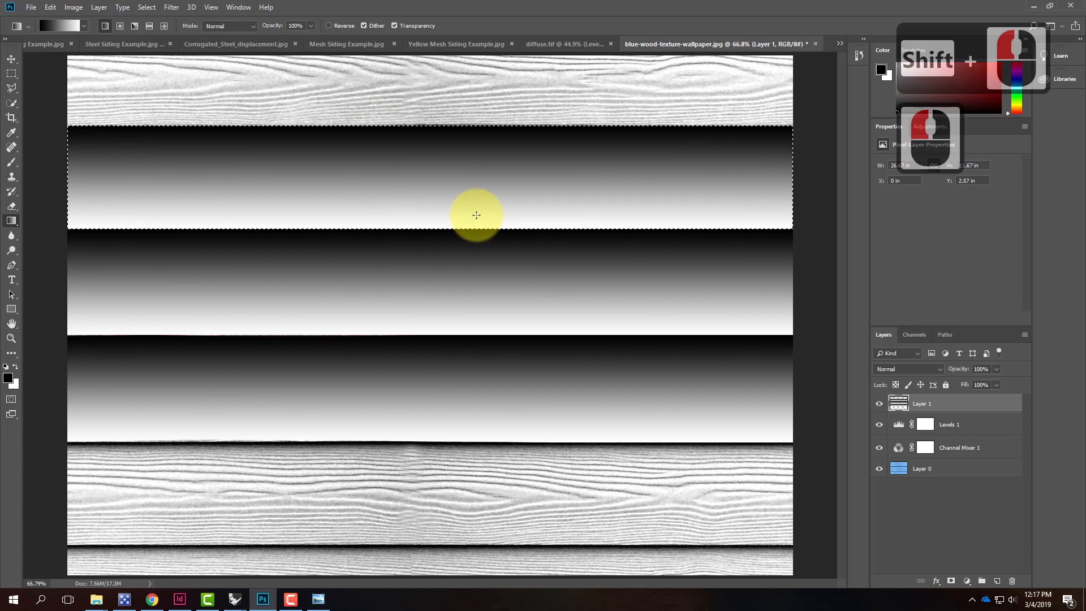
scroll(491, 119, down, 2)
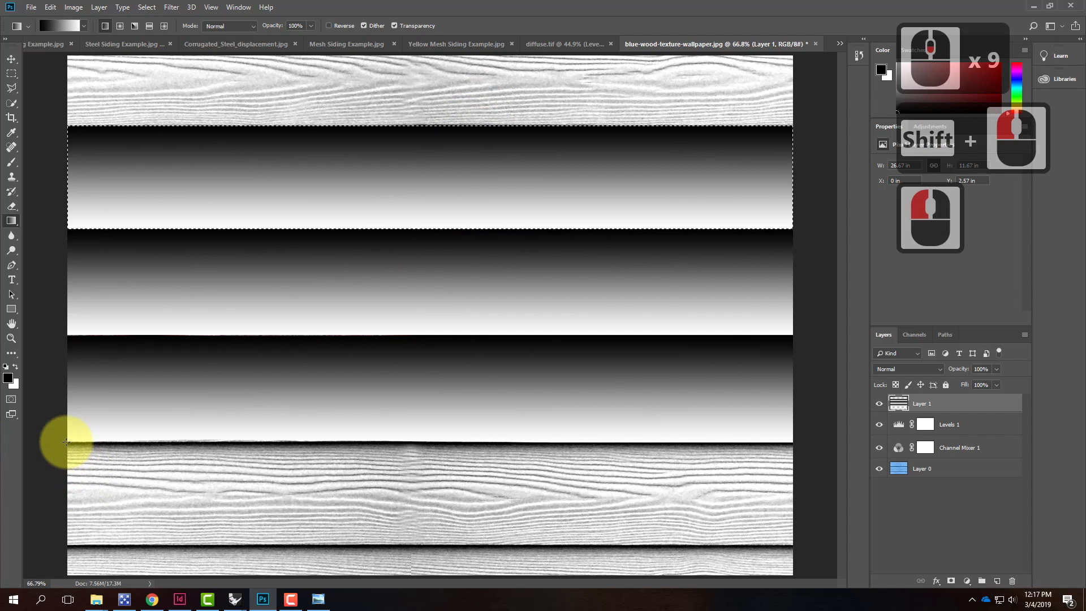
drag(66, 441, 750, 474)
key(ctrl+z)
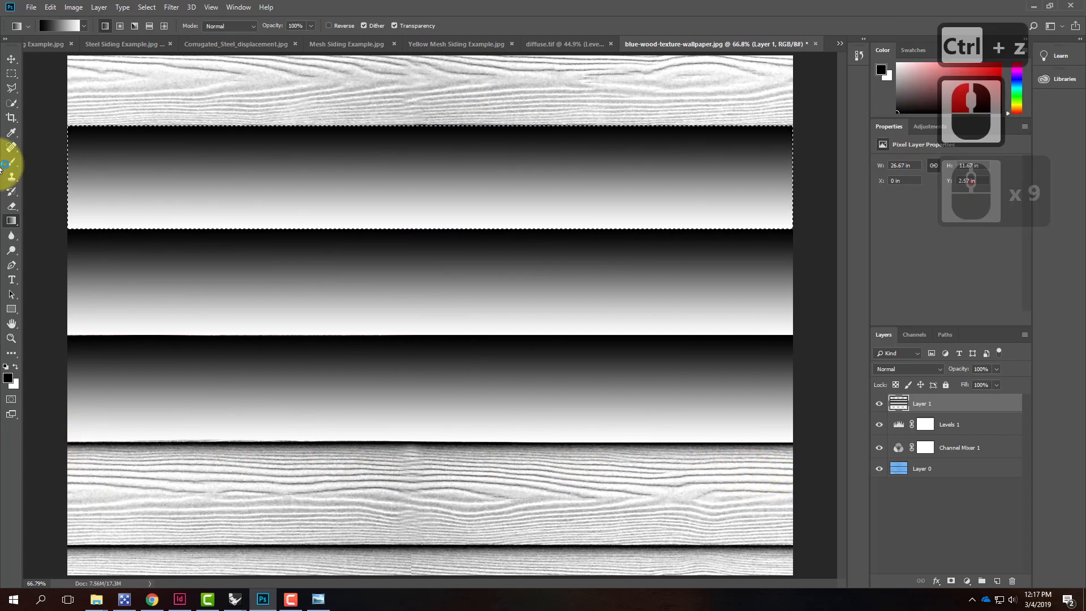
Select the fifth plank with a full-width rectangular marquee and fill it with a black-to-white gradient from its upper to its lower edge
click(11, 74)
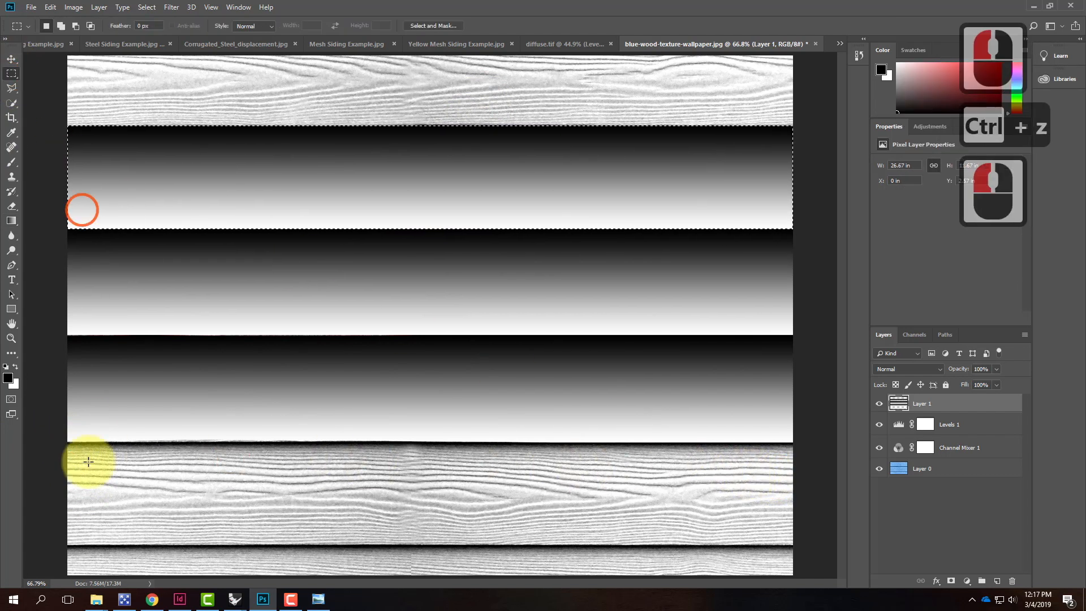
click(64, 441)
drag(207, 482, 803, 544)
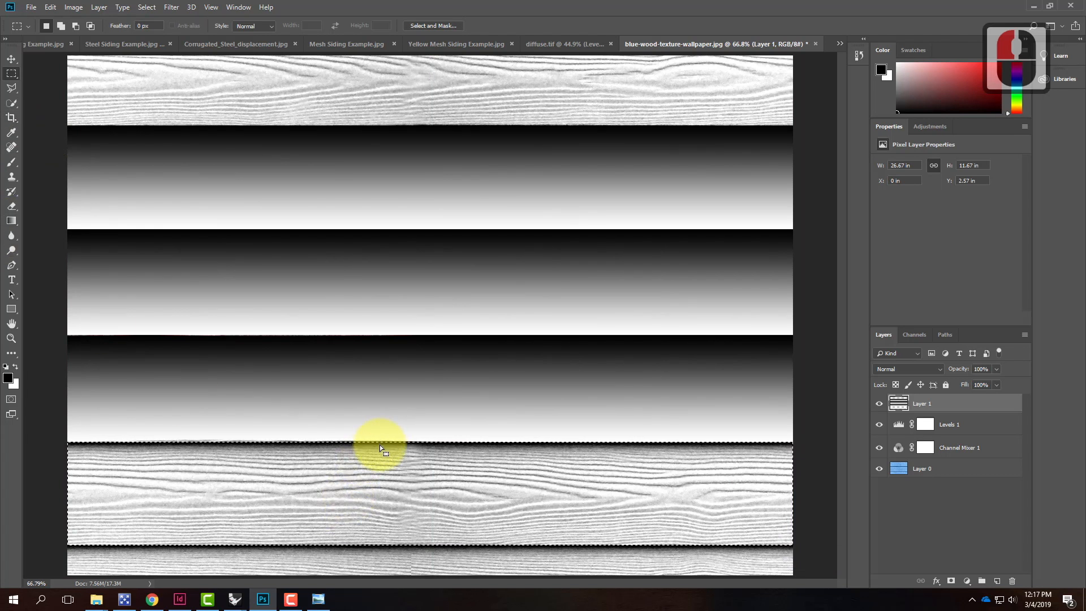
click(333, 430)
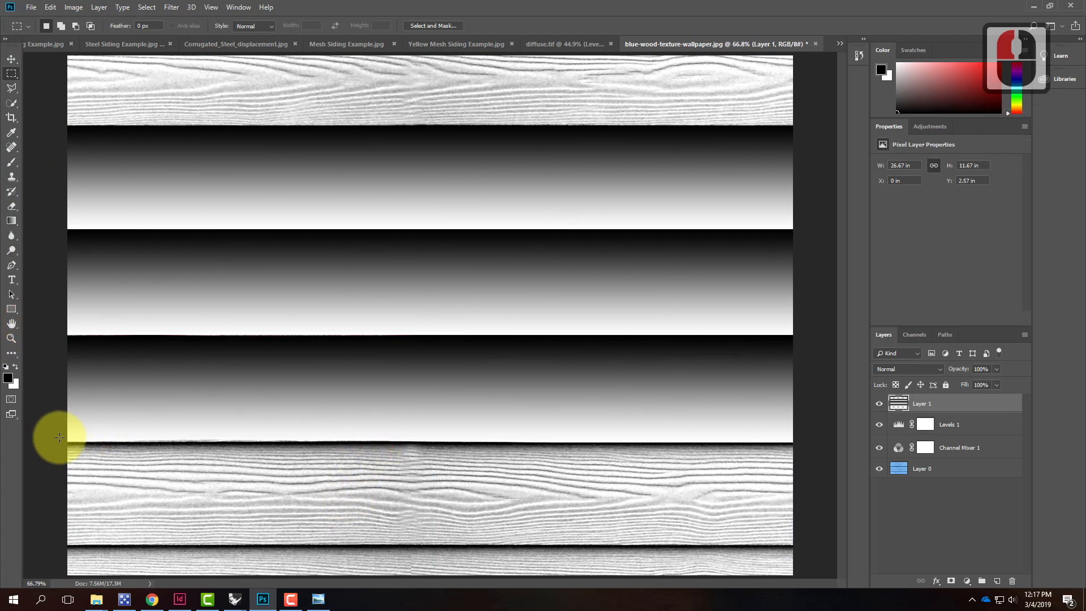
drag(63, 441, 833, 545)
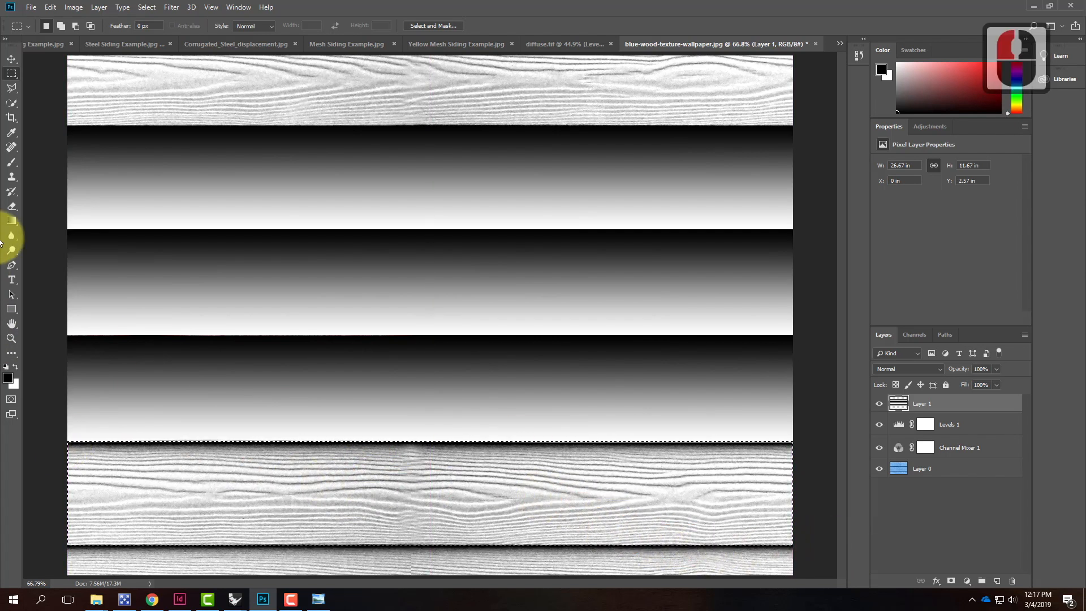
click(11, 220)
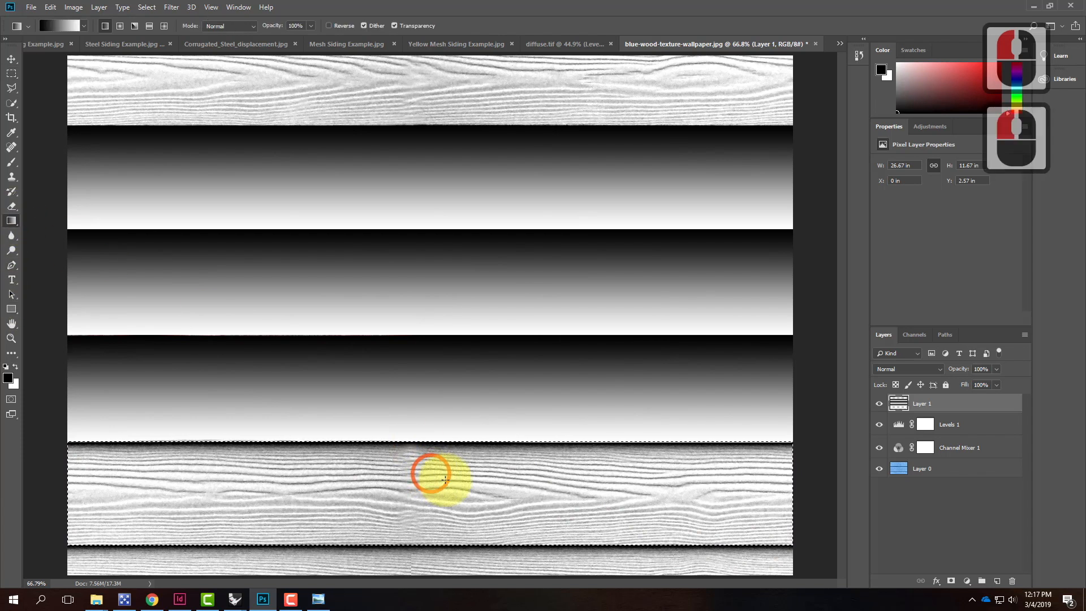
drag(422, 441, 430, 546)
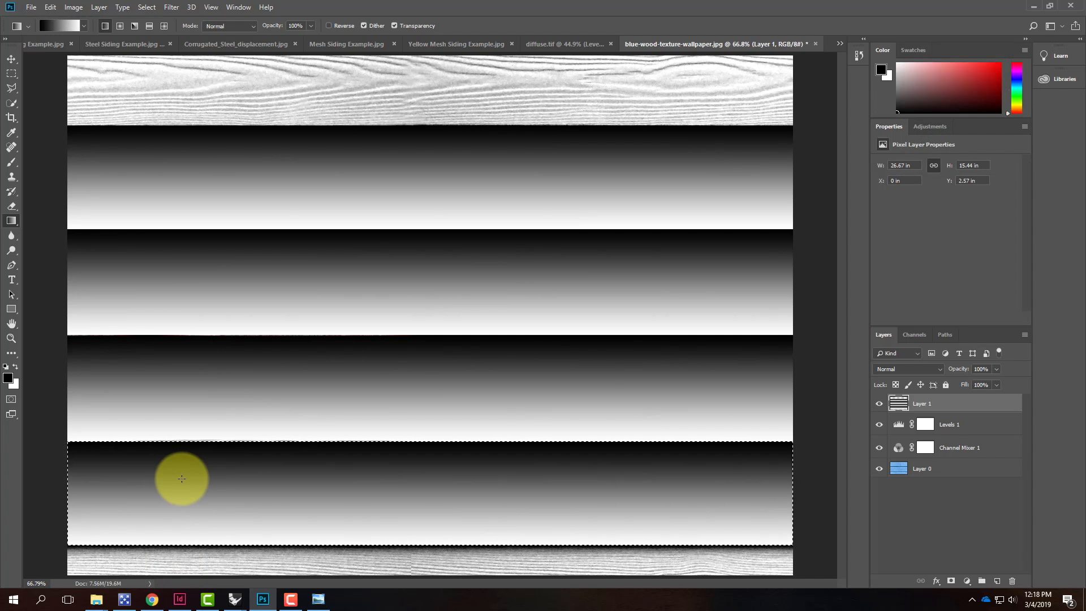
Select the partial plank along the texture's lower edge with the Rectangular Marquee
scroll(228, 361, down, 2)
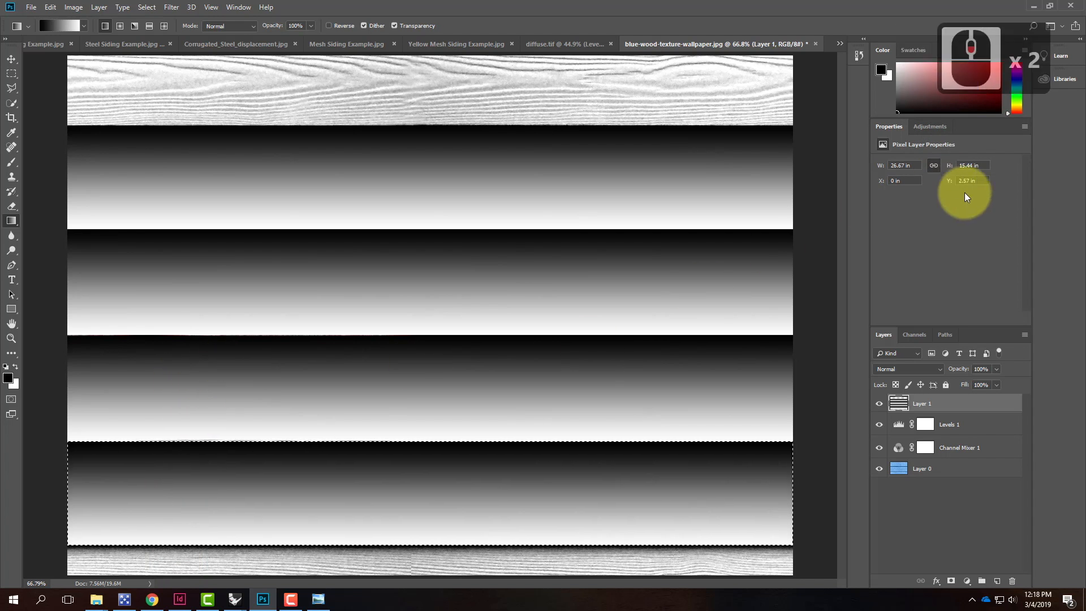
key(ctrl+minus)
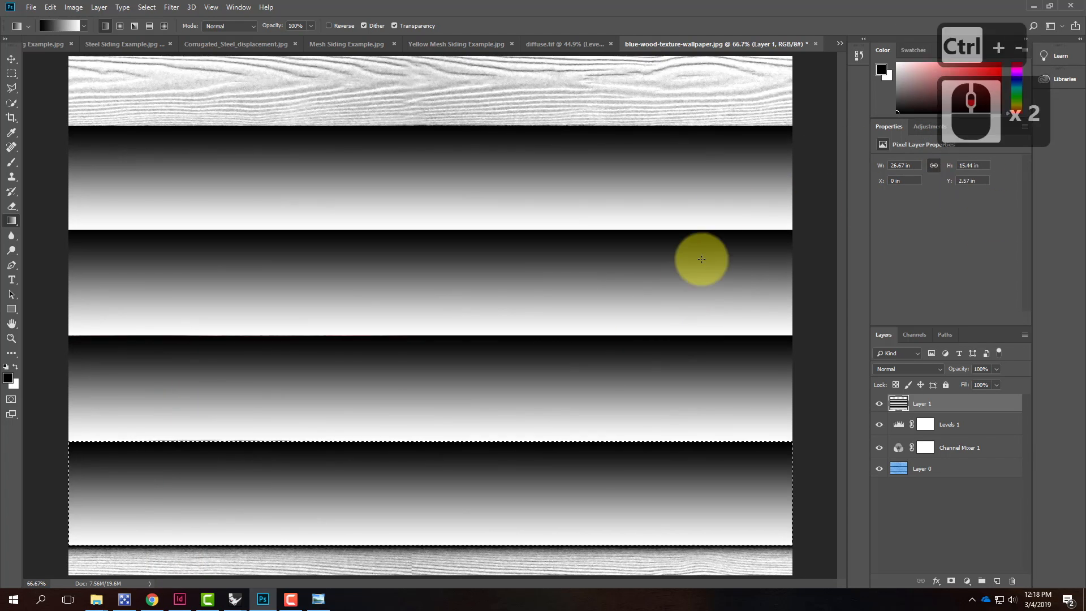
key(ctrl+d)
key(ctrl+minus)
key(ctrl+shift+d)
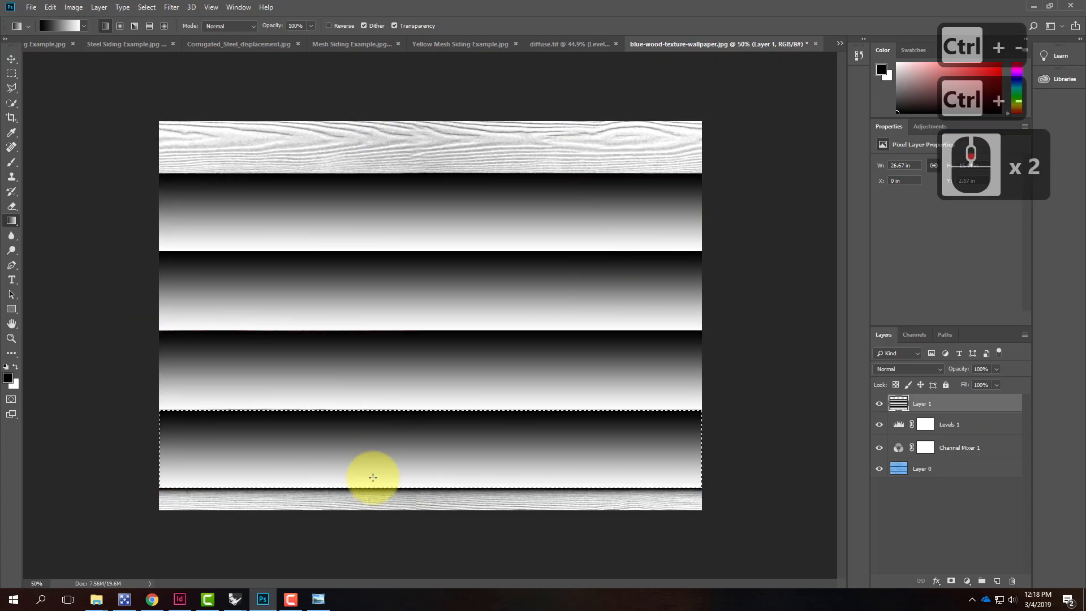
click(10, 74)
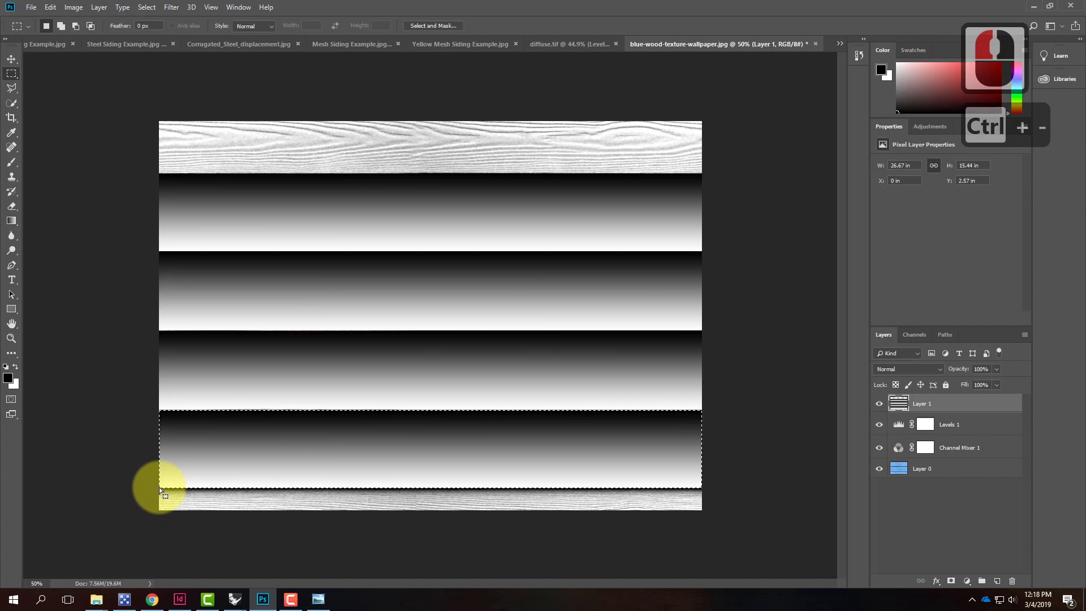
drag(159, 490, 754, 546)
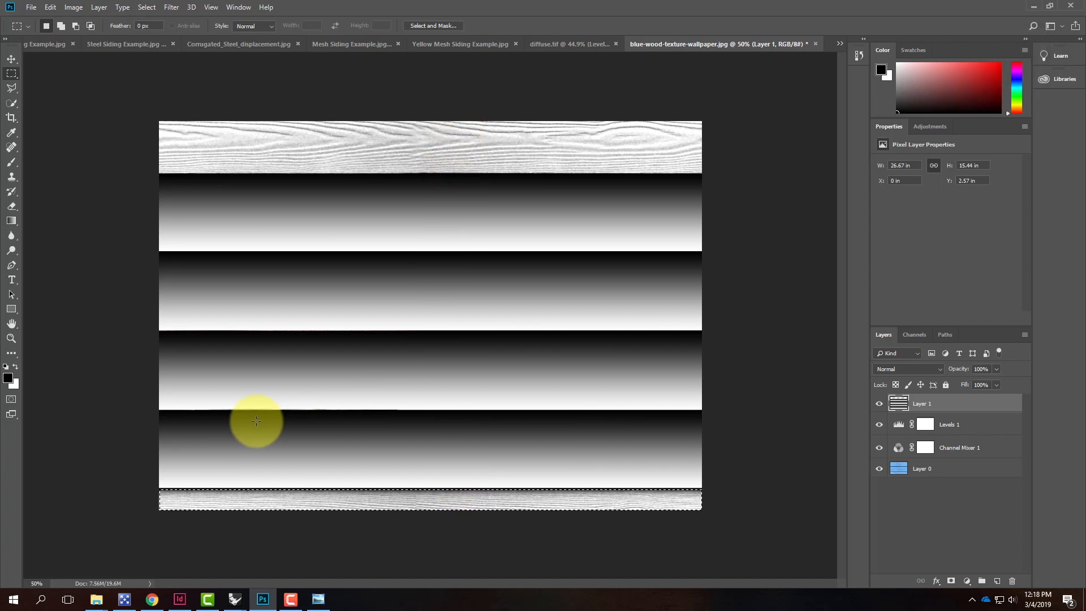
Select the fifth plank's gradient strip and move it straight down so its dark part covers the partial plank below
click(169, 412)
drag(158, 410, 731, 488)
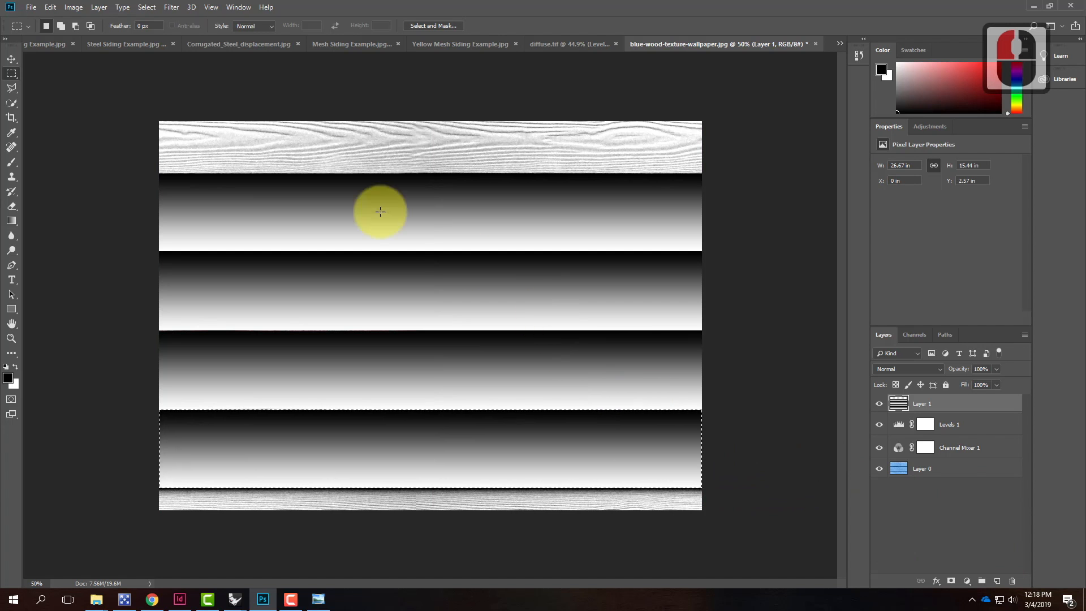
click(11, 59)
click(427, 454)
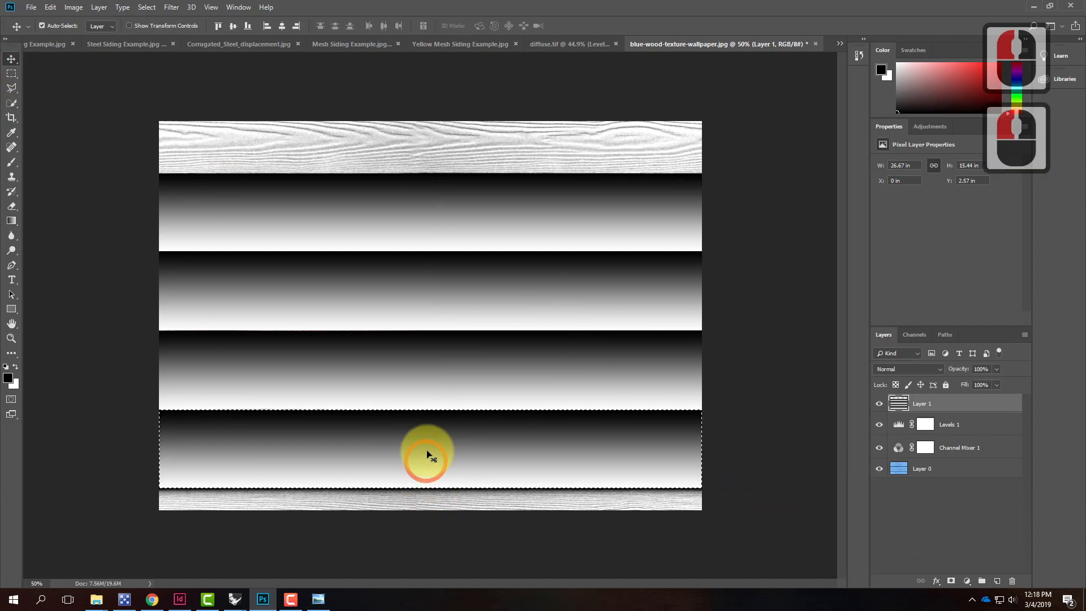
drag(429, 460, 428, 528)
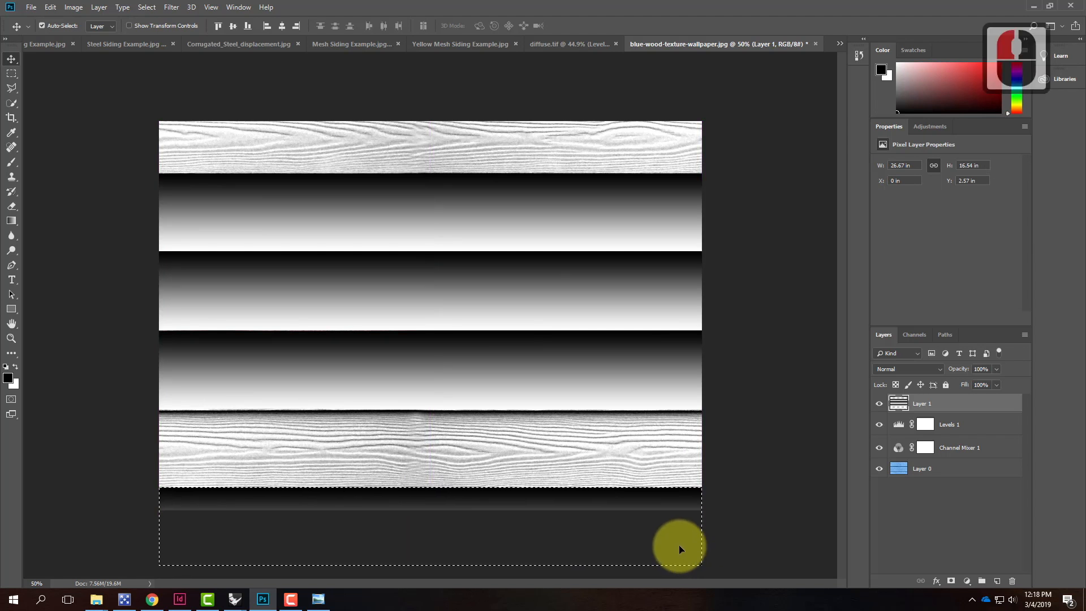
Copy the lowest gradient strip, paste it twice, and move the copies over the fifth plank and the partial plank along the upper edge
key(ctrl+c)
key(ctrl+v)
drag(467, 473, 464, 446)
key(ctrl+v)
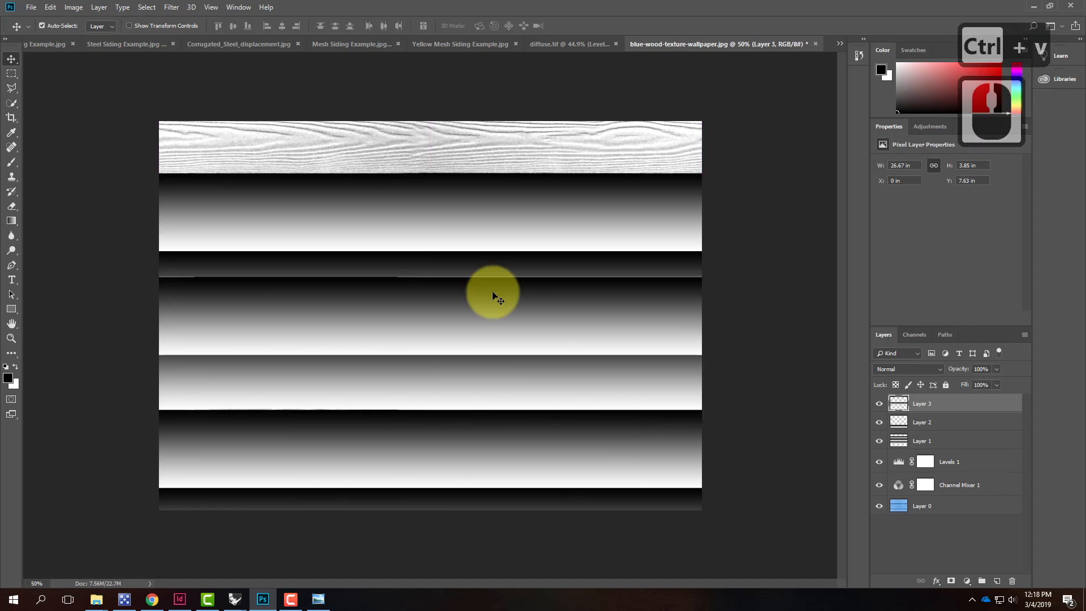
drag(446, 334, 443, 151)
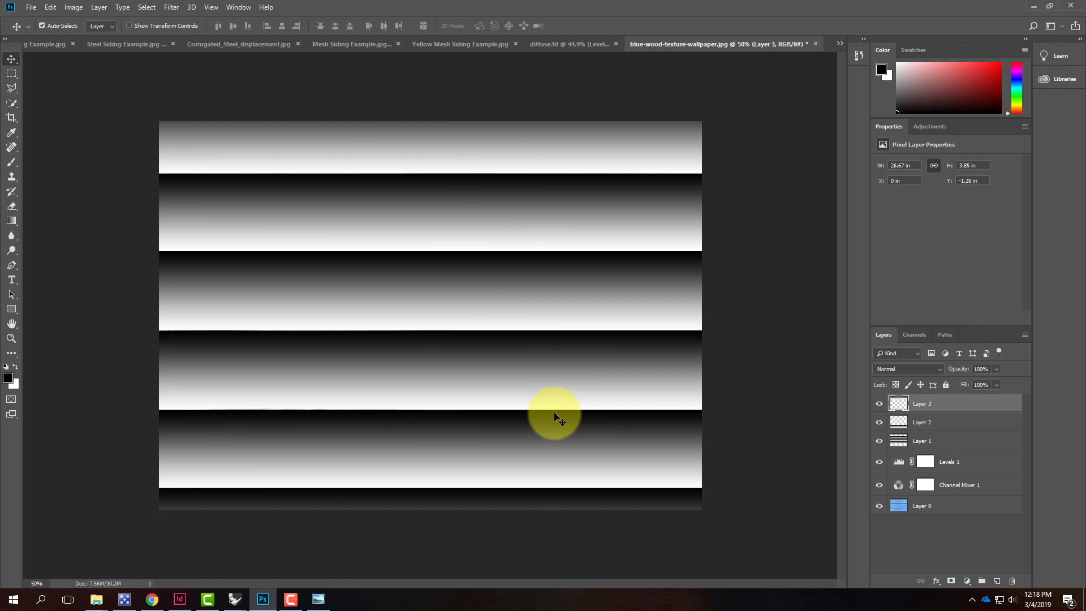
Save the gradient image as a JPEG copy named displacement in the Wood Siding folder, accepting quality 12
click(32, 7)
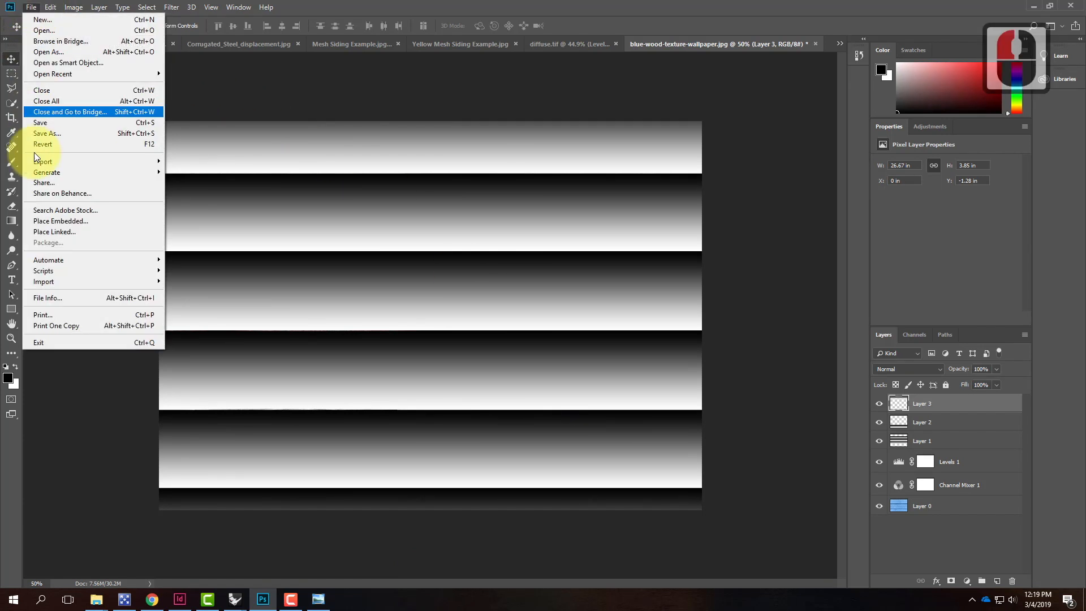
click(49, 133)
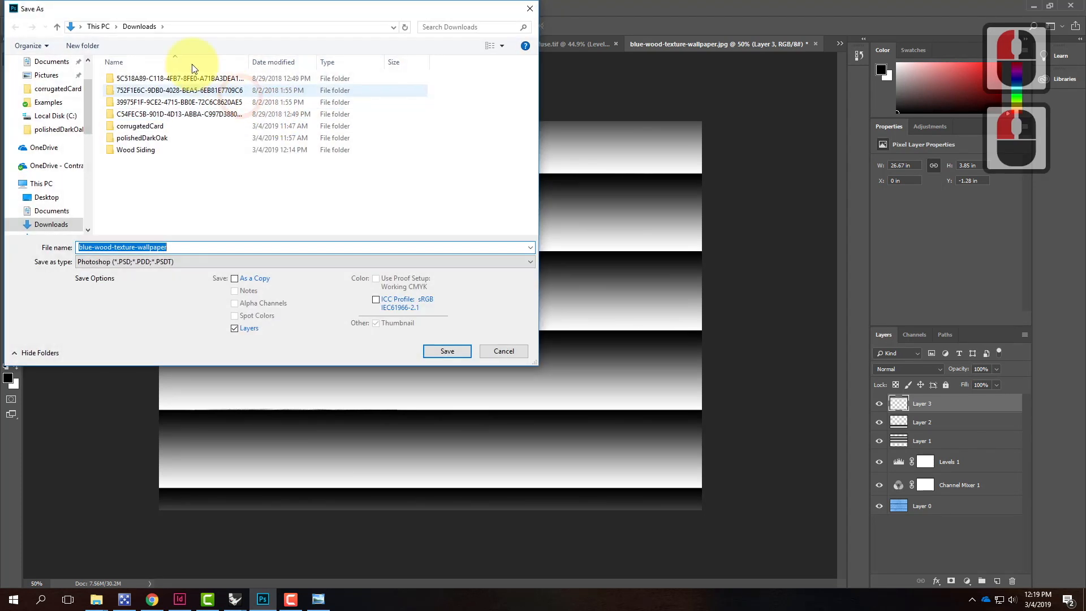
double_click(144, 150)
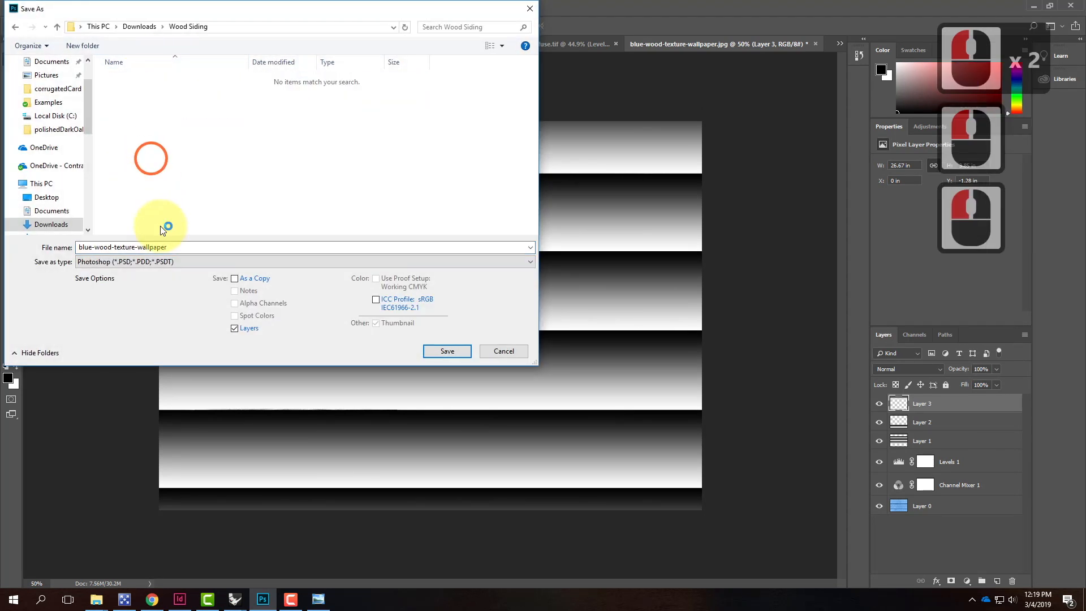
click(172, 263)
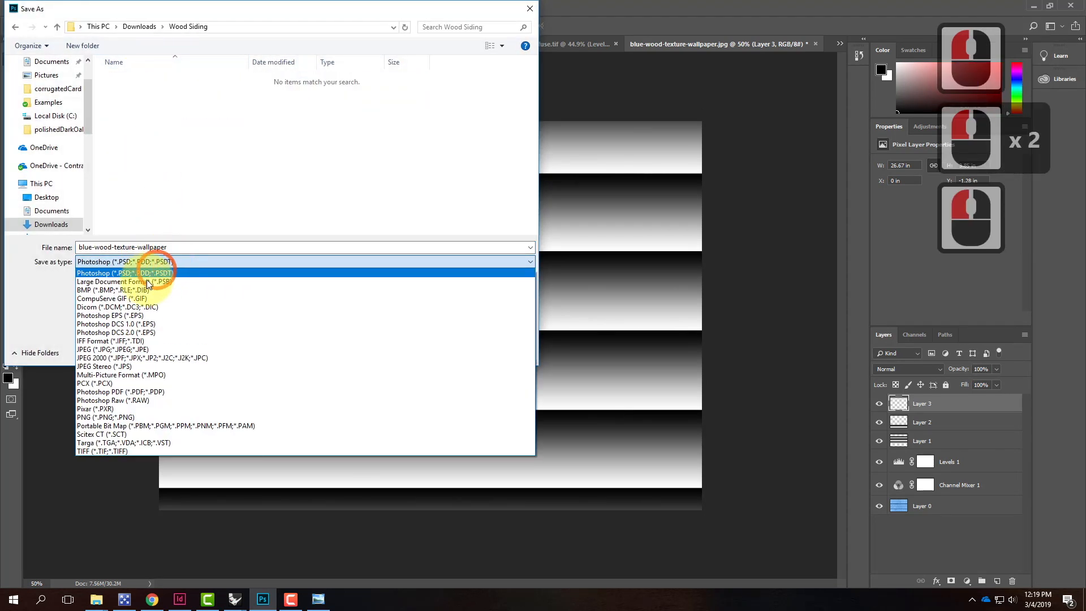
click(132, 351)
click(135, 78)
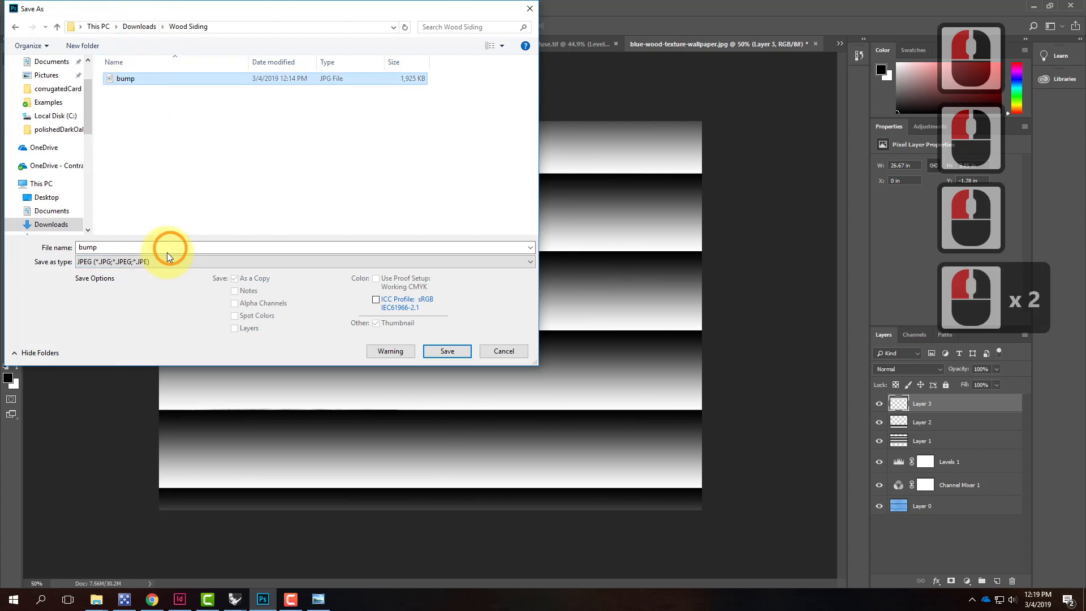
double_click(135, 250)
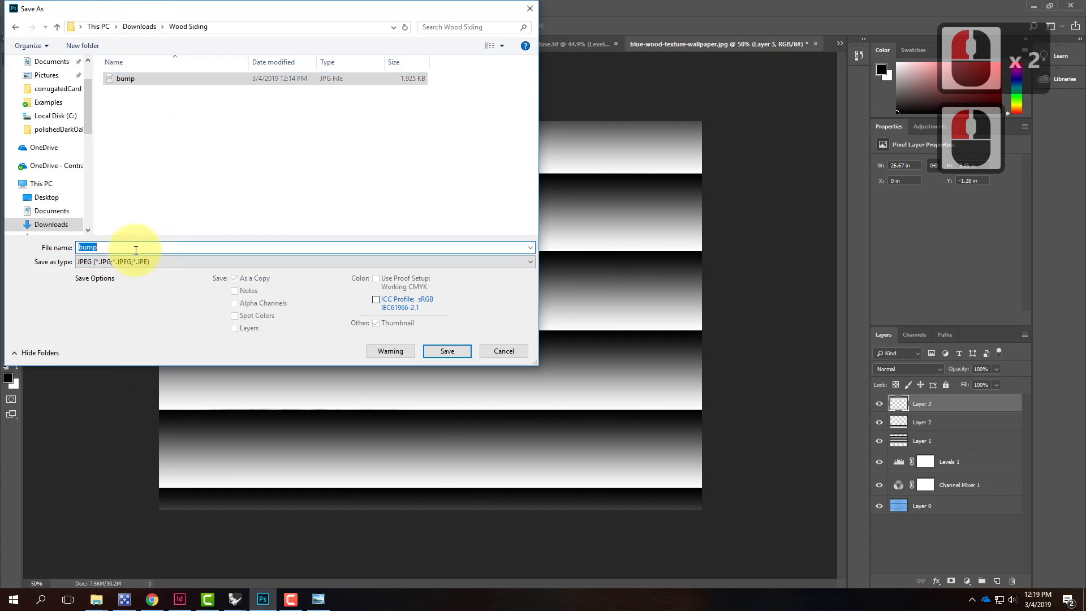
text(displac)
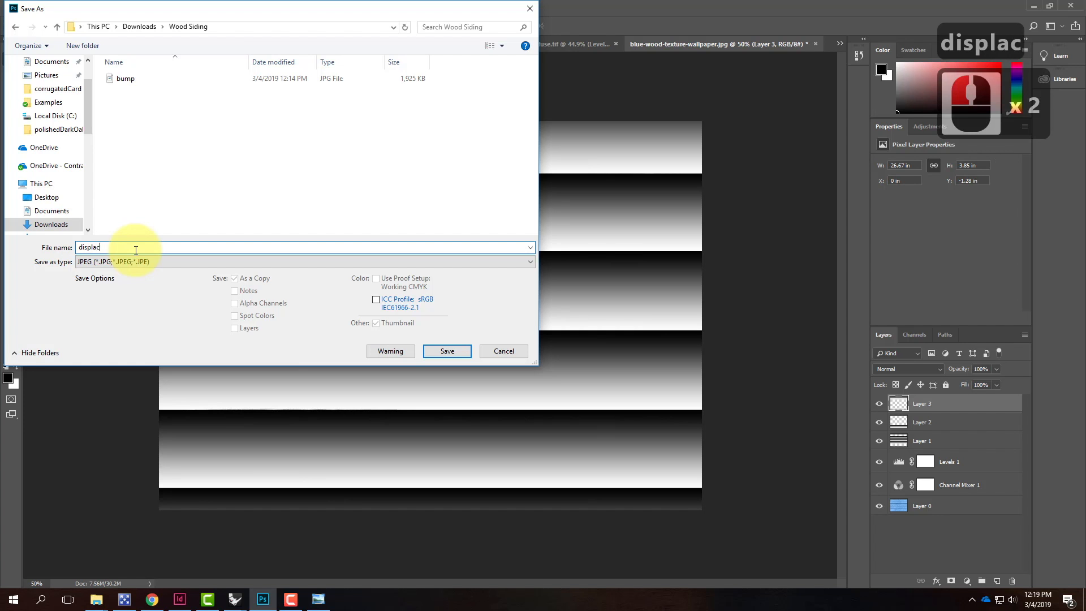
text(ement)
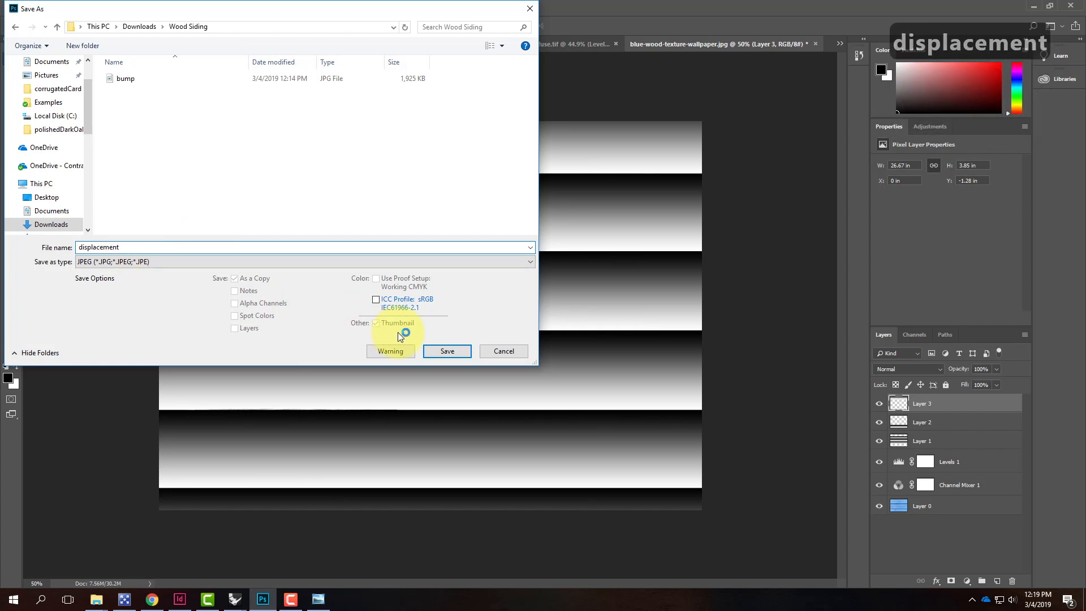
click(447, 351)
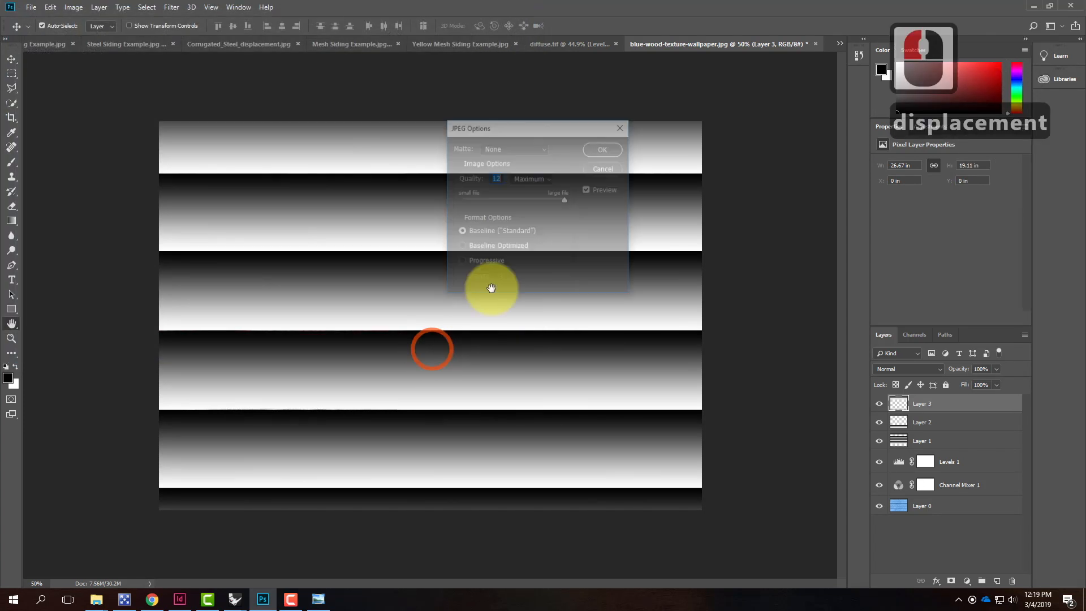
click(617, 149)
Hide every layer except Layer 0 and save the blue texture as a JPEG copy named diffuse in the Wood Siding folder
drag(880, 401, 879, 501)
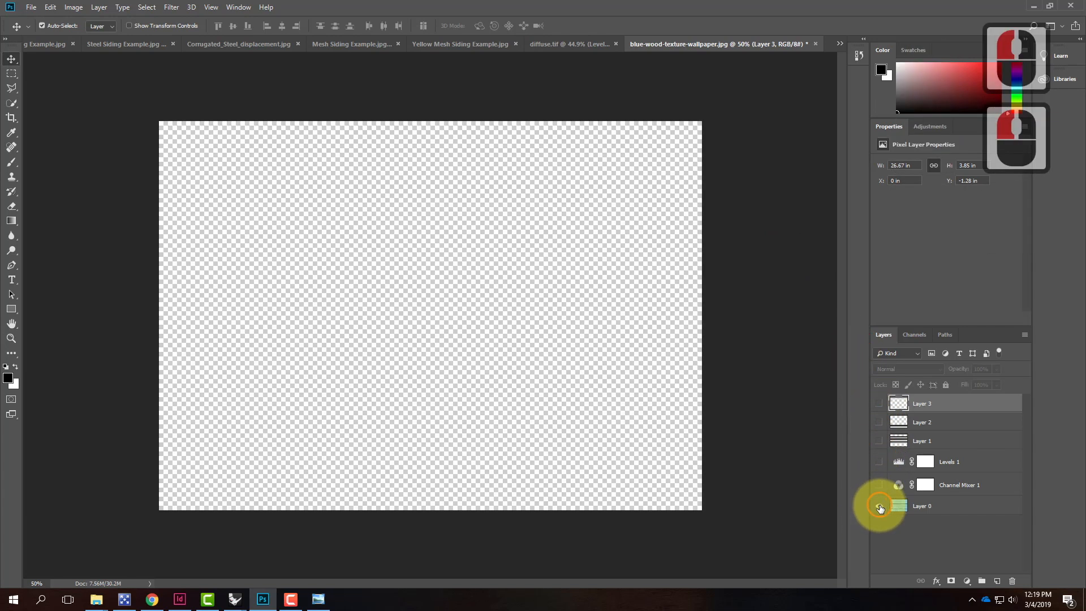
click(880, 506)
click(31, 7)
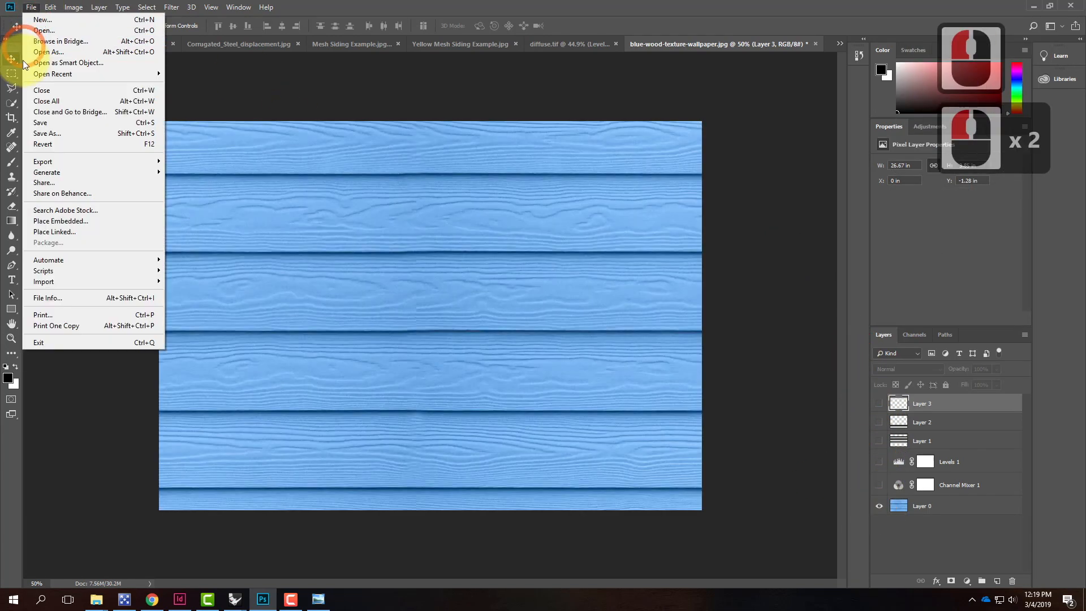
click(47, 133)
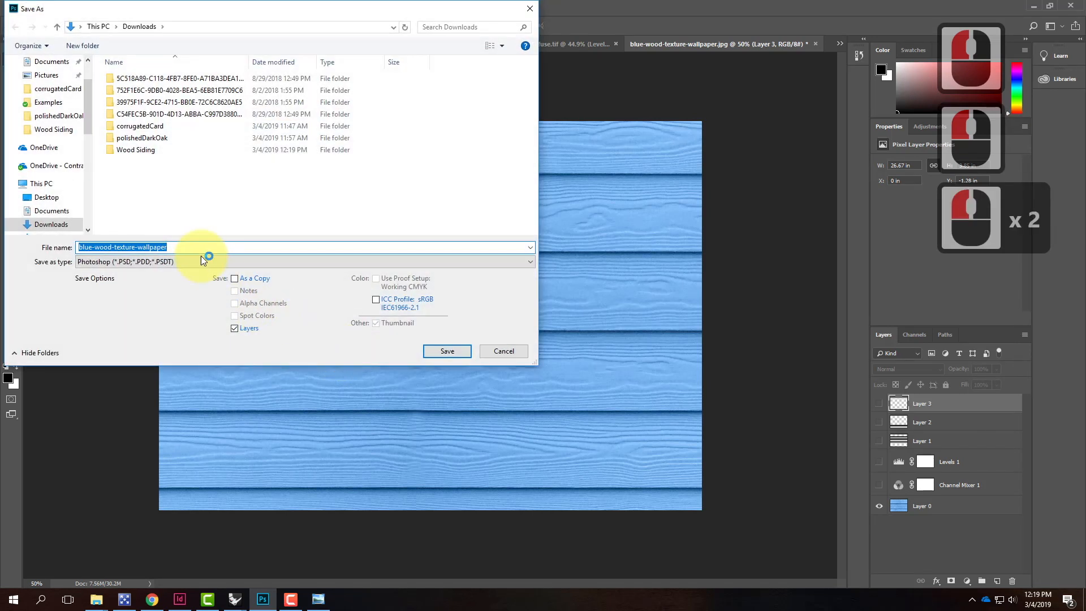
click(192, 261)
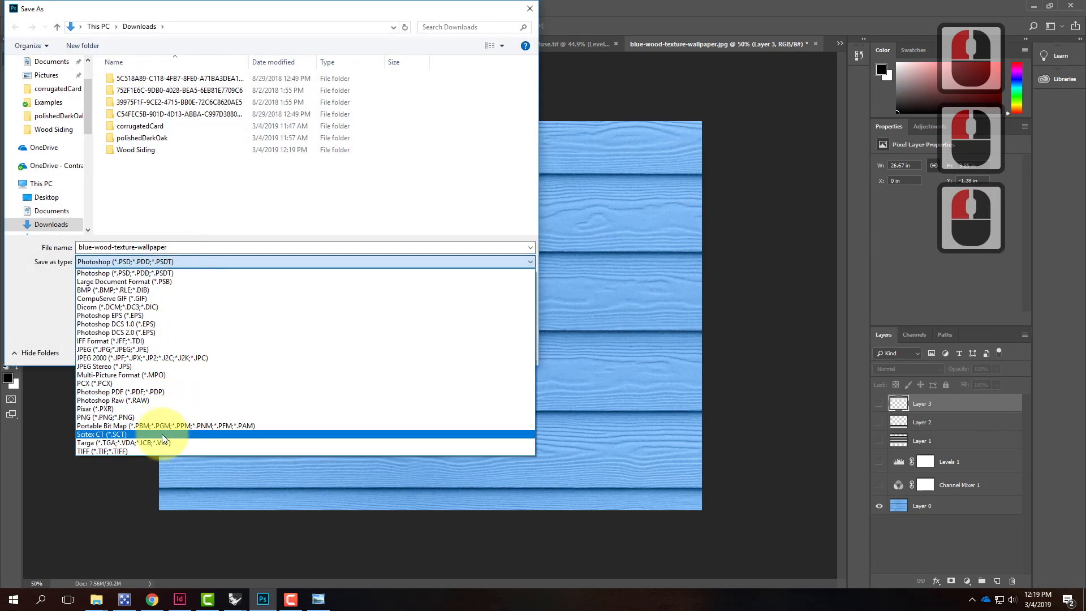
click(154, 349)
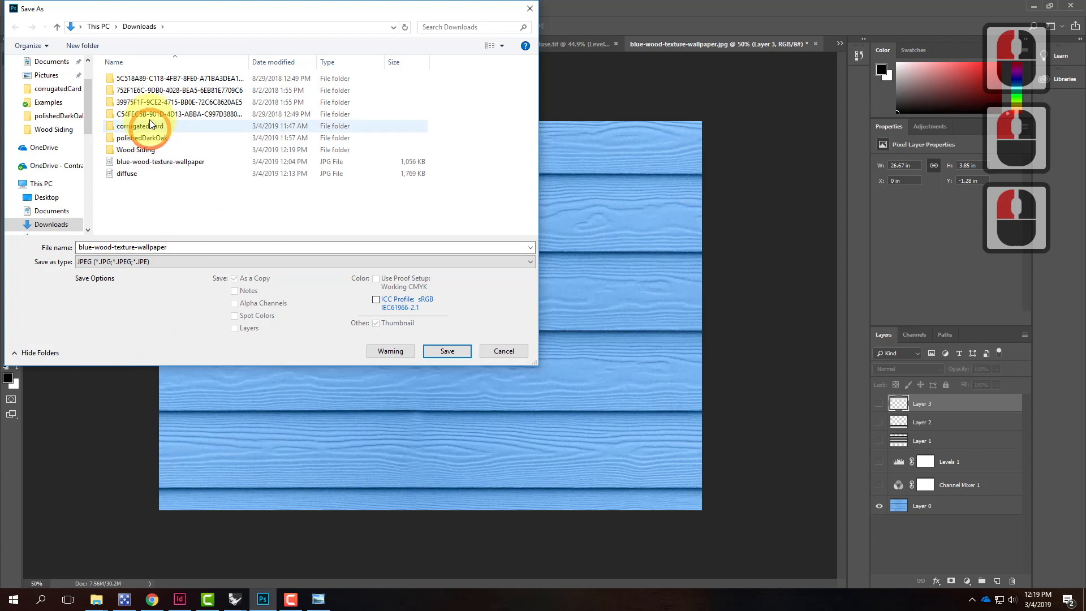
double_click(140, 150)
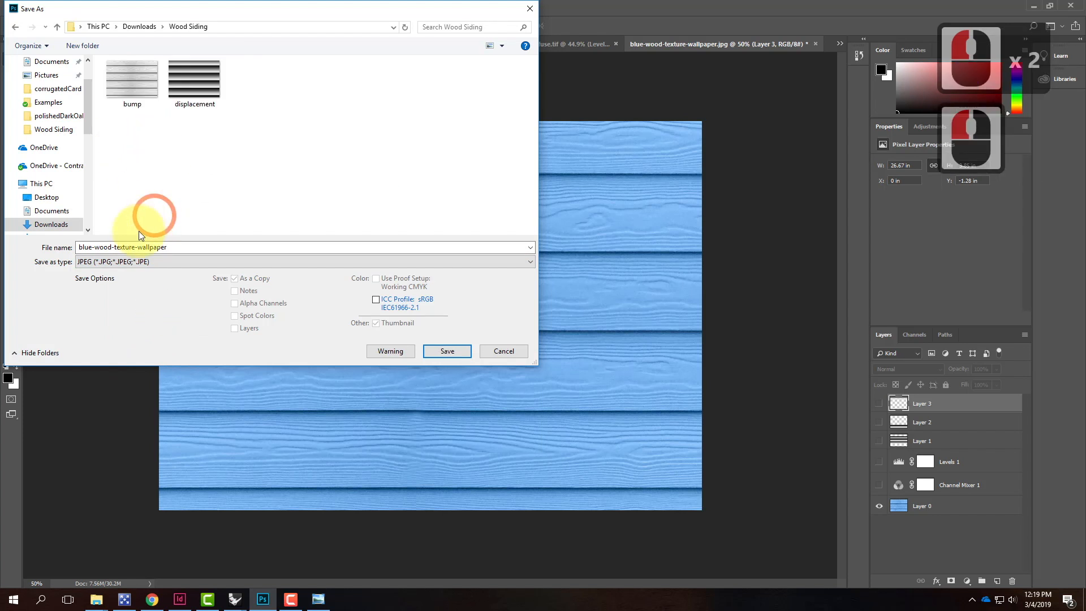
double_click(214, 252)
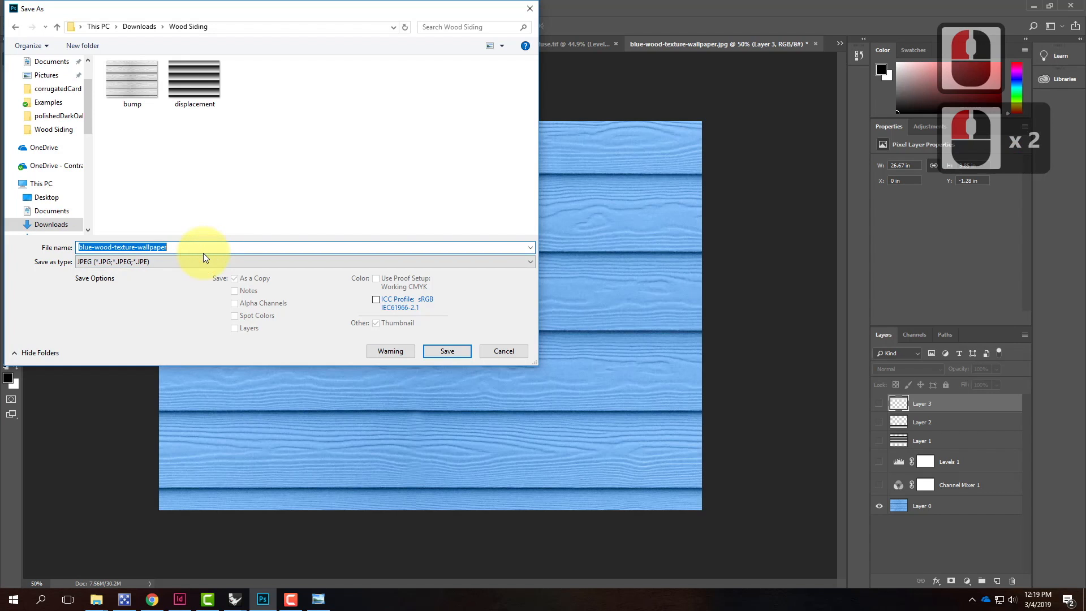
text(diffuse)
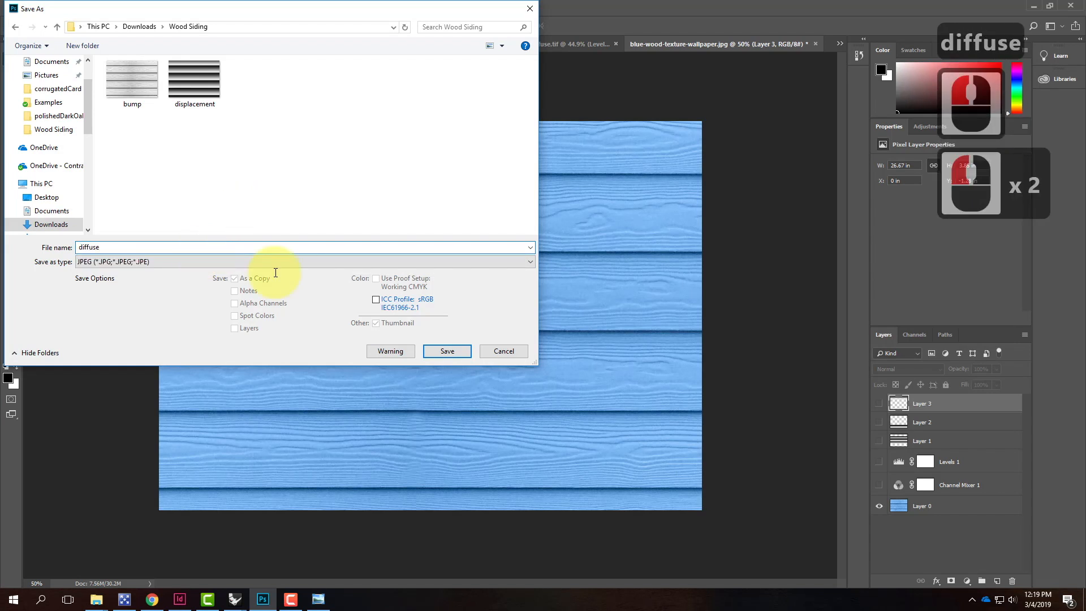
click(447, 351)
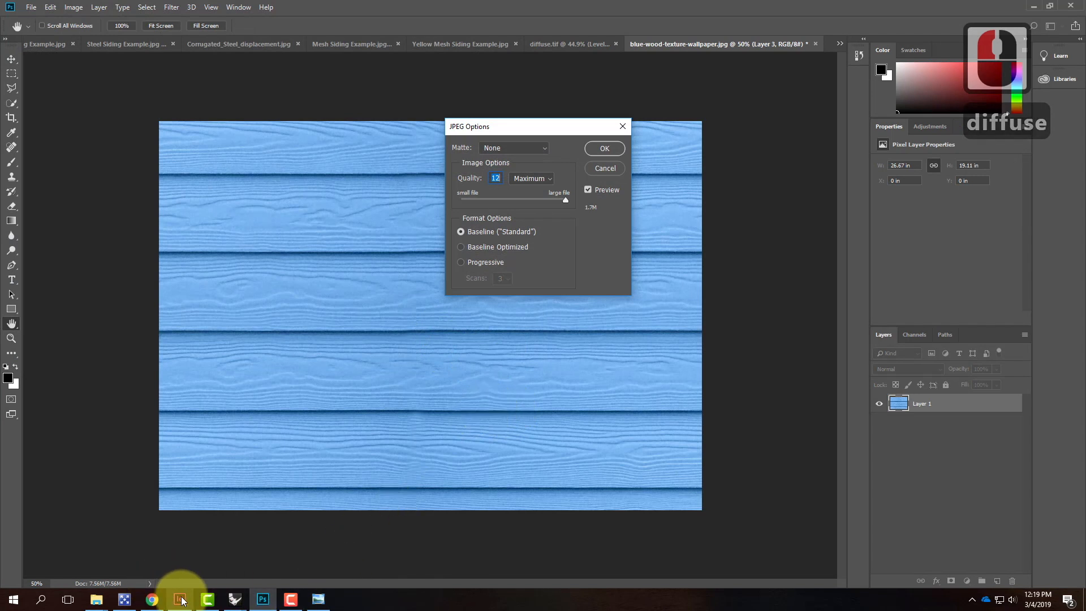
Switch to the Materials-Test model in Rhino, close the V-Ray frame buffer and open the V-Ray material editor
click(236, 601)
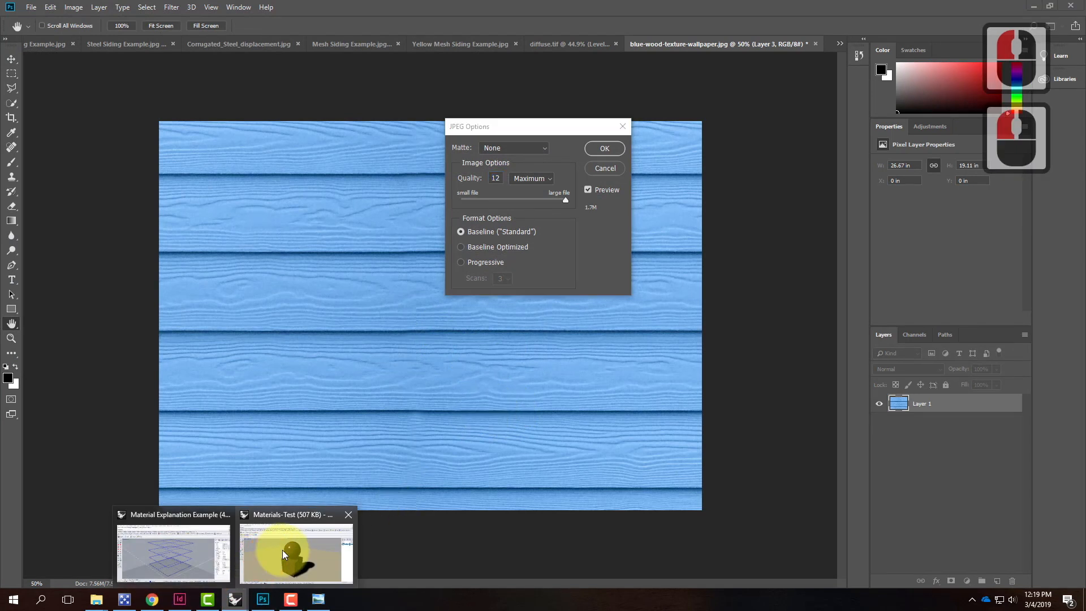
click(283, 550)
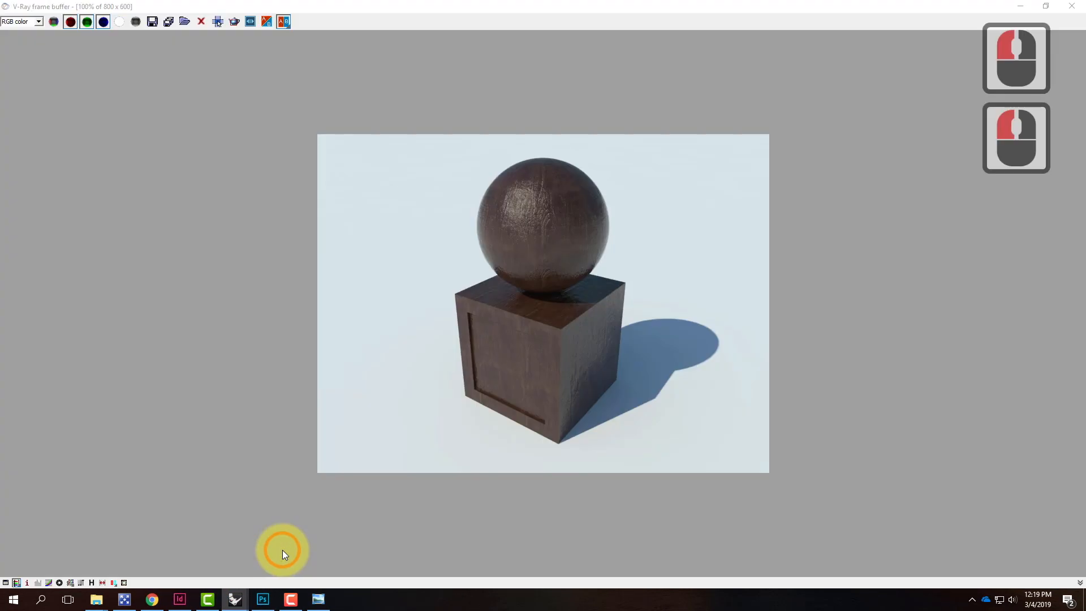
click(1073, 8)
click(12, 120)
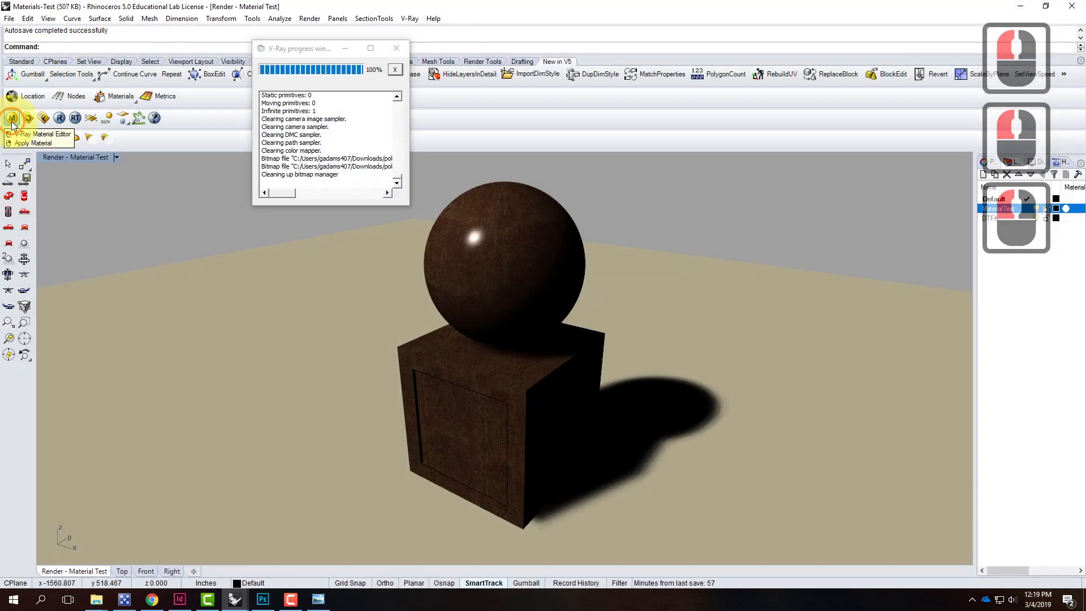
drag(151, 11, 153, 120)
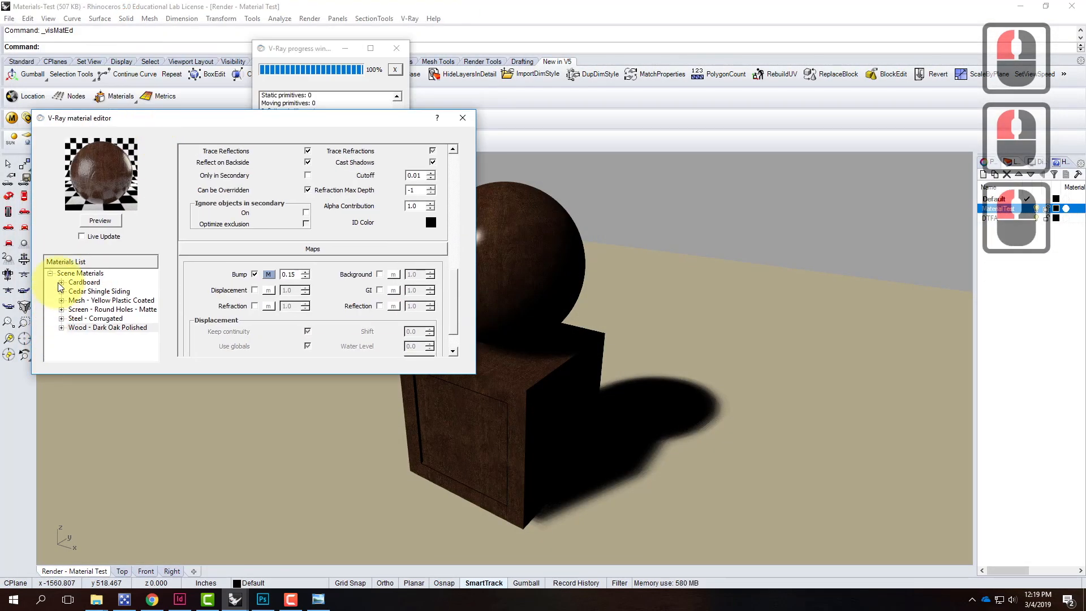
Create a Standard scene material, rename it Siding - Horizontal Lap and render its preview
right_click(83, 273)
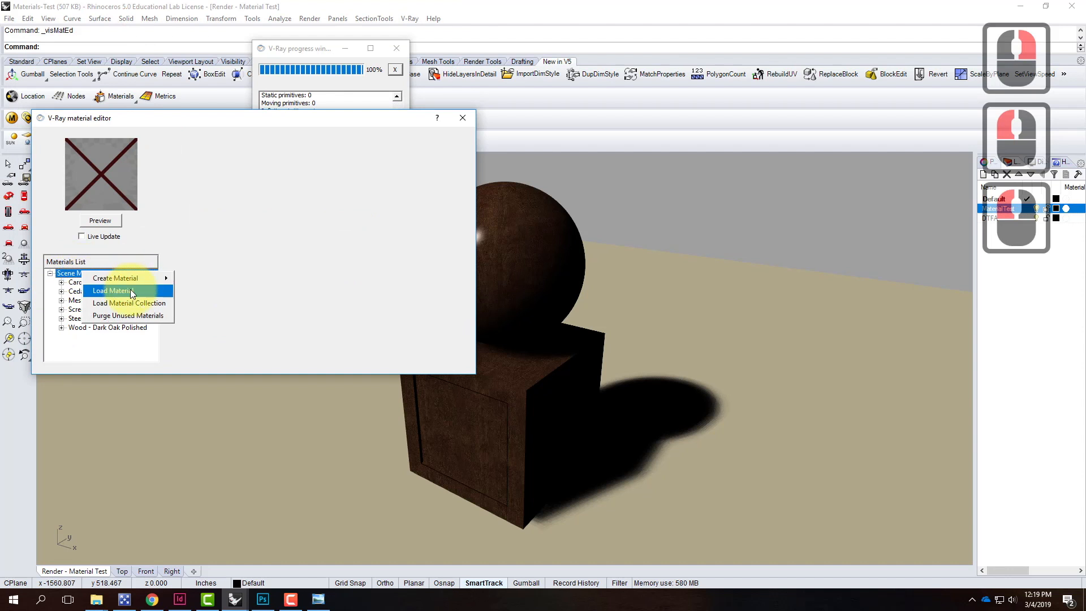
mouse_move(136, 278)
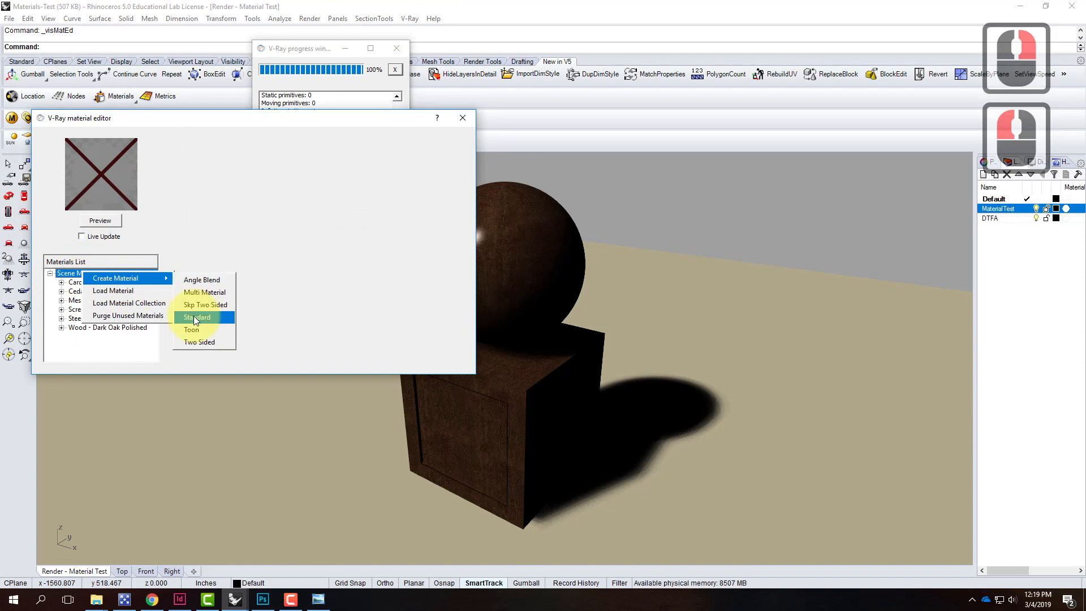
click(193, 316)
double_click(142, 299)
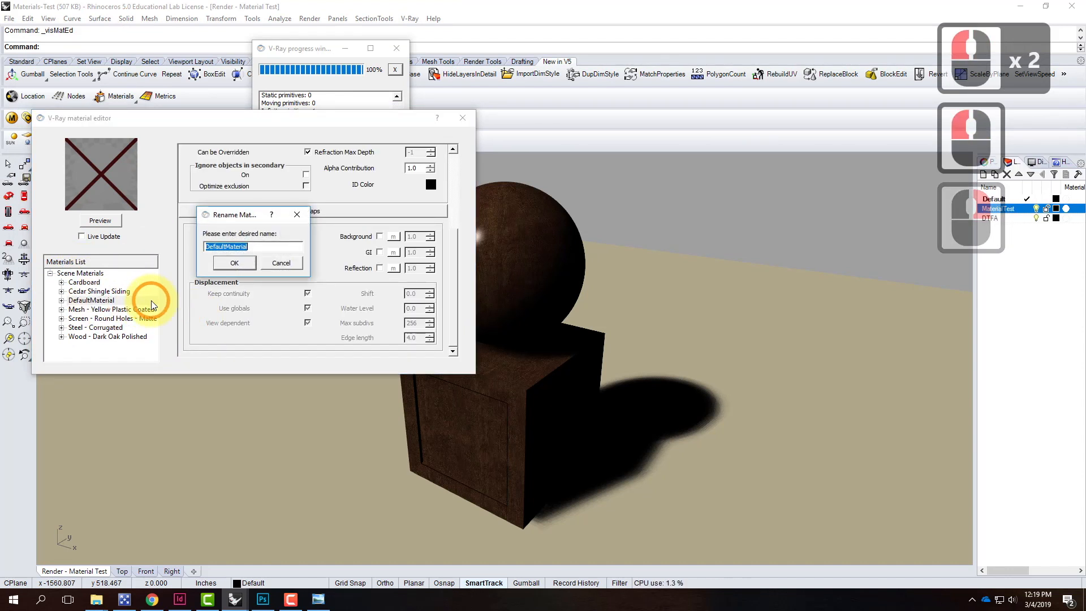
text(S)
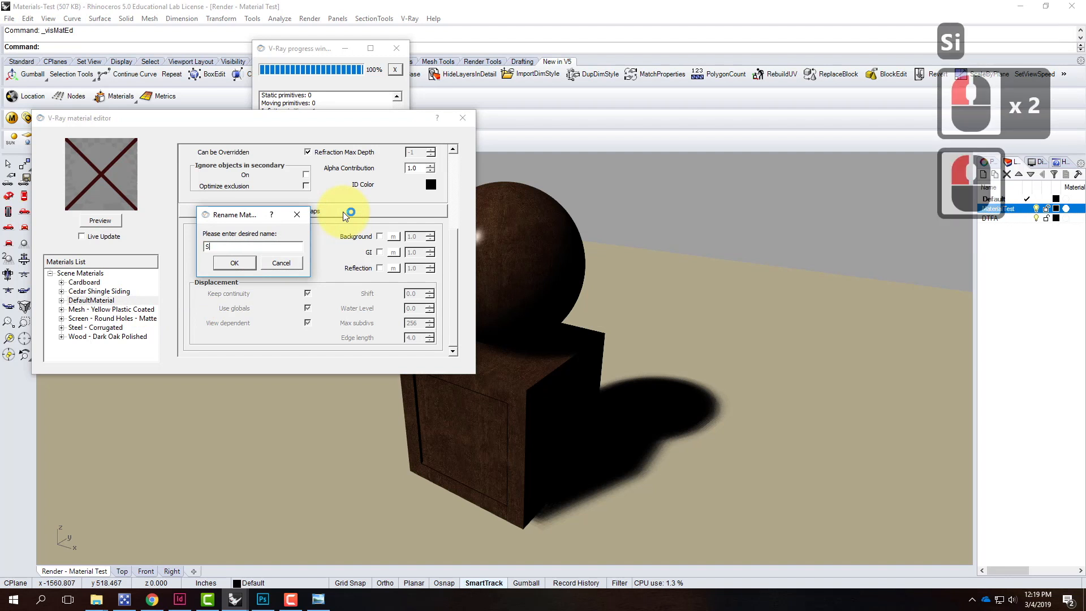
text(iding - )
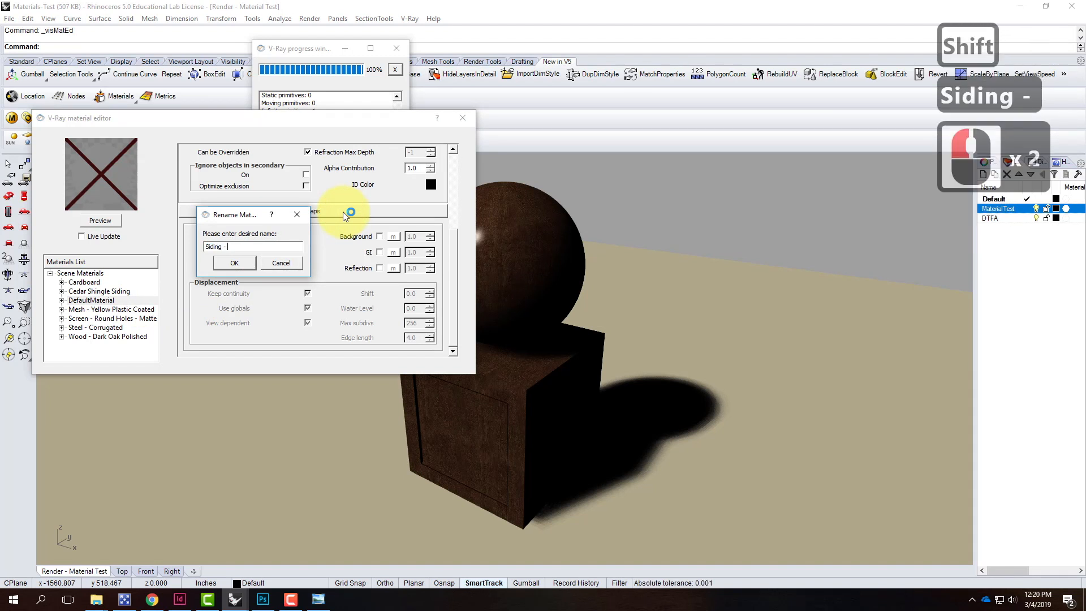
text(Horizontal Lap)
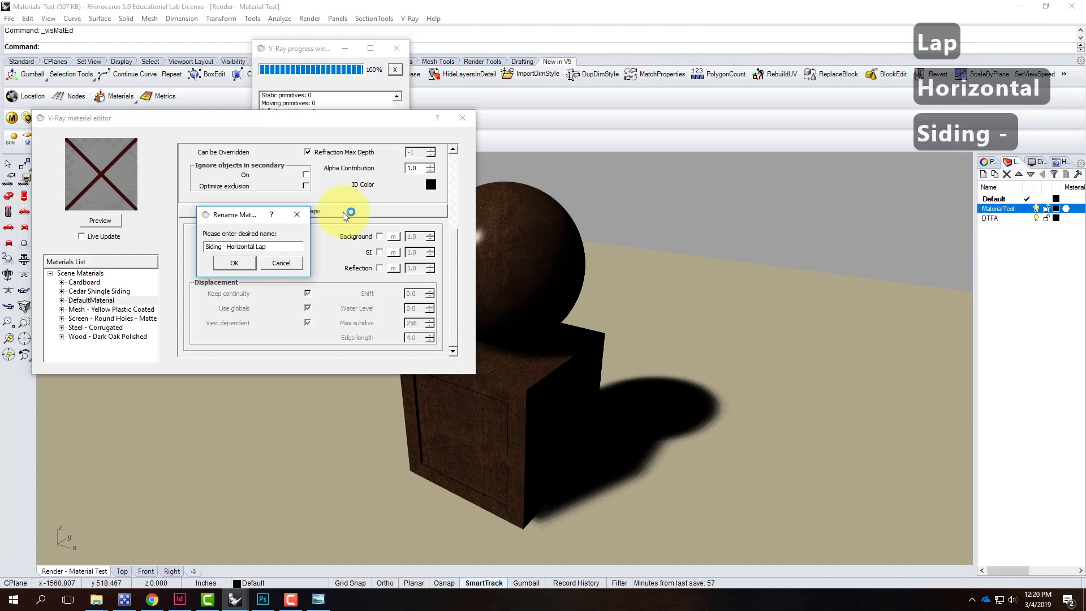
key(Return)
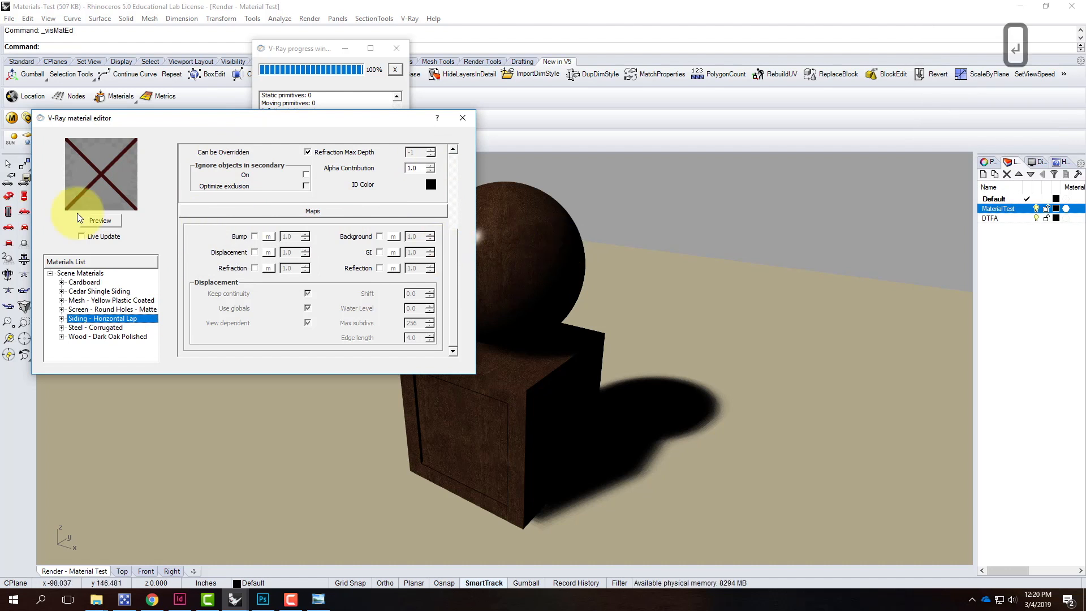
click(100, 220)
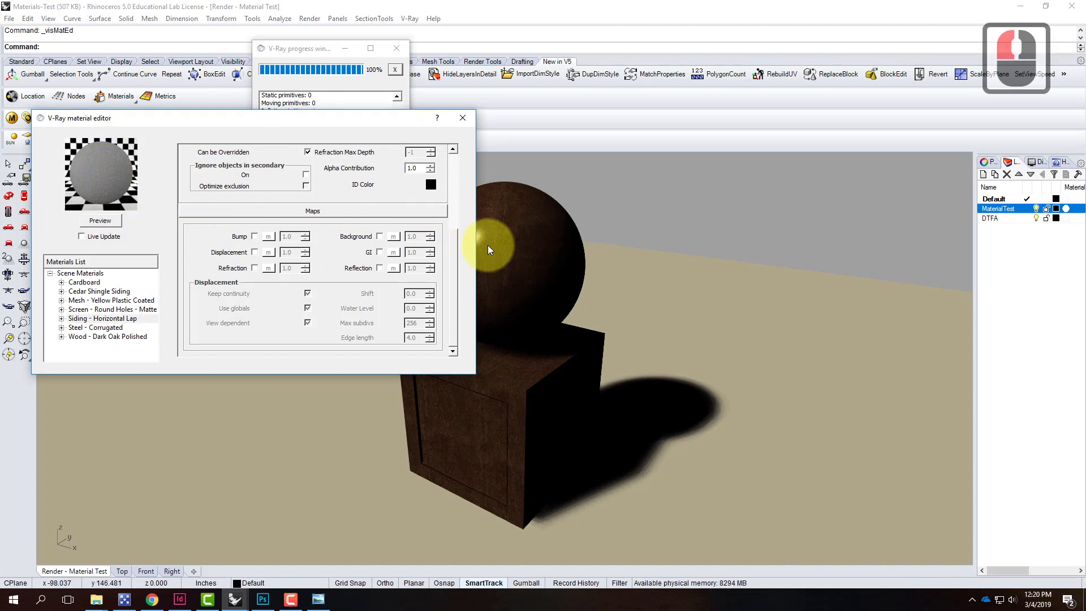
Start a TexBitmap texture for the diffuse color and browse to the Wood Siding folder in Downloads
drag(453, 254, 458, 163)
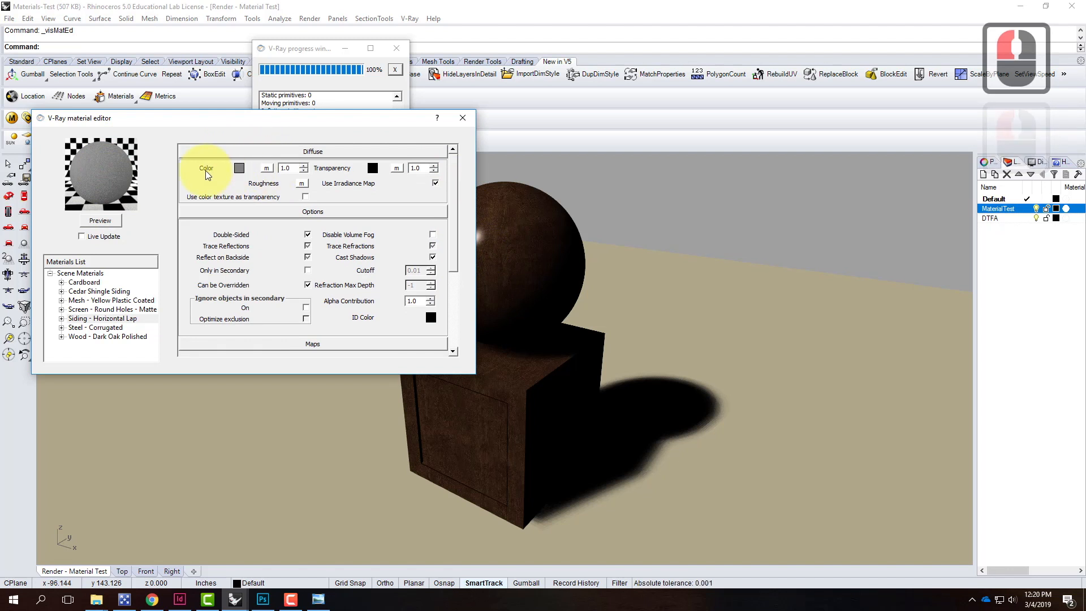
click(269, 169)
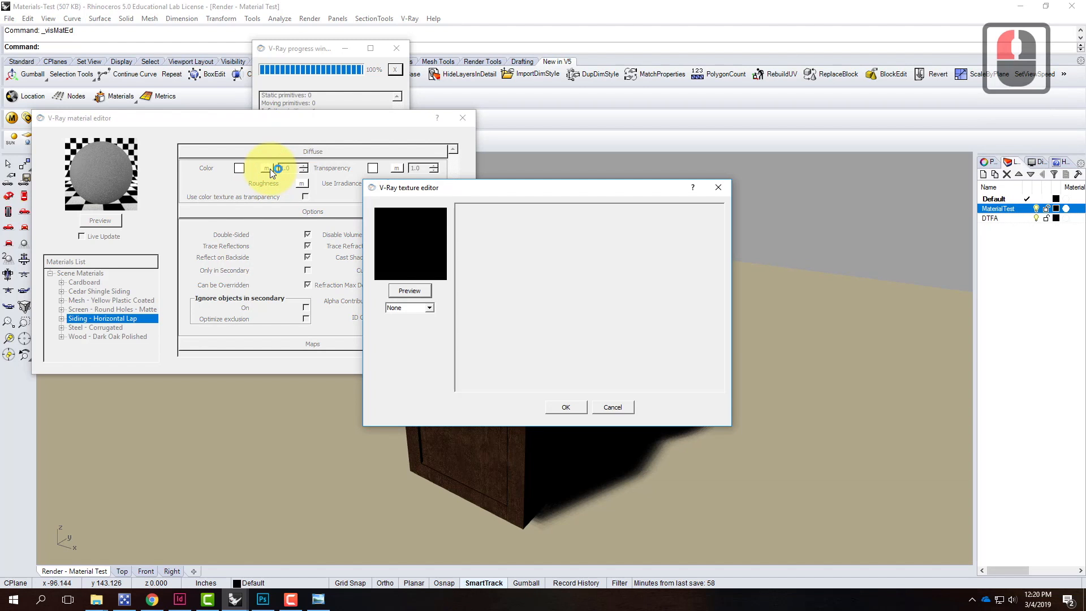
click(412, 307)
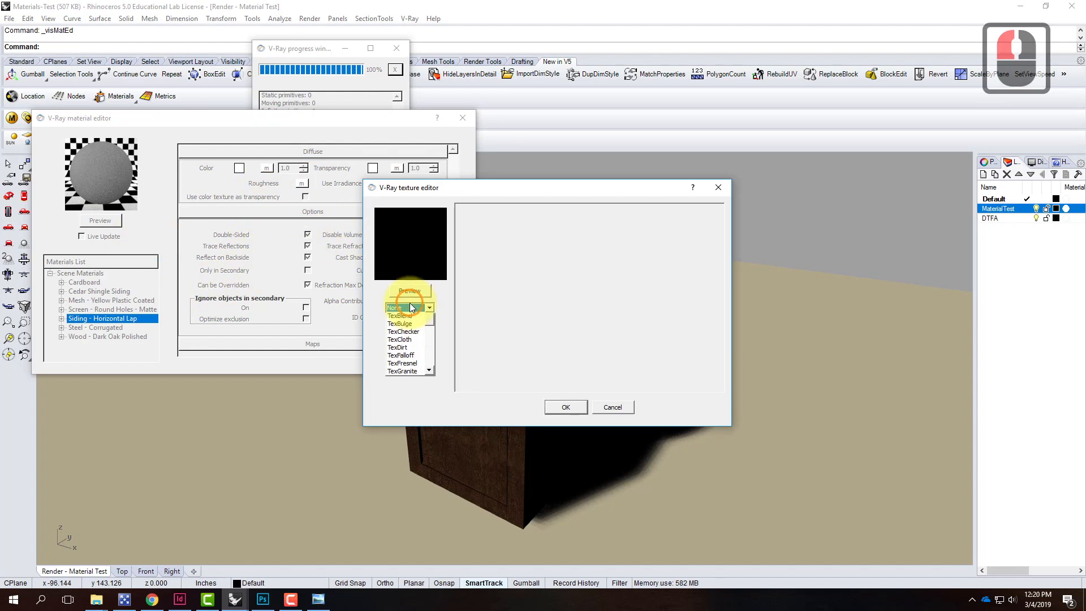
click(410, 338)
click(409, 323)
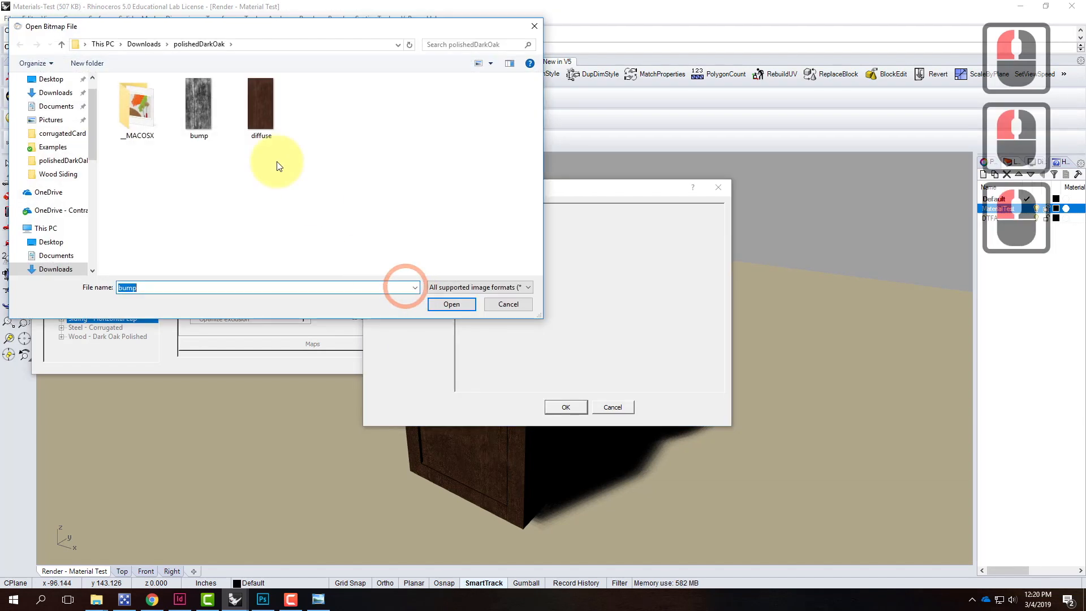
click(135, 45)
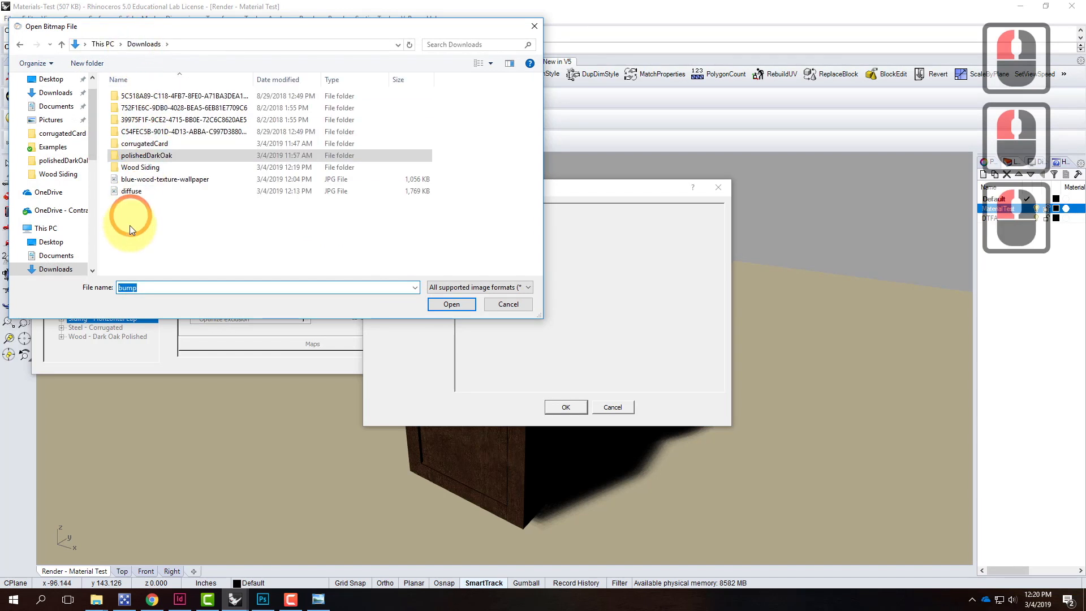
click(140, 168)
double_click(140, 167)
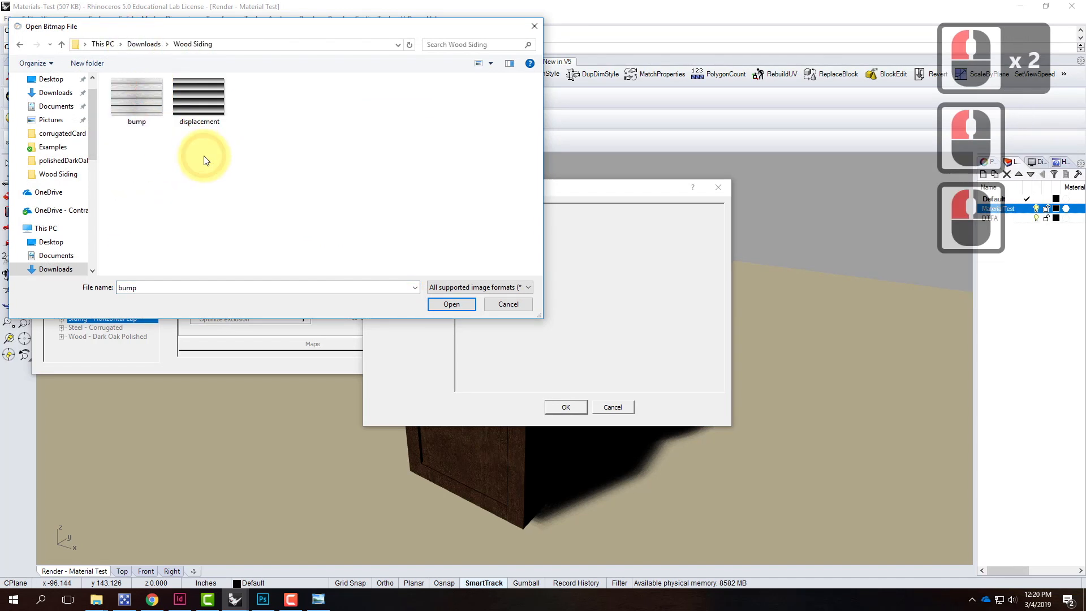
Switch to Photoshop, accept the JPEG options at quality 12 to finish saving the diffuse image, and return to the Materials-Test model in Rhino
click(263, 599)
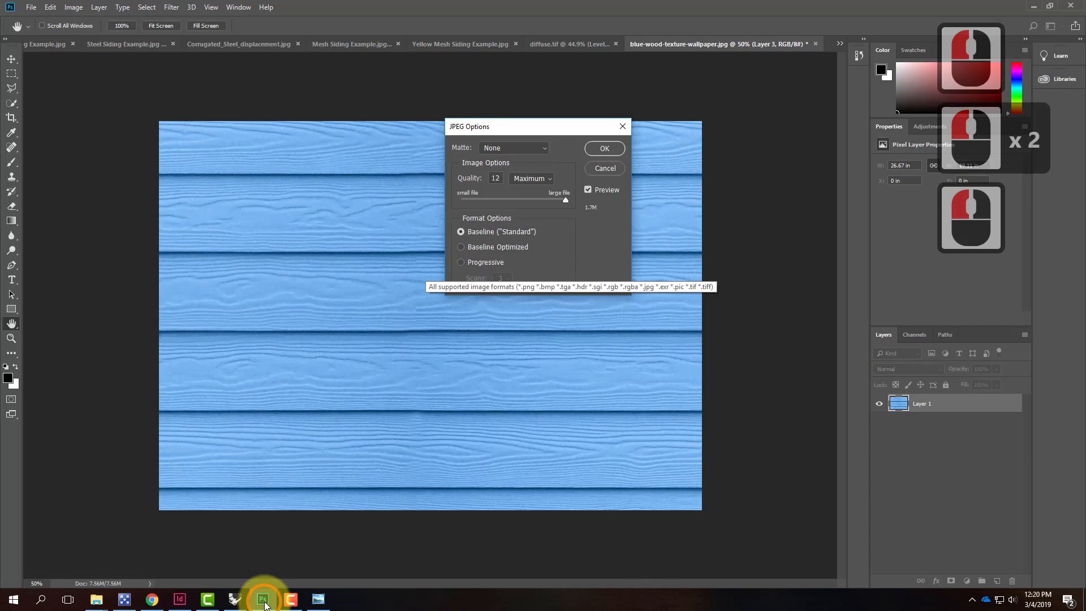
click(618, 148)
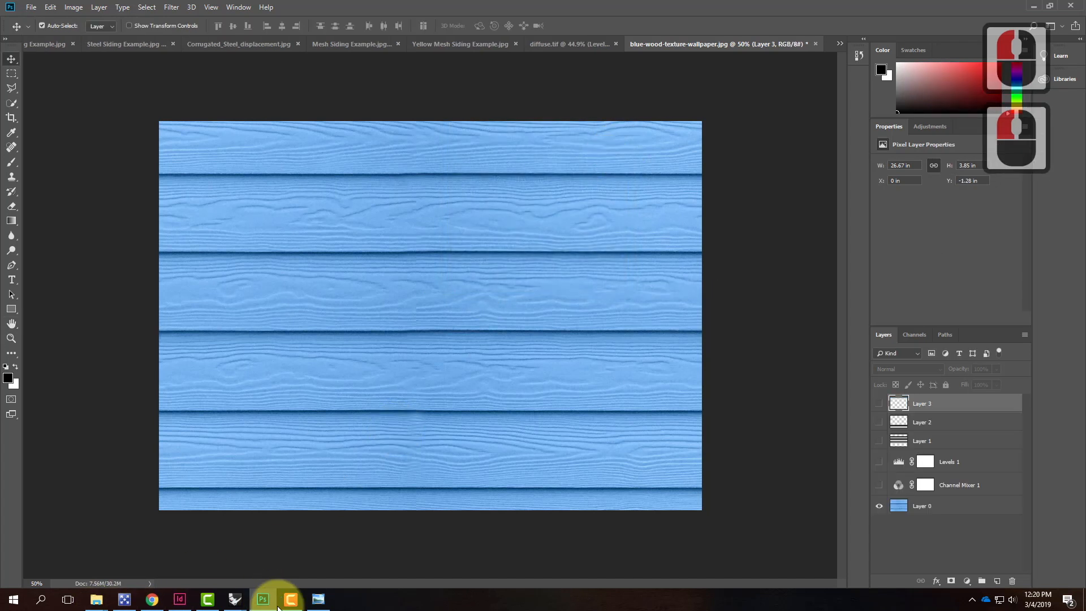
mouse_move(235, 600)
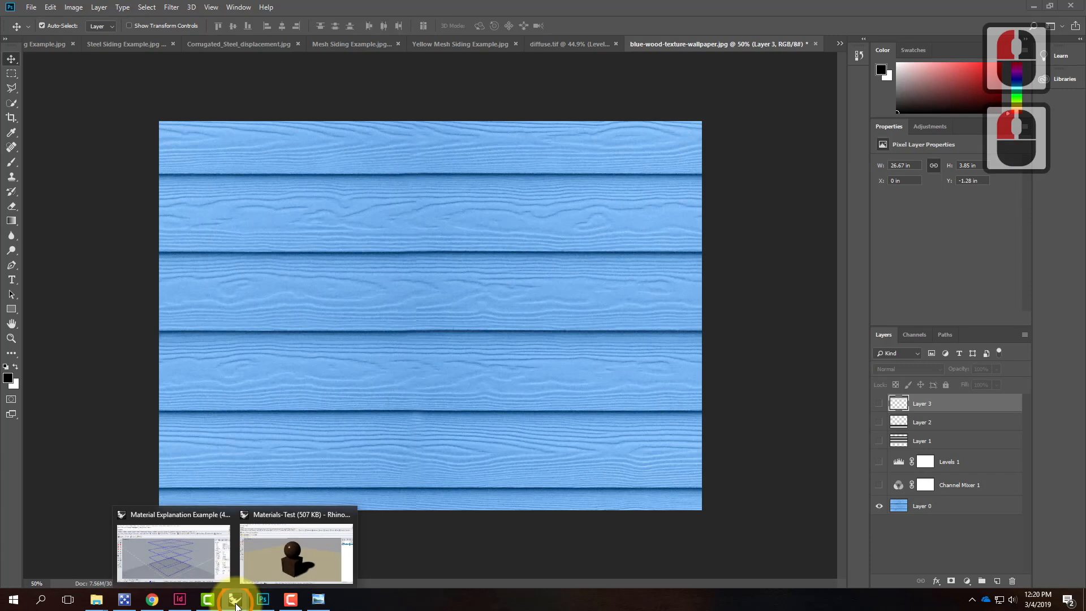
click(291, 554)
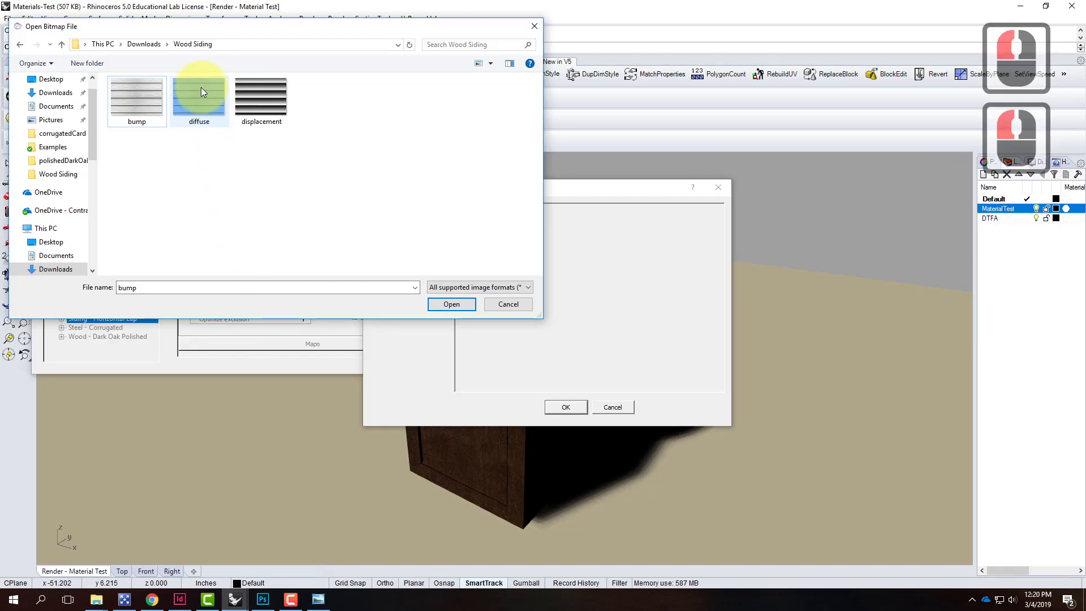
Load the diffuse image from the Wood Siding folder as the diffuse texture, preview and accept it, and render the material preview
click(208, 101)
click(452, 304)
click(569, 407)
click(407, 290)
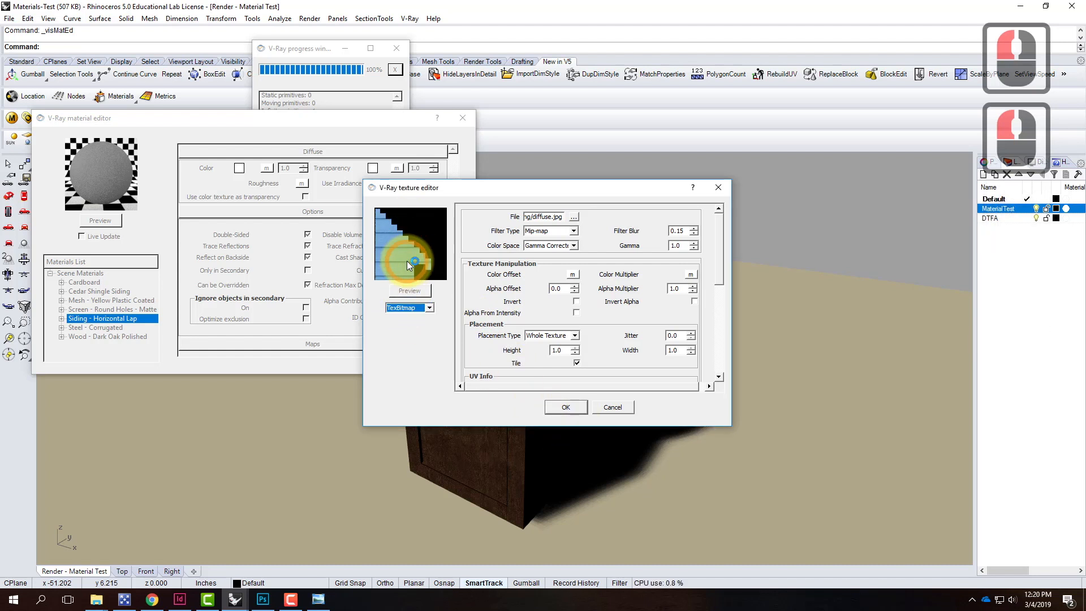
click(563, 407)
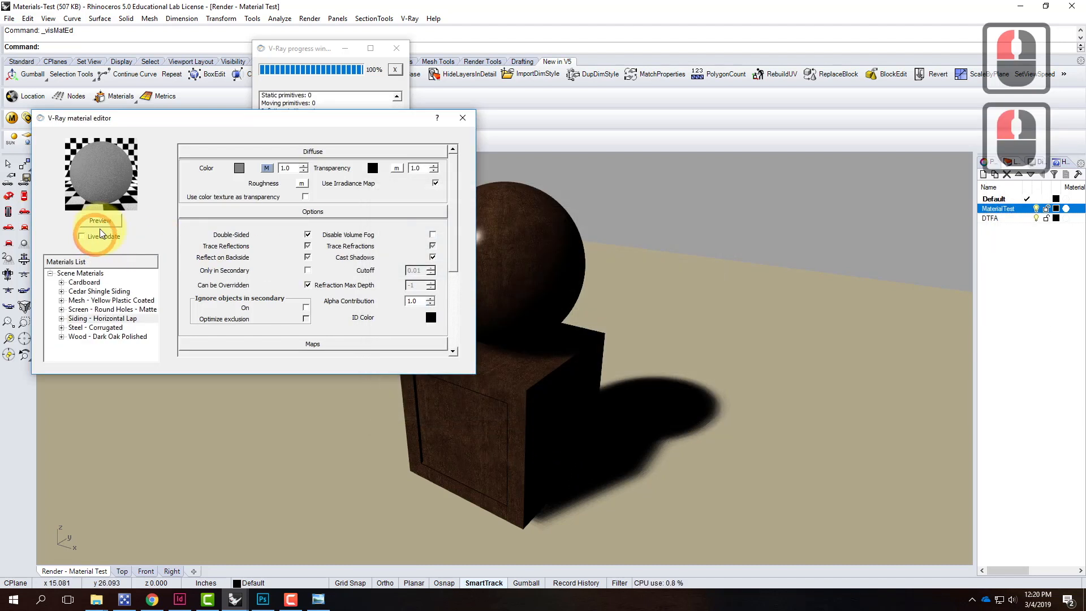
click(116, 222)
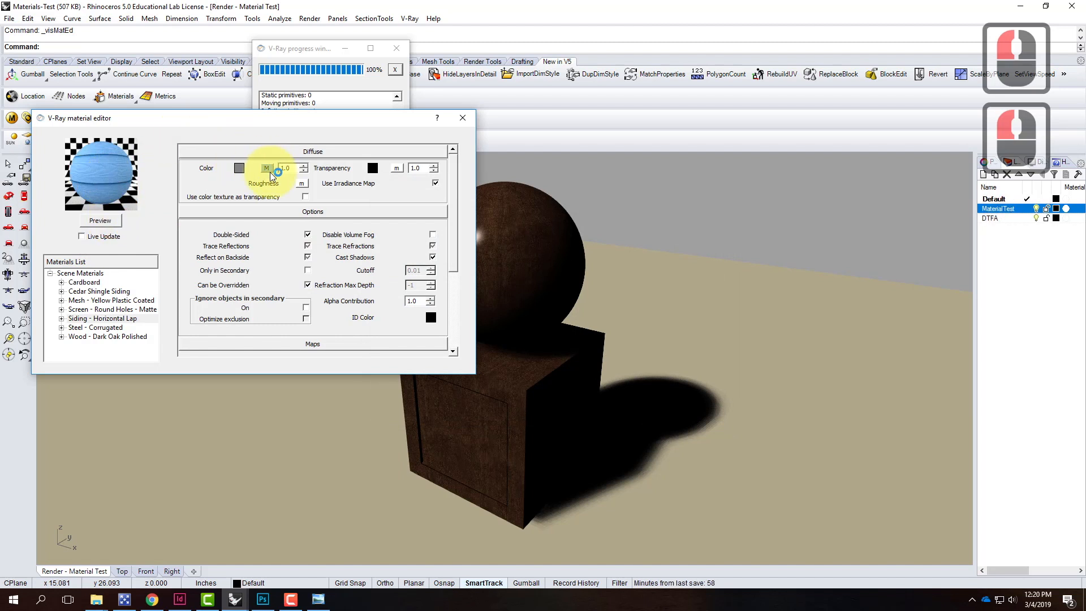
Enable the bump map, assign the bump image from the Wood Siding folder as a TexBitmap, and render the material preview
drag(453, 213, 453, 287)
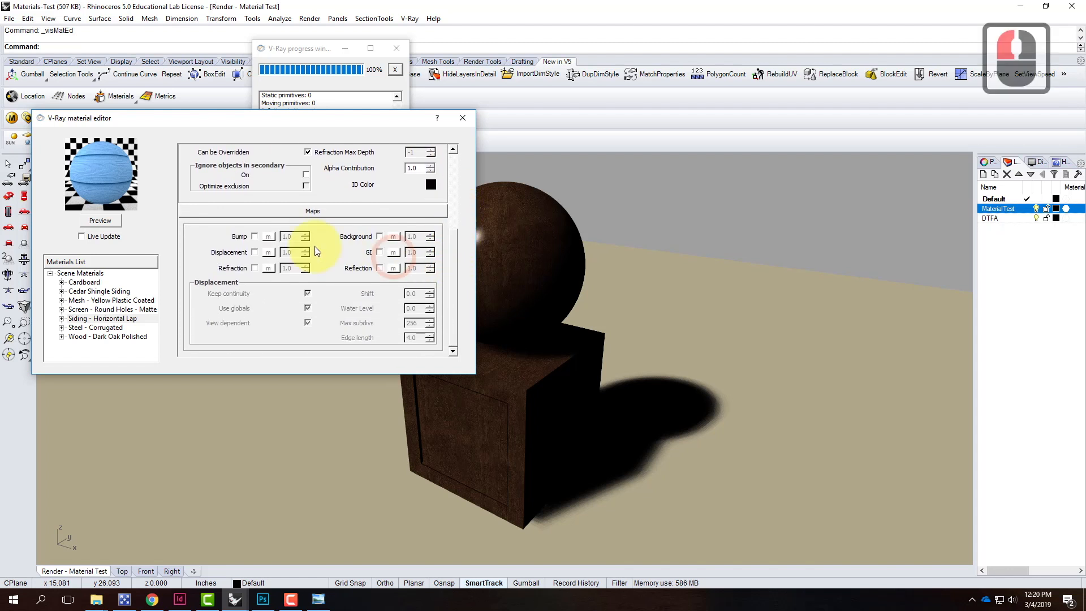
click(255, 237)
click(269, 237)
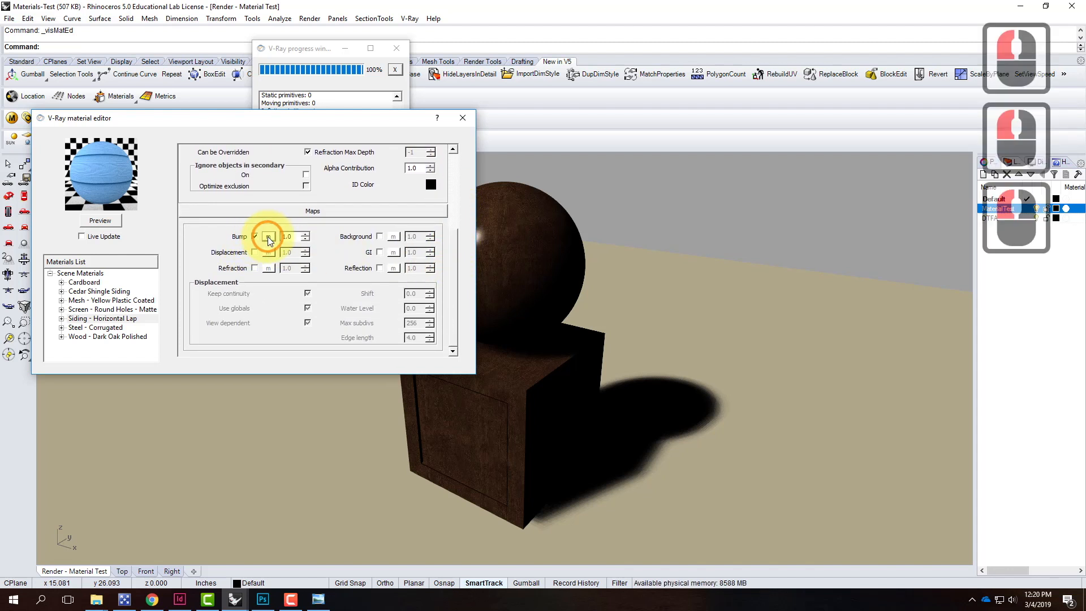
click(397, 308)
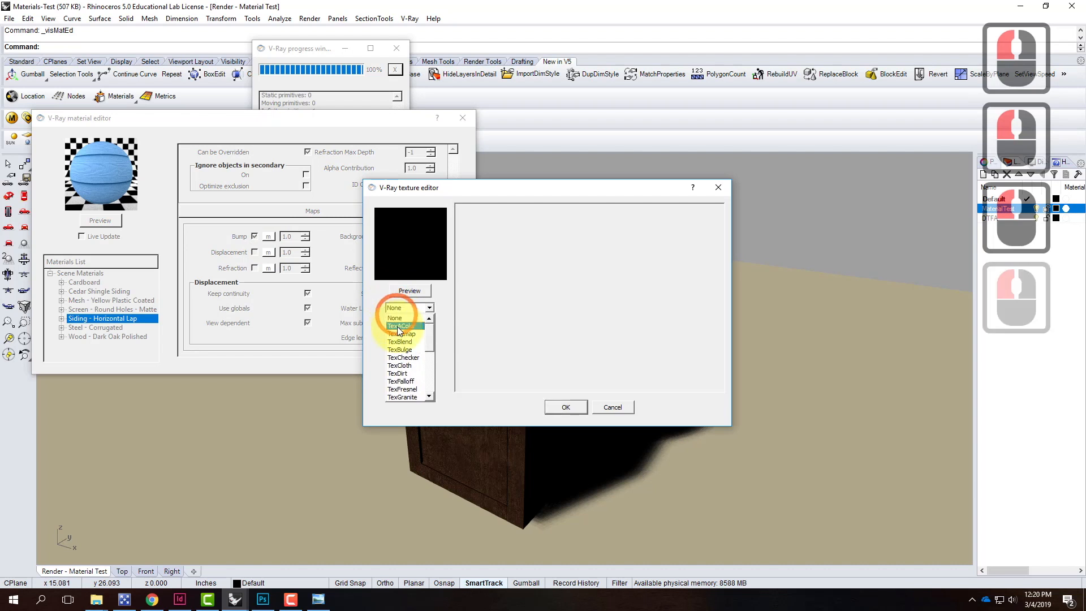
click(399, 331)
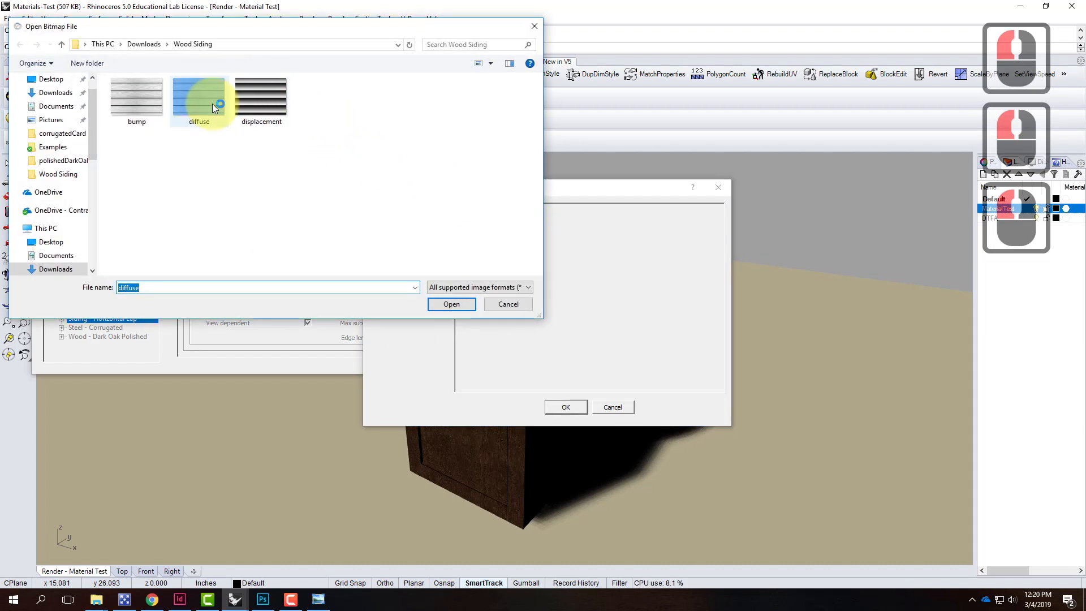
click(125, 93)
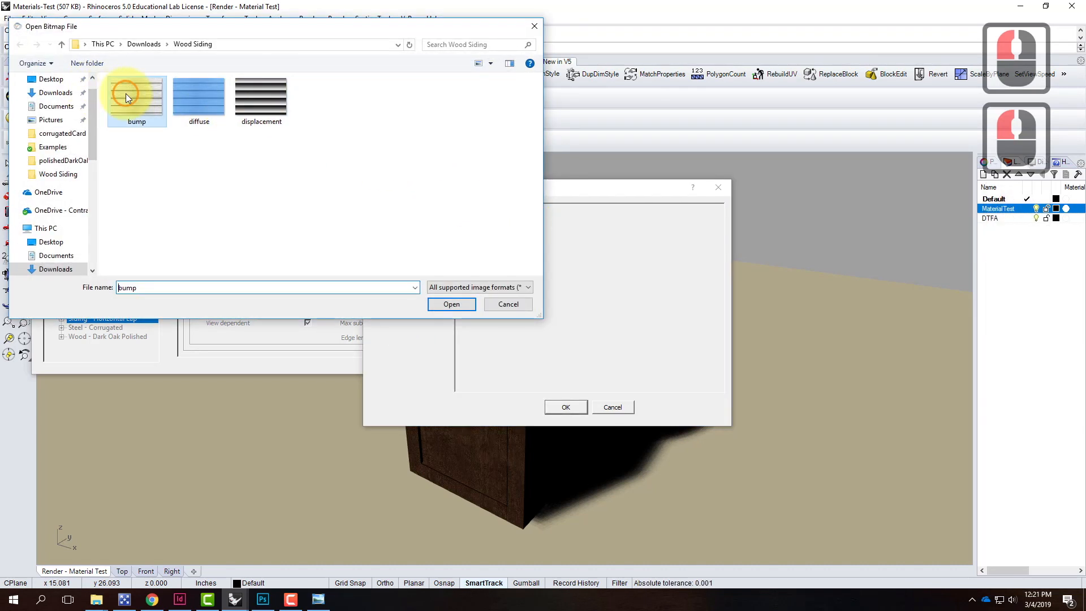
click(453, 303)
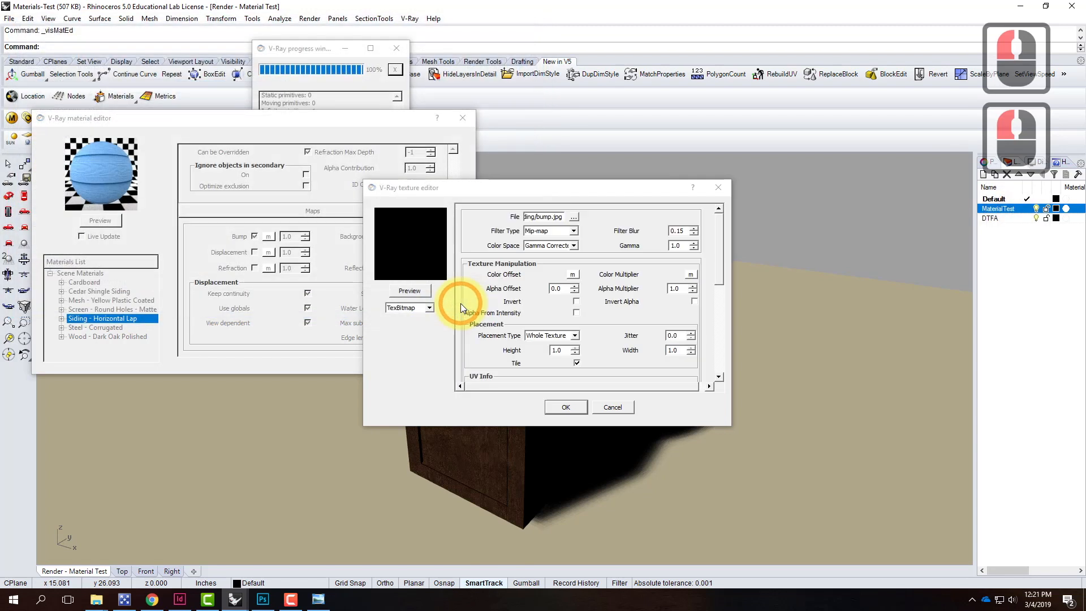
click(407, 291)
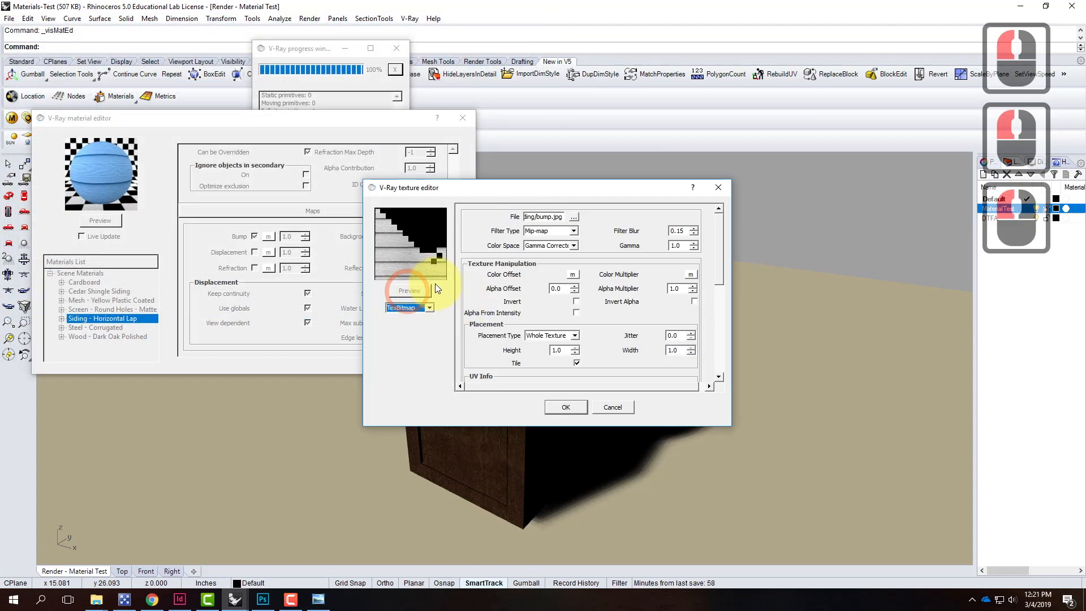
click(559, 406)
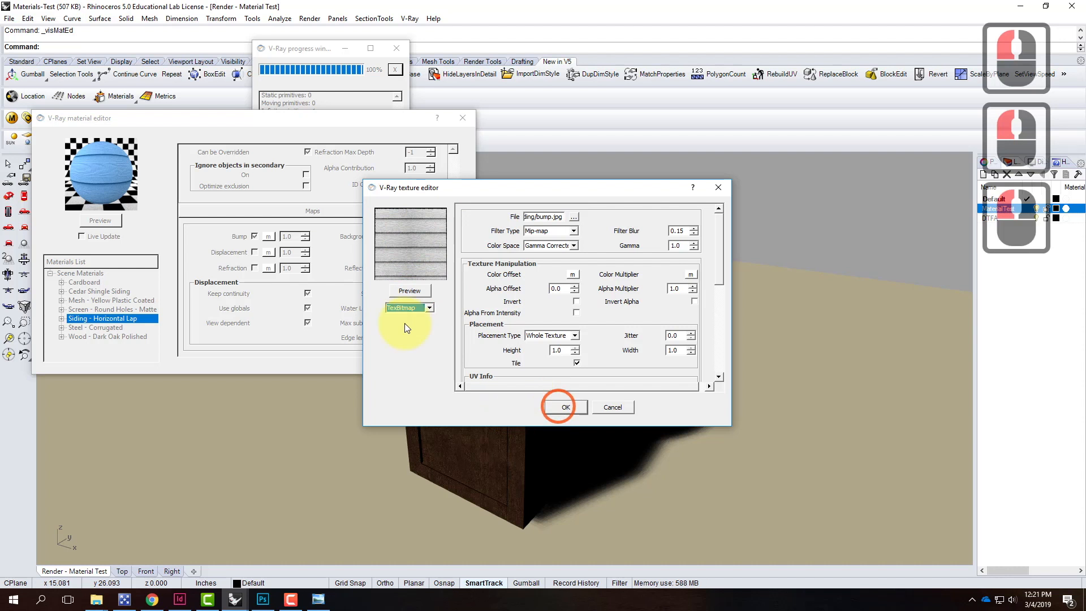
click(103, 222)
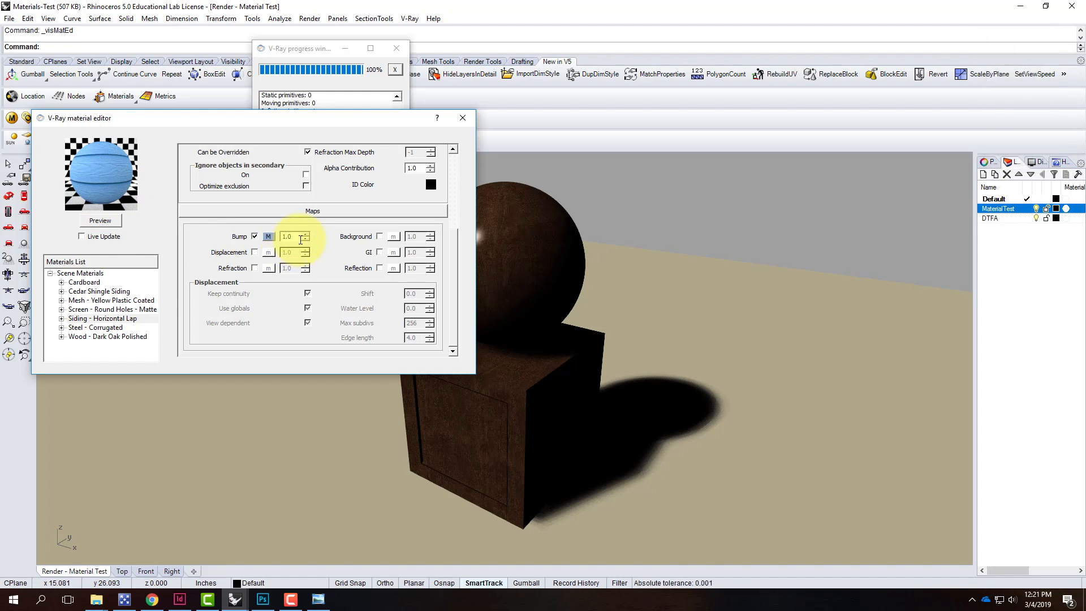
Enable the displacement map and assign the displacement image from the Wood Siding folder as a TexBitmap, previewing the texture before accepting it
click(255, 253)
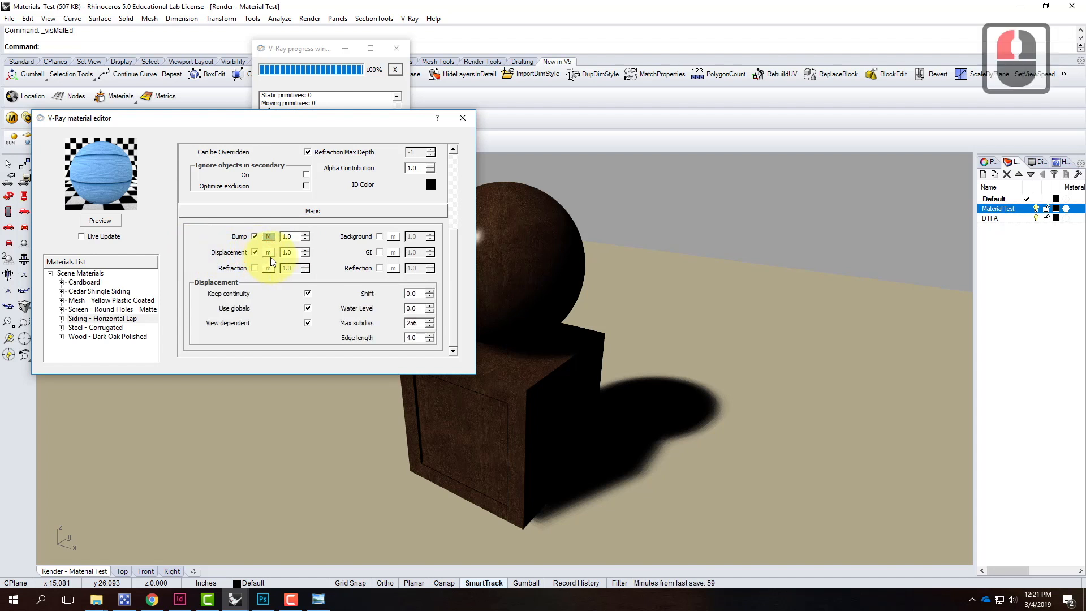
click(268, 252)
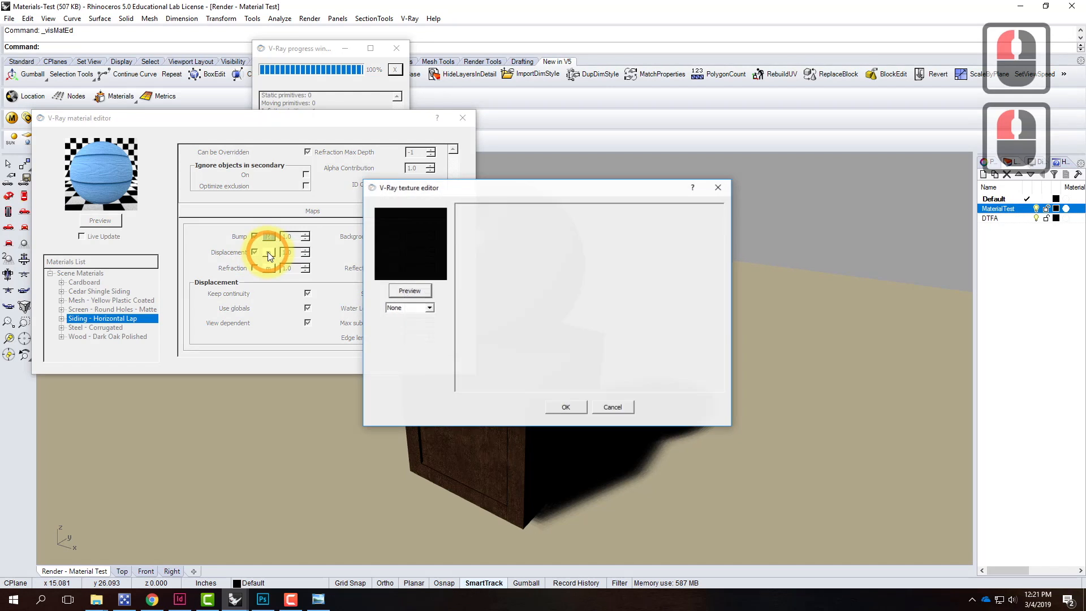
click(419, 308)
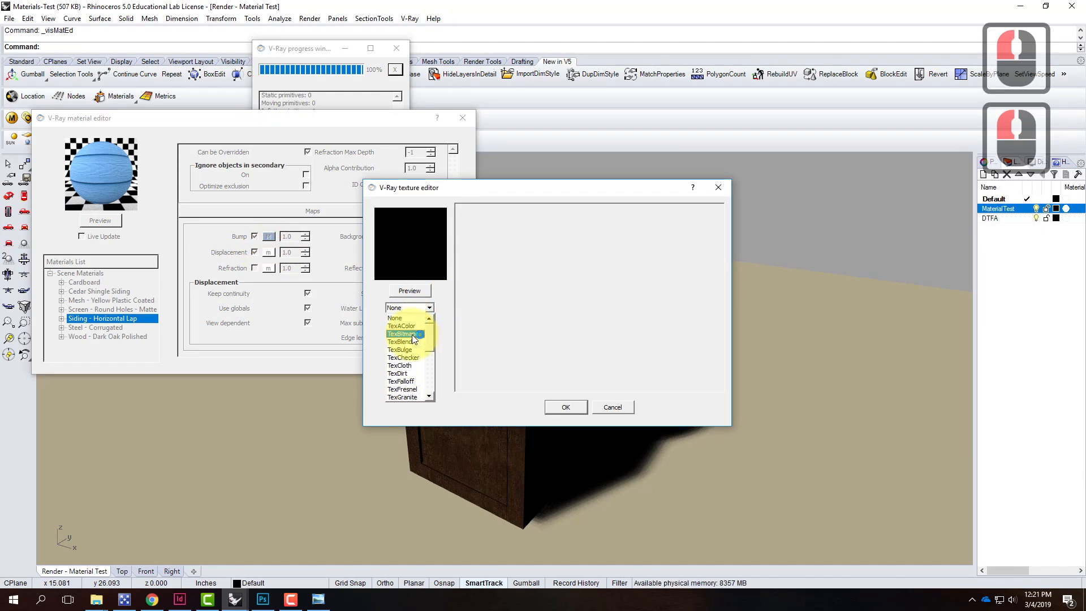
click(415, 335)
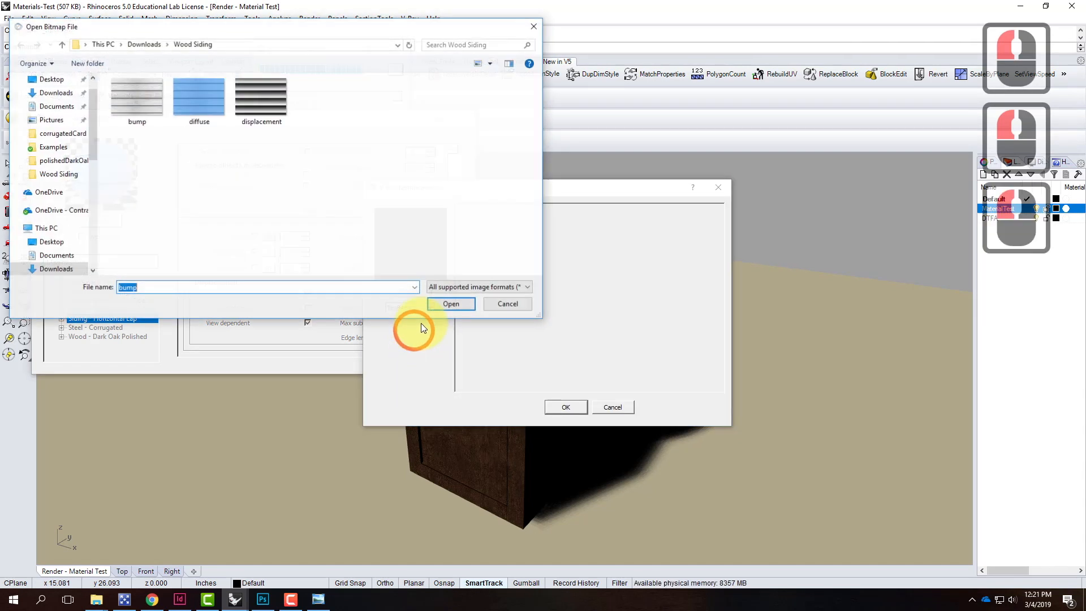
click(261, 104)
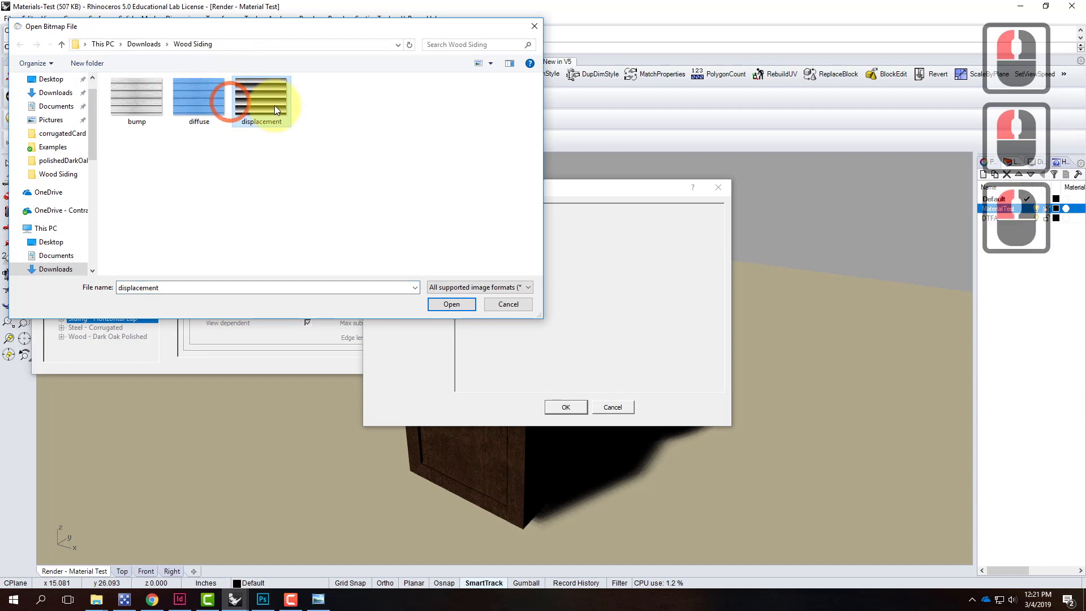
click(463, 308)
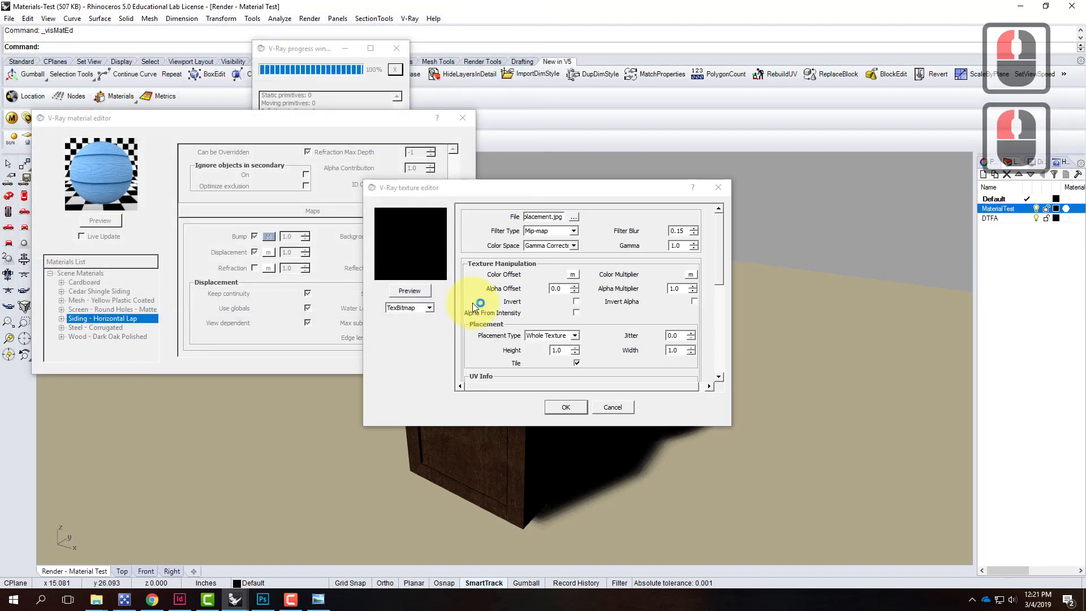
click(425, 293)
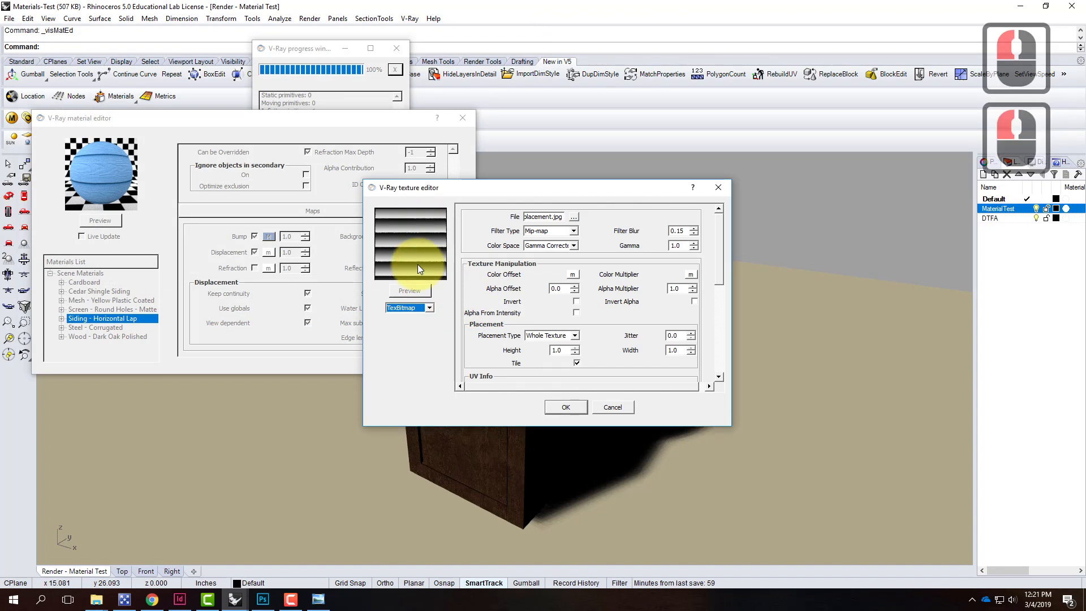
click(559, 403)
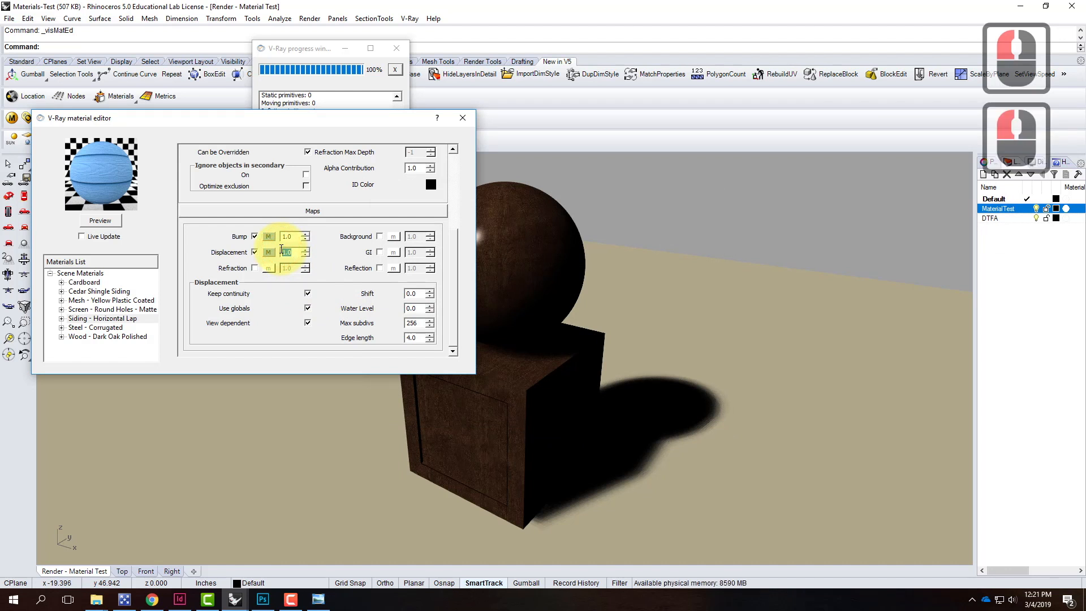
Set the displacement amount to 0.5 and render the material preview
text(0.5)
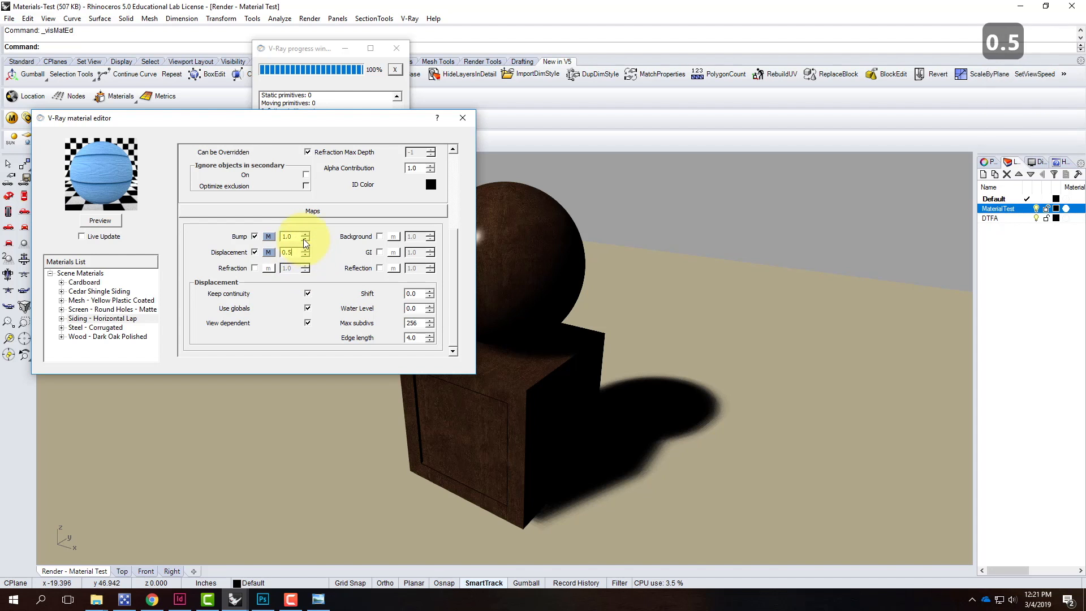
click(293, 237)
click(110, 225)
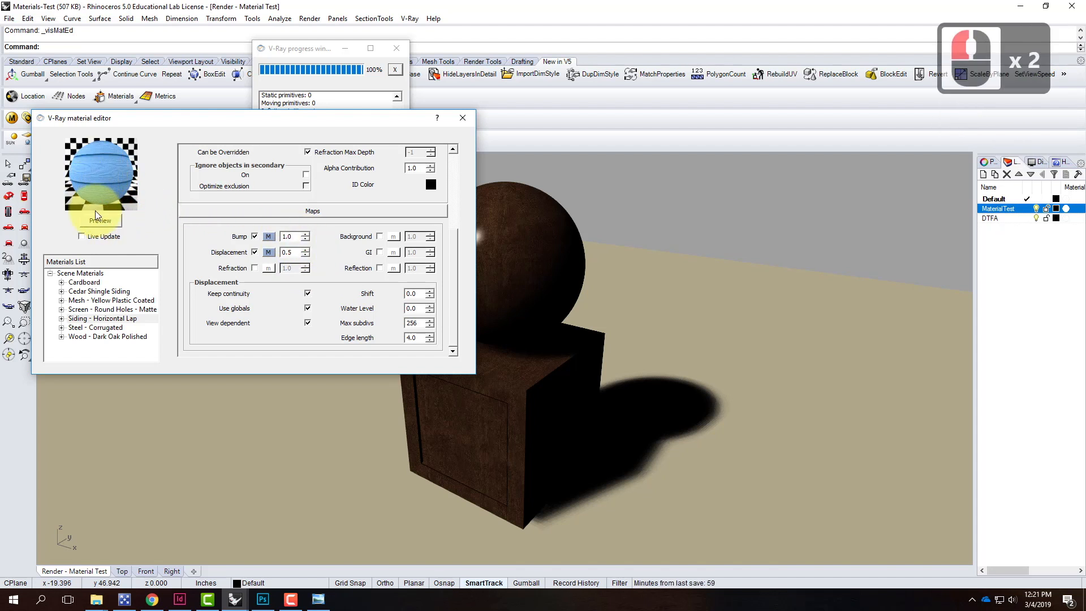
Apply the Siding - Horizontal Lap material to the test cube and sphere and close the material editor
right_click(109, 321)
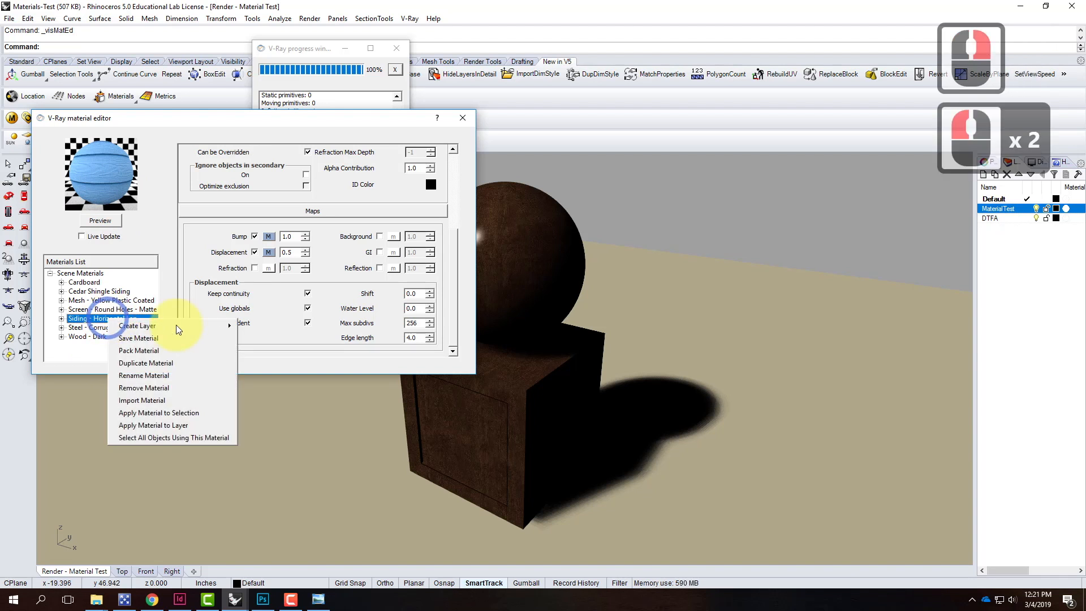
click(172, 120)
click(526, 398)
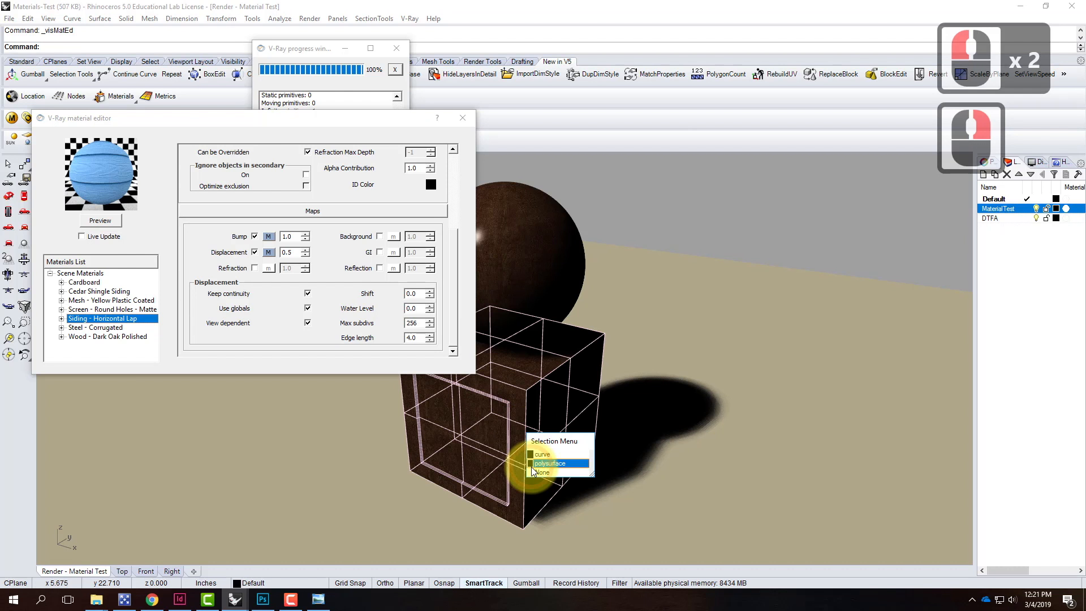
click(548, 464)
shift+click(542, 273)
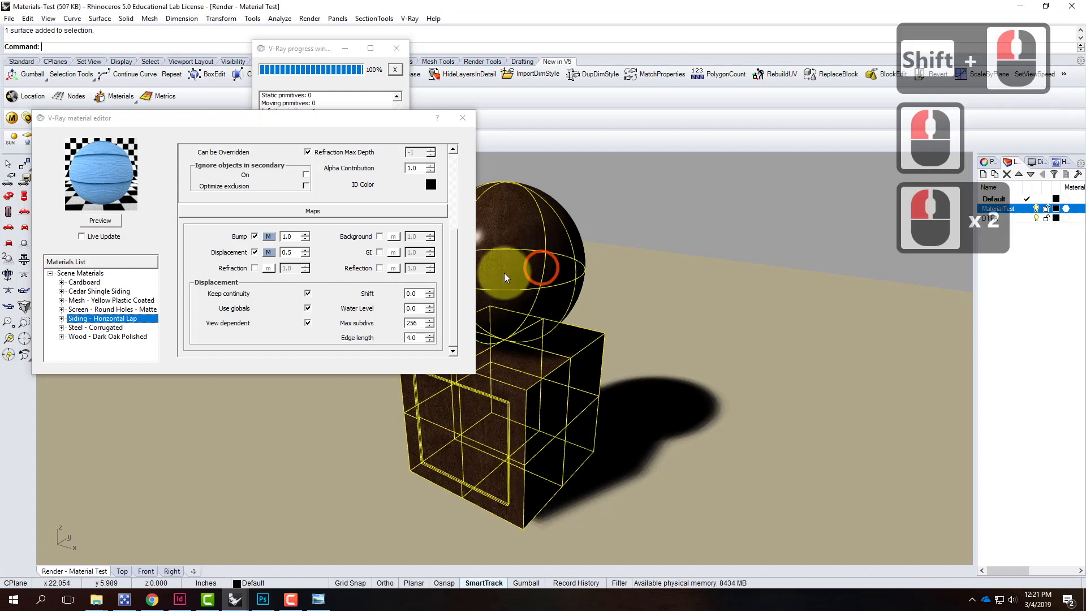
right_click(126, 322)
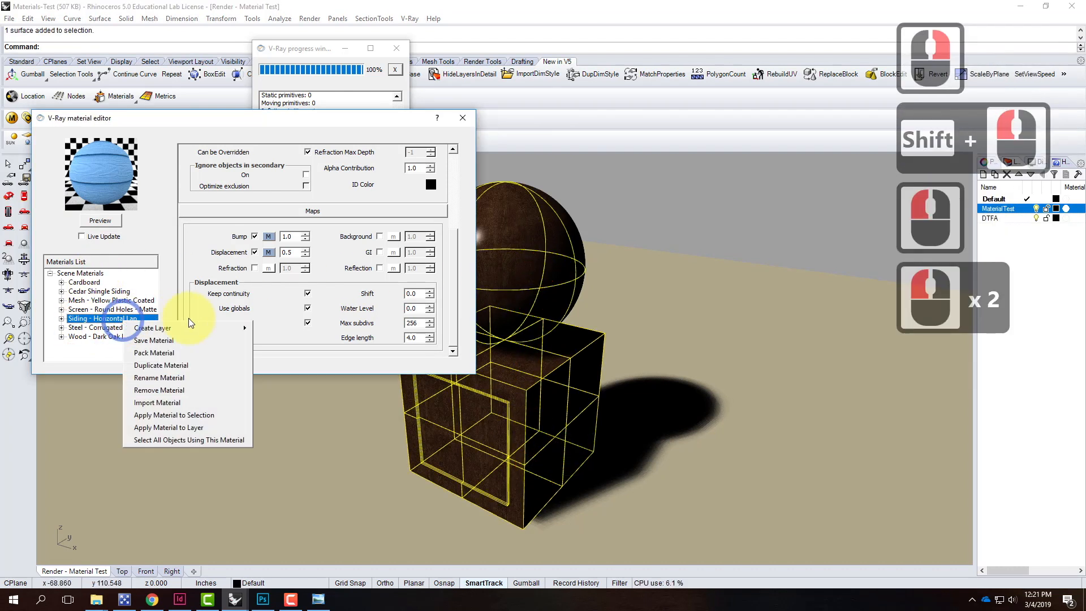
click(184, 410)
click(366, 104)
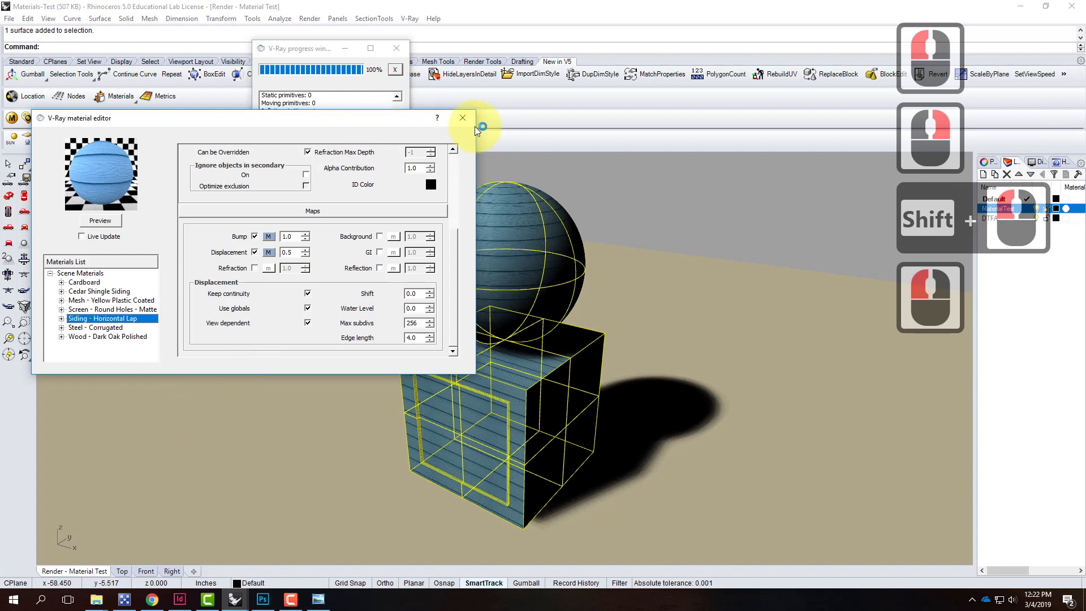
click(463, 118)
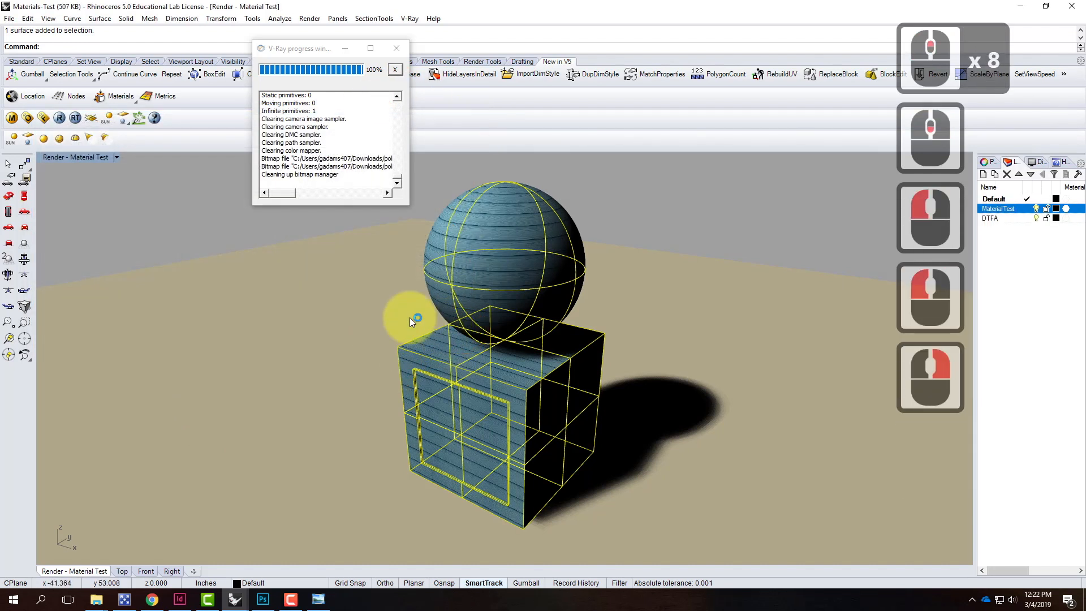
Render a close-up of the cube's upper corner and the sphere's underside to examine the siding relief
scroll(442, 348, up, 4)
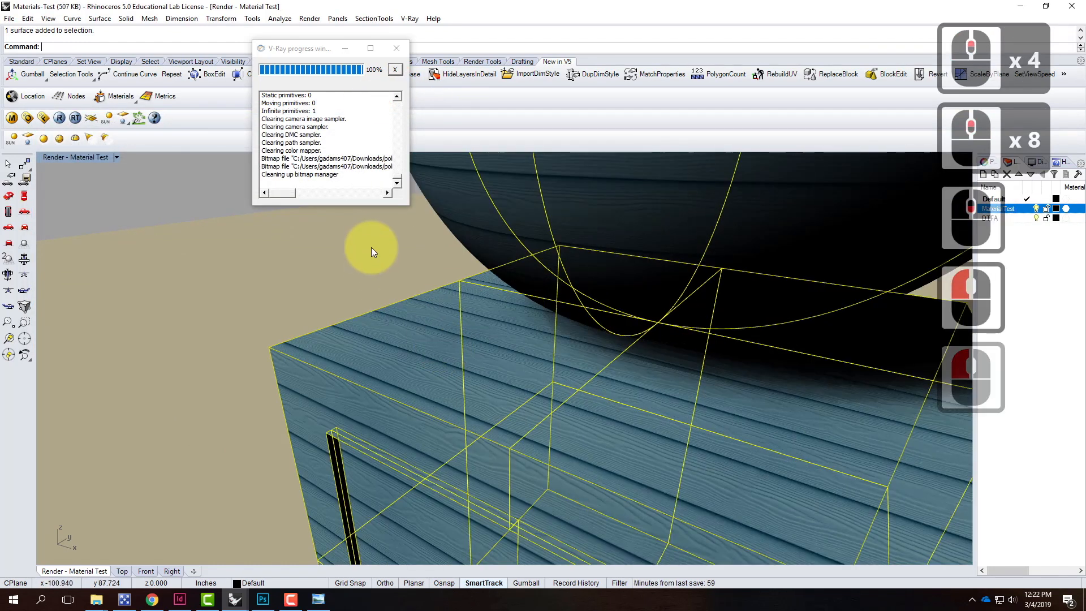
scroll(441, 305, up, 1)
click(58, 117)
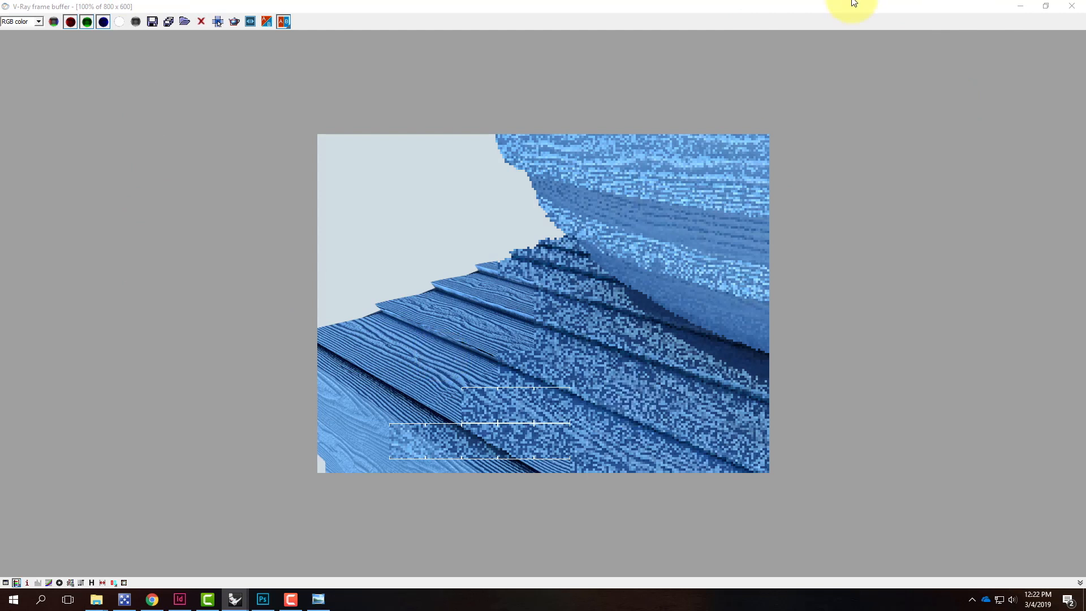
click(1020, 6)
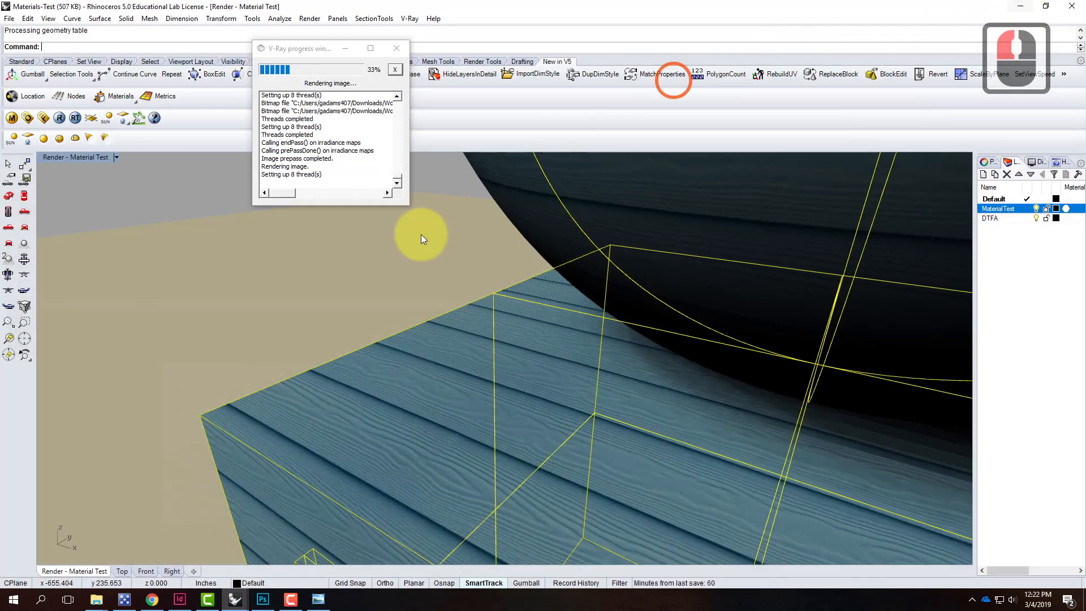
Set the siding material's bump amount to 0.5 and displacement amount to 0.25, and render the material preview
click(11, 118)
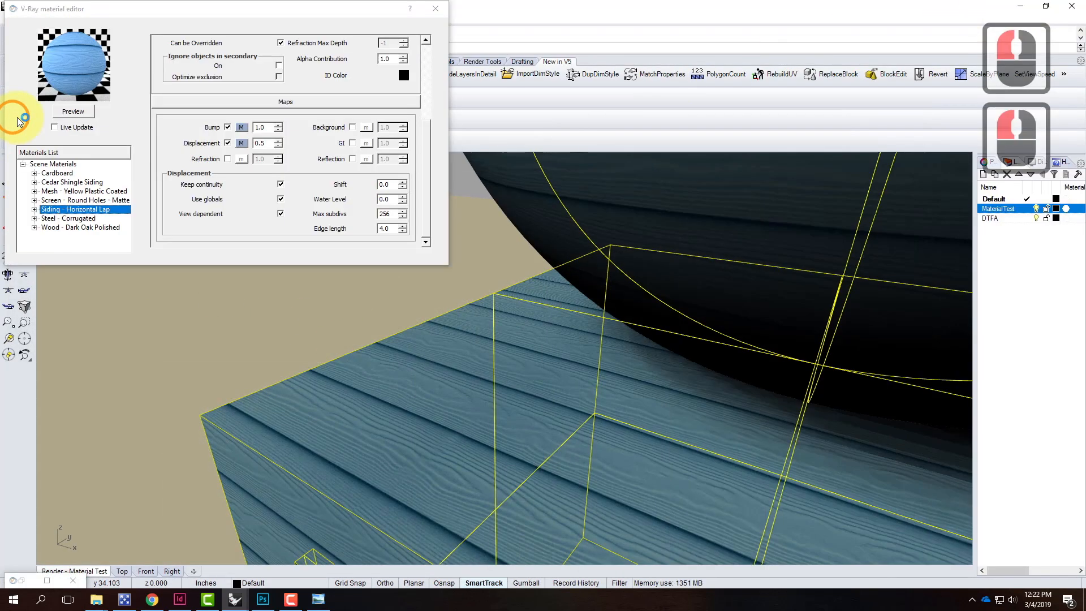
click(249, 123)
click(248, 123)
text(0.5)
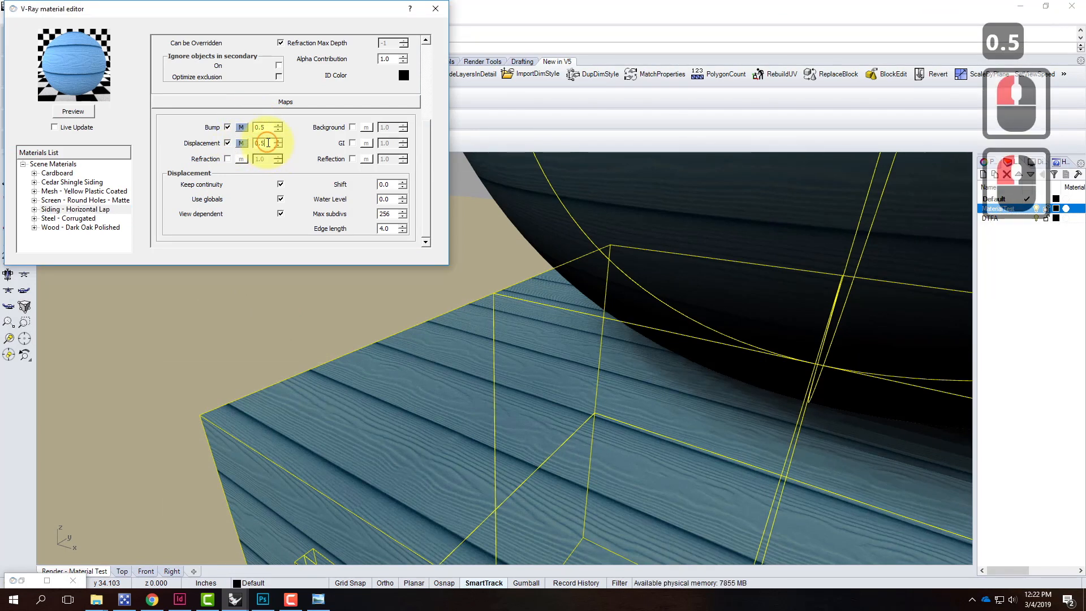
double_click(263, 142)
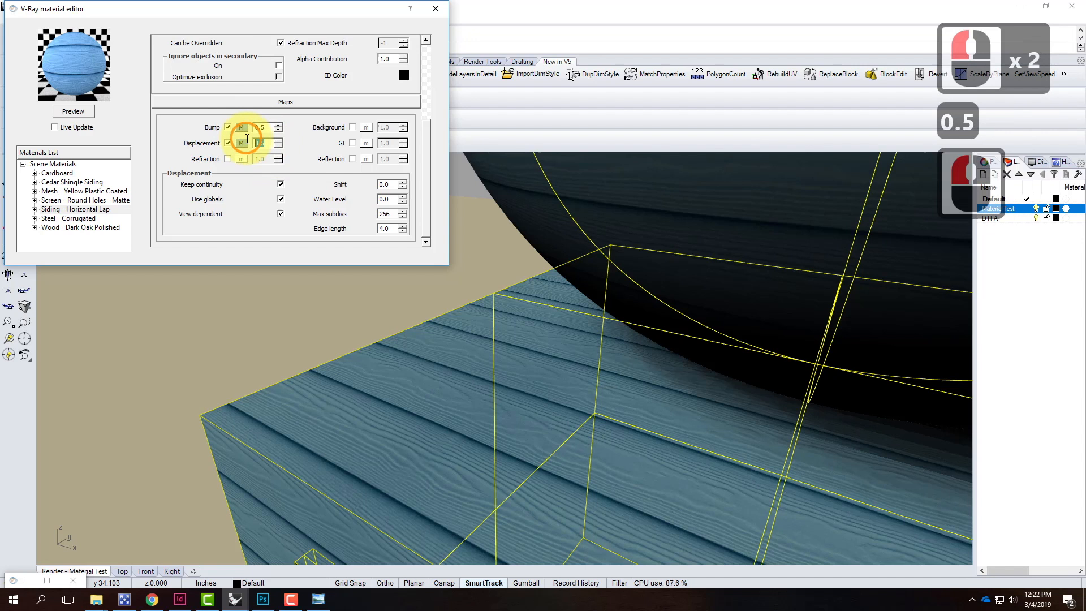
click(247, 138)
text(0.25)
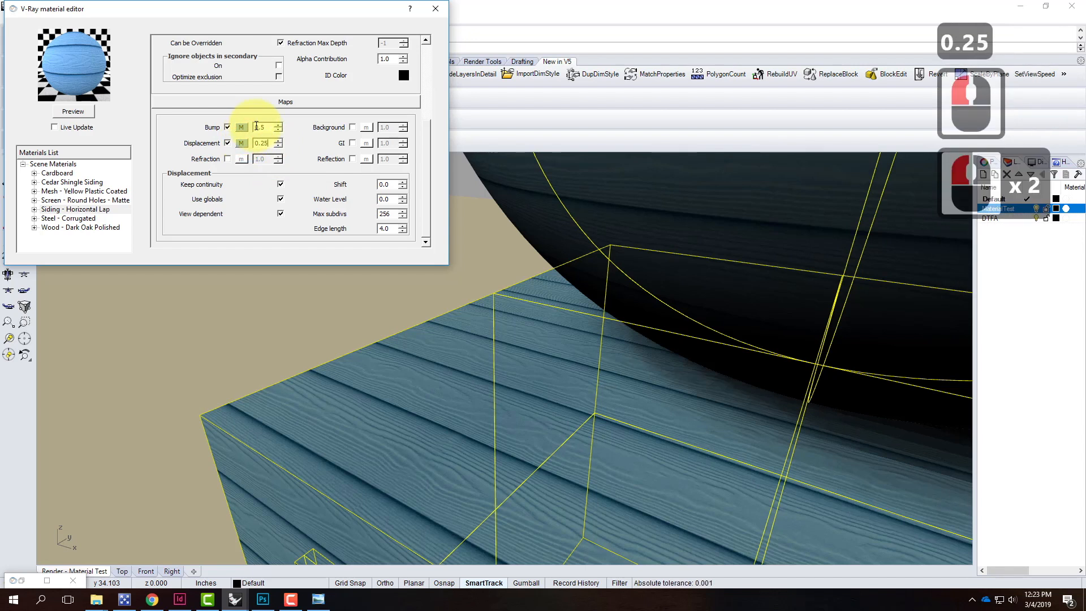
click(257, 127)
click(69, 112)
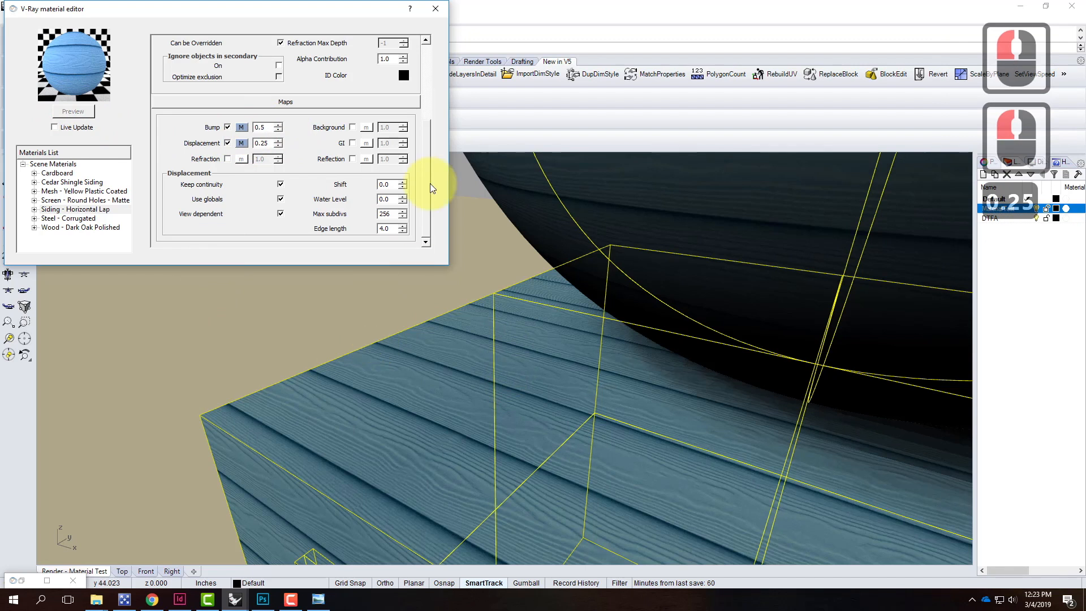
click(435, 9)
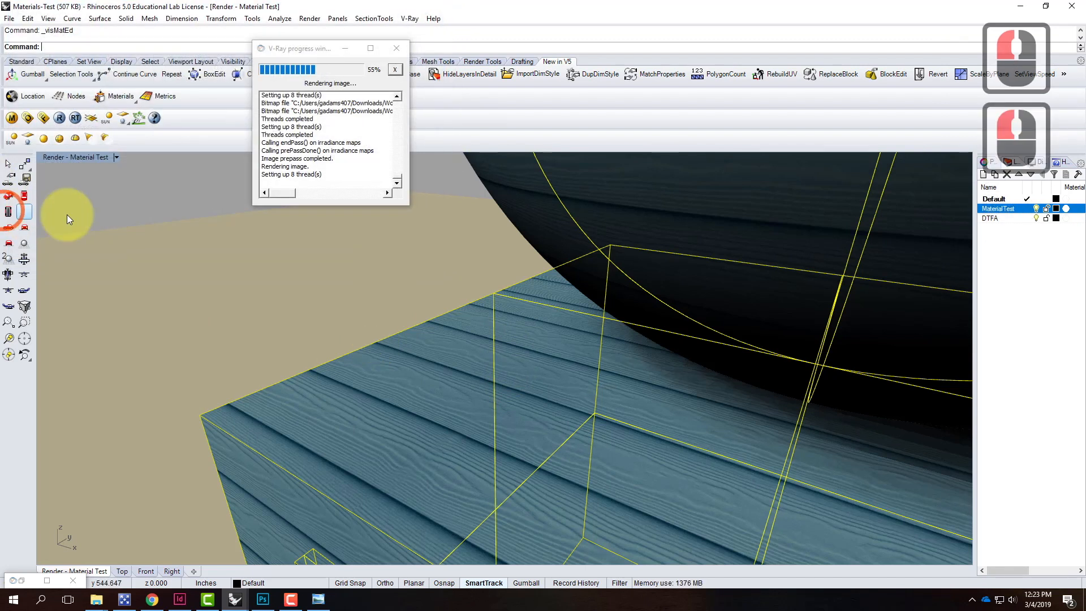
Restore the saved named view of the whole cube and sphere and render it with V-Ray
click(117, 158)
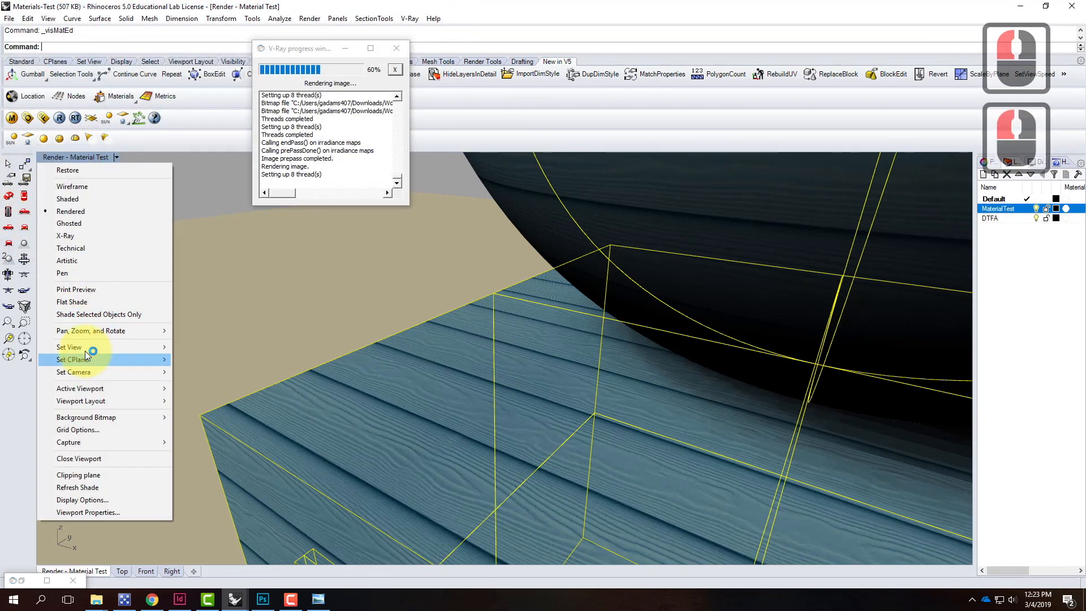
mouse_move(85, 350)
click(204, 495)
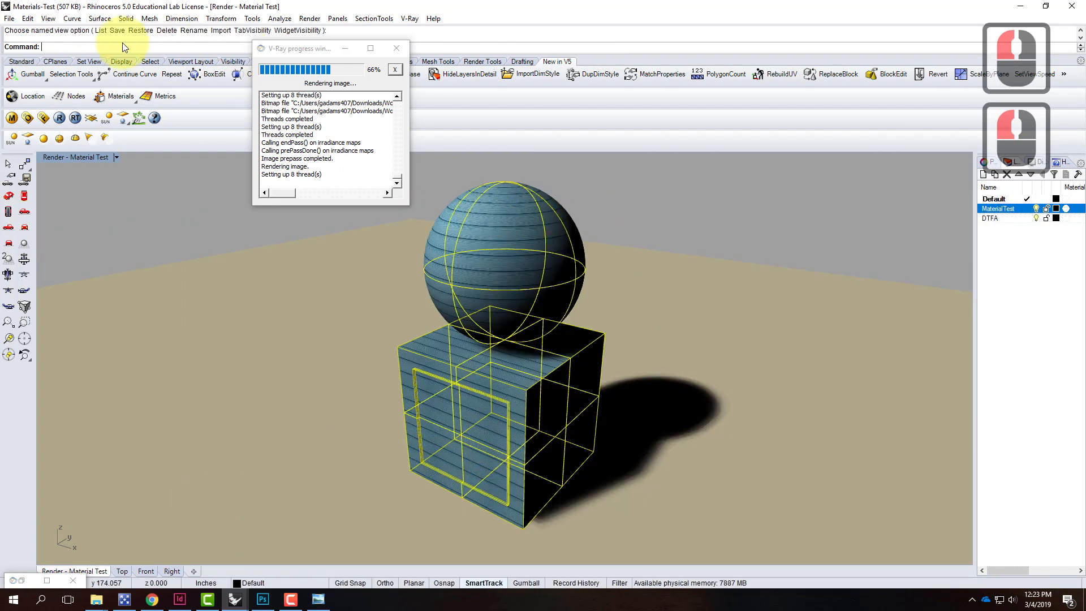
click(60, 118)
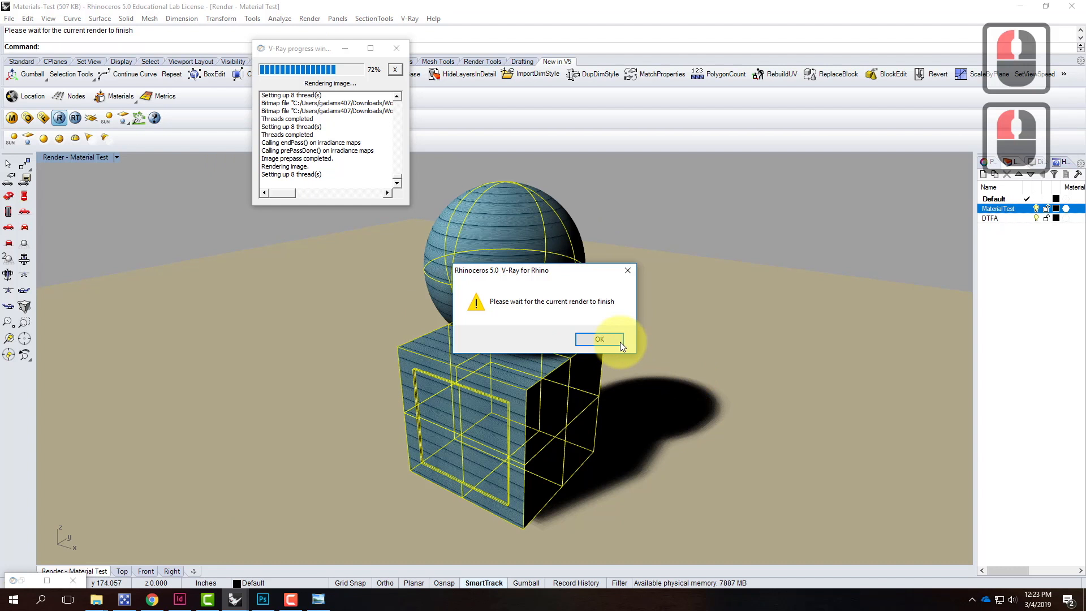
click(620, 342)
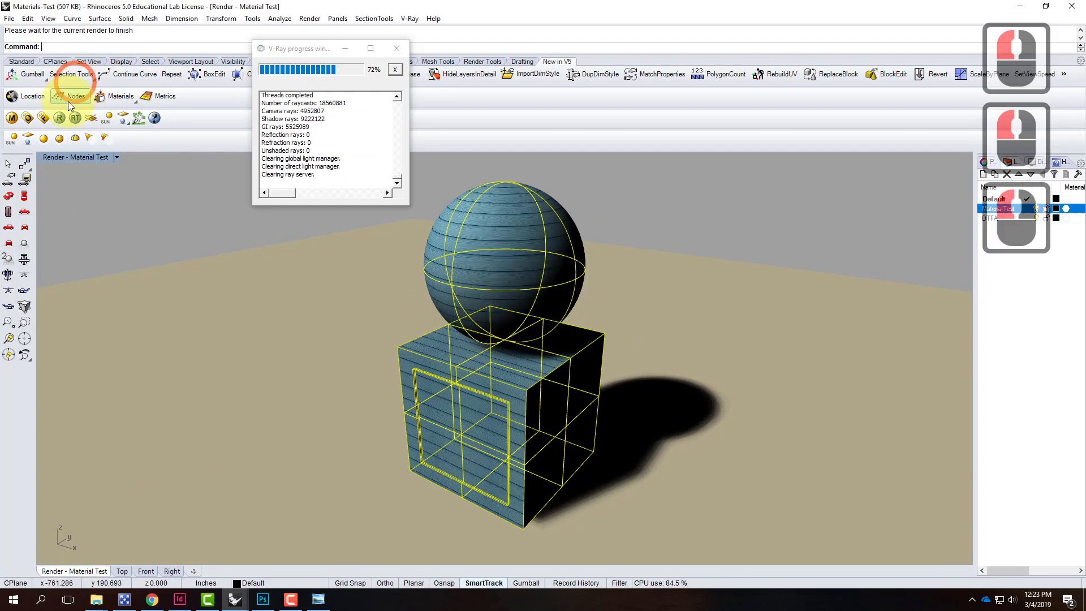
click(59, 118)
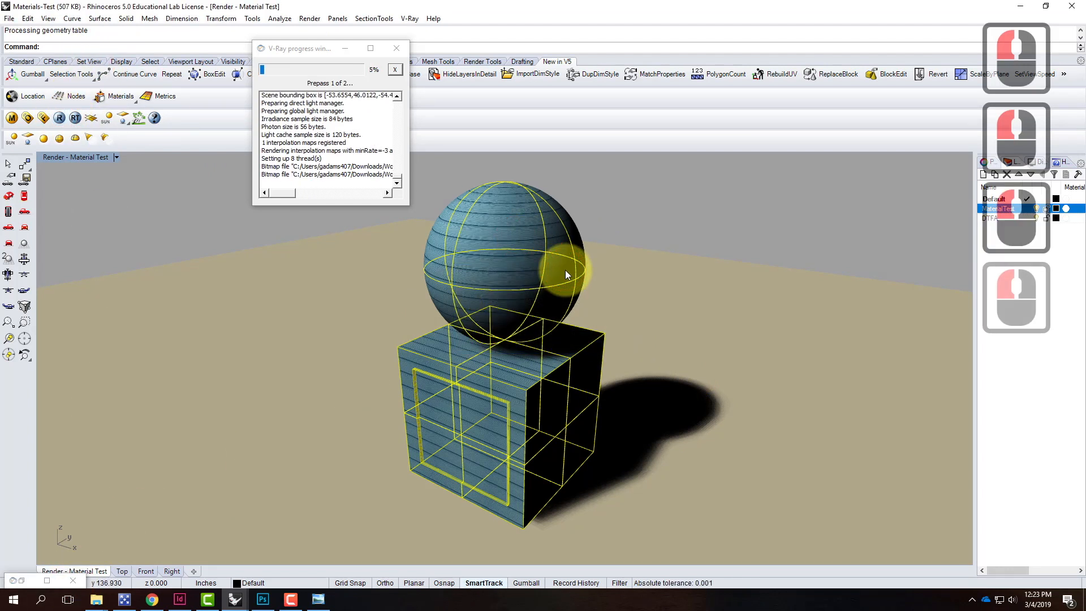
click(47, 580)
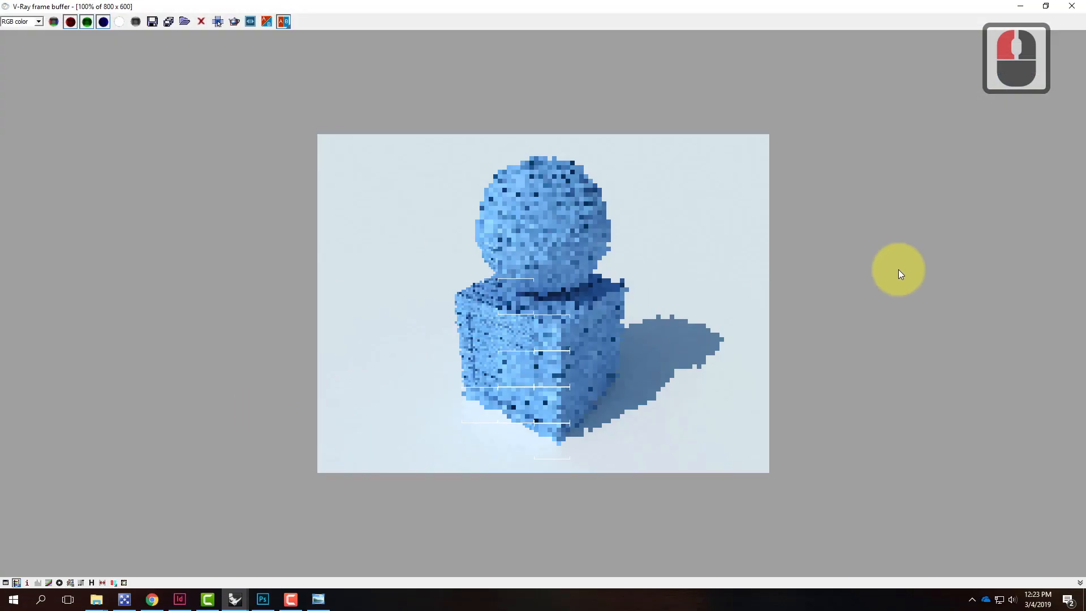
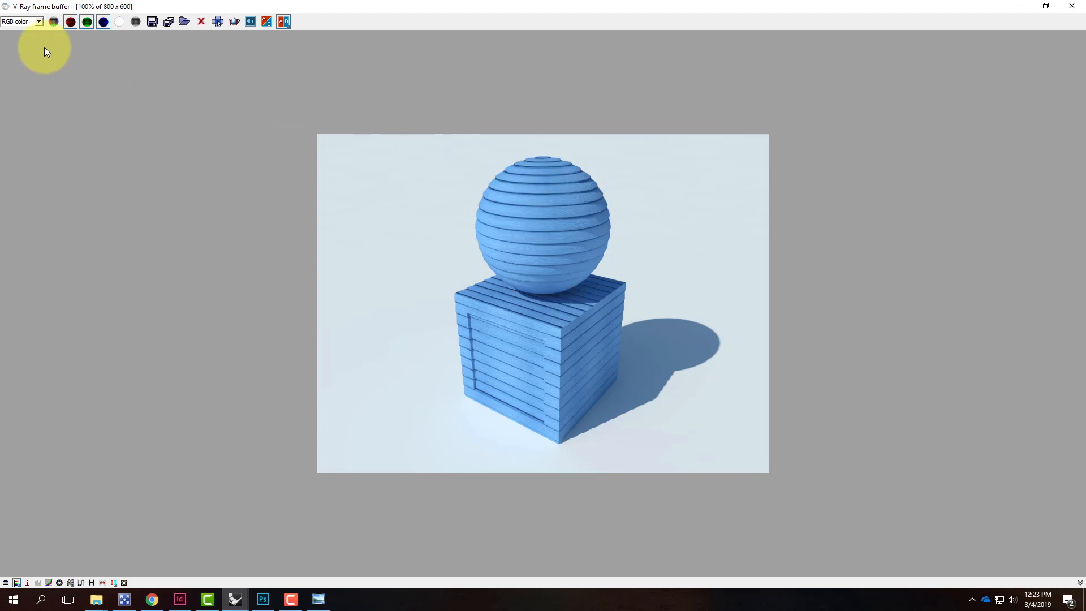
Start saving the rendered image and browse to Live Demonstrations, Live - A136 Exercises, Ex210 - Building V-Ray Materials on the college OneDrive
click(154, 22)
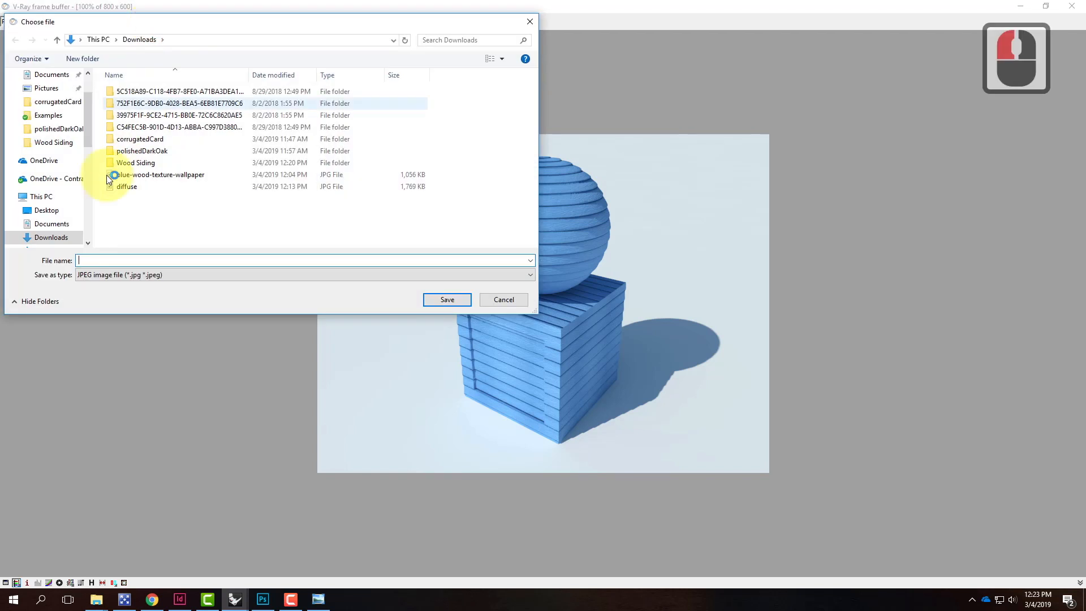
click(49, 179)
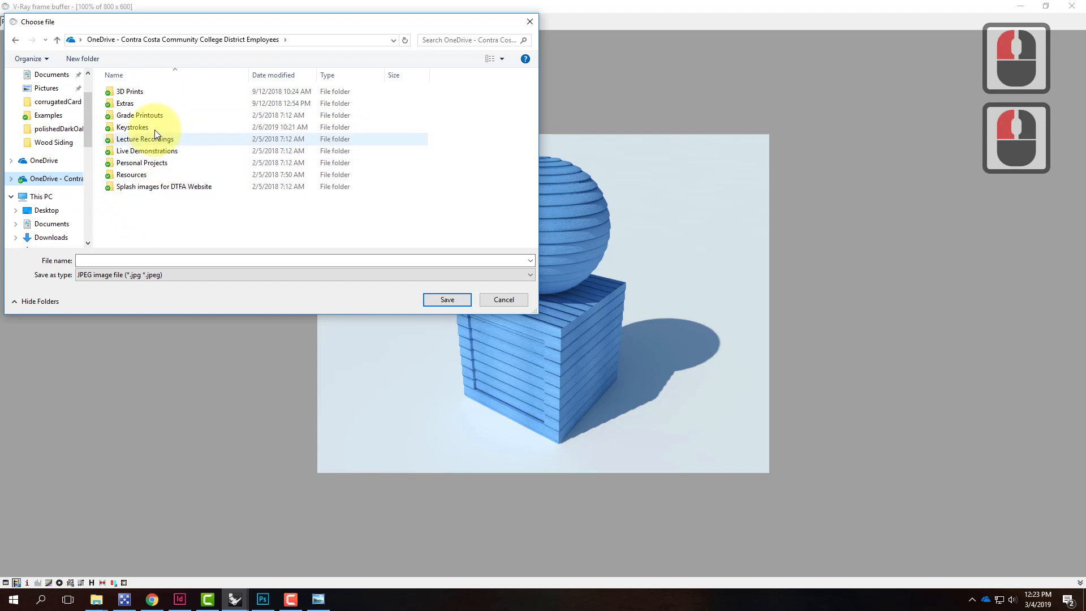
click(161, 154)
double_click(159, 154)
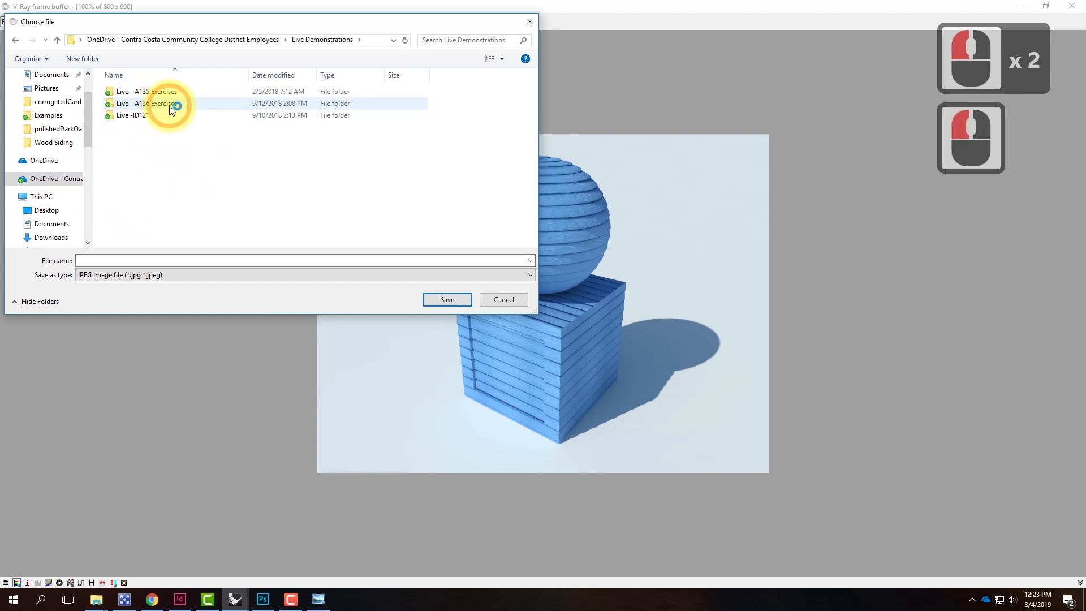
double_click(168, 104)
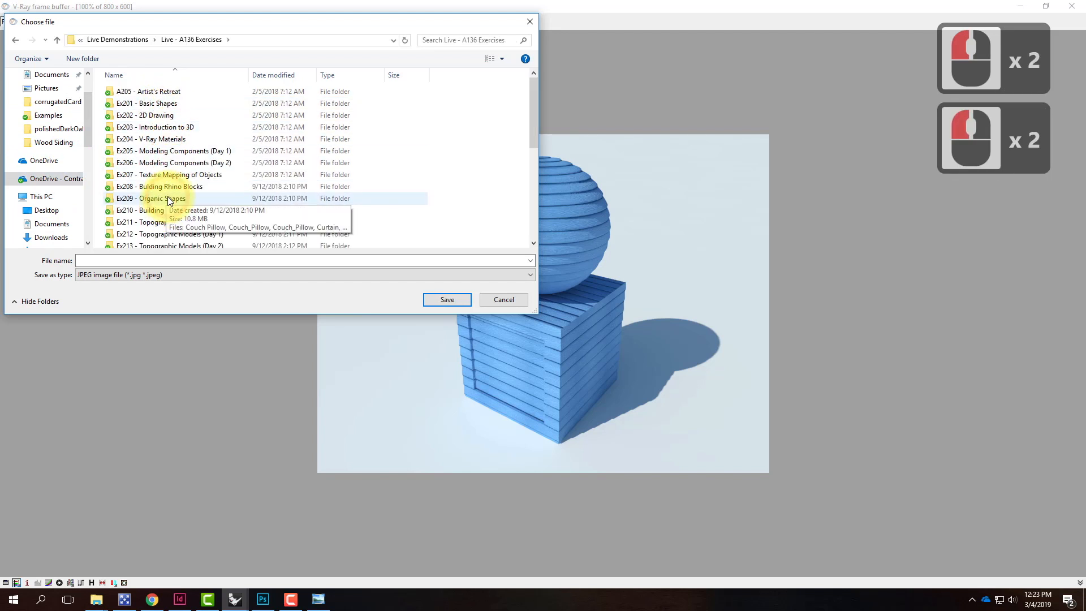
double_click(161, 211)
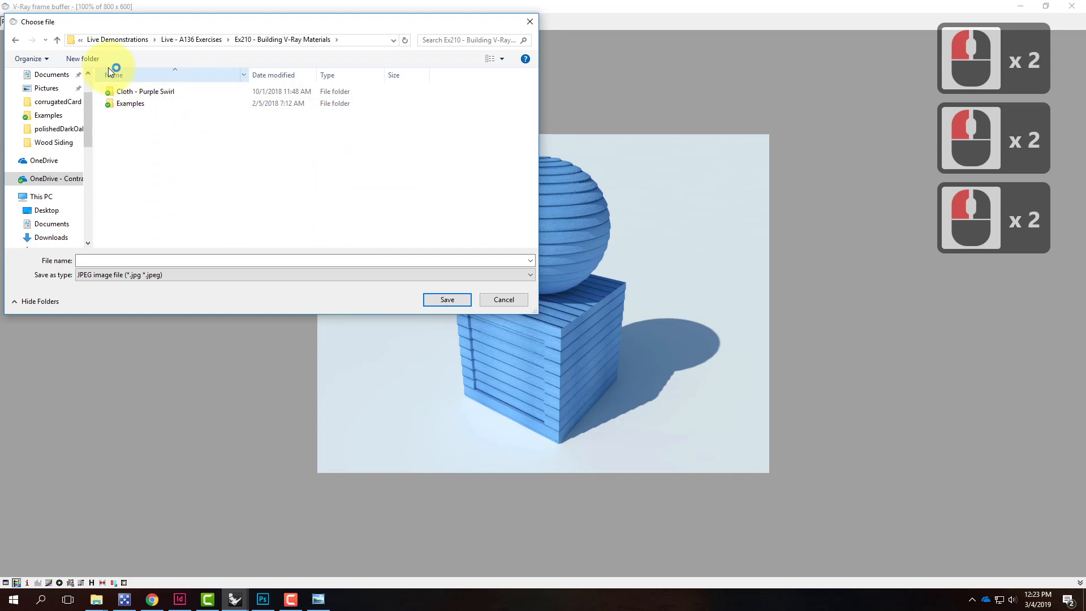
Create a folder named "Siding - Wood" in the Ex210 folder and open it
click(83, 59)
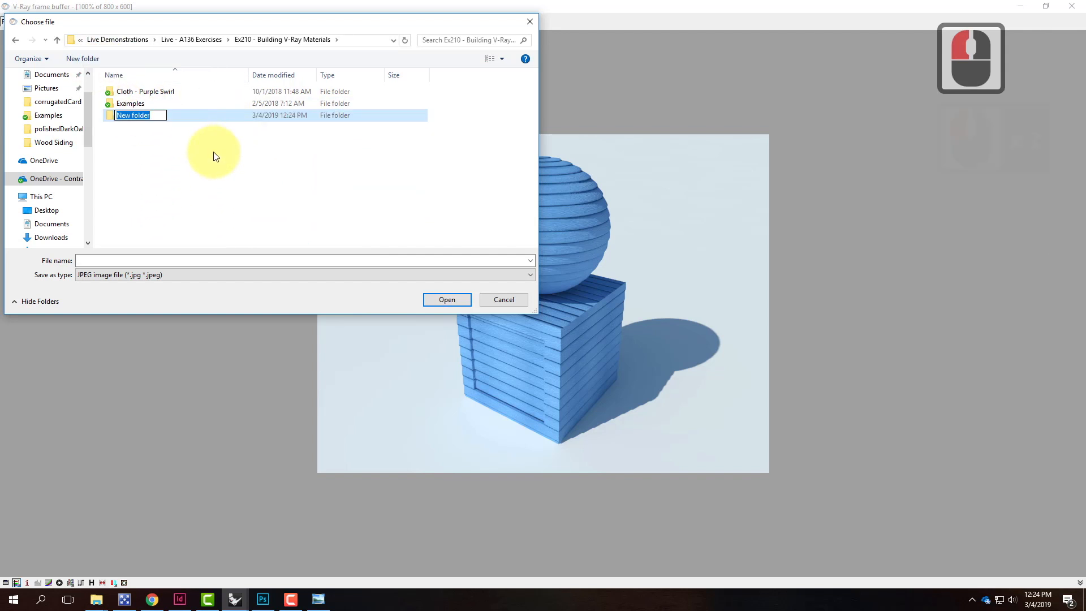
text(Siding - Wood)
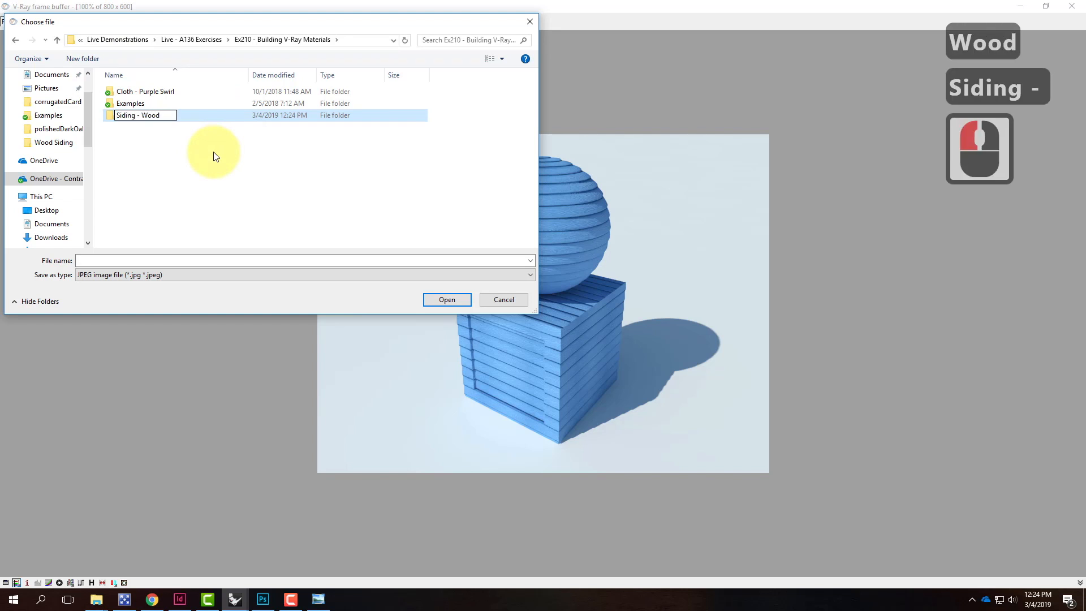
key(Return)
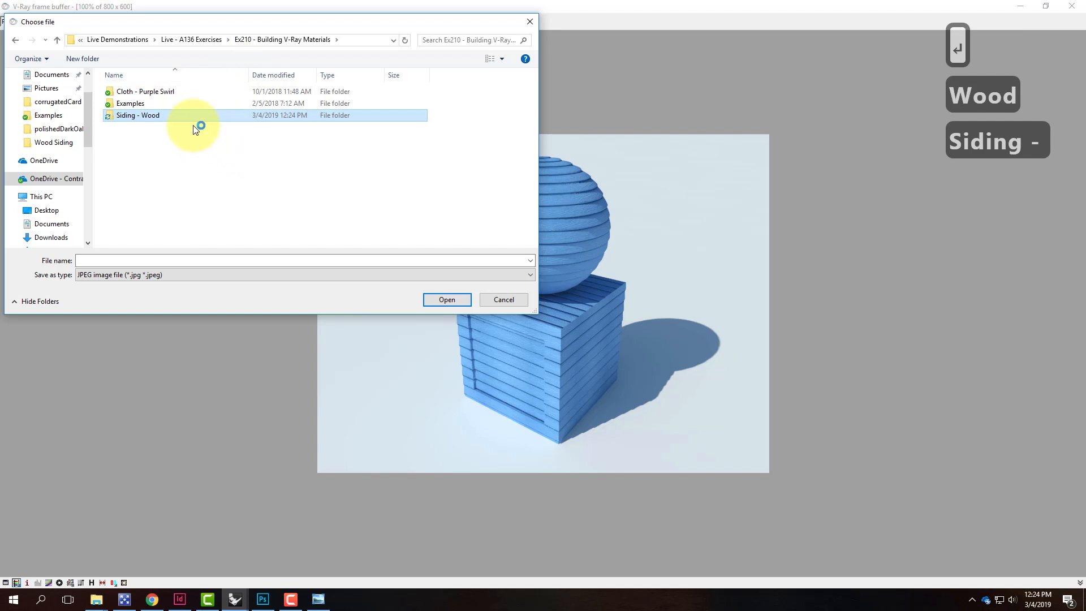
double_click(188, 117)
Save the render as a JPEG named "Siding - Wood - Sample" and minimize the frame buffer
click(106, 260)
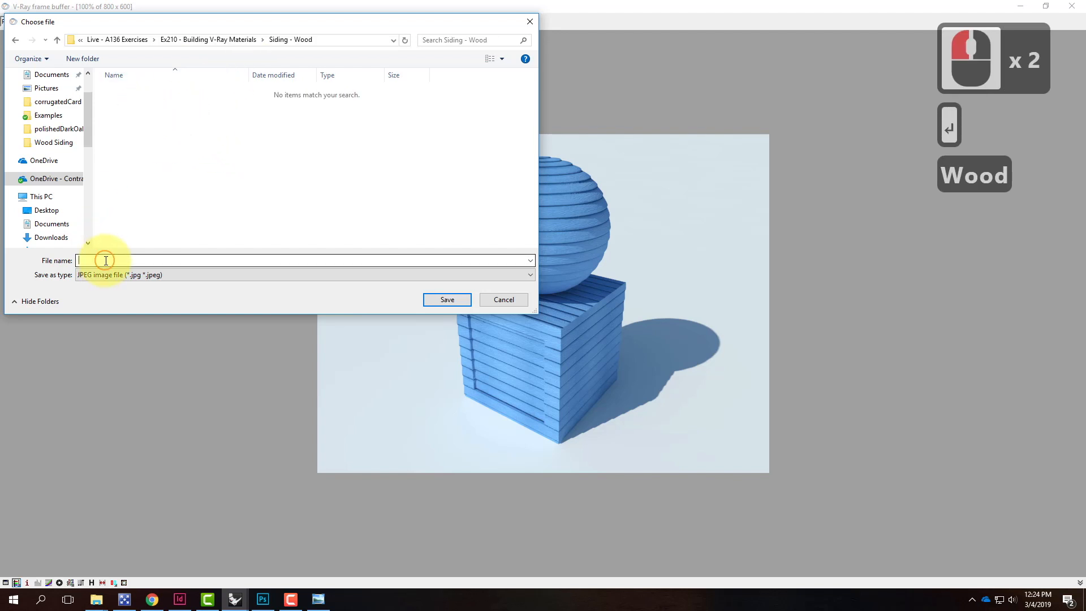
click(106, 261)
text(W)
key(BackSpace)
text(Siding - Wood)
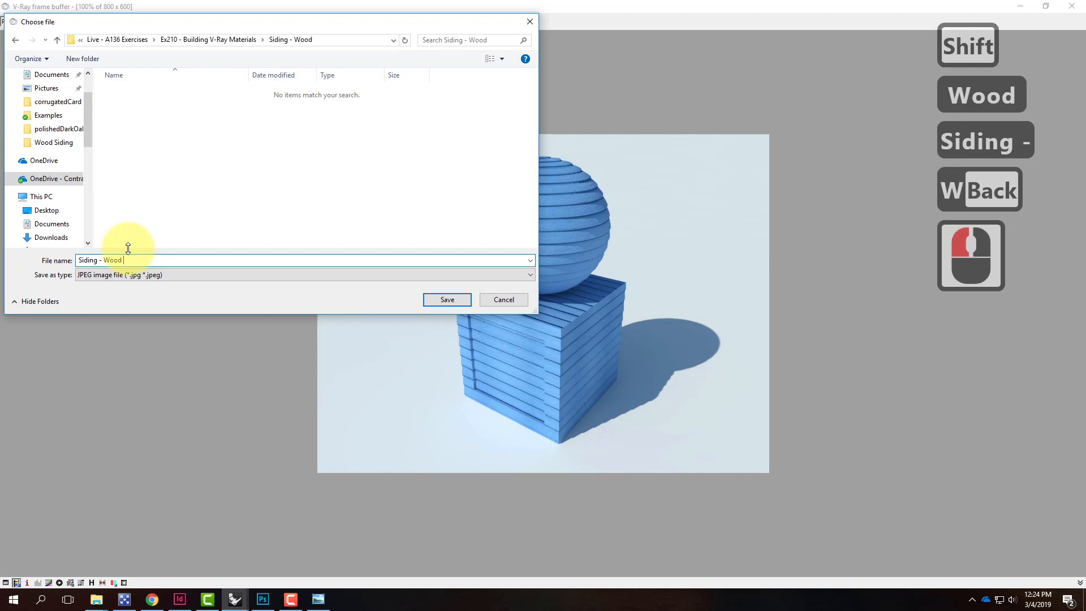
text( - Sample)
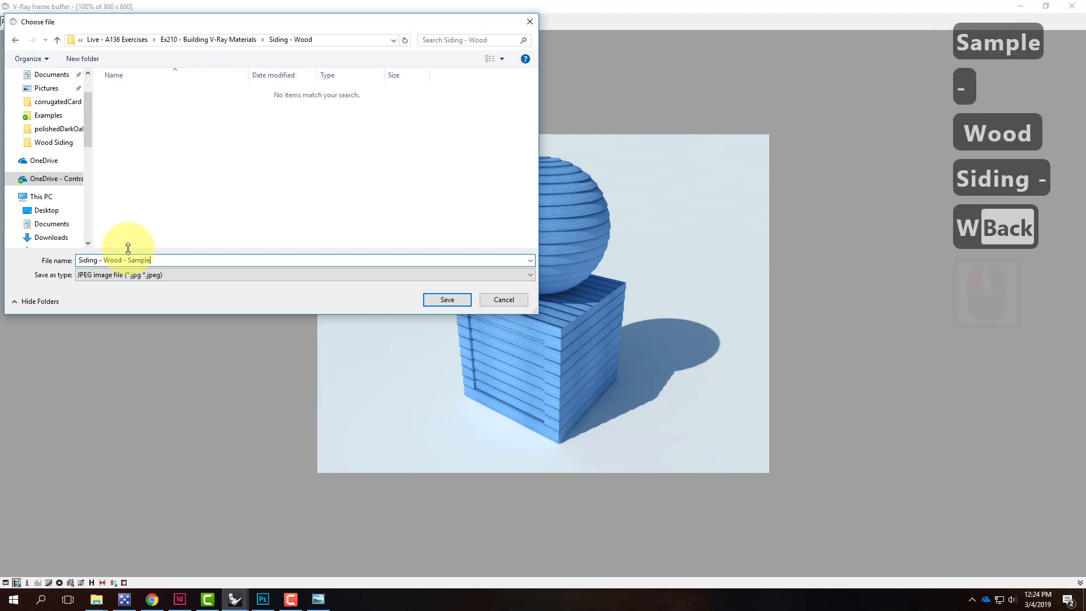
key(Return)
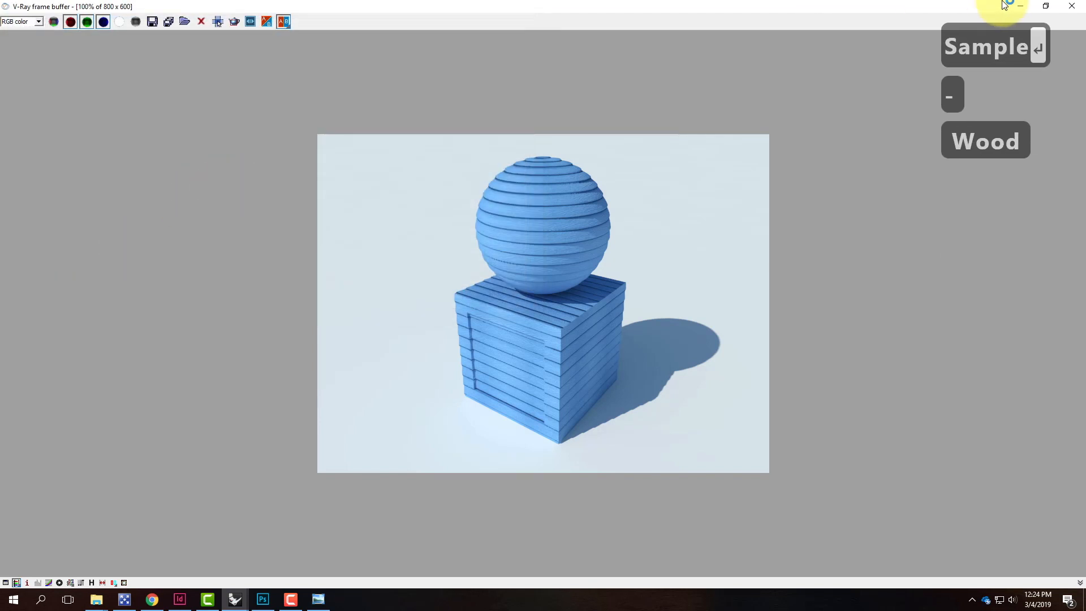
click(1013, 8)
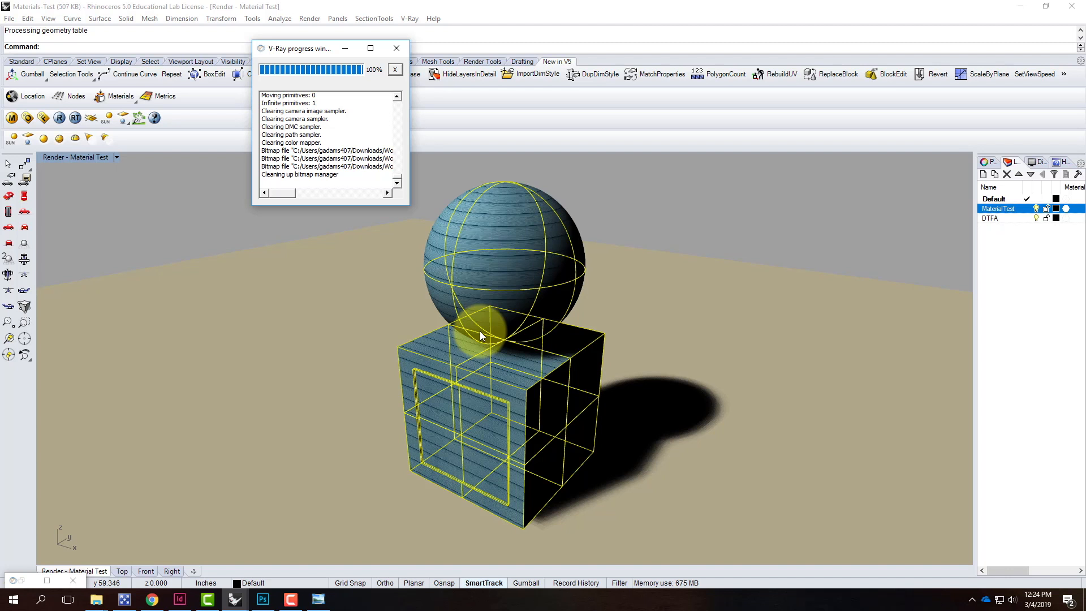
Open the V-Ray material editor and start packing the Siding - Horizontal Lap material
click(12, 121)
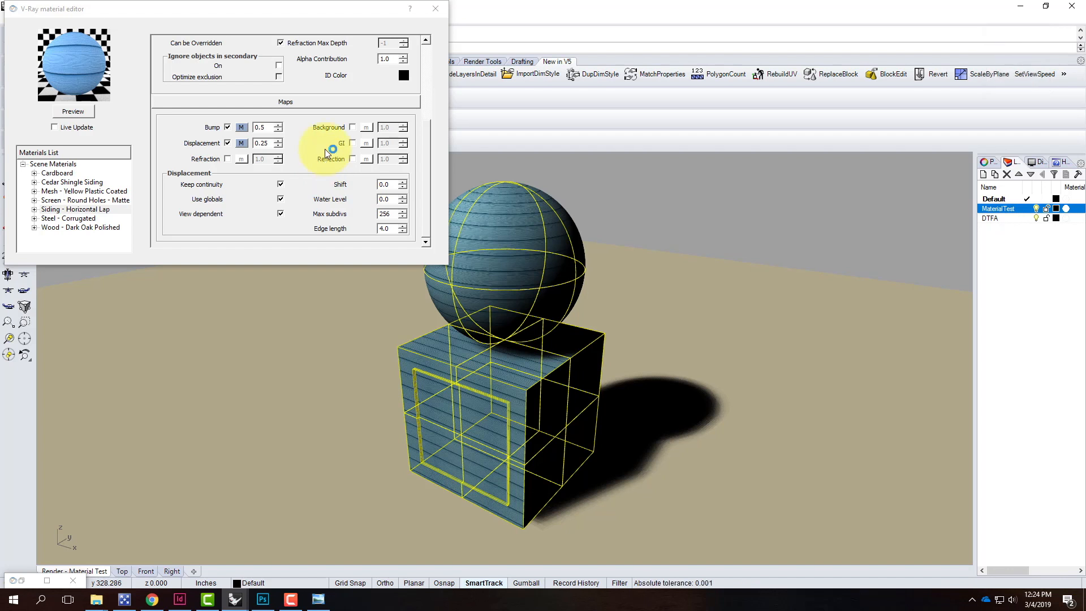
click(116, 155)
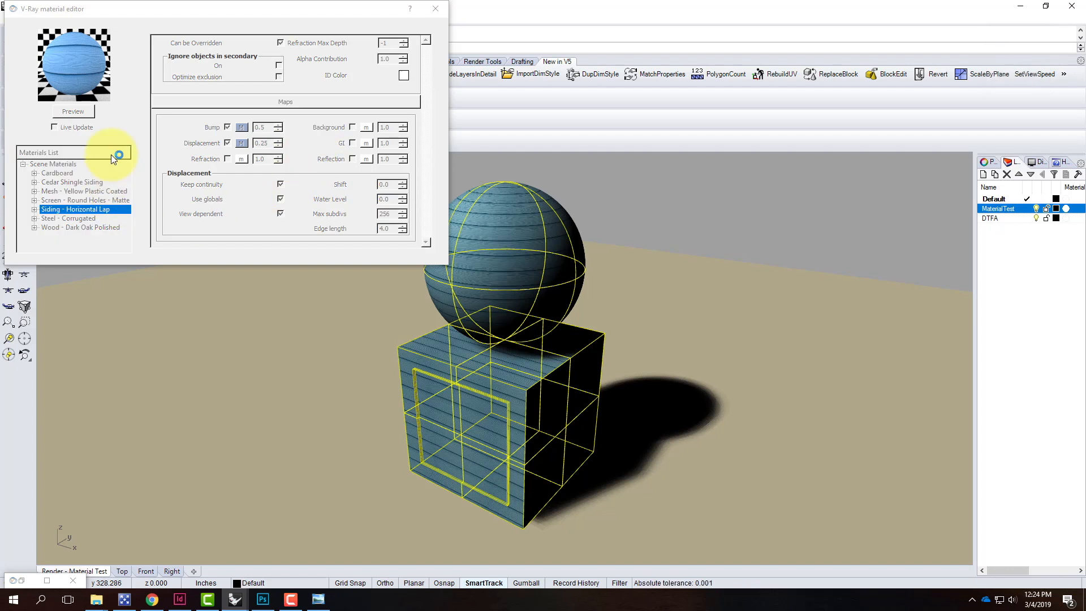
right_click(80, 209)
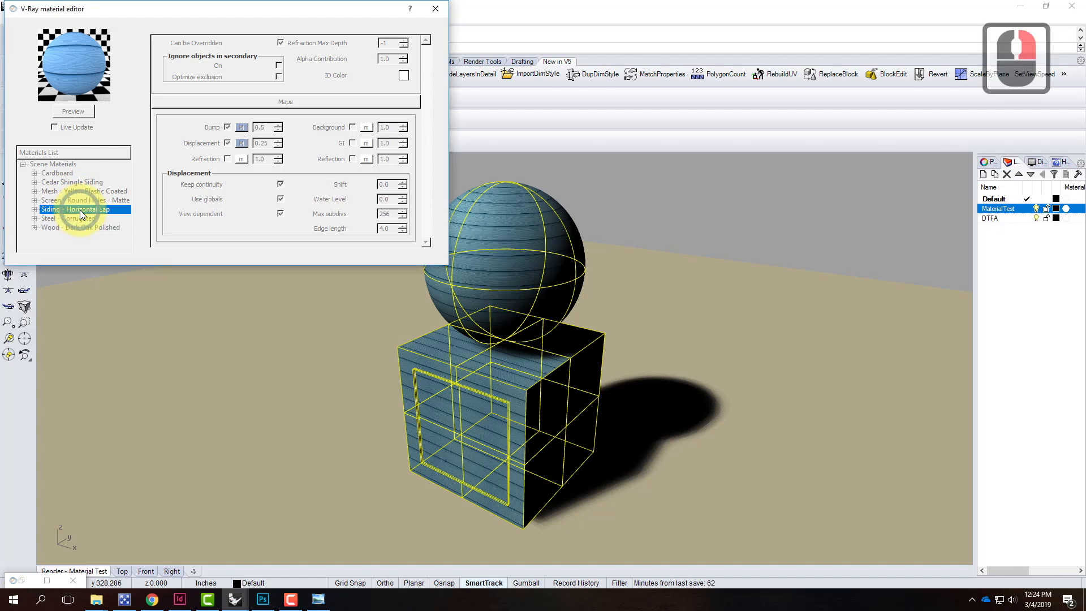
click(151, 14)
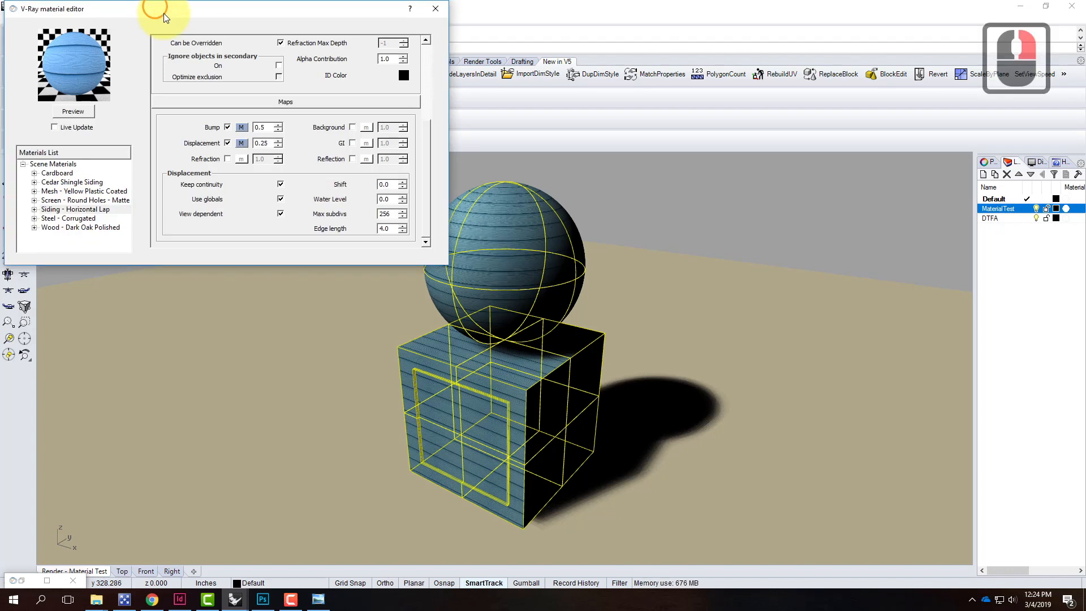
drag(162, 15, 212, 66)
right_click(152, 261)
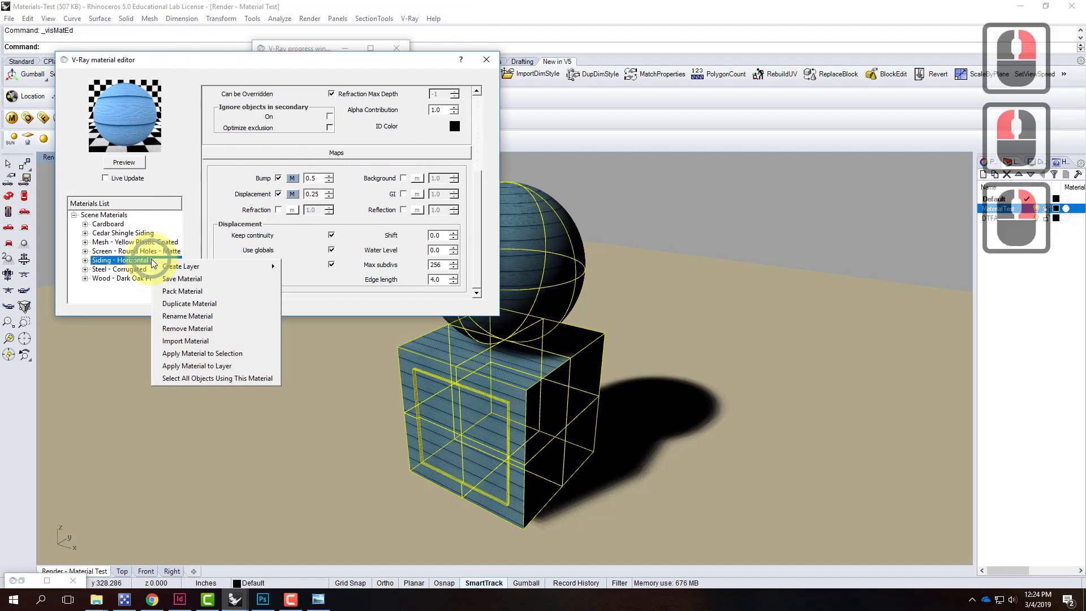
click(189, 291)
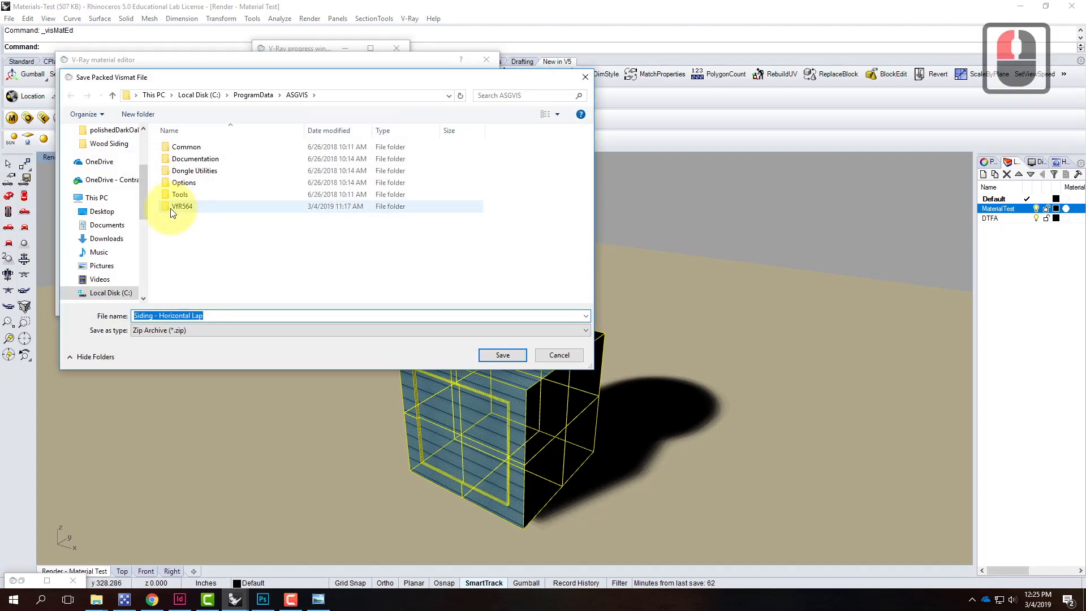
Save the packed material as the zip archive "Siding - Horizontal Lap" in Live Demonstrations, Live - A136 Exercises, Ex210, Siding - Wood on the college OneDrive
click(131, 186)
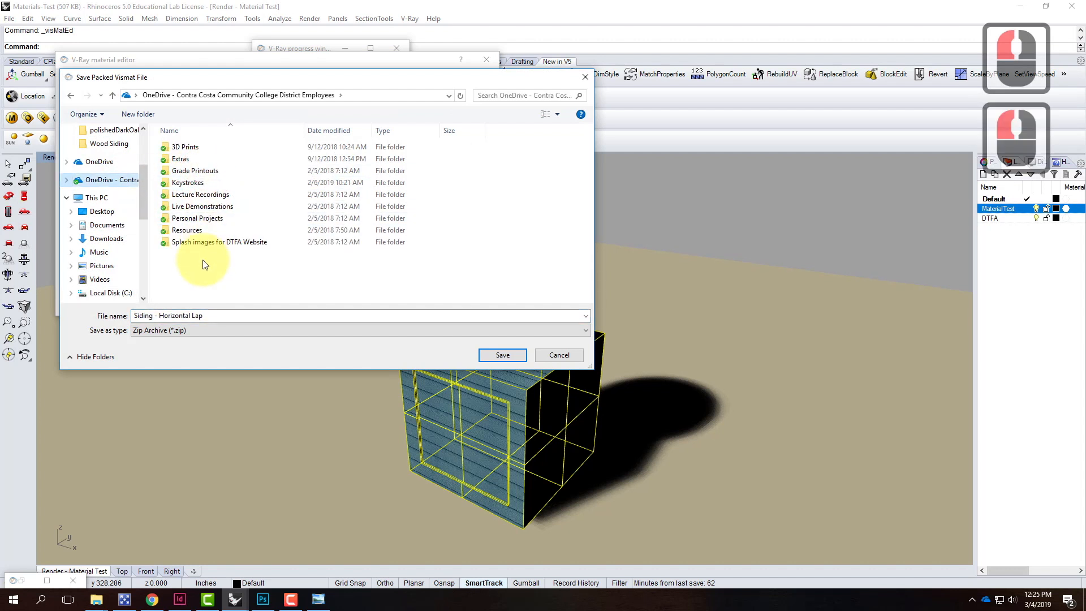
double_click(205, 207)
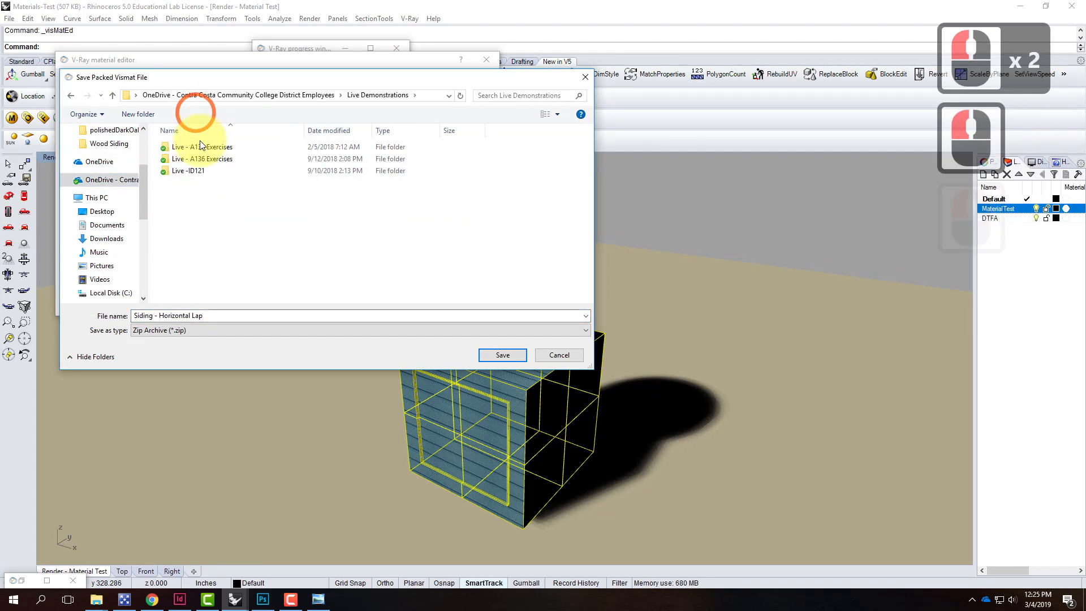
click(202, 161)
double_click(201, 162)
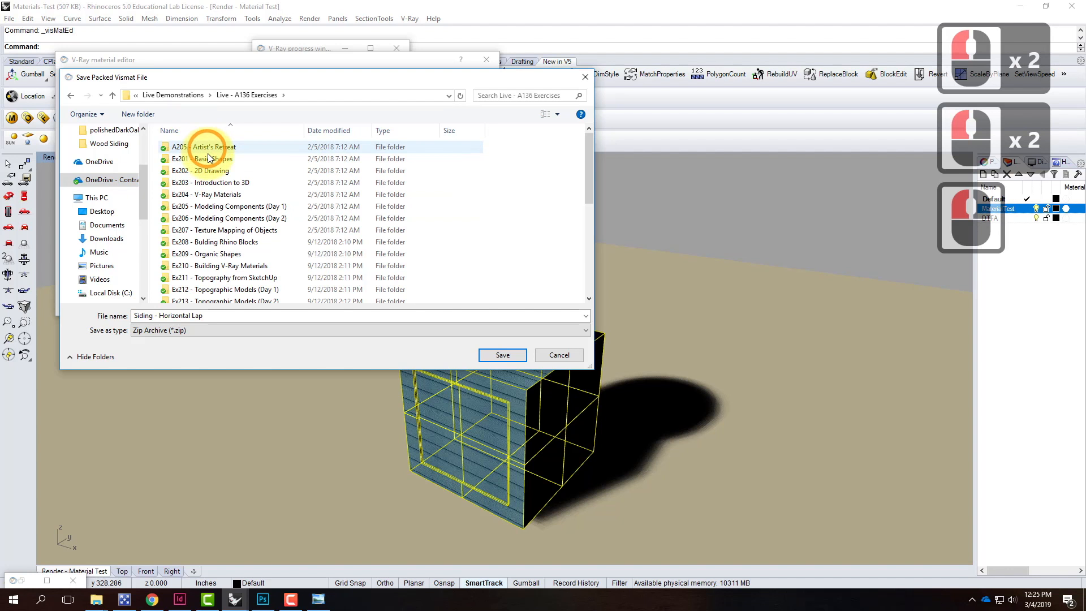
double_click(230, 267)
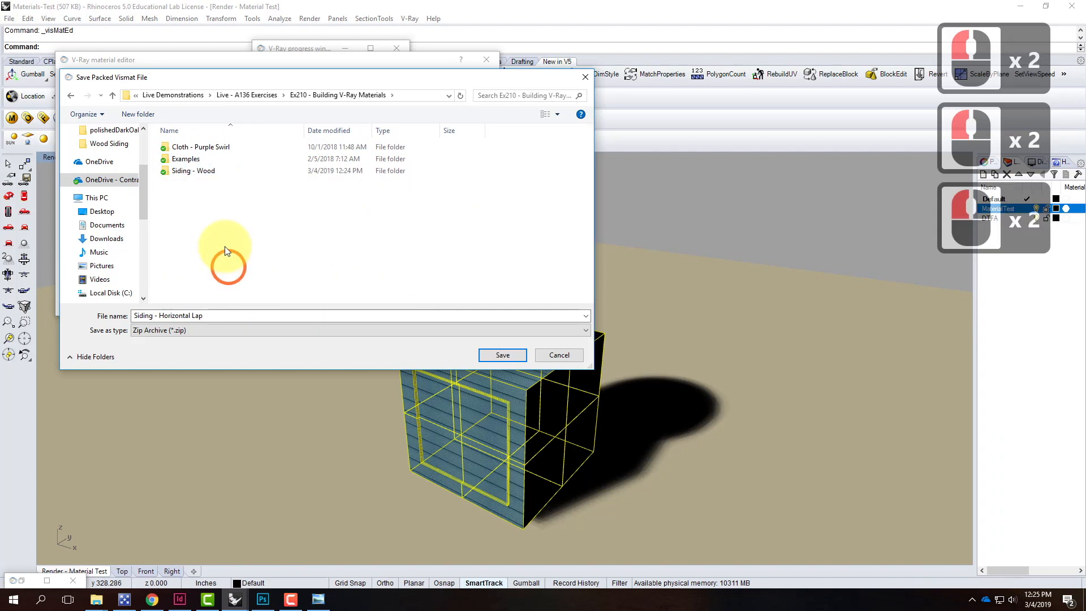
double_click(187, 170)
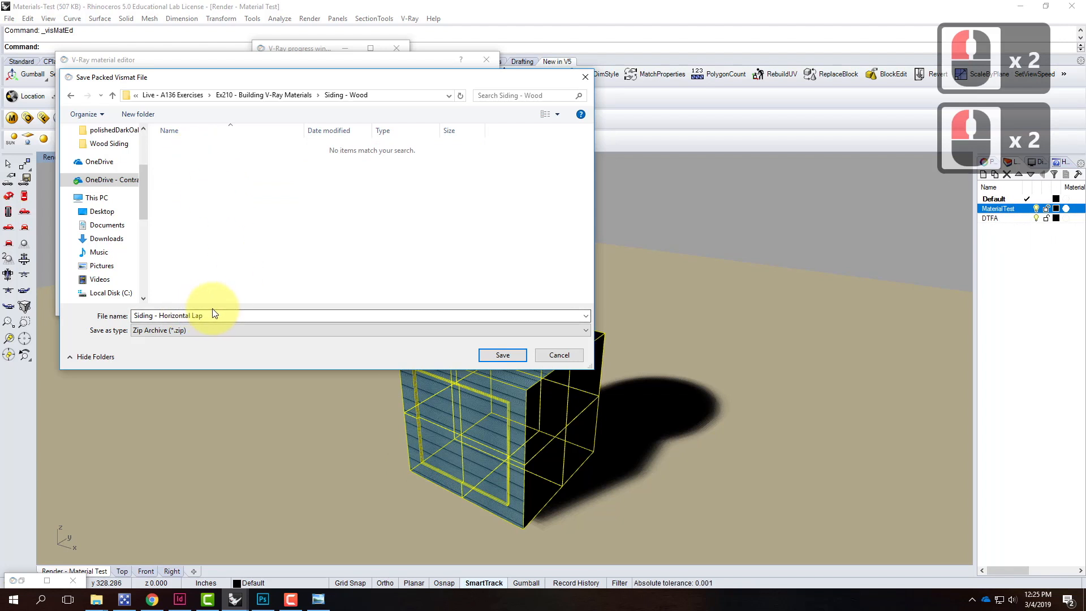
click(501, 356)
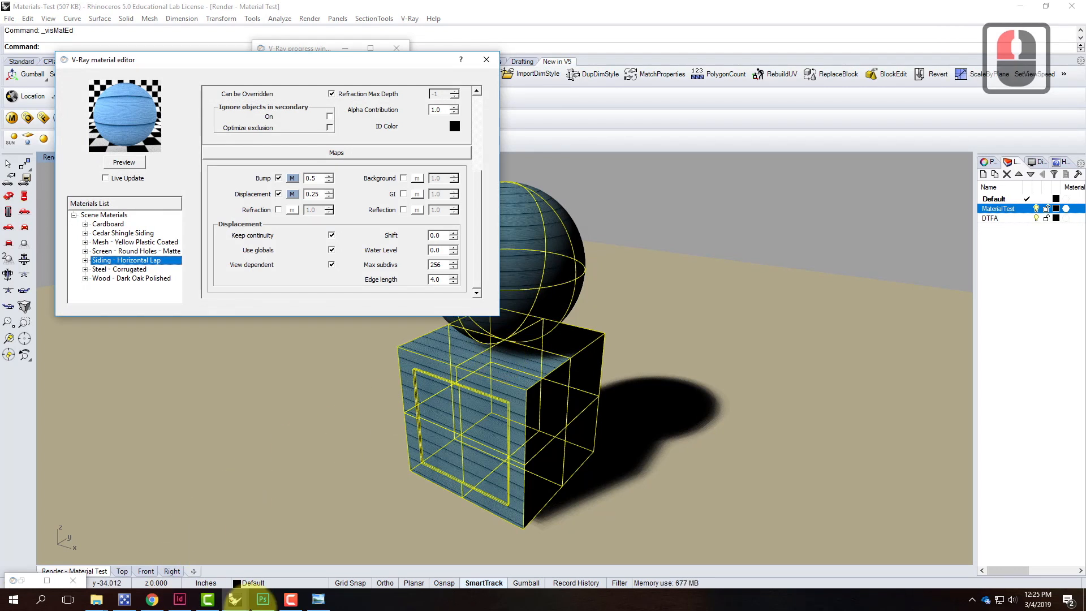
Switch to File Explorer and open the Siding - Wood folder under Live Demonstrations, Live - A136 Exercises, Ex210 - Building V-Ray Materials on the college OneDrive
click(96, 600)
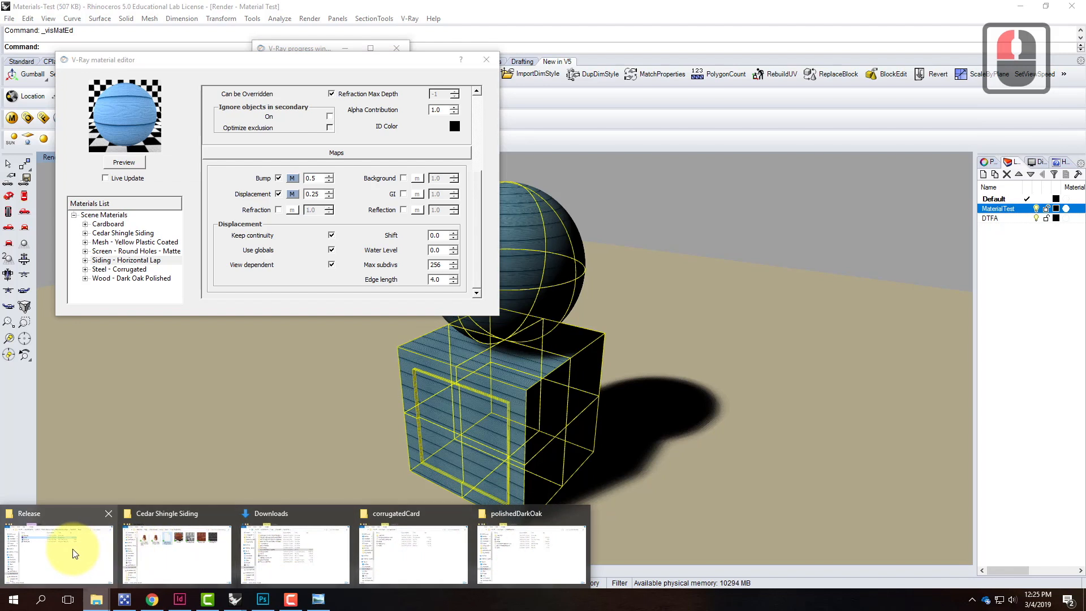
mouse_move(72, 553)
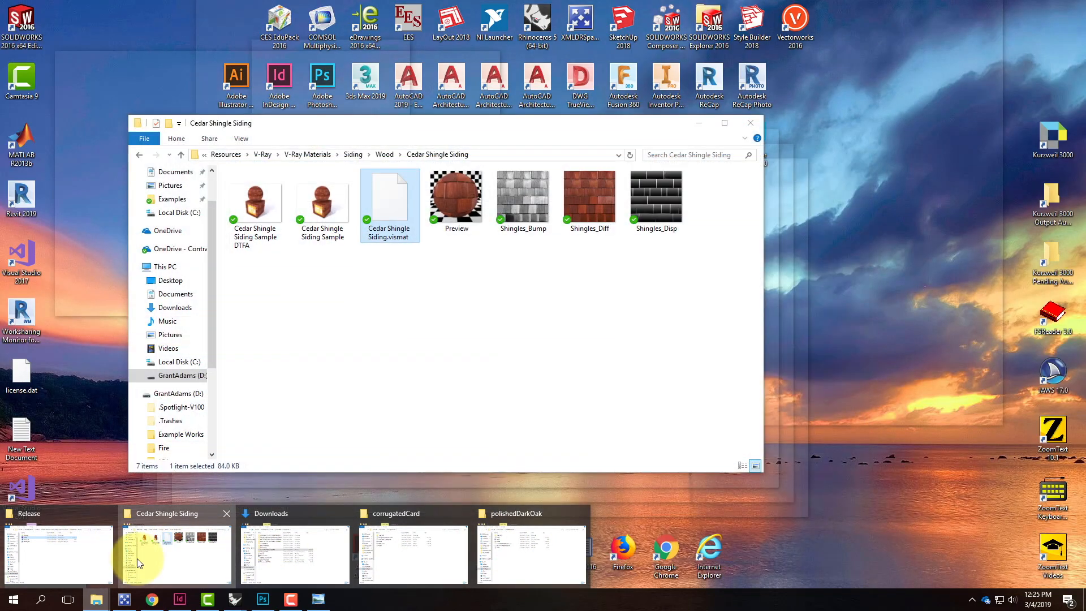
click(137, 559)
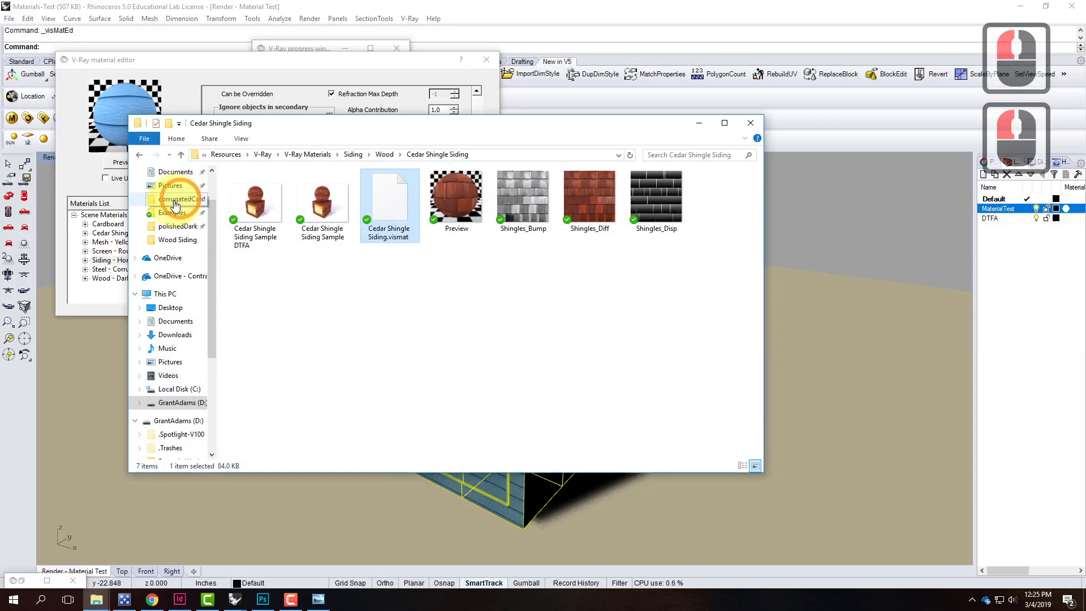
click(150, 277)
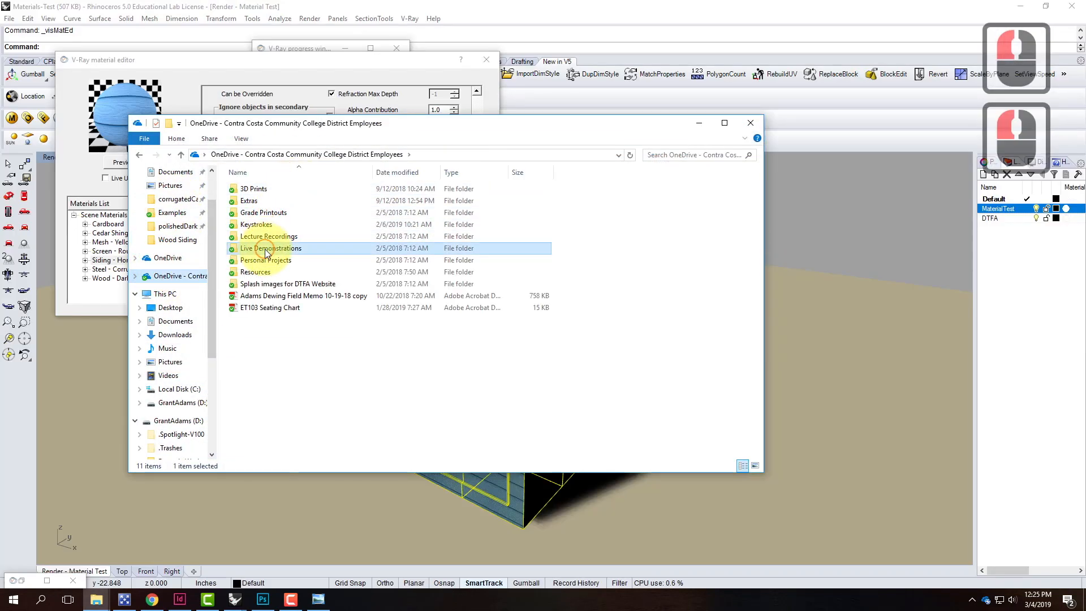
double_click(266, 248)
double_click(263, 201)
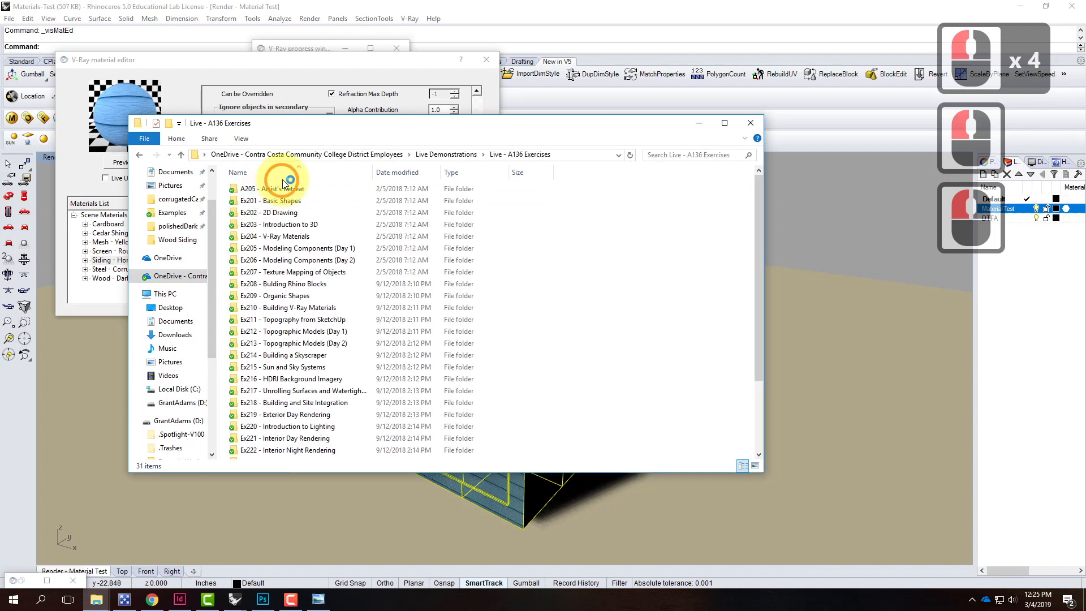
double_click(283, 308)
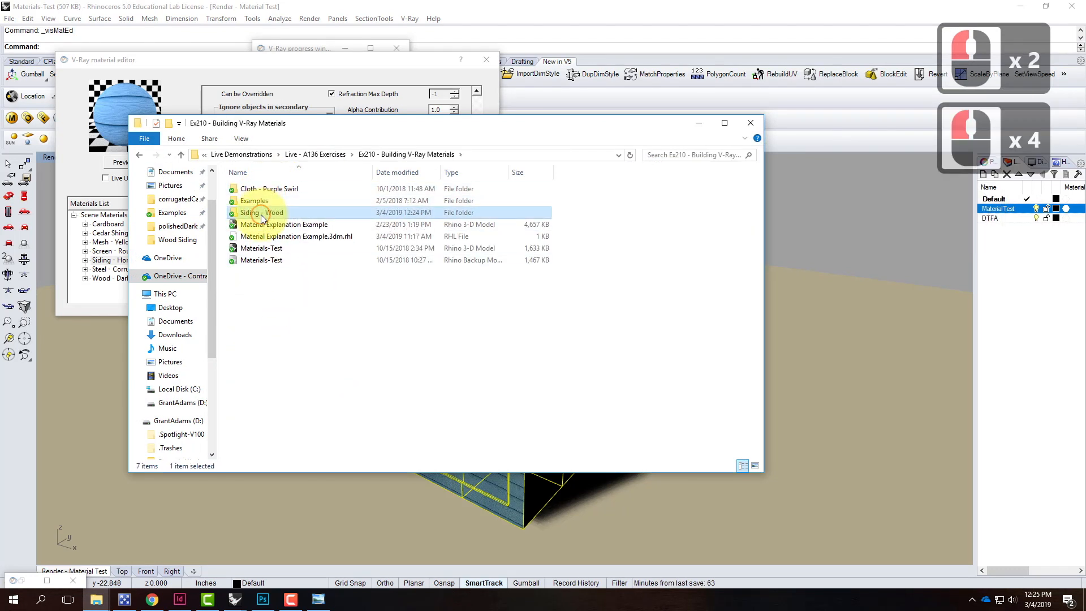
double_click(260, 213)
Extract the Siding - Horizontal Lap zip archive into its own folder within Siding - Wood
click(250, 205)
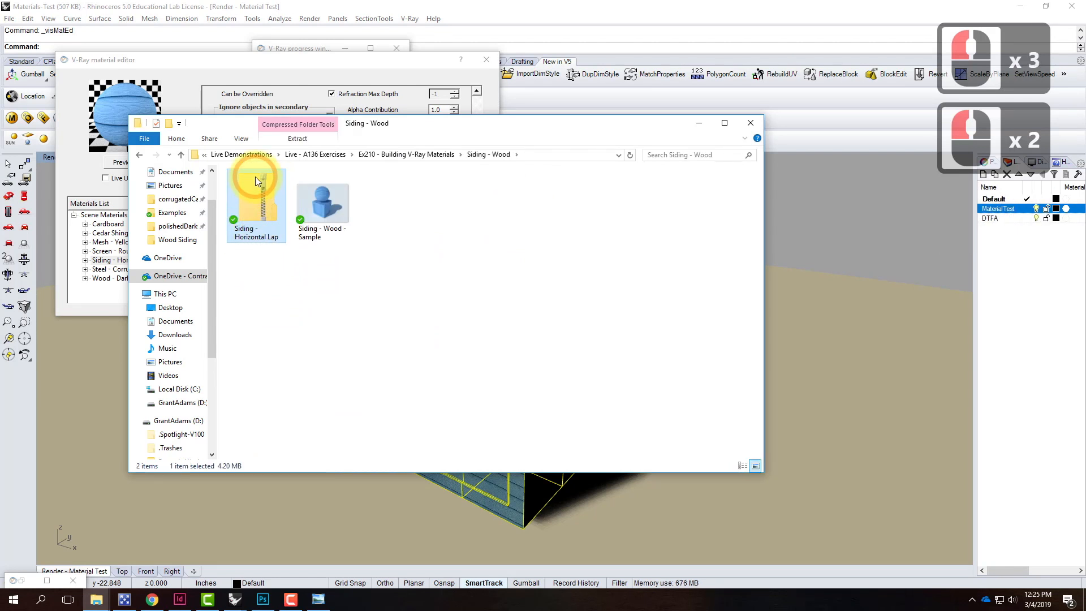
right_click(256, 193)
click(294, 231)
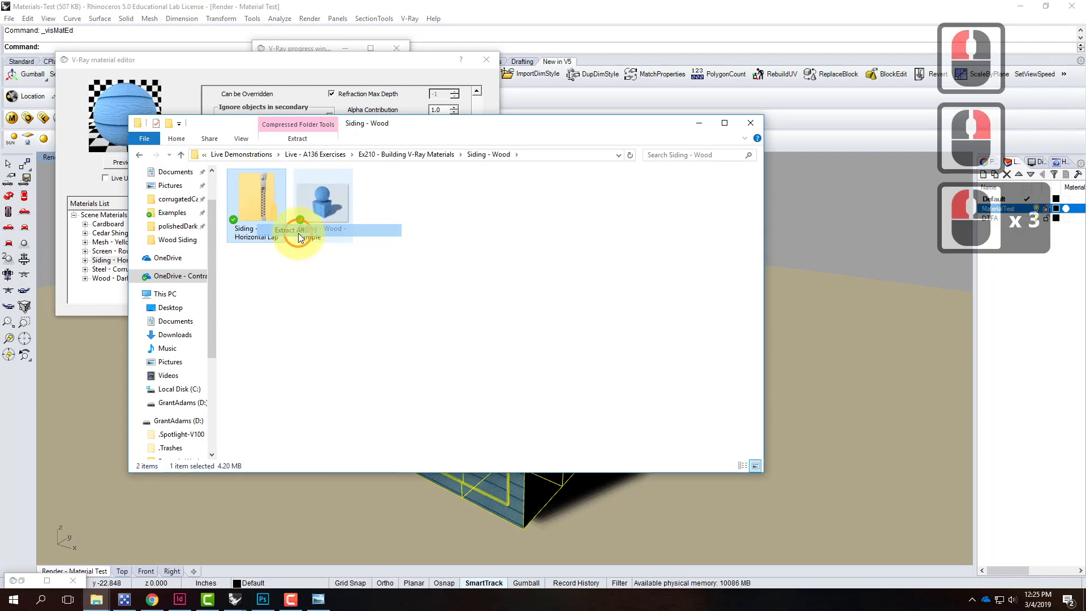
click(644, 408)
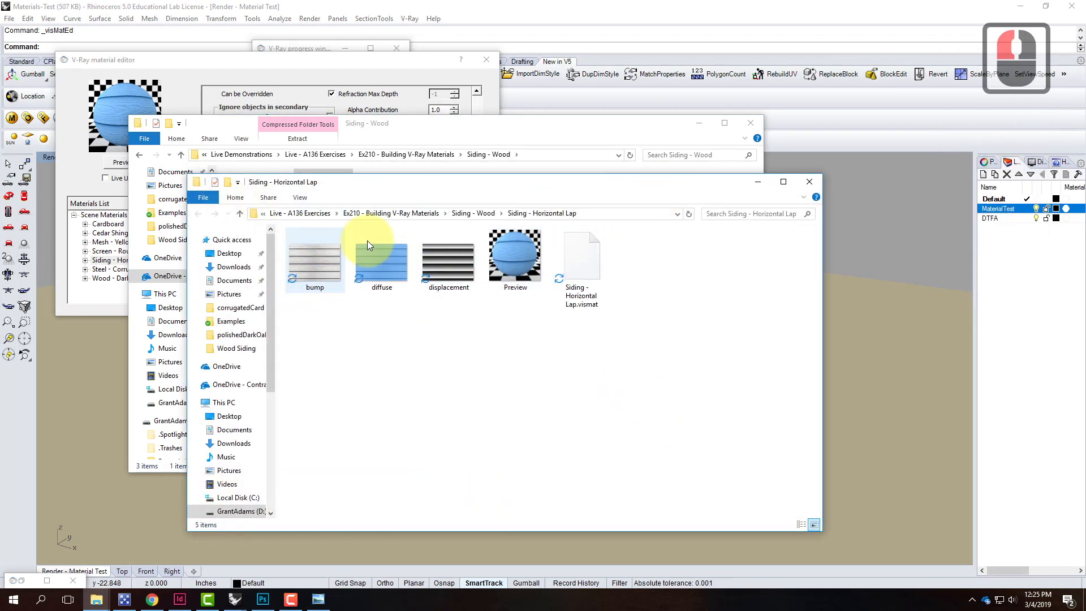
Review the extracted material files, the sample render and the zip archive in the Siding - Wood folder
click(447, 273)
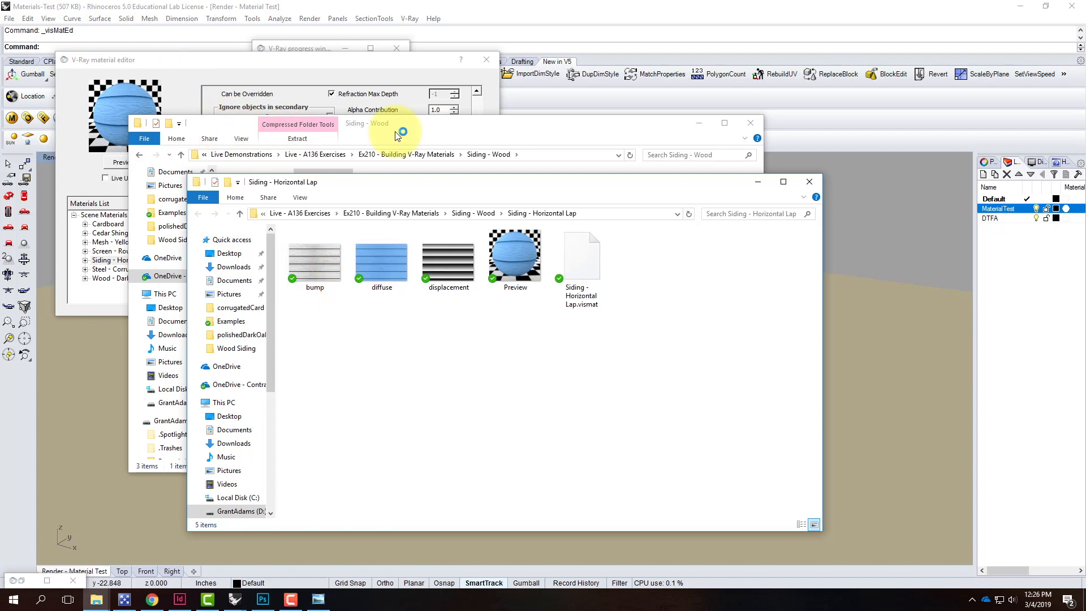
click(455, 122)
double_click(385, 202)
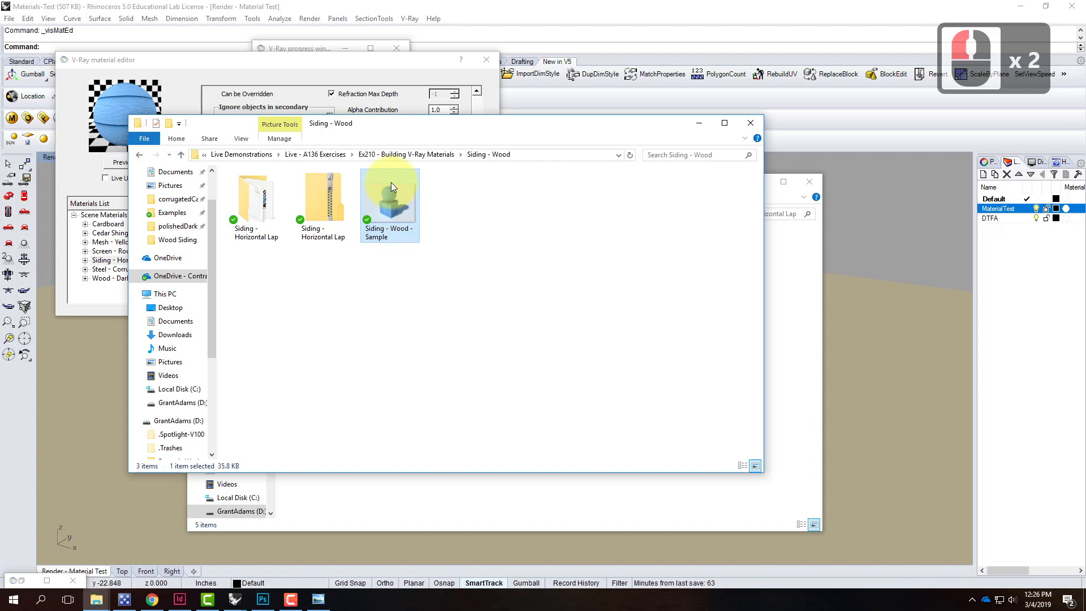
click(332, 196)
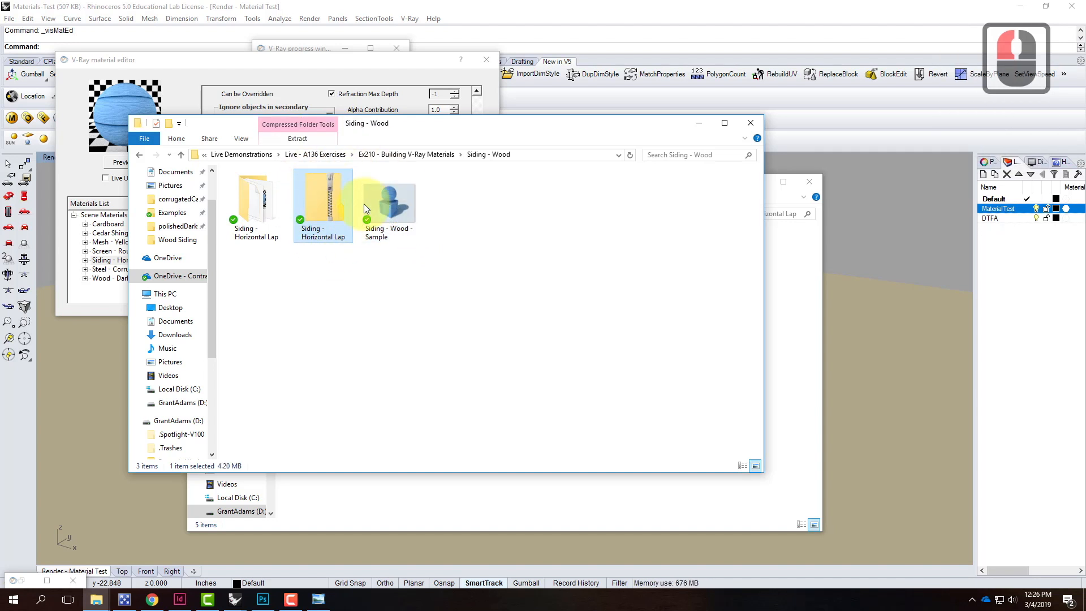
Switch to Chrome and create a new WordPress post titled "Siding - Horizontal Lap"
click(152, 599)
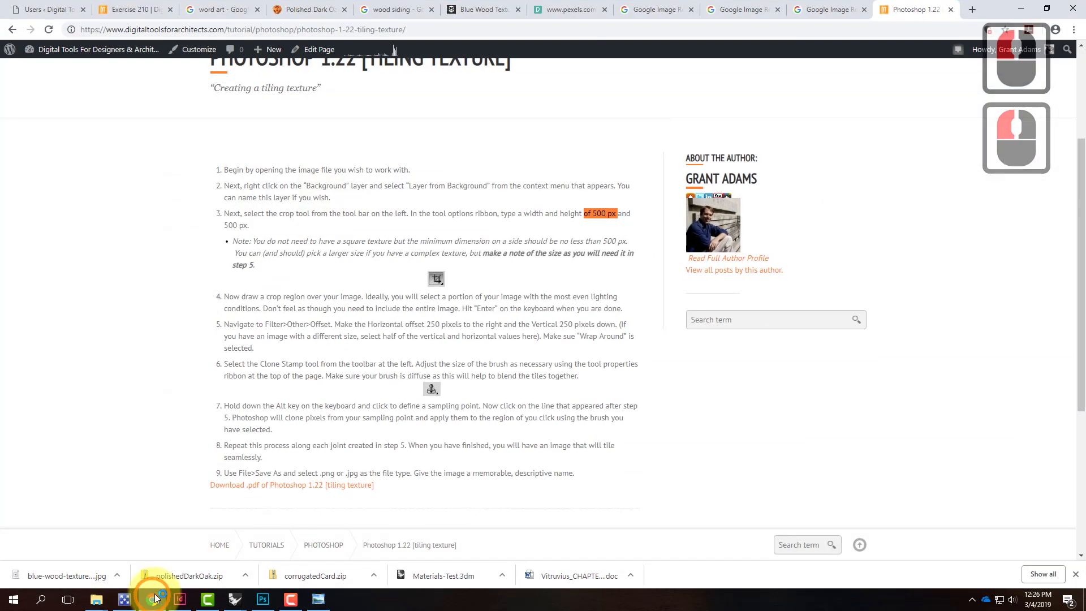
mouse_move(269, 50)
click(263, 70)
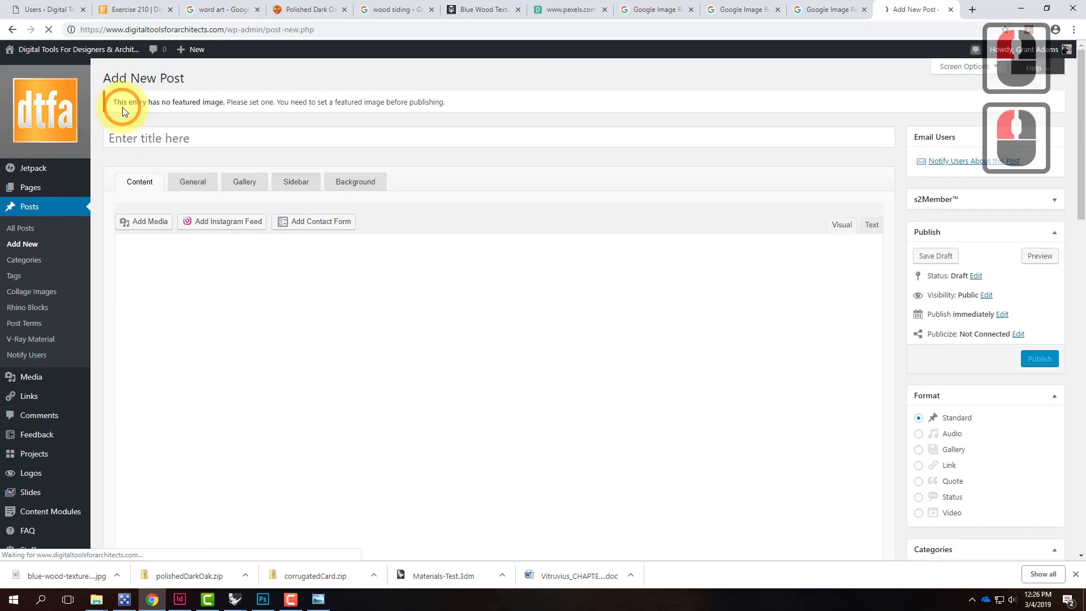
double_click(135, 140)
text(Sidi)
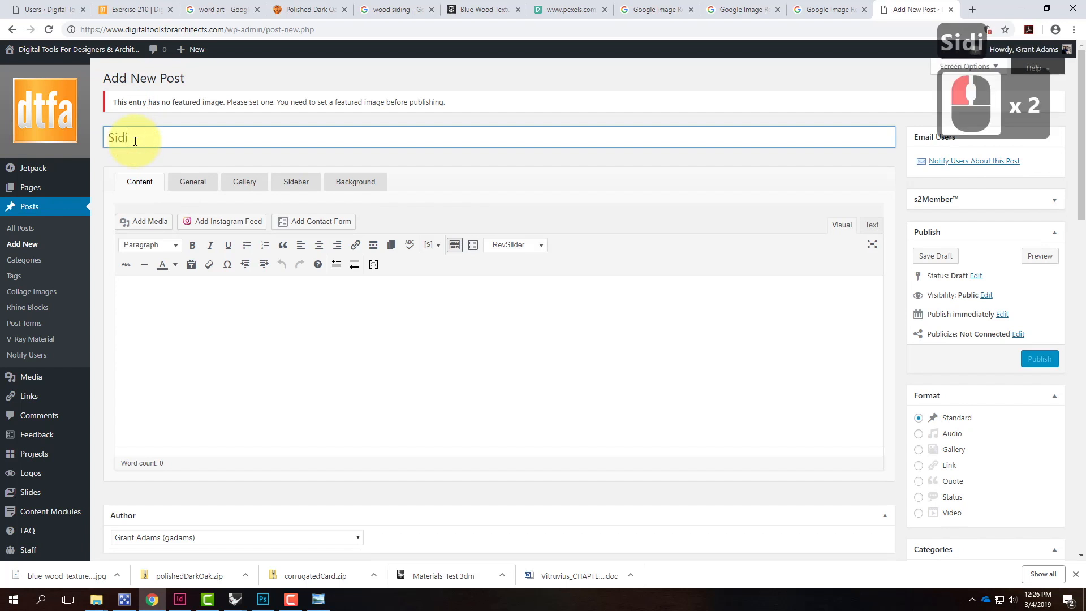
text(ng - Horizonta)
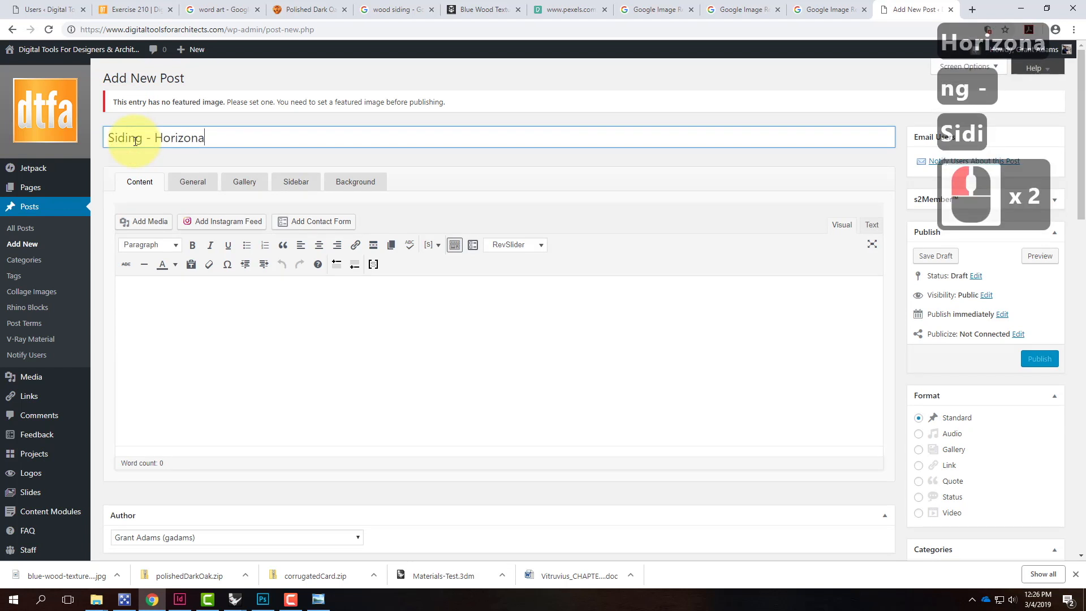
key(BackSpace)
text(tal La)
click(185, 316)
Start a media upload for the post and browse to the Siding - Wood folder under Ex210 - Building V-Ray Materials on the college OneDrive
click(138, 223)
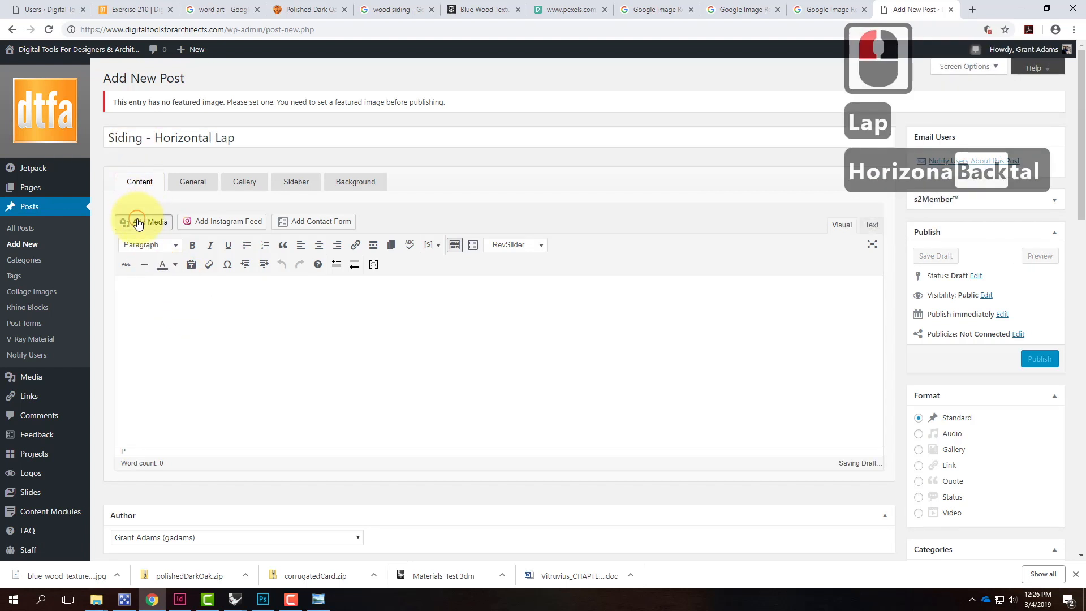
click(162, 95)
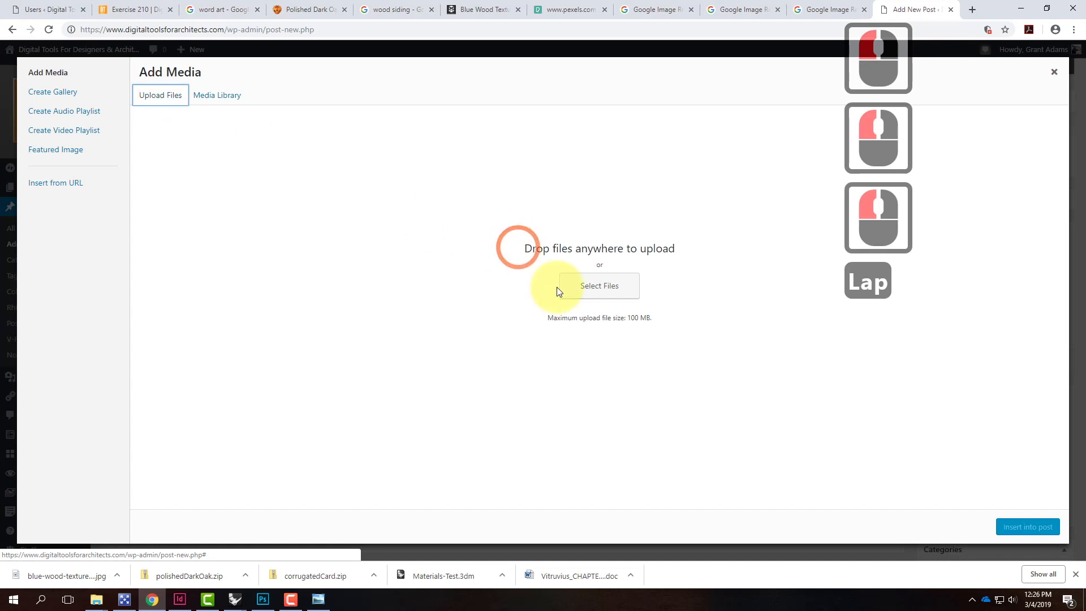
click(597, 291)
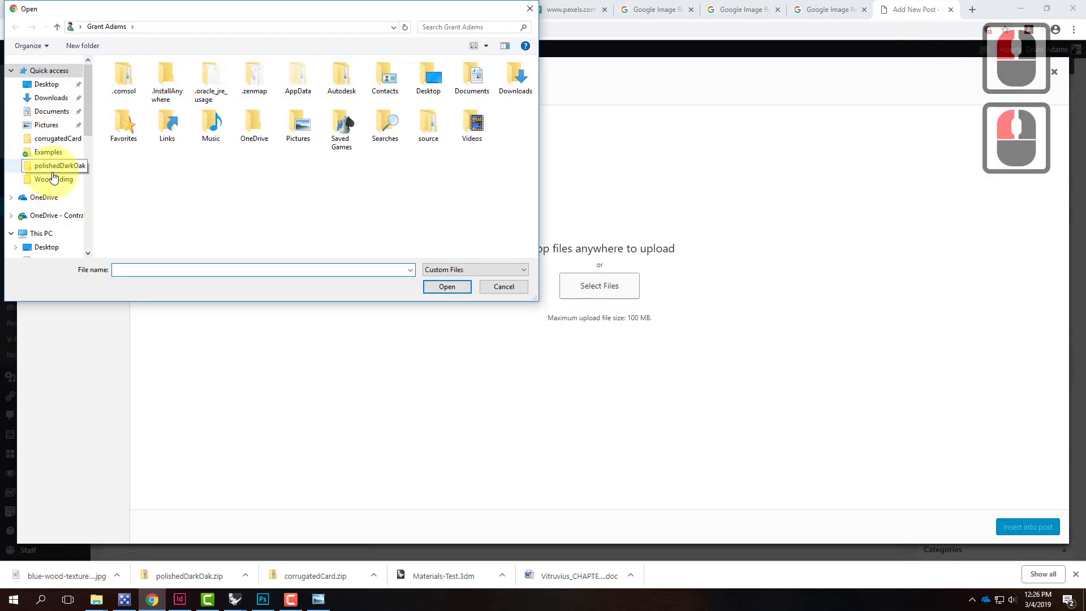
click(52, 179)
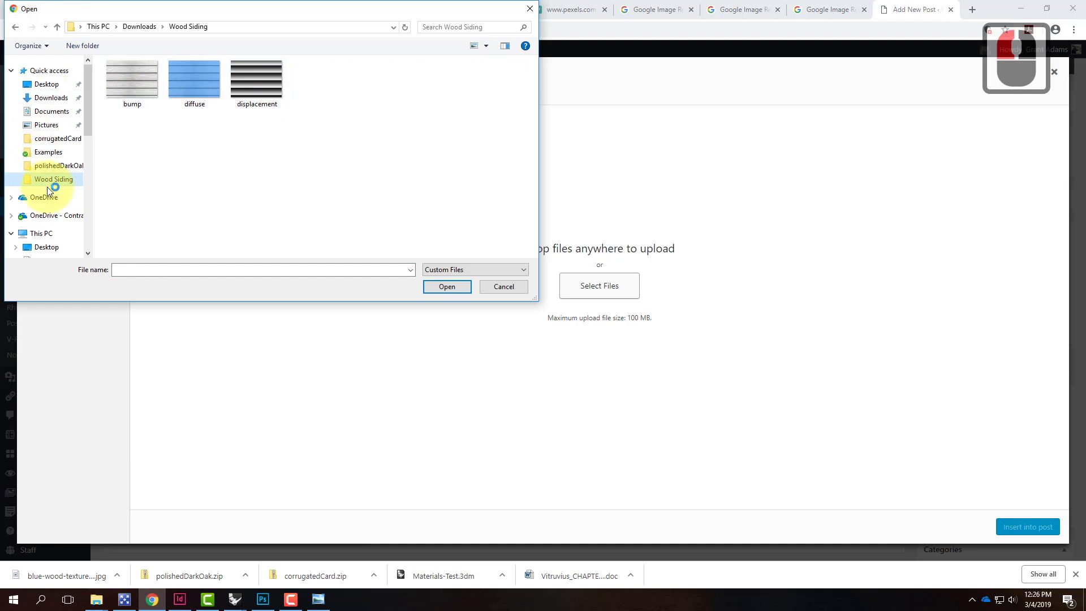
click(51, 215)
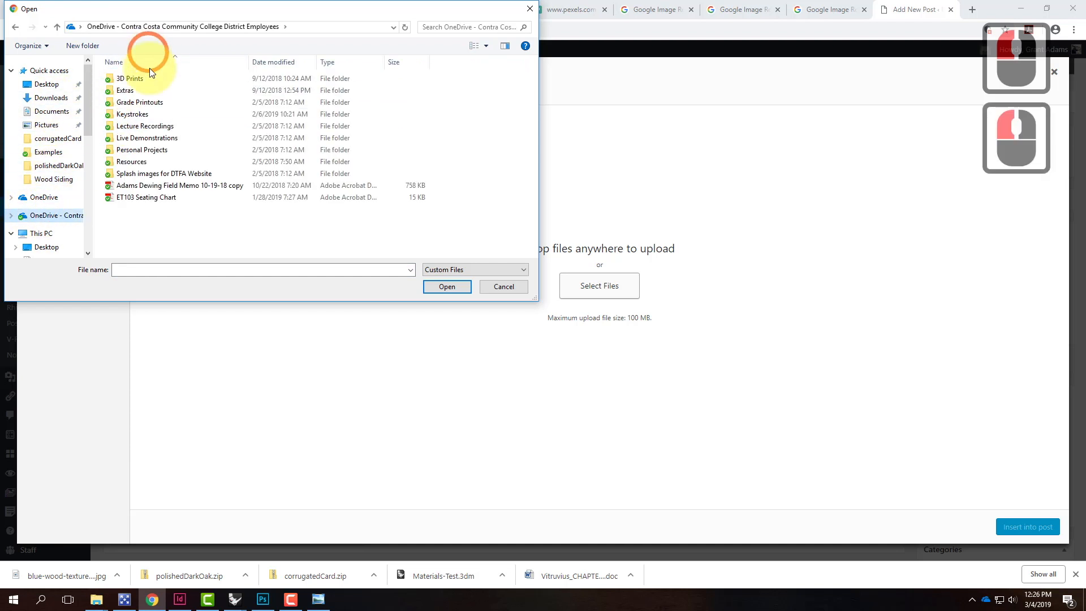
click(152, 140)
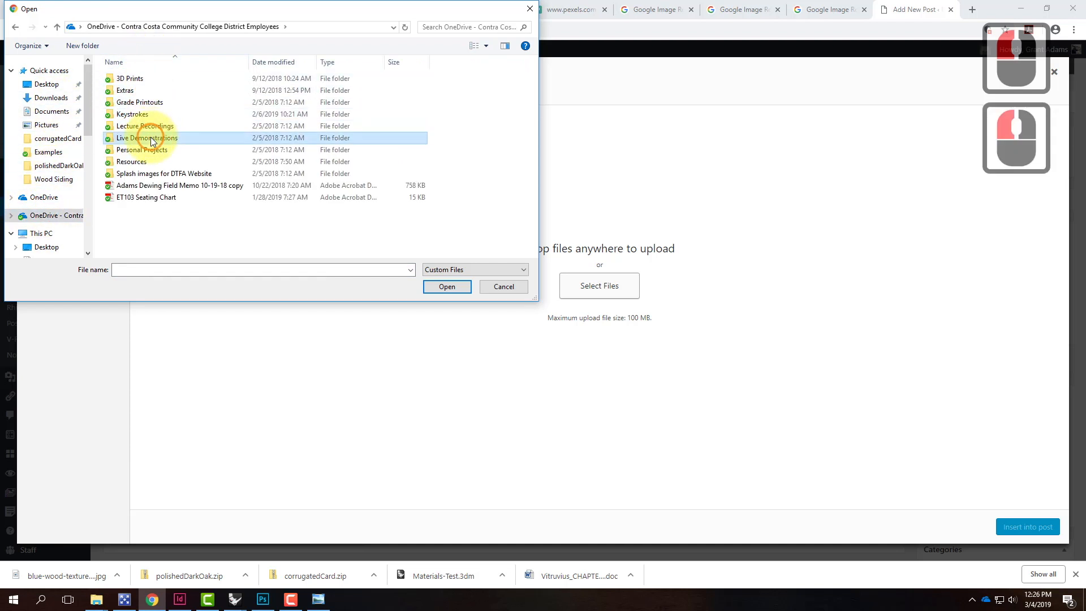
double_click(152, 139)
double_click(148, 90)
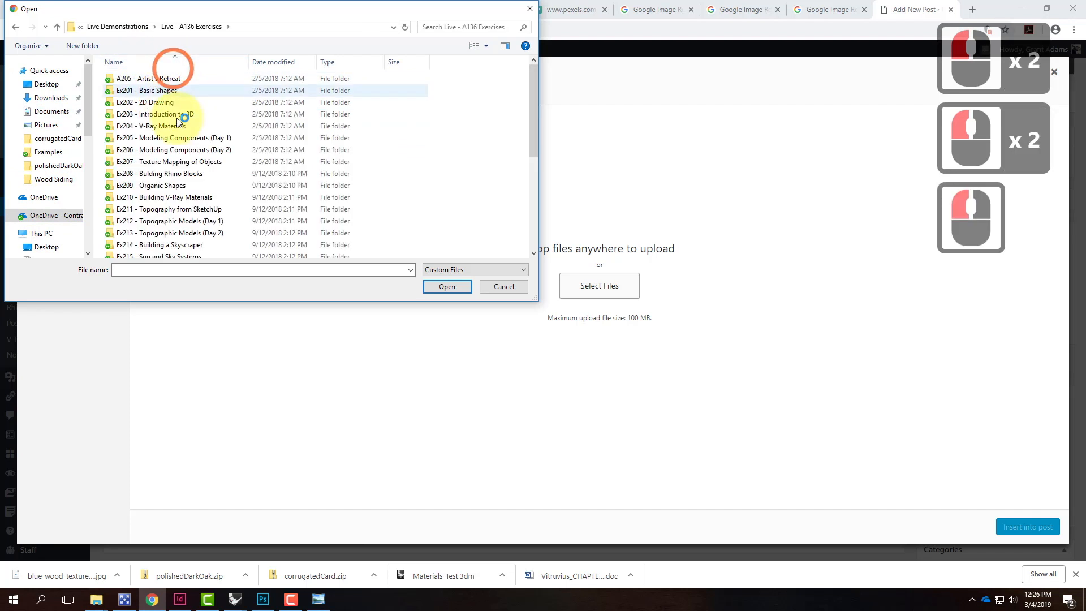
double_click(178, 197)
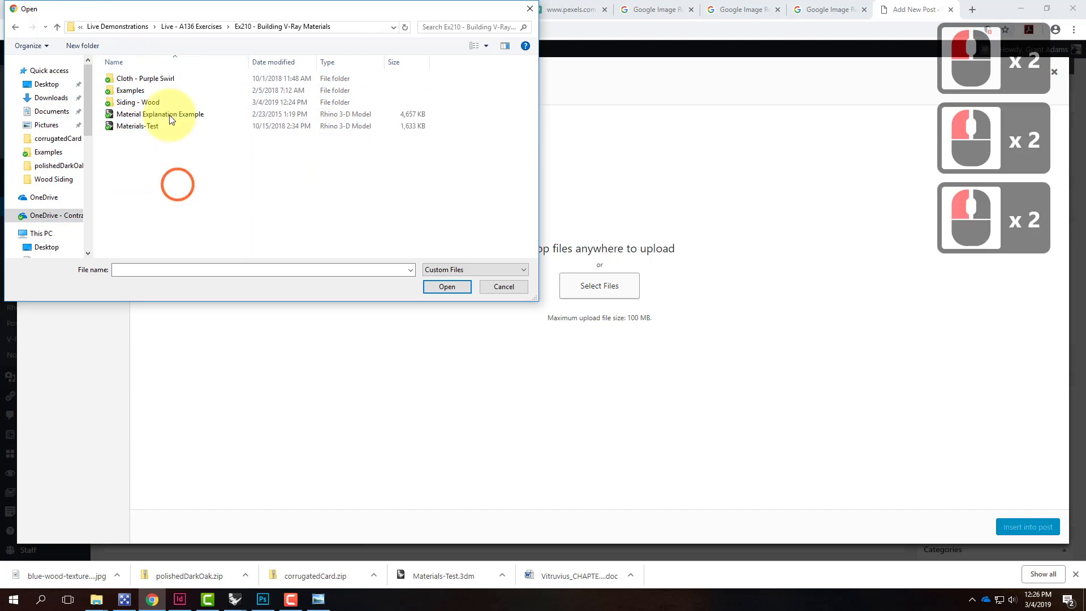
double_click(136, 102)
Upload the Siding - Horizontal Lap zip archive and insert its download link into the post
click(179, 85)
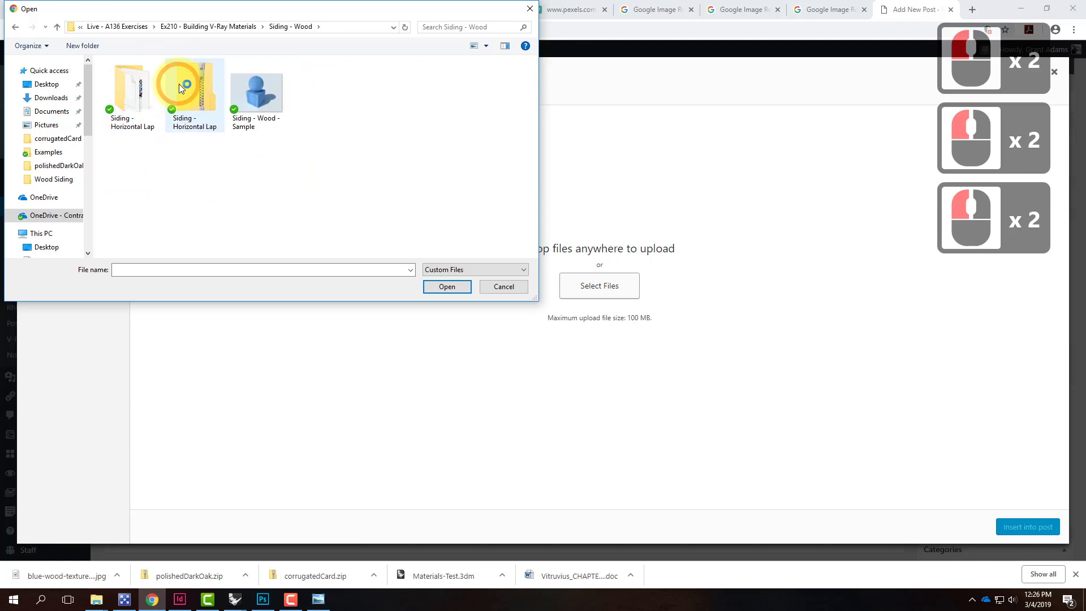
click(446, 286)
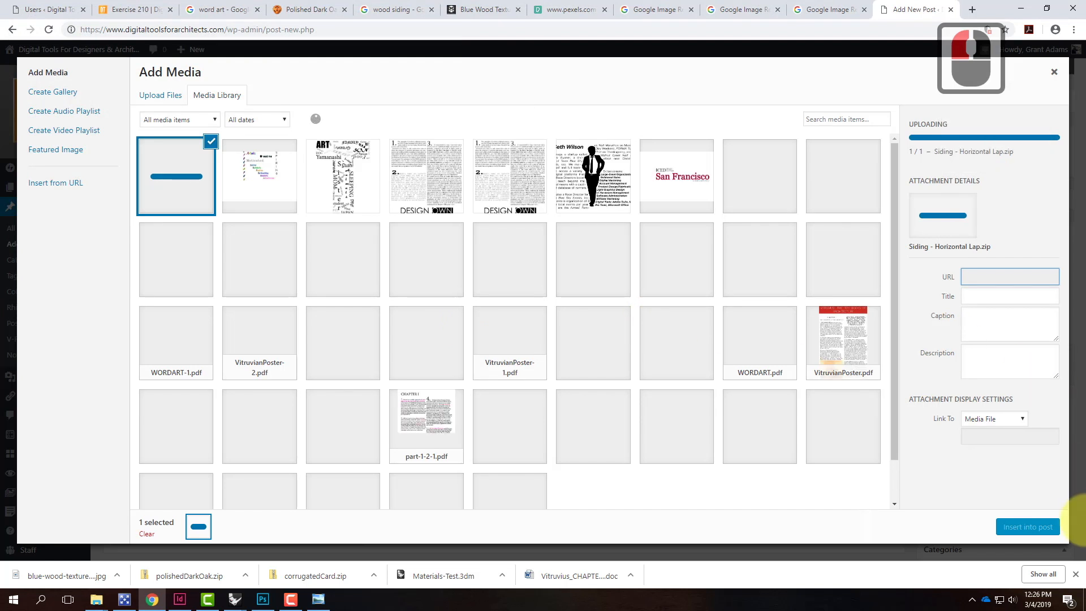
click(1027, 527)
Add the line "Download Material .zip:" above the Siding - Horizontal Lap link in the post body
click(383, 330)
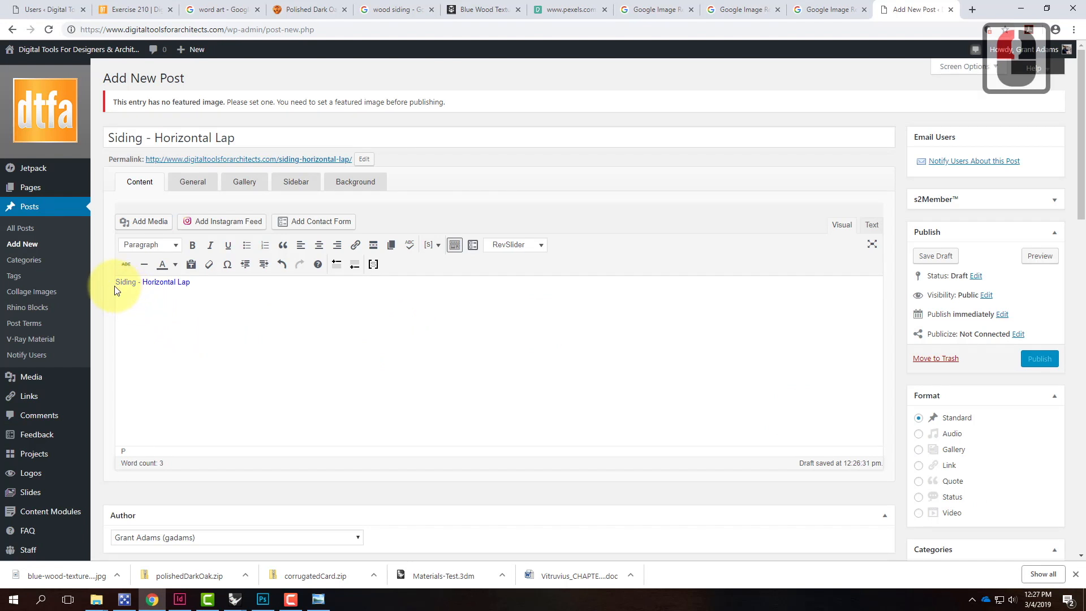
drag(118, 282, 185, 272)
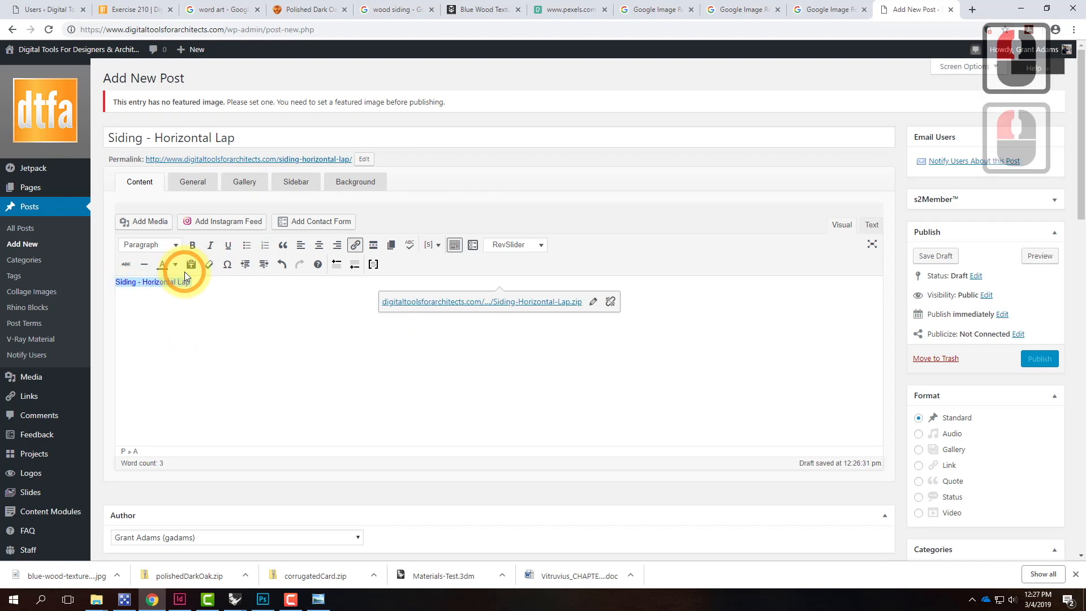
key(Return)
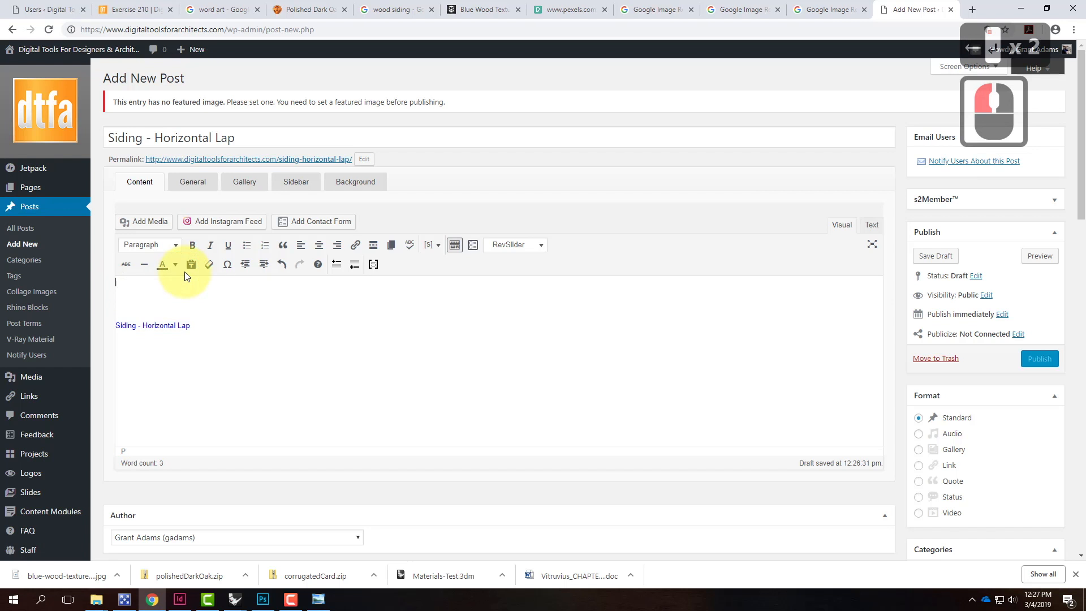
key(Up)
key(Up)
text(Download Mater)
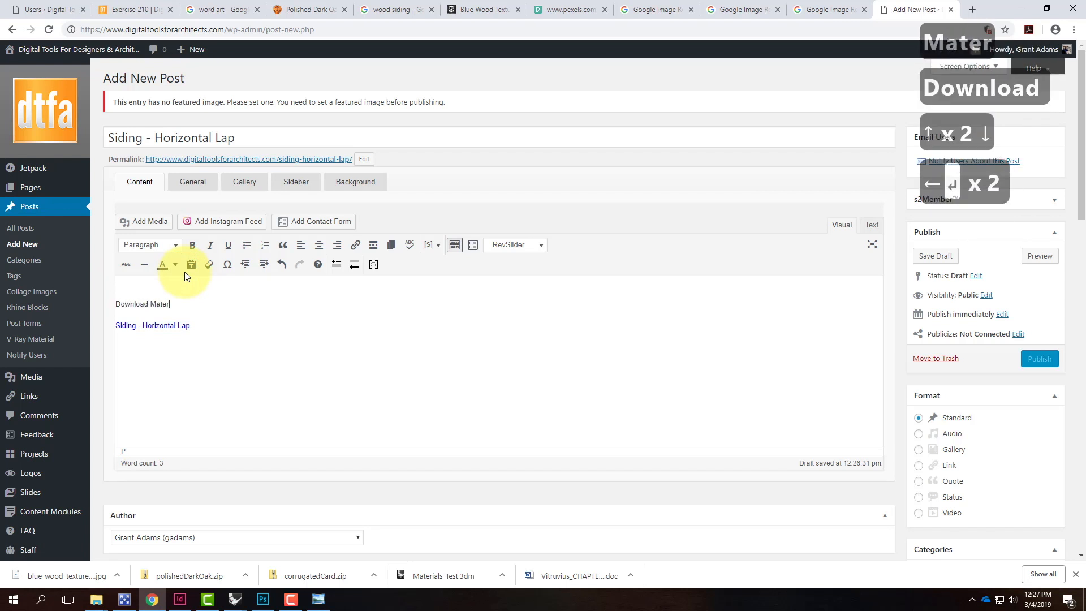
text(ial )
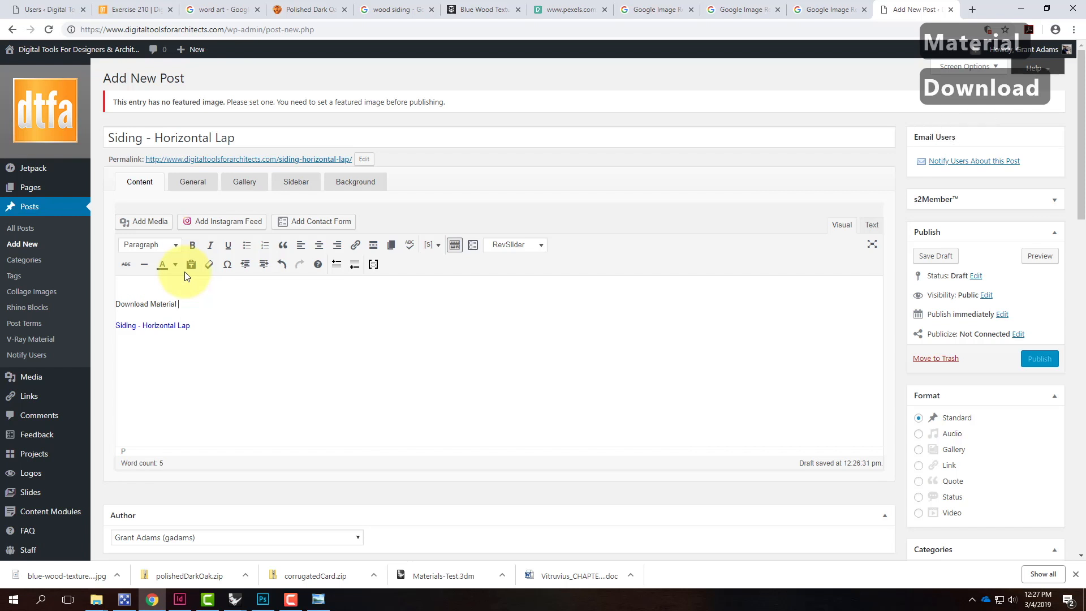
text(.zip:)
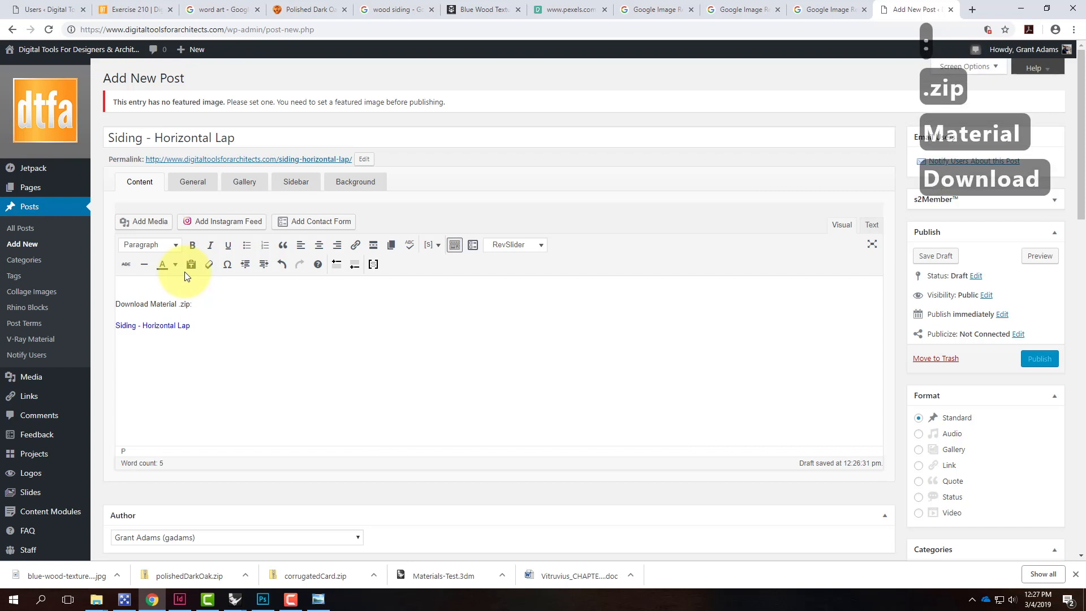
Format the Siding - Horizontal Lap link as a bulleted list item and remove the blank line above the download text
key(Right)
click(246, 245)
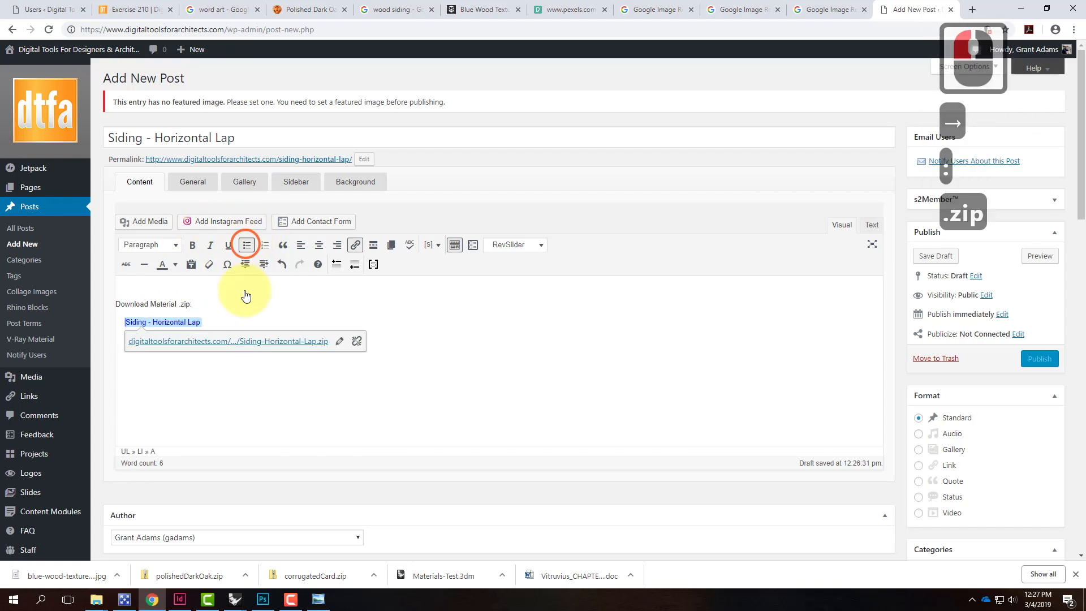
click(159, 290)
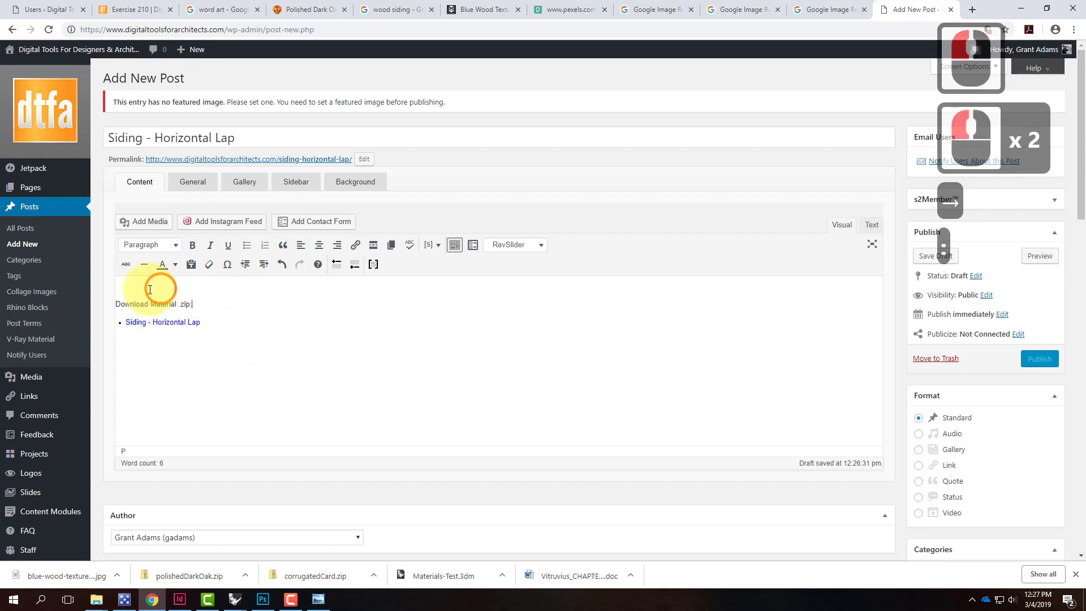
click(145, 296)
key(BackSpace)
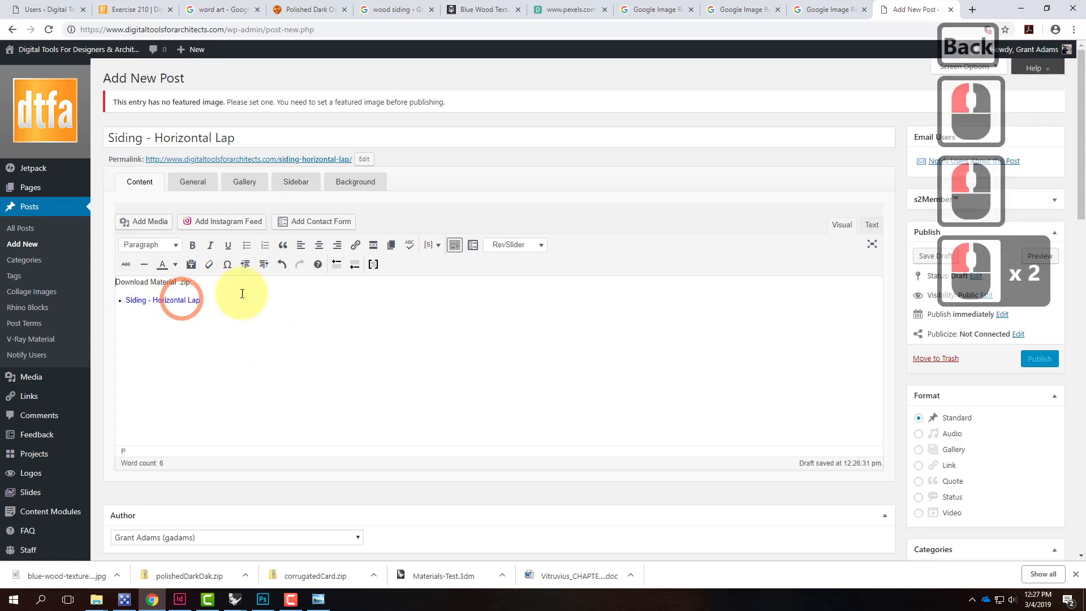
Upload the Siding - Wood - Sample image and set it as the post's featured image
scroll(1008, 400, down, 2)
scroll(1008, 401, down, 20)
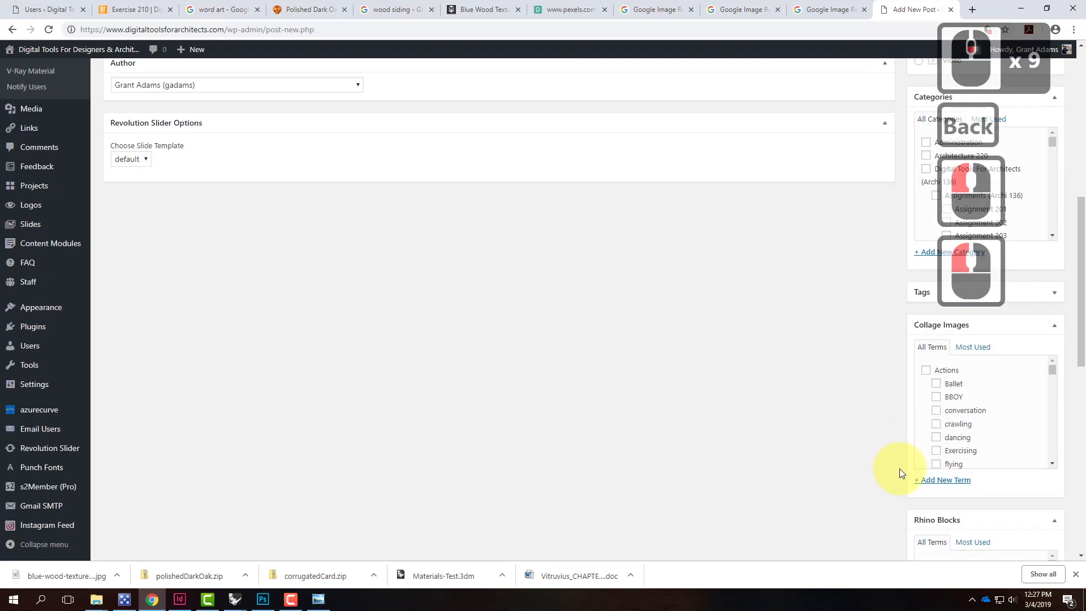
click(934, 492)
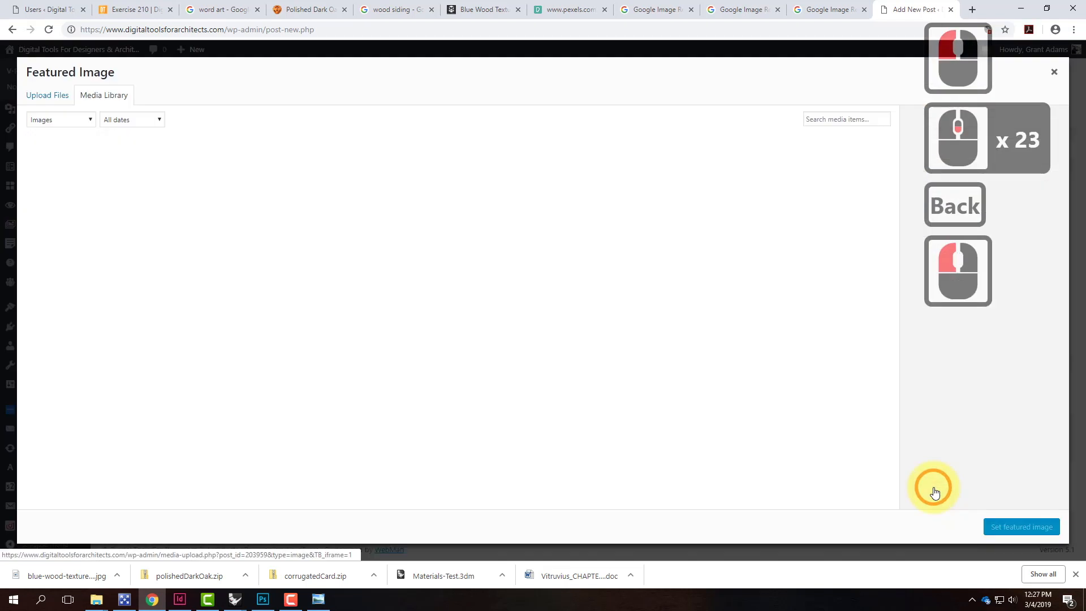
click(41, 102)
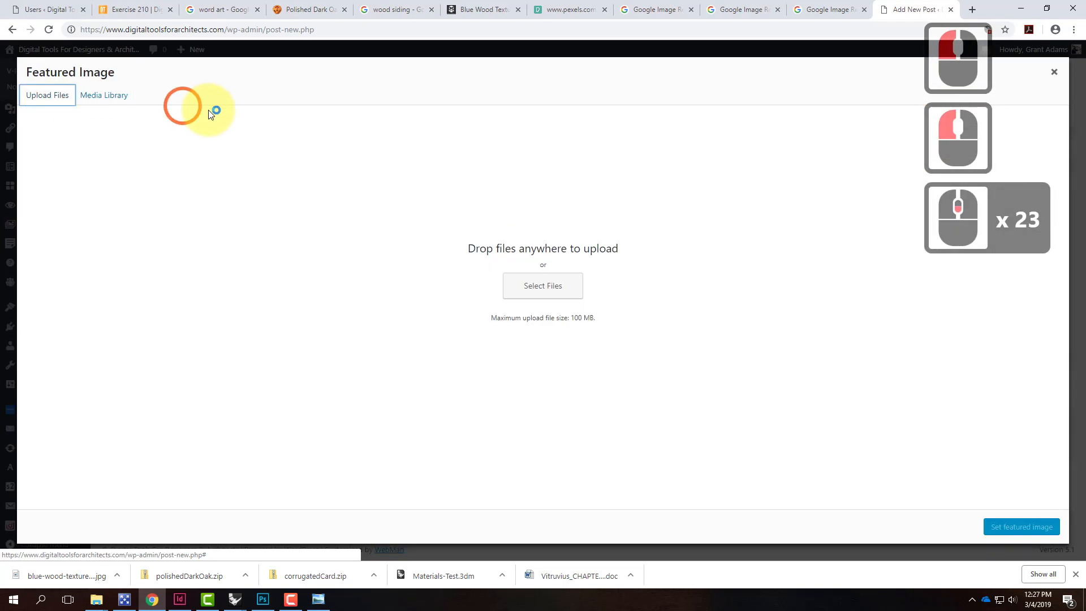
click(552, 298)
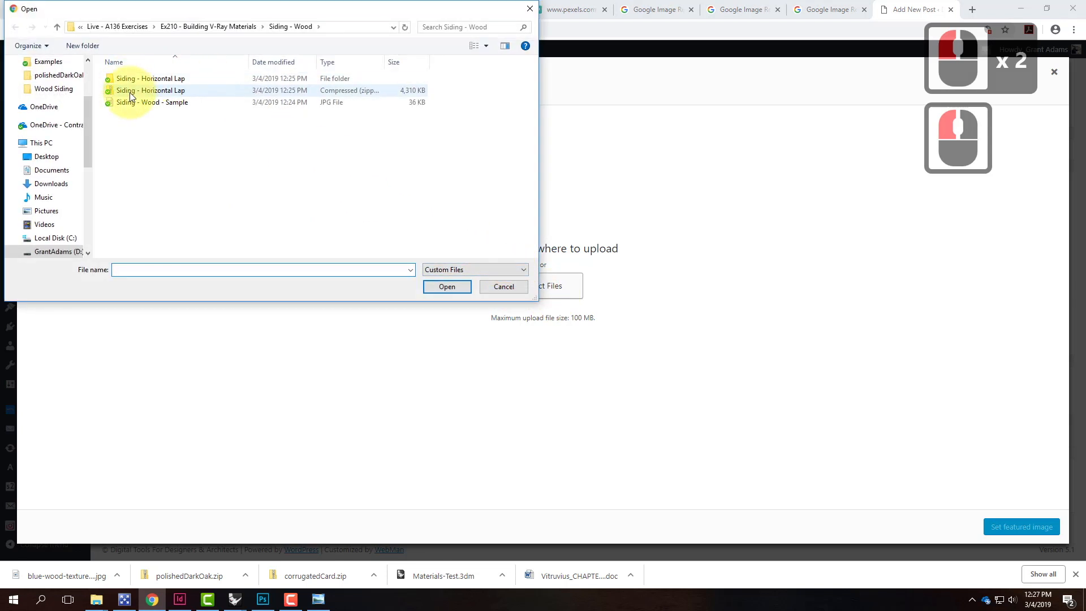
click(167, 102)
click(447, 287)
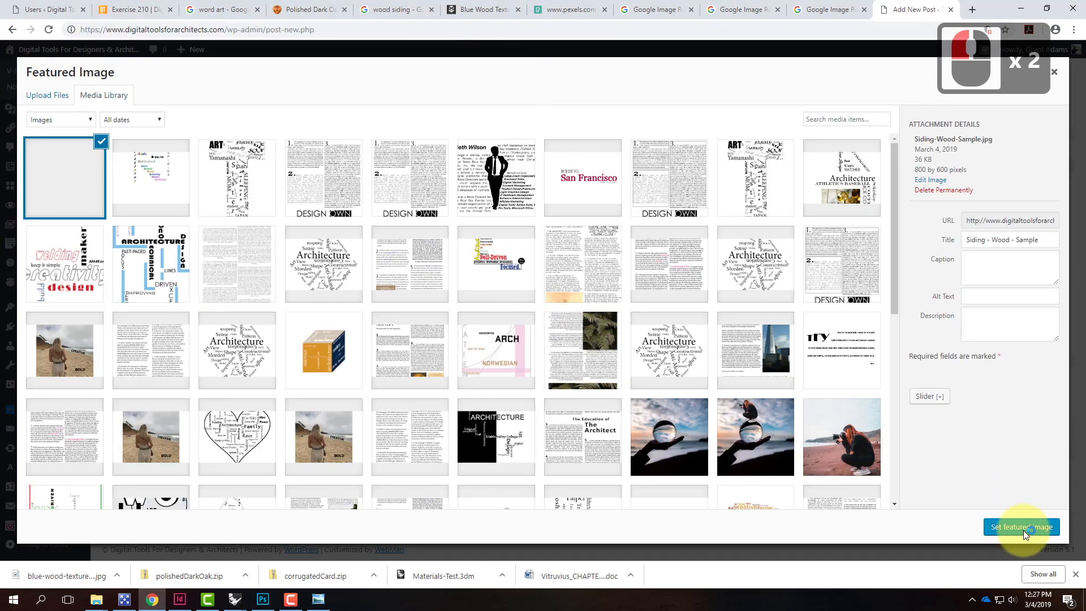
click(1023, 531)
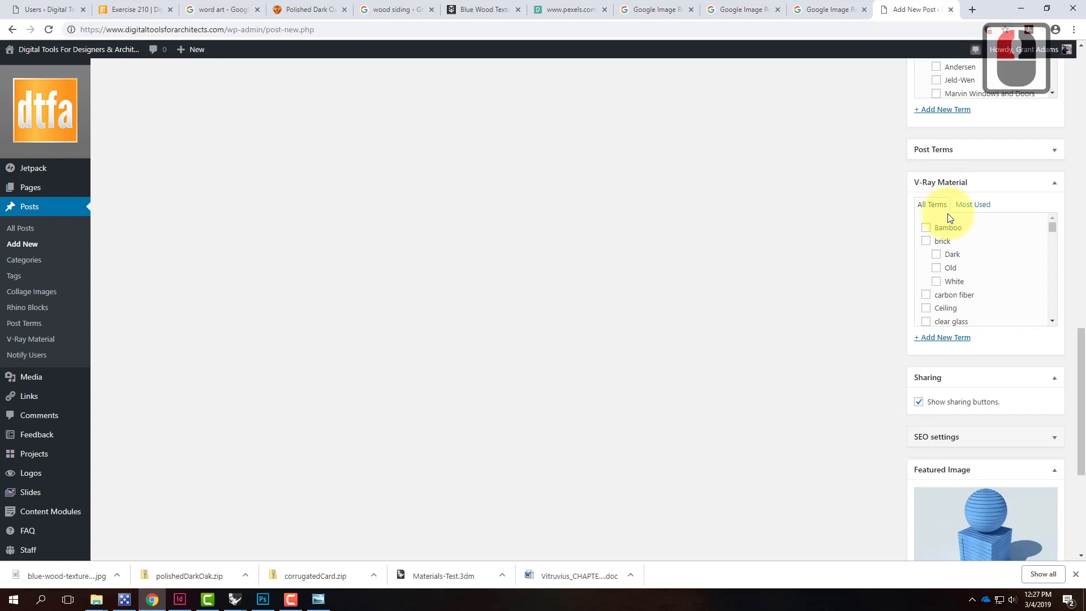
Assign the post to the Wall Materials term under V-Ray Material, and check the remaining terms for other suitable categories
scroll(968, 262, down, 2)
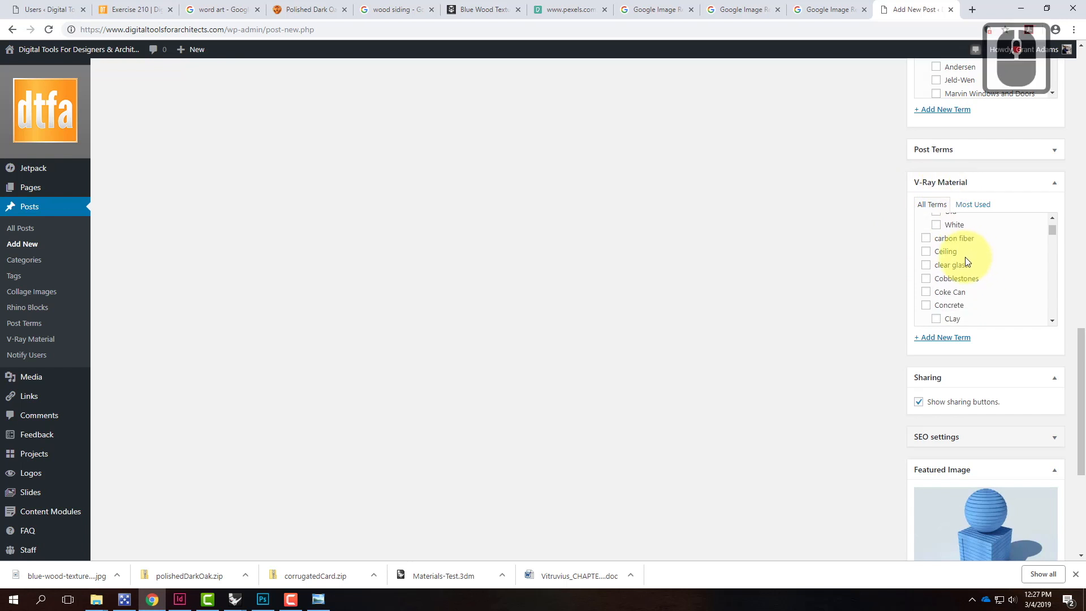
scroll(981, 261, down, 5)
scroll(984, 262, down, 8)
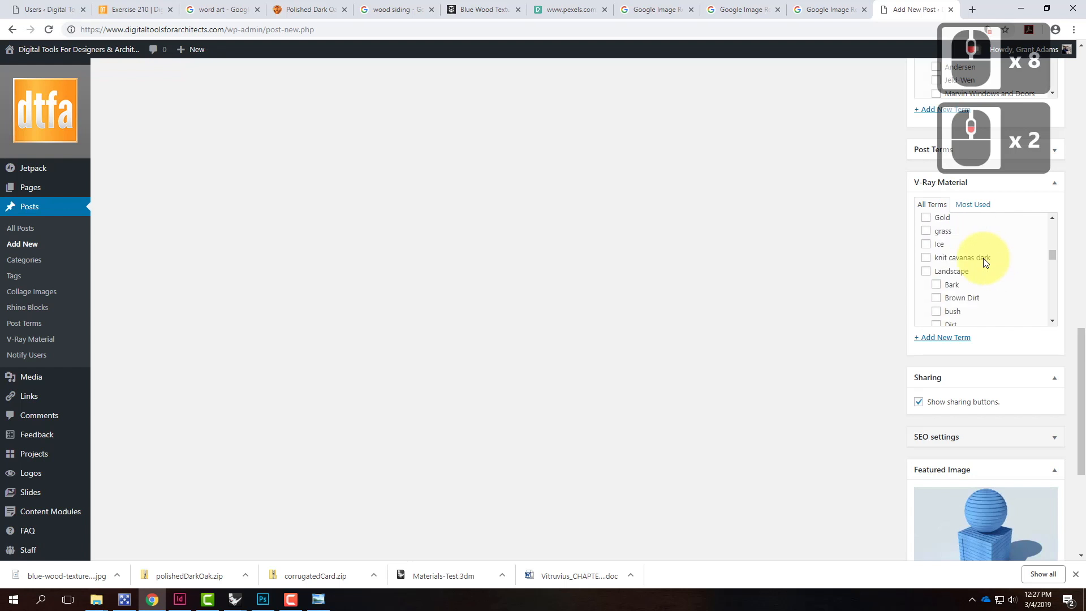
scroll(985, 262, down, 7)
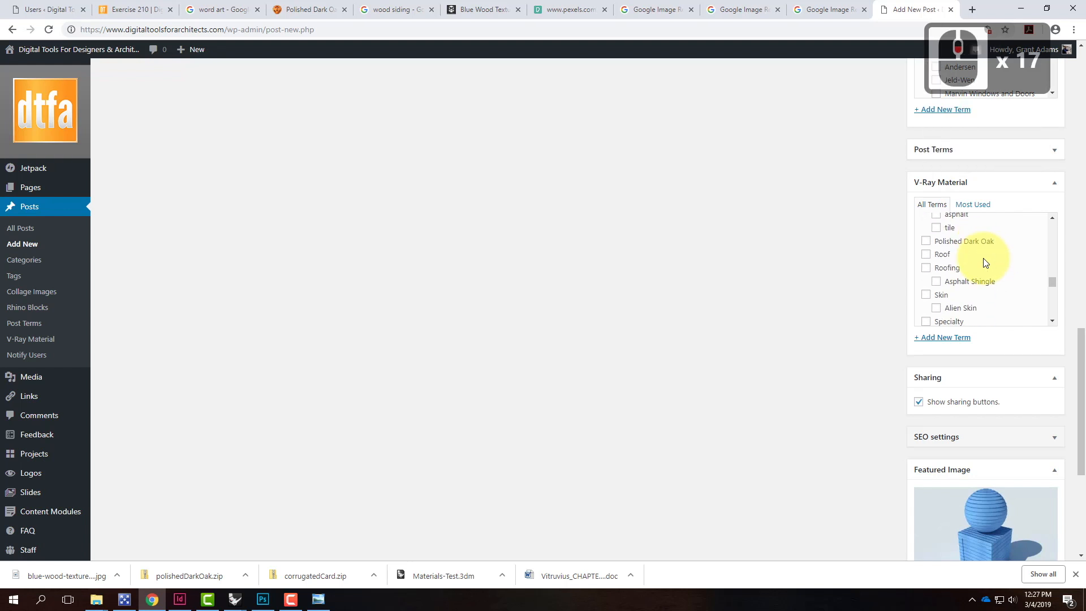
scroll(985, 262, down, 2)
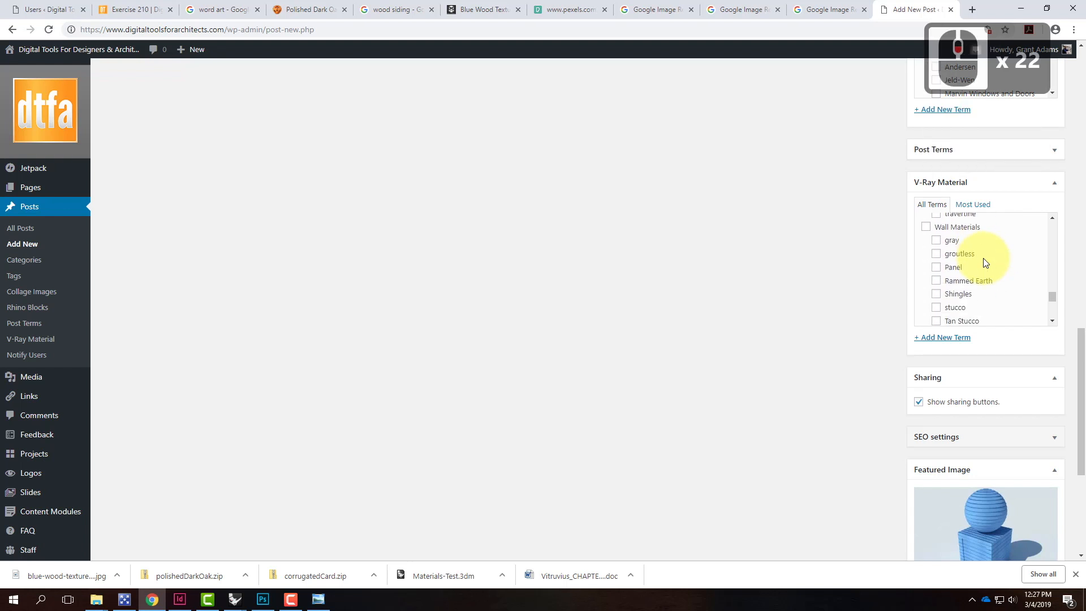
scroll(987, 261, up, 1)
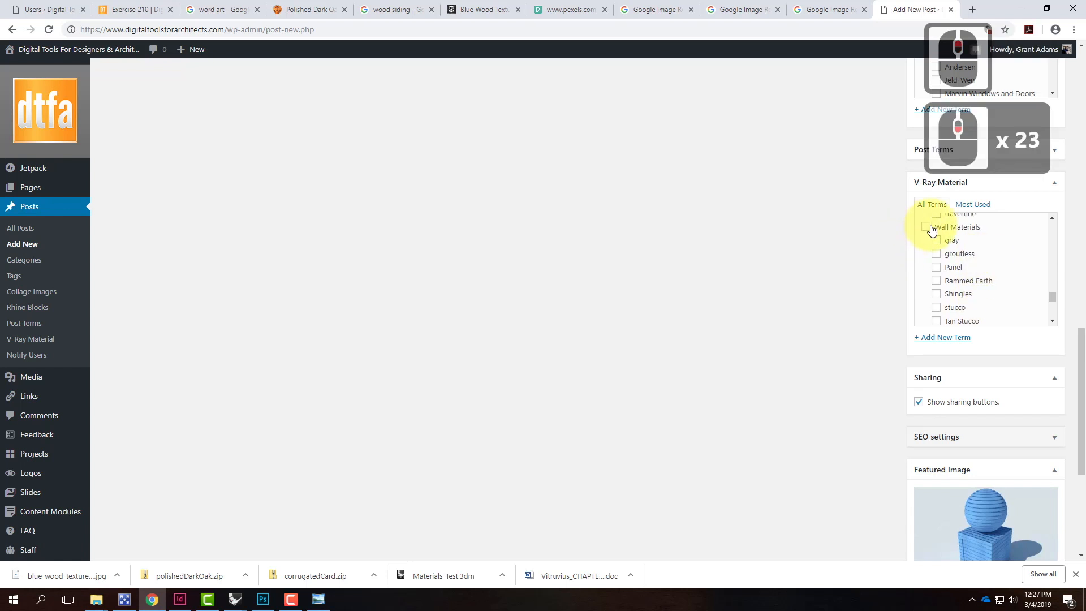
click(928, 228)
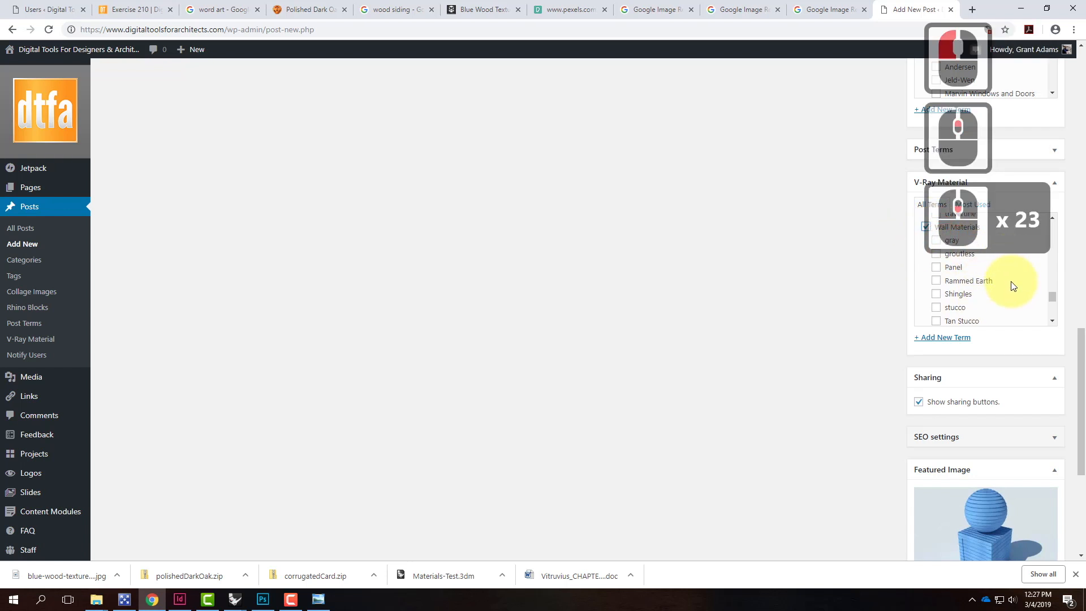
scroll(1012, 283, down, 1)
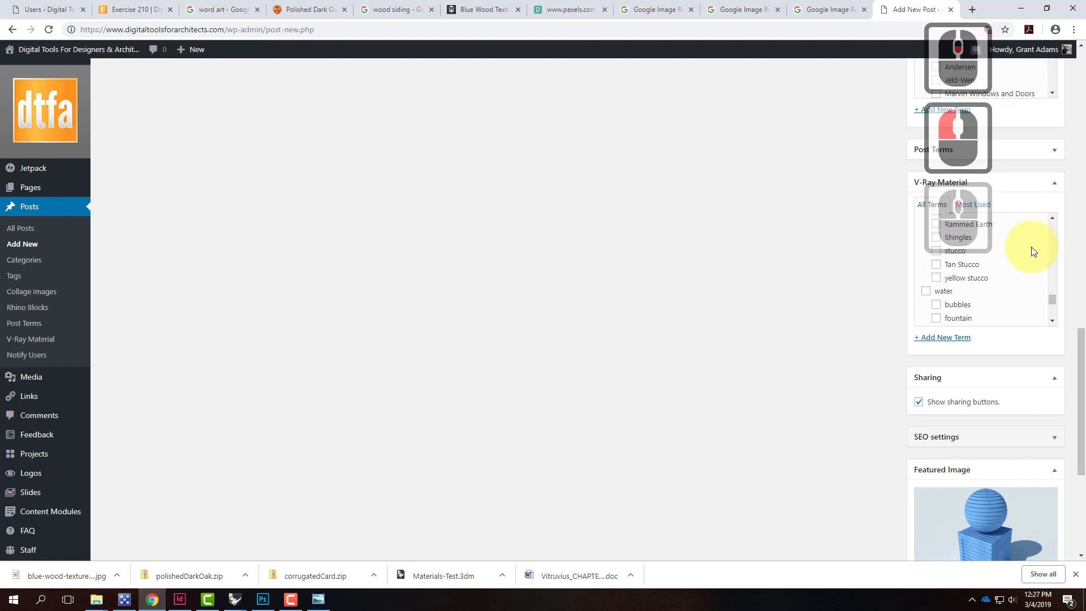
scroll(1033, 249, up, 1)
scroll(1033, 249, down, 2)
scroll(1032, 252, down, 4)
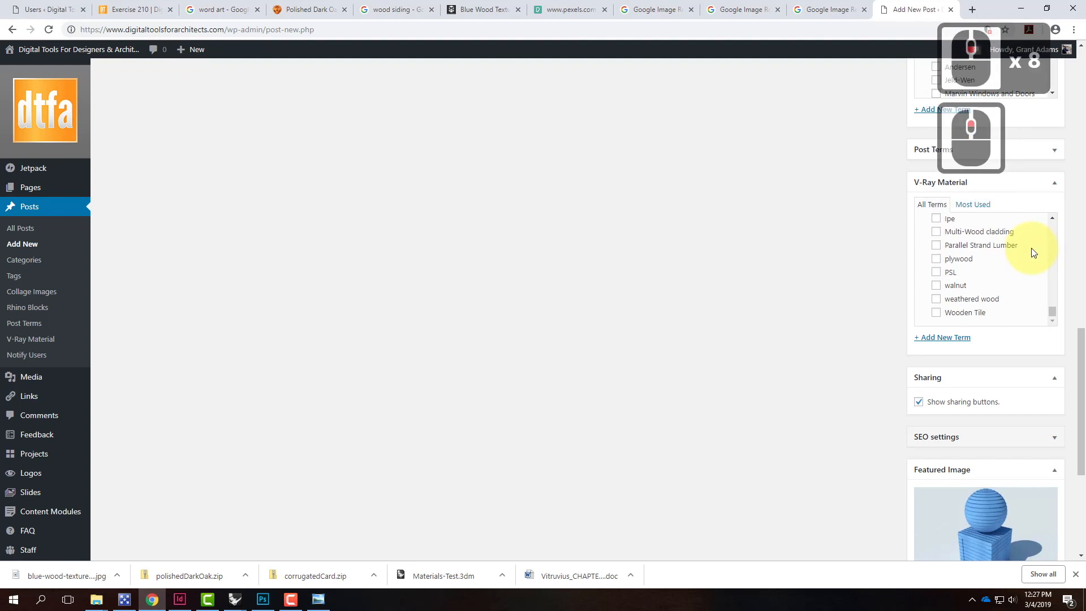
scroll(1030, 251, up, 6)
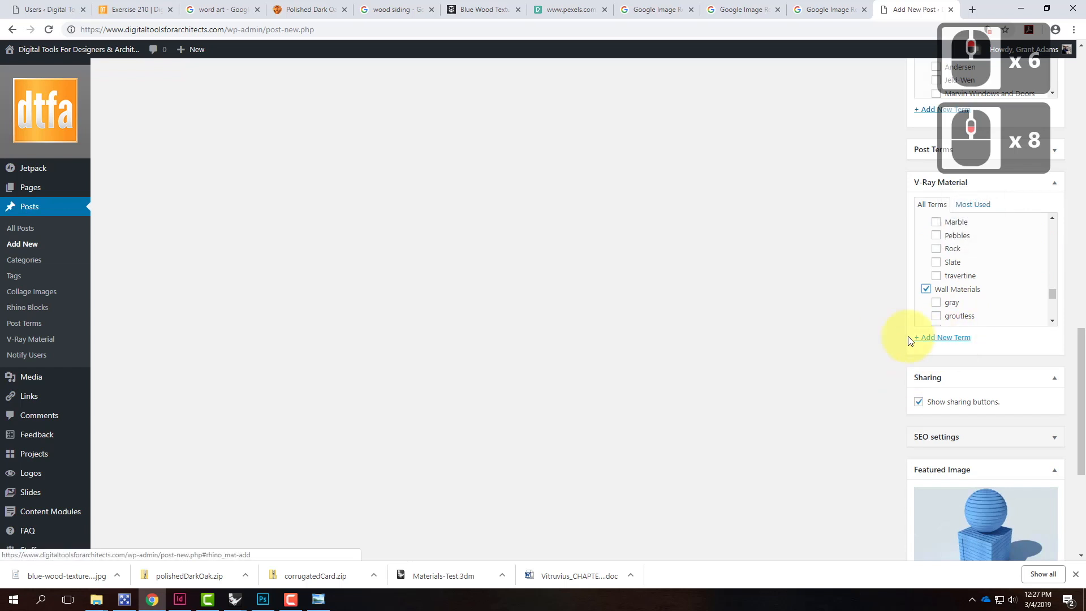
scroll(691, 314, up, 12)
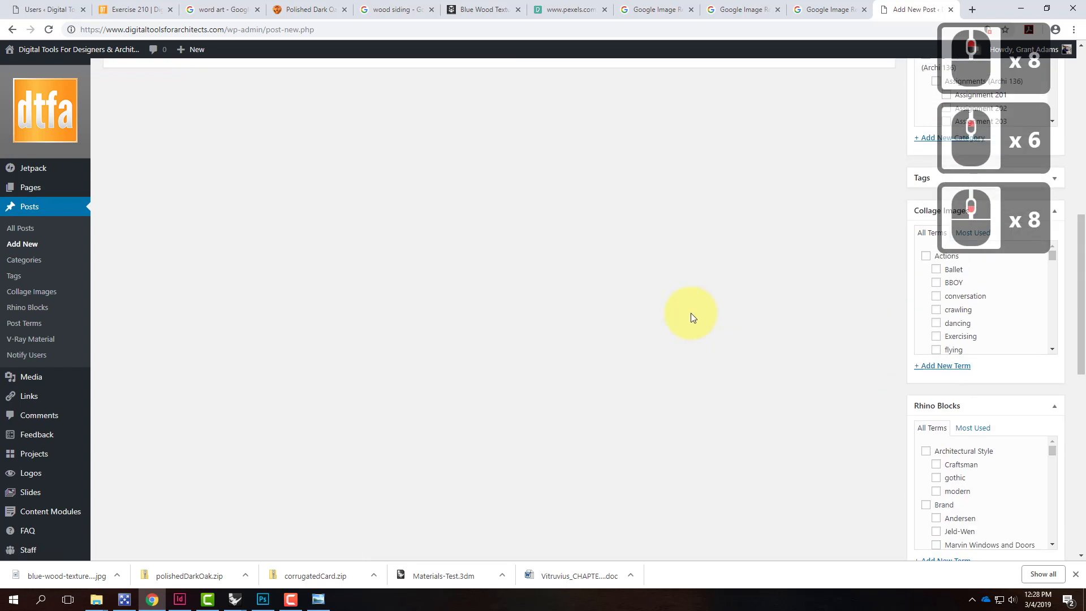
Assign the post to the Exercise 210 category and publish it
scroll(851, 386, down, 2)
scroll(851, 386, up, 2)
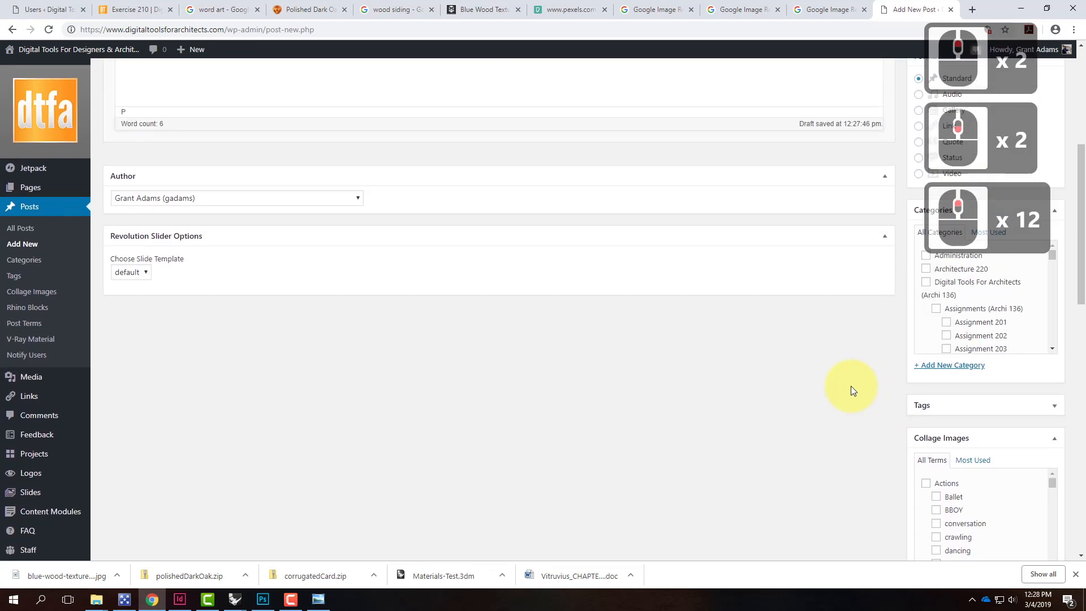
scroll(973, 336, up, 1)
scroll(990, 344, down, 1)
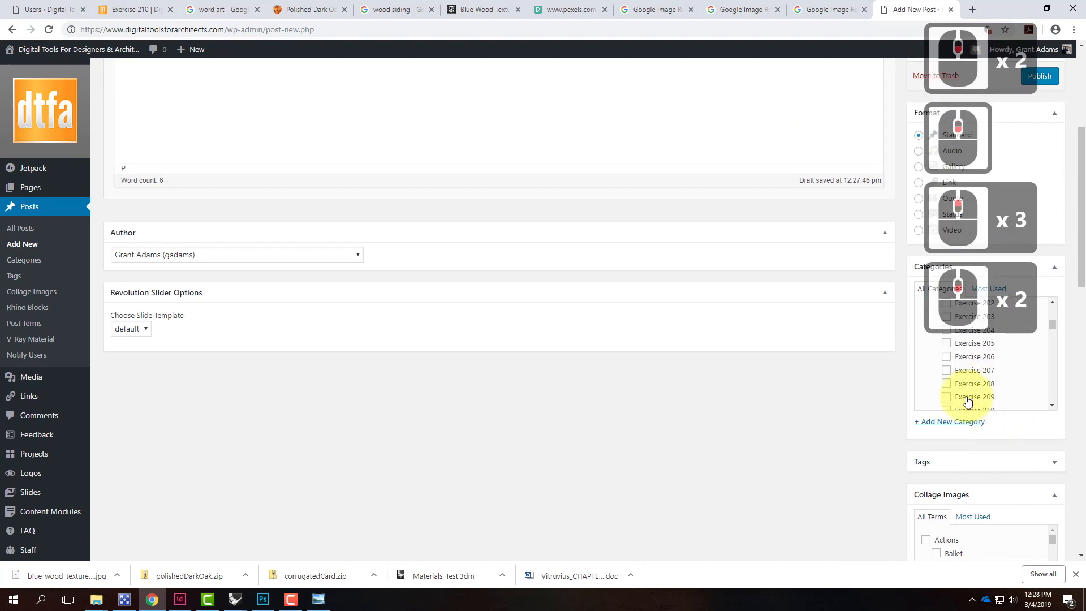
scroll(961, 379, down, 1)
scroll(956, 386, down, 1)
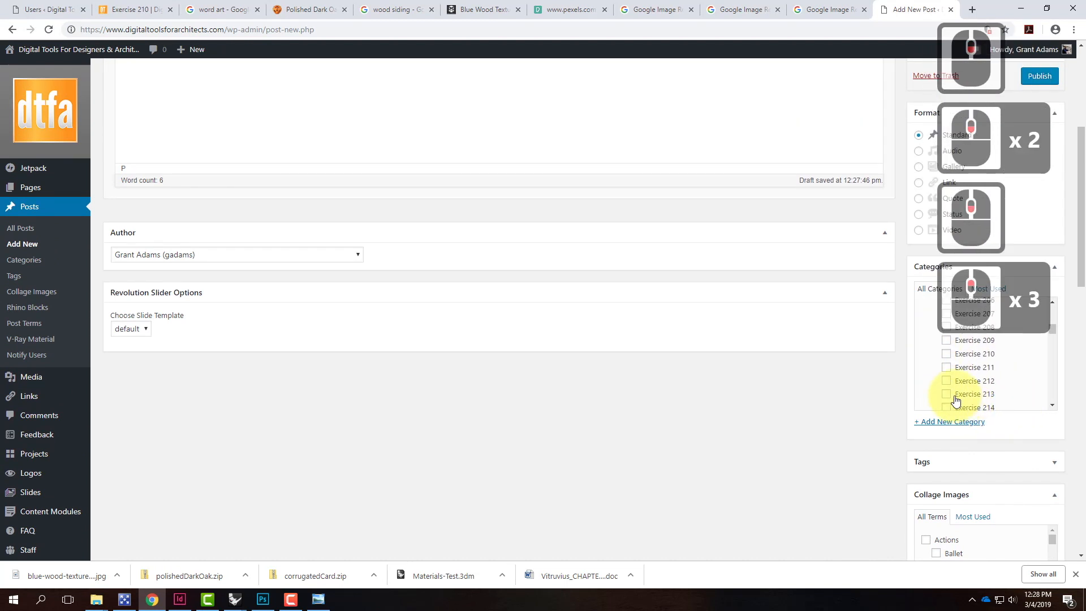
click(947, 354)
scroll(871, 422, up, 4)
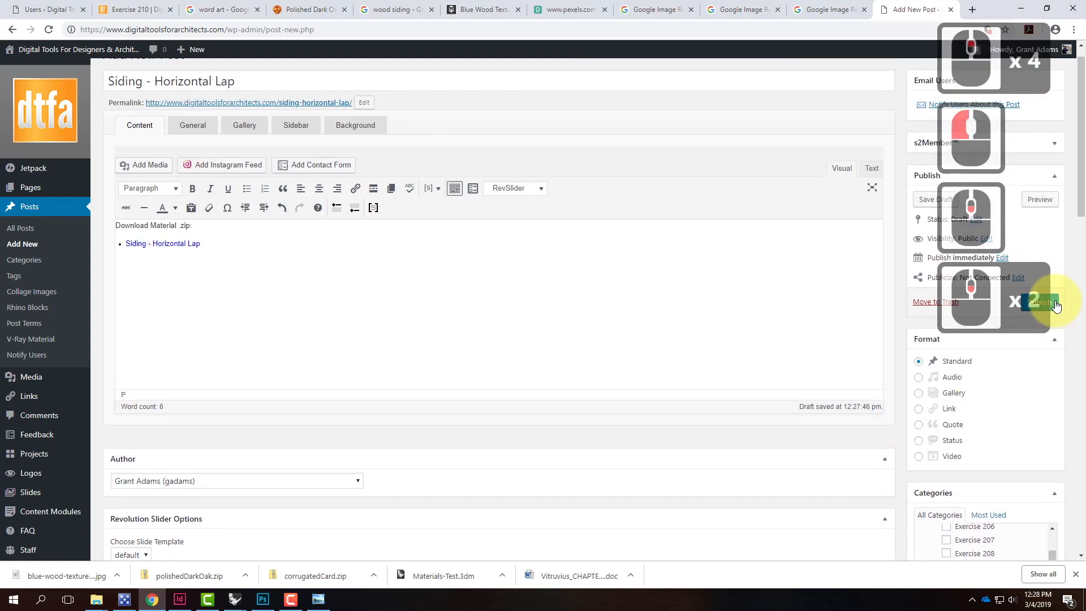
click(1052, 305)
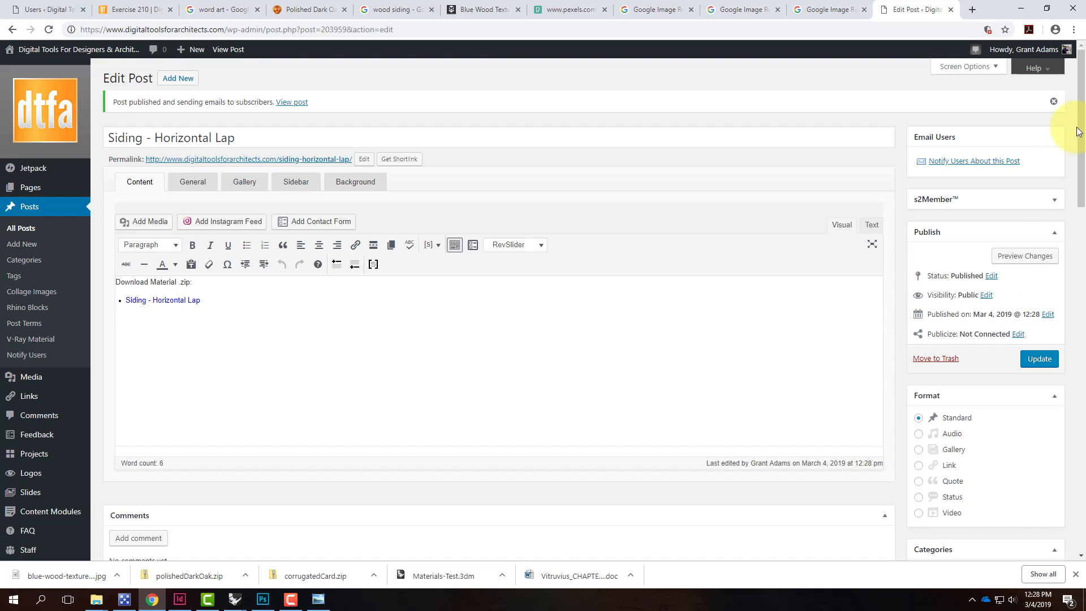
click(568, 10)
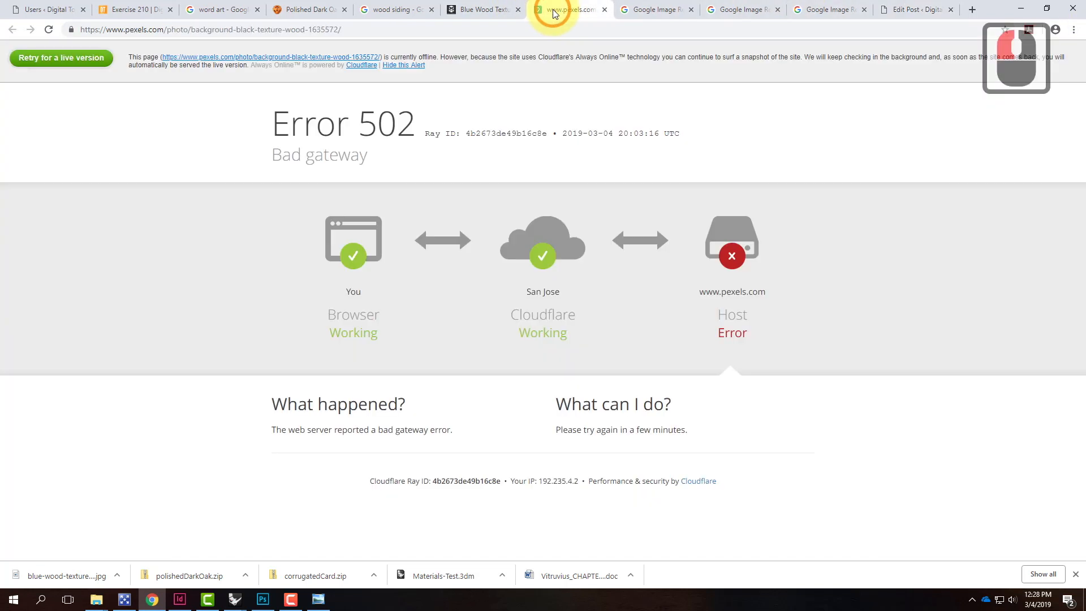
click(678, 4)
click(764, 5)
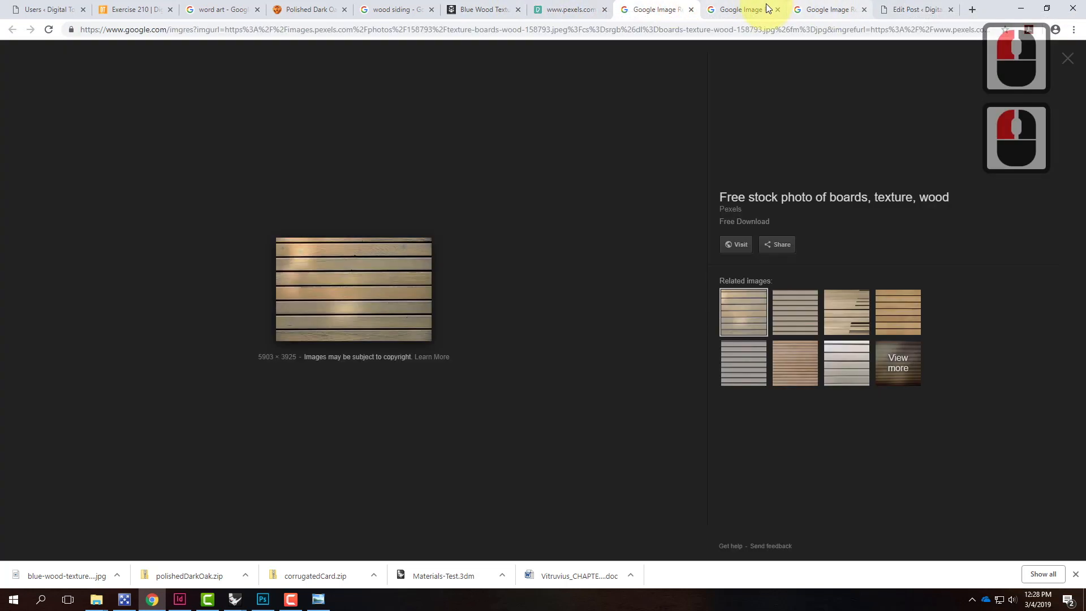
click(825, 6)
click(909, 8)
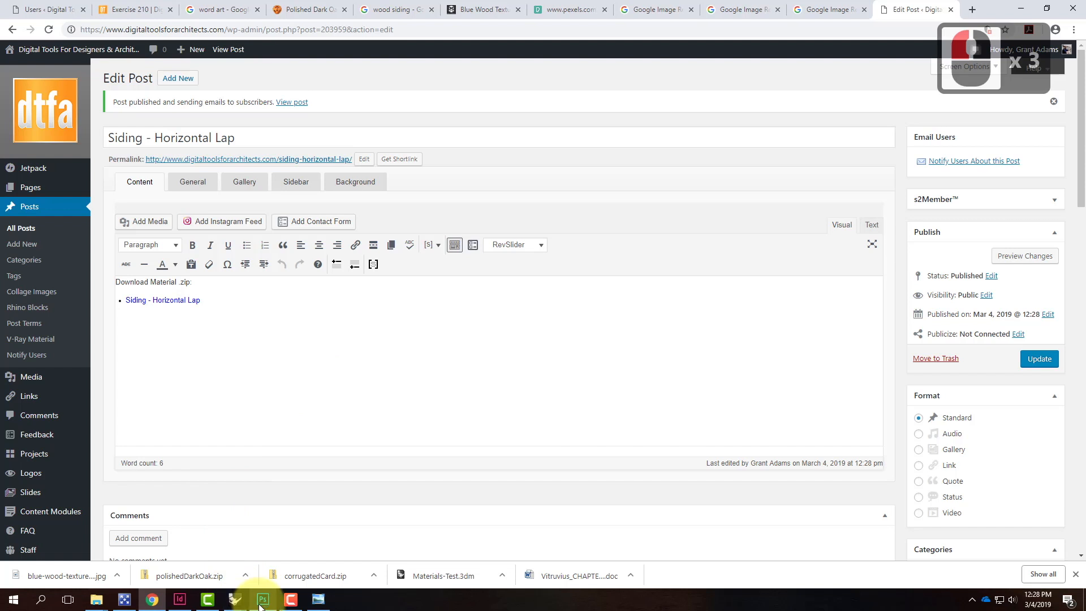
Switch to Rhino and remove the diffuse bitmap from the Siding - Horizontal Lap material by setting its texture type to None
click(235, 601)
click(297, 552)
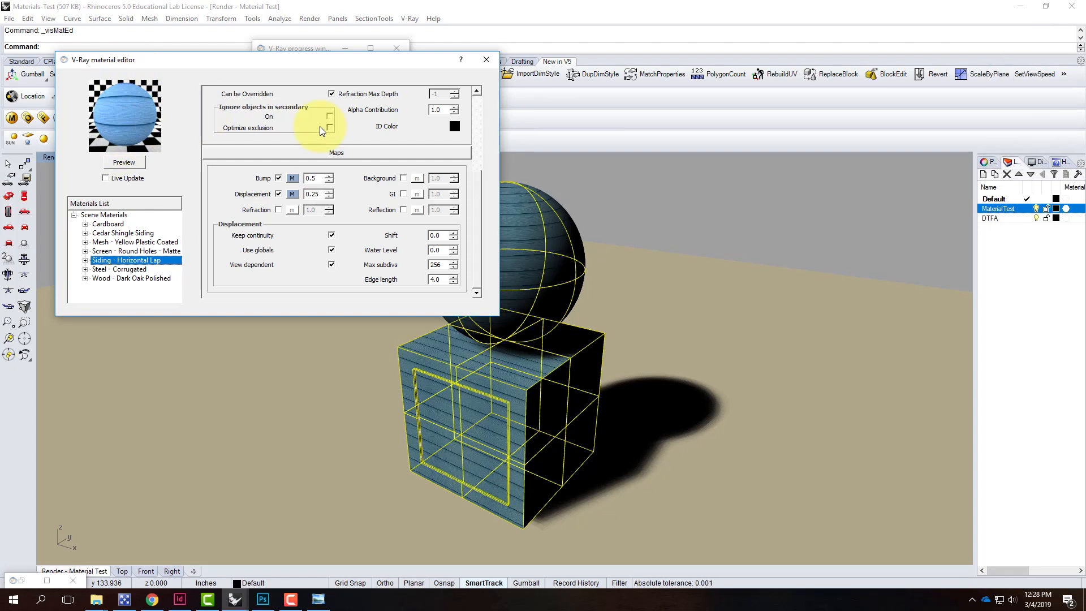
drag(479, 185, 479, 93)
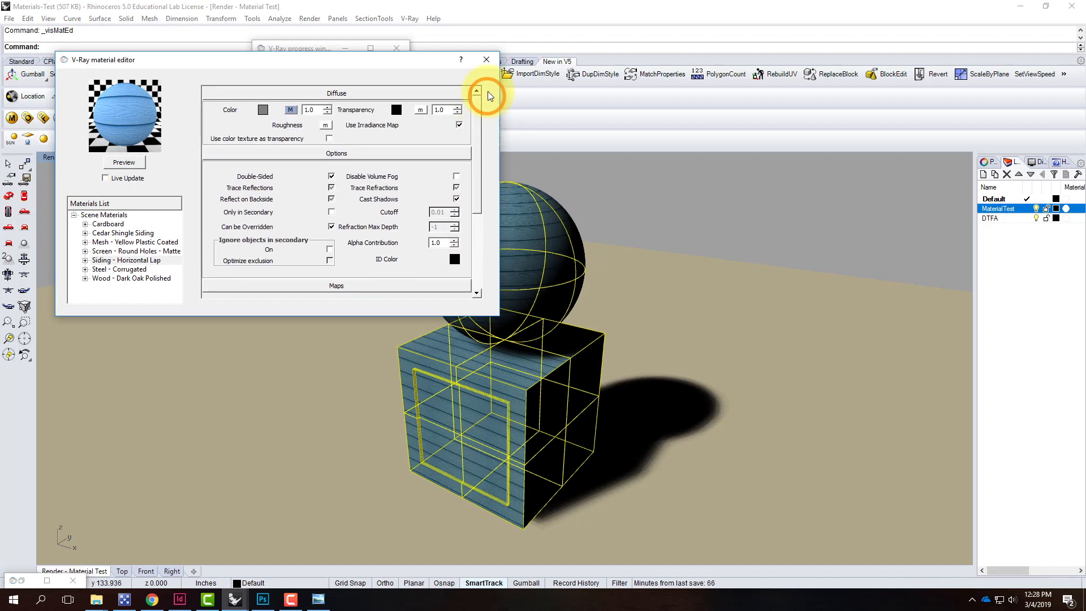
click(289, 110)
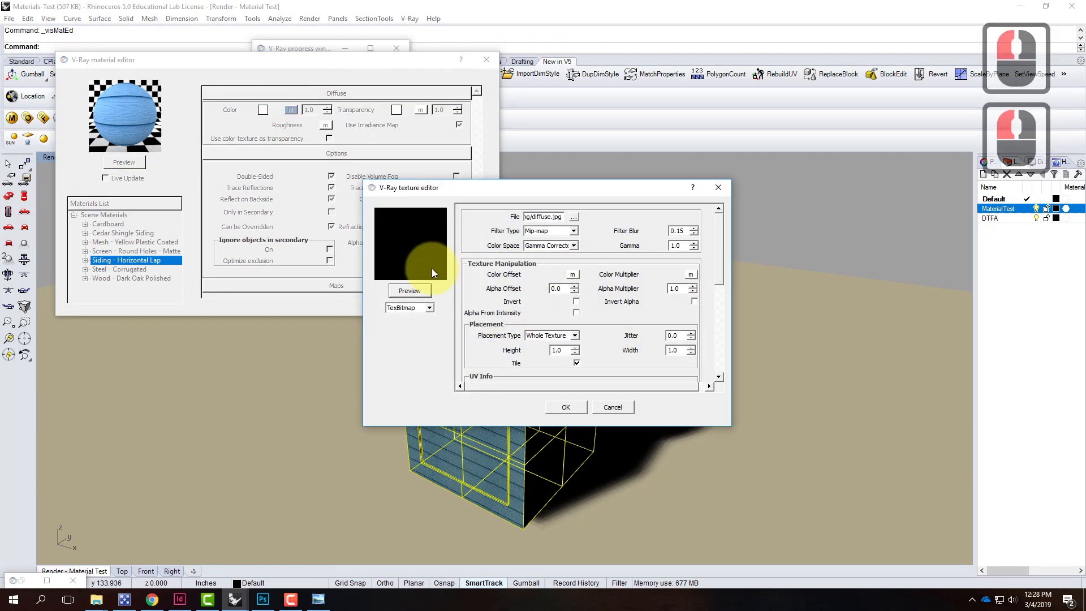
click(421, 308)
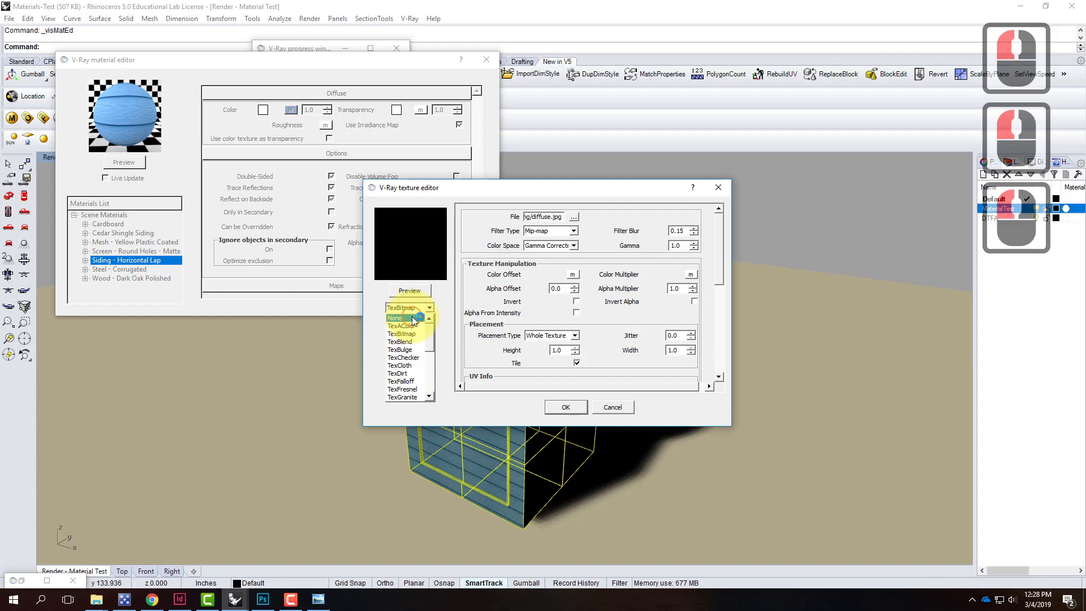
click(414, 318)
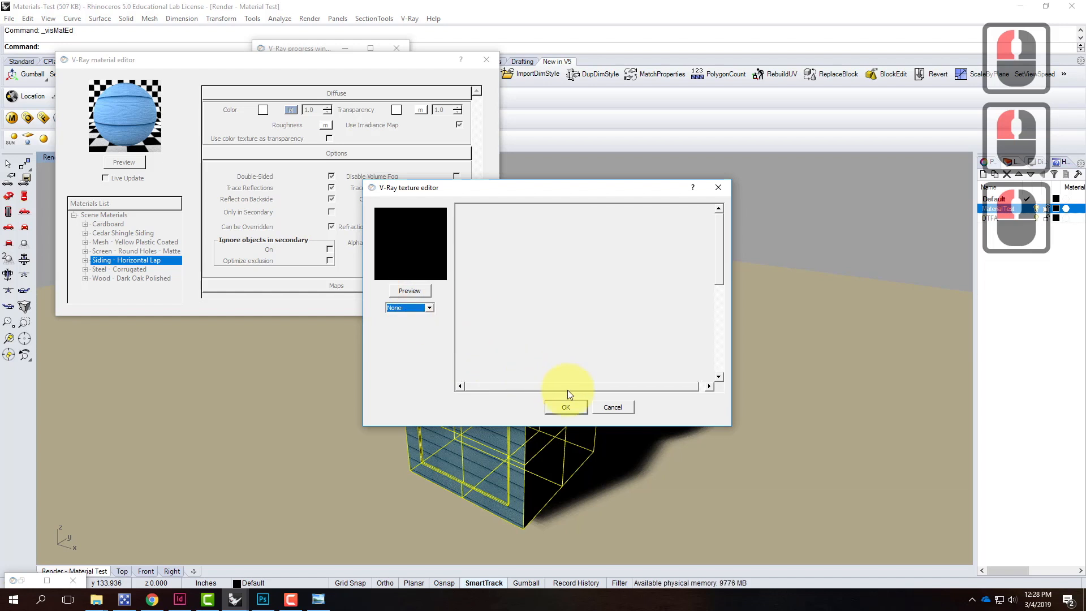
click(565, 407)
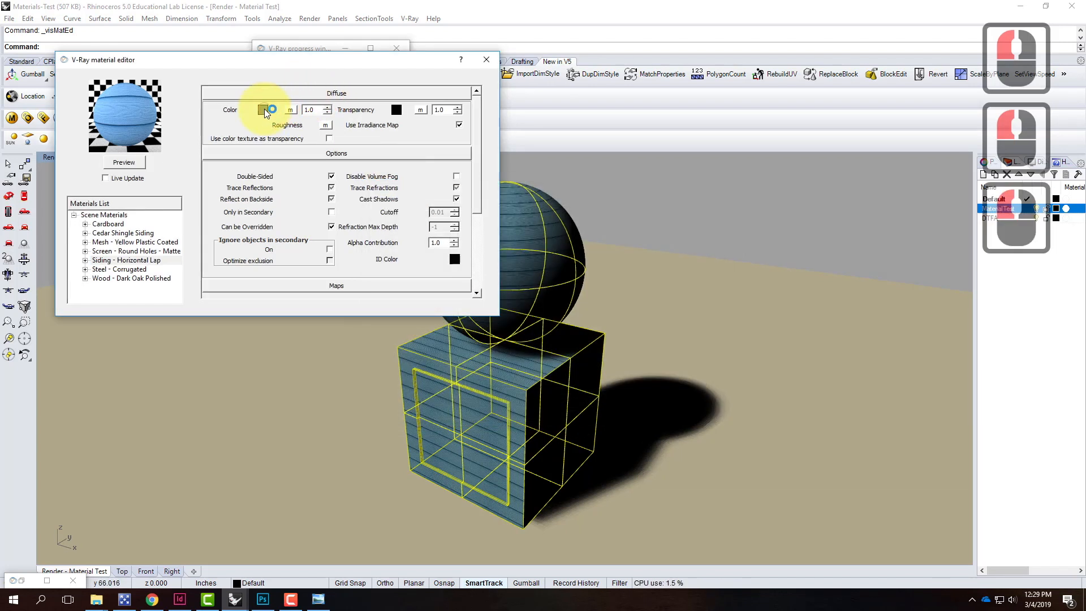
Set the Siding - Horizontal Lap diffuse color to Light Gray and render the test sphere and cube in the V-Ray frame buffer
click(263, 110)
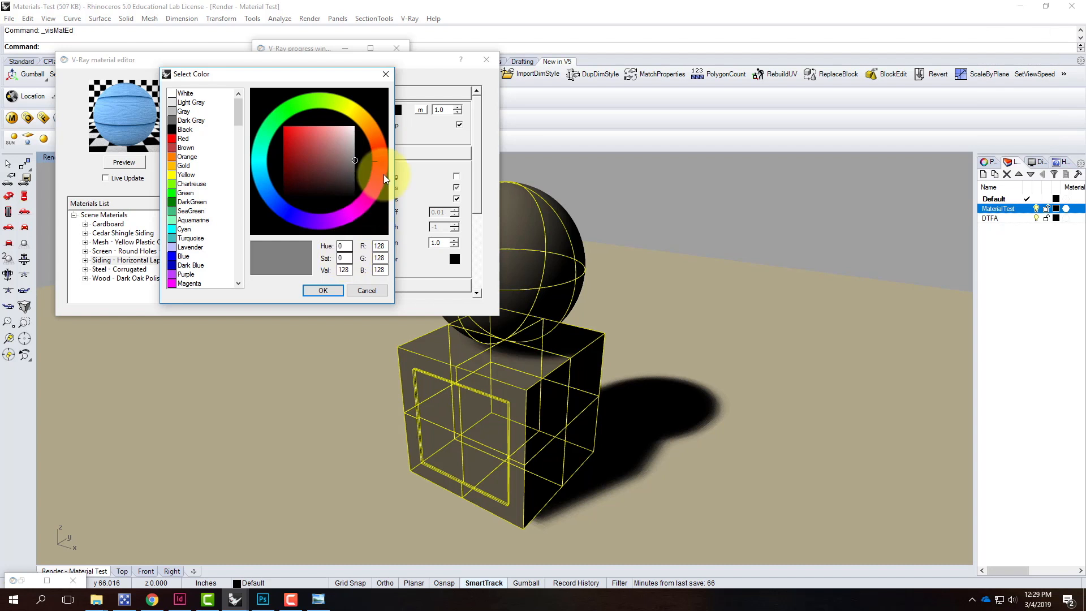
click(192, 102)
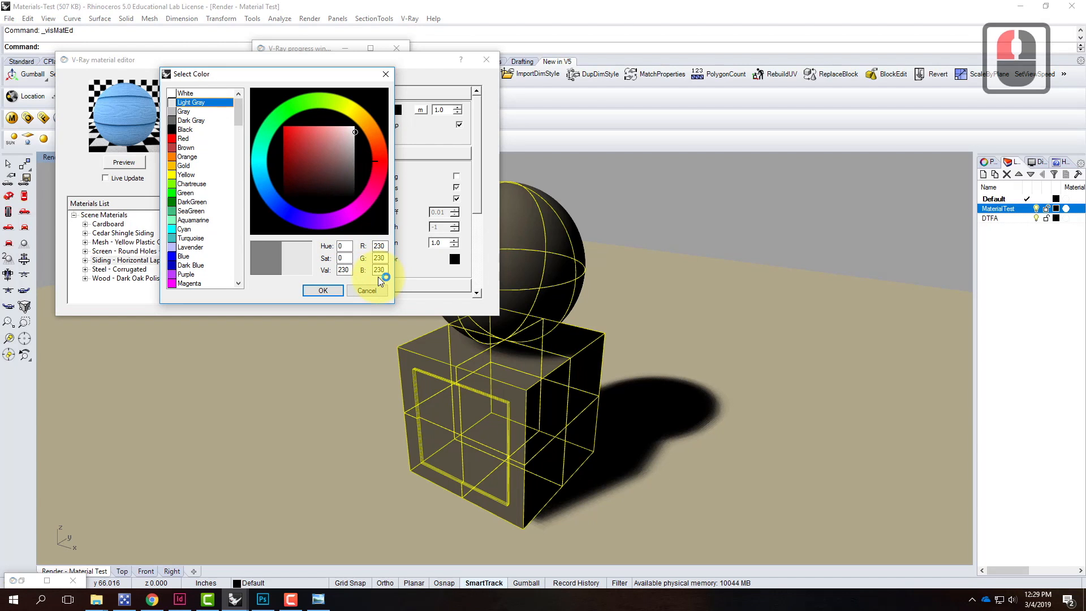
click(321, 291)
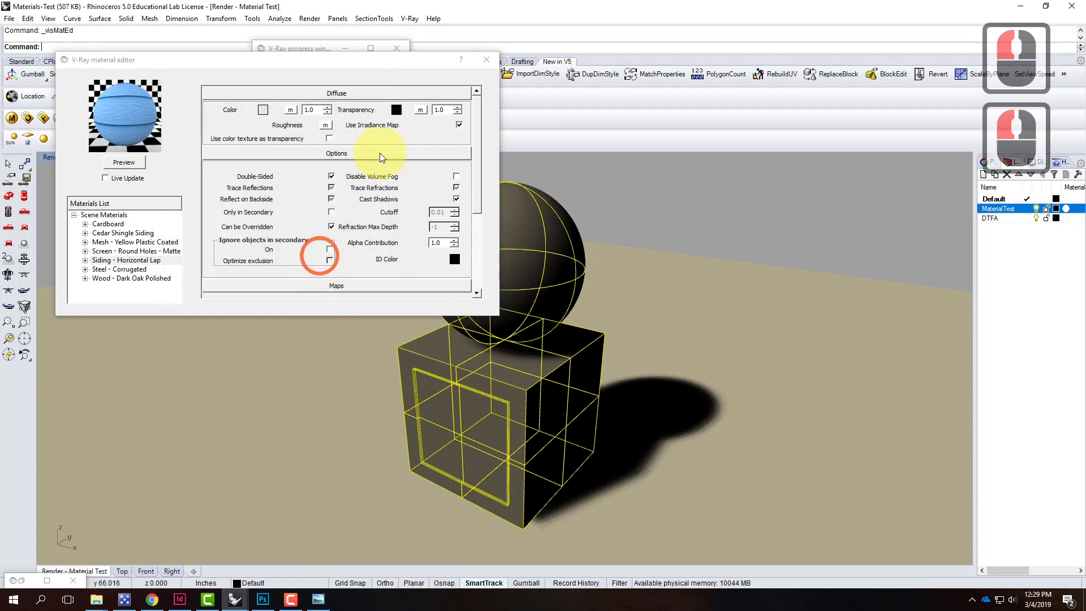
click(487, 60)
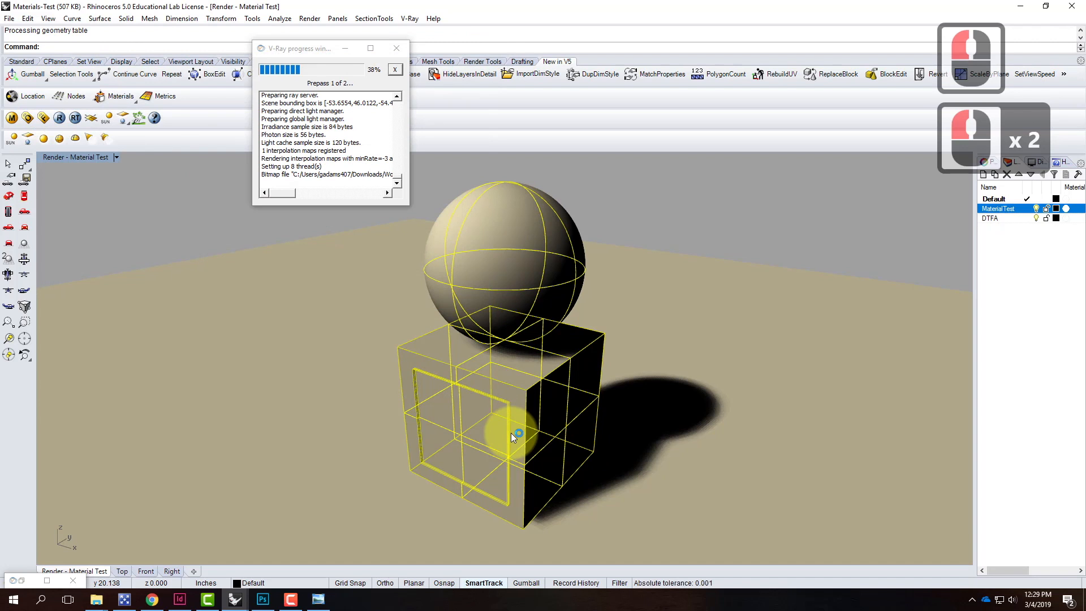
click(48, 581)
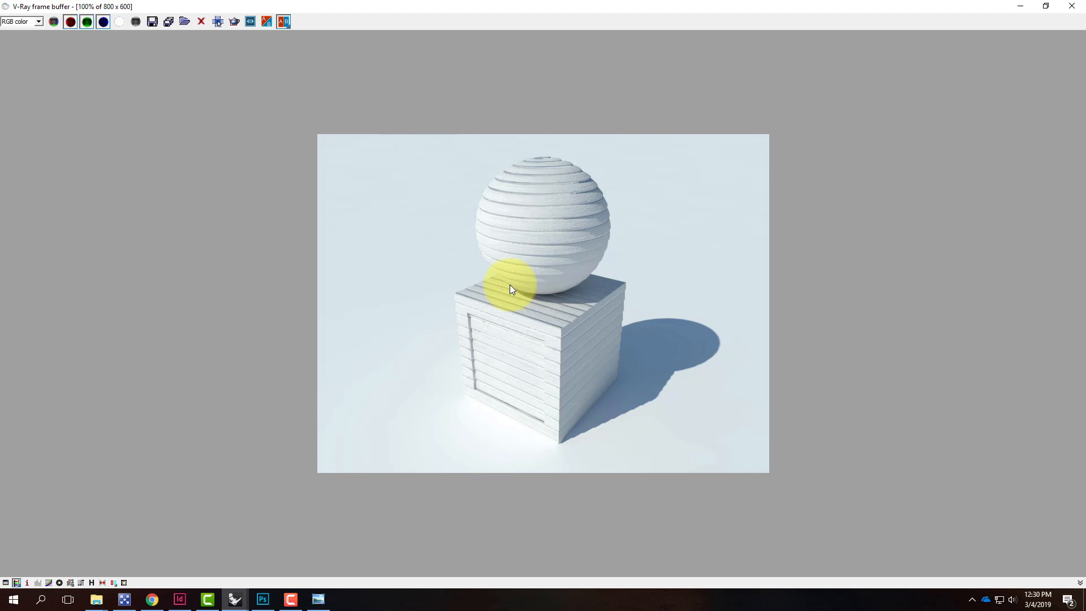
click(291, 599)
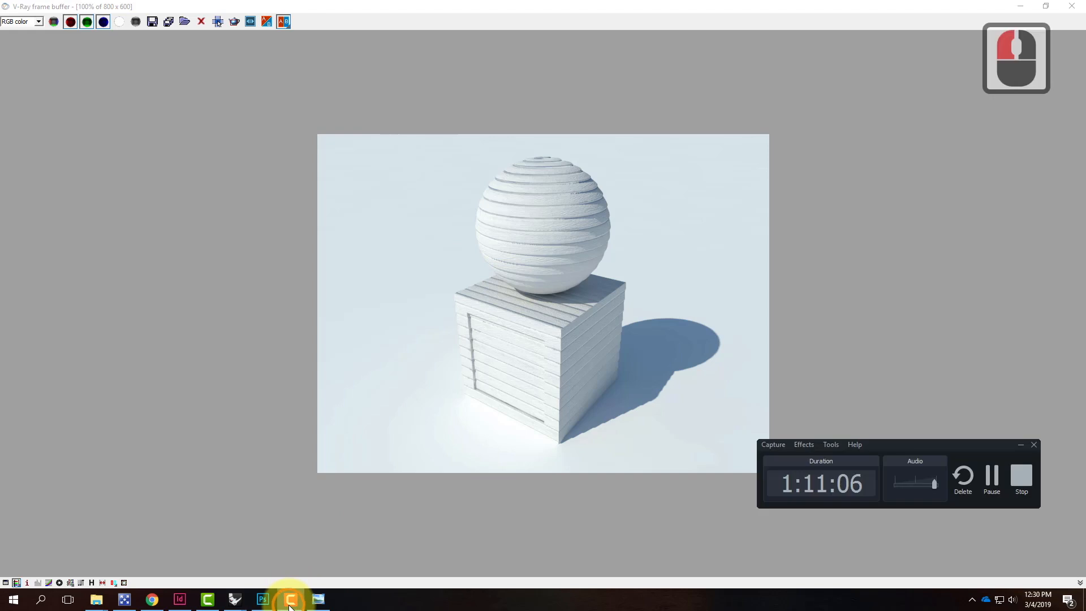